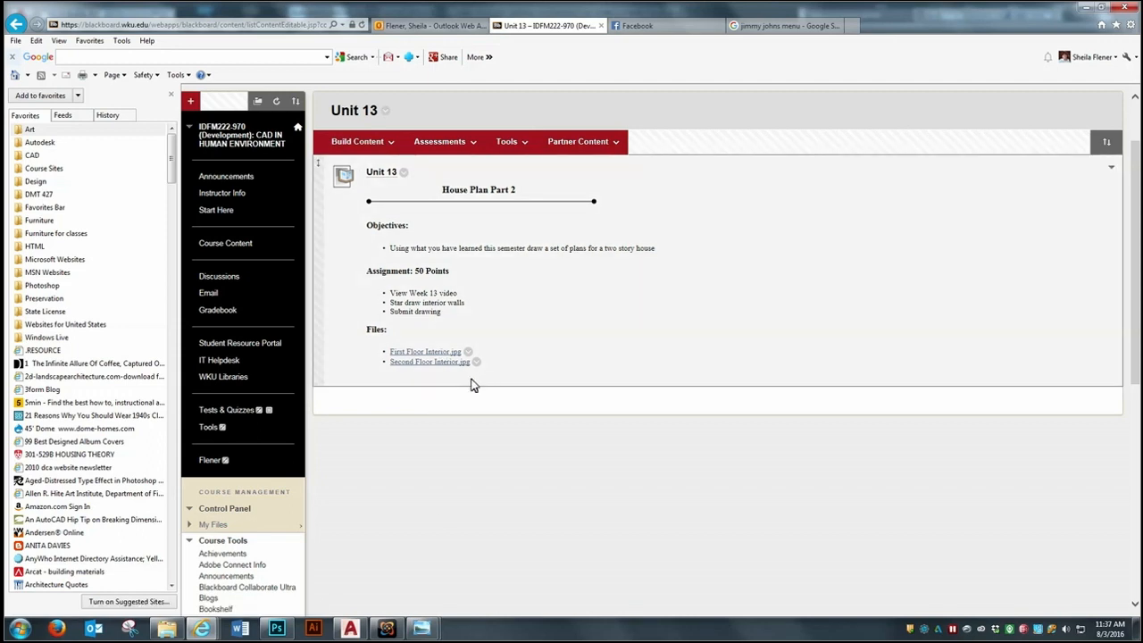
Review the First Floor Interior reference image in the photo viewer and minimize it
mouse_move(421, 627)
click(375, 589)
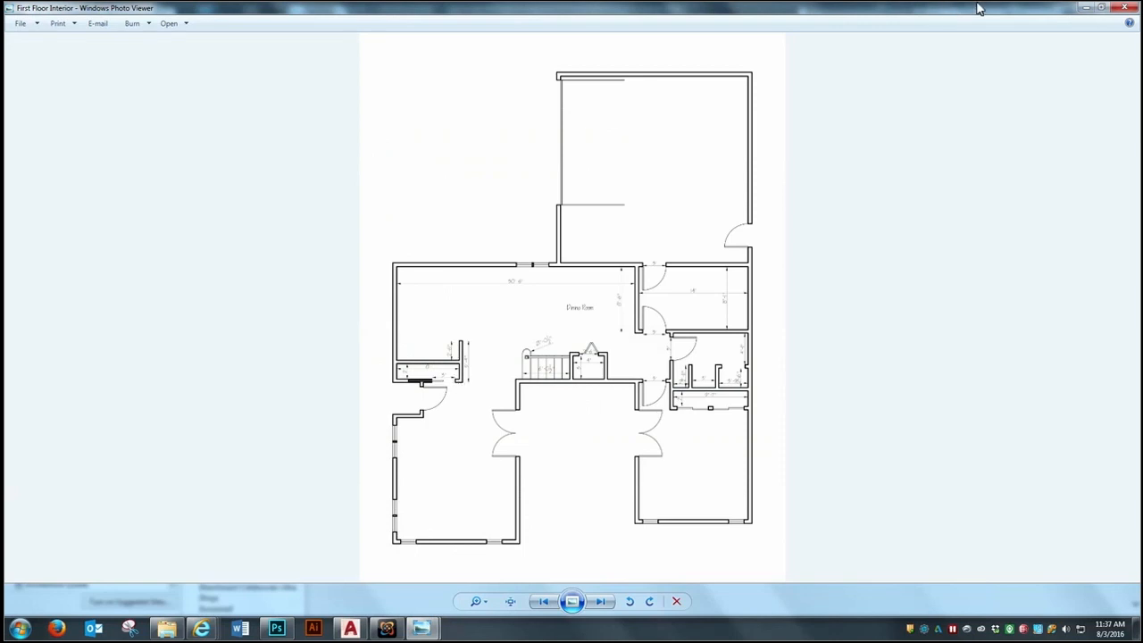
click(1086, 7)
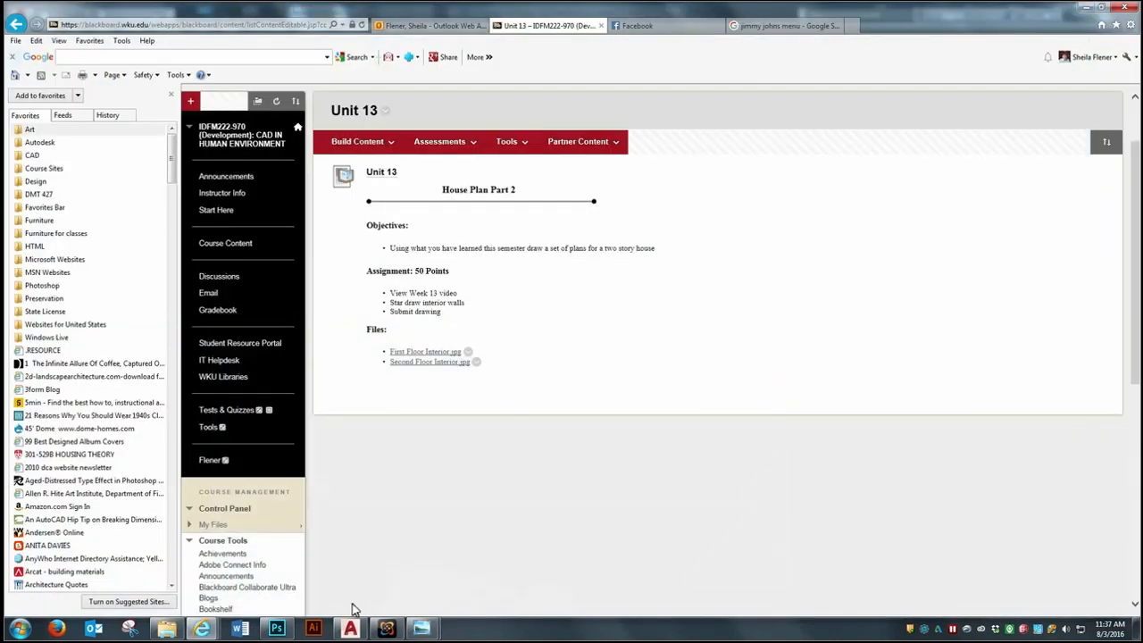
Switch to model space in the AutoCAD house drawing and move the second-floor plan straight up, farther from the first-floor plan
click(350, 627)
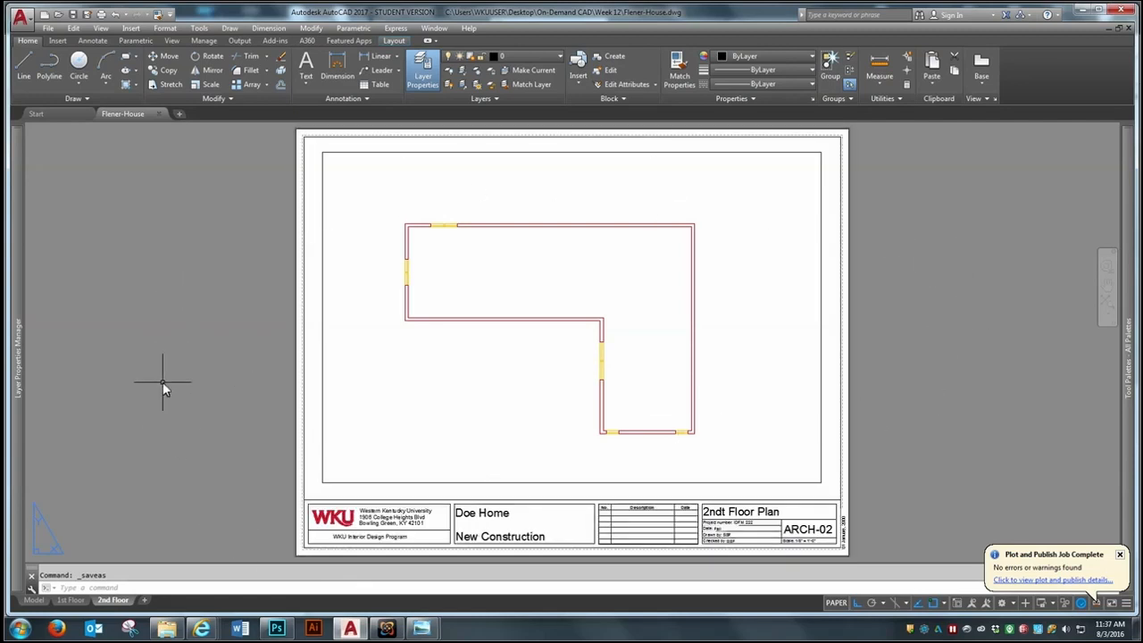
click(33, 600)
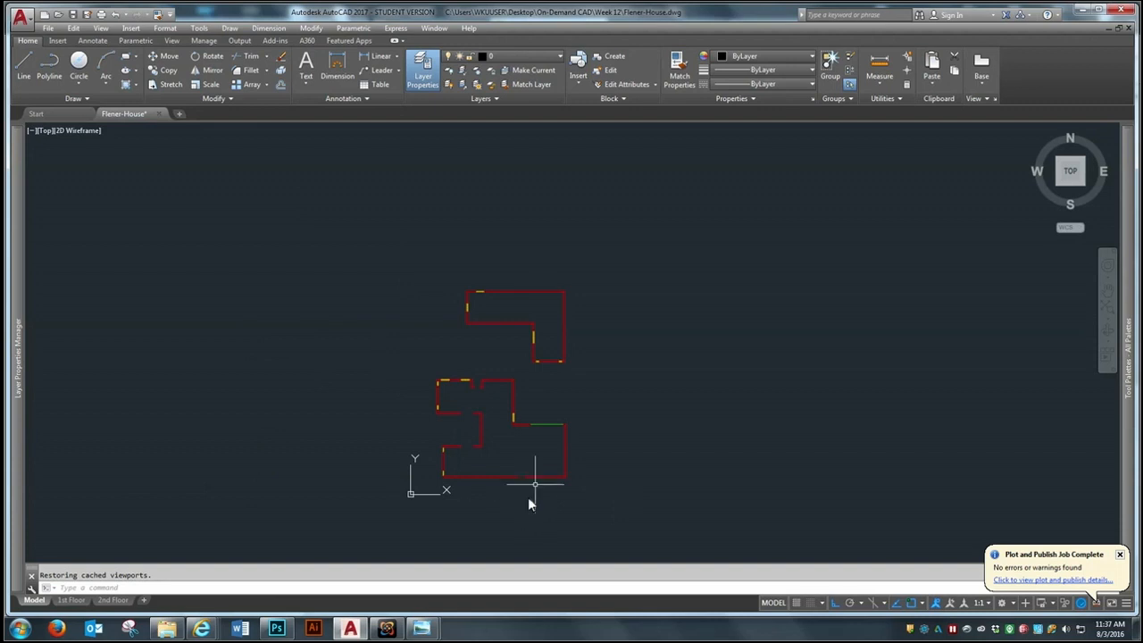
text(m)
key(Return)
click(627, 271)
click(417, 363)
key(Return)
click(590, 374)
click(602, 270)
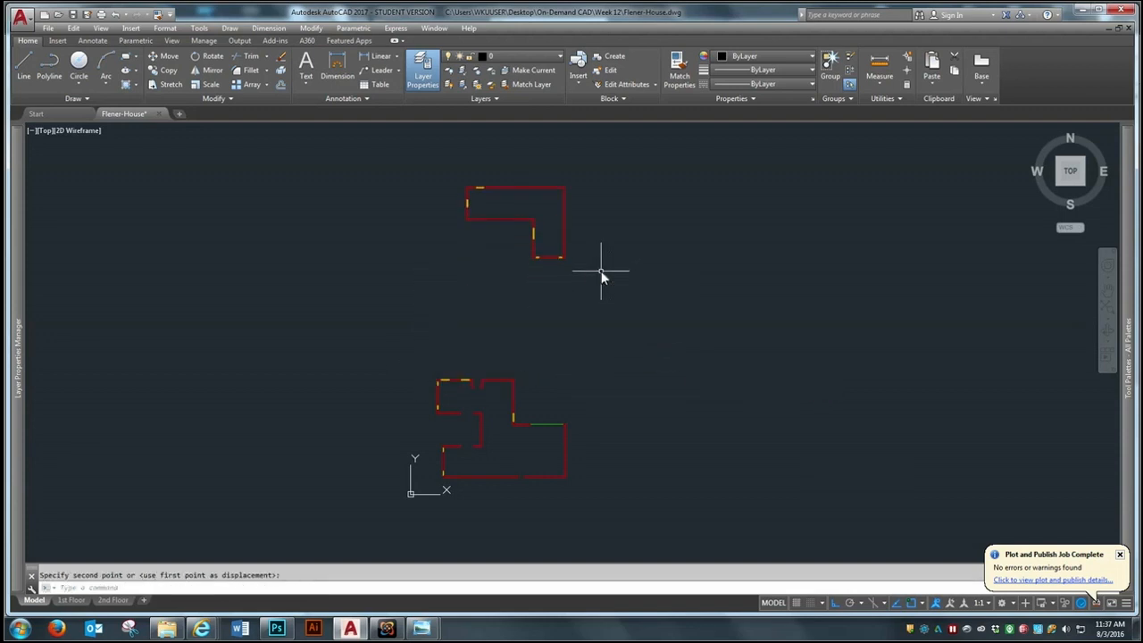
Rotate the whole first-floor plan 90 degrees counterclockwise so the garage sits at its upper end
text(ro)
key(Return)
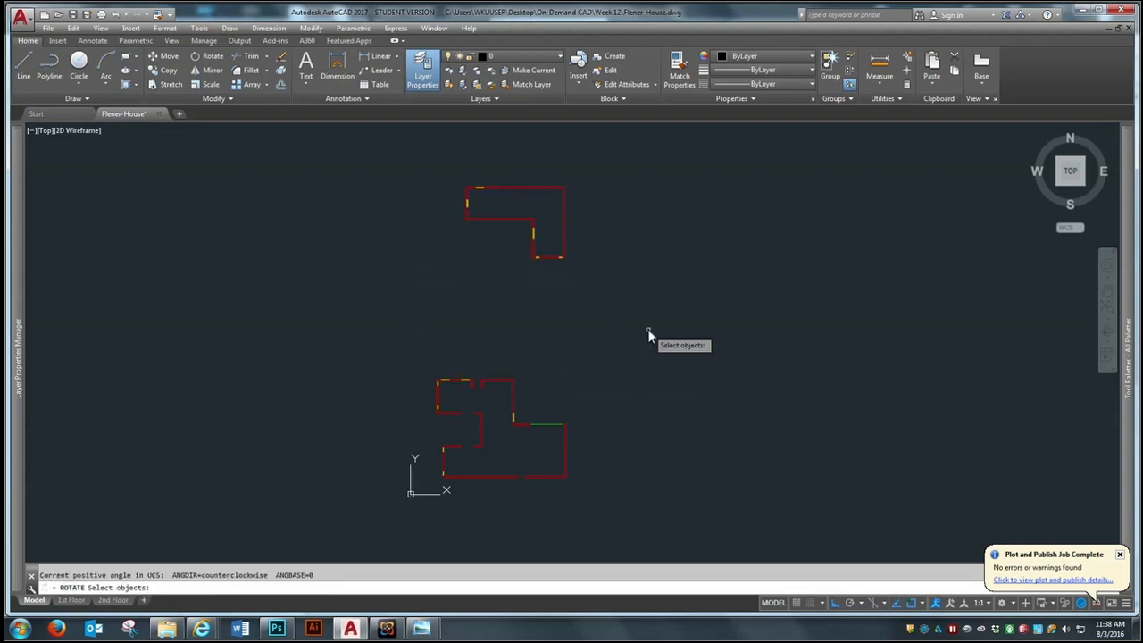
click(649, 329)
click(423, 488)
key(Return)
click(512, 450)
click(517, 287)
Move the rotated first-floor plan straight up, clear of the origin and closer to the second-floor plan
text(m)
key(Return)
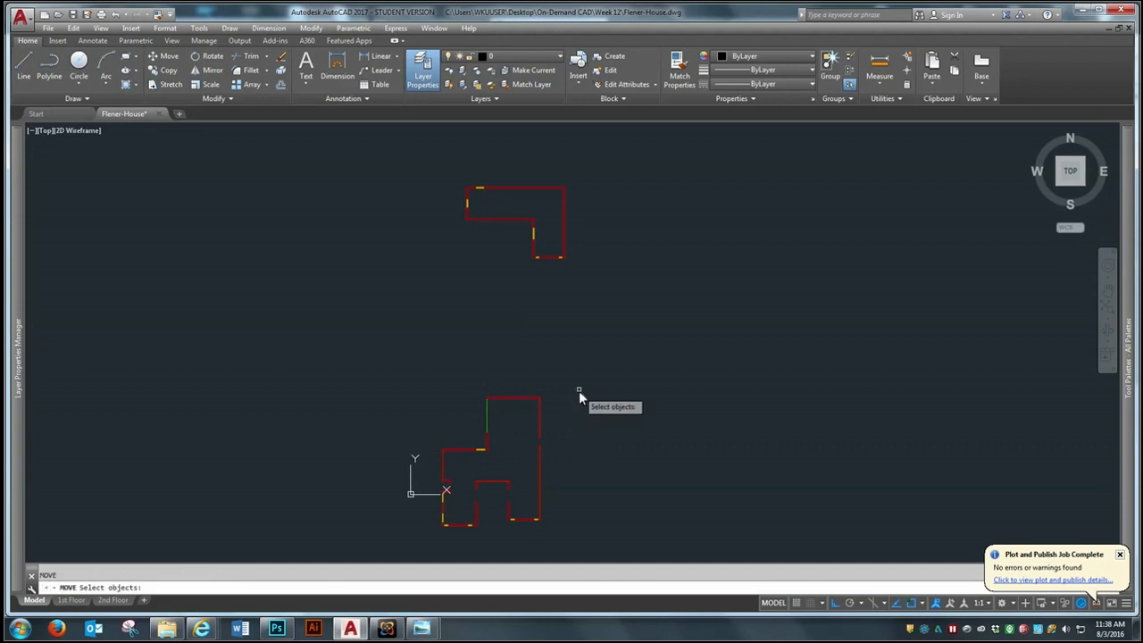
click(579, 366)
click(437, 546)
key(Return)
click(614, 475)
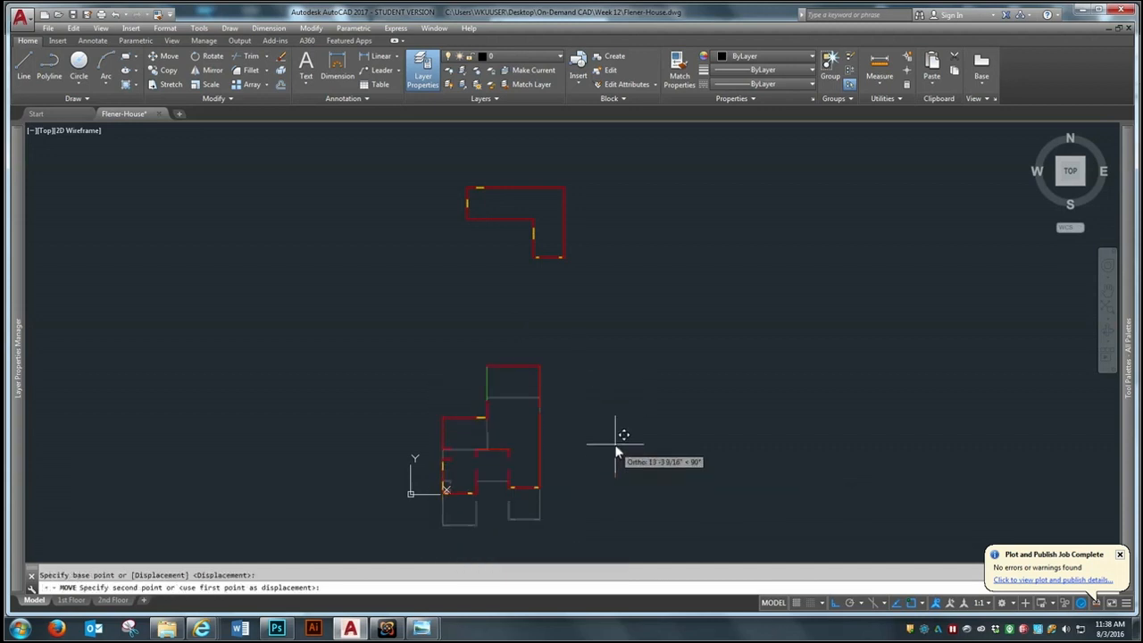
click(615, 422)
scroll(476, 400, up, 2)
scroll(483, 413, down, 2)
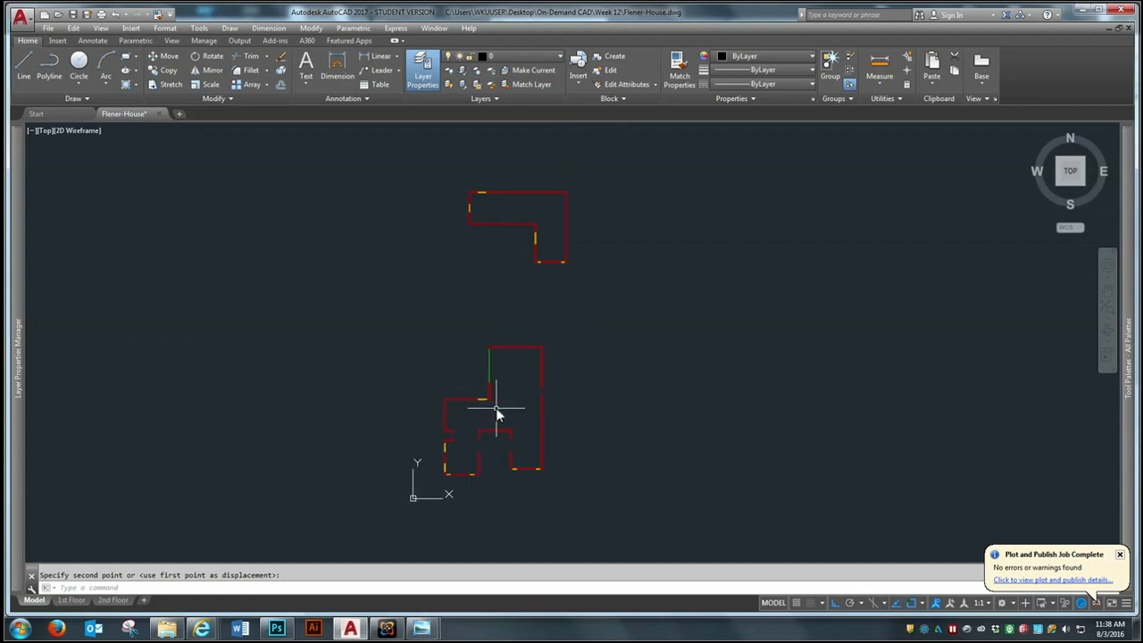
Move the second-floor plan horizontally so its outer side walls line up with those of the first-floor plan
text(m)
key(Return)
click(602, 147)
click(451, 257)
key(Return)
click(487, 260)
key(Escape)
key(Return)
click(631, 171)
click(414, 257)
key(Return)
click(634, 277)
key(Escape)
Move the second-floor plan about 26'-4" straight down so it sits just above the first-floor plan
key(Return)
click(577, 175)
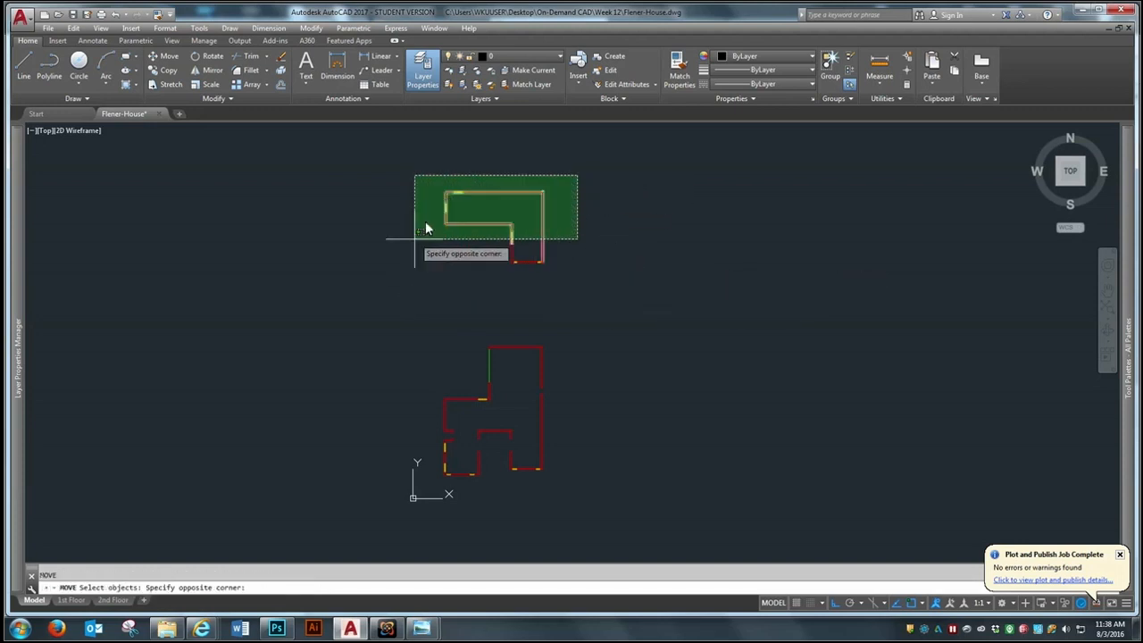
click(412, 277)
key(Return)
click(568, 278)
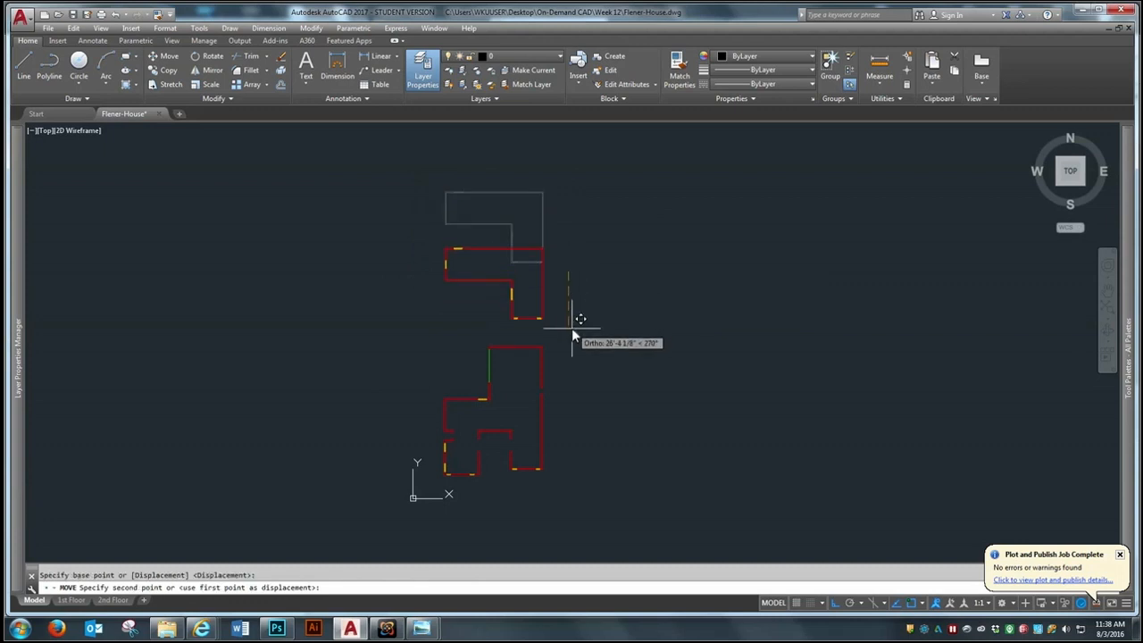
click(571, 327)
scroll(475, 400, up, 3)
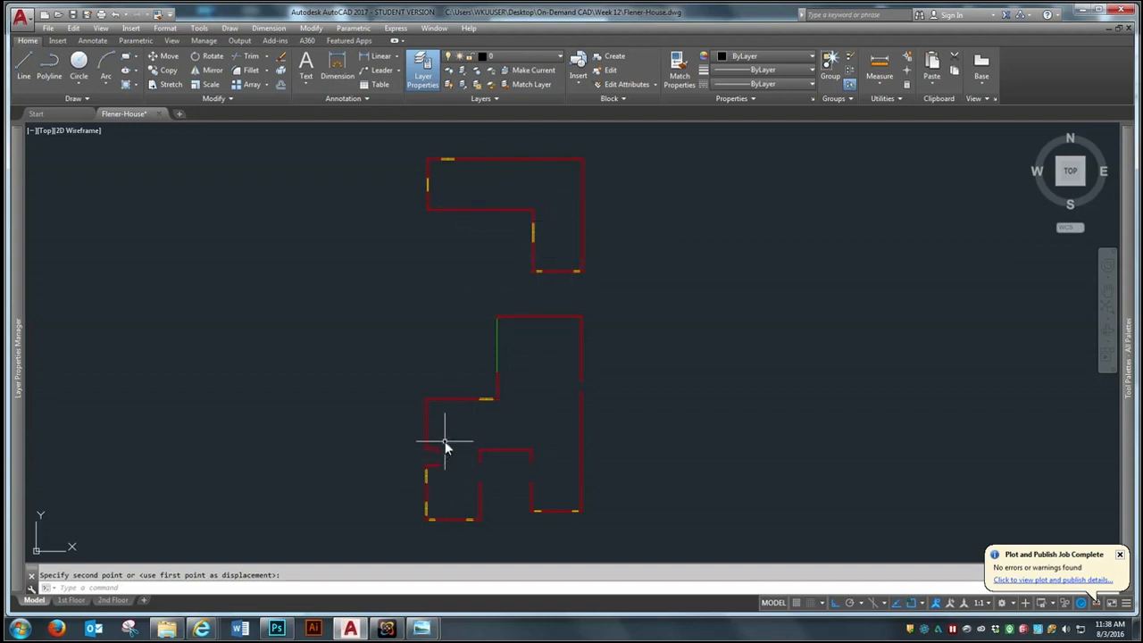
Make A-Wall-Int the current layer for drawing the first-floor interior walls
click(511, 454)
scroll(434, 502, up, 2)
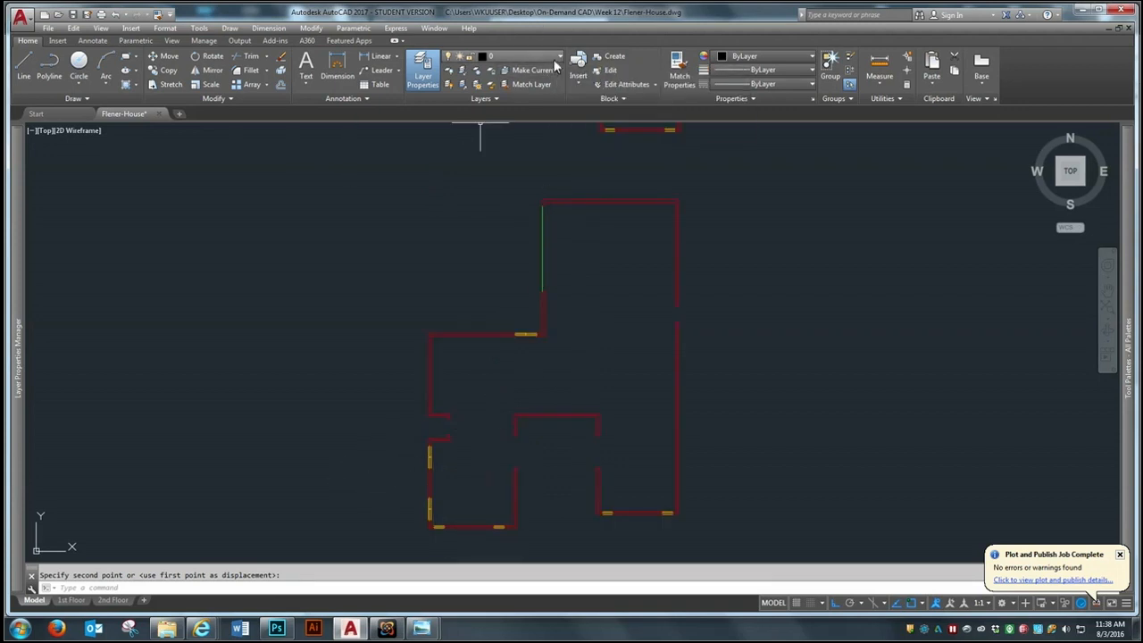
click(518, 57)
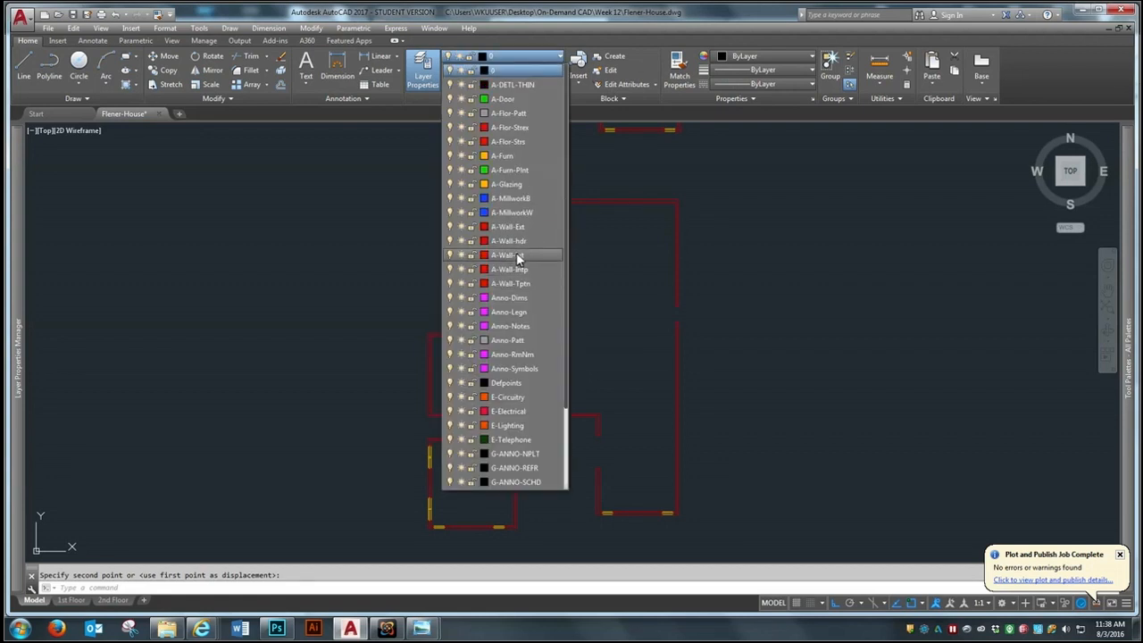
click(512, 256)
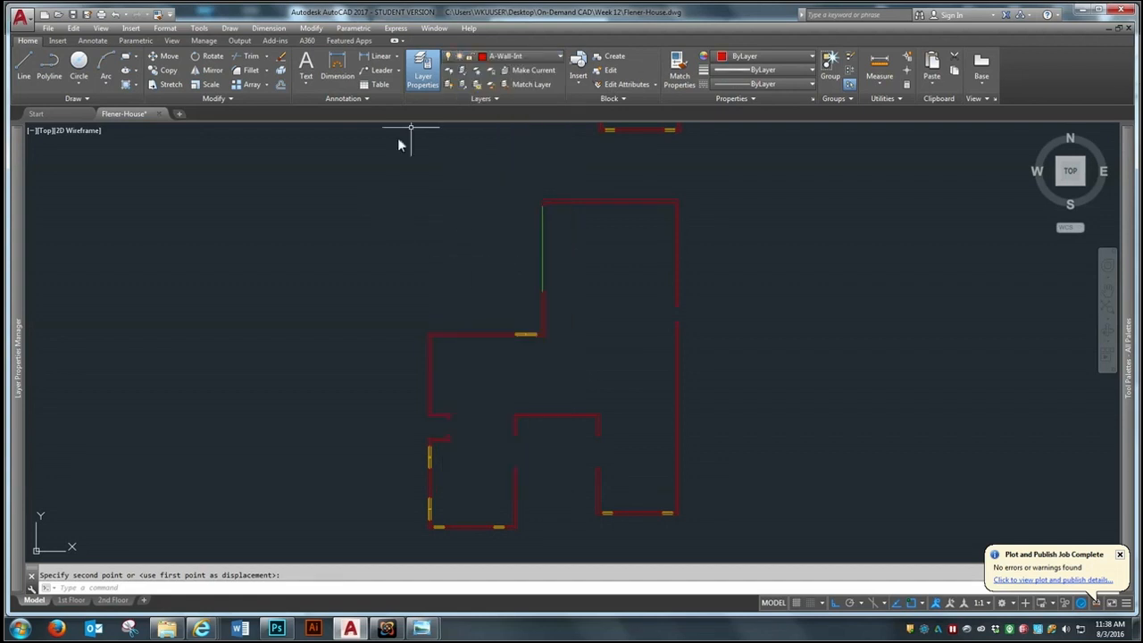
Change the A-Wall-Int layer's color to index color 11
click(480, 58)
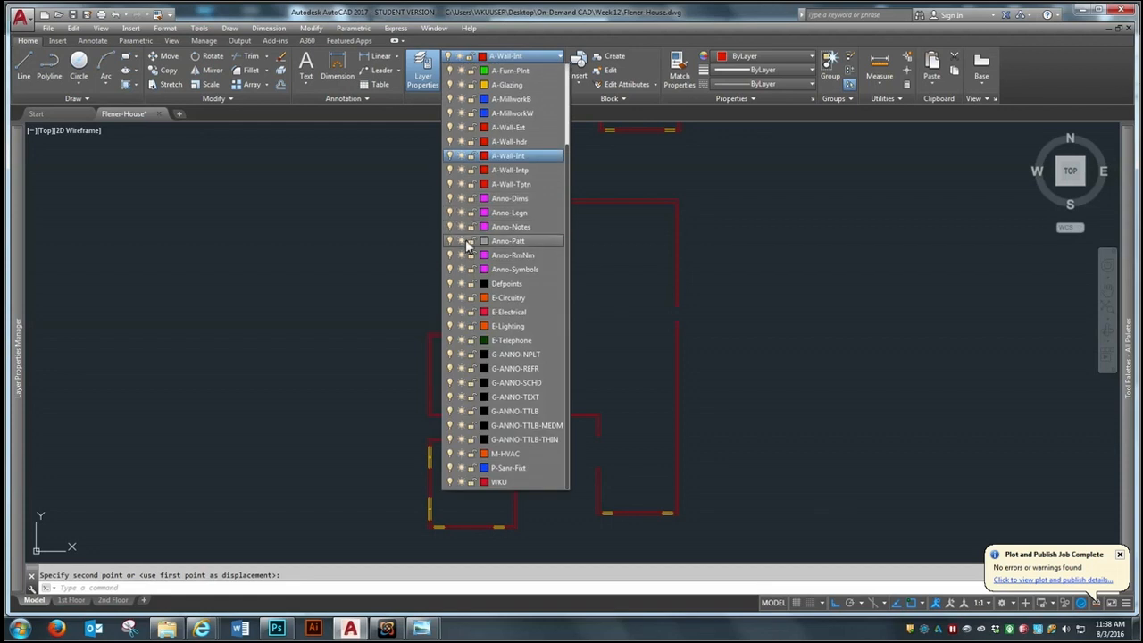
click(484, 156)
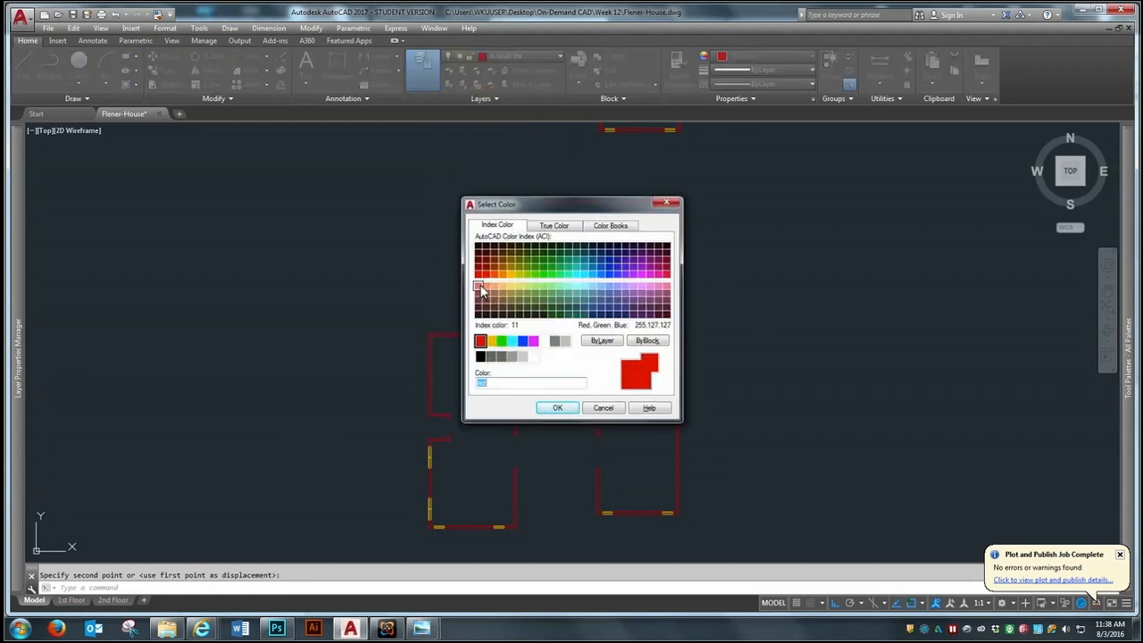
click(478, 286)
click(557, 408)
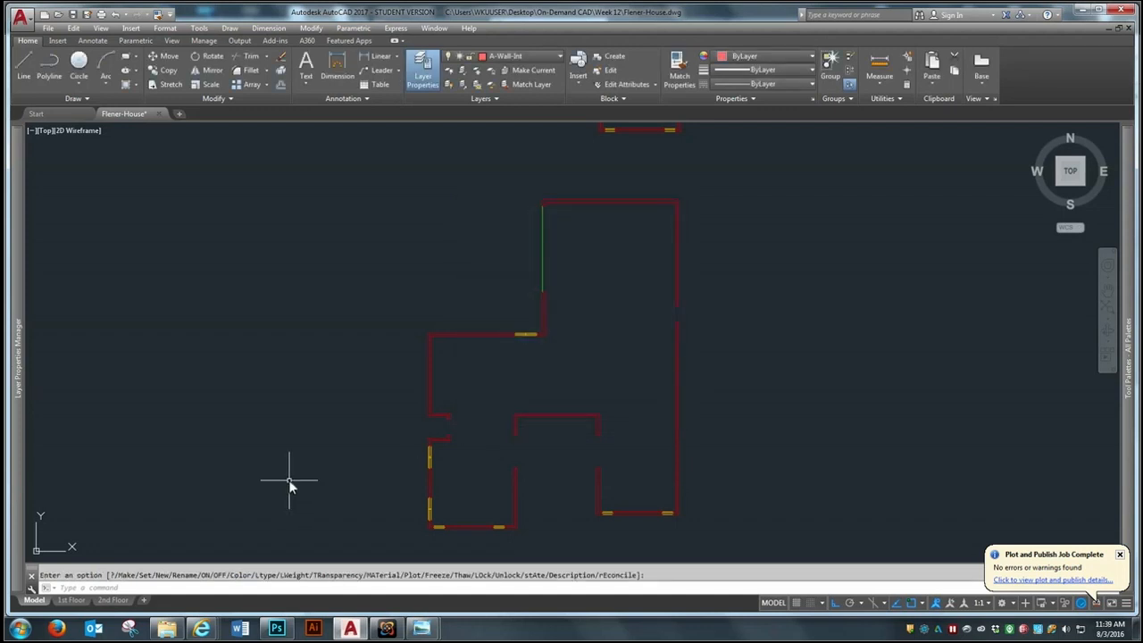
Examine the first-floor plan's exterior walls, openings and garage area to see where the interior walls belong
scroll(401, 538, up, 2)
scroll(376, 453, down, 2)
scroll(463, 473, up, 2)
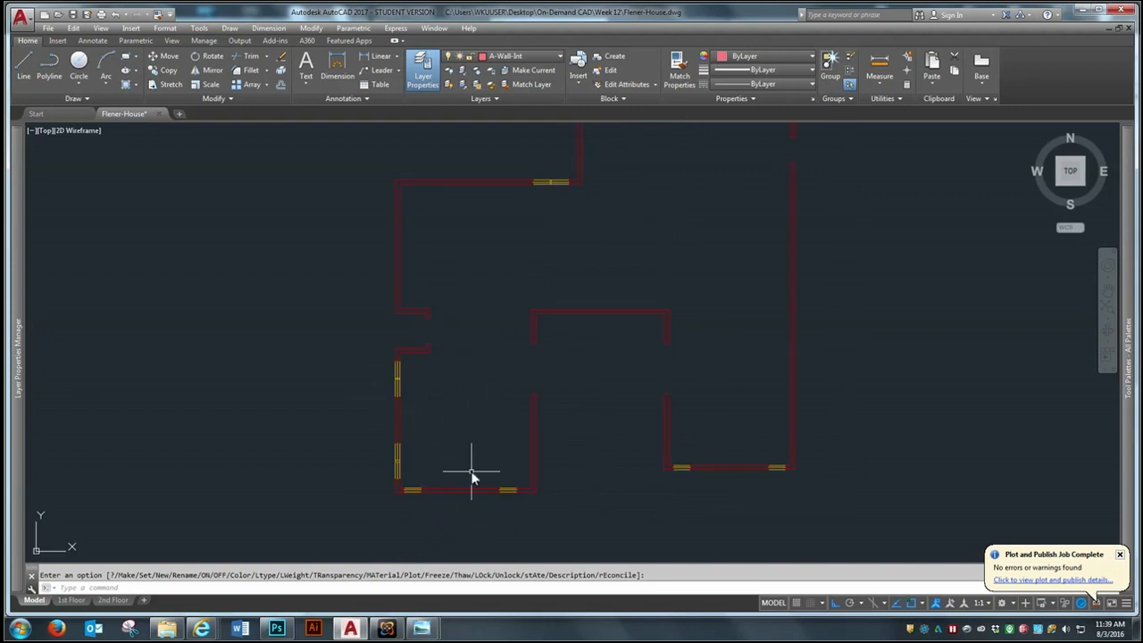
scroll(472, 477, down, 2)
scroll(489, 373, up, 2)
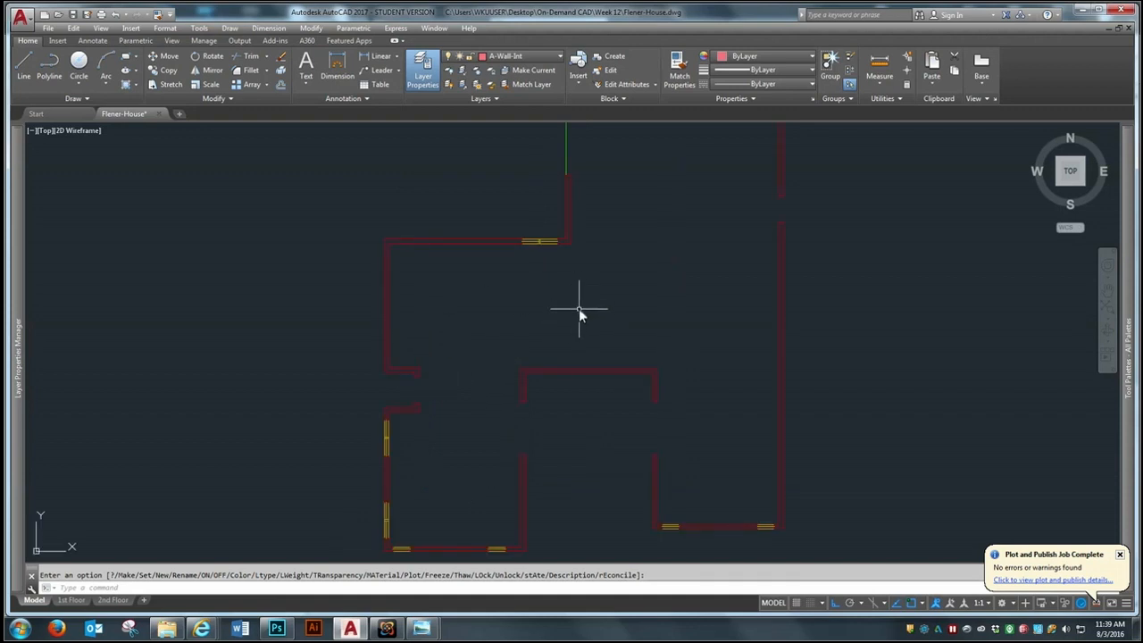
scroll(519, 359, down, 2)
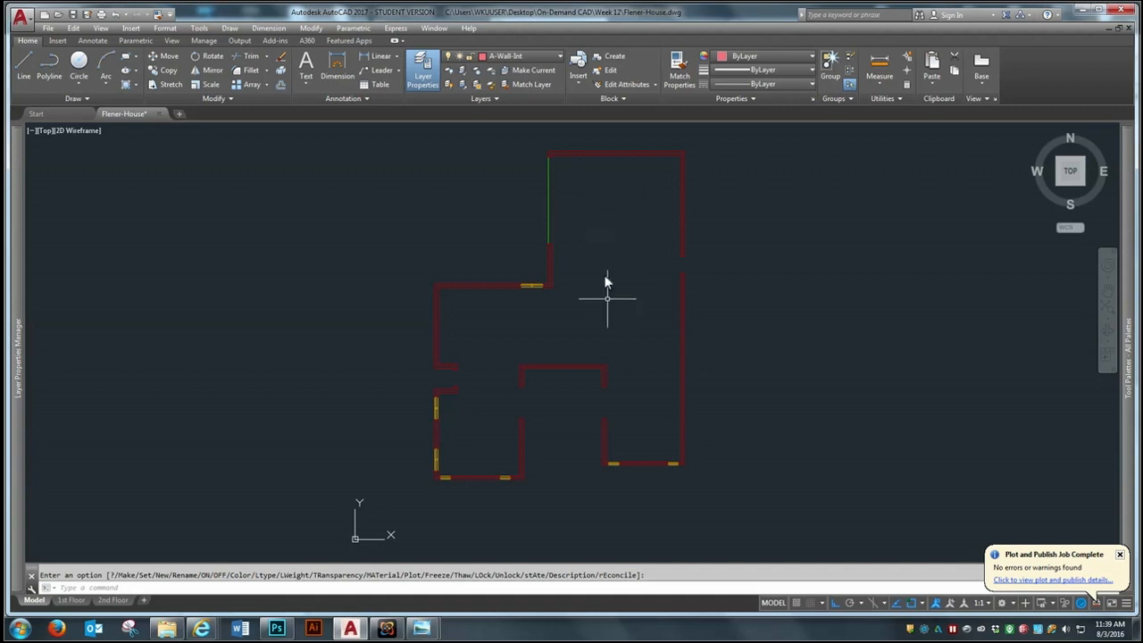
scroll(673, 258, up, 2)
scroll(534, 318, down, 2)
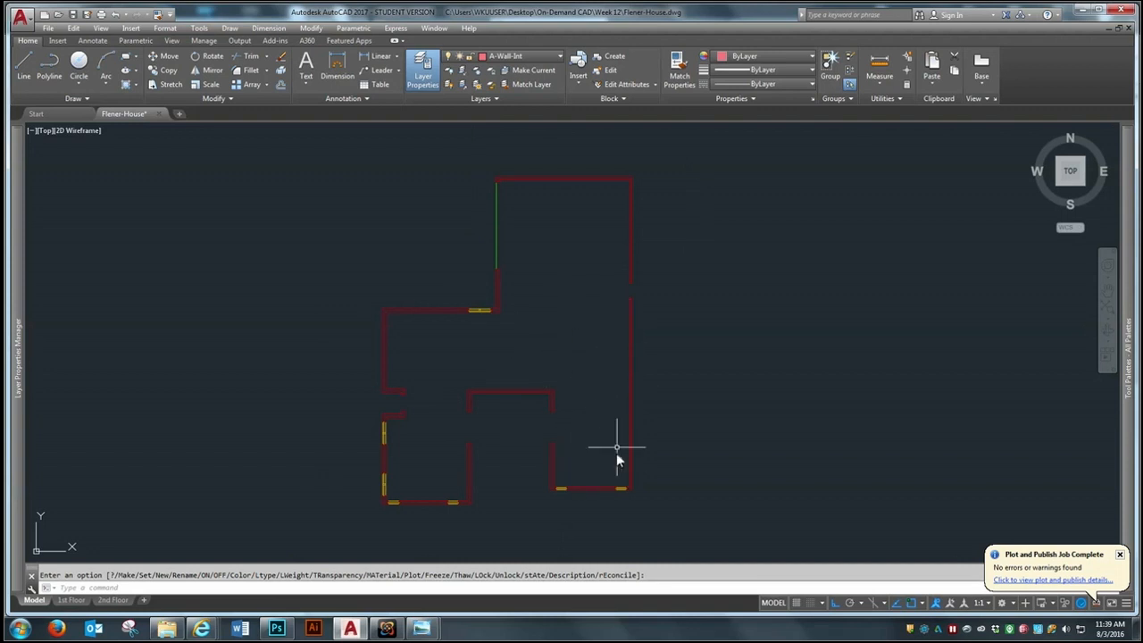
scroll(596, 382, down, 2)
scroll(572, 349, up, 2)
scroll(571, 351, up, 1)
scroll(577, 349, up, 1)
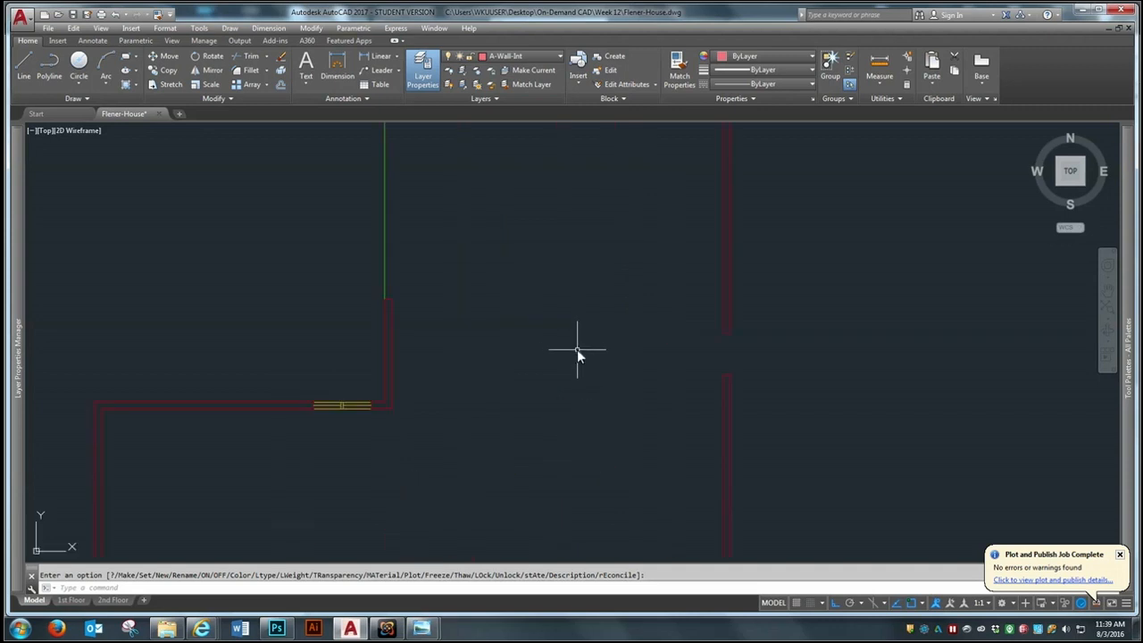
Draw a horizontal line from the inner corner beside the rear window across to the opposite exterior wall, closing off the garage
scroll(509, 364, down, 1)
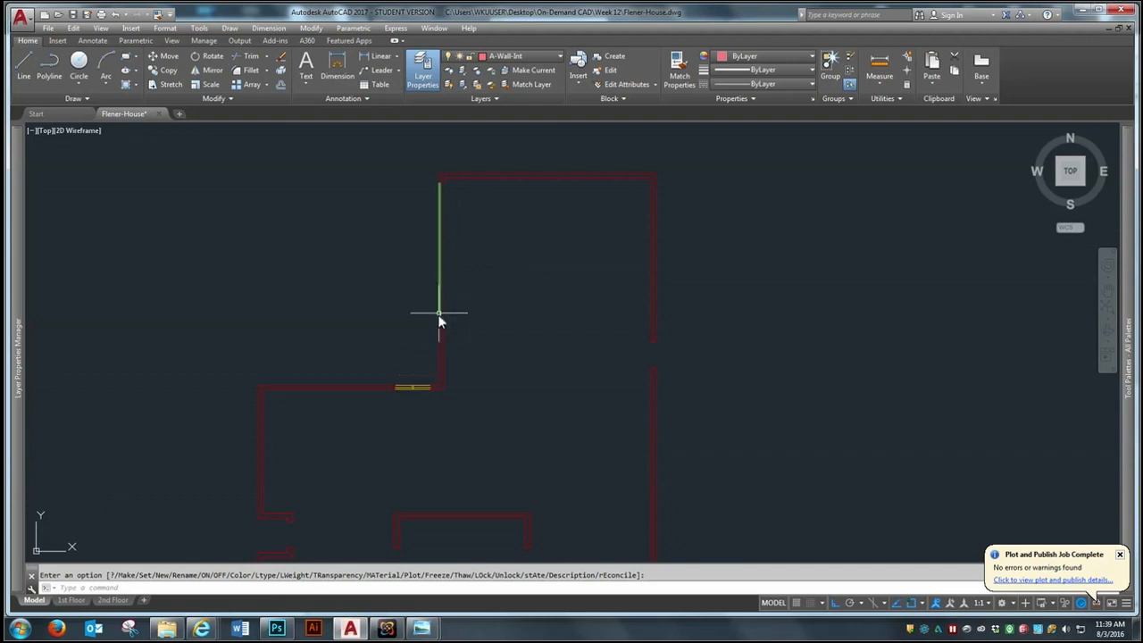
click(24, 62)
scroll(470, 383, up, 2)
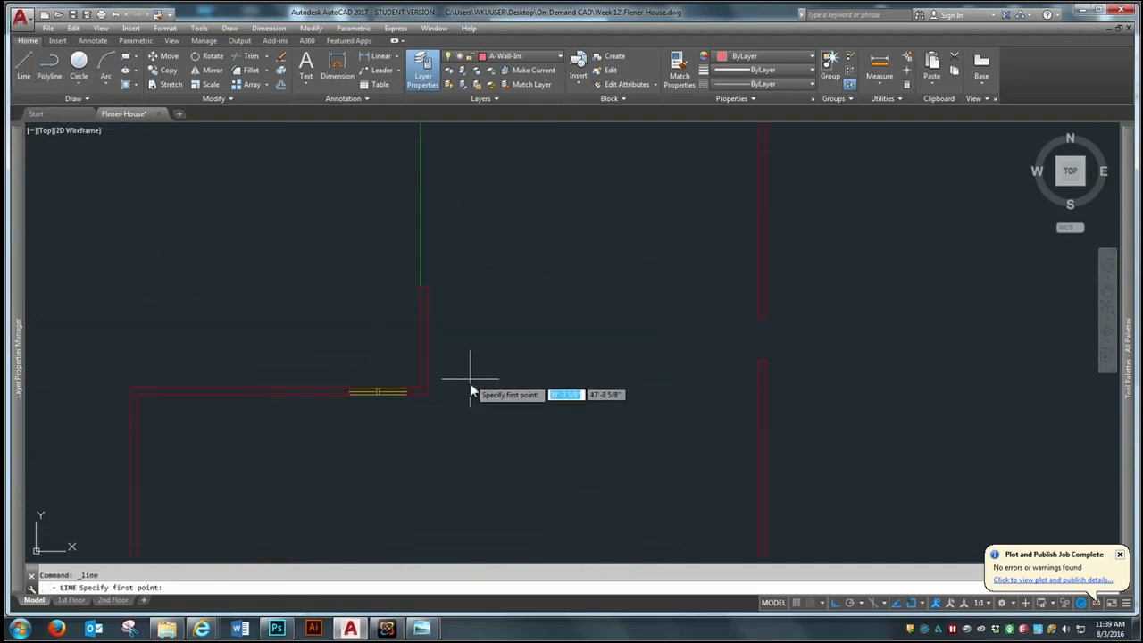
click(419, 393)
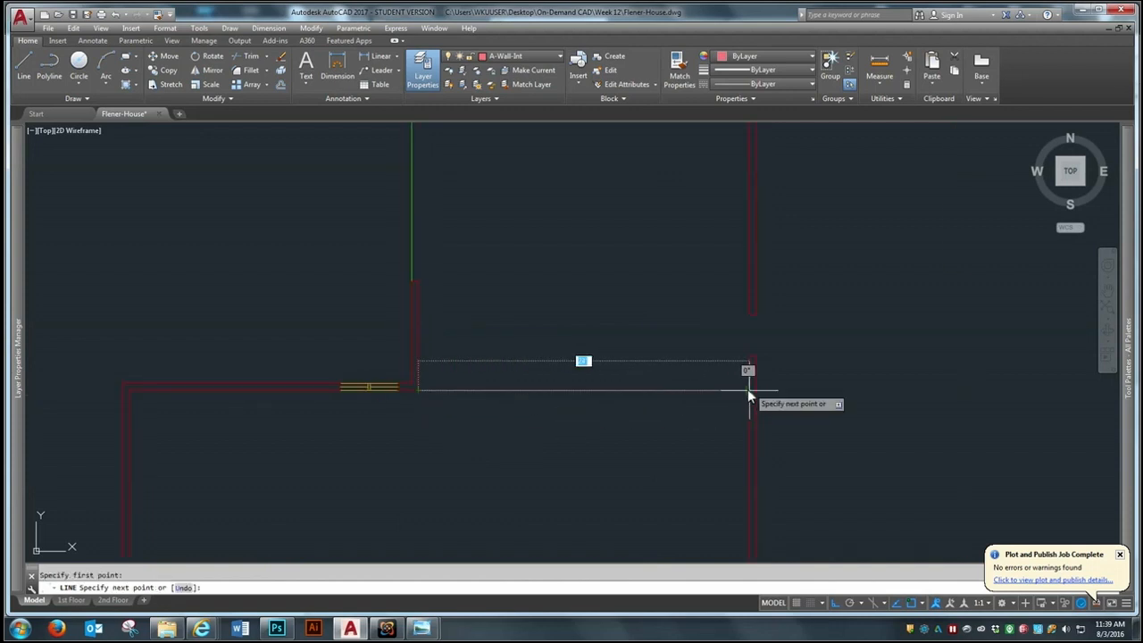
click(751, 390)
key(Return)
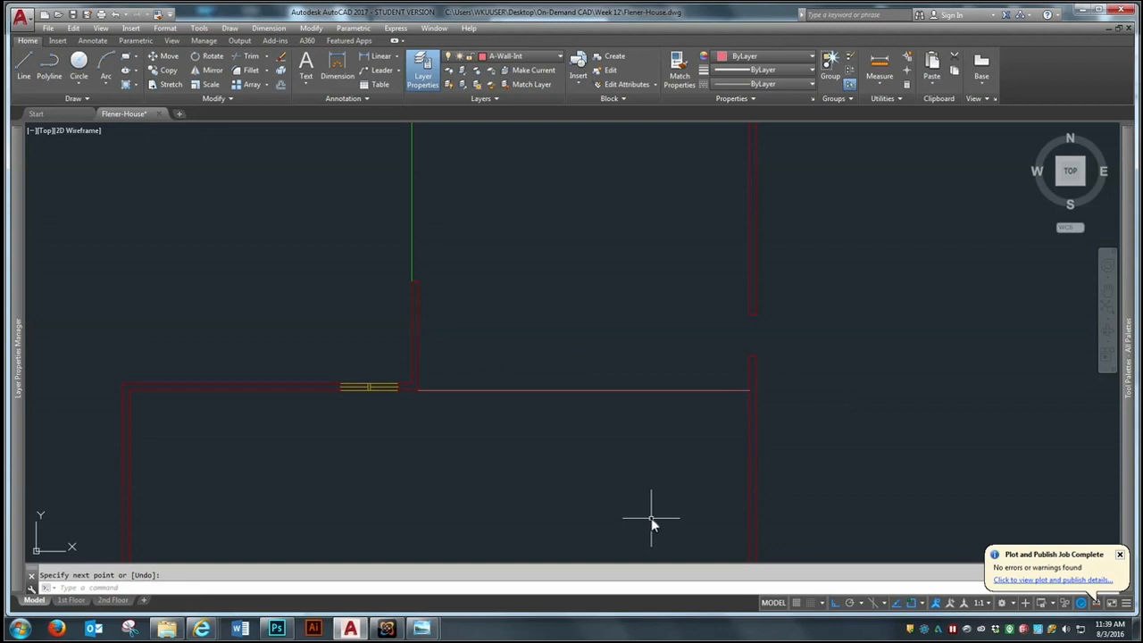
Offset the new garage partition line 6" toward the garage to form the wall's second face
text(o)
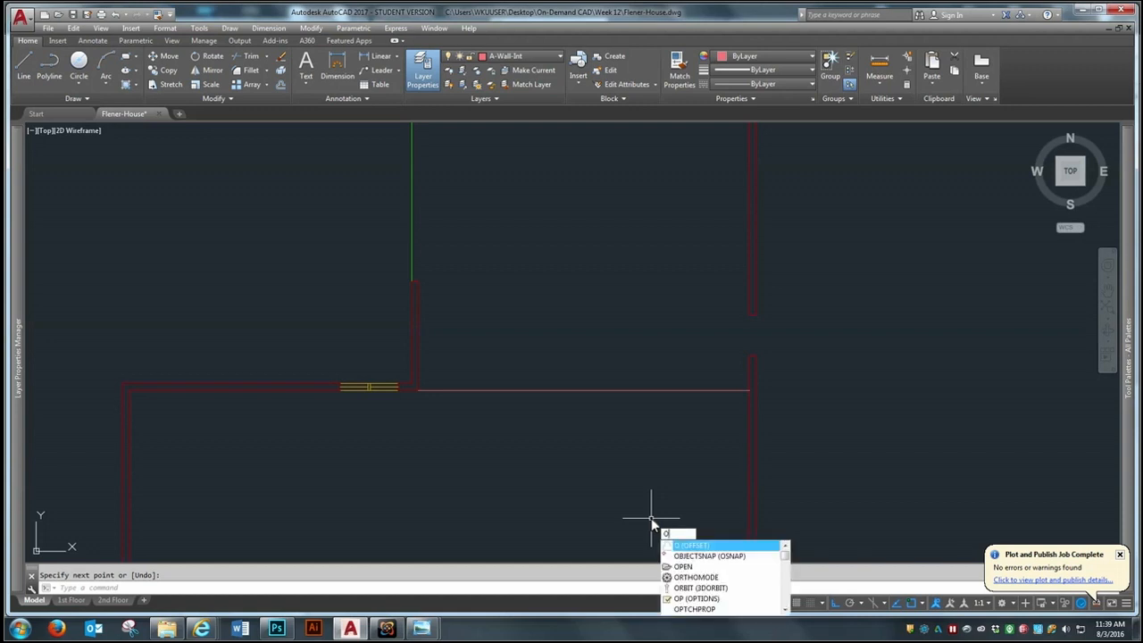
key(Return)
key(Return)
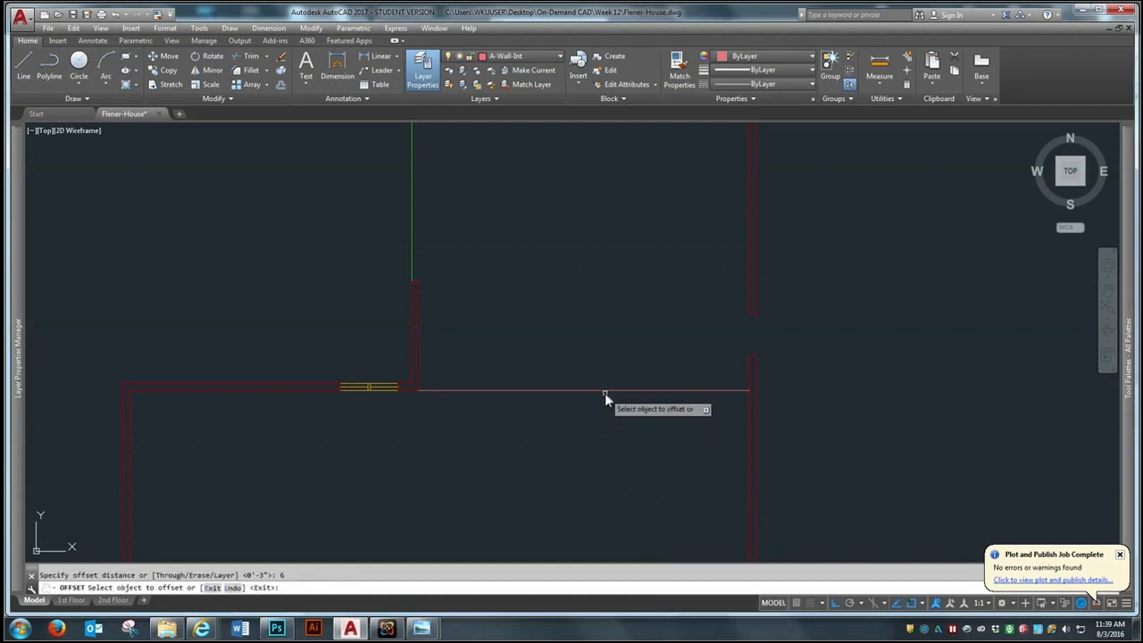
click(605, 390)
click(602, 353)
key(Return)
scroll(714, 355, down, 2)
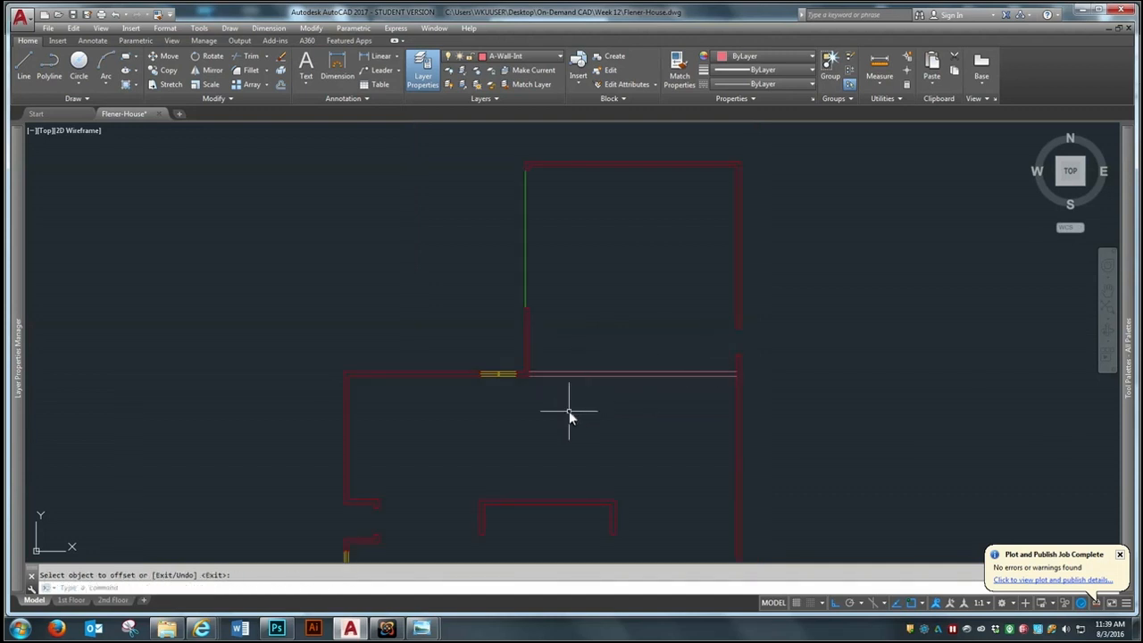
scroll(569, 410, up, 2)
scroll(512, 333, down, 4)
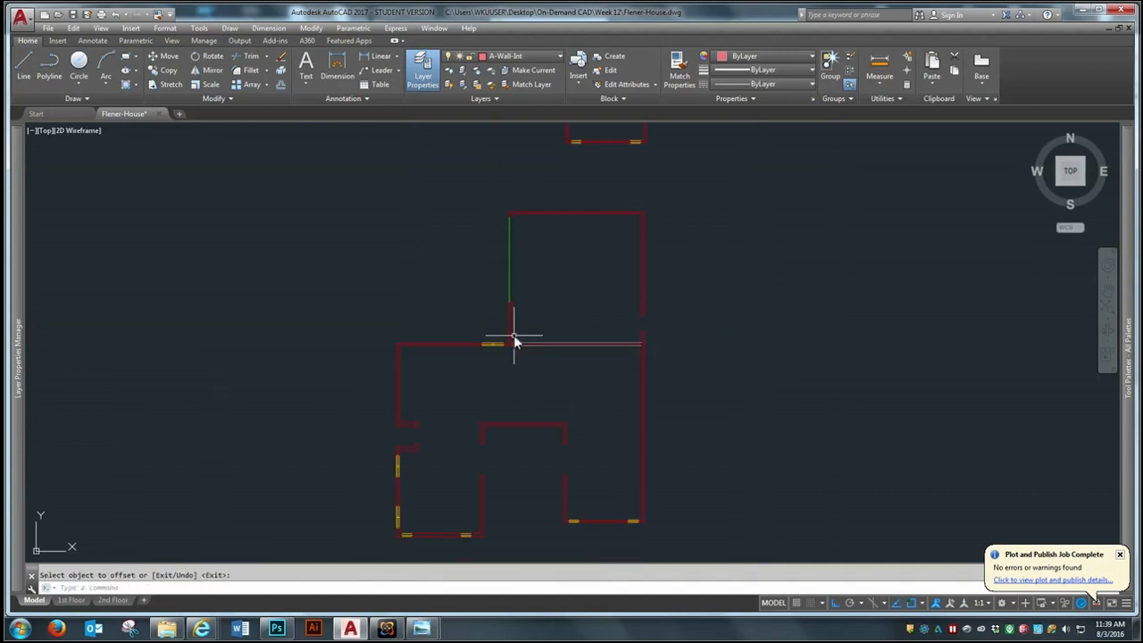
scroll(663, 383, up, 2)
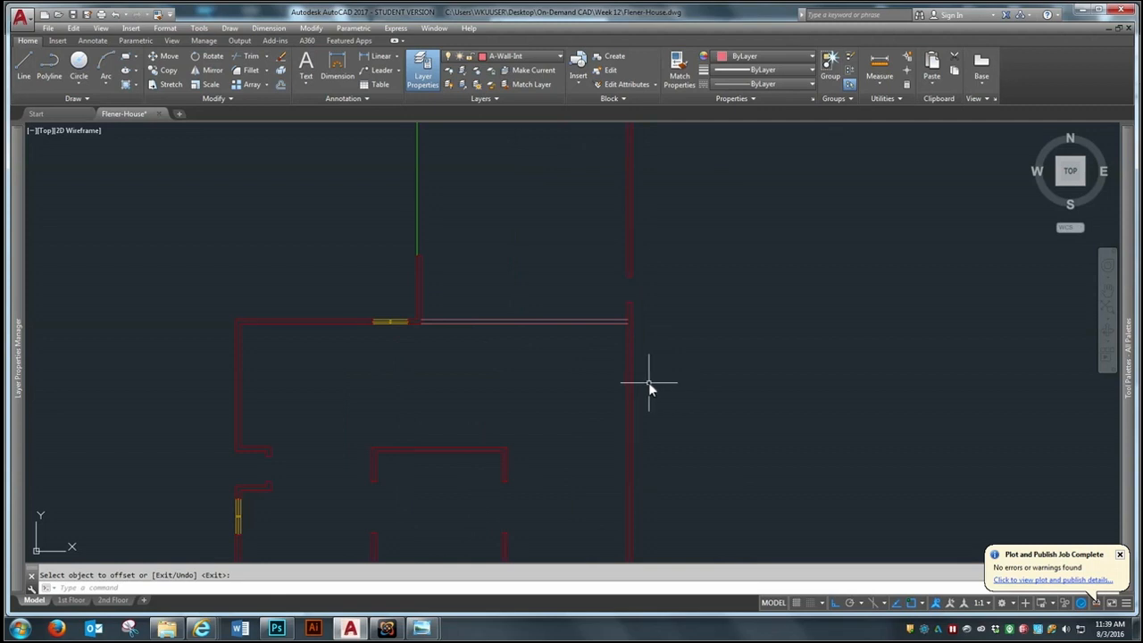
scroll(586, 332, up, 2)
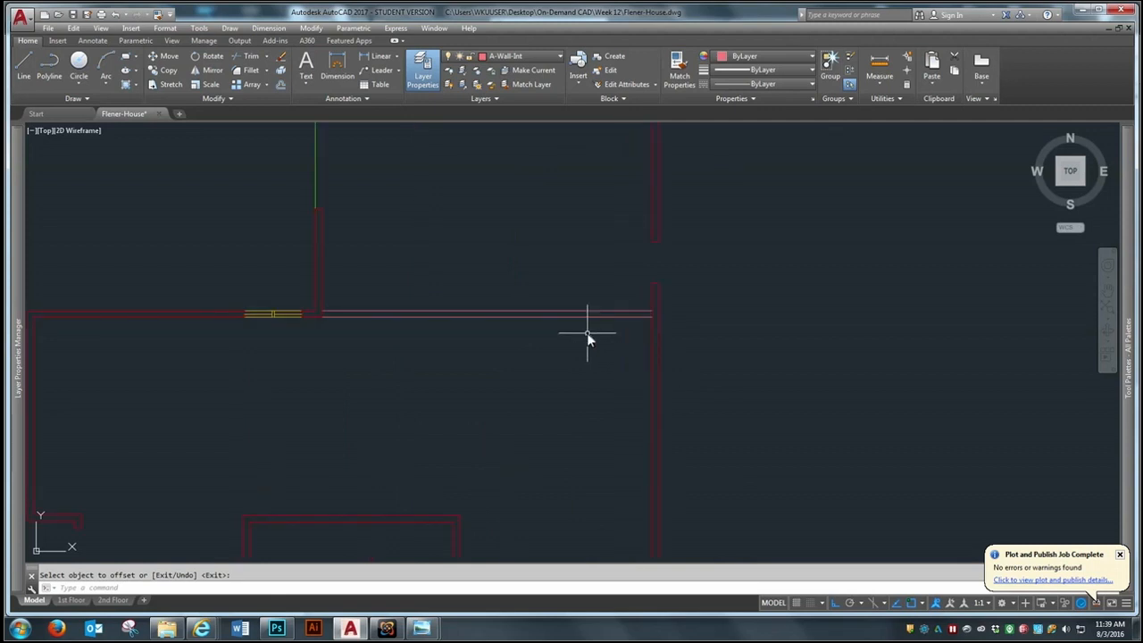
scroll(586, 332, down, 2)
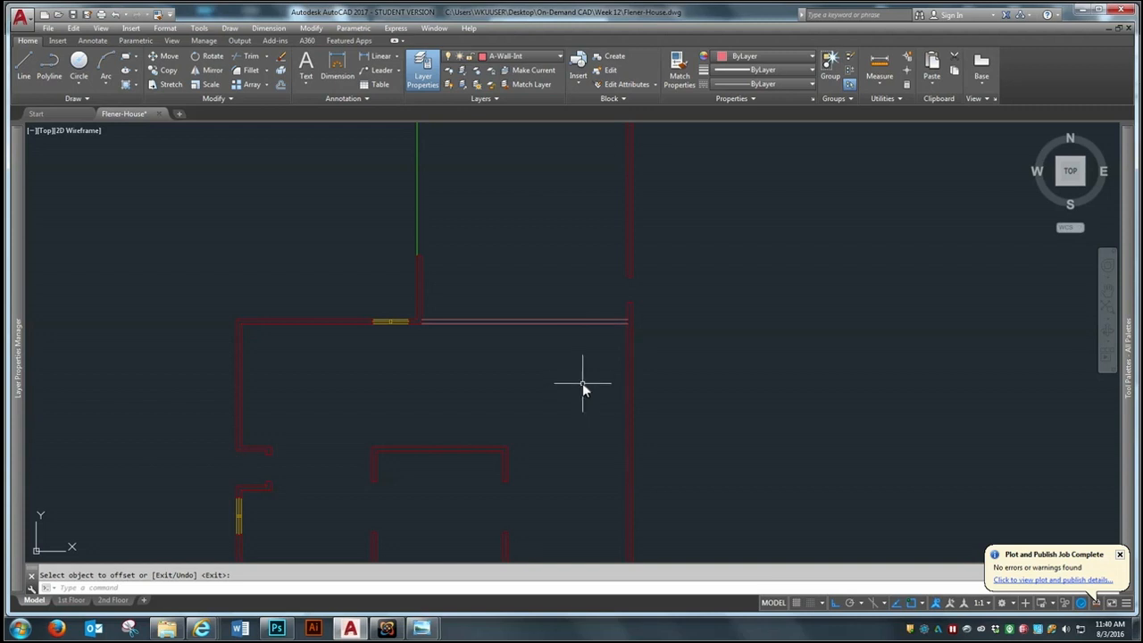
scroll(582, 381, up, 2)
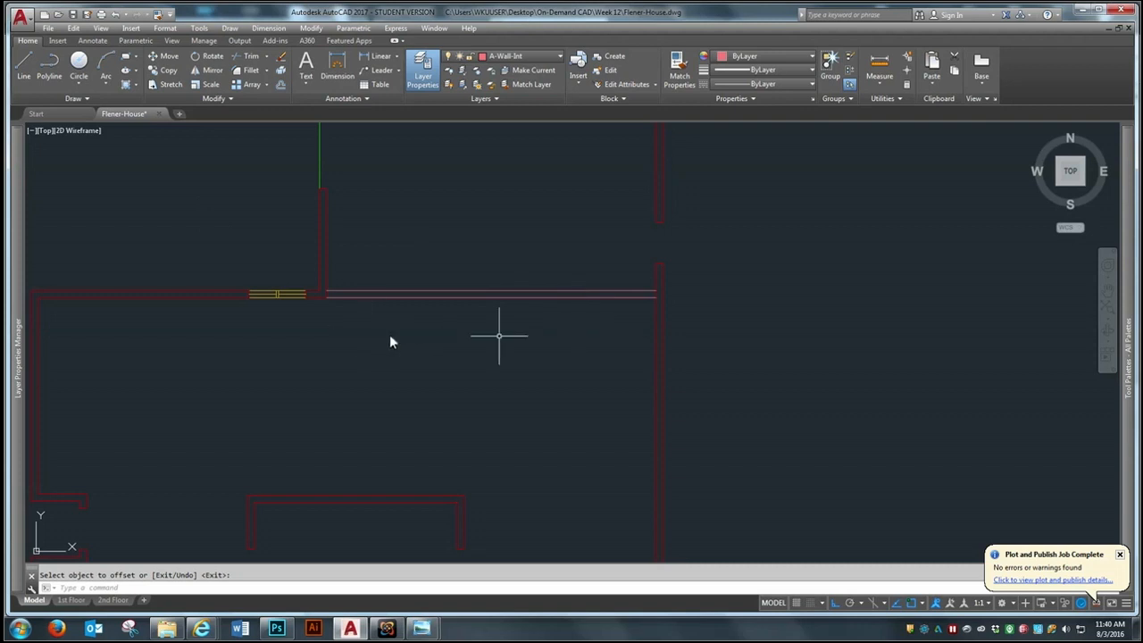
Offset the inner face of the east exterior wall 14' into the house
click(282, 84)
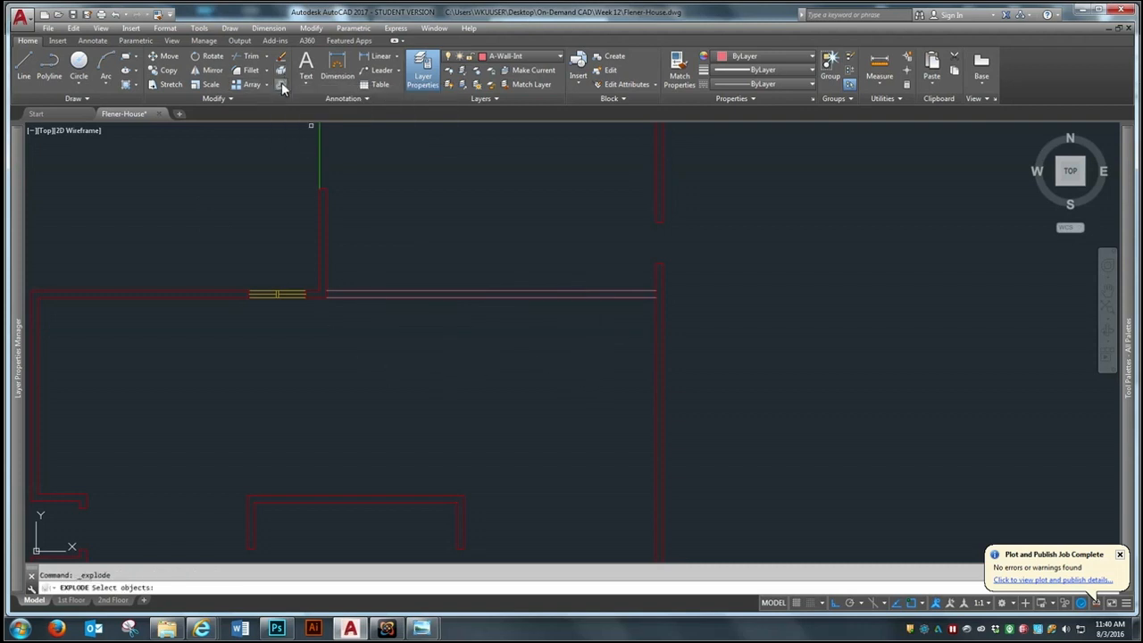
click(282, 85)
text(14)
key(Return)
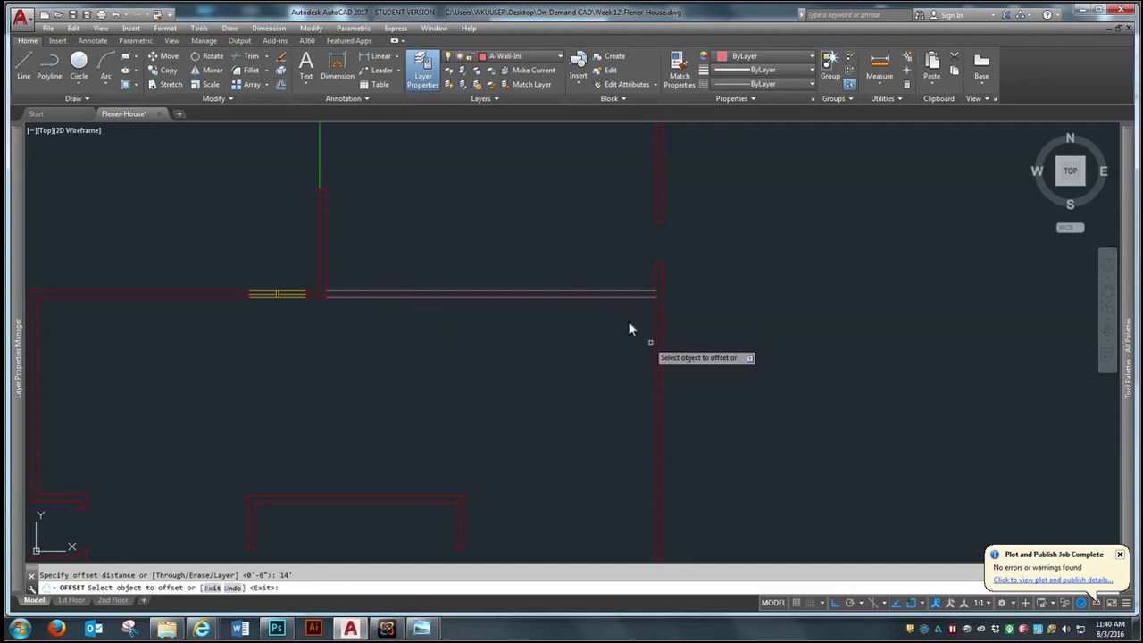
click(656, 339)
key(Return)
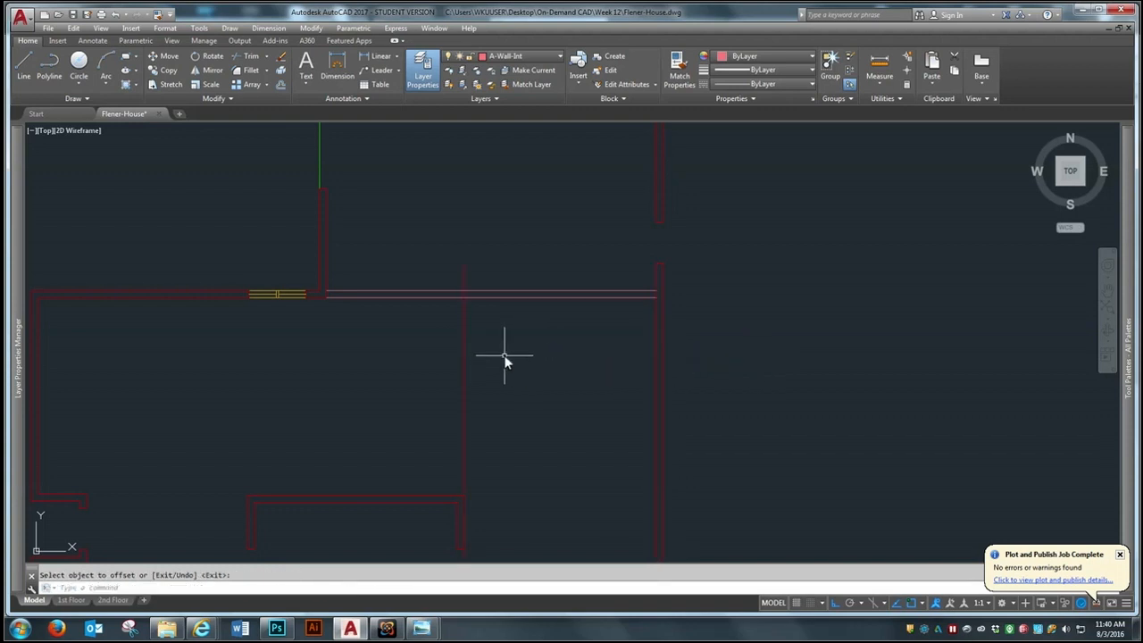
Offset the house-side line of the garage partition 8'-1" into the house
key(Return)
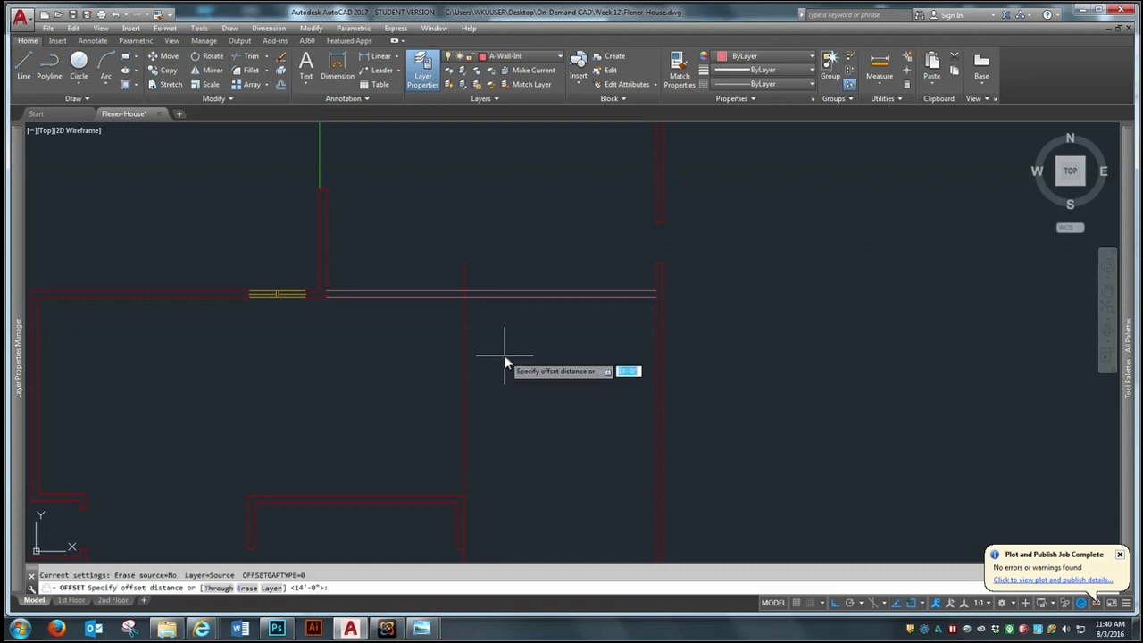
text(8)
key(Return)
click(562, 299)
click(551, 375)
key(Return)
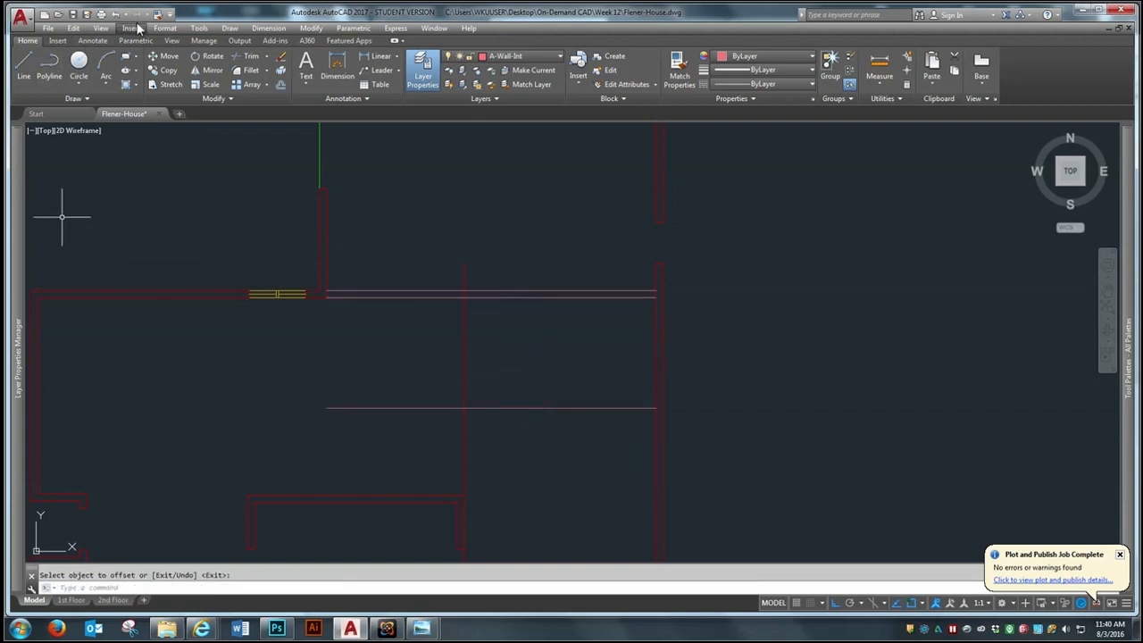
Fillet the two offset lines into a square corner and trim the vertical line's excess above the garage partition
click(245, 69)
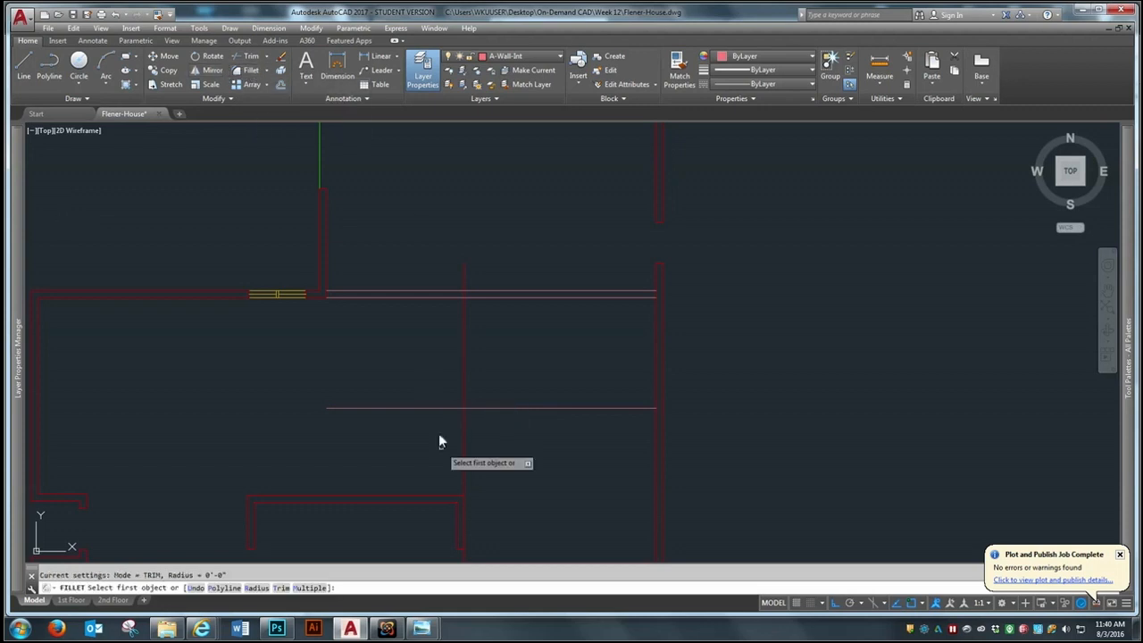
click(465, 384)
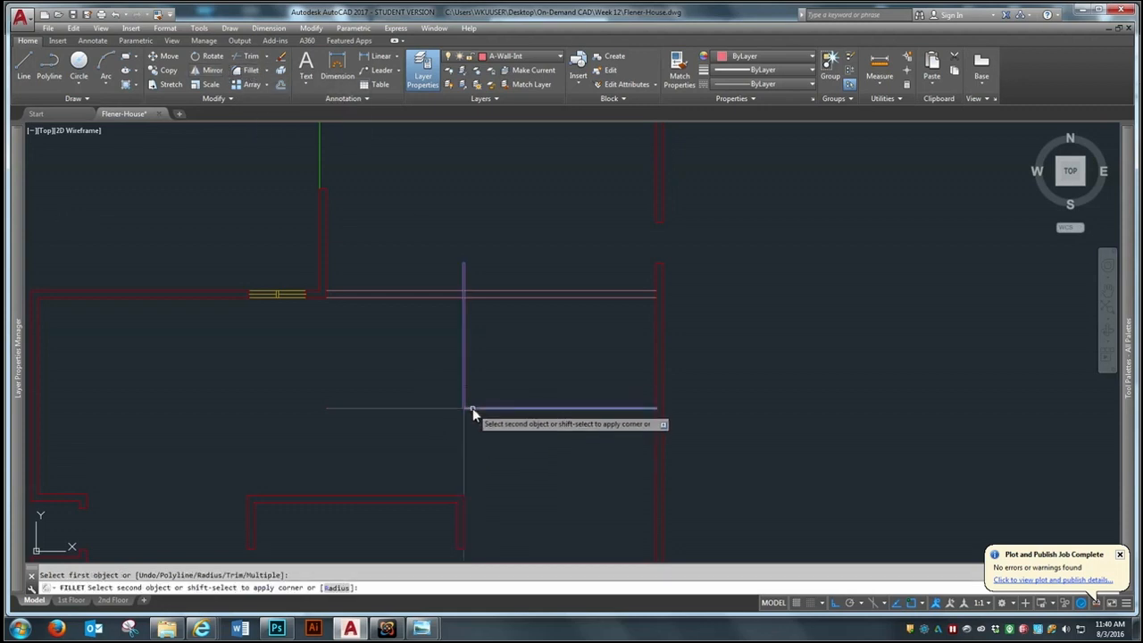
click(472, 408)
click(250, 55)
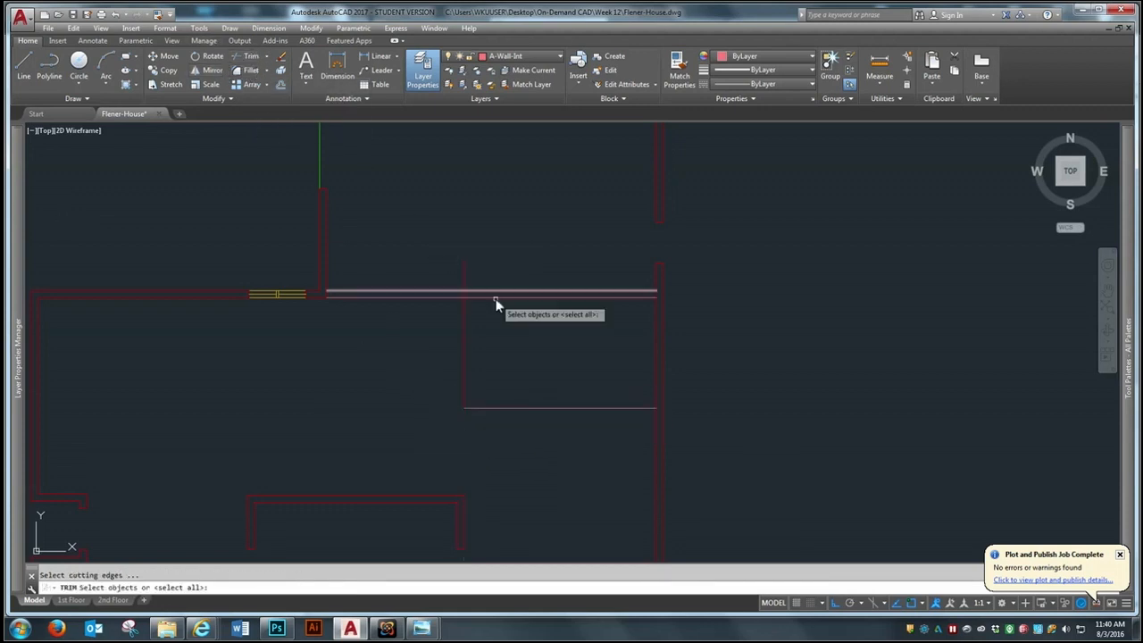
click(502, 296)
key(Return)
click(495, 243)
click(459, 284)
Offset the new room's vertical and horizontal wall lines 6" outward to form their second faces
scroll(590, 330, down, 2)
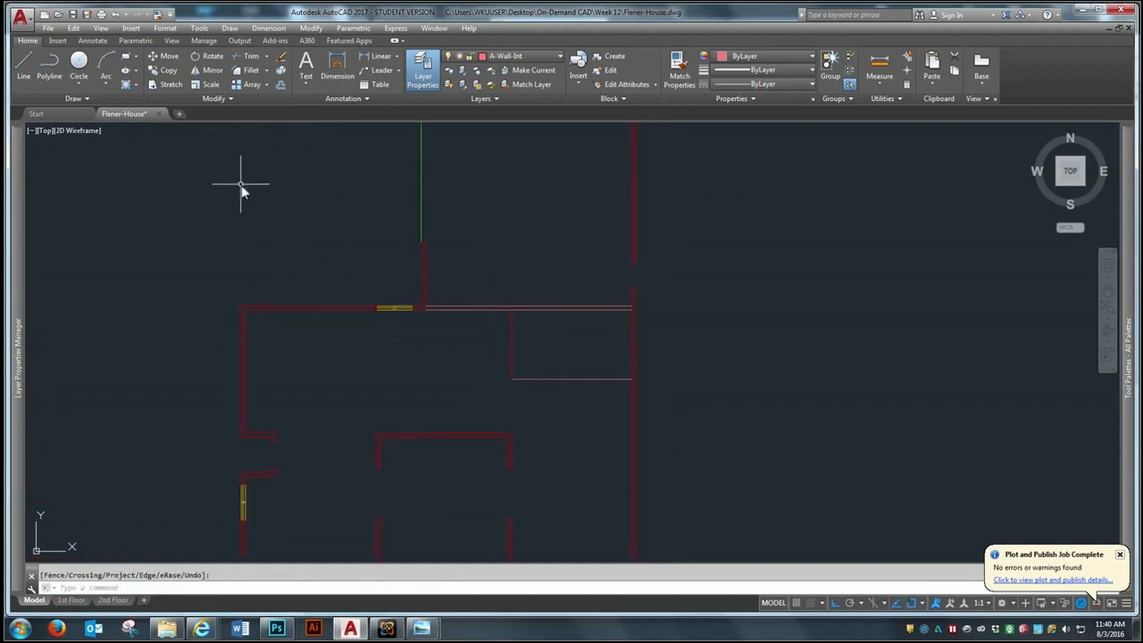
click(281, 84)
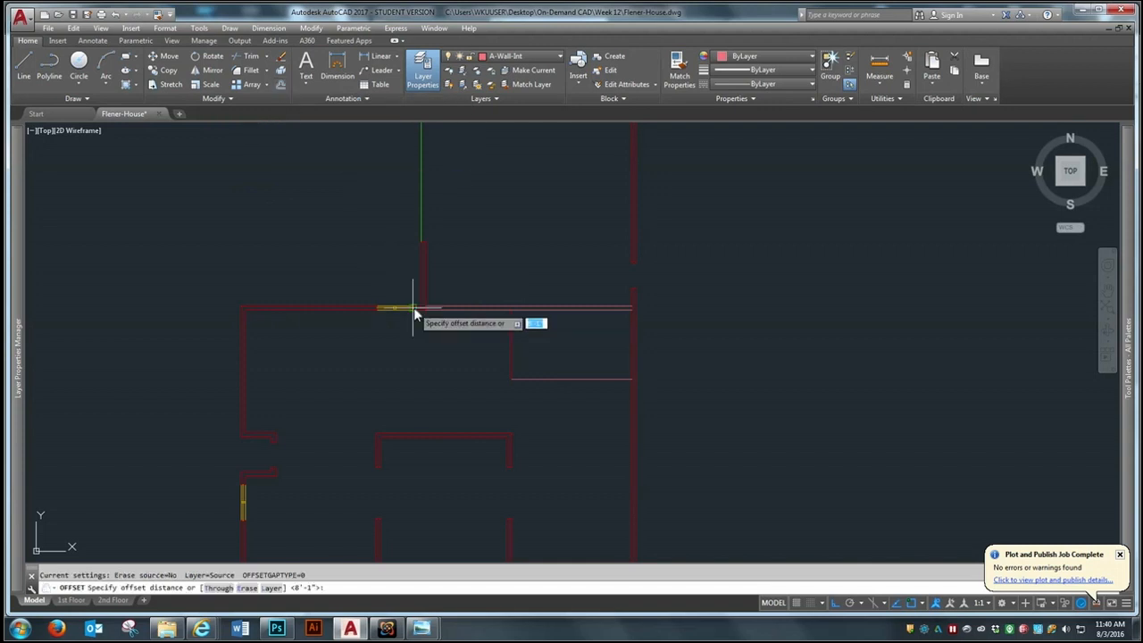
text(6)
key(Return)
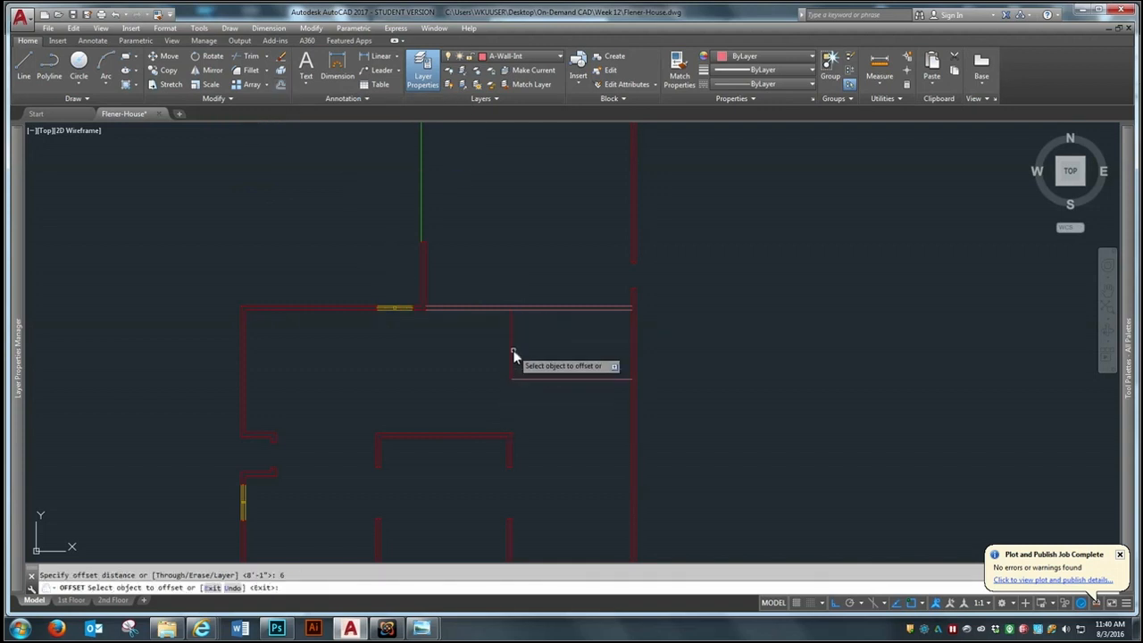
click(509, 349)
click(530, 379)
click(529, 420)
key(Return)
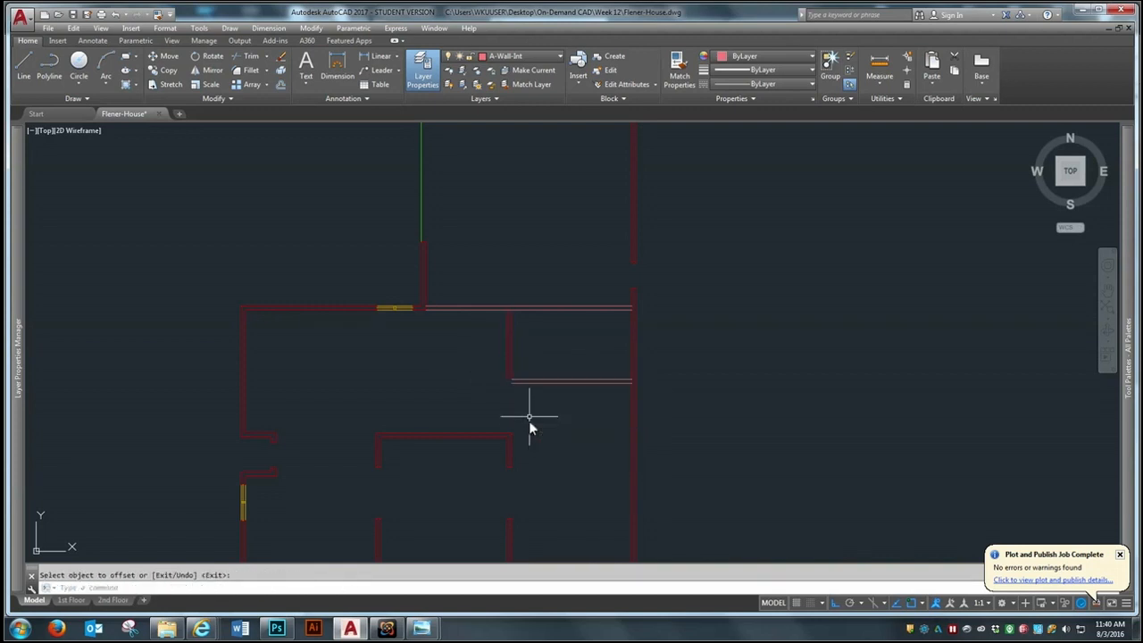
Fillet the two outer wall lines into a square corner at the room's southwest corner
scroll(540, 356, up, 2)
click(243, 70)
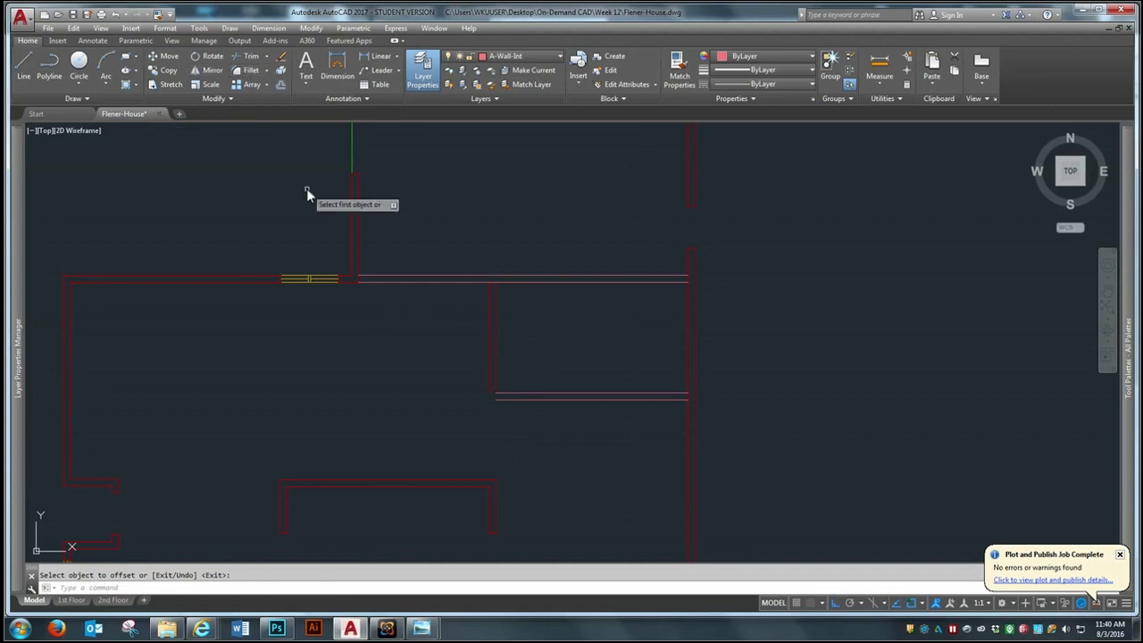
click(490, 377)
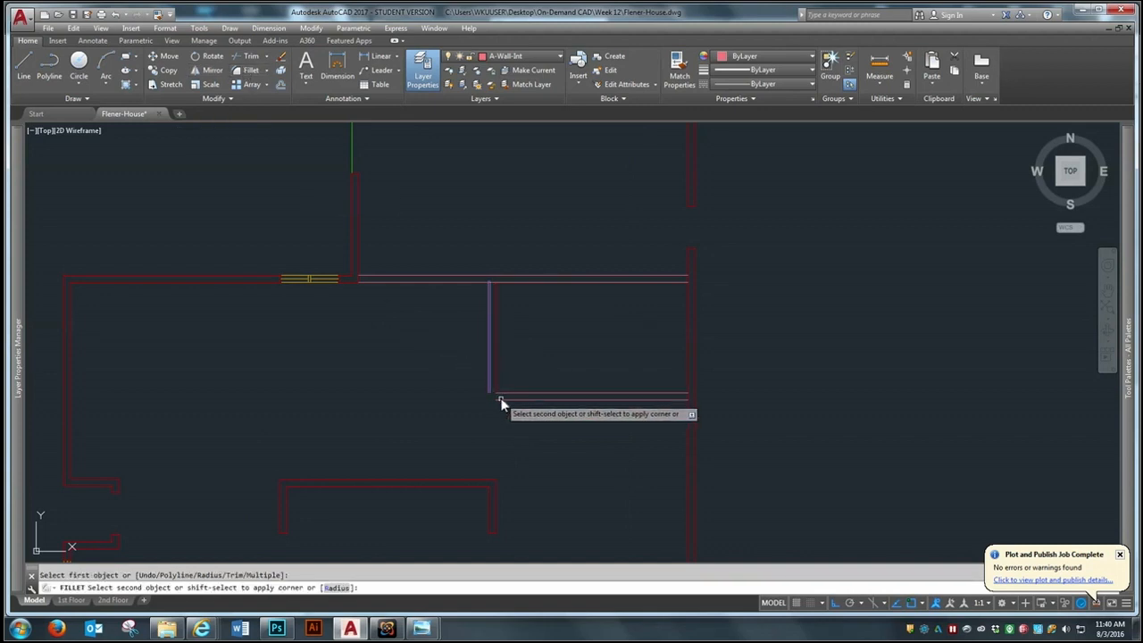
click(500, 399)
scroll(491, 390, down, 2)
scroll(544, 426, up, 2)
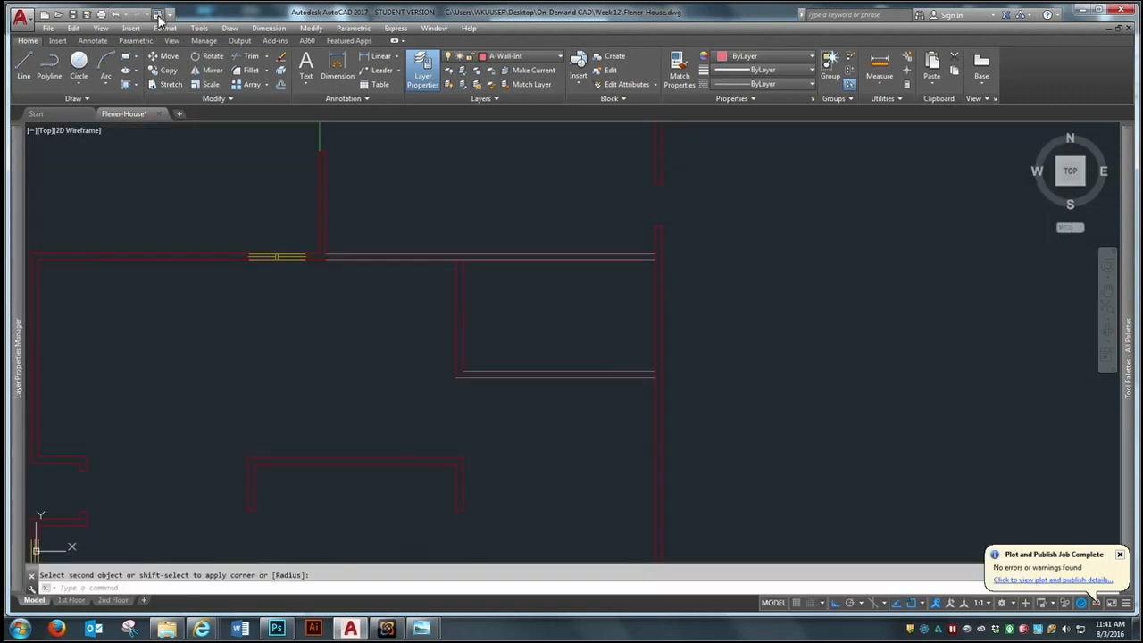
Match the new room's wall lines to the properties of the garage partition line
click(157, 16)
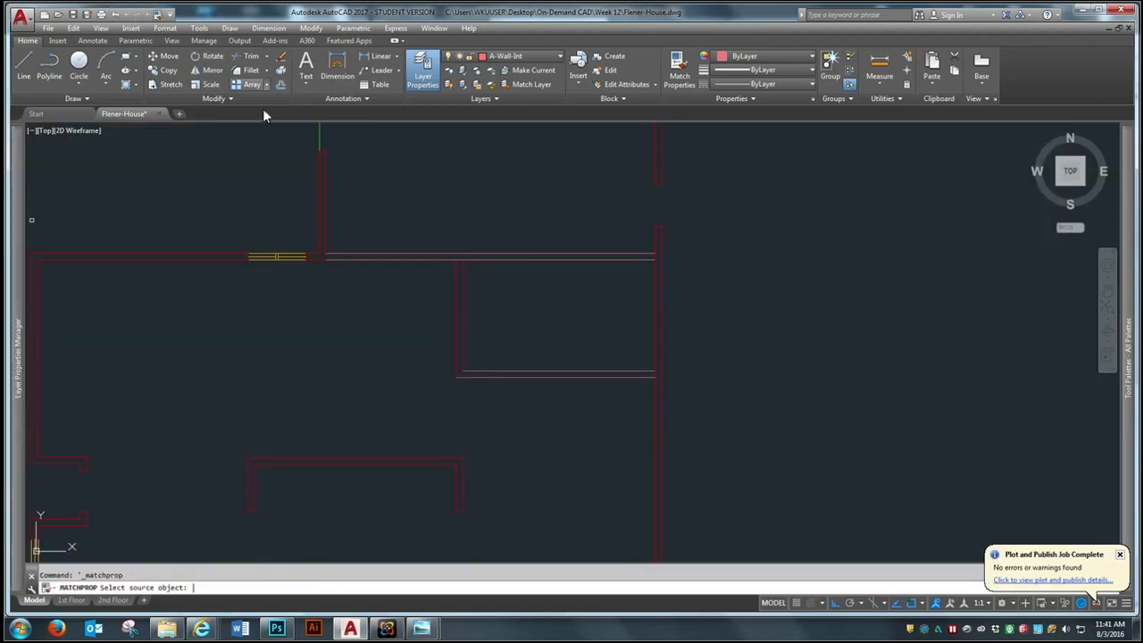
click(548, 259)
click(548, 295)
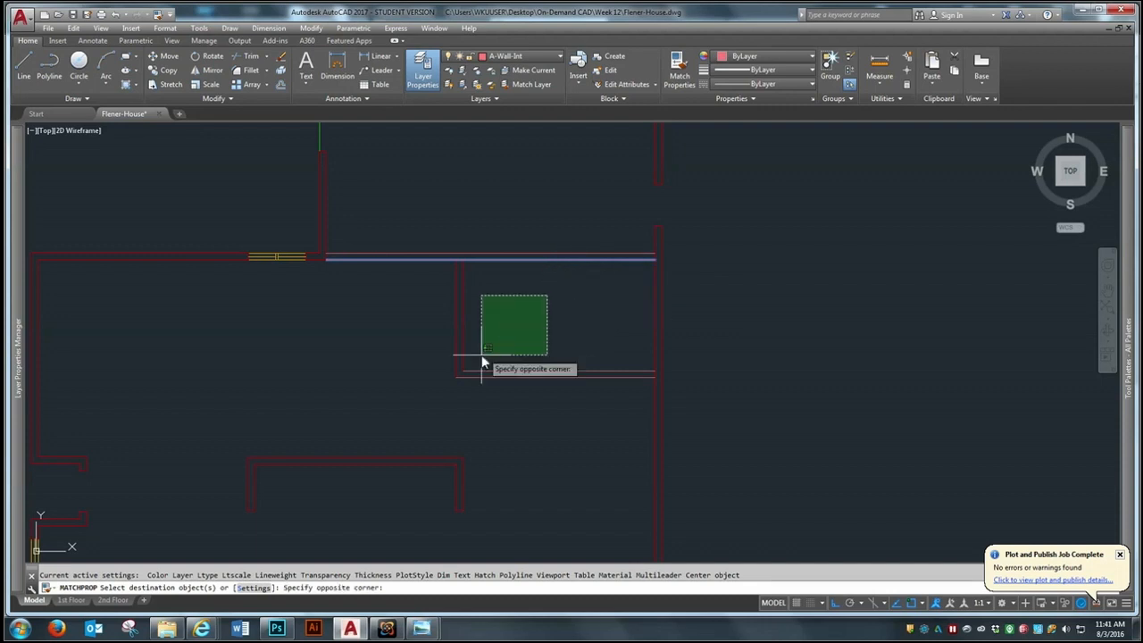
click(430, 411)
Examine the new room's walls in relation to the surrounding first-floor walls and openings
scroll(715, 310, down, 3)
scroll(714, 307, up, 2)
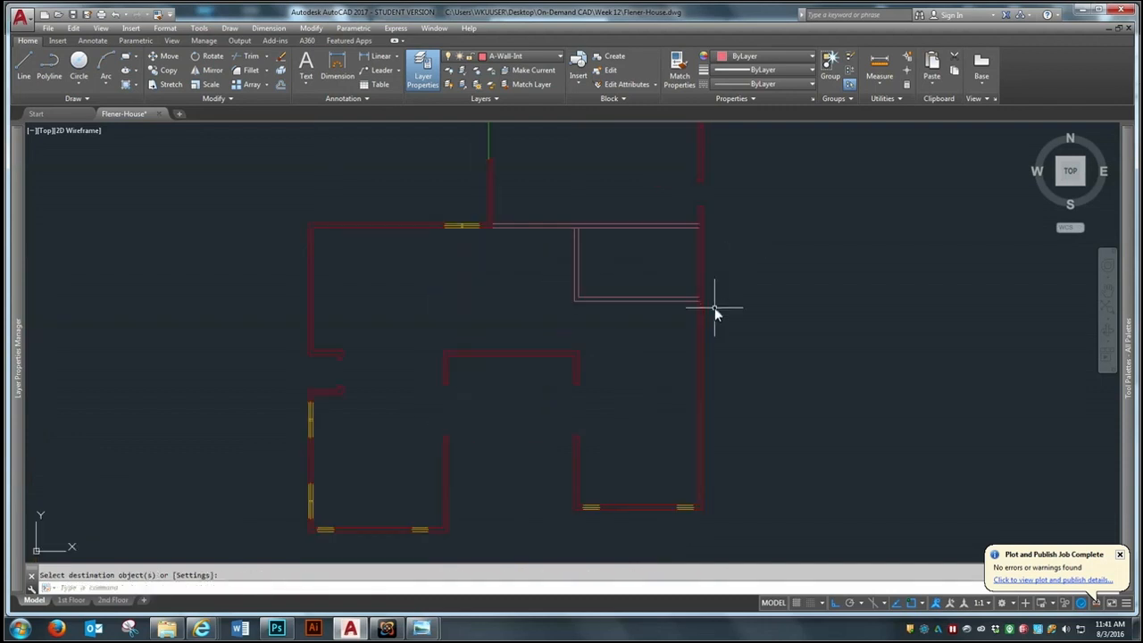
scroll(714, 307, up, 2)
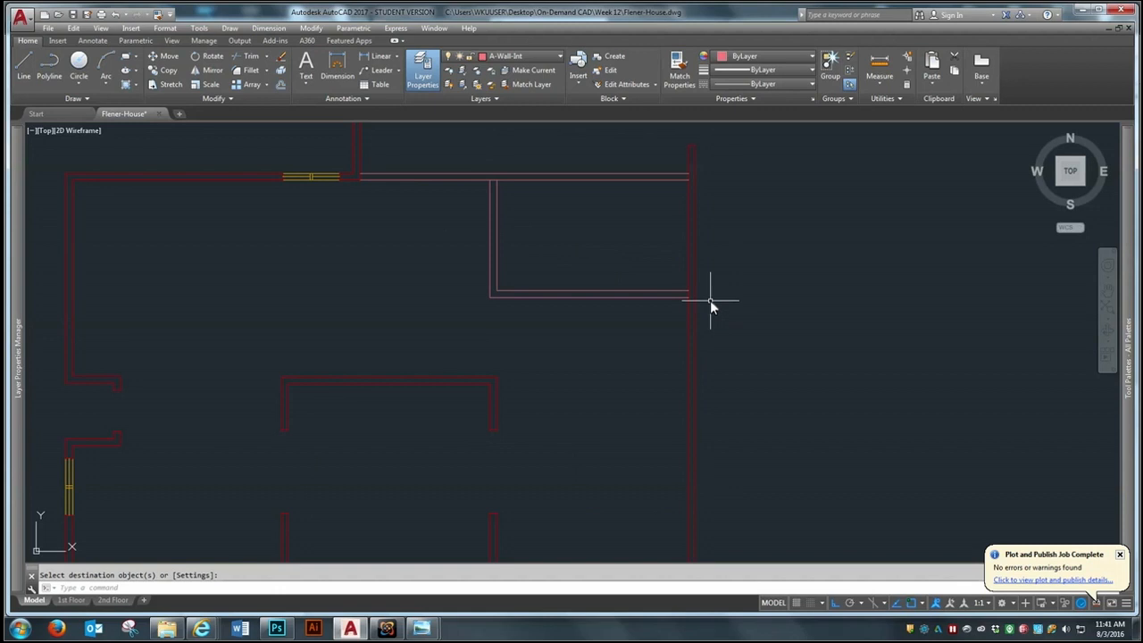
scroll(709, 304, down, 2)
scroll(897, 388, up, 1)
scroll(849, 382, up, 1)
scroll(773, 379, down, 1)
scroll(491, 261, up, 2)
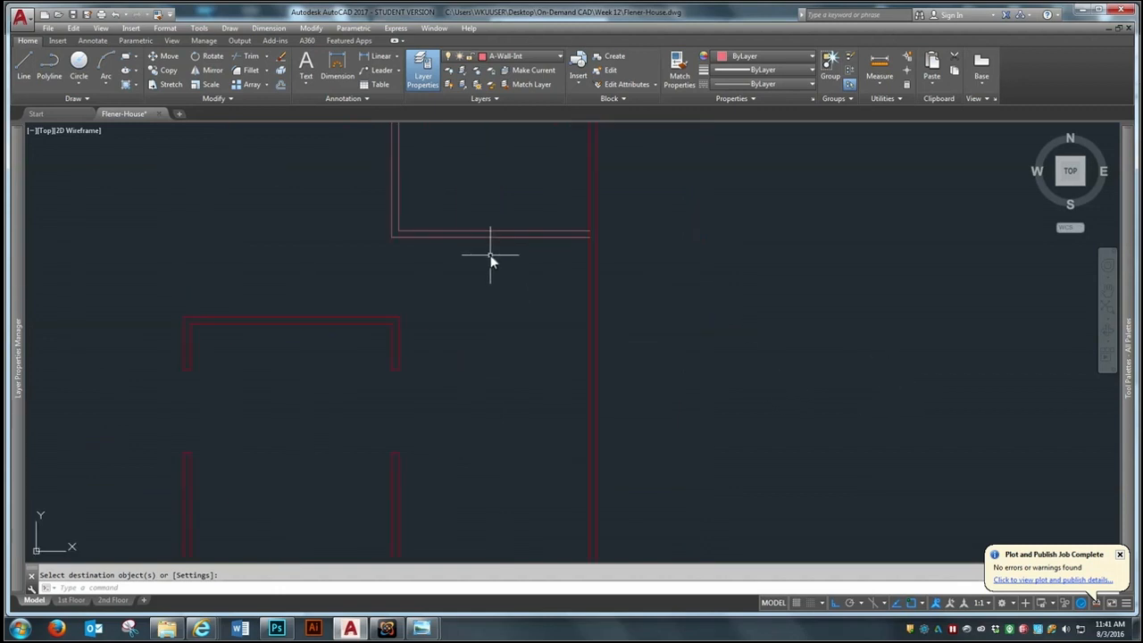
middle_drag(442, 188, 478, 330)
scroll(473, 259, up, 1)
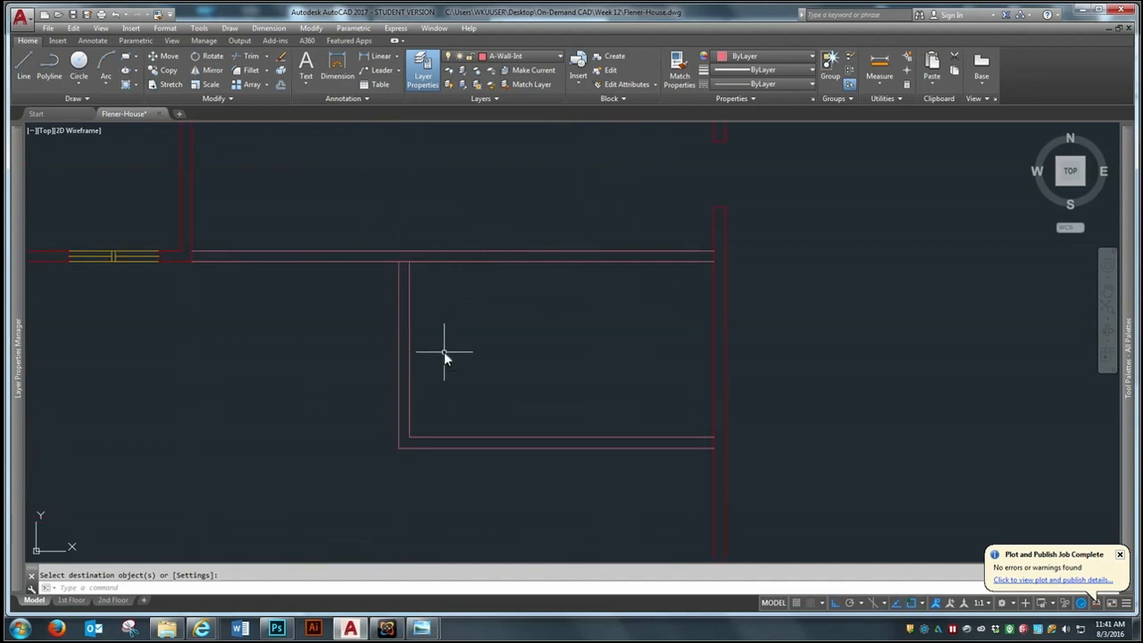
Offset the inner face of the room's west wall 6" into the room
text(o)
key(Return)
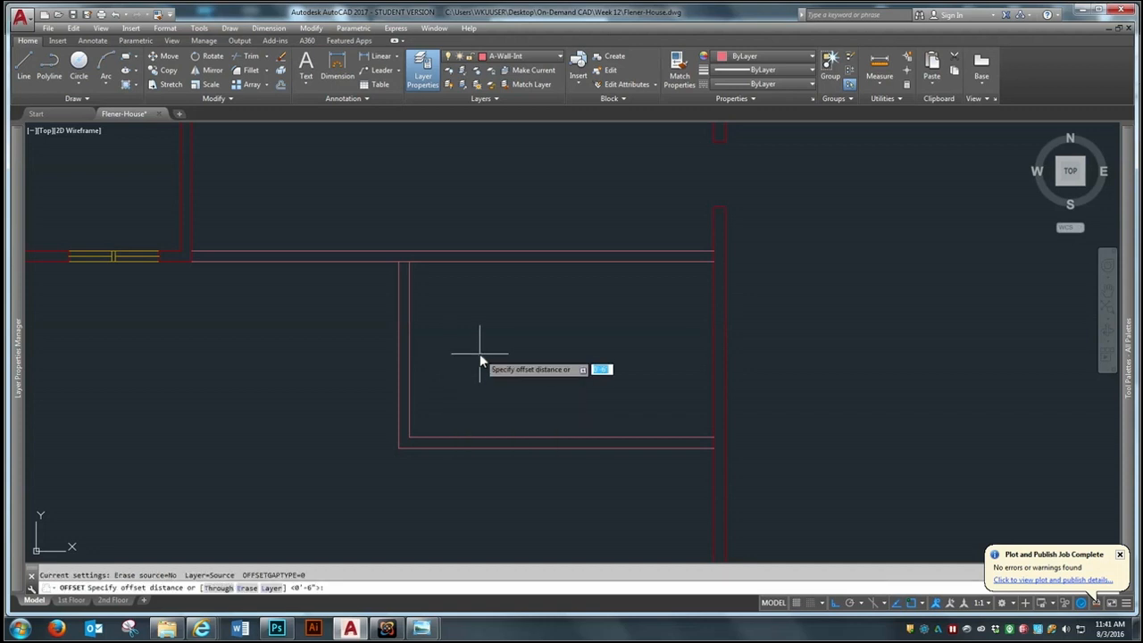
text(6)
key(Return)
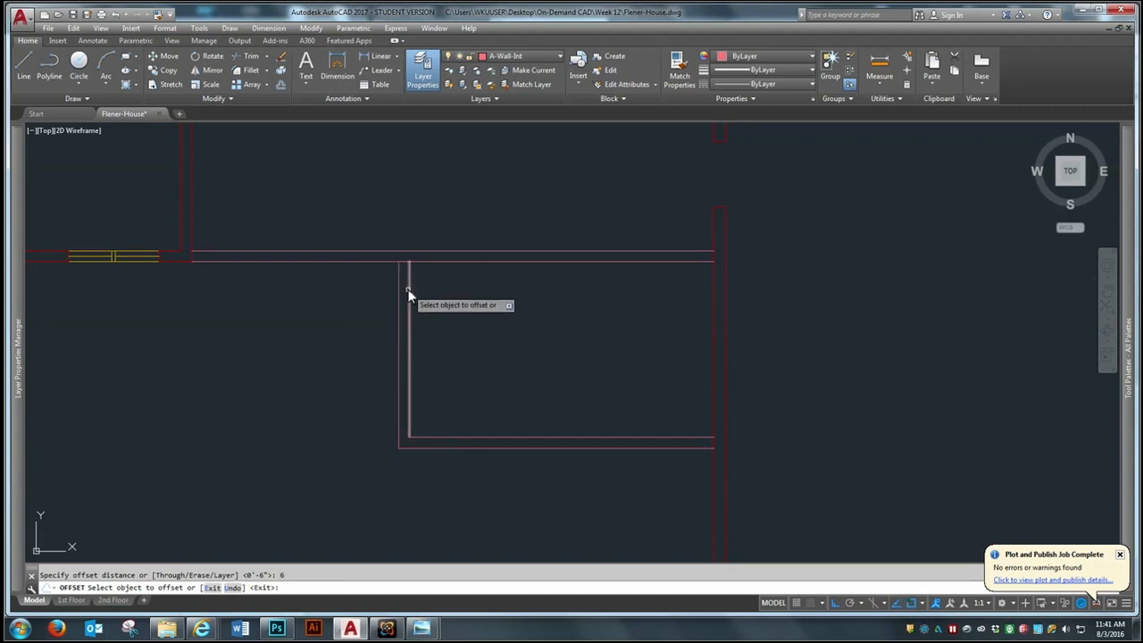
click(408, 290)
click(451, 313)
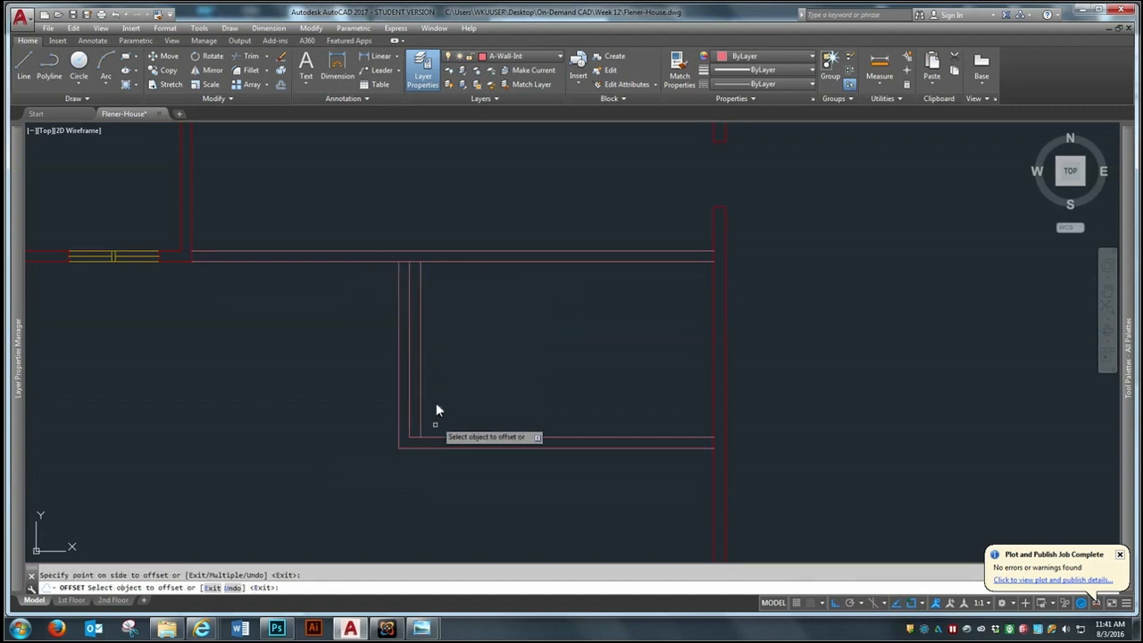
key(Return)
Extend the new offset line through the garage partition and the room's south wall to their outer faces
scroll(409, 454, up, 6)
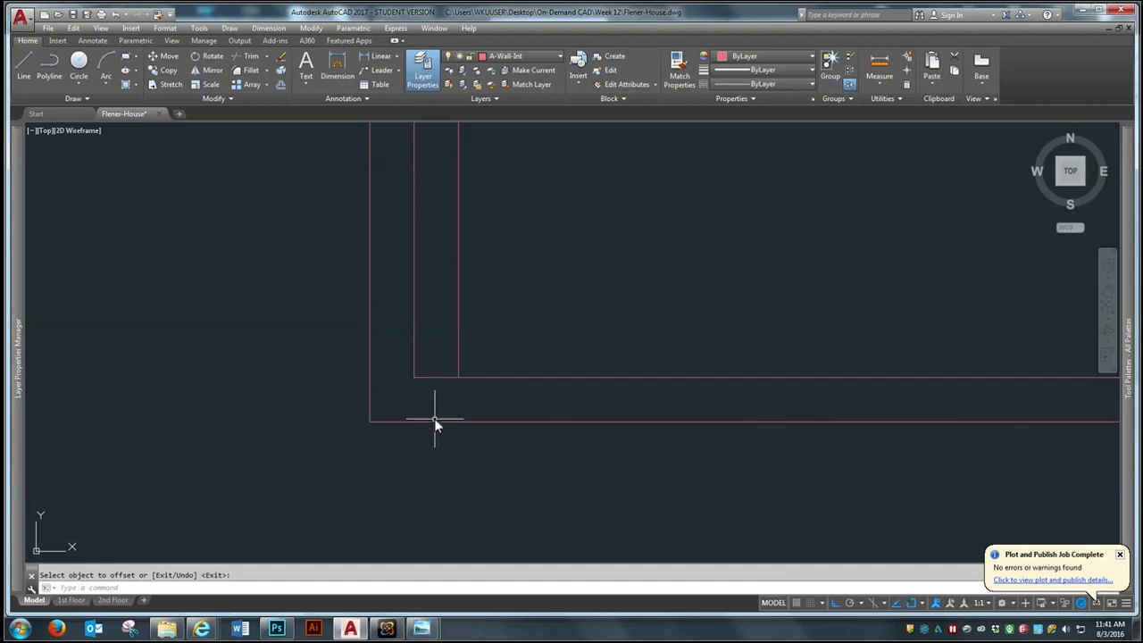
scroll(365, 426, down, 3)
scroll(401, 393, up, 2)
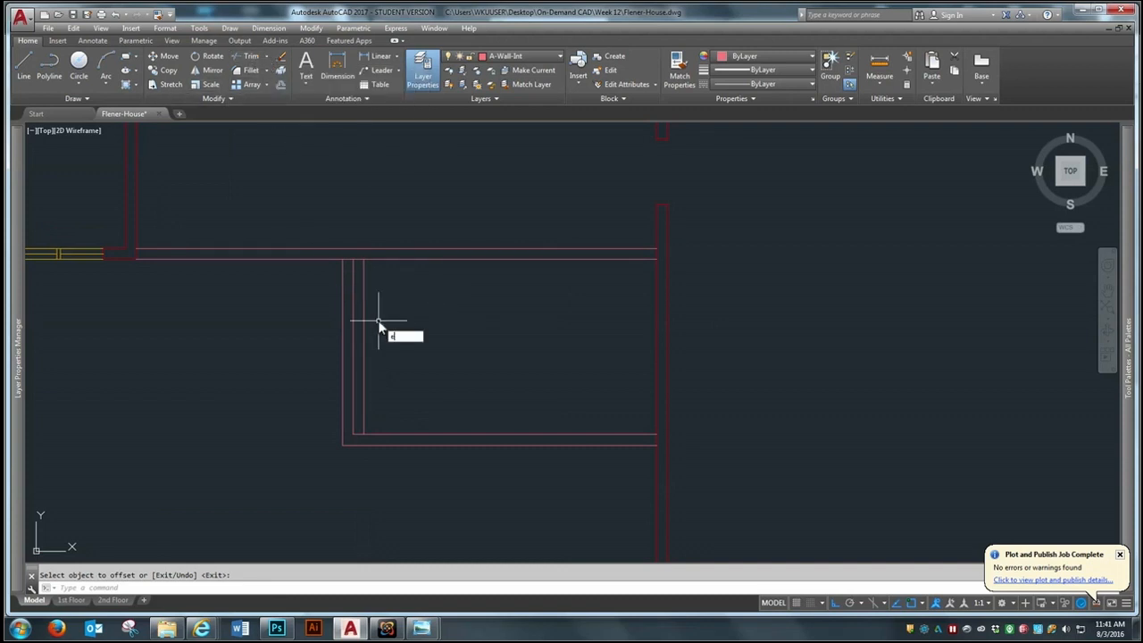
text(x)
key(Return)
click(383, 248)
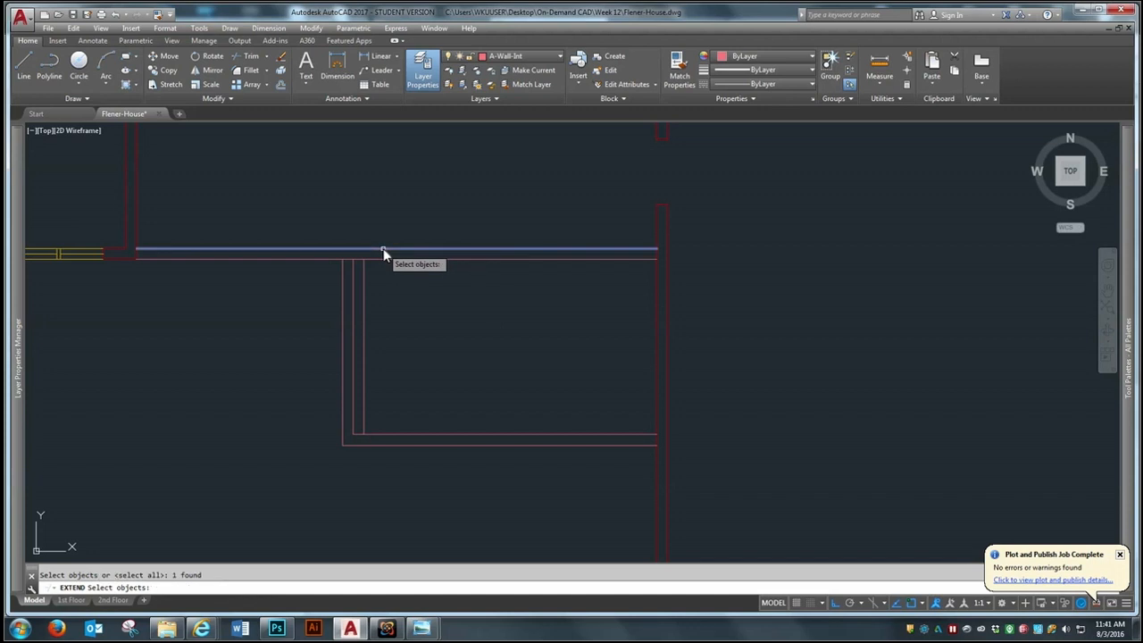
click(382, 443)
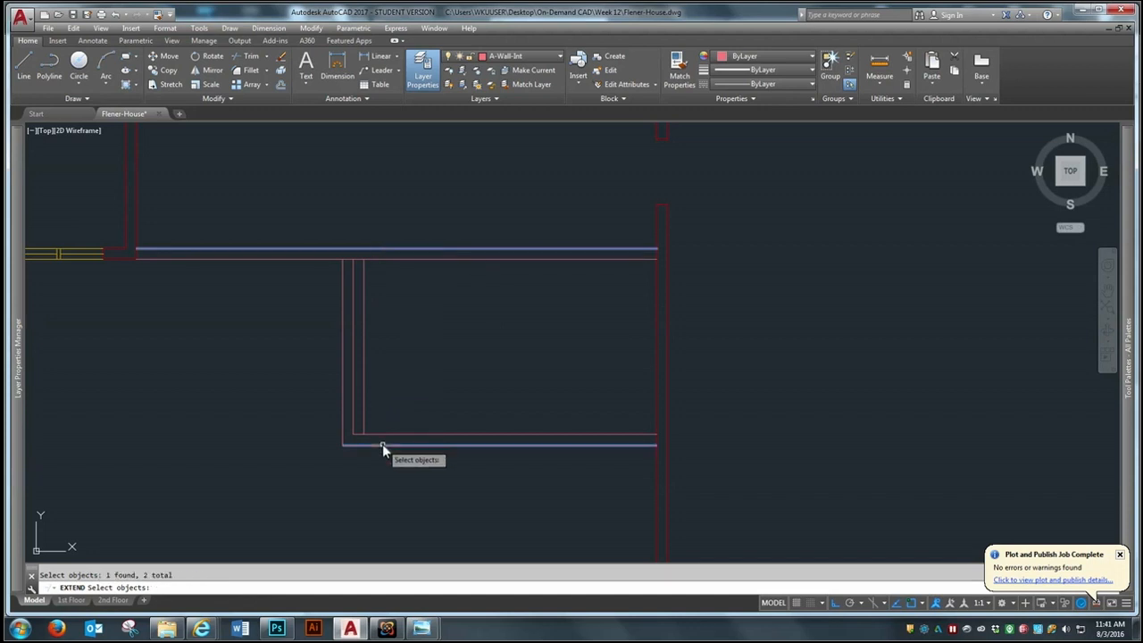
key(Return)
click(362, 414)
click(364, 263)
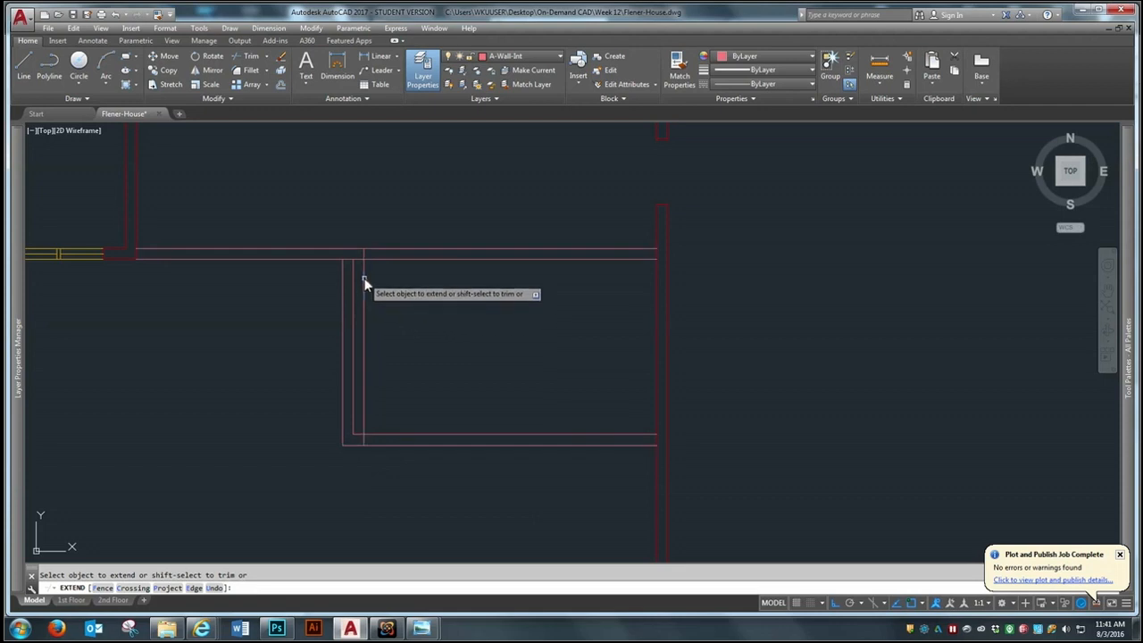
key(Return)
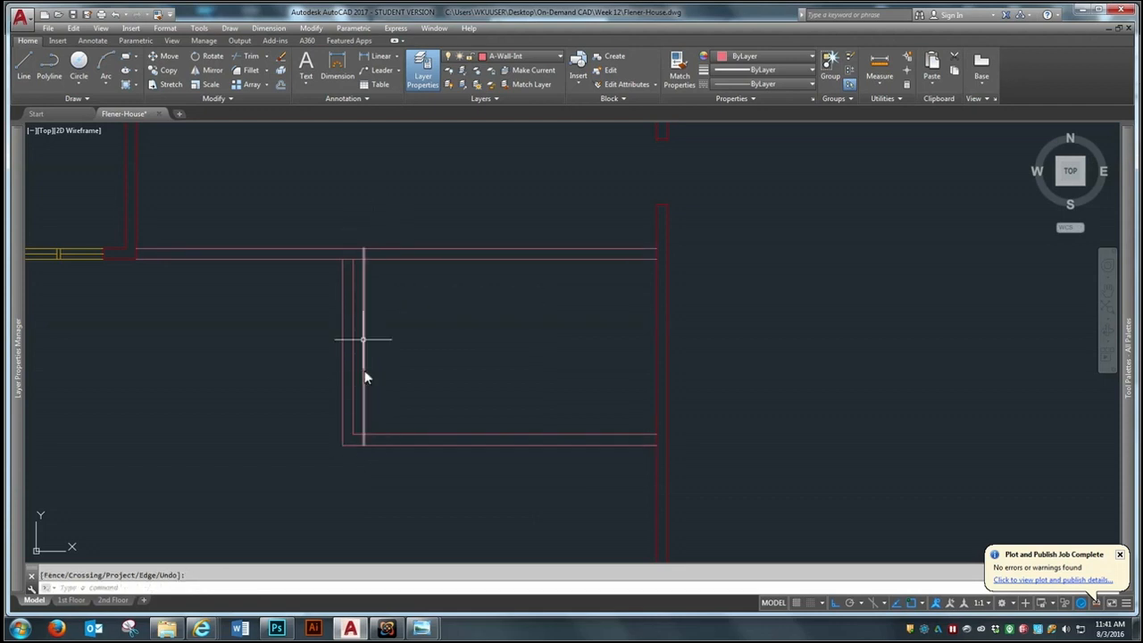
Offset the extended line 36" to the east to mark the other side of the openings
click(124, 143)
click(280, 84)
text(36)
key(Return)
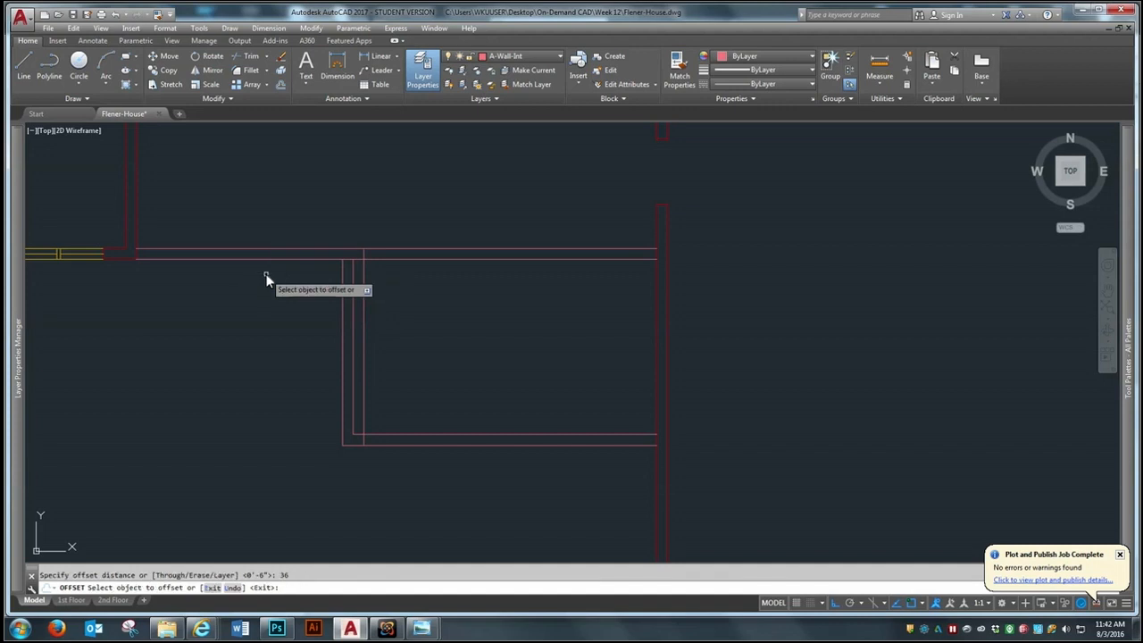
click(365, 287)
click(464, 299)
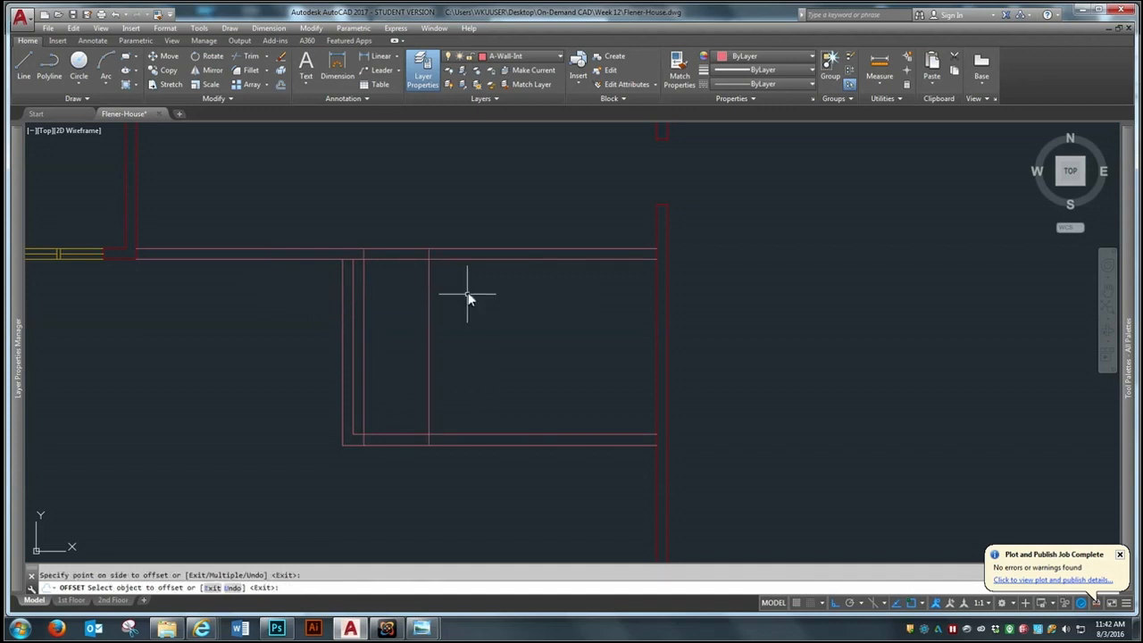
Trim the exterior wall face at the garage partition's west end and the guide line portions crossing the small room
click(251, 56)
click(749, 177)
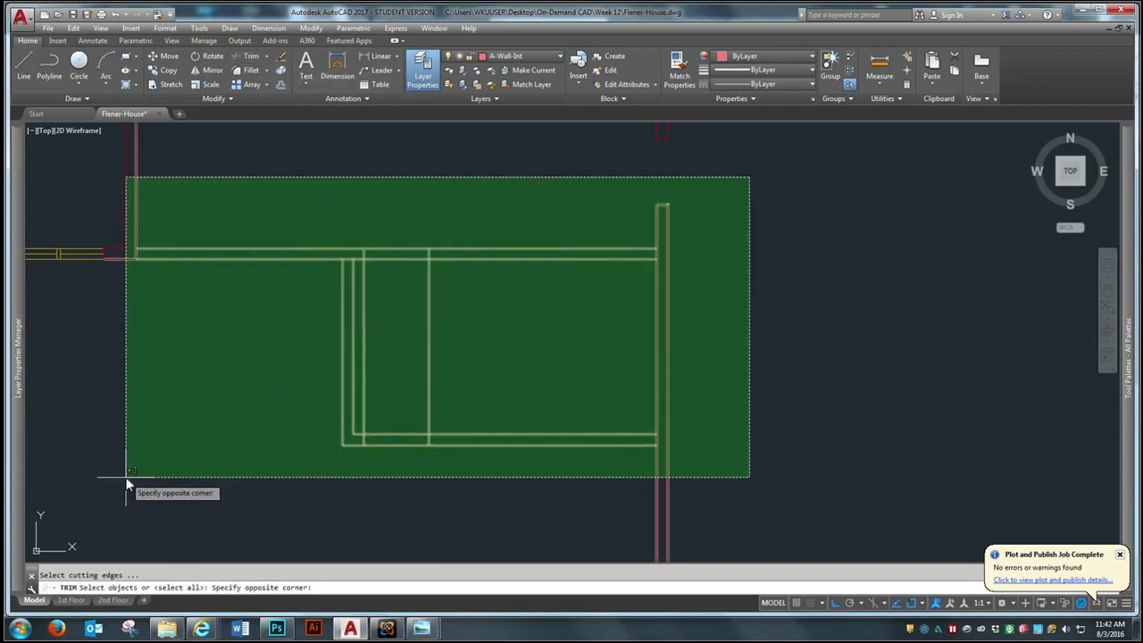
click(122, 487)
scroll(122, 250, up, 5)
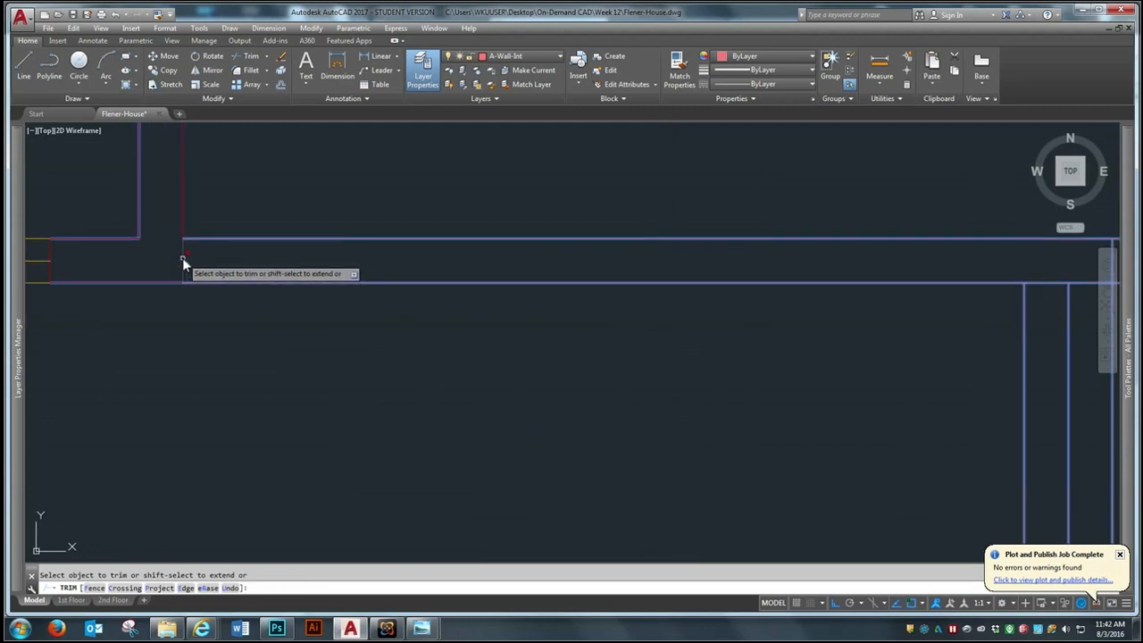
scroll(142, 264, down, 5)
scroll(283, 261, up, 4)
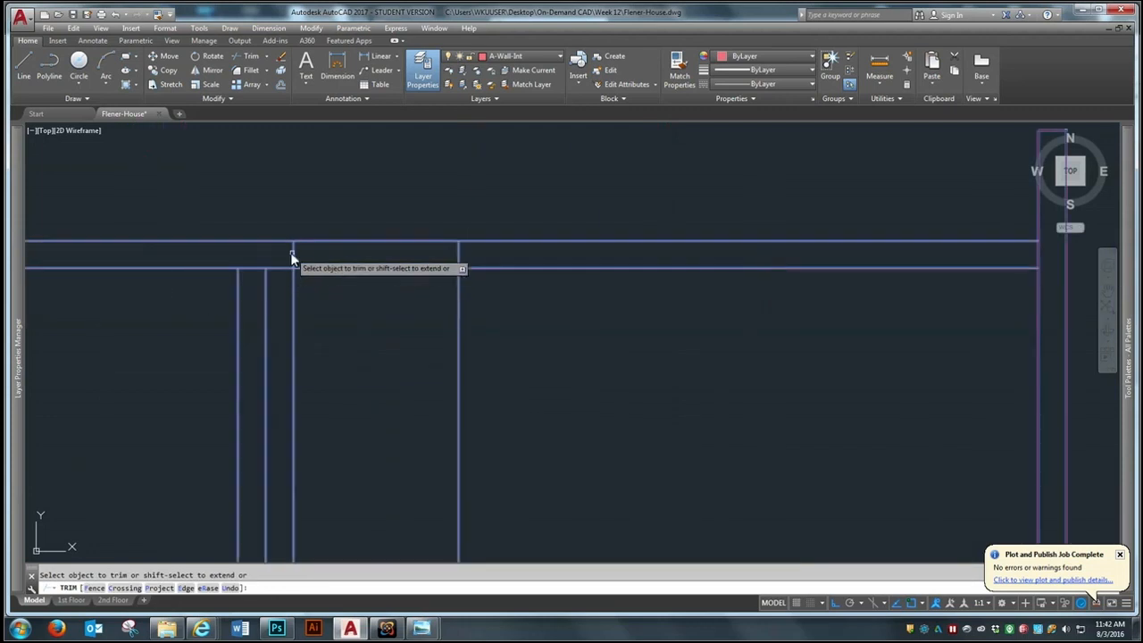
click(292, 283)
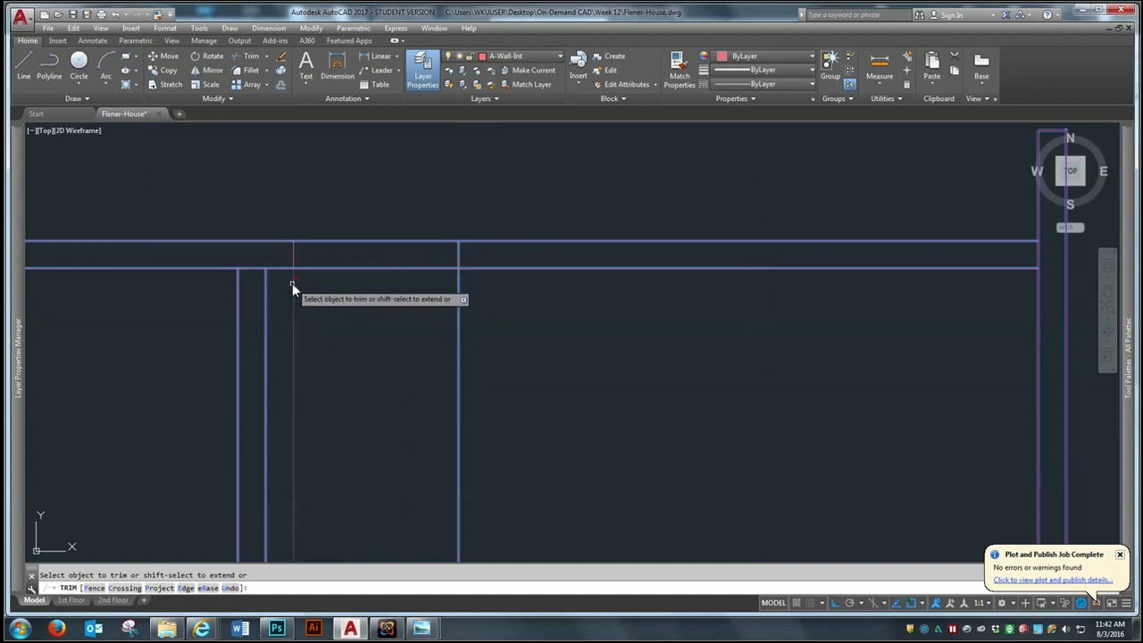
click(459, 313)
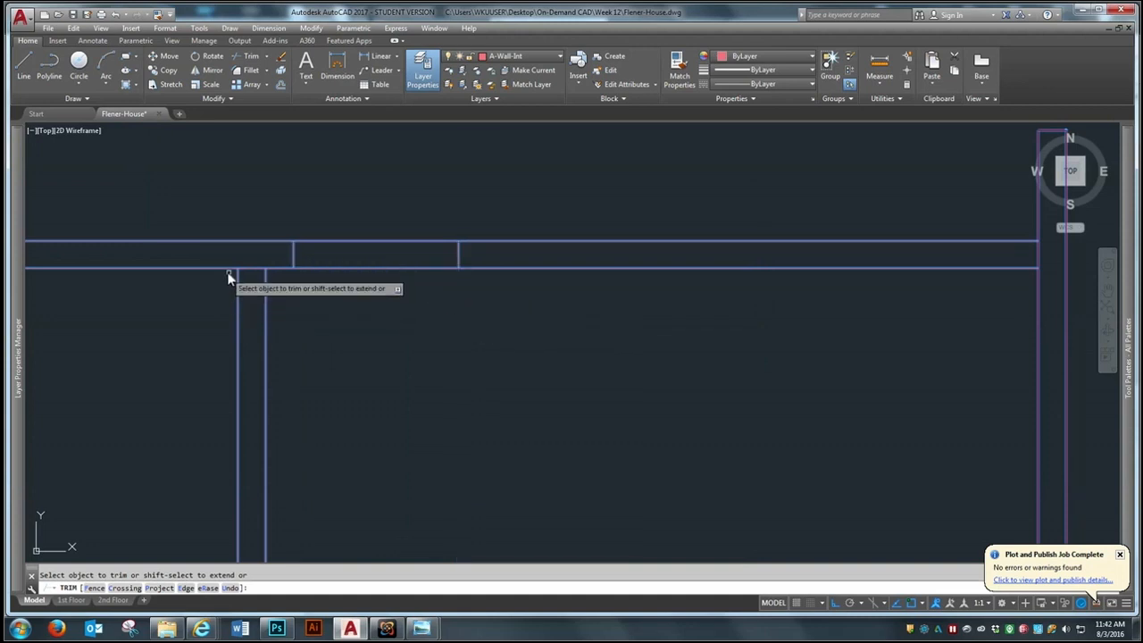
Trim the wall lines at the junctions with the room's west wall and the east exterior wall
scroll(224, 260, down, 4)
scroll(574, 246, up, 2)
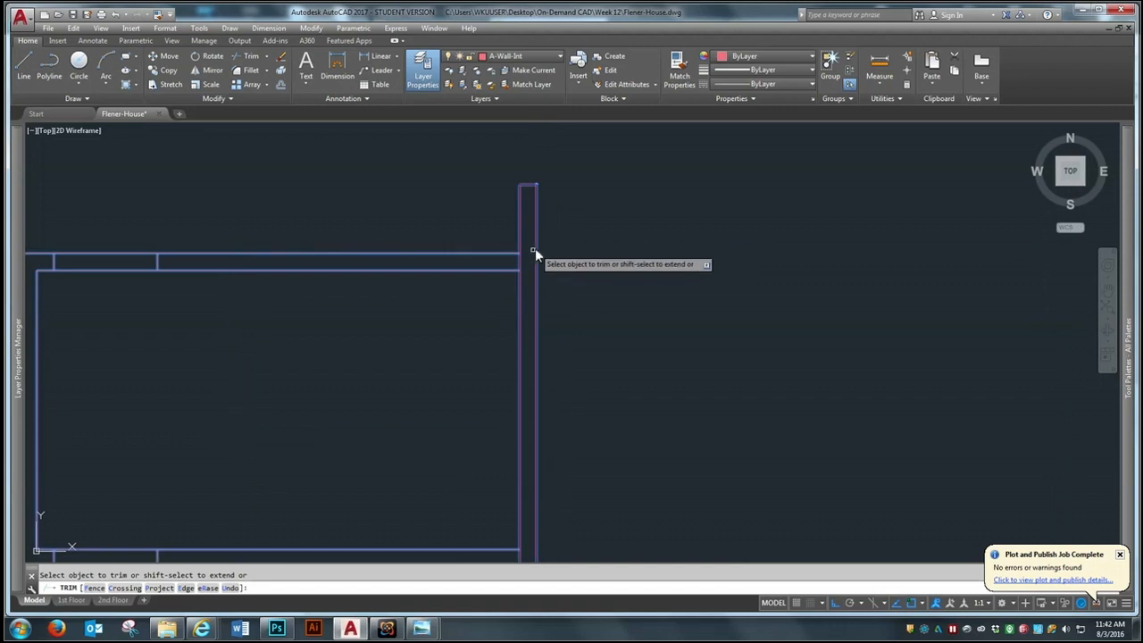
click(519, 263)
scroll(555, 250, down, 2)
scroll(259, 454, up, 2)
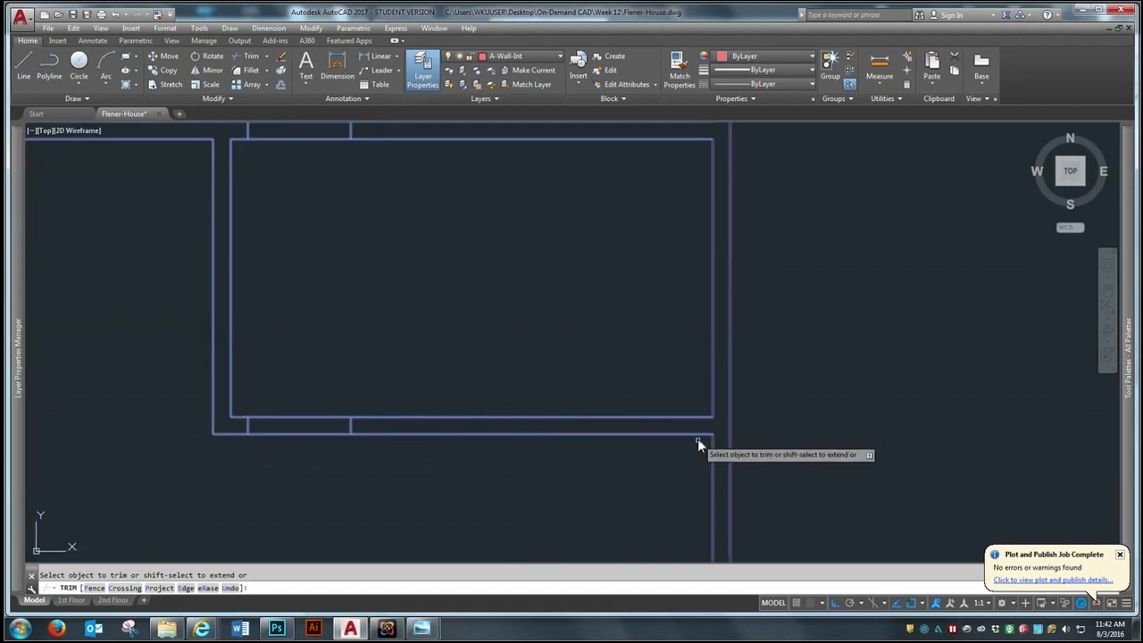
scroll(697, 438, down, 2)
Trim the wall lines between the guide lines to cut openings in the garage partition and the room's south wall
click(450, 226)
click(435, 273)
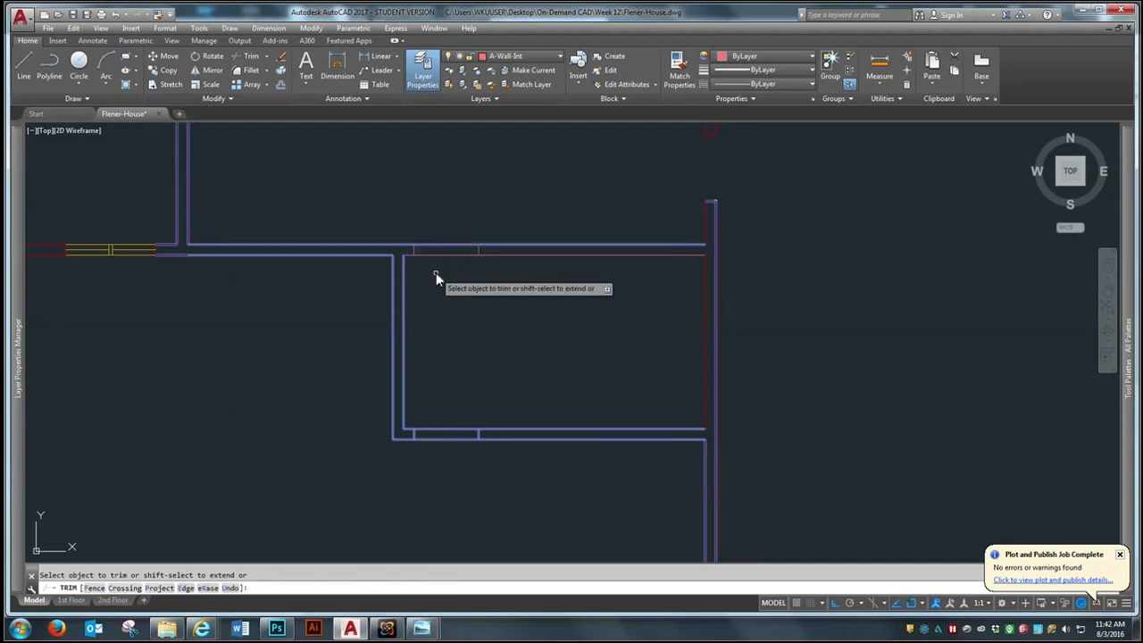
click(452, 254)
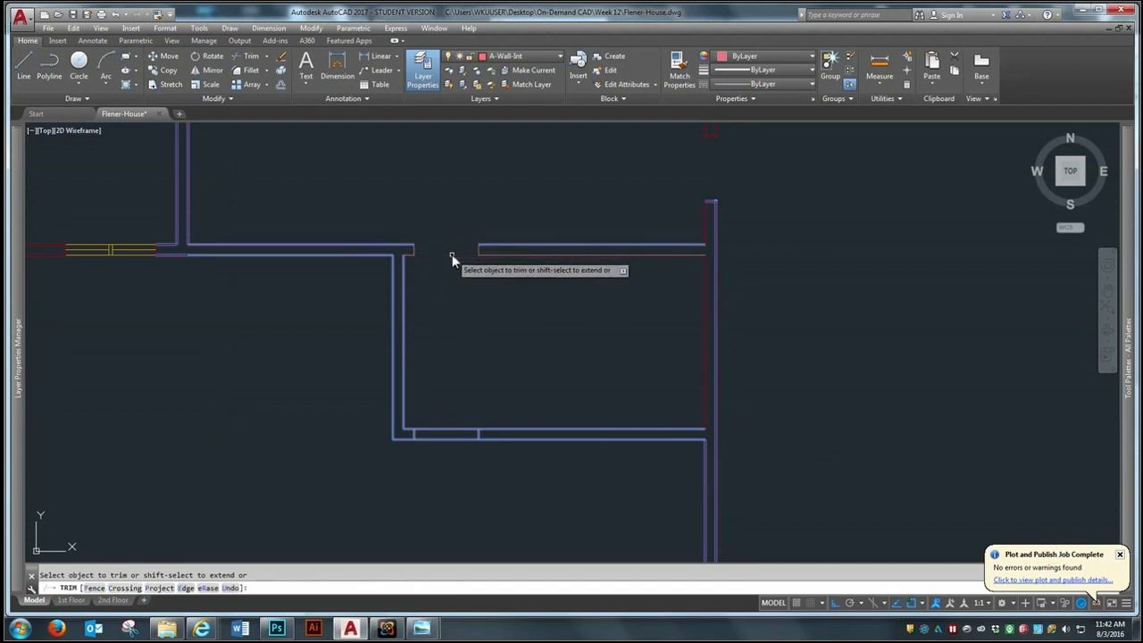
click(451, 433)
click(449, 436)
click(448, 438)
key(Return)
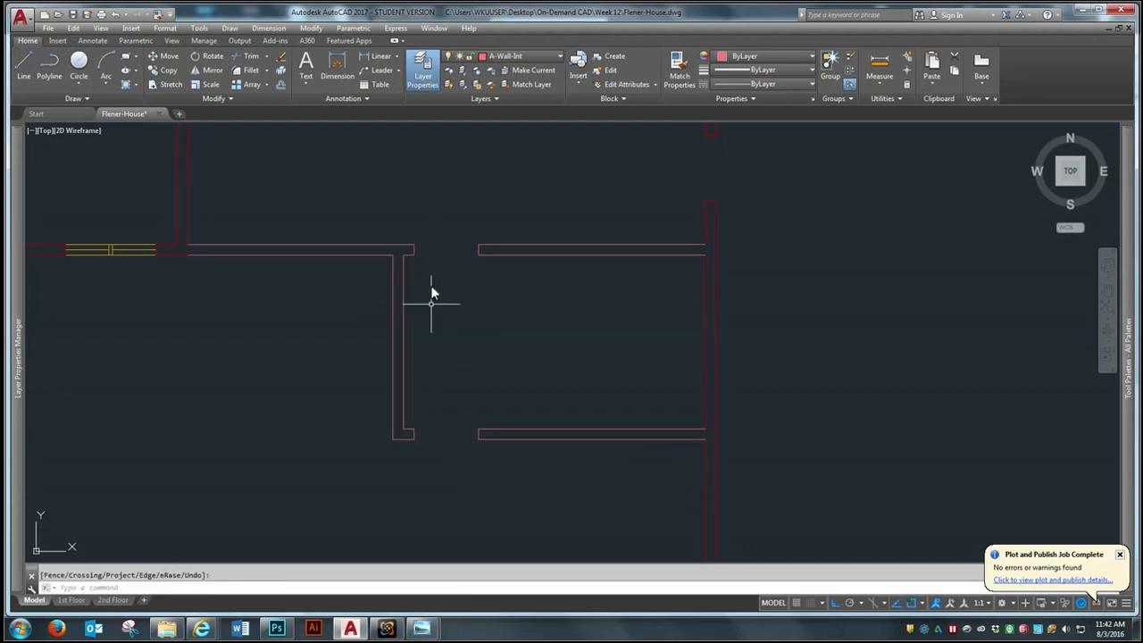
Offset the inner face of the east exterior wall south of the room 9'7" to the west
scroll(518, 336, down, 4)
scroll(524, 355, up, 2)
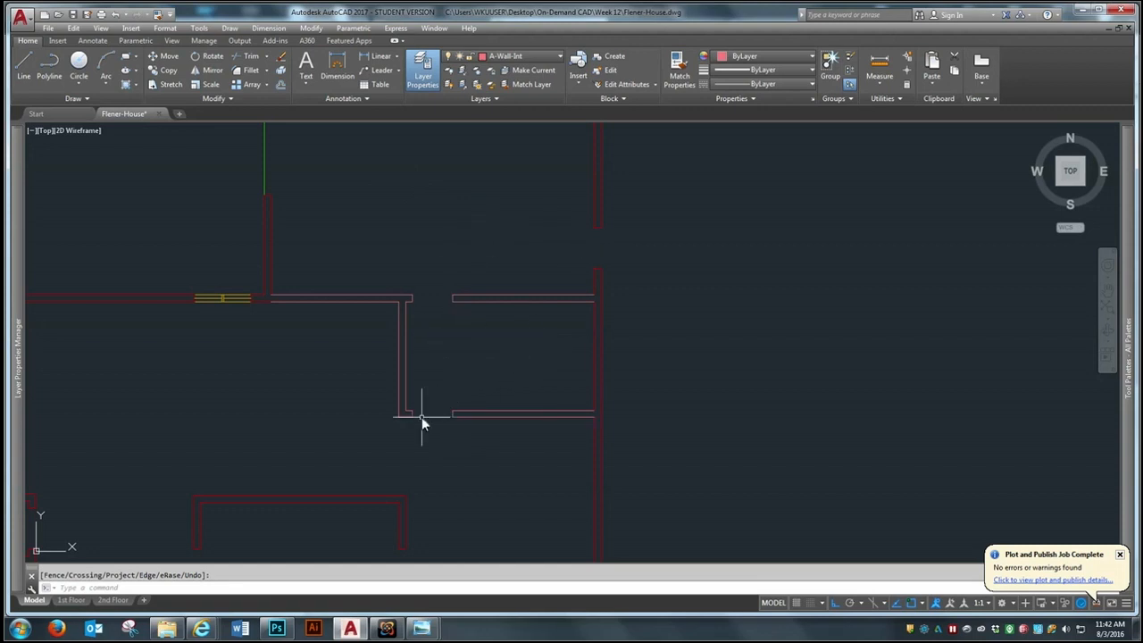
scroll(595, 390, down, 2)
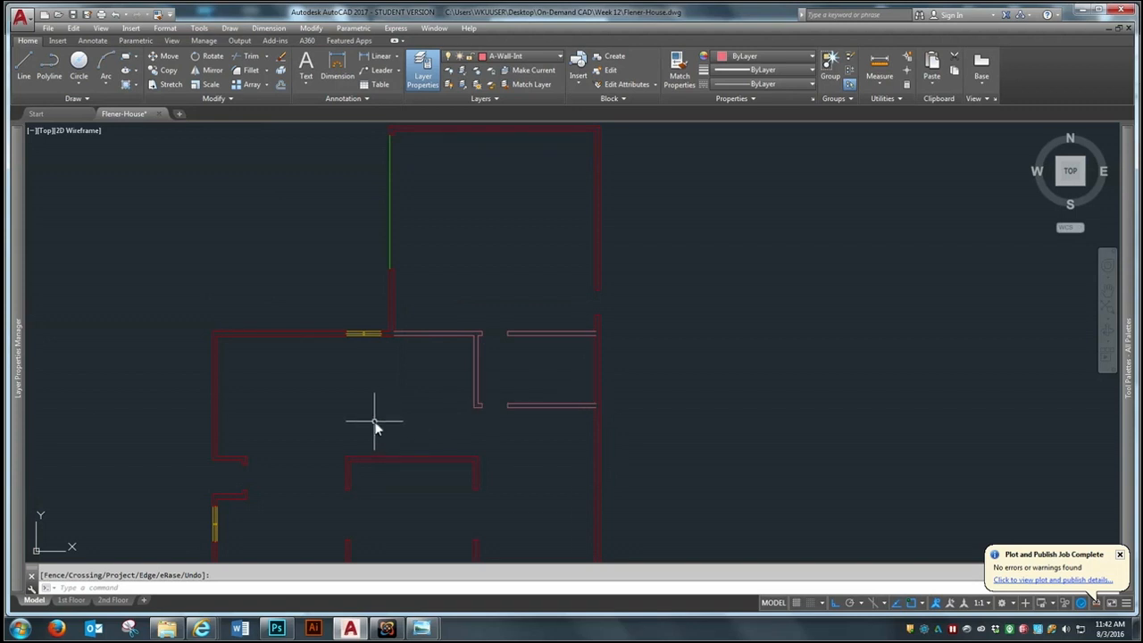
scroll(563, 520, up, 2)
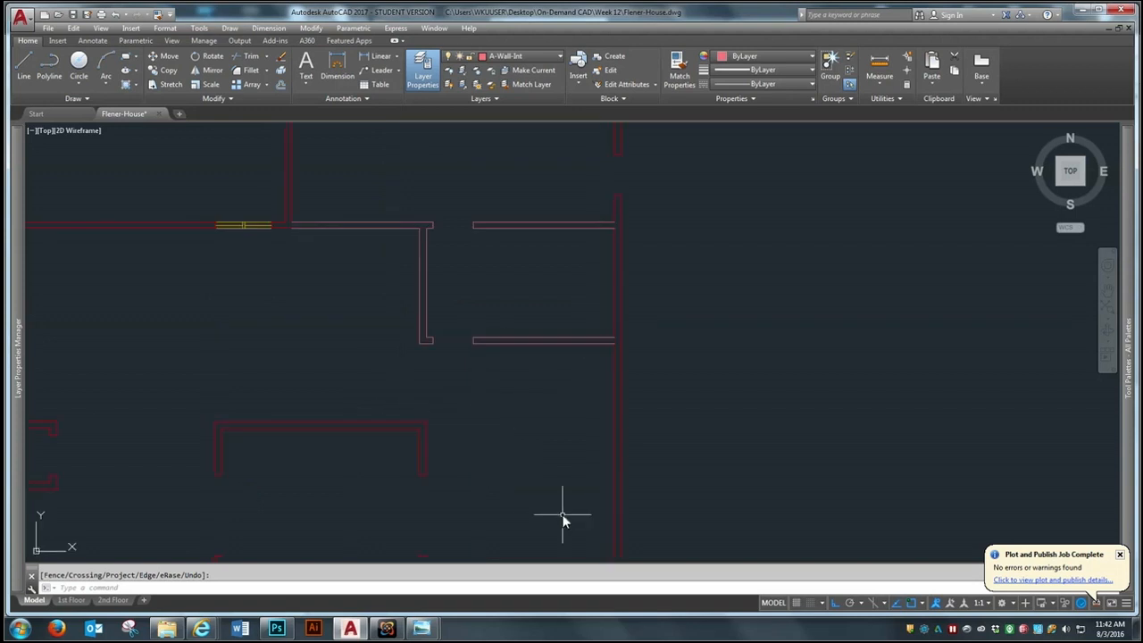
scroll(532, 438, up, 2)
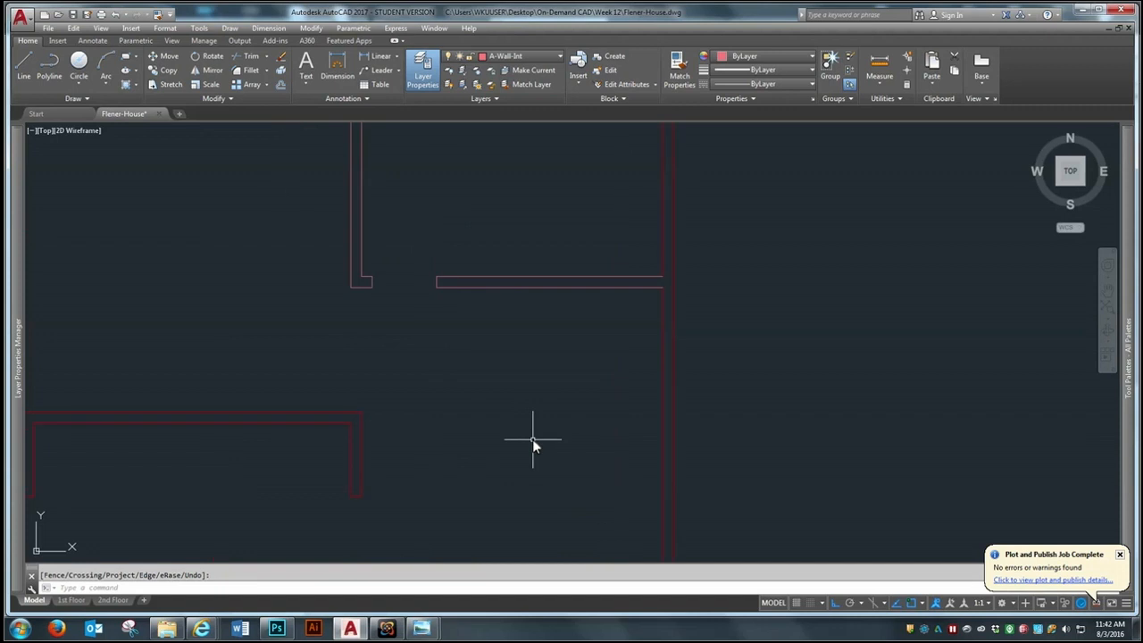
scroll(532, 438, down, 2)
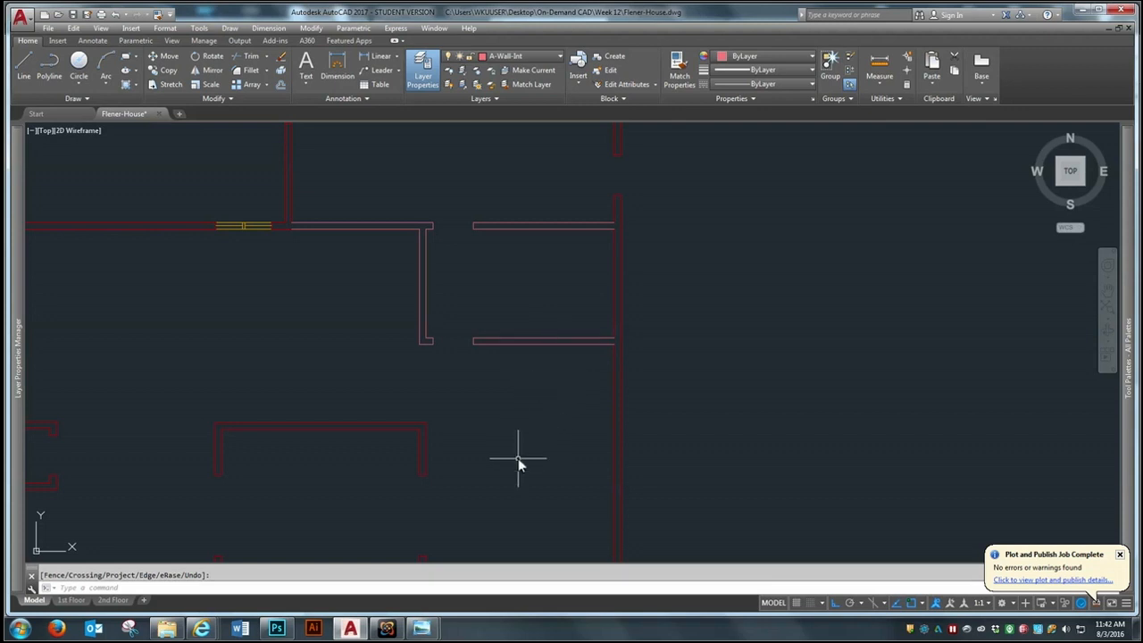
scroll(518, 458, up, 2)
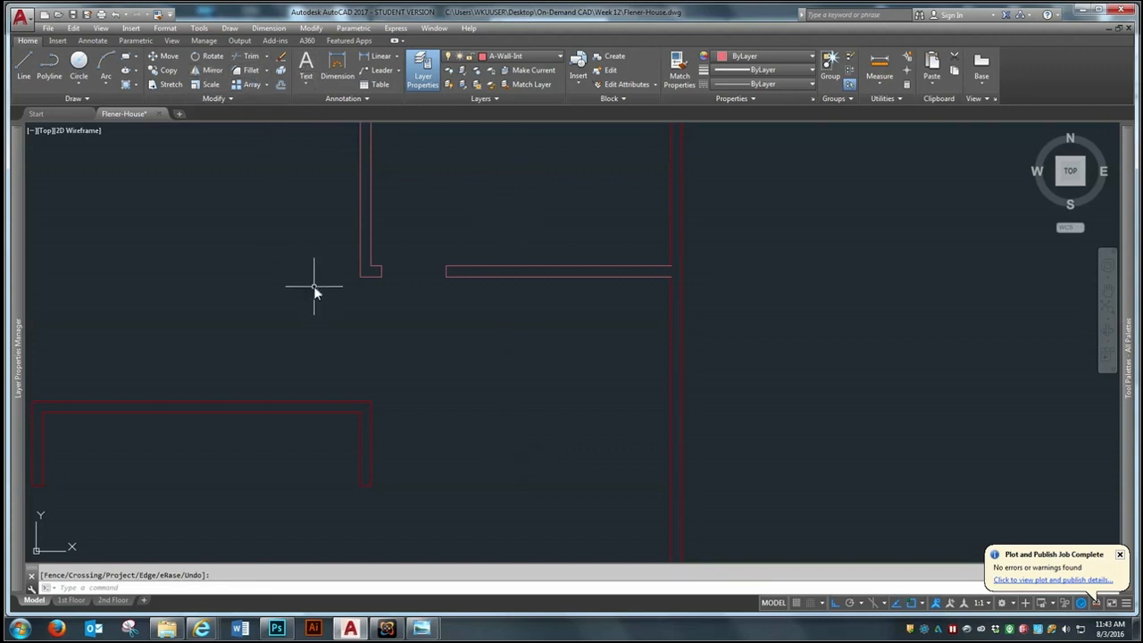
click(281, 83)
text(9)
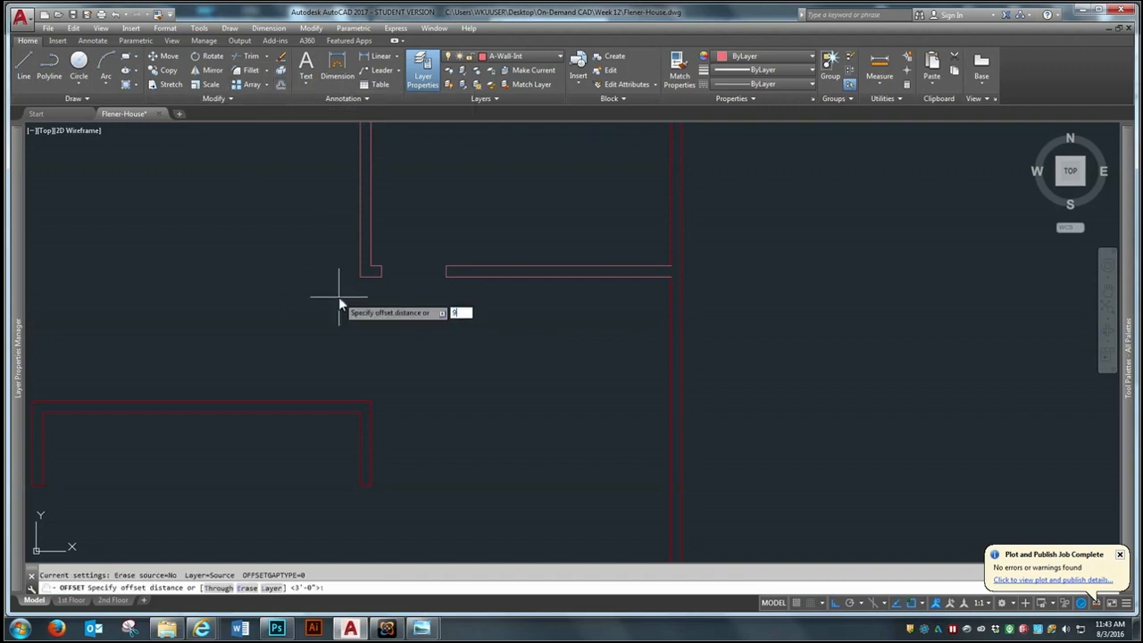
text('7)
key(Return)
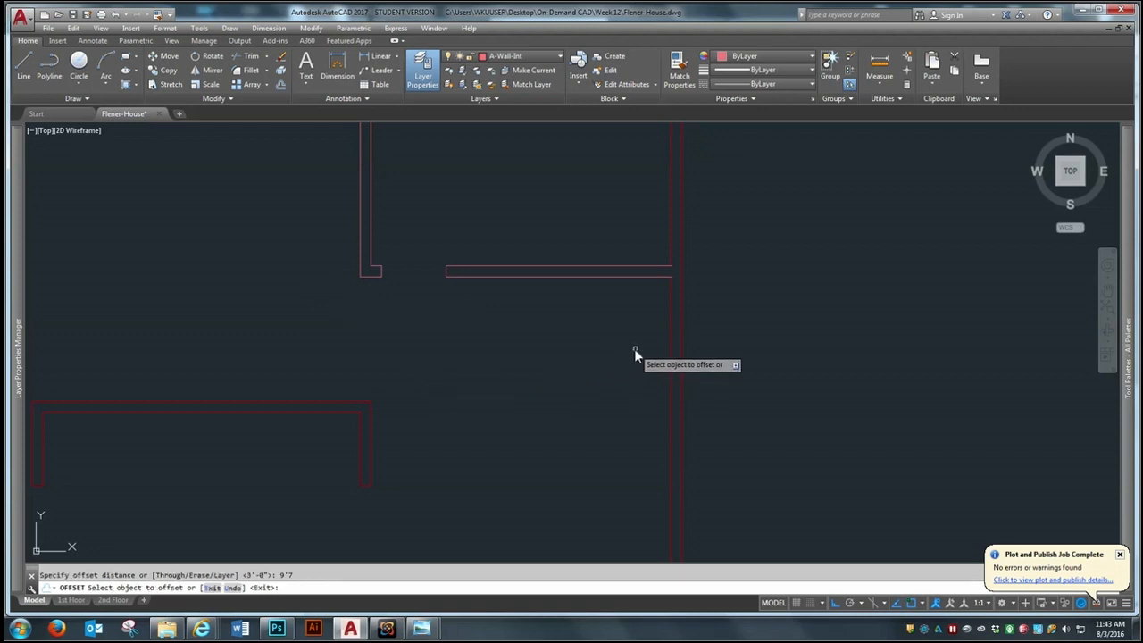
click(671, 343)
click(593, 357)
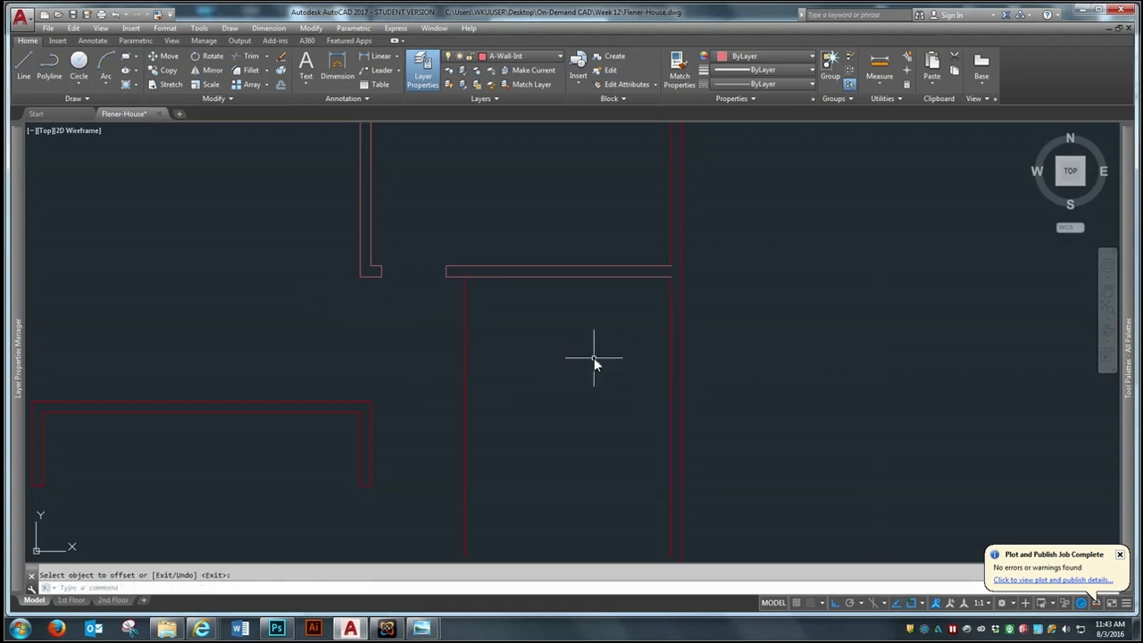
key(Return)
key(Return)
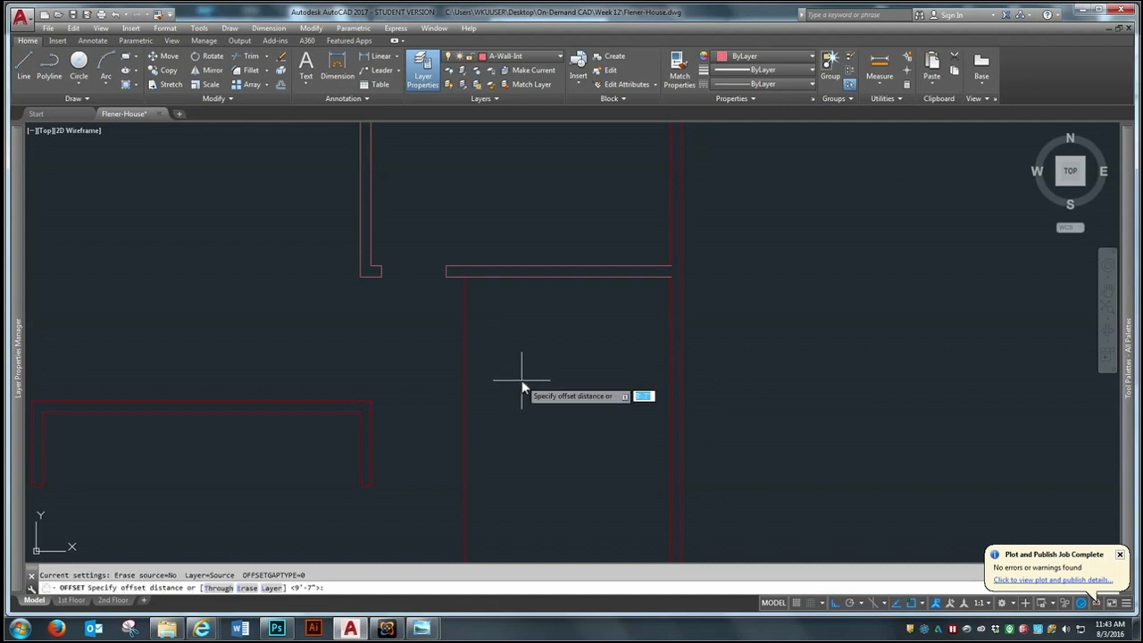
Offset the new vertical wall line 6" to the west to give the wall its thickness
text(6)
key(Return)
click(464, 377)
click(440, 382)
key(Return)
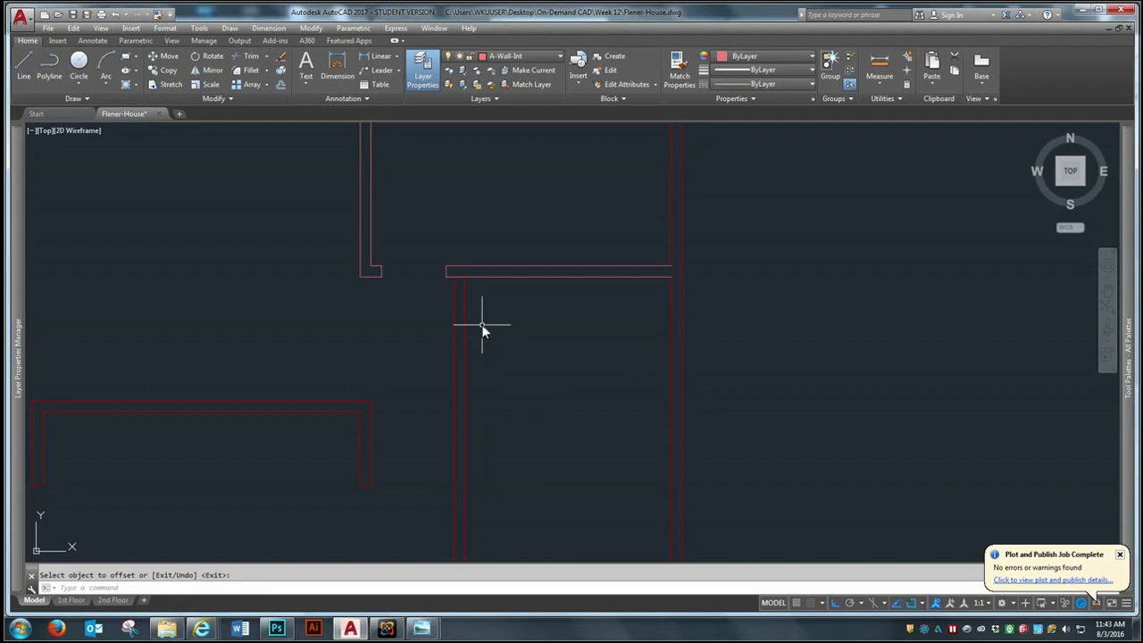
Examine the new vertical wall in relation to the surrounding first-floor walls and openings
scroll(481, 324, down, 4)
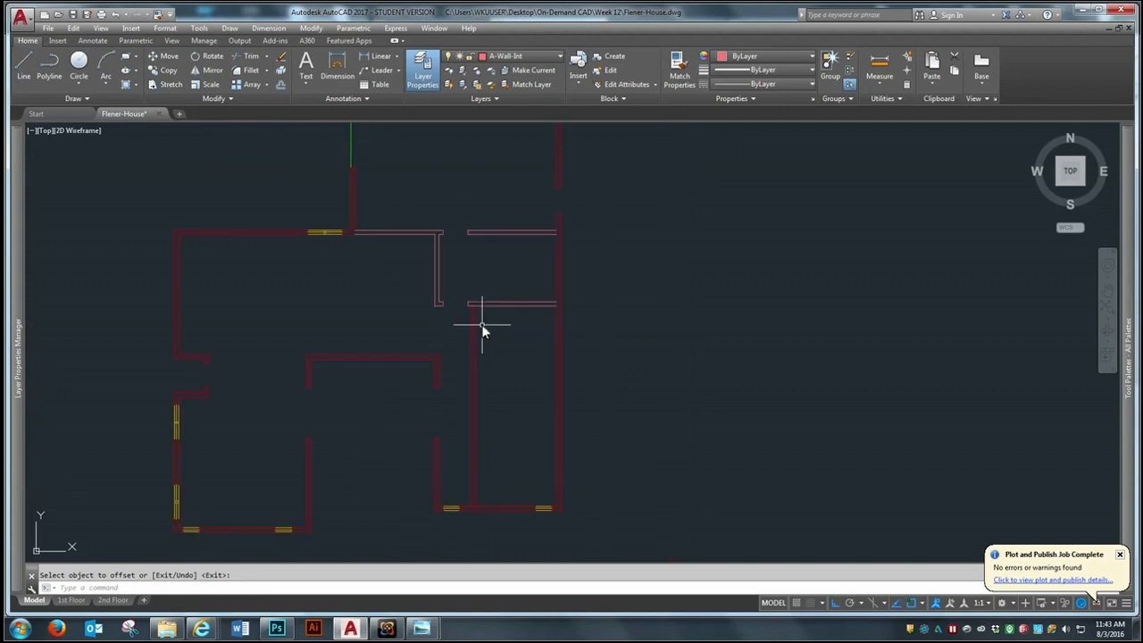
scroll(482, 326, down, 2)
scroll(482, 326, up, 6)
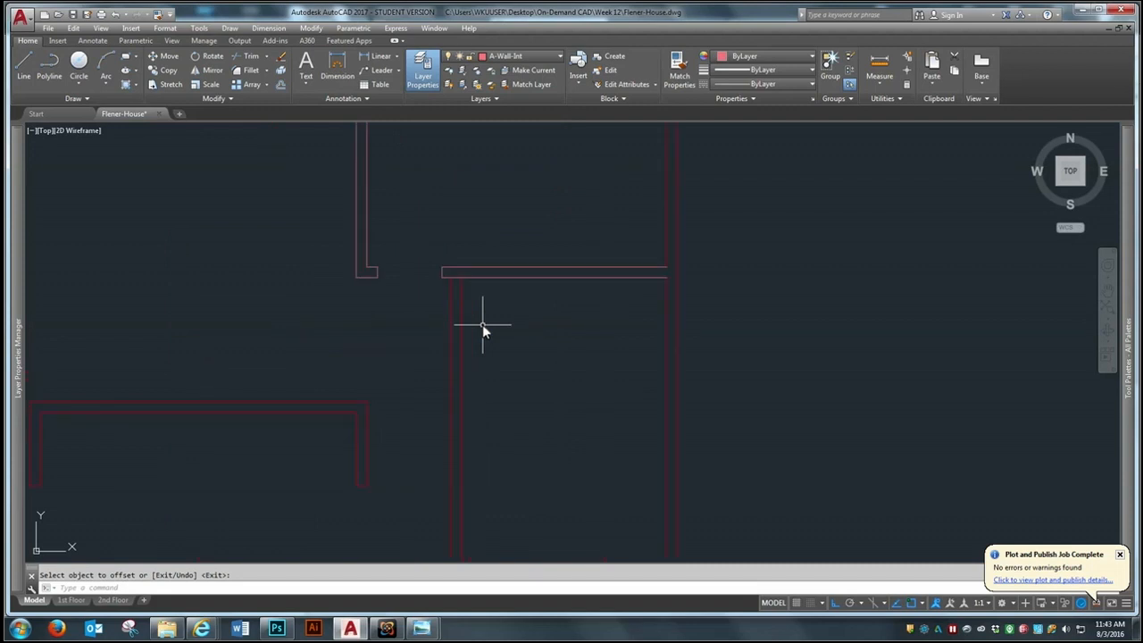
scroll(482, 324, down, 2)
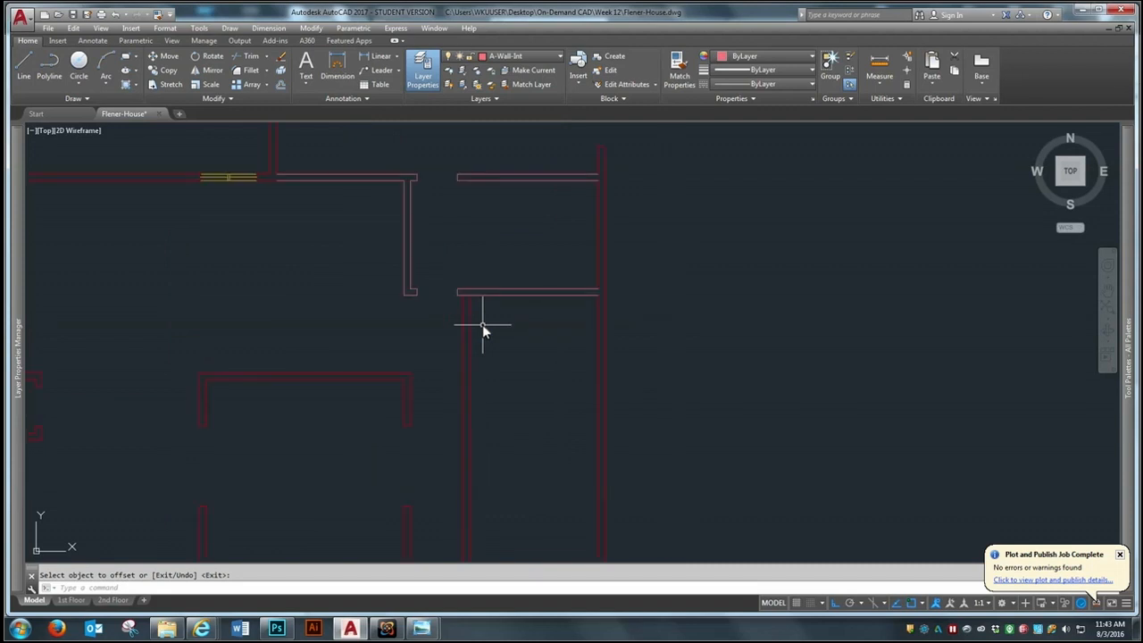
key(Return)
scroll(482, 324, up, 2)
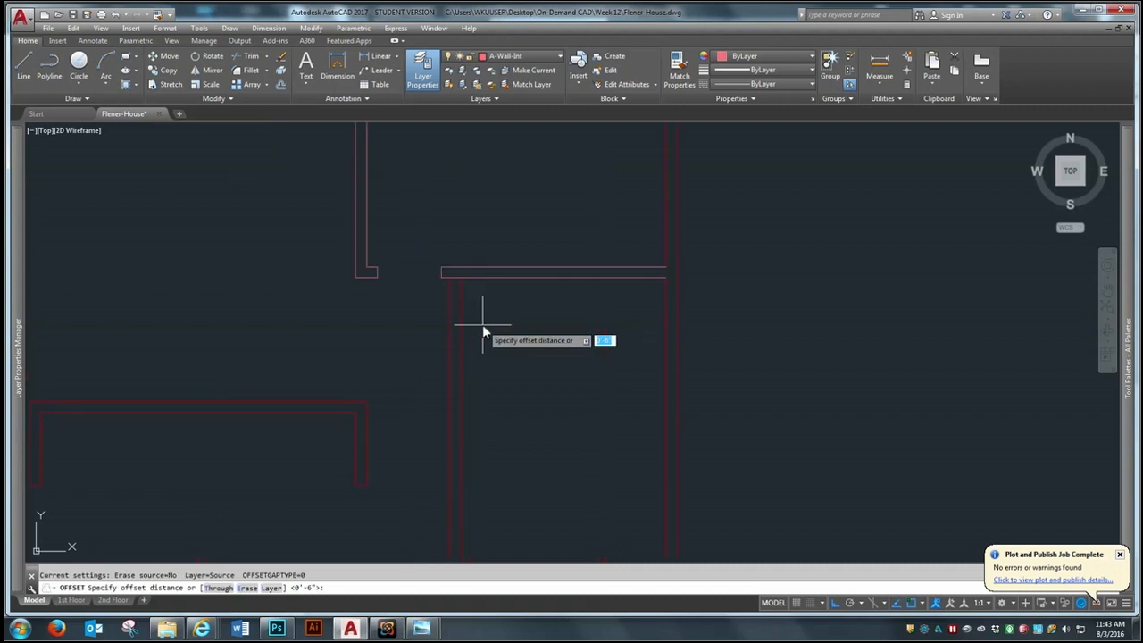
scroll(478, 375, down, 4)
key(Return)
scroll(521, 368, up, 4)
scroll(521, 375, up, 2)
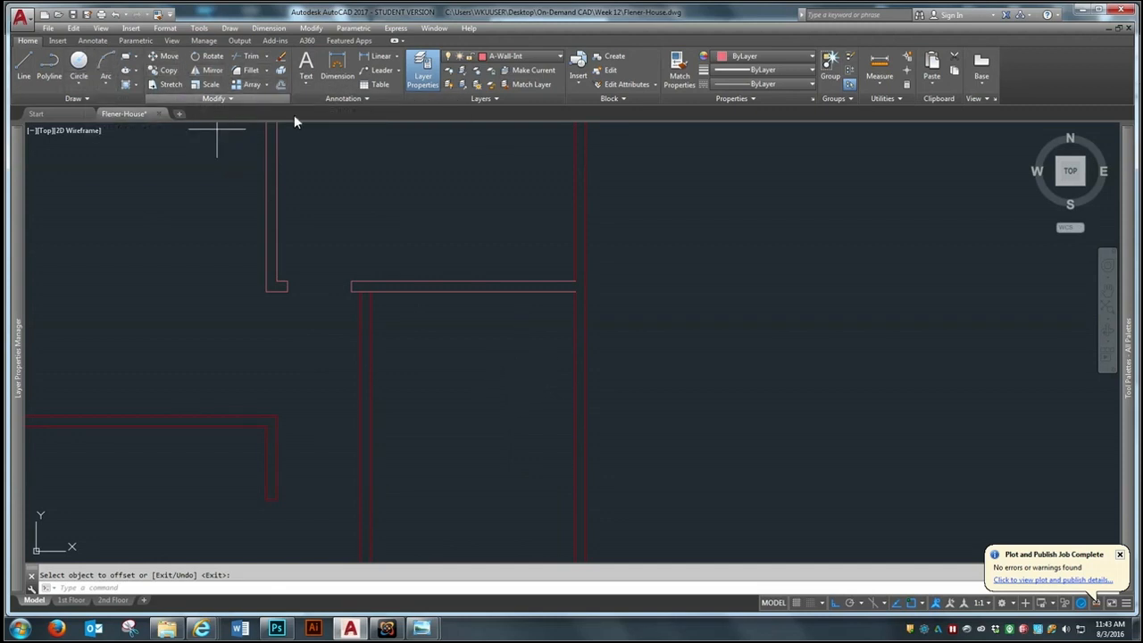
Offset the lower face of the small room's south wall 4'1" to the south
key(Return)
key(Return)
text(4)
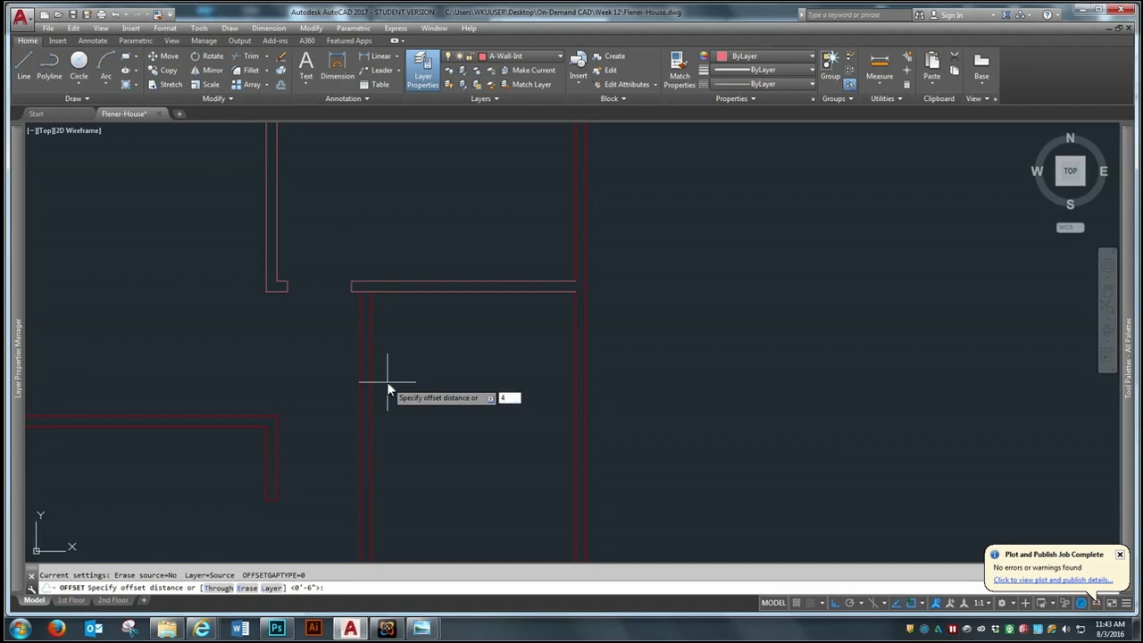
text('1)
key(Return)
click(540, 292)
click(516, 451)
key(Return)
key(Return)
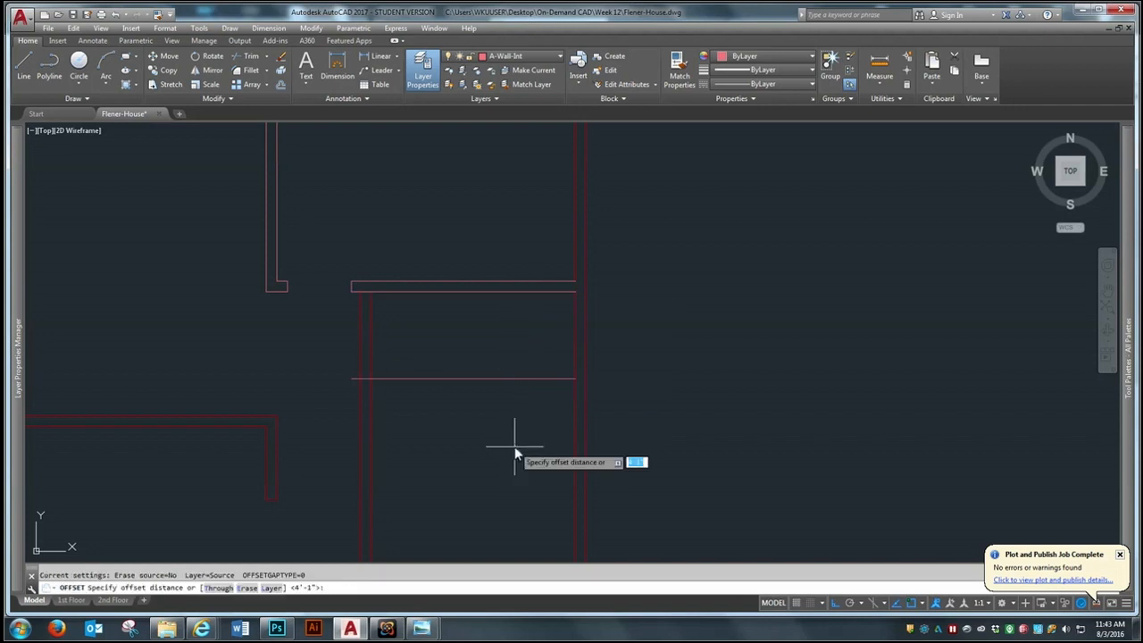
Offset the new horizontal line 6" to the south to form the second face of the cross wall
text(5)
key(Return)
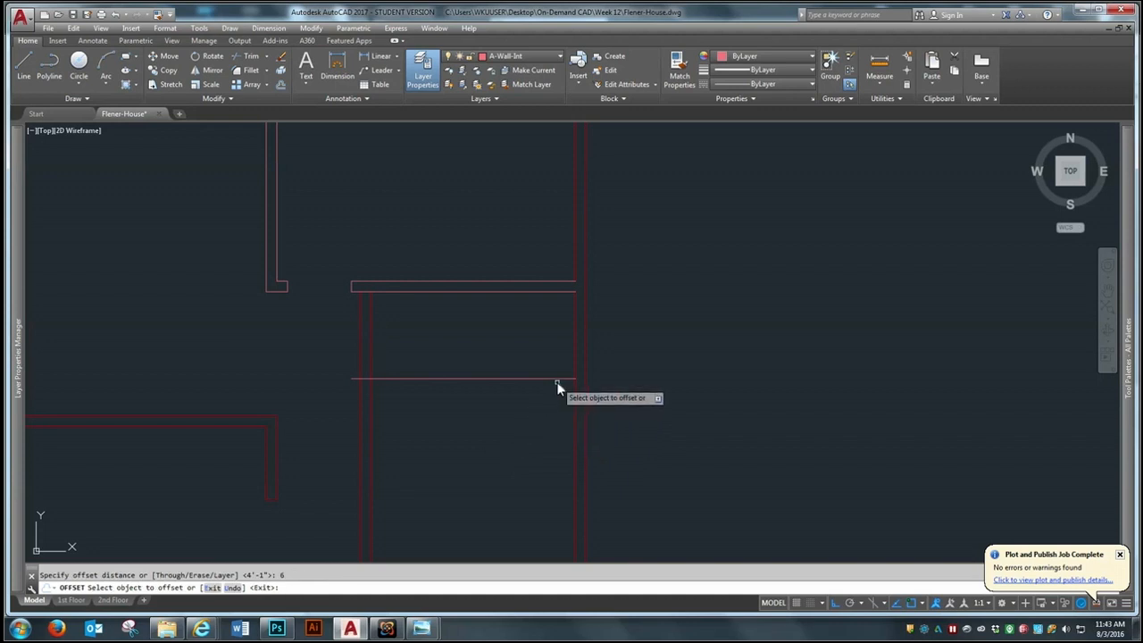
click(559, 380)
click(547, 444)
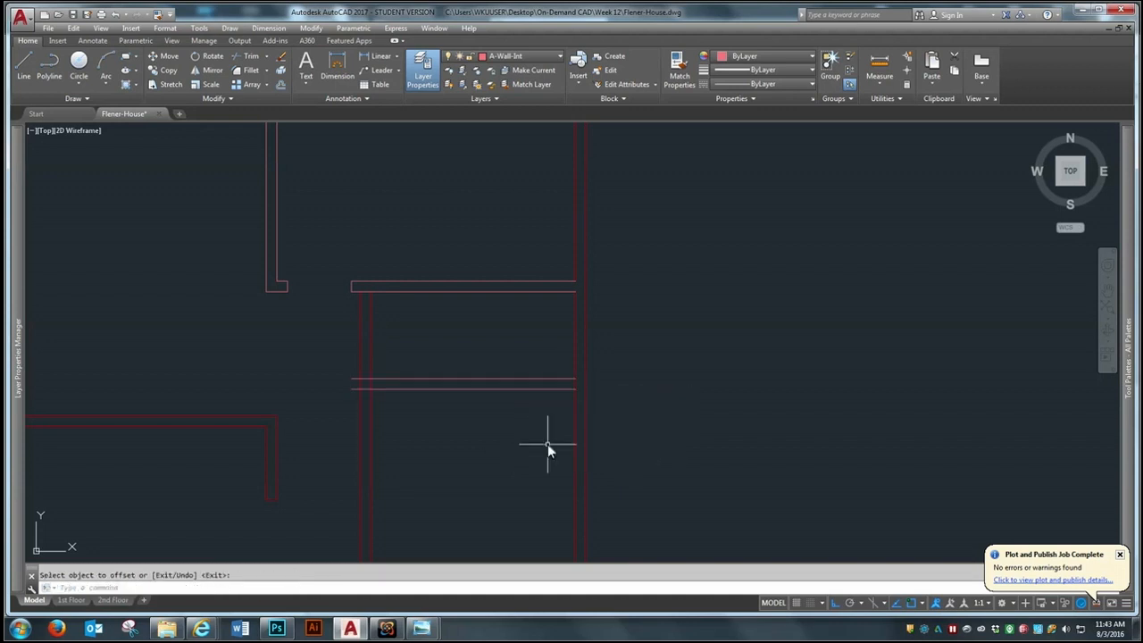
key(Return)
key(Return)
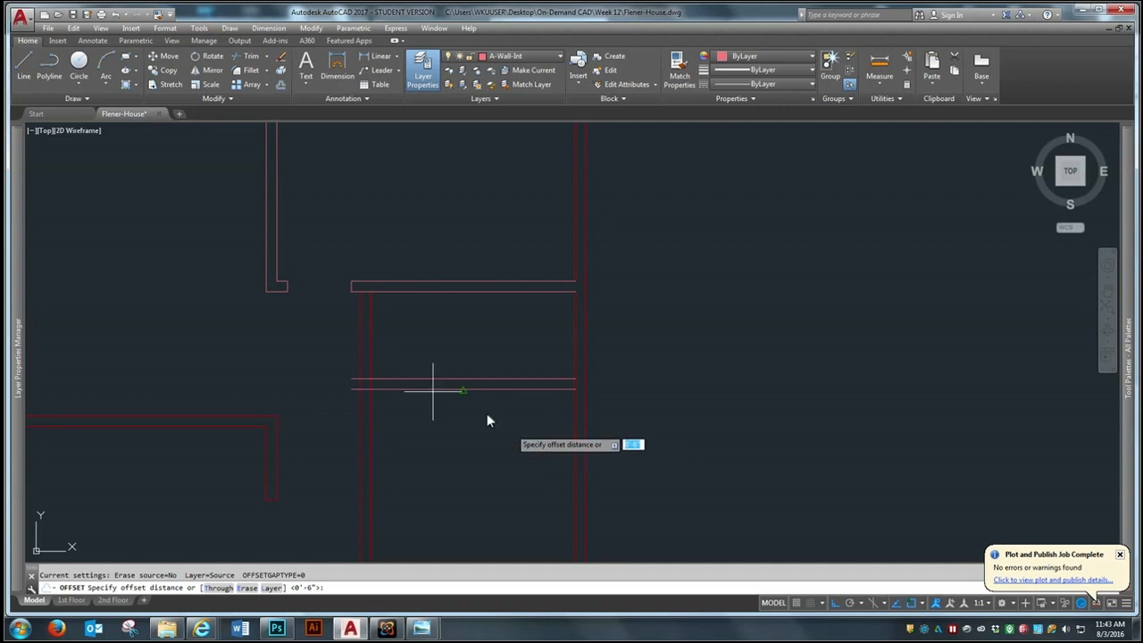
Offset the lower face of the new cross wall 2'6" to the south
text(2)
key(Return)
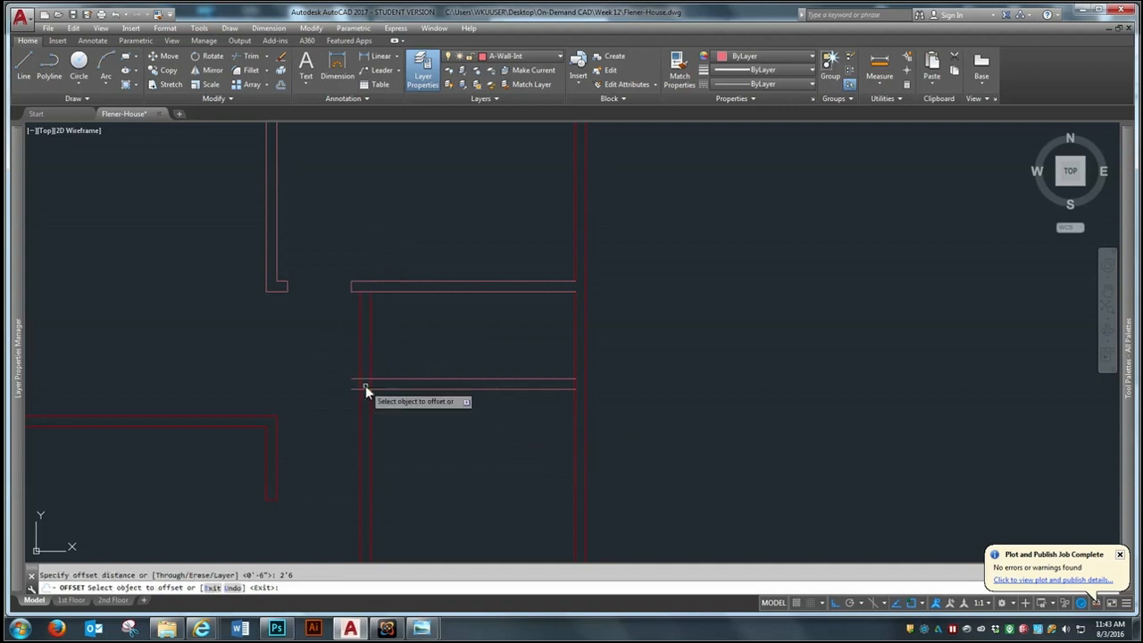
click(544, 387)
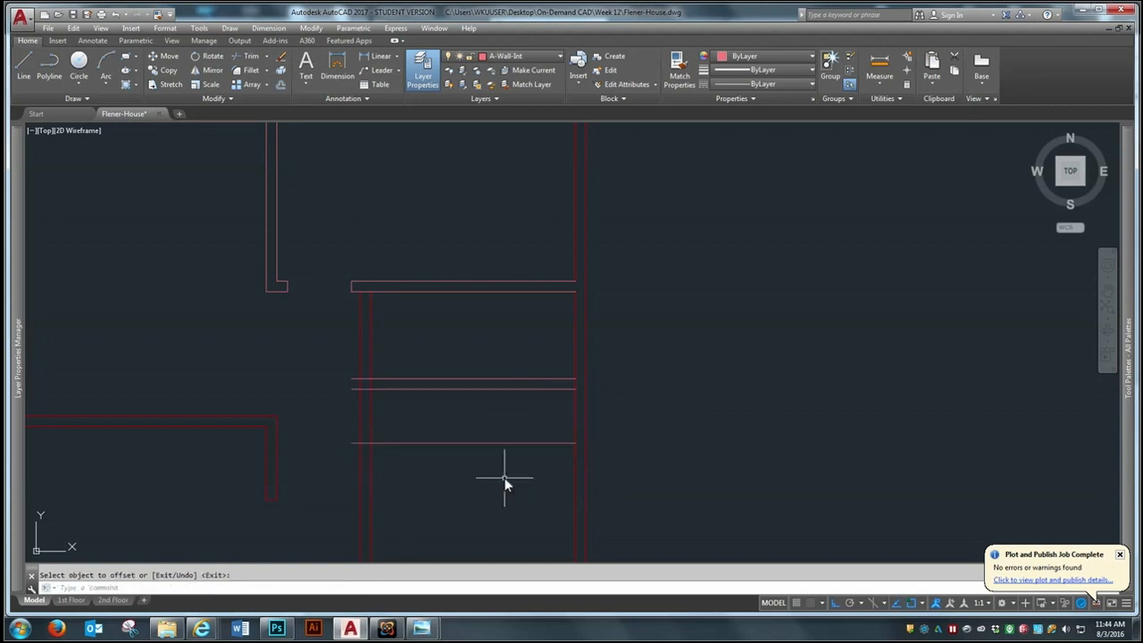
Offset the lowest horizontal line 6" to the south to complete the second cross wall
key(Return)
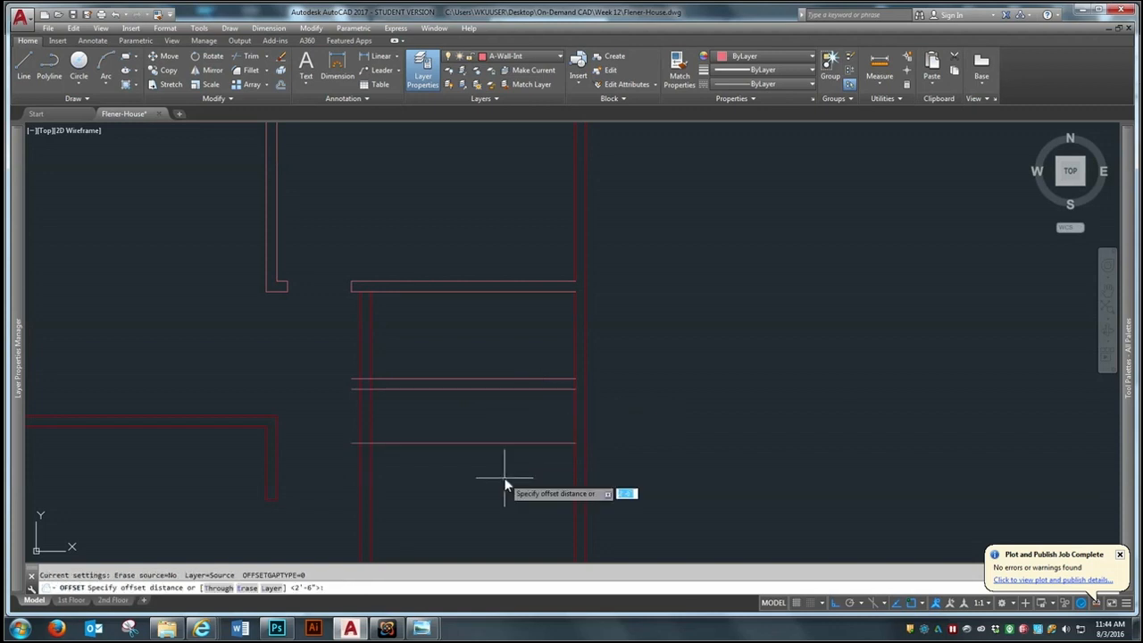
key(Return)
click(512, 443)
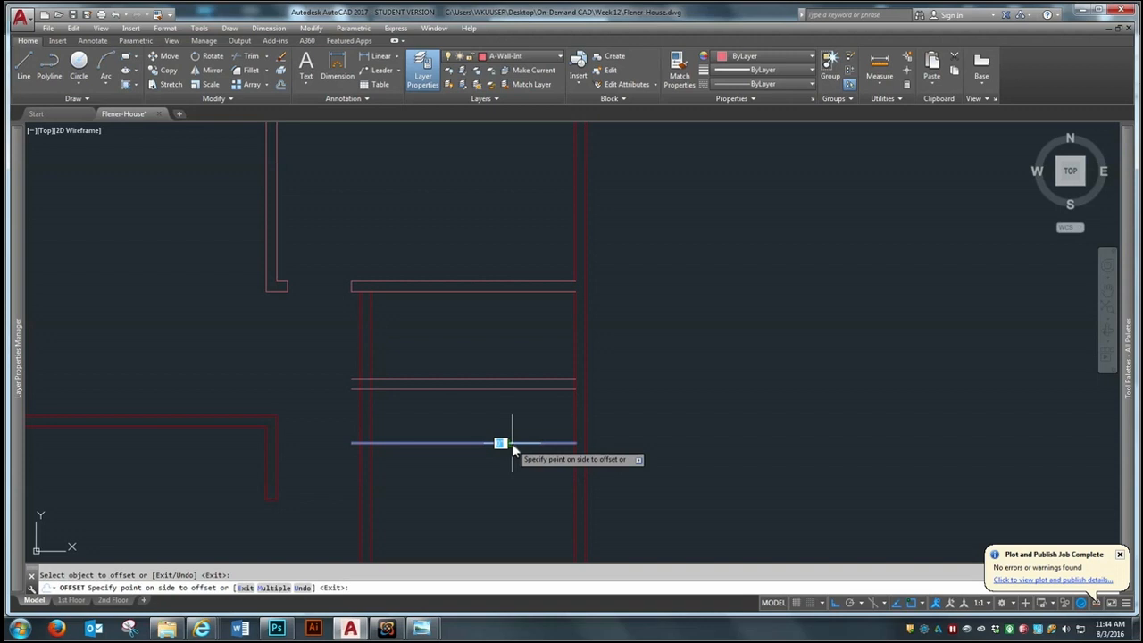
click(492, 509)
key(Return)
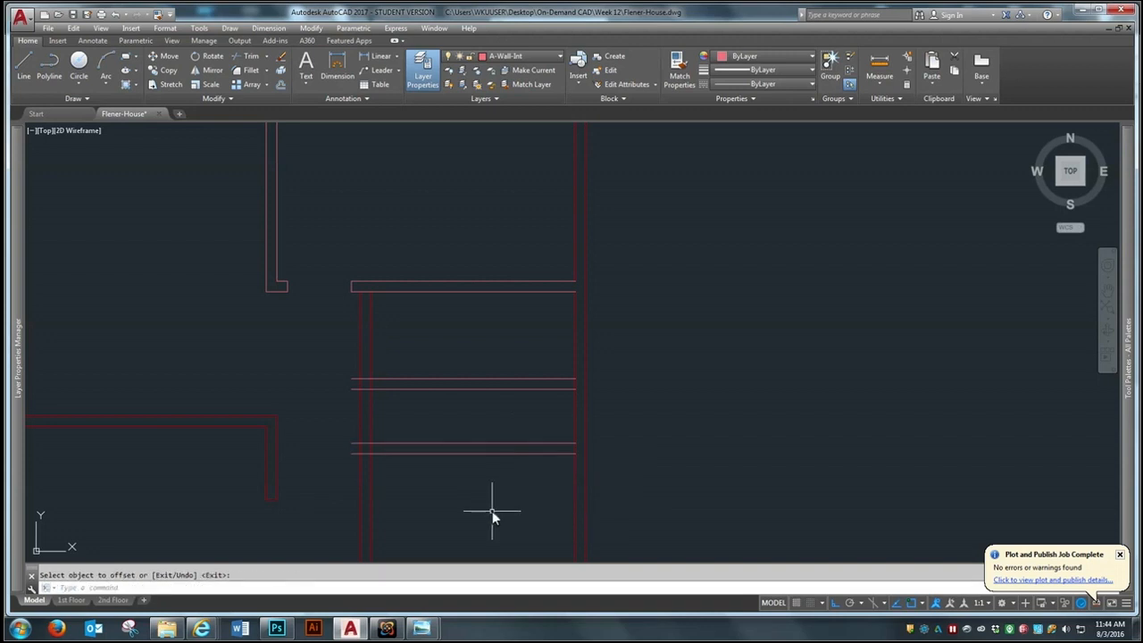
scroll(420, 362, down, 1)
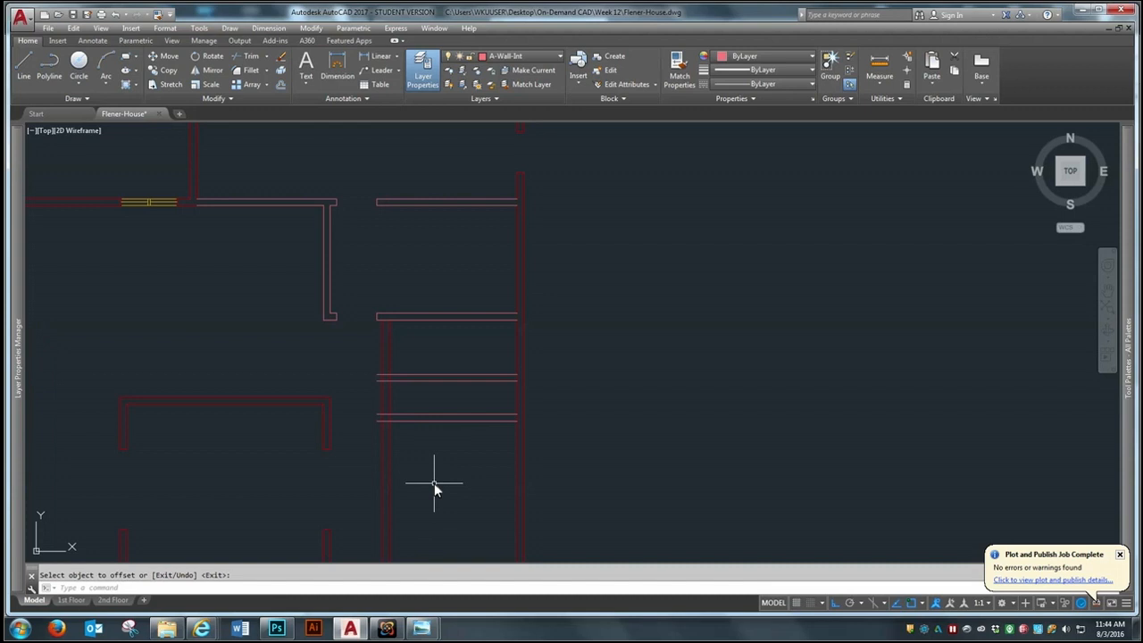
Offset the lower face of the second cross wall 2' to the south
key(Return)
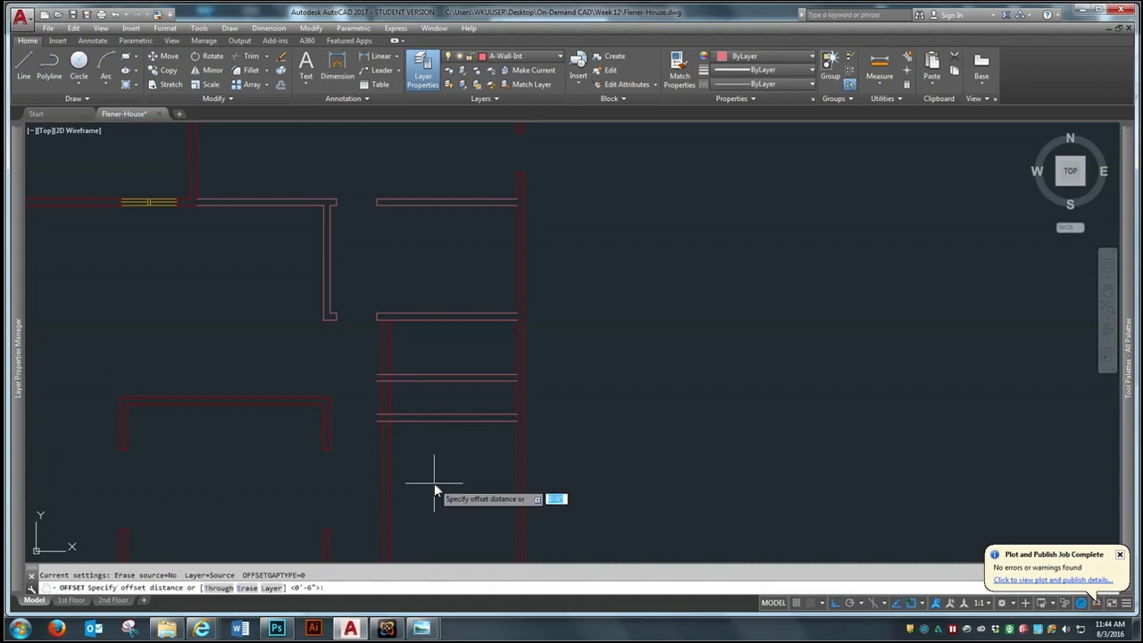
text(2')
key(Return)
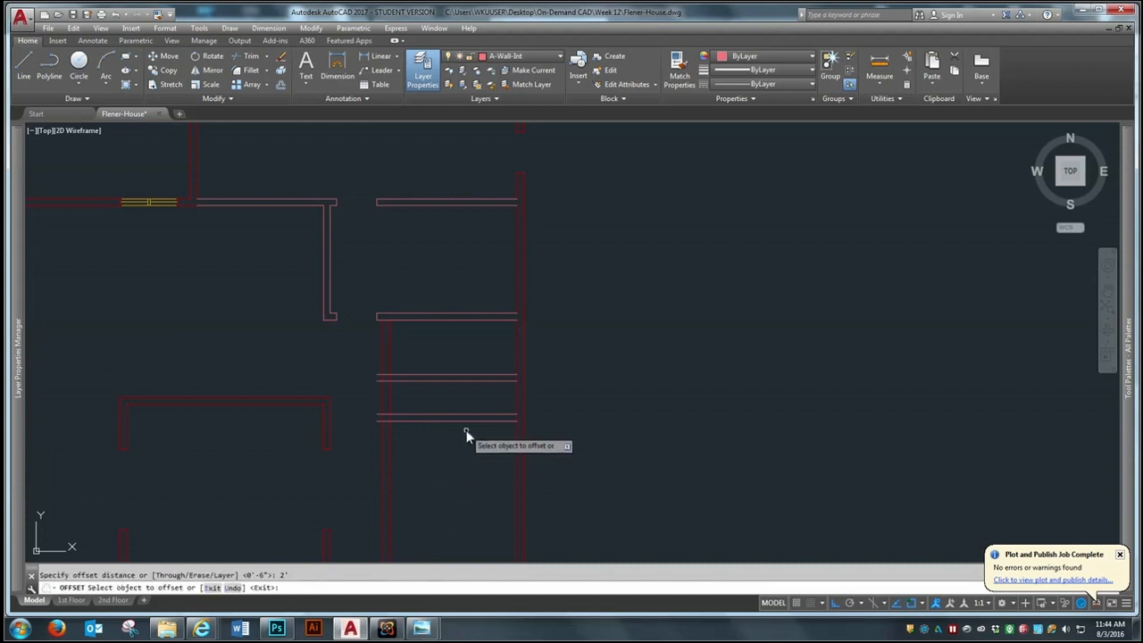
click(471, 419)
click(452, 507)
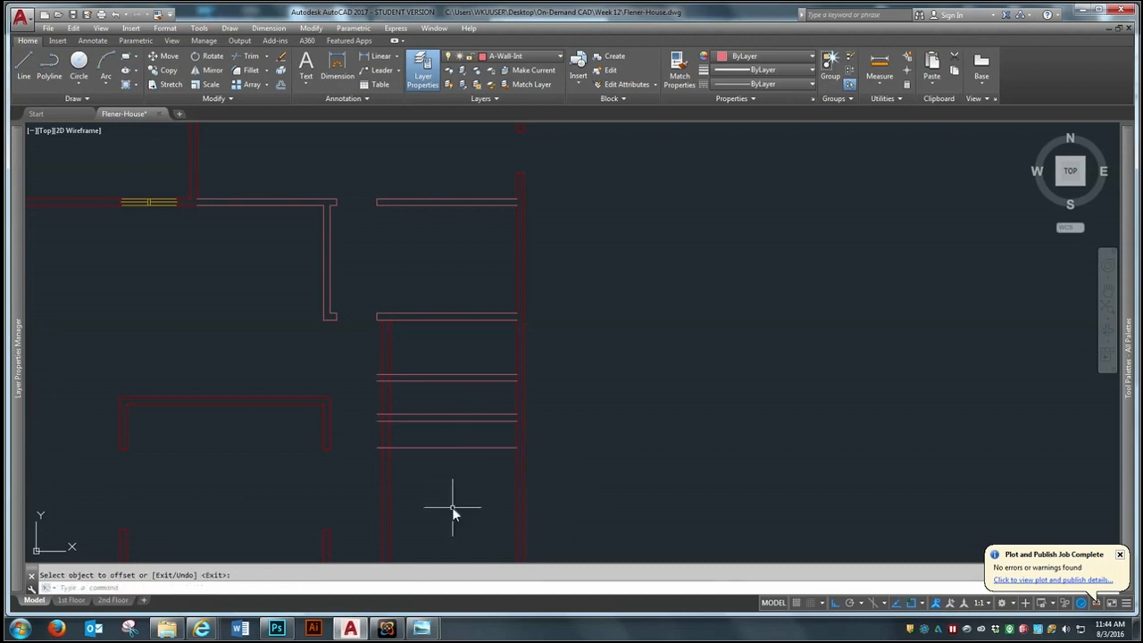
key(Return)
key(Return)
key(Return)
Offset the newest horizontal line 6" to the south to form the third cross wall's second face
click(473, 449)
key(Escape)
scroll(306, 436, up, 4)
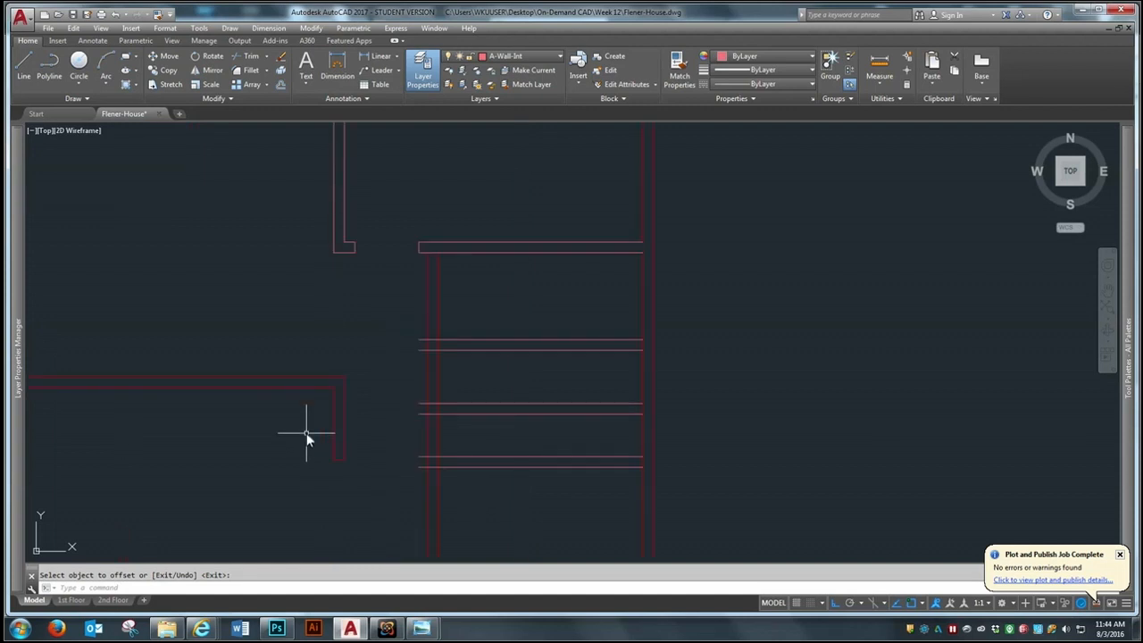
scroll(306, 436, down, 4)
scroll(323, 437, up, 2)
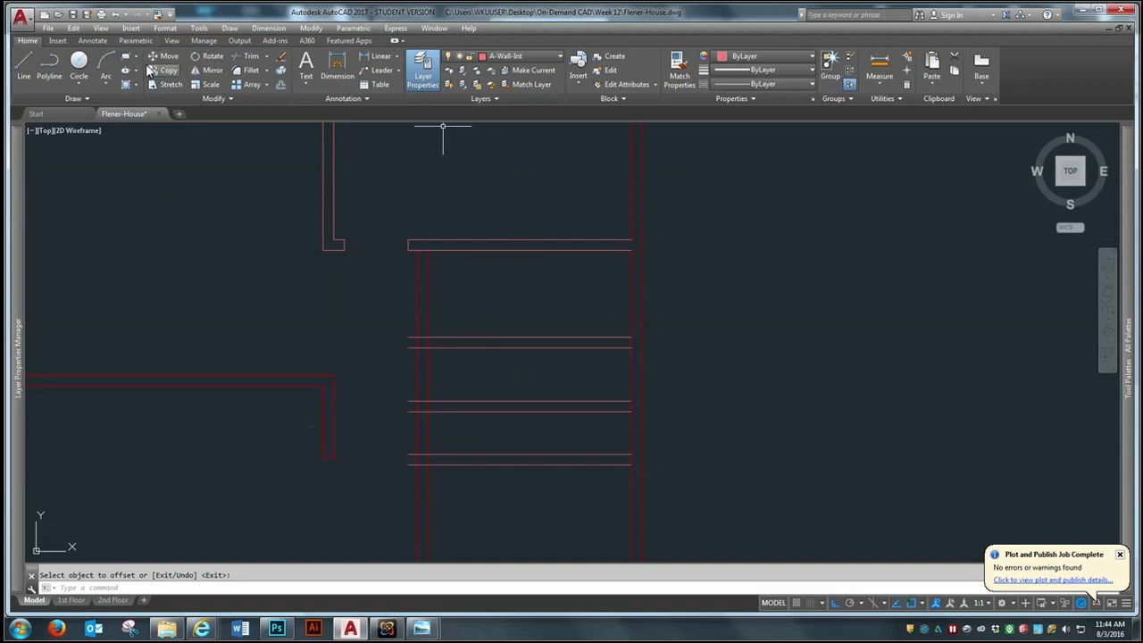
Trim the west ends of all three cross walls back to the east face of the vertical wall
click(248, 56)
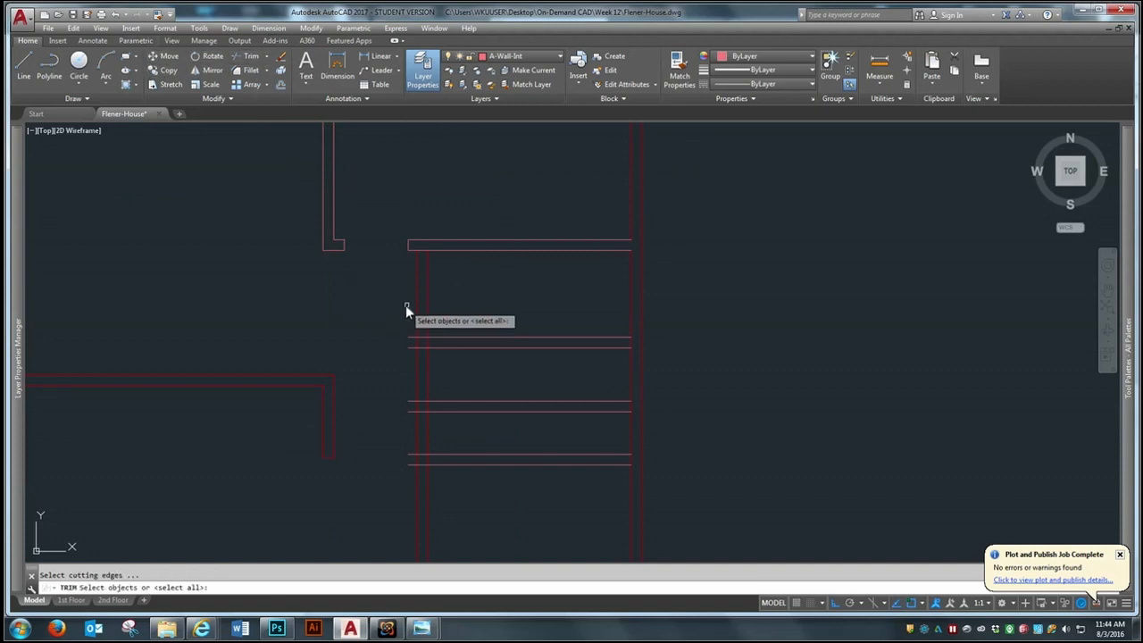
click(428, 300)
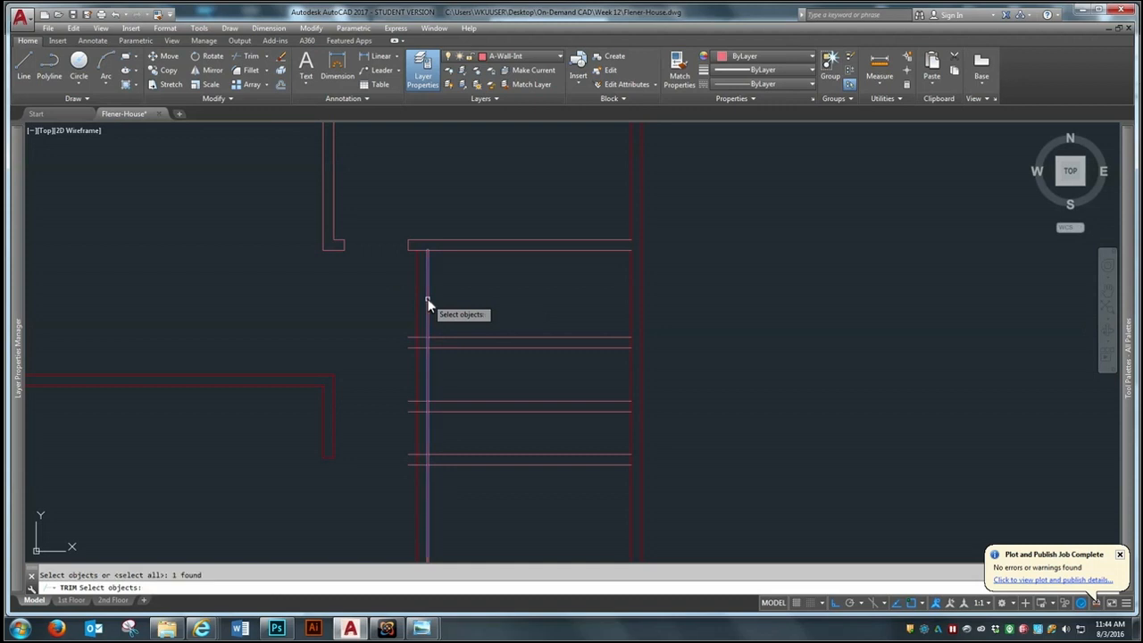
key(Return)
click(410, 324)
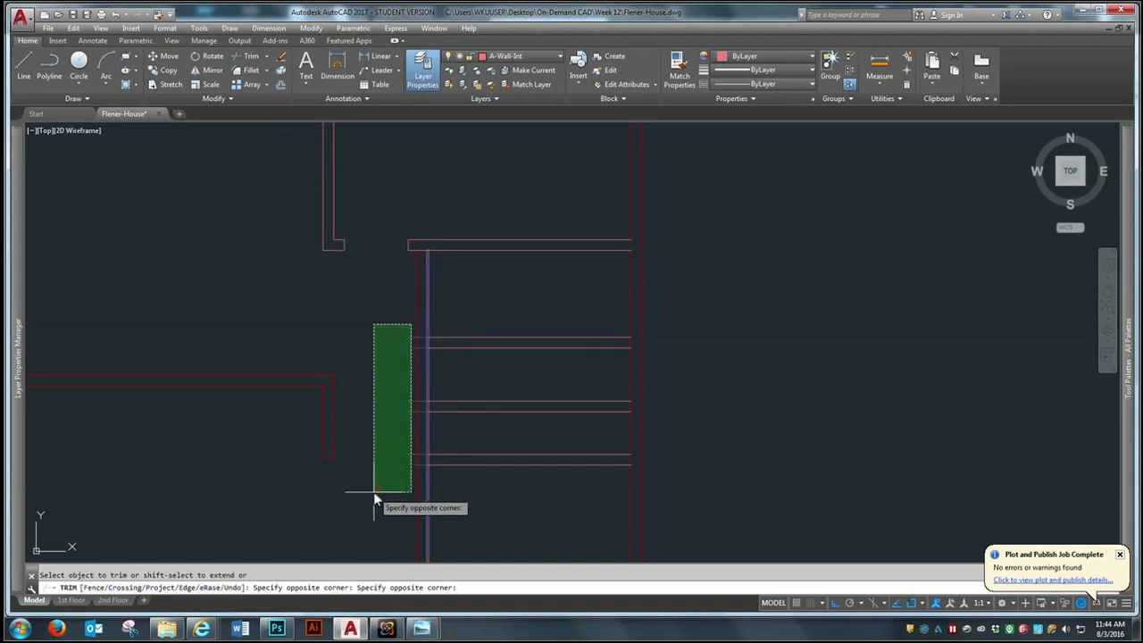
click(373, 493)
key(Return)
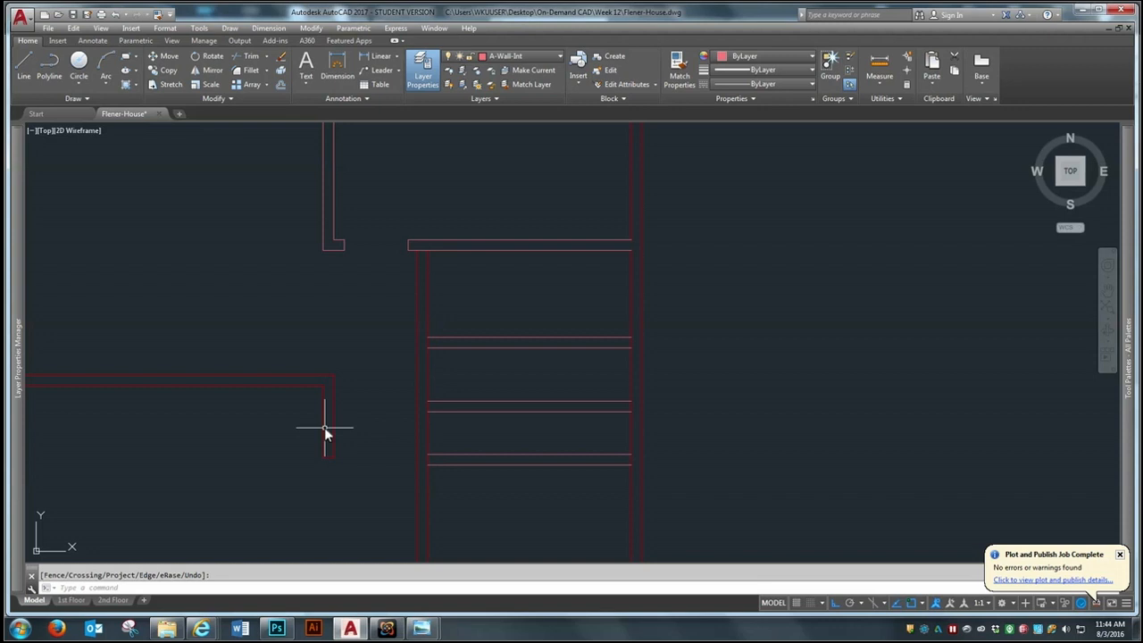
Fillet the vertical wall's inner and outer faces to the matching faces of the southernmost cross wall, forming a closed corner
scroll(296, 324, down, 2)
scroll(401, 447, up, 2)
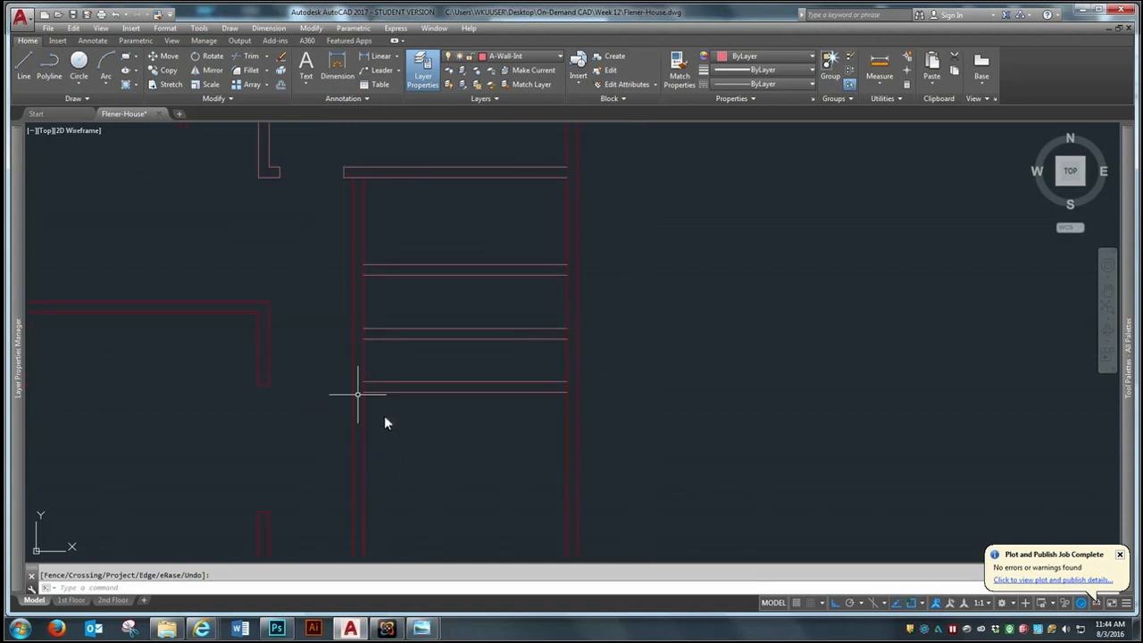
scroll(355, 389, up, 2)
scroll(382, 368, up, 2)
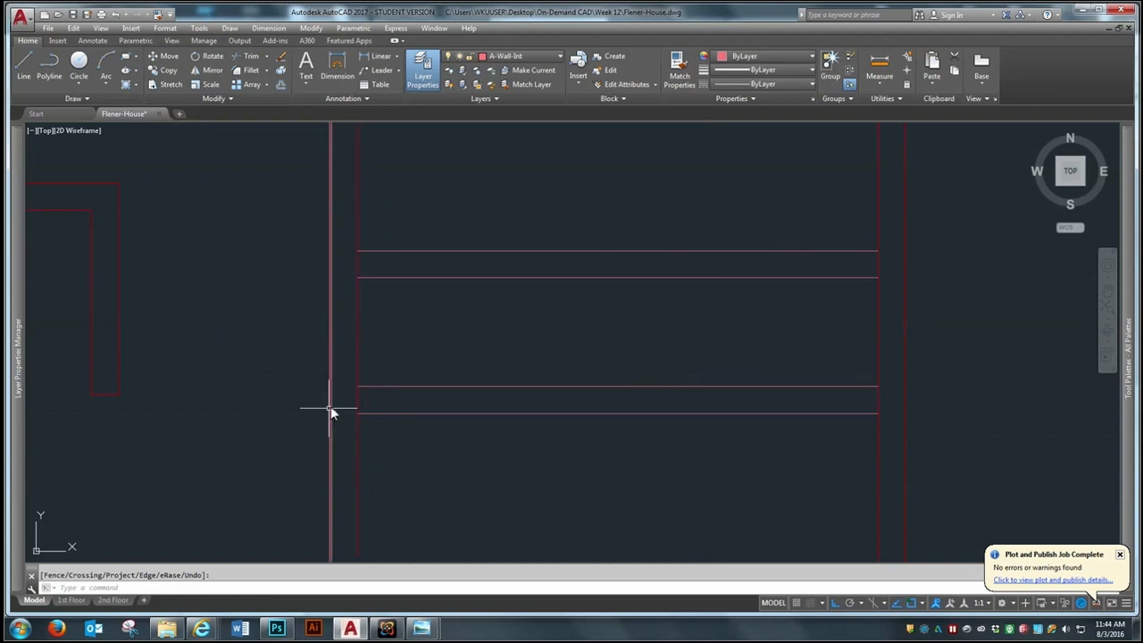
scroll(392, 415, down, 3)
scroll(378, 372, down, 2)
scroll(398, 449, down, 2)
scroll(396, 383, up, 6)
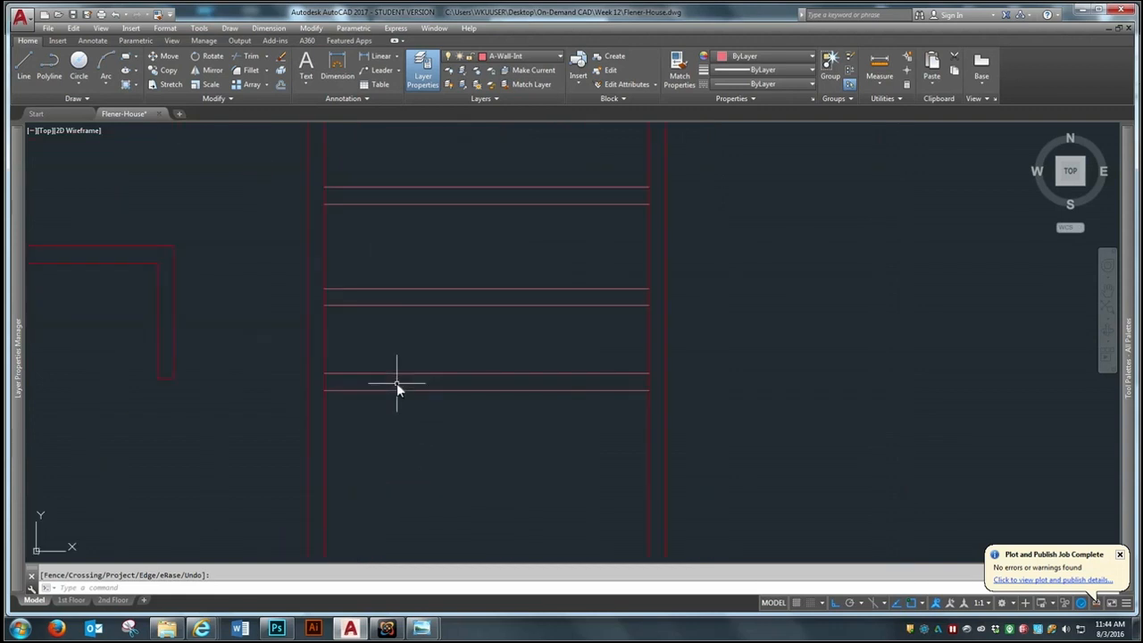
click(250, 71)
click(323, 352)
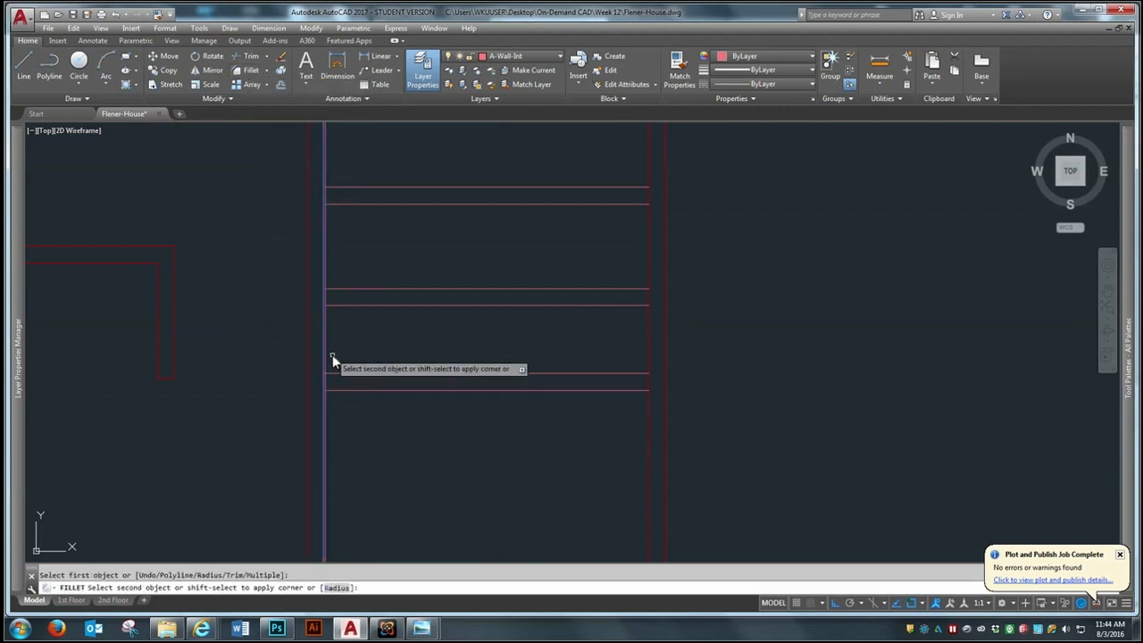
click(348, 374)
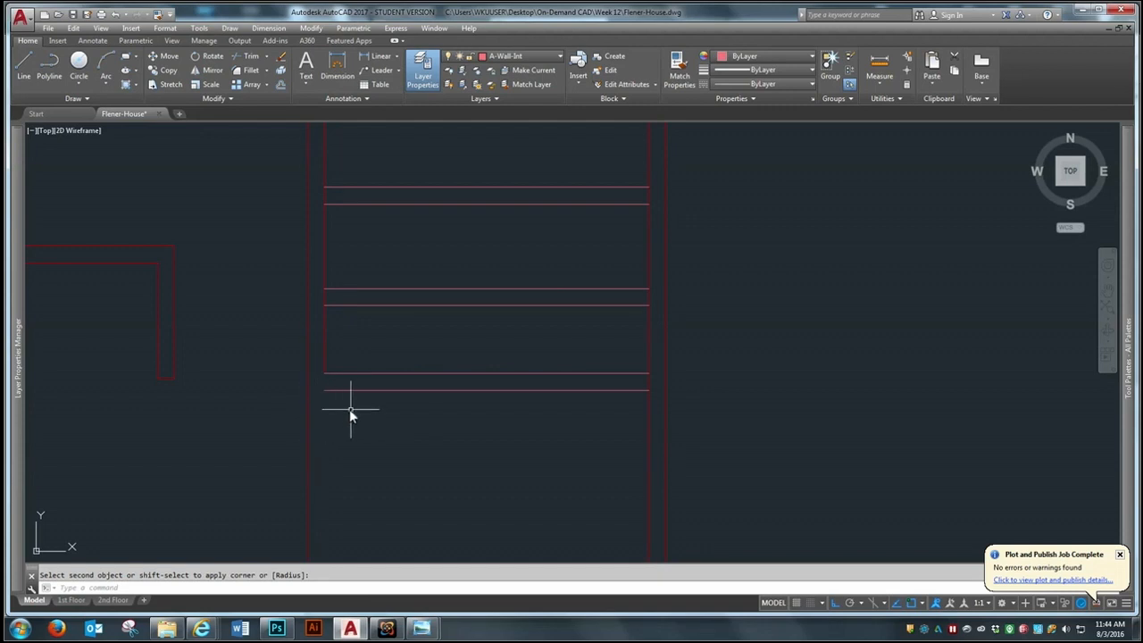
key(Return)
click(307, 350)
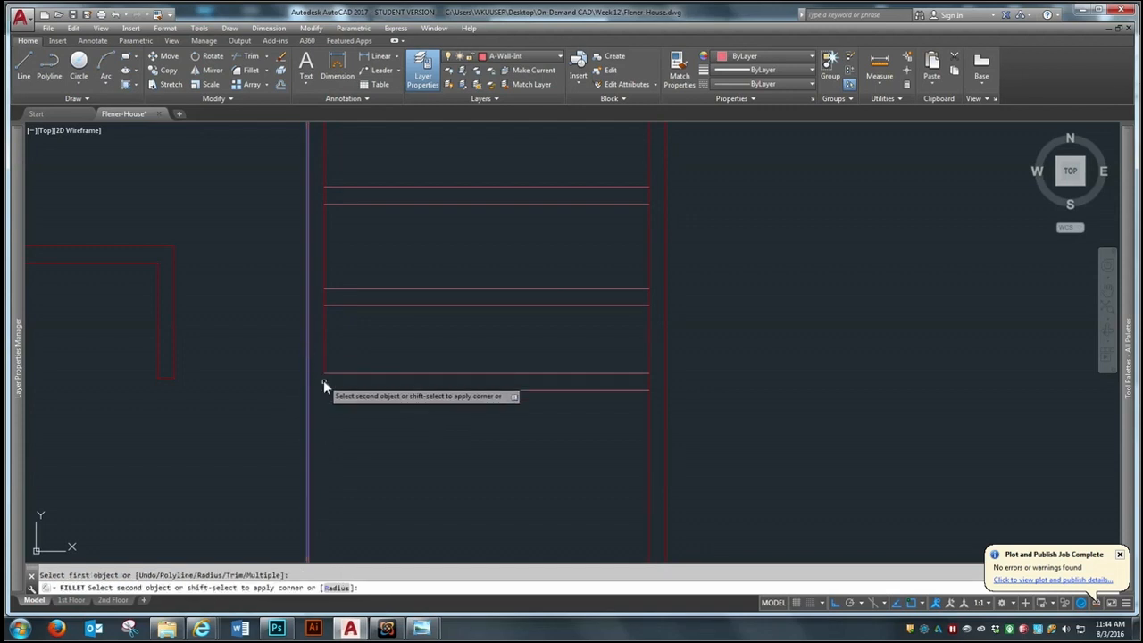
click(335, 389)
Offset the inner east face of the vertical wall 2' to the east
scroll(525, 376, down, 2)
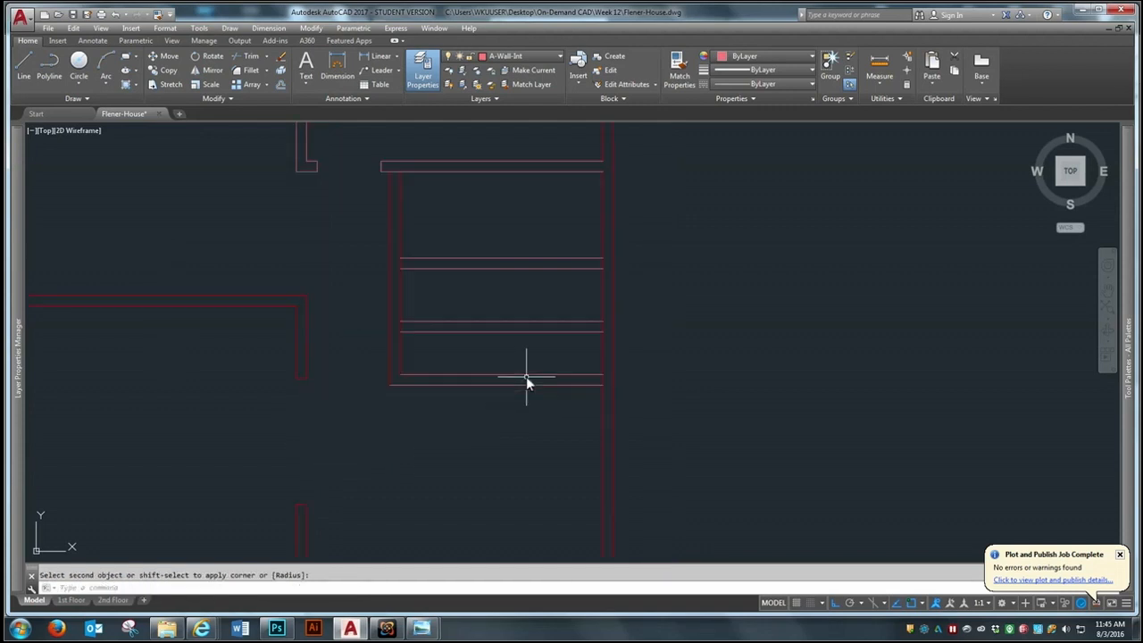
scroll(624, 321, up, 2)
scroll(352, 331, down, 2)
scroll(349, 335, up, 2)
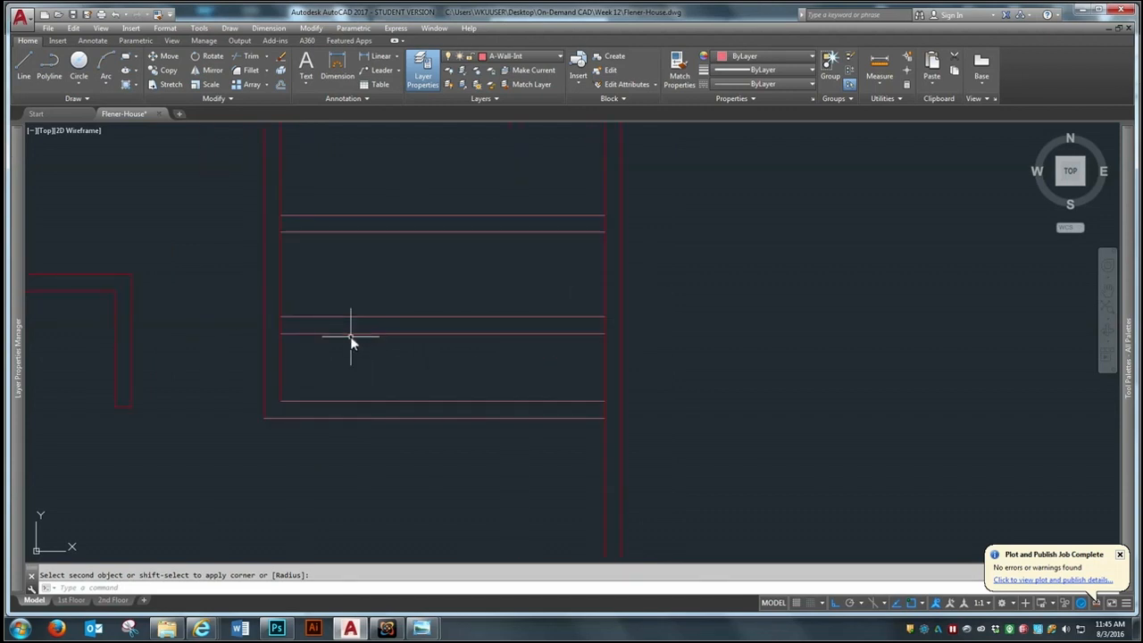
scroll(325, 386, down, 2)
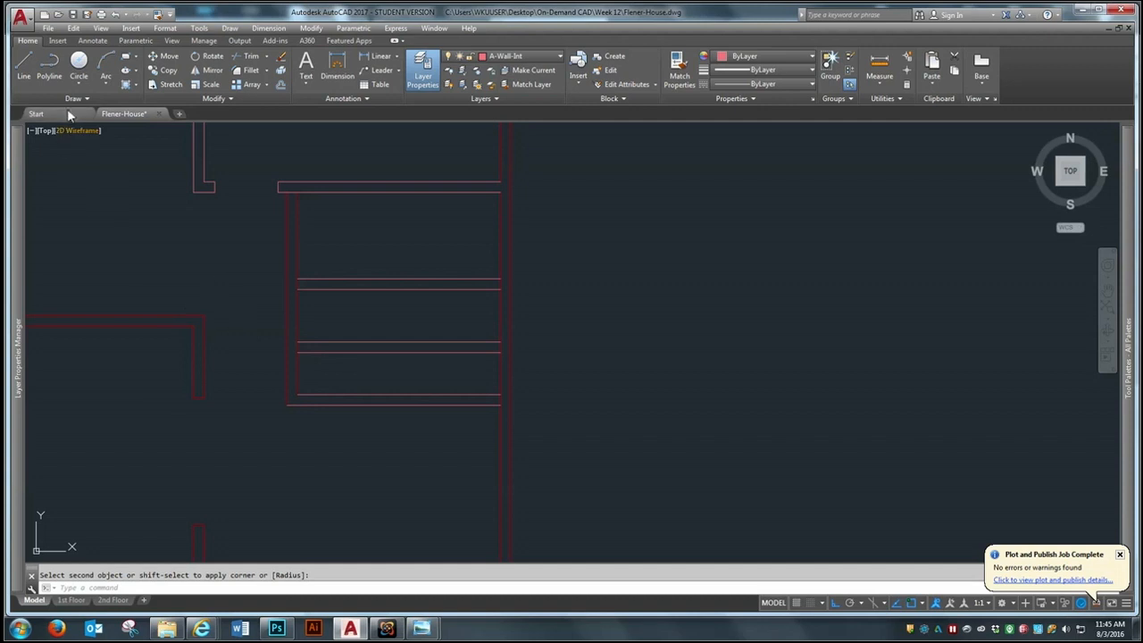
click(280, 84)
text(2)
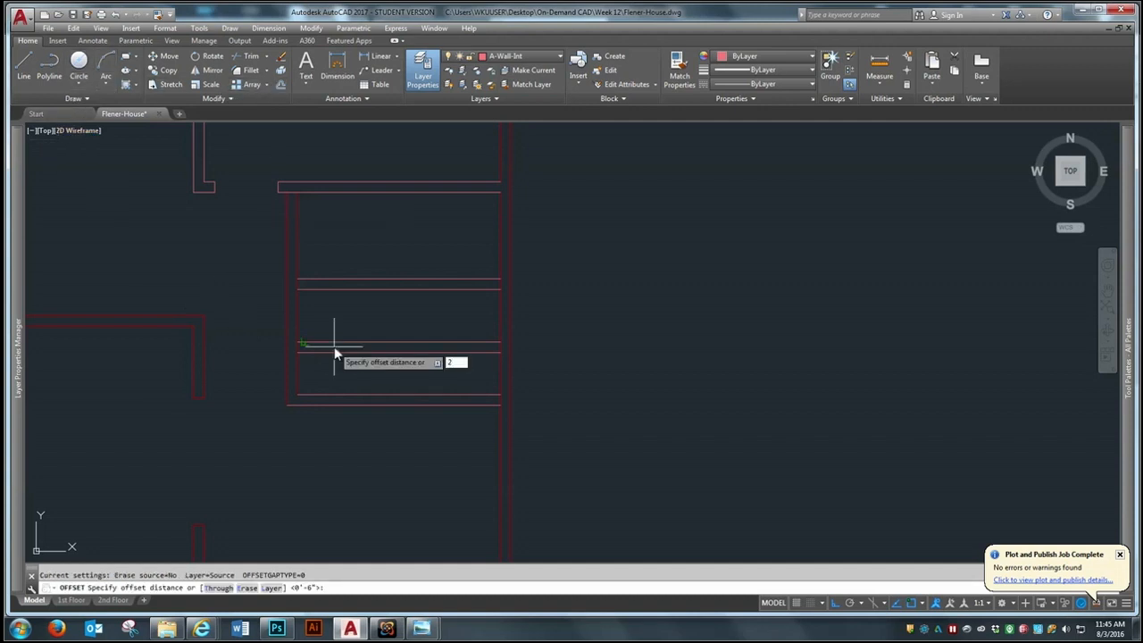
key(Return)
click(297, 373)
click(361, 377)
key(Return)
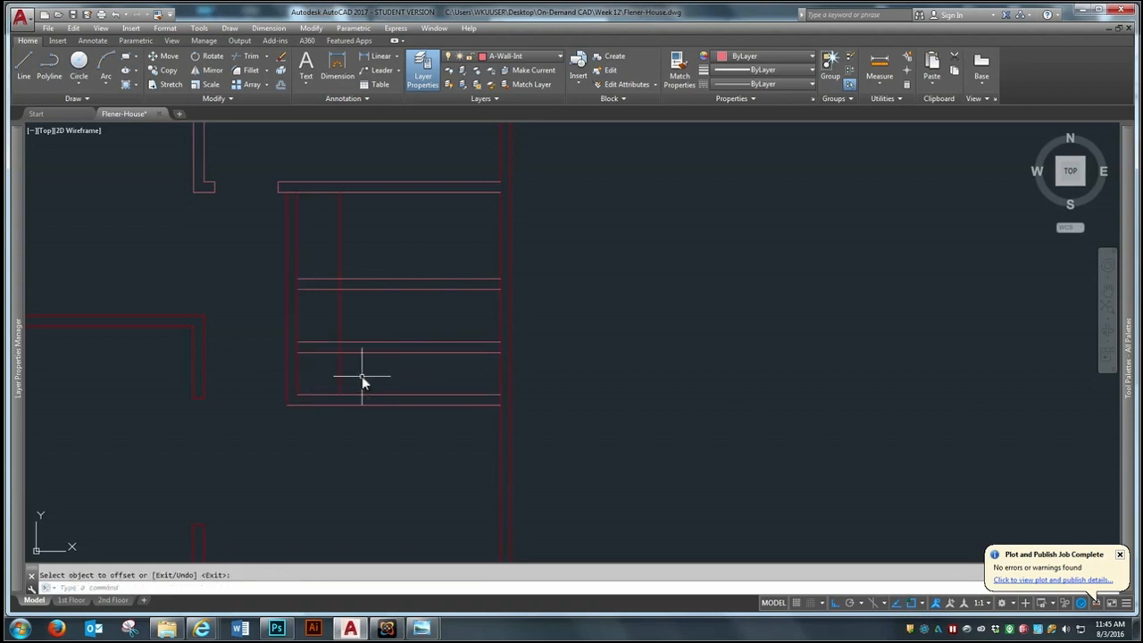
Offset the new vertical line 6" to the east to form the first inner partition
key(Return)
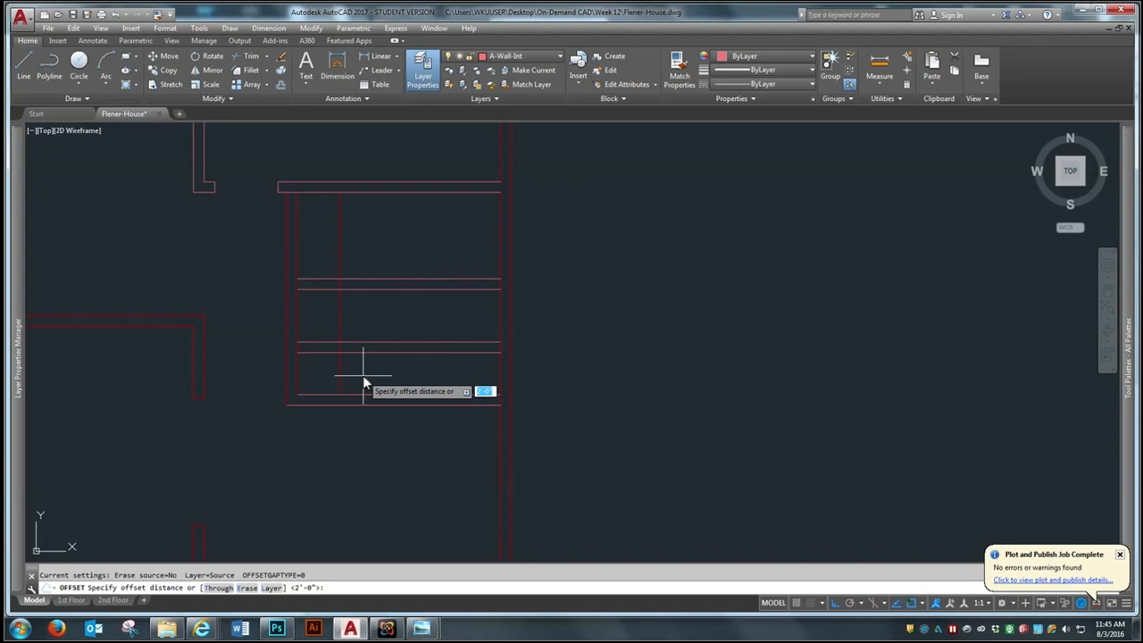
text(6)
key(Return)
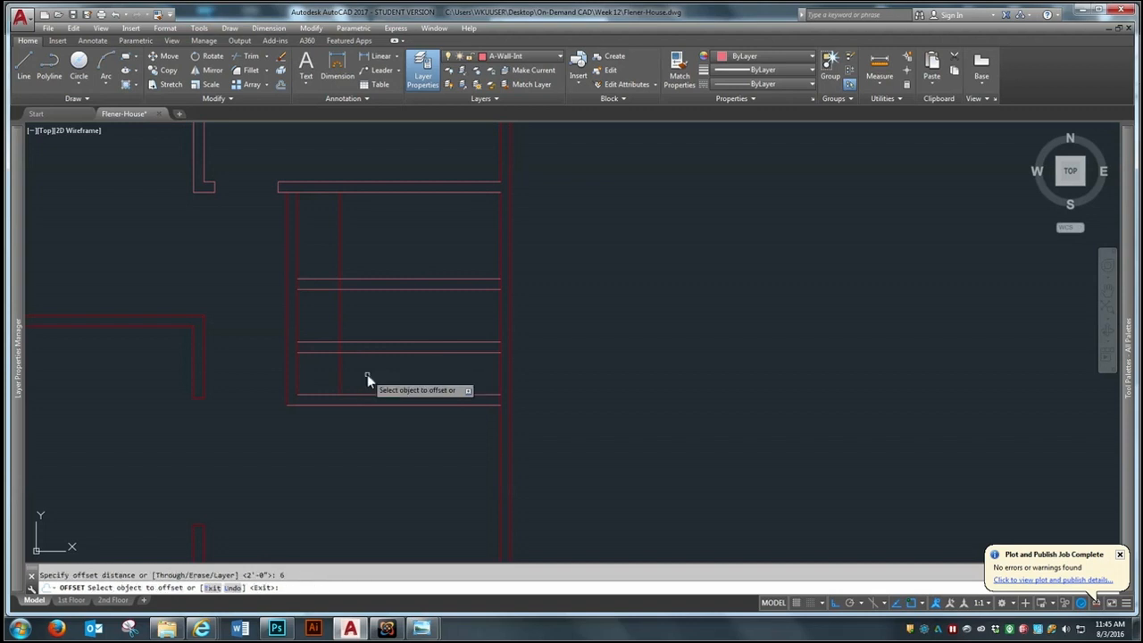
click(341, 382)
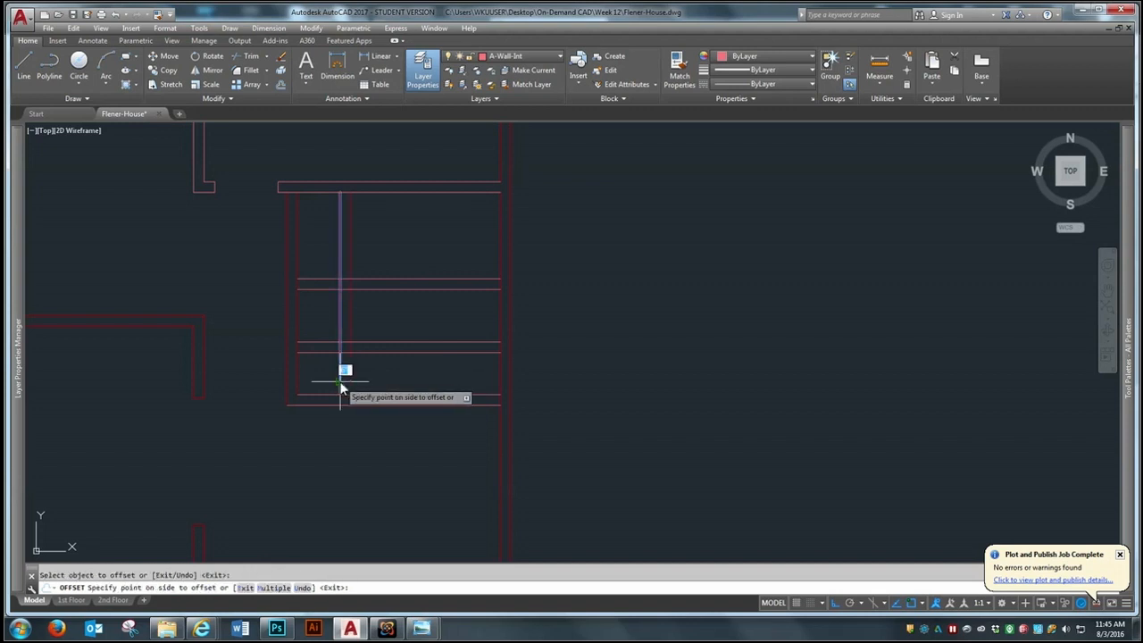
click(387, 373)
key(Return)
key(Return)
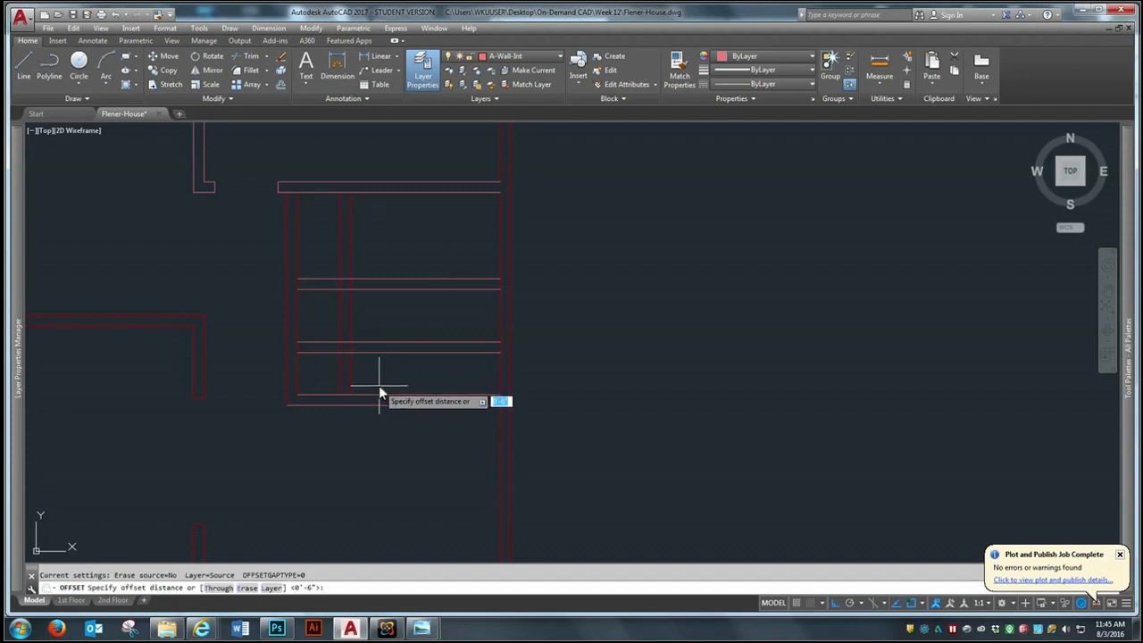
Offset the east face of the first inner partition 3' to the east
text(3)
key(Return)
click(352, 373)
click(414, 374)
key(Return)
key(Return)
Offset the easternmost new vertical line 6" to the east to form the second inner partition
text(6)
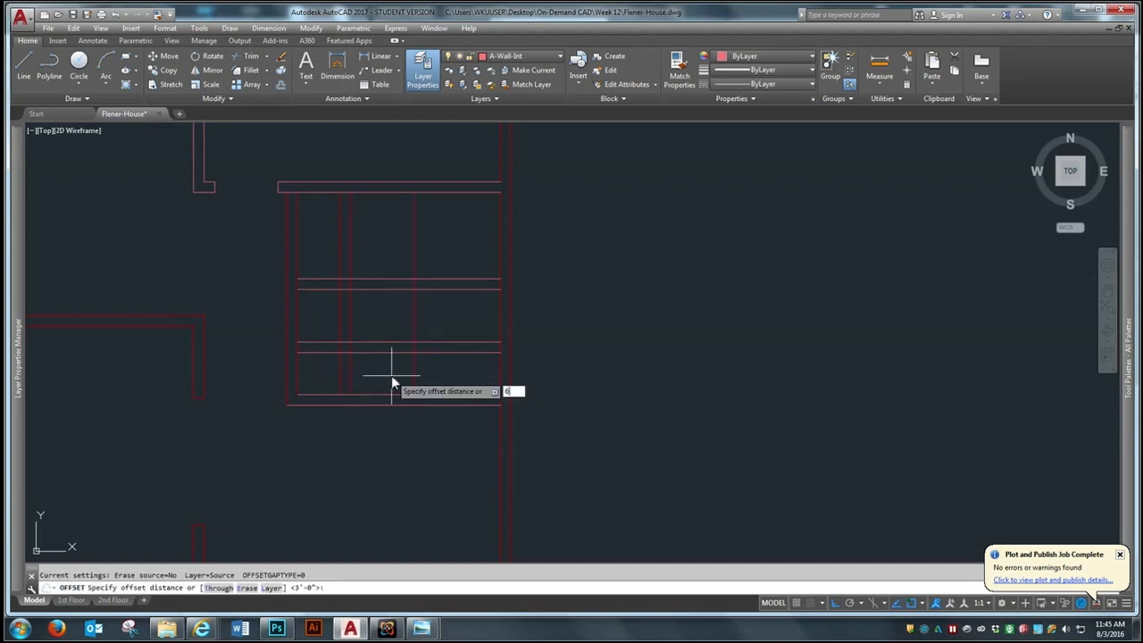
key(Return)
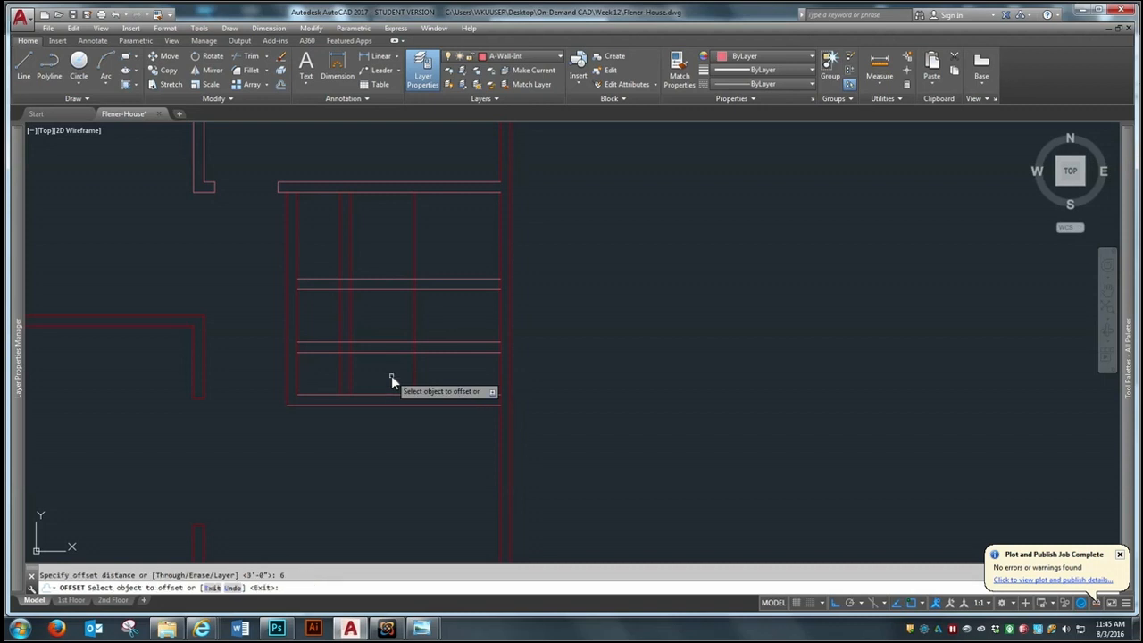
click(412, 366)
click(444, 372)
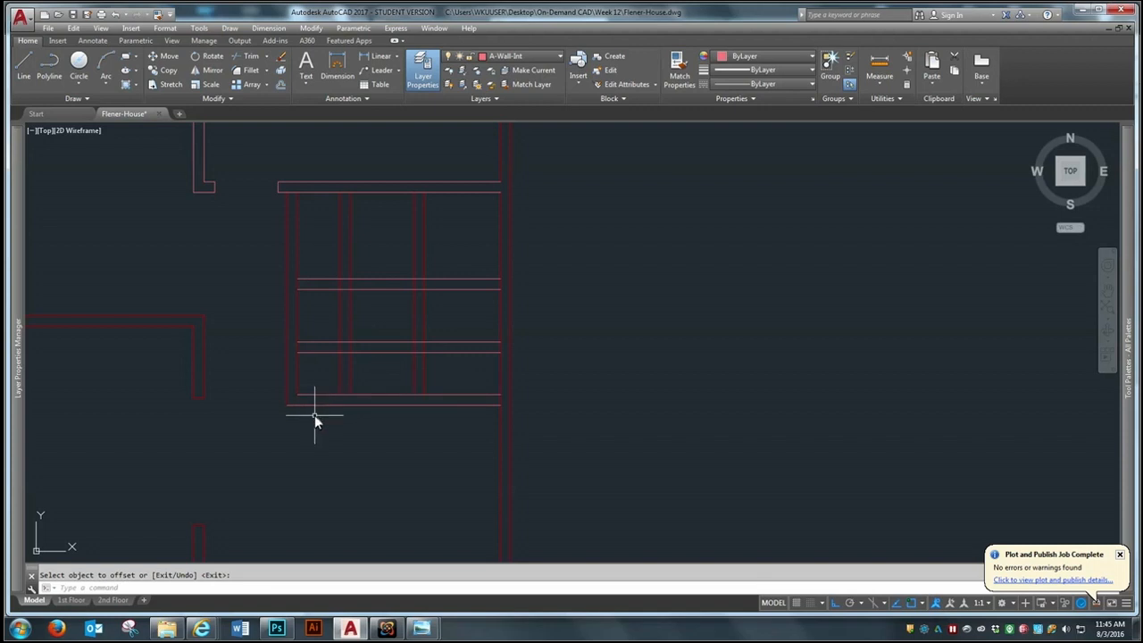
Trim both vertical partitions' lines south of the middle cross wall, using that wall's north line as the cutting edge
scroll(379, 331, up, 1)
scroll(389, 323, down, 1)
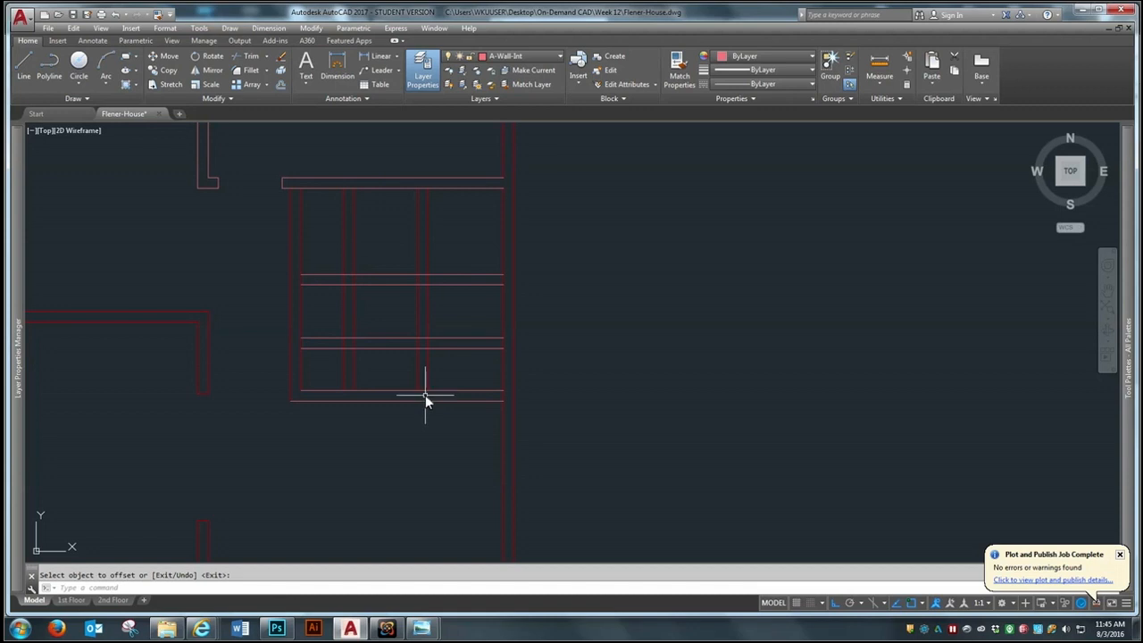
scroll(438, 300, up, 1)
scroll(425, 345, down, 1)
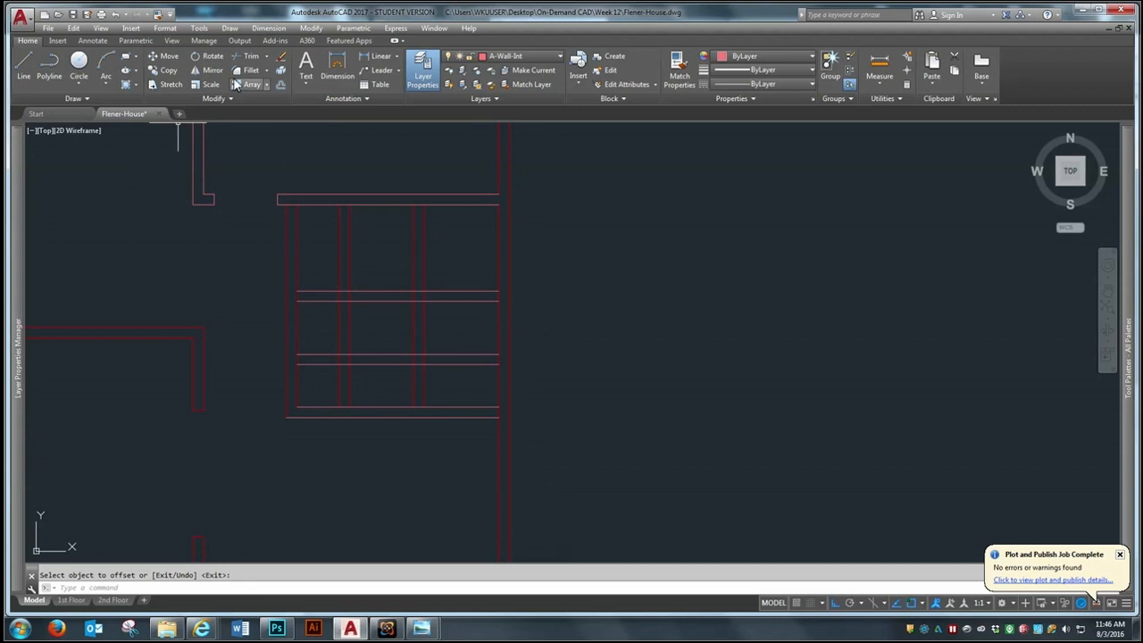
click(254, 58)
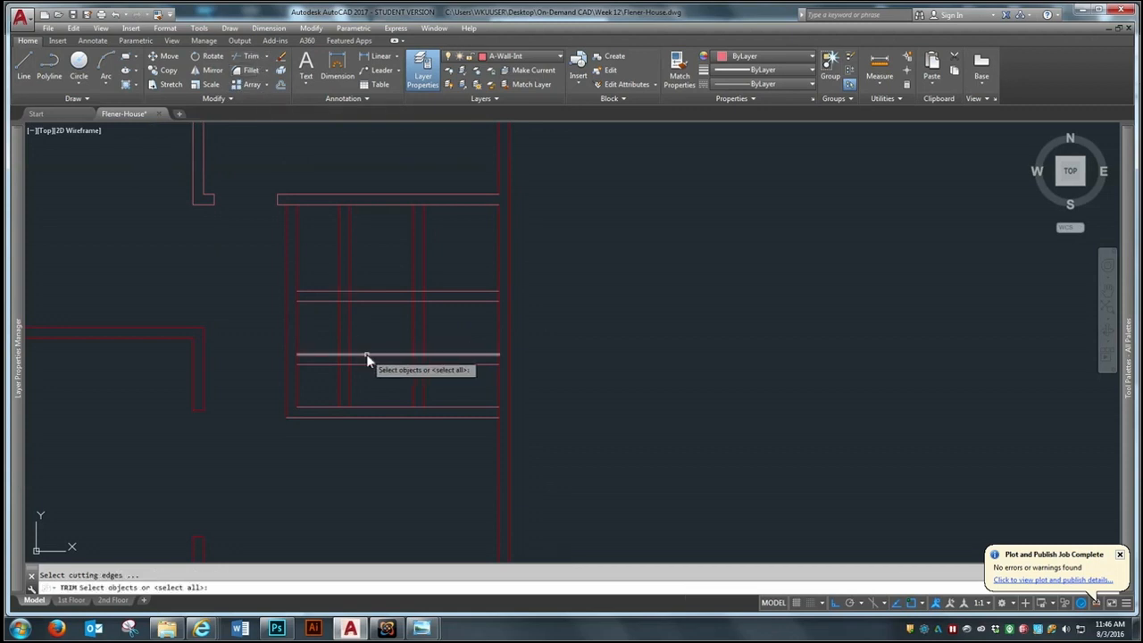
key(Return)
click(432, 378)
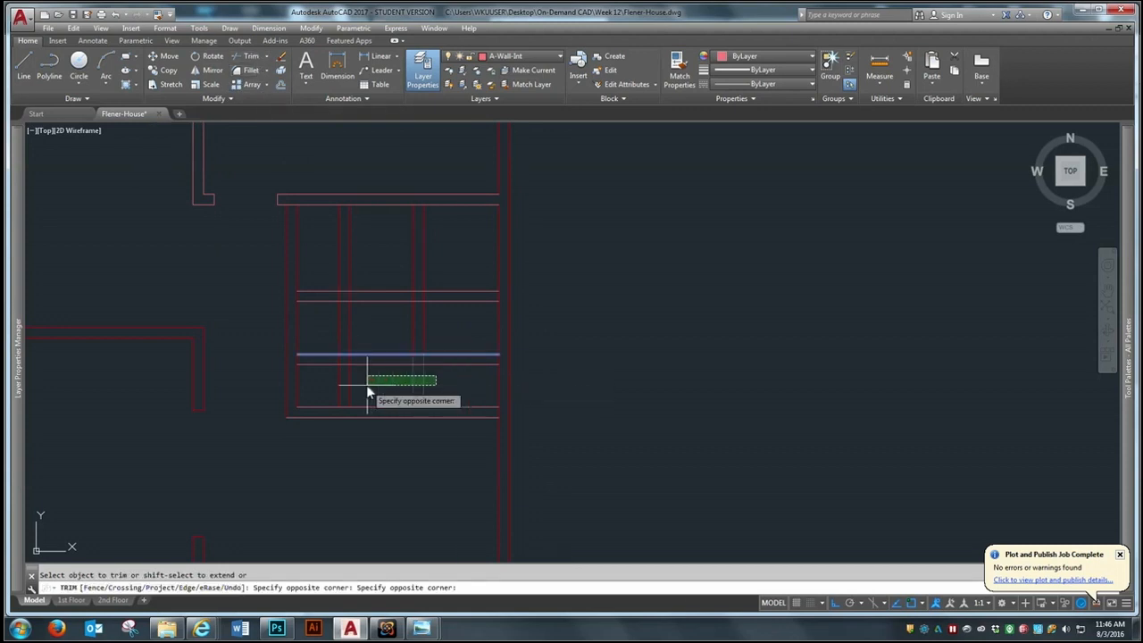
click(328, 393)
key(Return)
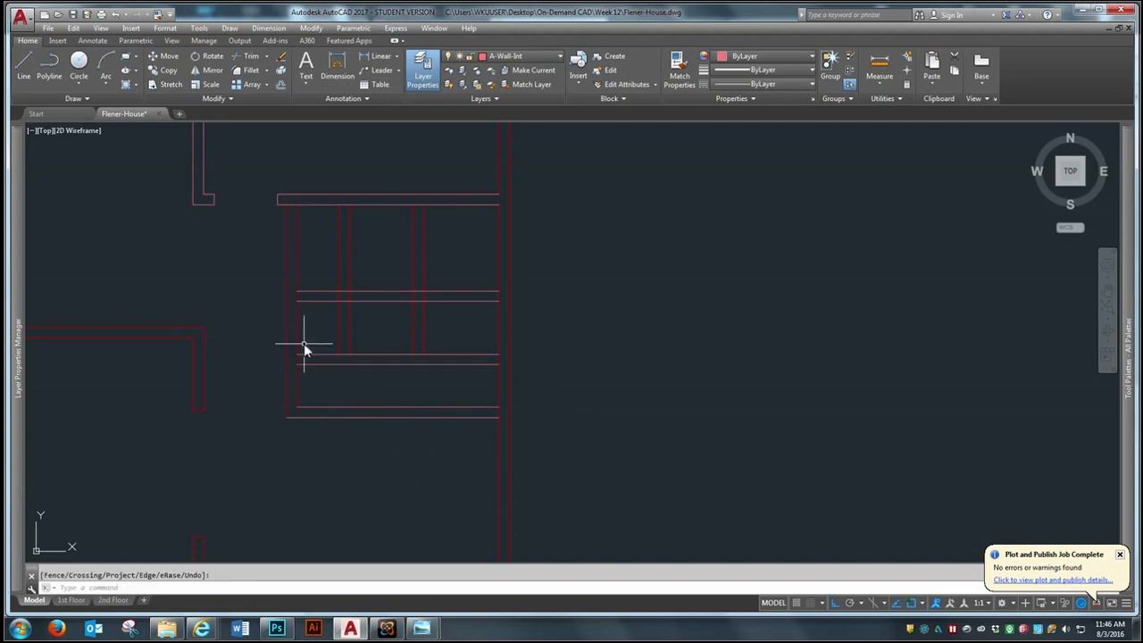
Trim both vertical partitions' lines north of the upper cross wall, using that wall's north line as the cutting edge
scroll(303, 343, up, 2)
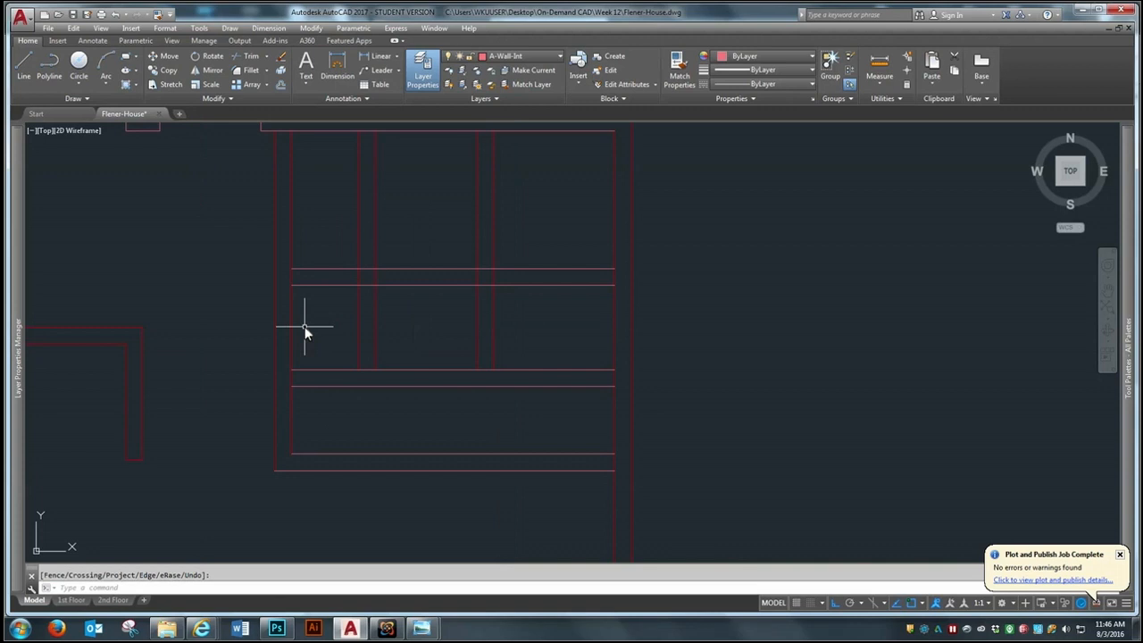
key(Return)
click(423, 268)
key(Return)
click(528, 195)
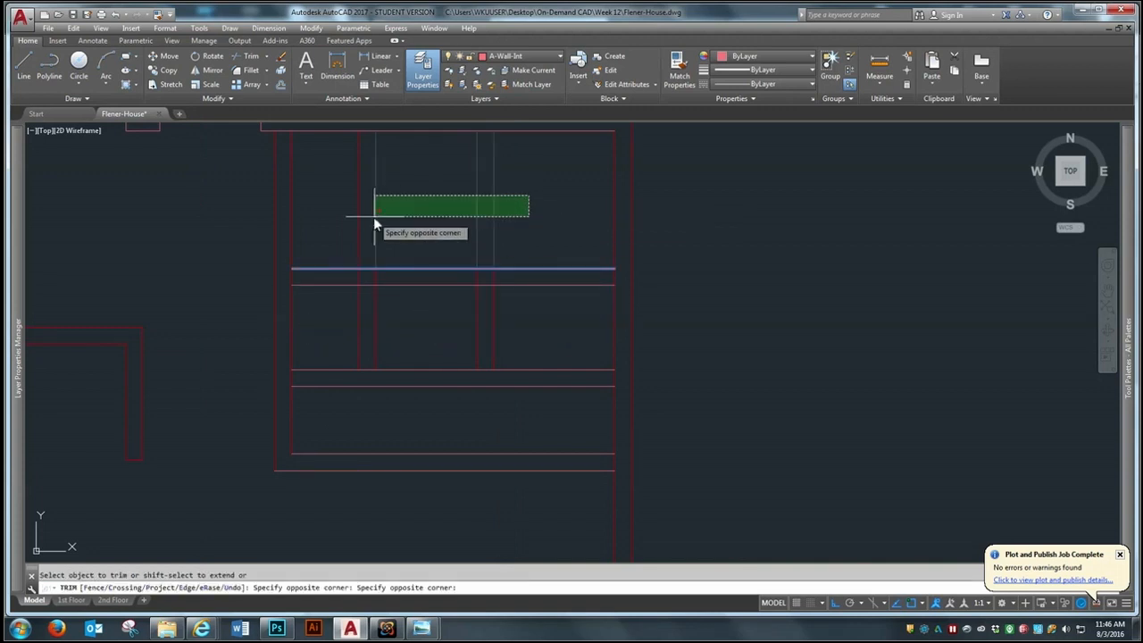
click(343, 229)
scroll(358, 362, down, 2)
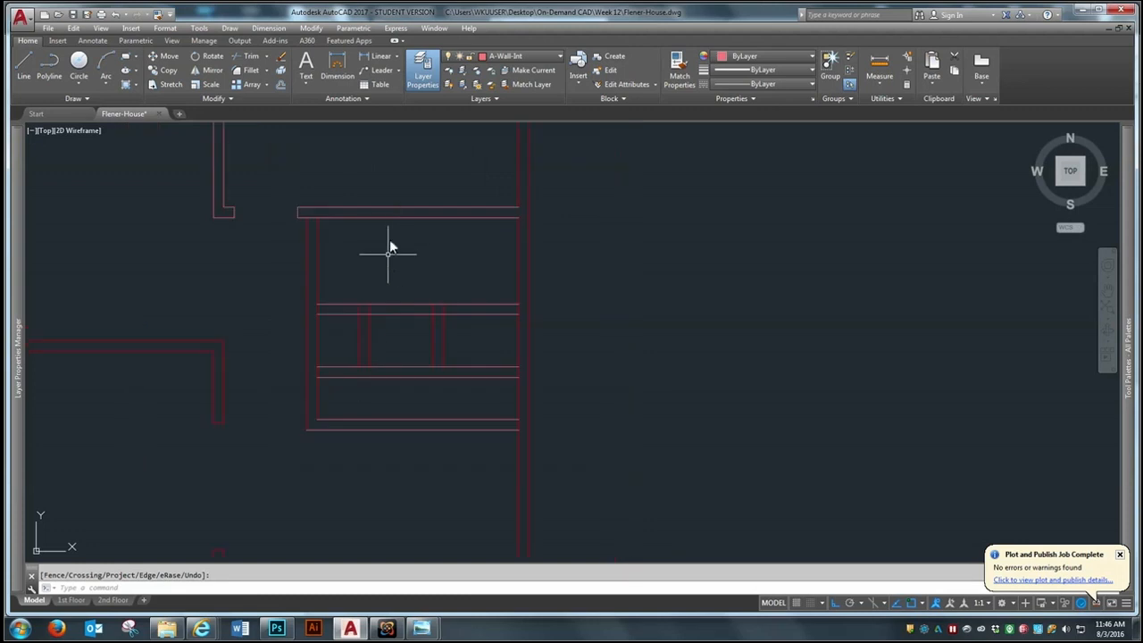
Fillet the west line of the first partition with the north line of the upper cross wall into a corner
scroll(387, 345, up, 2)
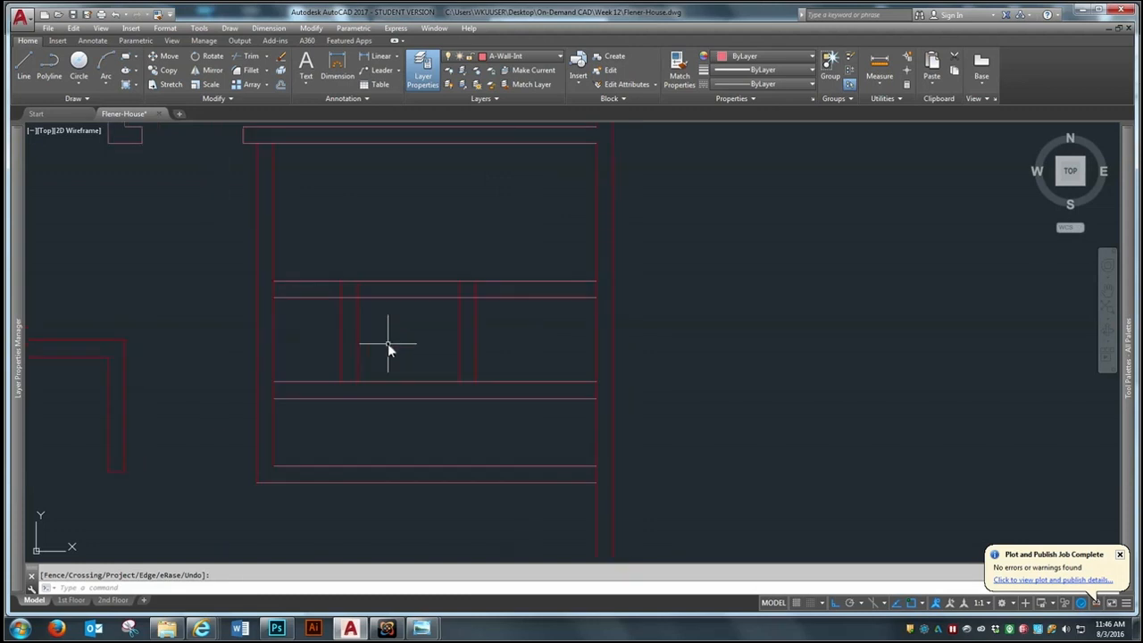
click(240, 70)
click(340, 320)
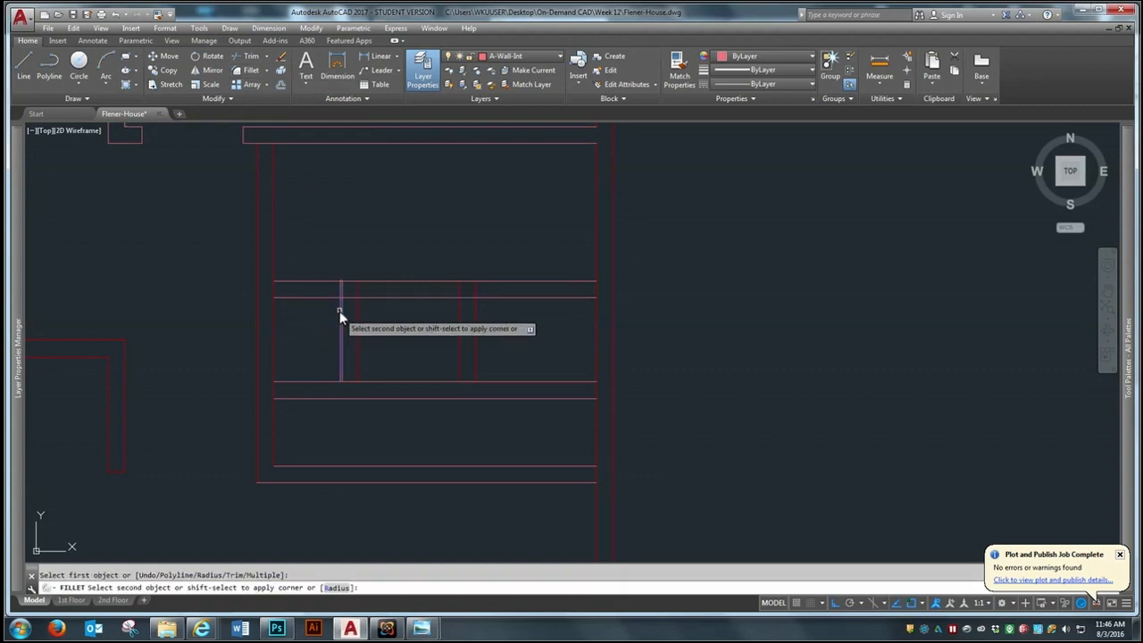
click(346, 282)
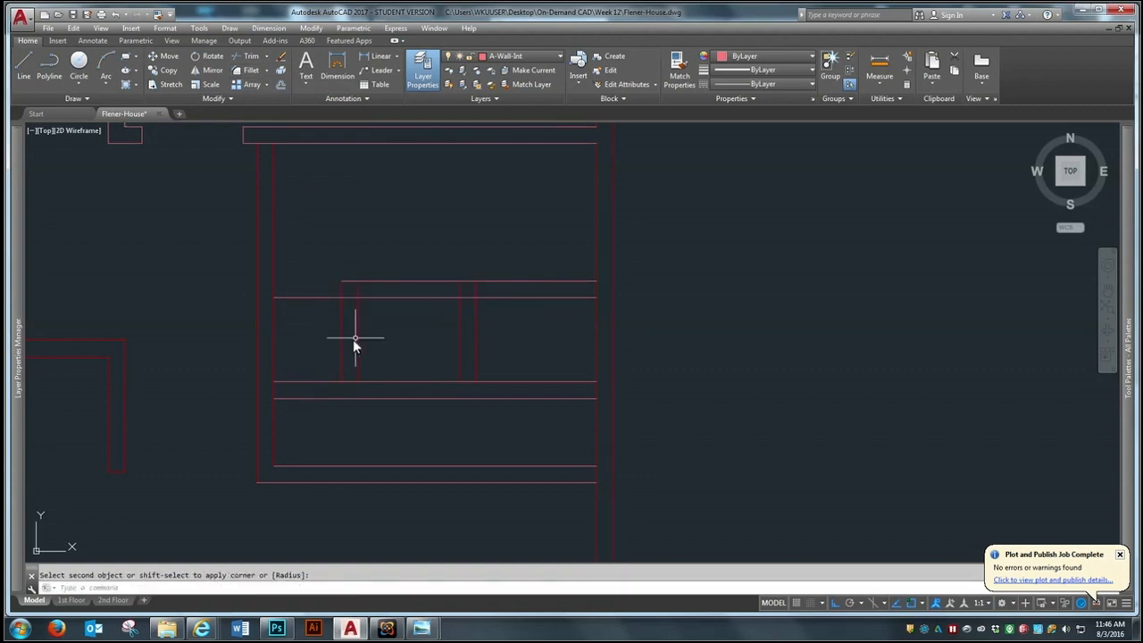
key(Return)
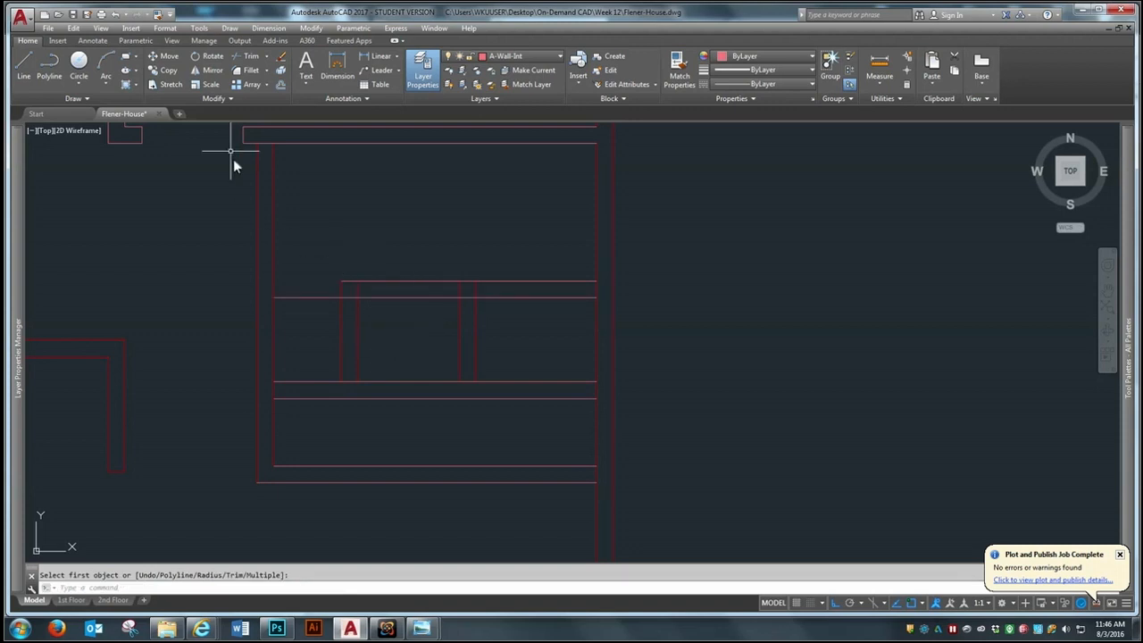
Trim the upper cross wall's south line west of the second partition's east line
click(253, 57)
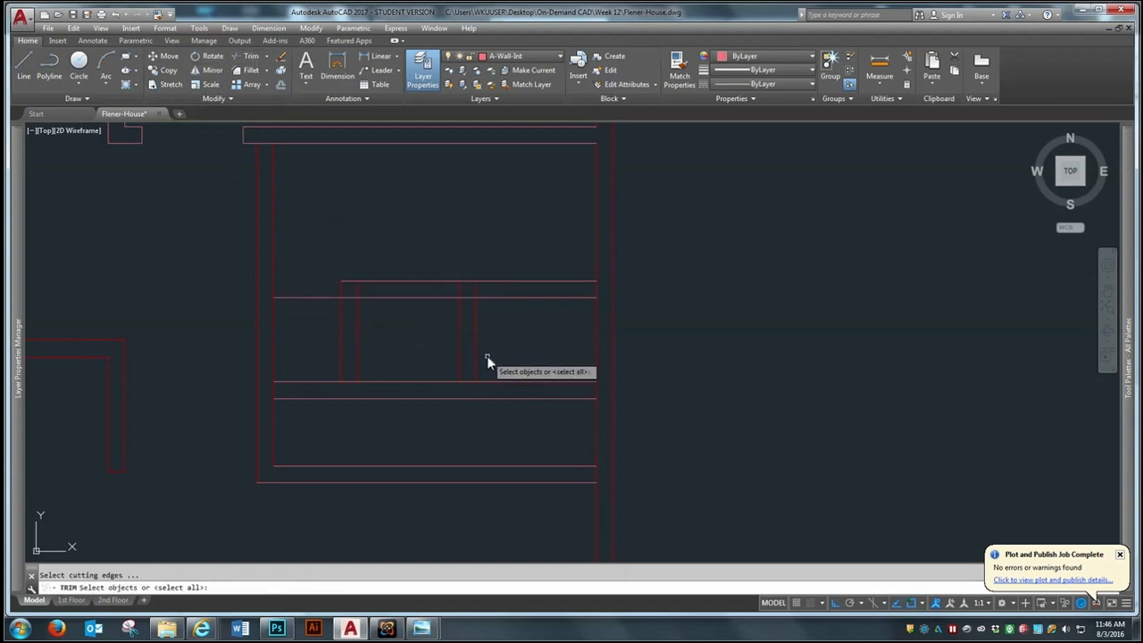
click(475, 329)
key(Return)
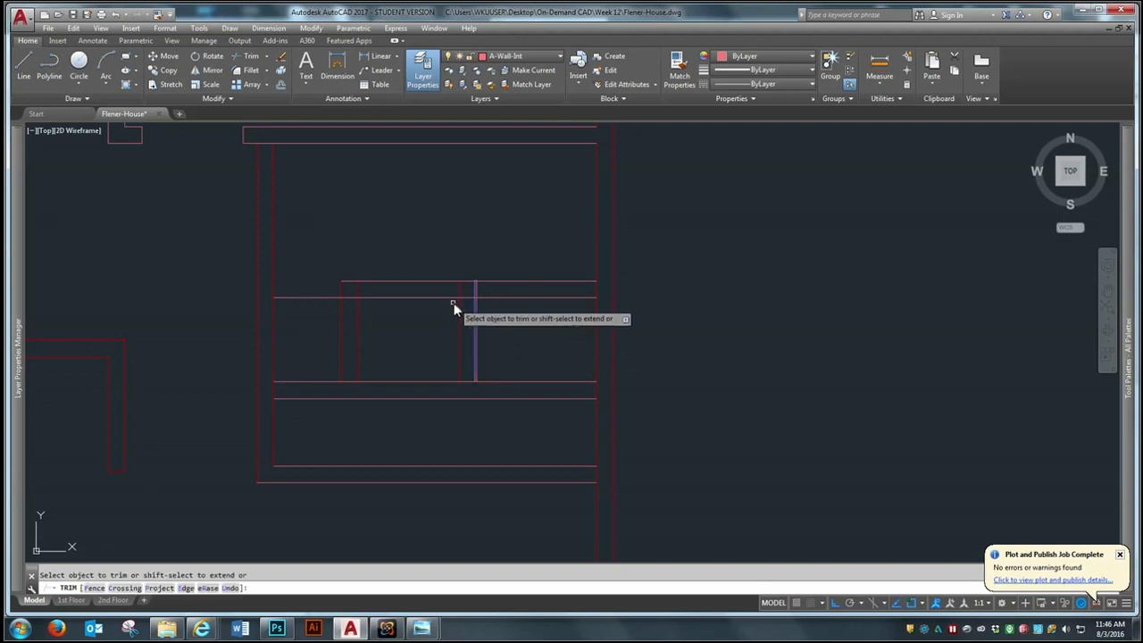
key(Return)
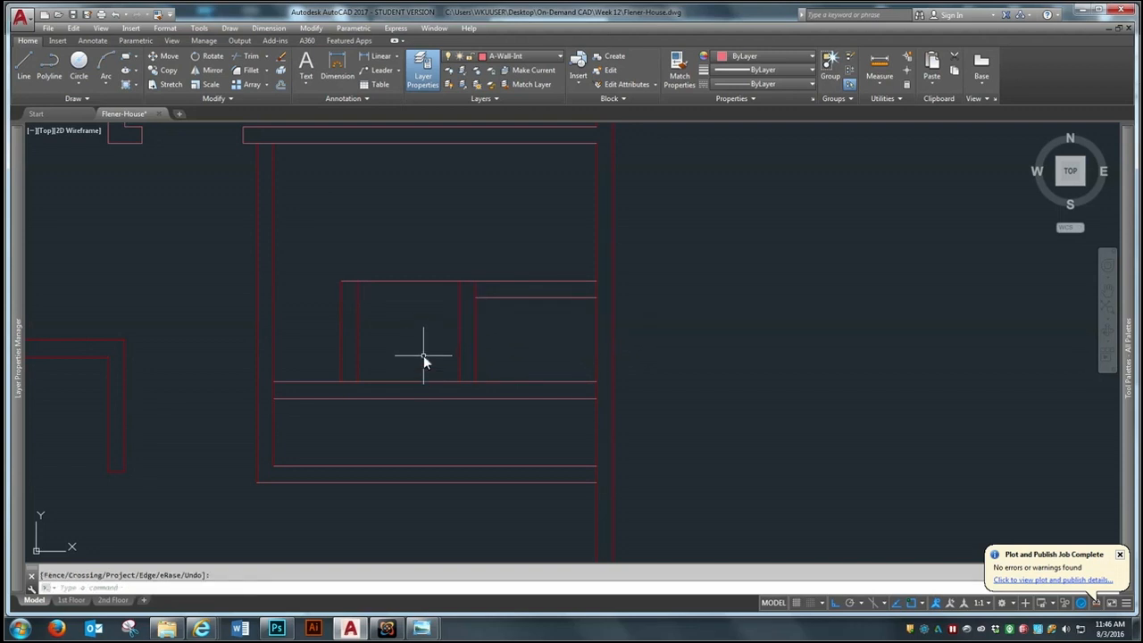
Trim the upper cross wall's north line between the first and second partitions
key(Return)
click(511, 235)
click(306, 327)
key(Return)
click(391, 282)
key(Return)
Trim the inner line of the east exterior wall where the upper, middle and bottom cross walls meet it
scroll(469, 288, down, 2)
scroll(485, 276, up, 2)
scroll(512, 279, down, 2)
key(Return)
click(647, 198)
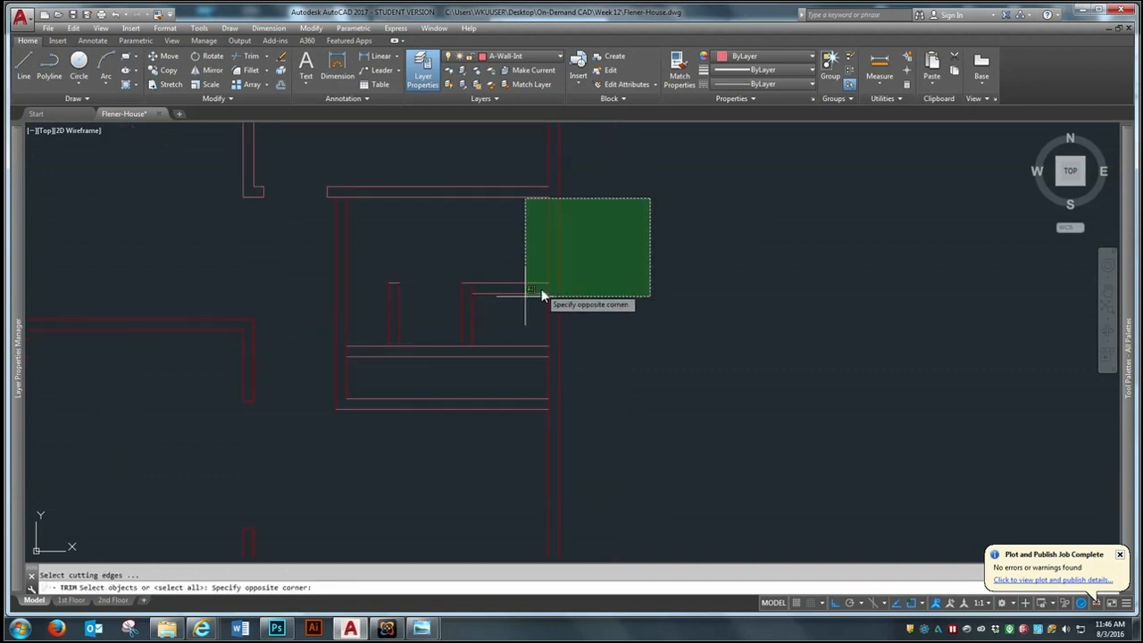
click(314, 439)
key(Return)
scroll(486, 330, up, 2)
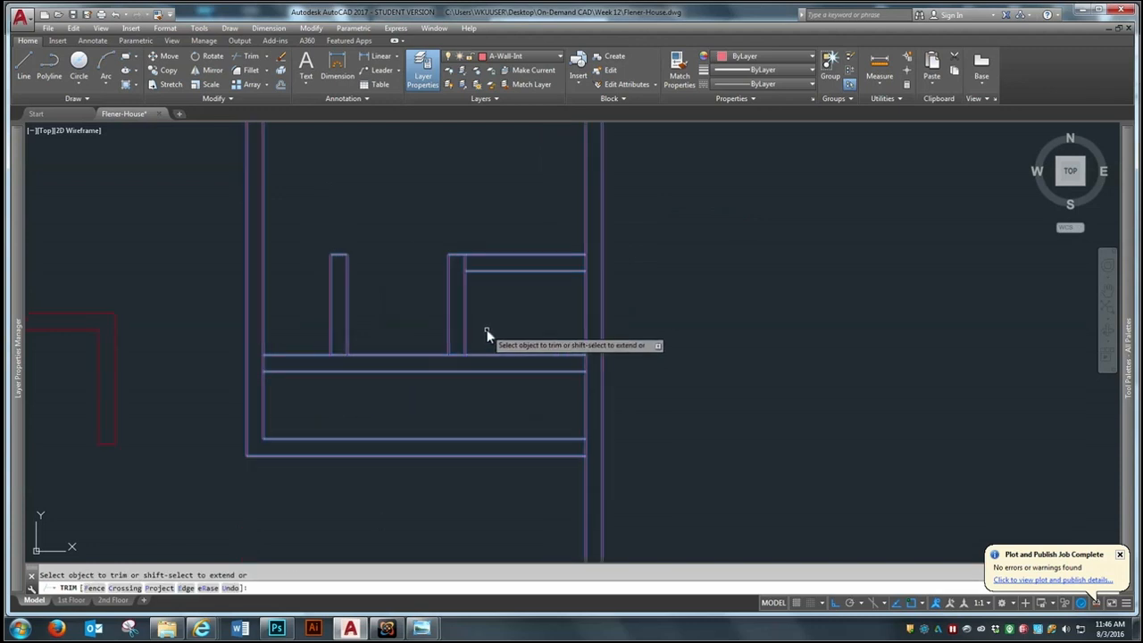
click(583, 262)
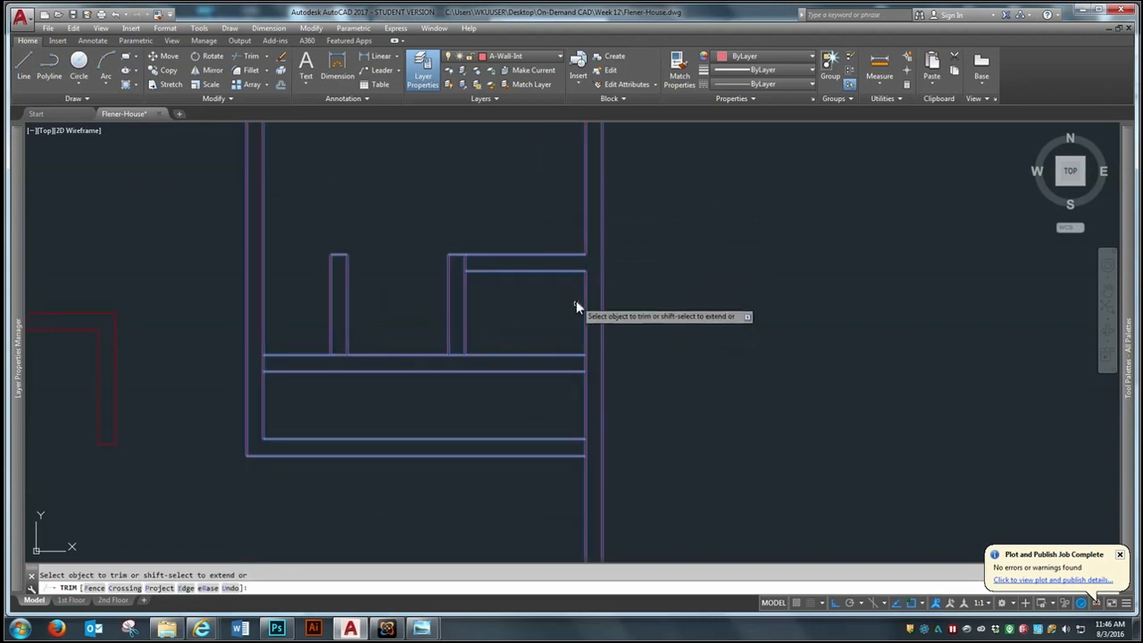
click(585, 361)
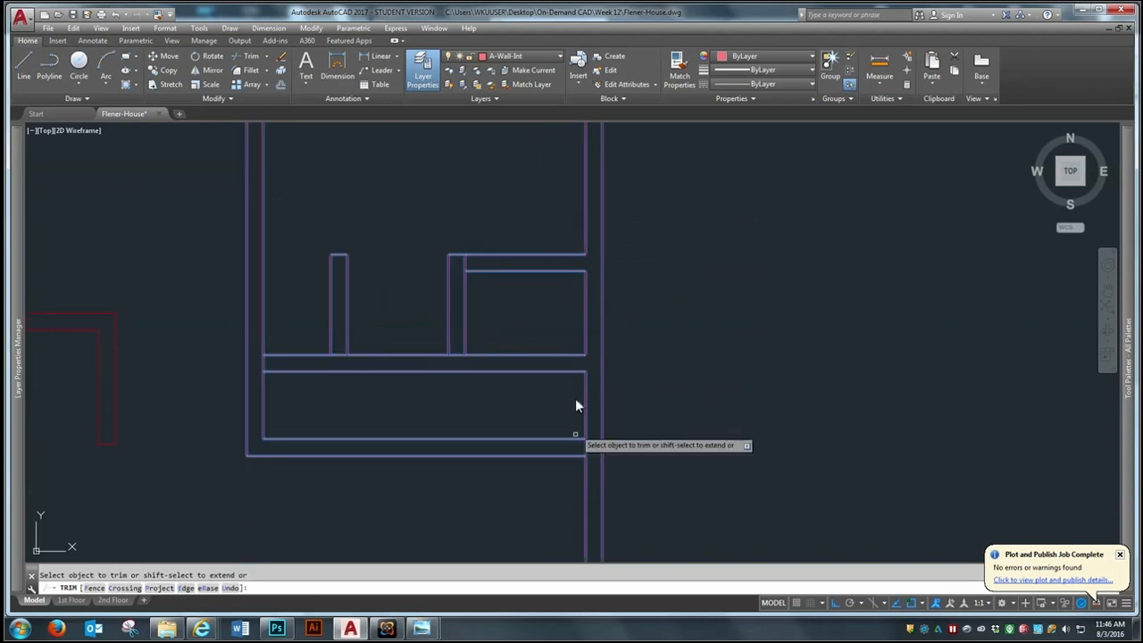
click(584, 448)
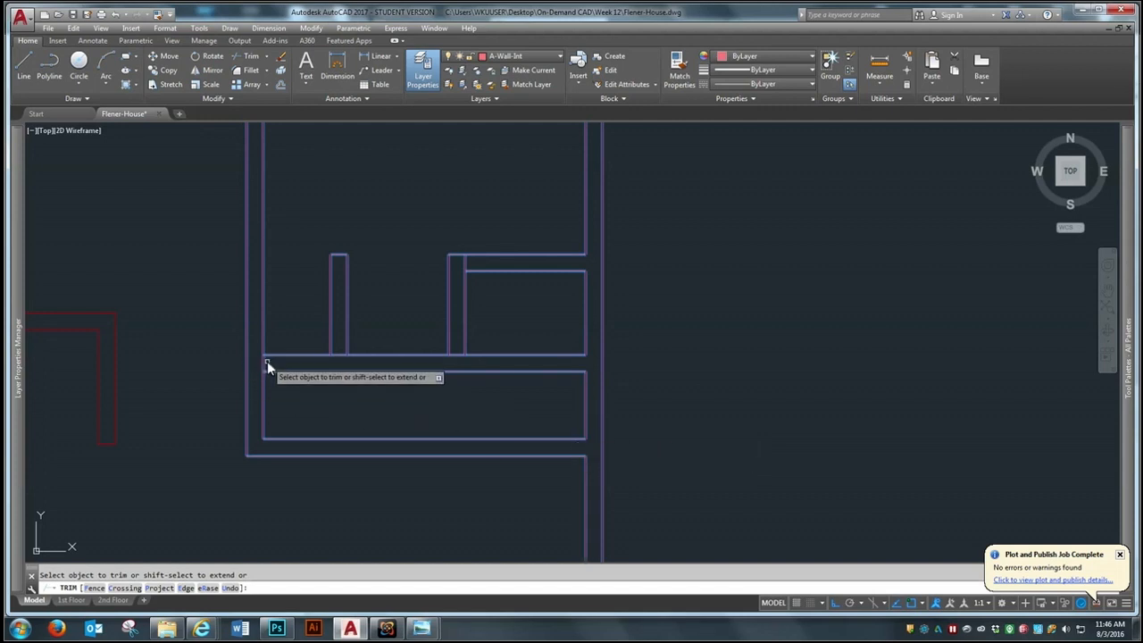
Trim the middle cross wall's junctions with the two partitions and the west vertical wall
click(339, 353)
click(337, 363)
click(459, 356)
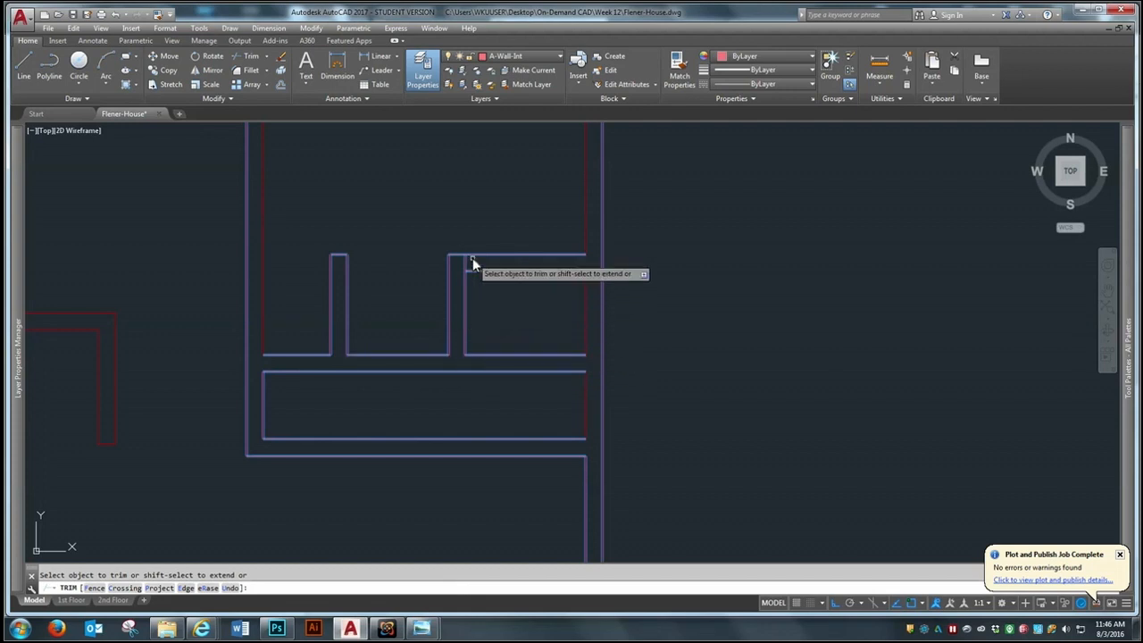
key(Return)
Trim the stub of the second partition's east line inside its corner with the upper cross wall
click(466, 303)
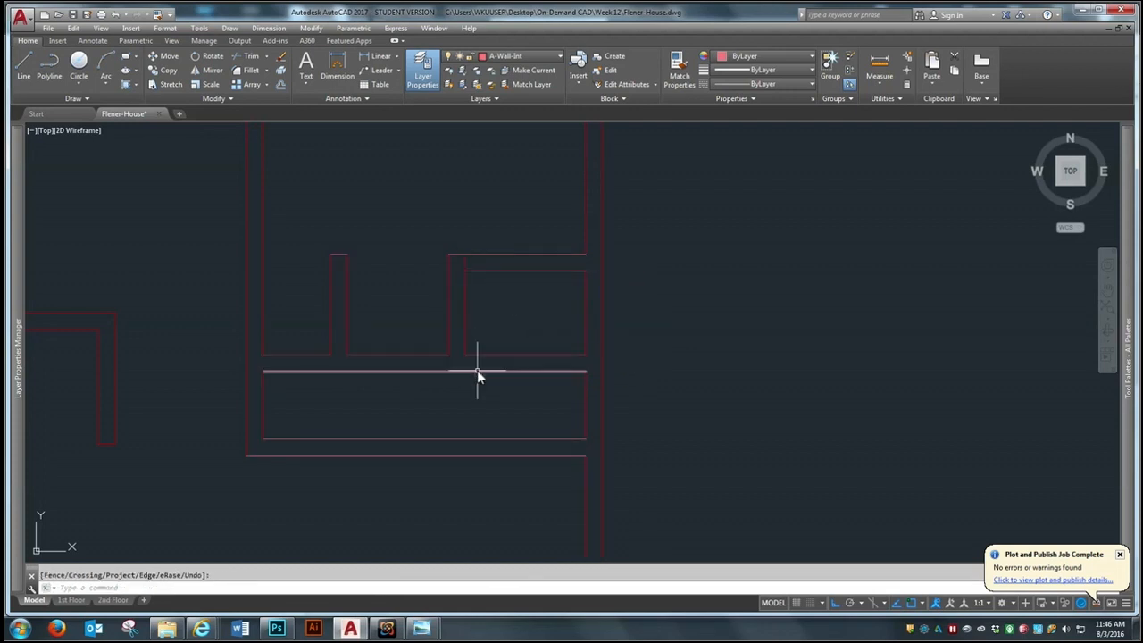
scroll(475, 312, up, 2)
key(Return)
click(511, 180)
click(408, 316)
key(Return)
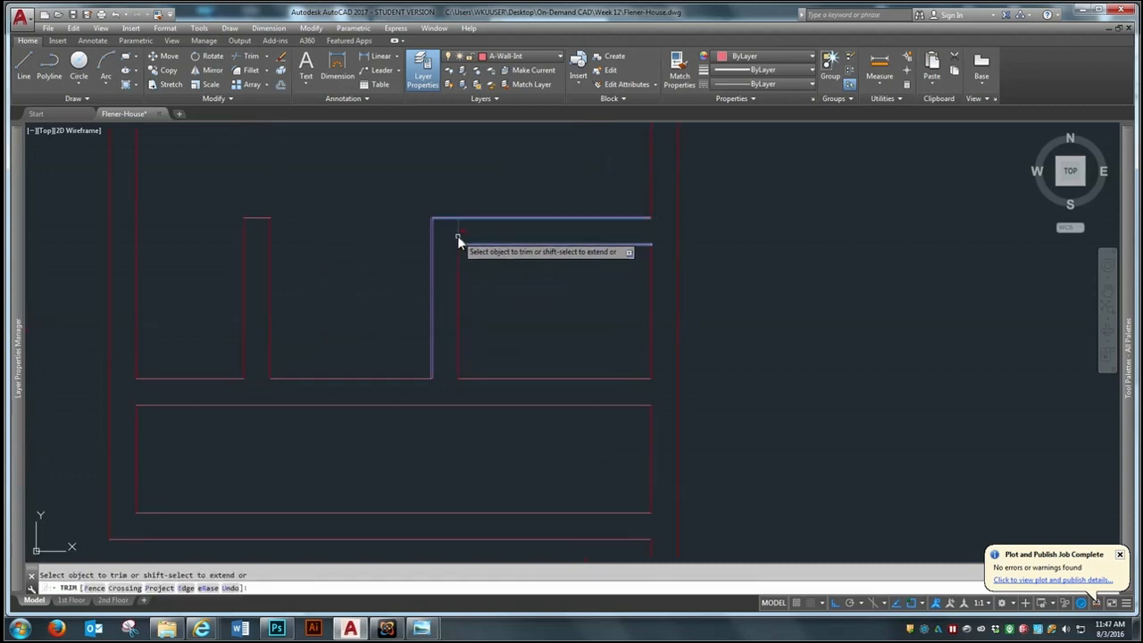
key(Escape)
scroll(319, 355, down, 4)
key(Return)
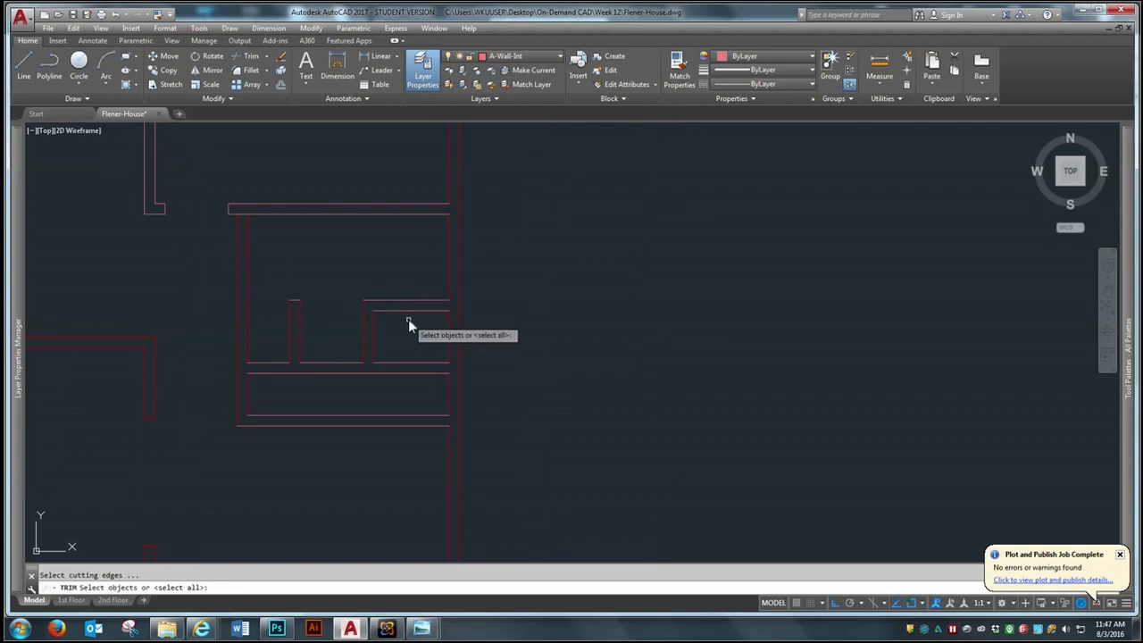
scroll(408, 319, up, 2)
key(Return)
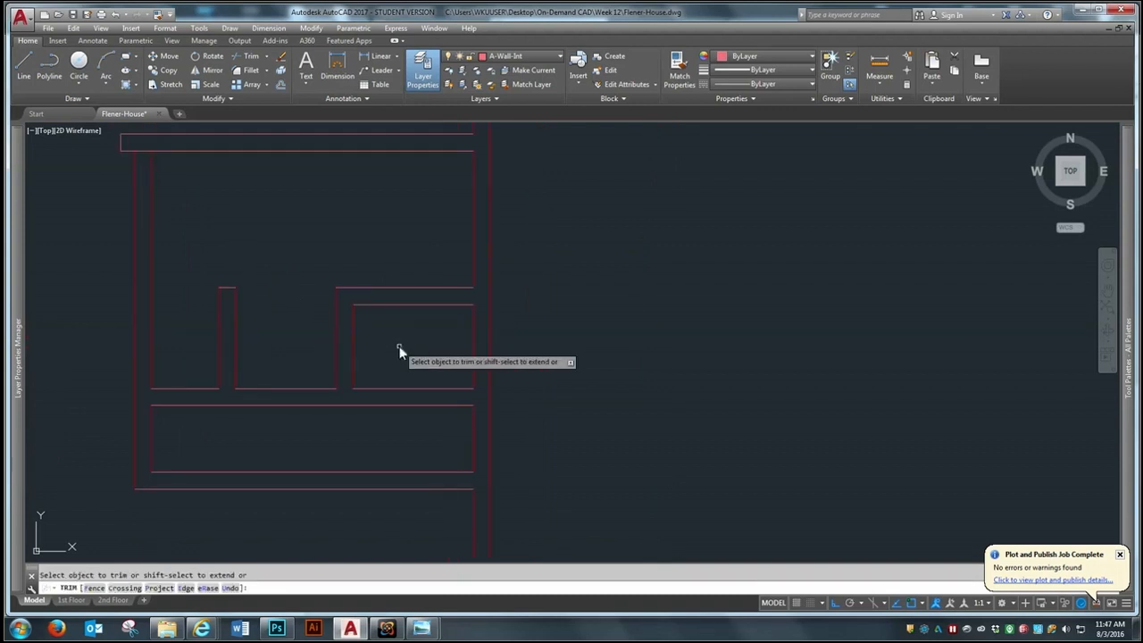
key(Escape)
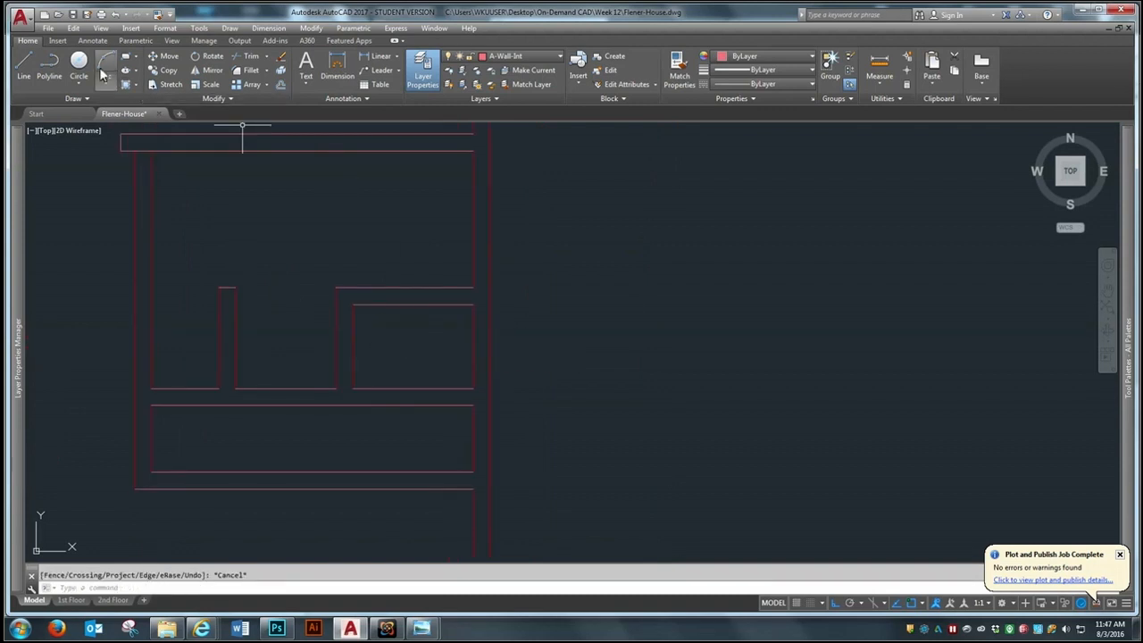
Draw a short line across the upper cross wall at the midpoint of the small closet's north side
click(27, 60)
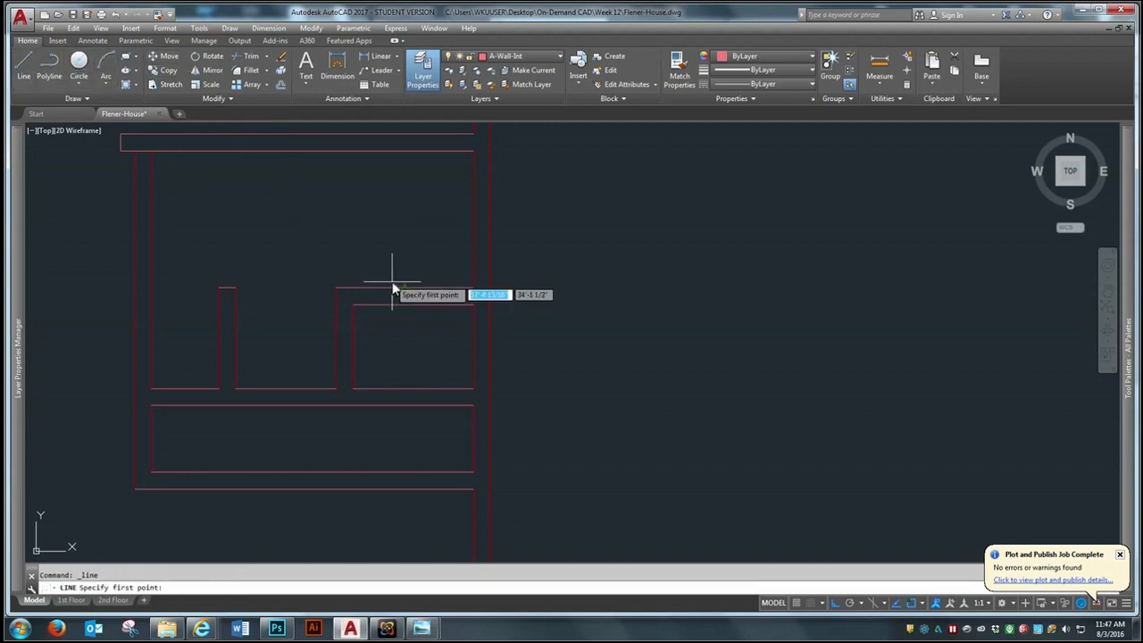
click(413, 305)
click(413, 287)
key(Return)
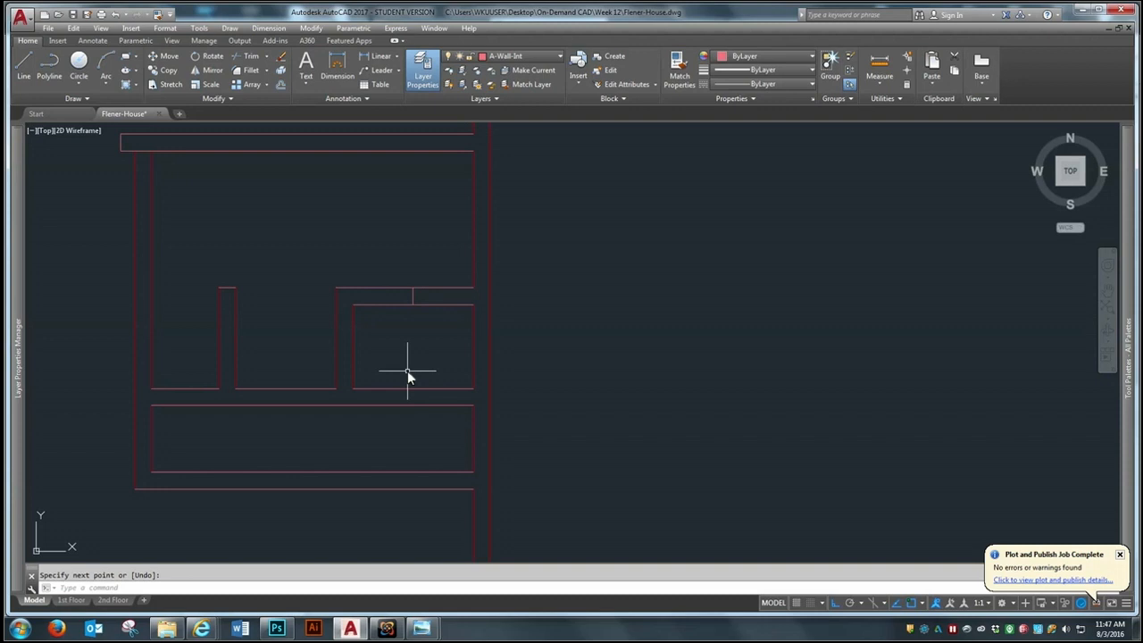
Offset the short midpoint line 18" to the west and to the east to mark the closet door opening
text(o)
key(Return)
text(18)
key(Return)
click(413, 294)
click(406, 293)
click(411, 294)
click(436, 271)
click(403, 323)
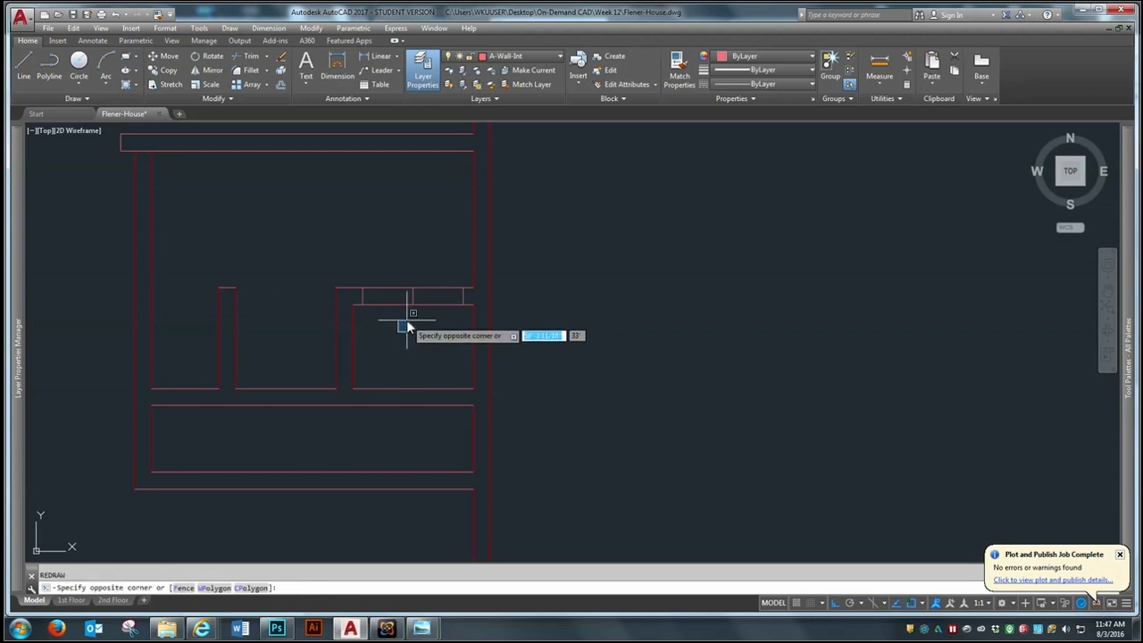
key(Escape)
Erase the short midpoint line between the two door-jamb lines
text(e)
key(Return)
click(401, 350)
click(421, 288)
key(Return)
Trim the two cross wall lines between the jamb lines to open the closet doorway
click(242, 57)
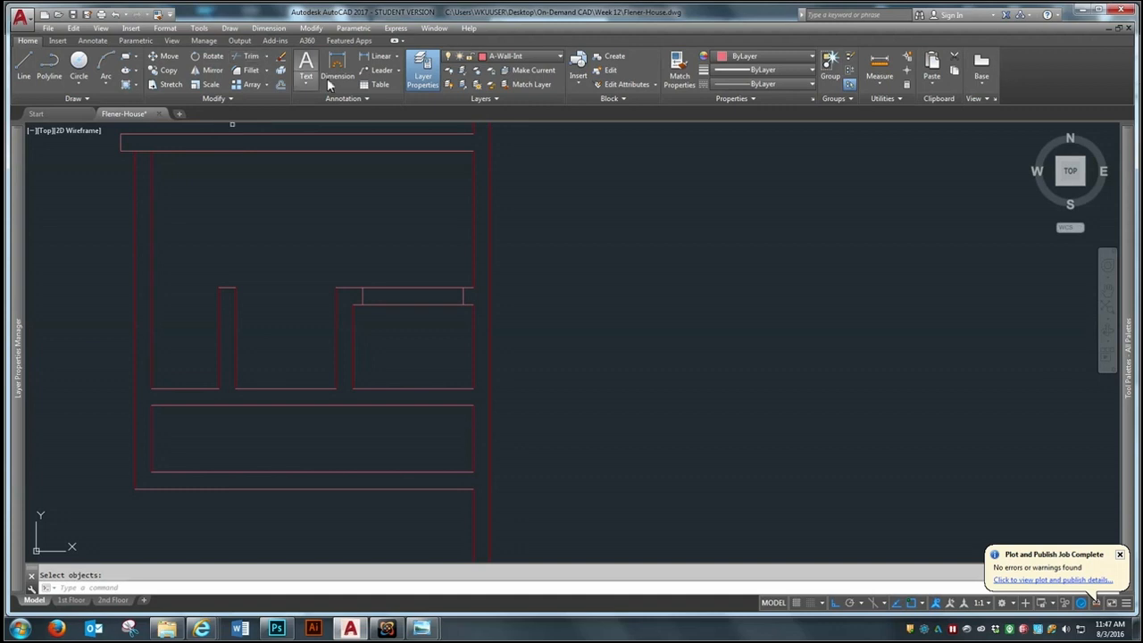
click(595, 205)
click(468, 277)
key(Return)
click(420, 263)
click(397, 319)
key(Return)
scroll(530, 378, down, 3)
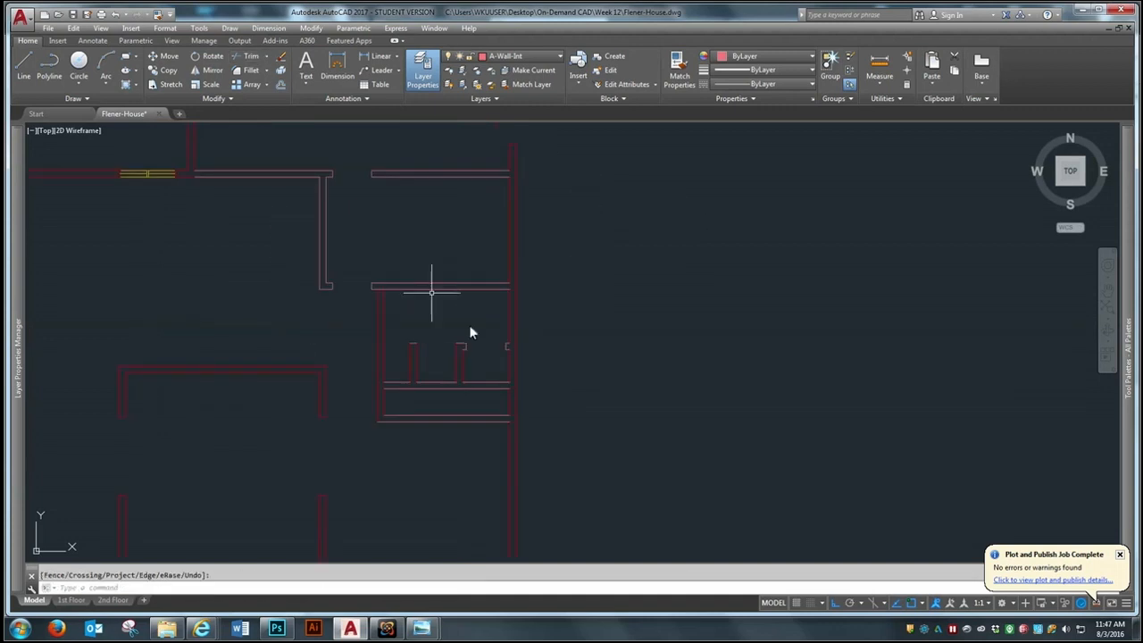
Match the properties of the horizontal interior wall north of the closets onto all the new closet wall lines
click(158, 15)
click(416, 288)
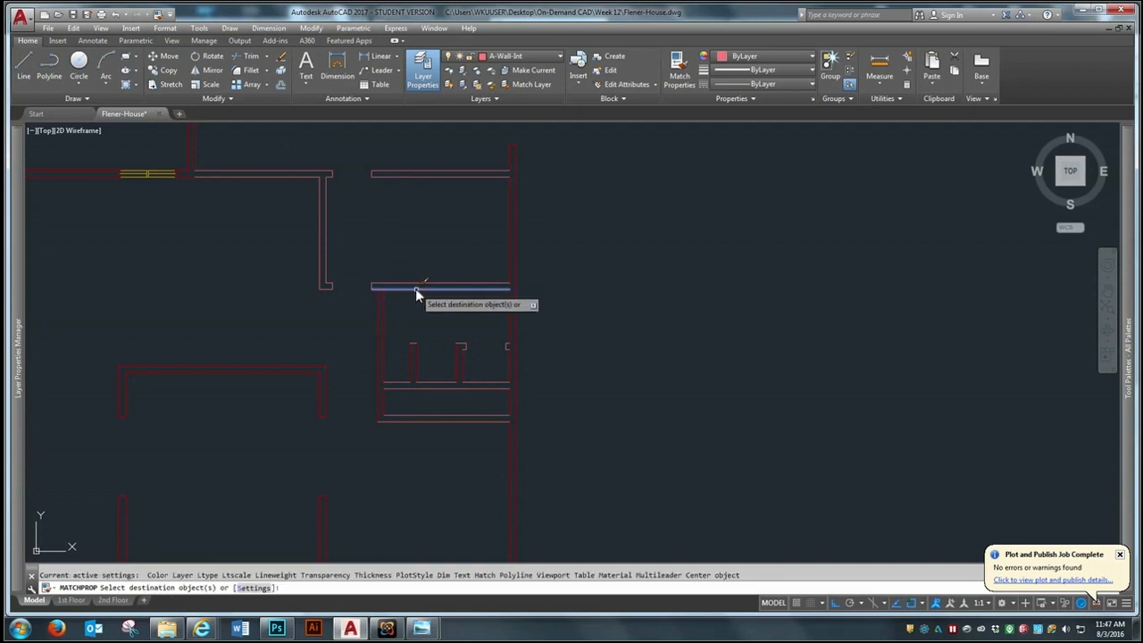
click(489, 256)
click(367, 448)
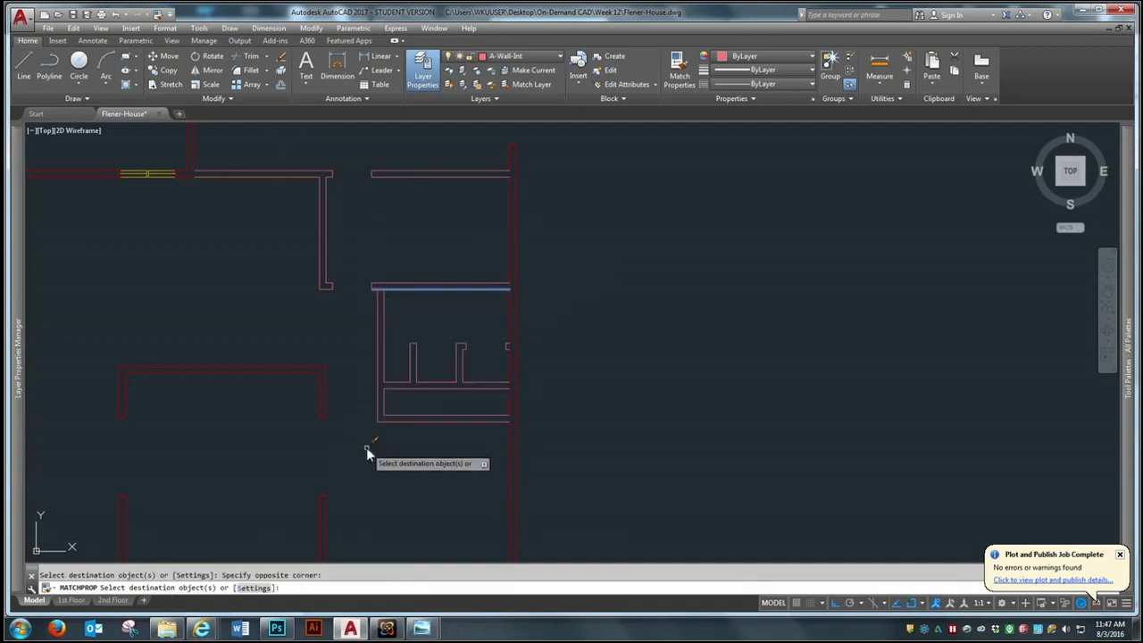
key(Return)
scroll(388, 291, up, 4)
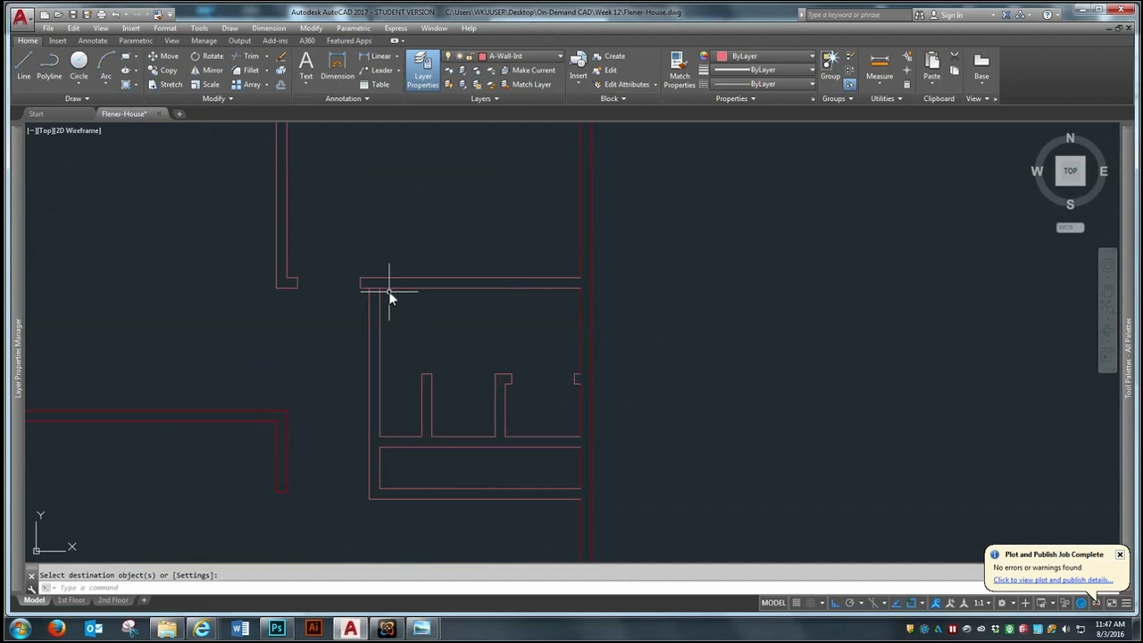
text(tr)
key(Return)
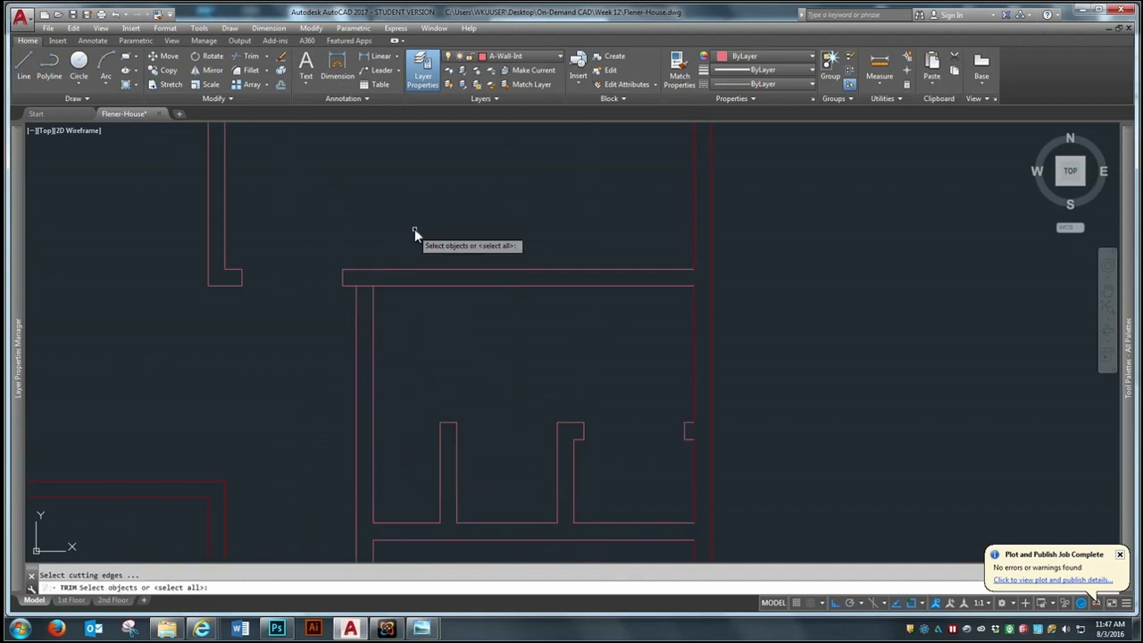
key(Return)
key(Return)
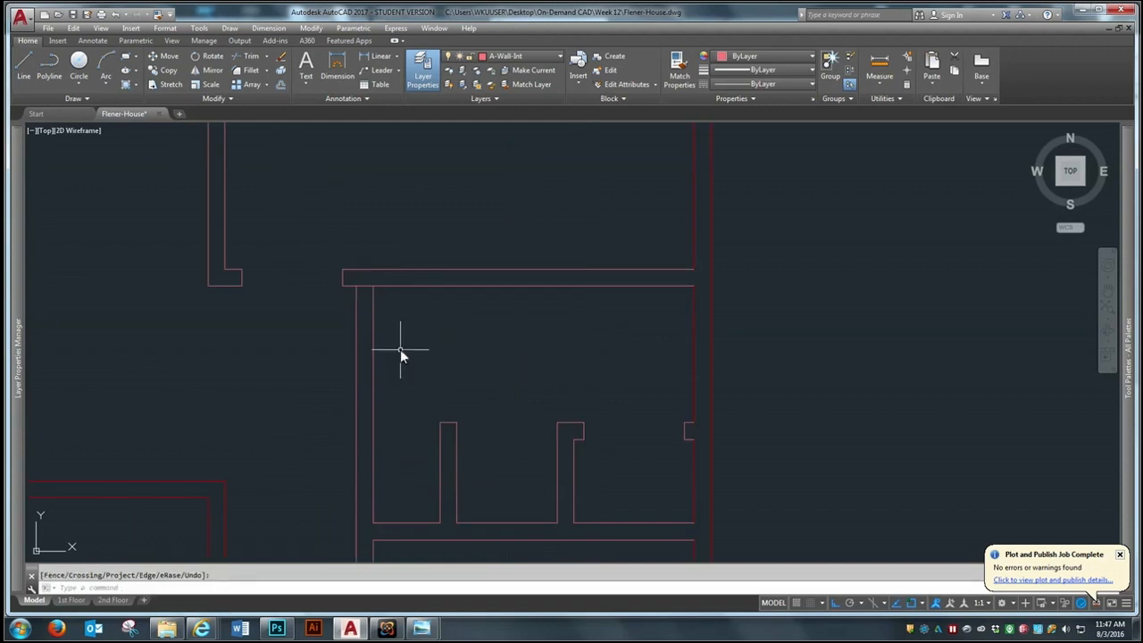
Offset the south line of the horizontal wall north of the closets 6" to the south
click(280, 84)
text(6)
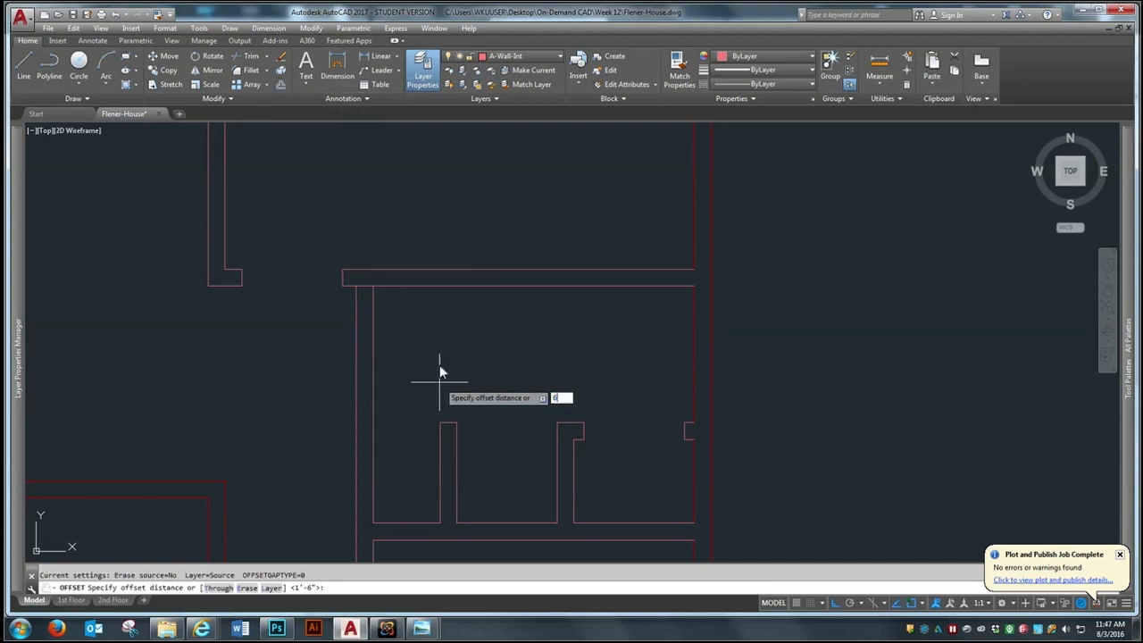
key(Return)
click(435, 286)
click(423, 354)
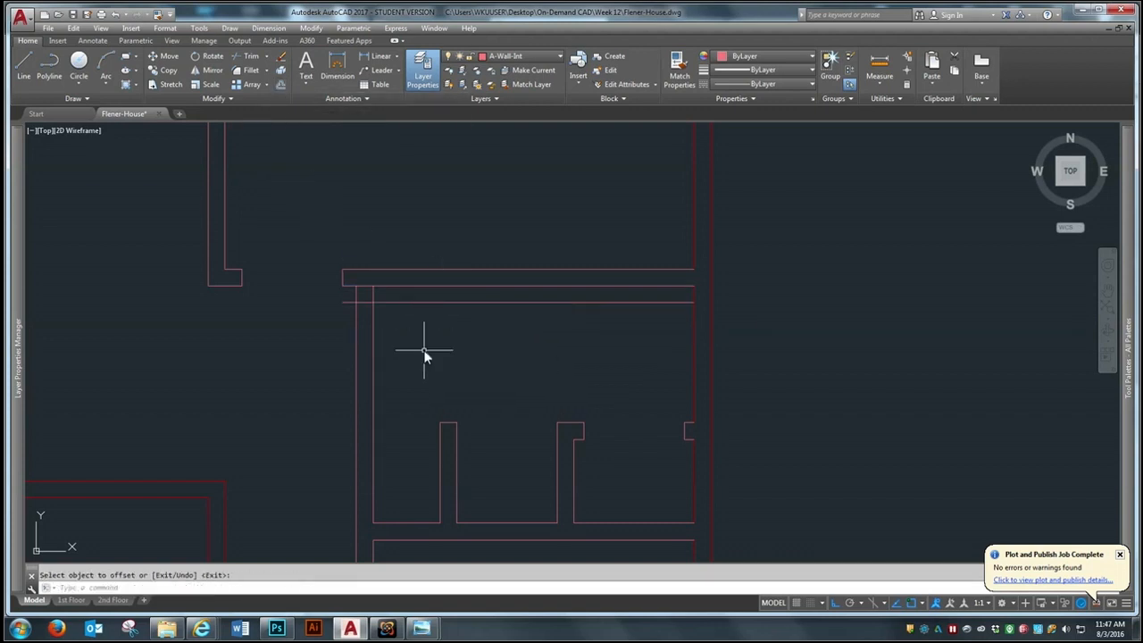
key(Return)
key(Return)
Offset the new horizontal line 36" to the south to mark the other side of the door opening
text(36)
key(Return)
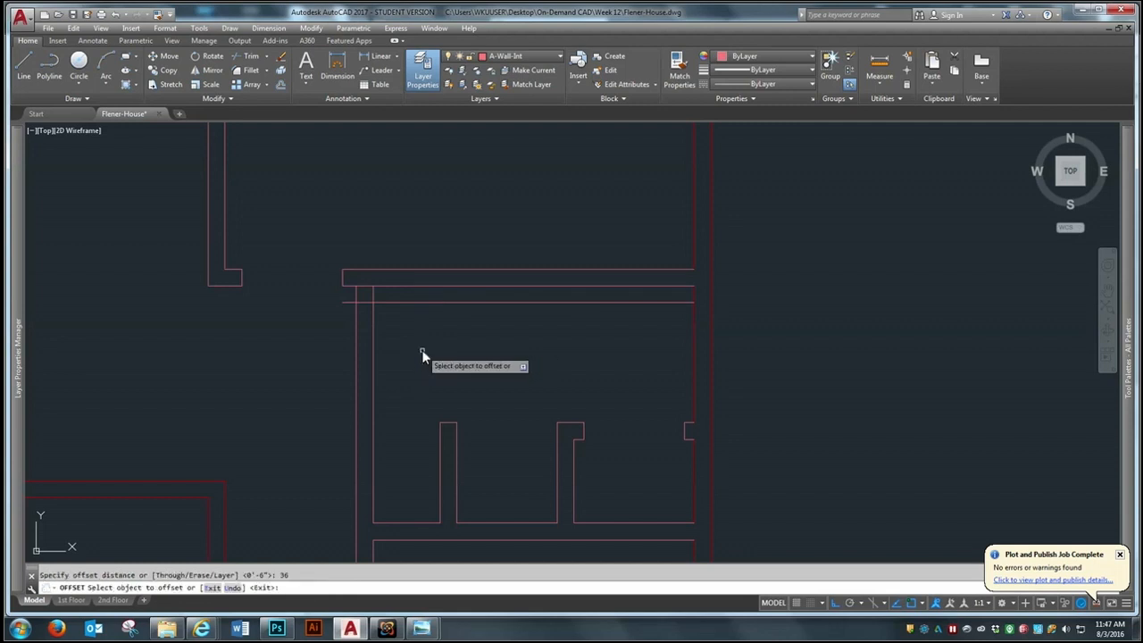
click(415, 303)
click(409, 357)
key(Return)
Trim both offset lines on either side of the vertical closet wall, leaving only jamb lines across the wall thickness
text(tr)
key(Return)
click(447, 223)
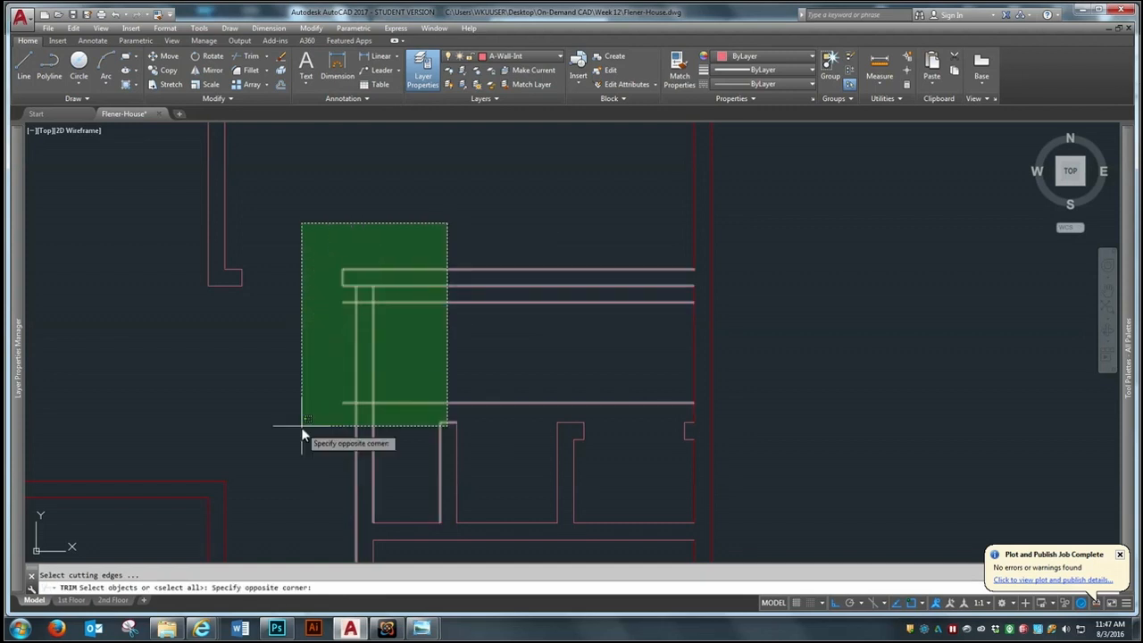
click(301, 427)
key(Return)
click(396, 295)
click(380, 407)
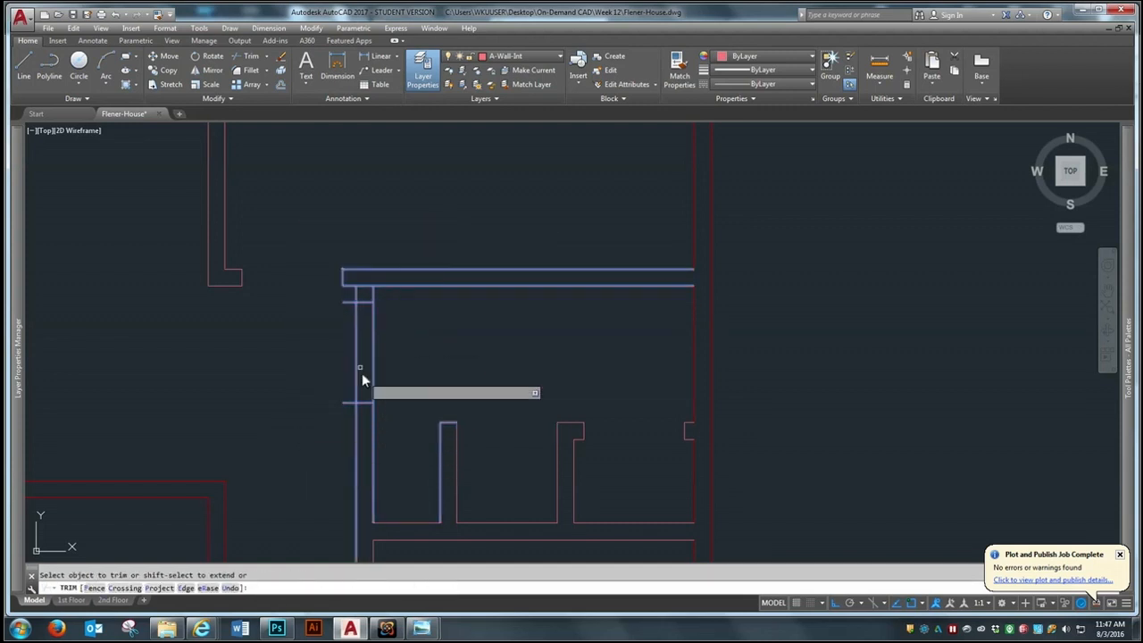
click(348, 299)
click(336, 406)
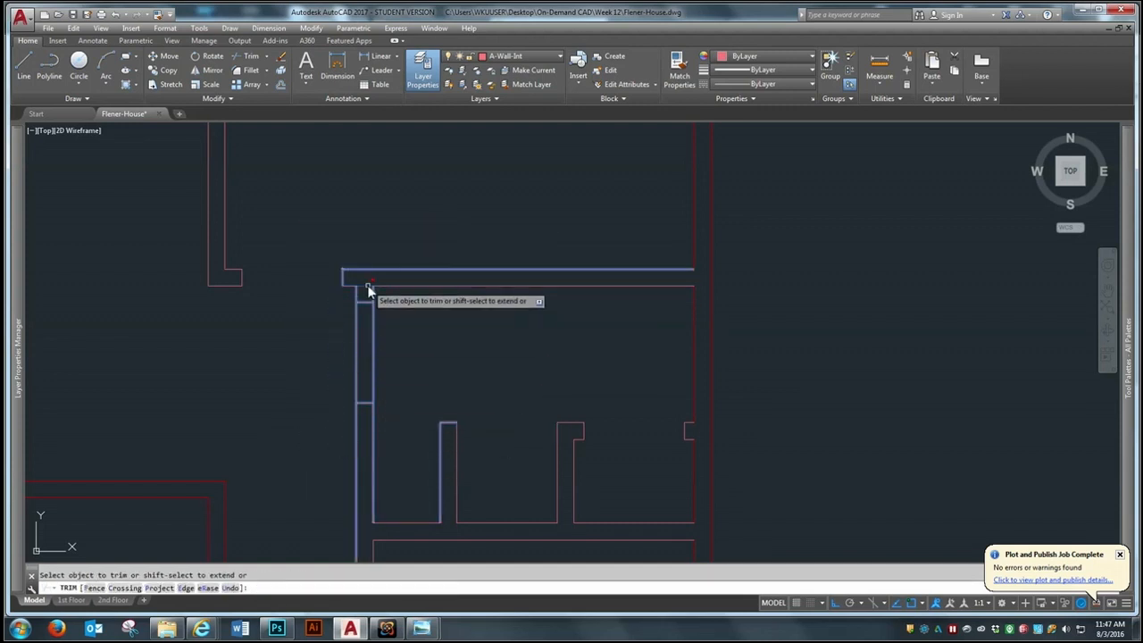
Trim the vertical closet wall's lines between the two jambs and the line across its north junction to open the doorway
click(399, 351)
click(337, 364)
key(Return)
Draw a horizontal line from the northeast corner of the central room's wall east to the closets' west wall
scroll(435, 254, down, 2)
scroll(604, 349, down, 1)
scroll(435, 403, up, 2)
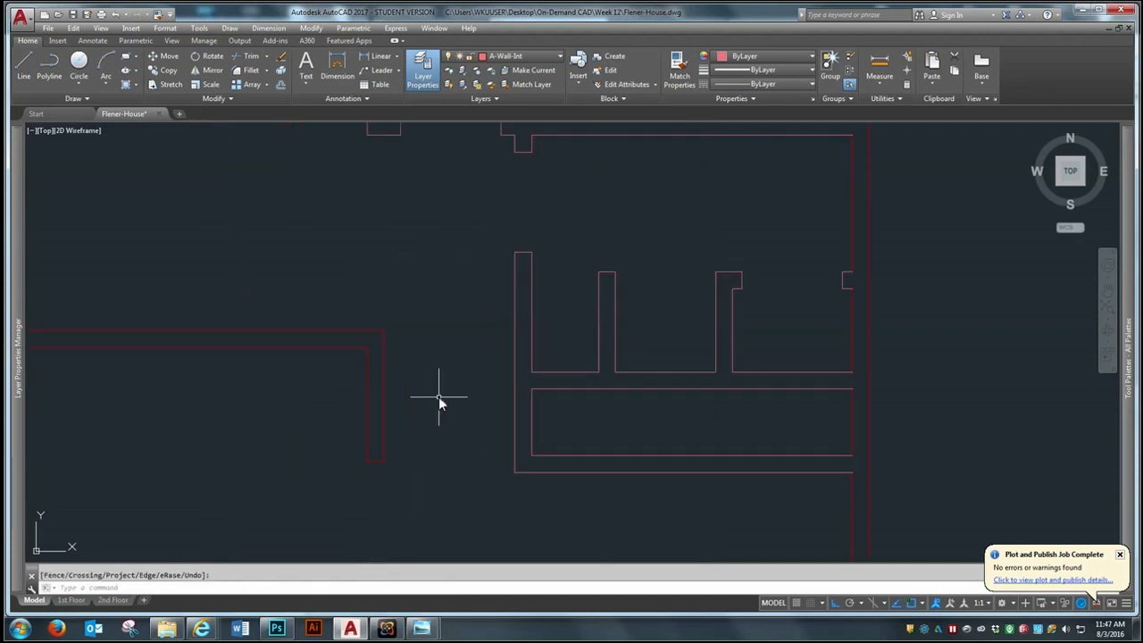
scroll(395, 334, up, 2)
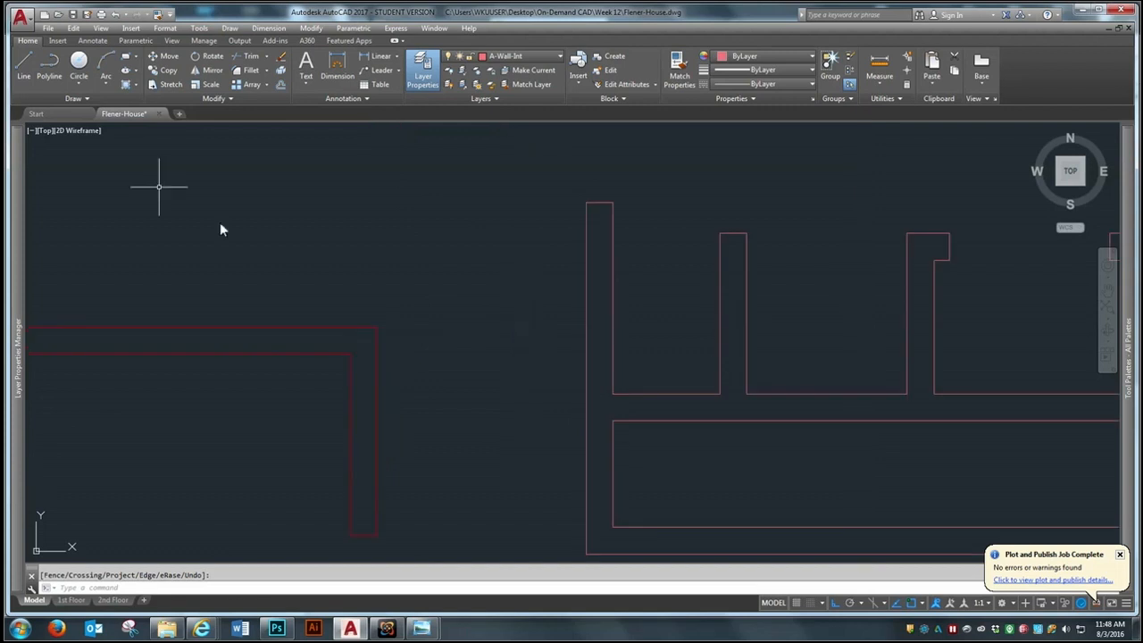
click(24, 64)
click(375, 329)
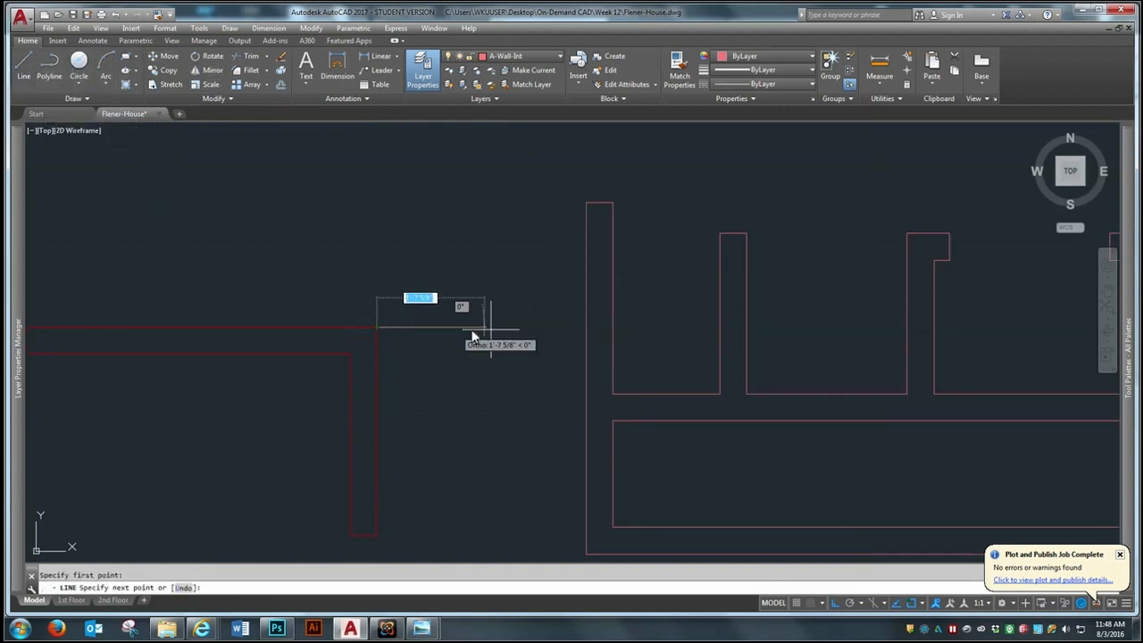
click(585, 327)
key(Return)
Offset the new horizontal connecting line 6" to the south
text(o)
key(Return)
Draw a short vertical line between the midpoints of the two connecting wall lines
key(Return)
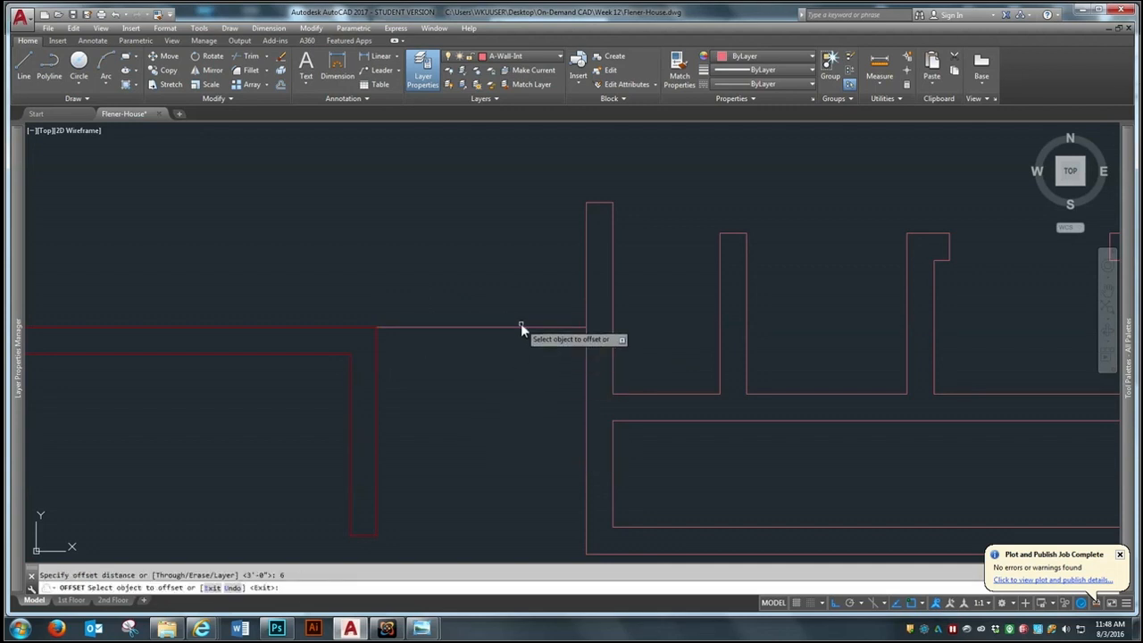
click(521, 326)
click(499, 424)
key(Escape)
text(l)
key(Return)
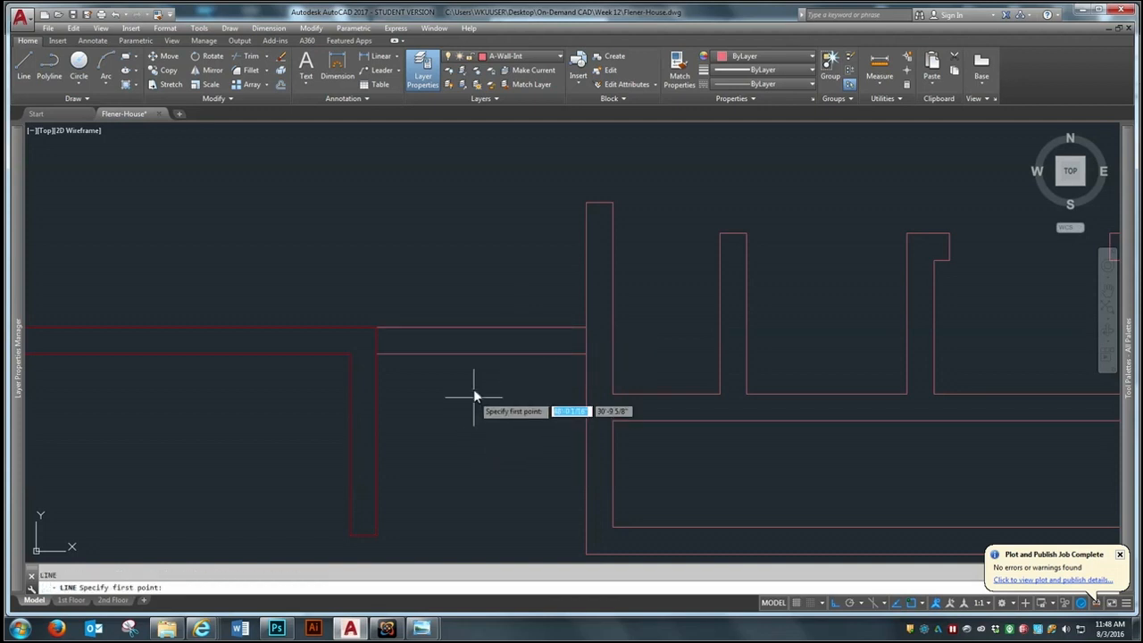
click(483, 328)
click(482, 354)
Offset the short midpoint line equally to the west and to the east to mark the door jambs of the connecting wall
key(Return)
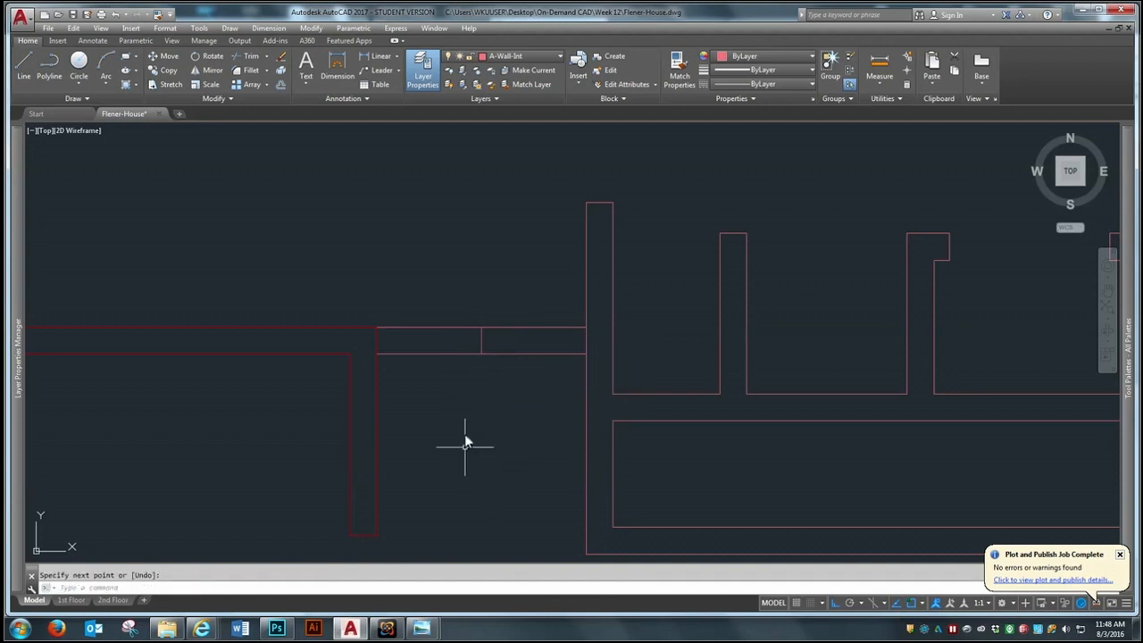
text(o)
key(Return)
text(1)
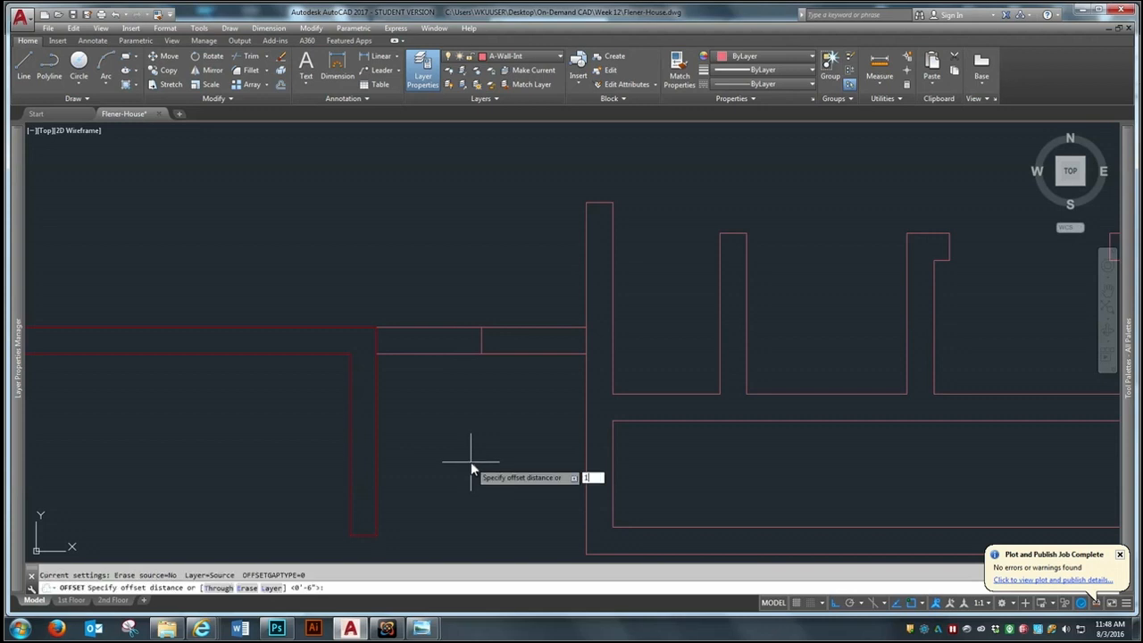
key(Return)
click(481, 340)
click(466, 339)
click(485, 338)
click(482, 340)
click(521, 305)
Erase the short midpoint line between the two jamb lines of the connecting wall
key(Return)
text(e)
key(Return)
click(460, 412)
click(514, 290)
Trim the connecting wall's lines between the jambs to open the doorway, and clear the lines crossing both stub junctions
key(Return)
text(tr)
key(Return)
click(683, 235)
click(331, 415)
key(Return)
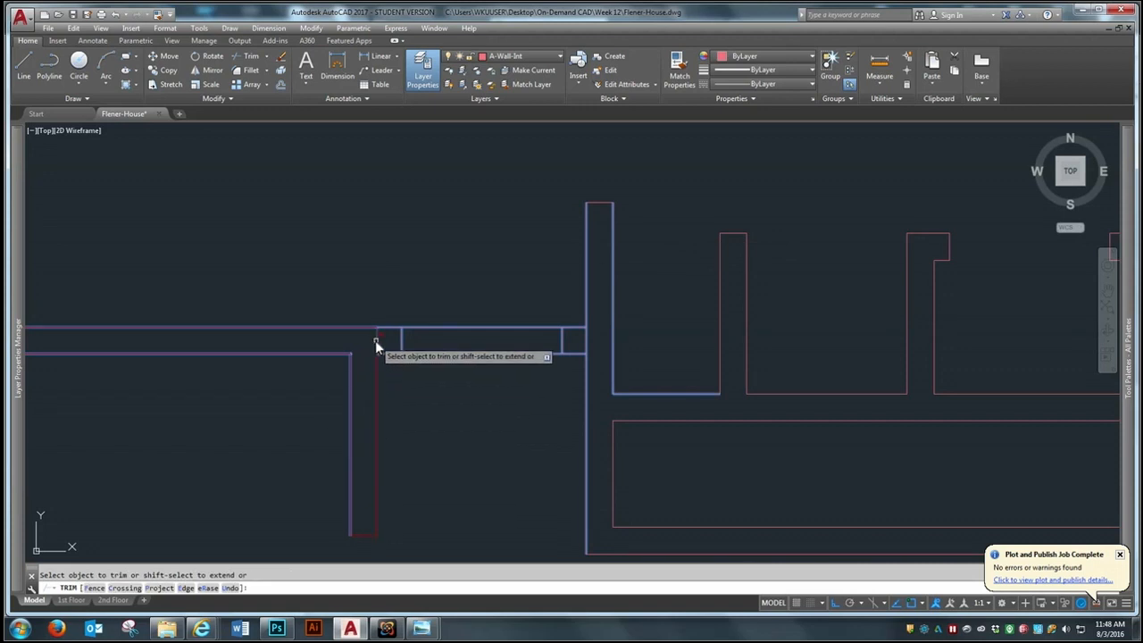
click(502, 304)
click(469, 383)
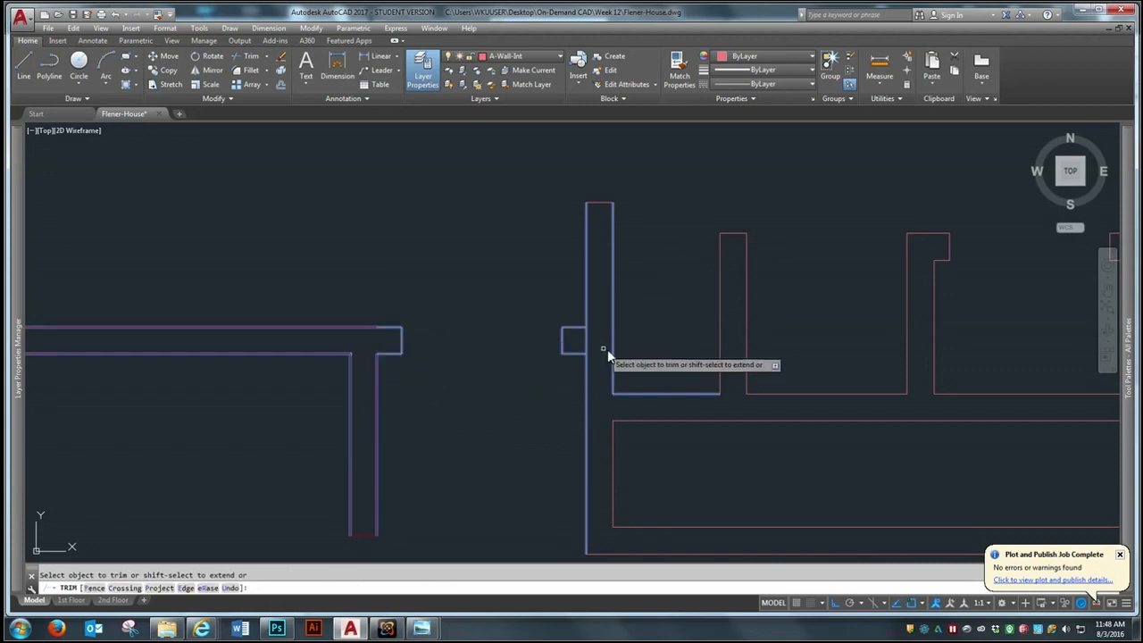
click(584, 345)
click(586, 340)
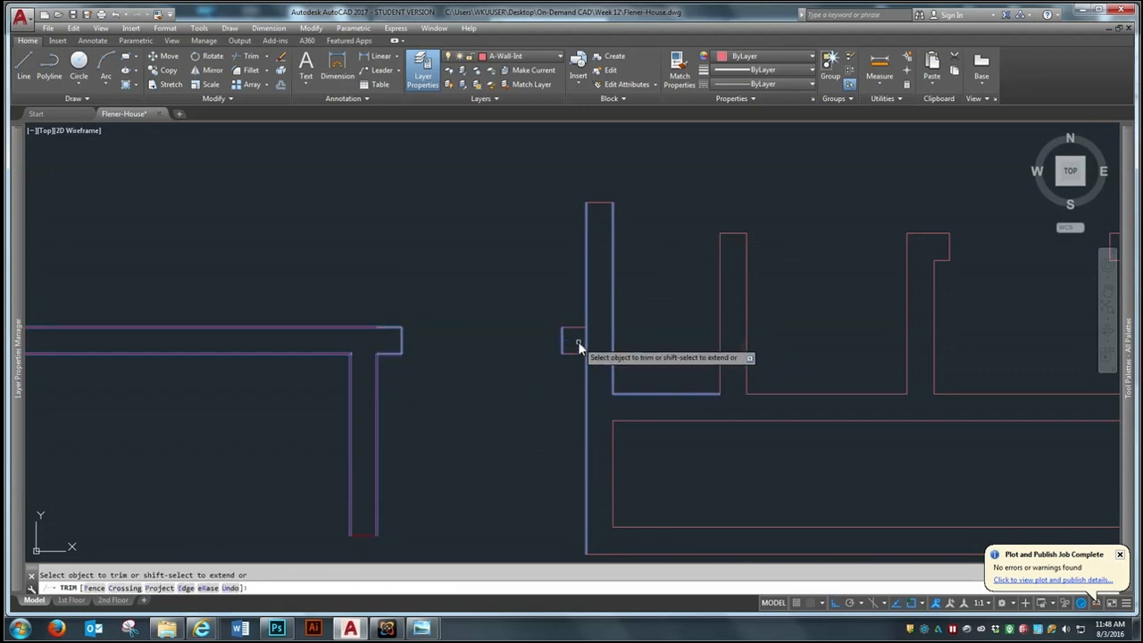
key(Return)
Examine the first-floor walls and door openings, then the long narrow closet south of the small closets
scroll(420, 294, down, 2)
scroll(414, 376, down, 3)
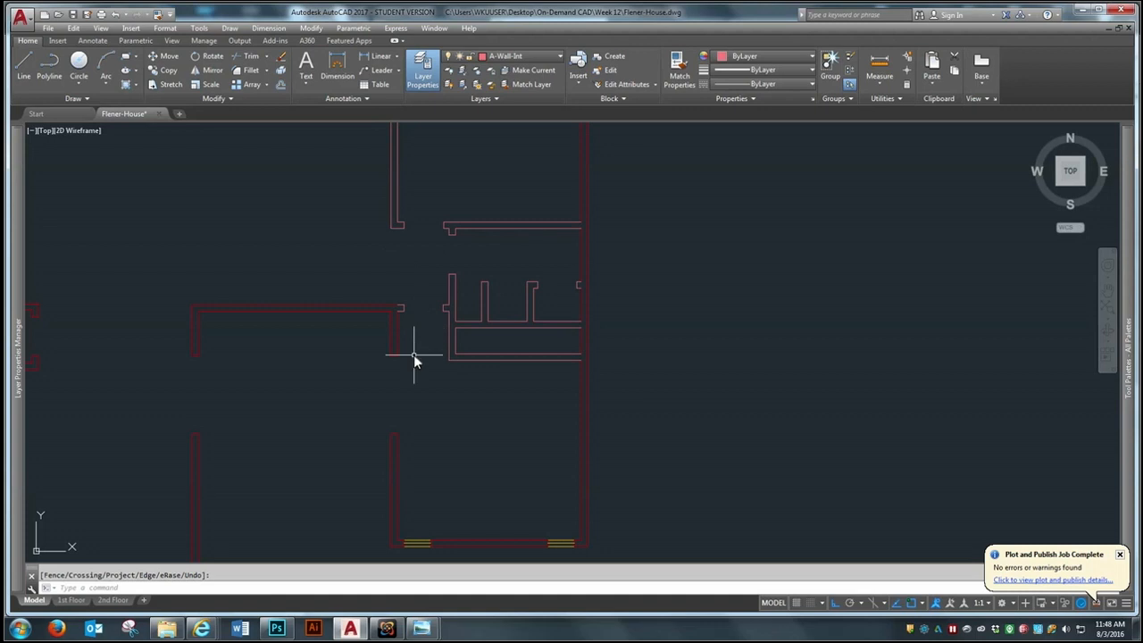
click(423, 222)
scroll(538, 405, down, 2)
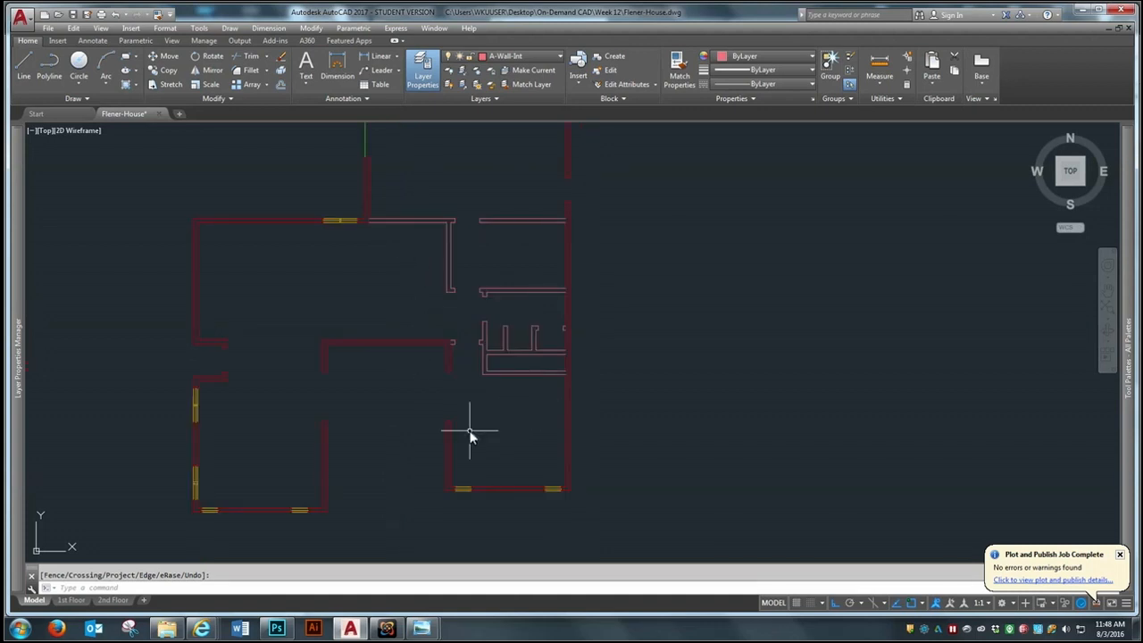
scroll(470, 436, up, 2)
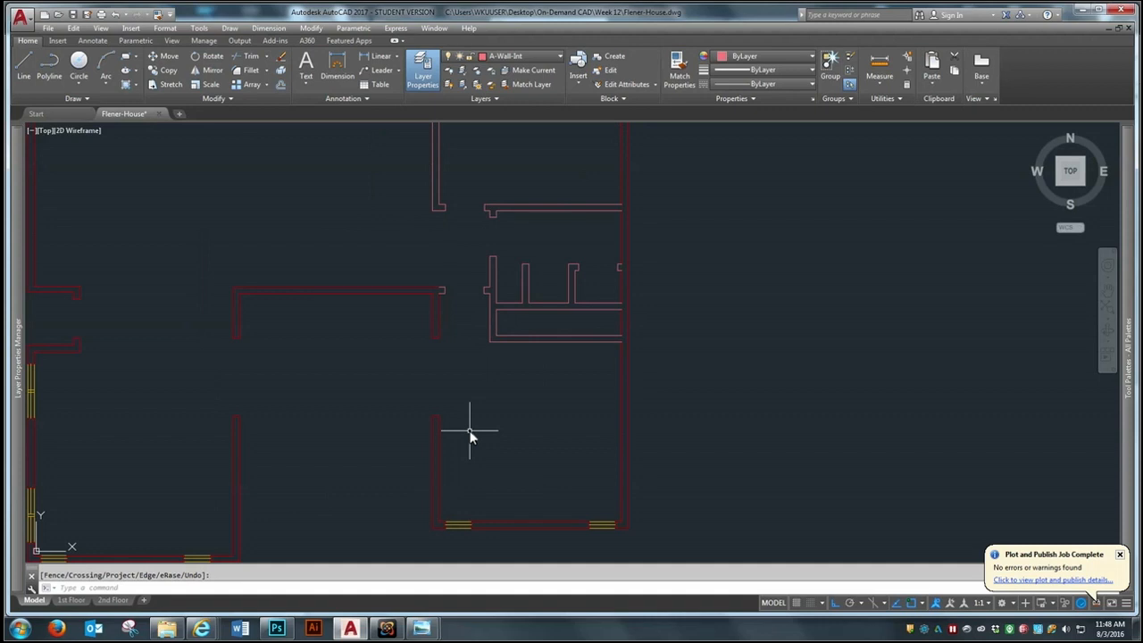
scroll(523, 375, down, 2)
scroll(523, 381, down, 1)
scroll(523, 382, up, 2)
scroll(518, 390, up, 2)
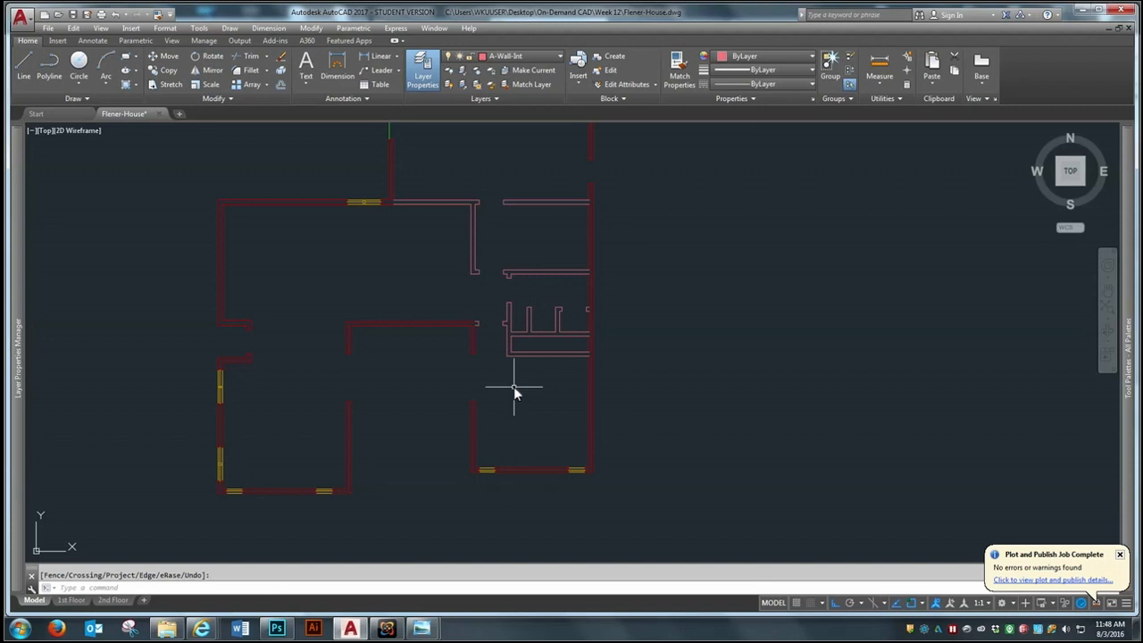
scroll(552, 304, up, 4)
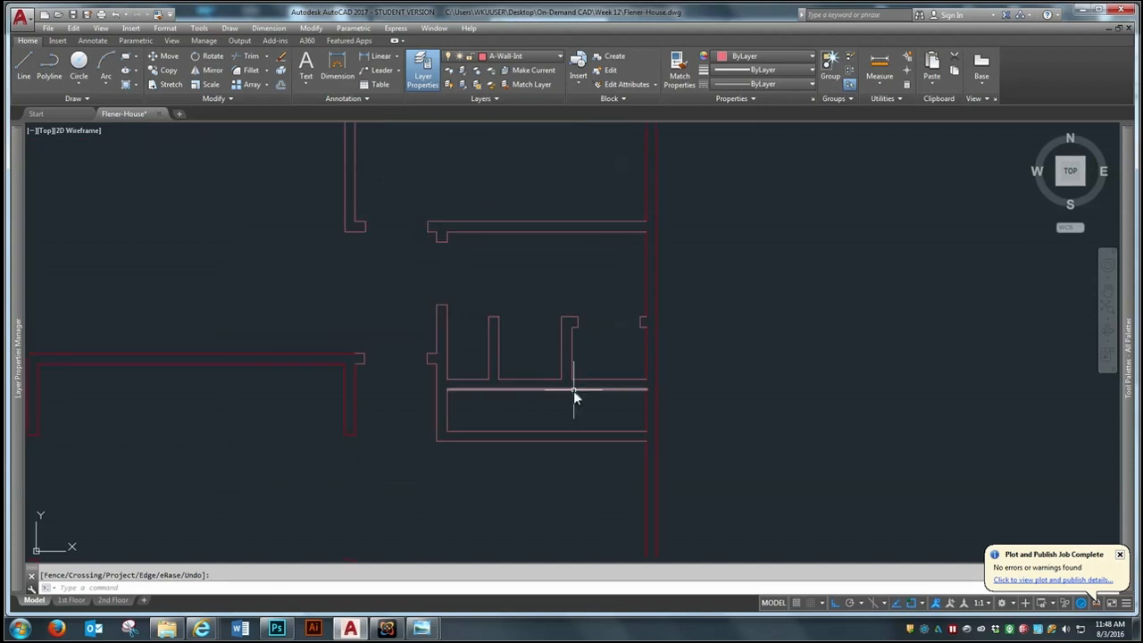
scroll(573, 390, up, 2)
scroll(660, 408, up, 2)
scroll(472, 331, down, 2)
scroll(570, 409, up, 2)
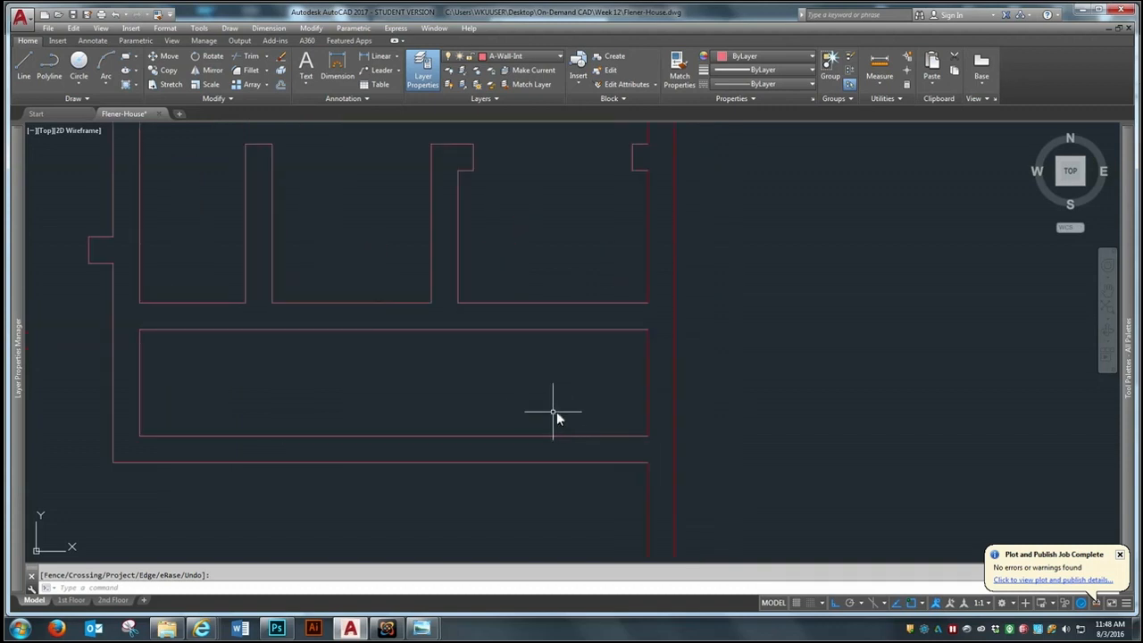
scroll(606, 425, down, 2)
scroll(481, 440, up, 2)
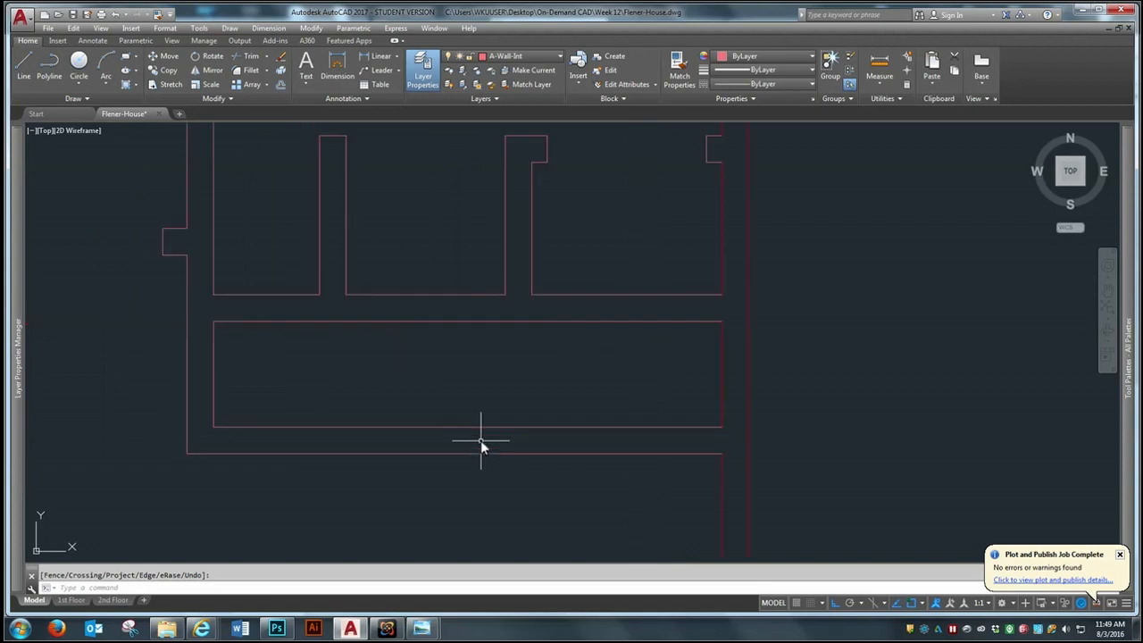
Offset the long narrow closet's west and east end lines 6" into the closet
key(Escape)
text(o)
key(Return)
text(6)
key(Return)
click(214, 343)
click(303, 397)
click(721, 379)
click(642, 388)
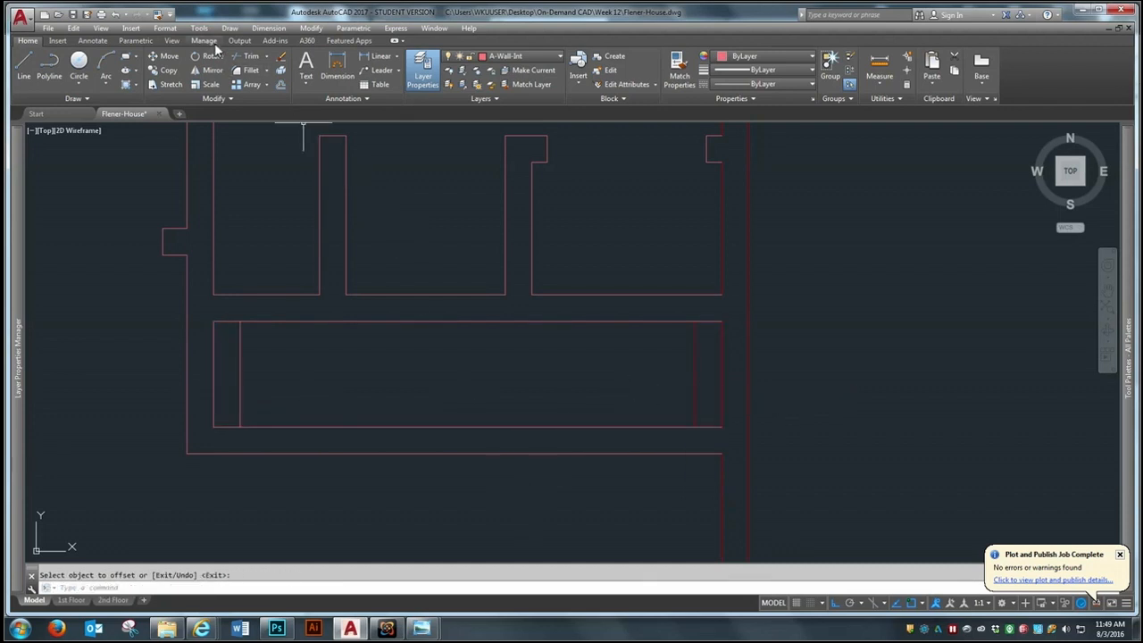
key(Escape)
Extend the two offset end lines south to the outer line of the long closet's south wall
text(ex)
key(Return)
click(528, 452)
click(513, 474)
key(Return)
click(695, 389)
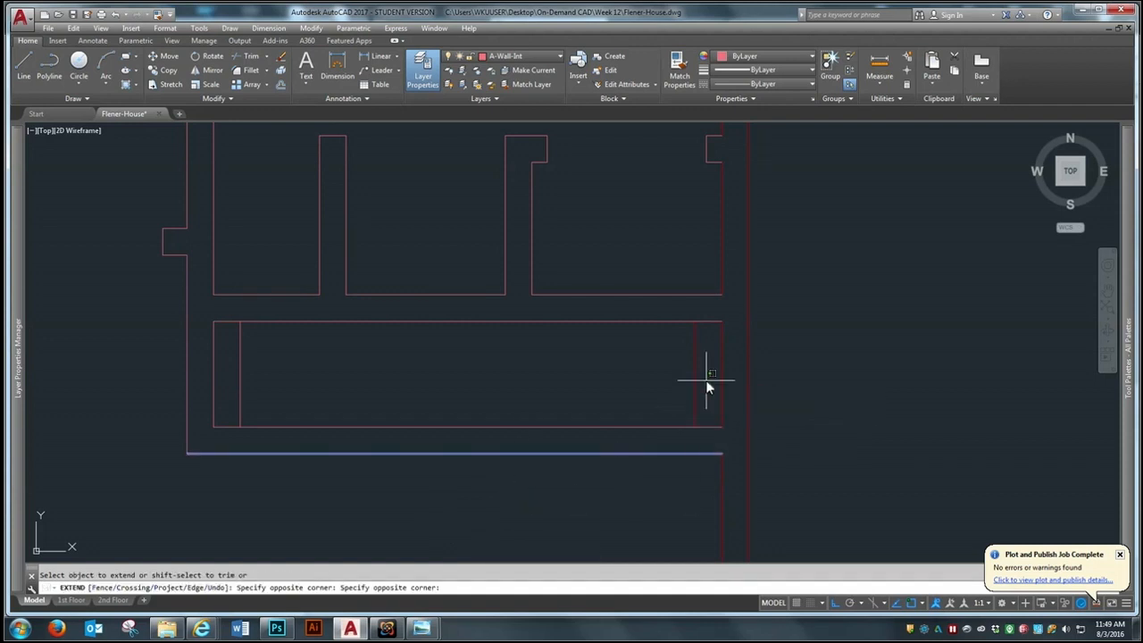
click(706, 384)
click(230, 408)
key(Escape)
Trim the parts of both offset lines inside the long closet, leaving short jamb lines within its south wall
text(tr)
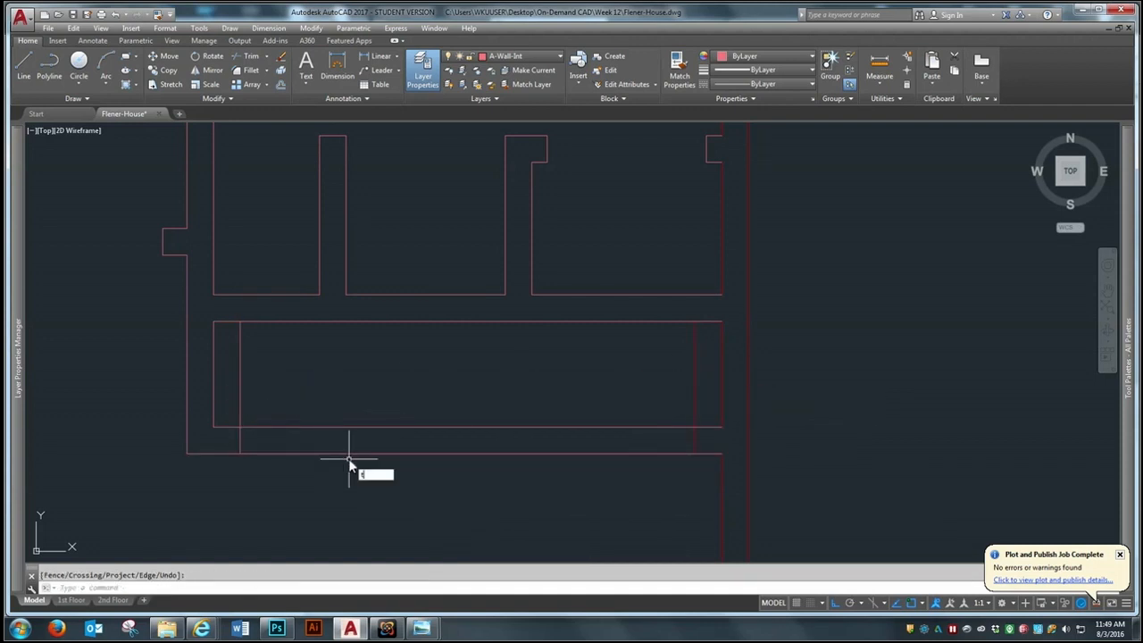
key(Return)
click(878, 332)
click(209, 513)
key(Return)
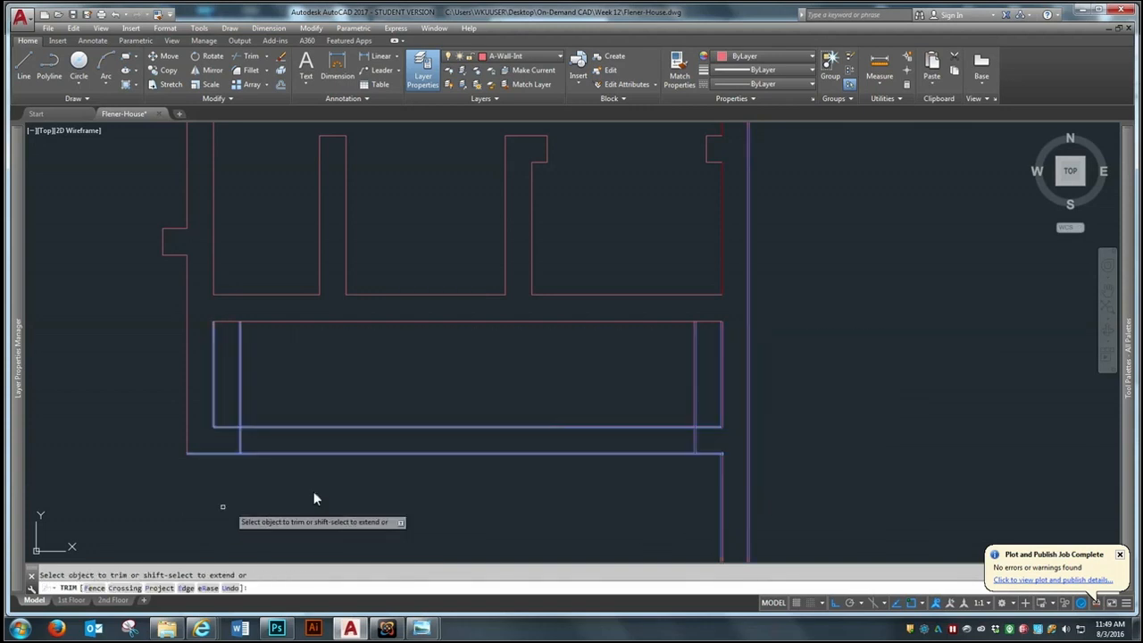
click(701, 361)
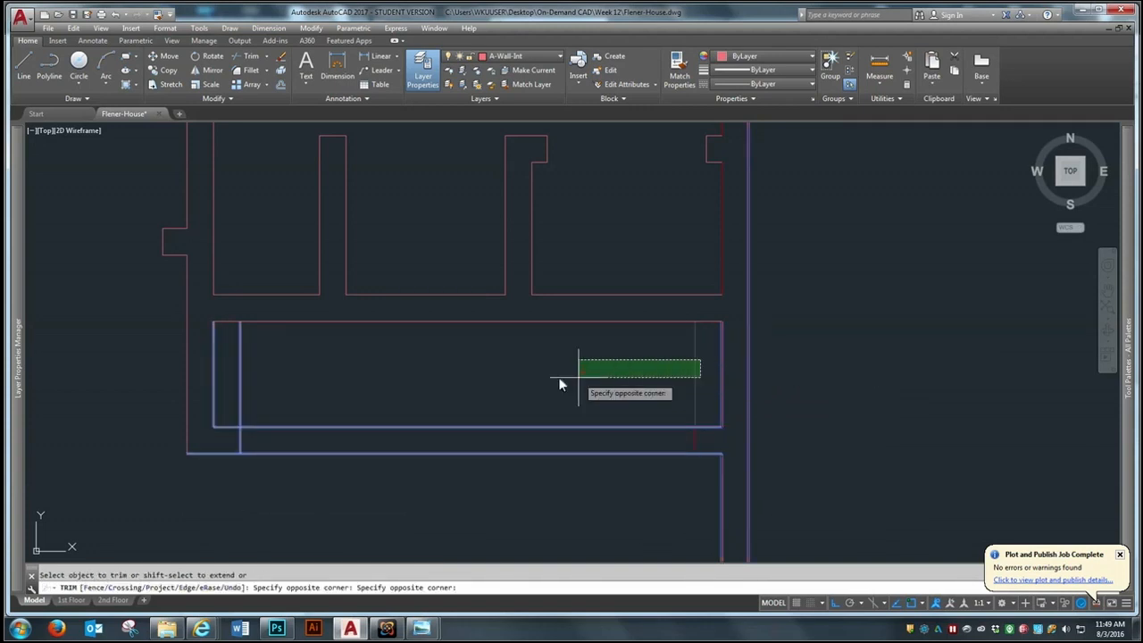
click(222, 389)
key(Return)
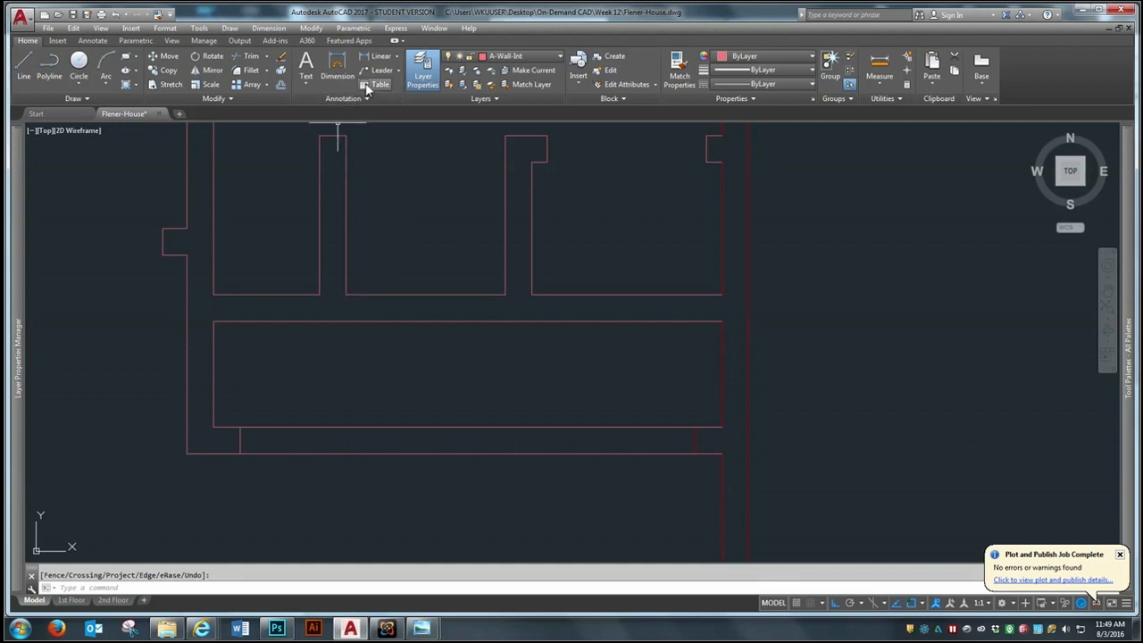
Offset the west and east jamb lines in the long closet's south wall 4' toward the middle of the wall
click(280, 85)
text(48)
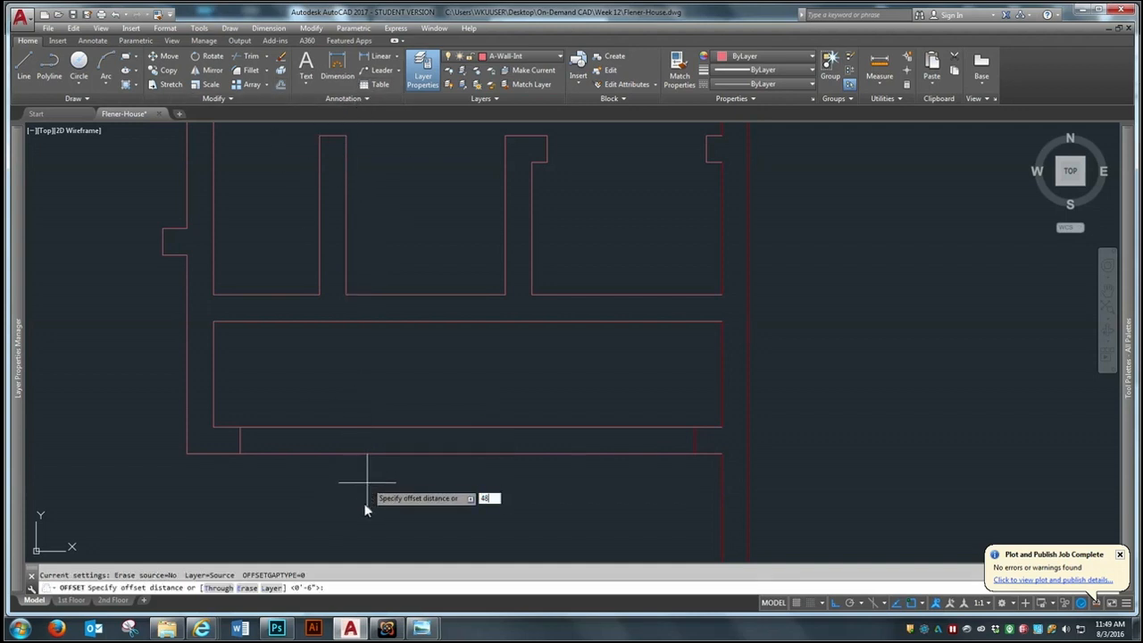
key(Return)
click(240, 441)
click(354, 381)
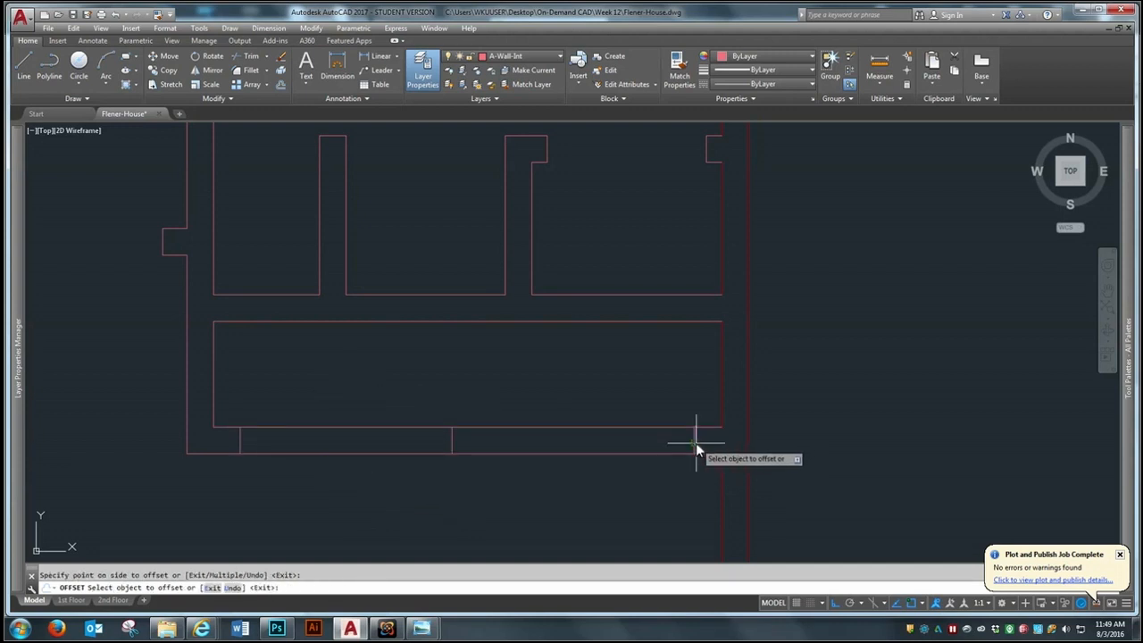
key(Return)
key(Return)
key(Return)
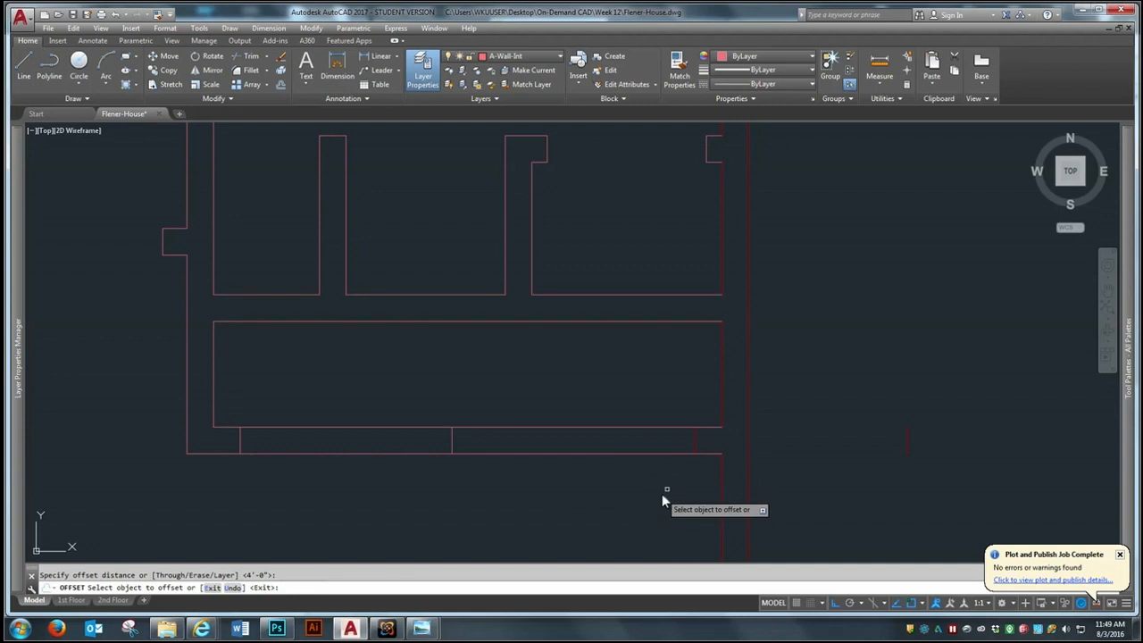
click(693, 436)
click(580, 522)
key(Return)
Erase the stray offset line outside the house, east of the exterior wall
text(r)
key(Return)
click(933, 404)
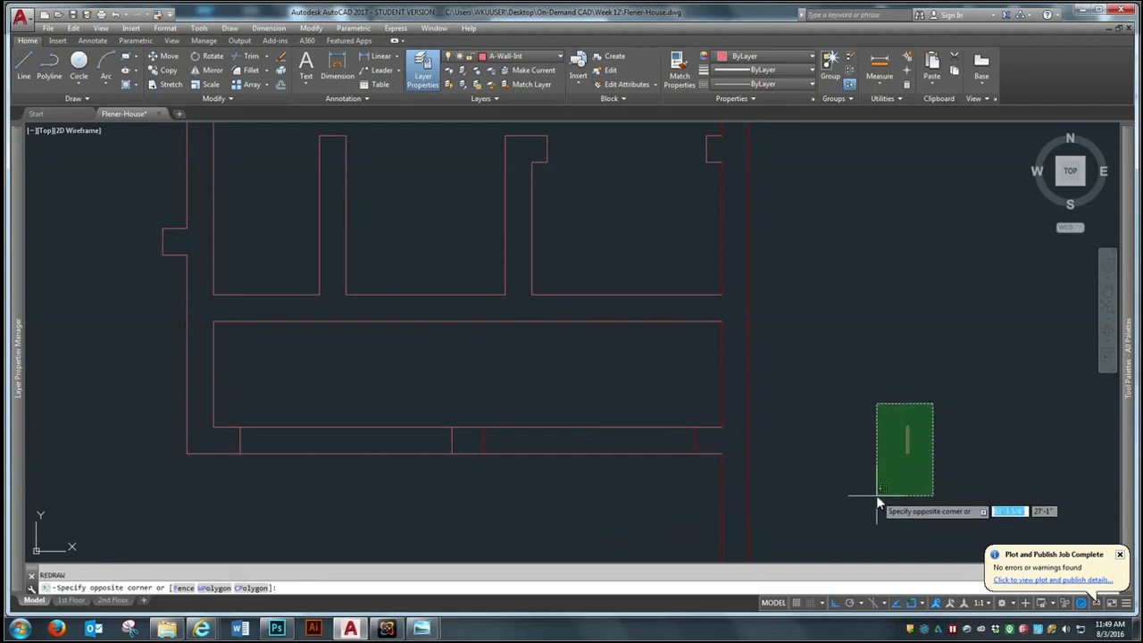
key(Escape)
text(e)
key(Return)
click(940, 383)
click(891, 486)
key(Return)
Trim both lines of the long closet's south wall between the jamb pairs to open two door openings
scroll(465, 374, down, 2)
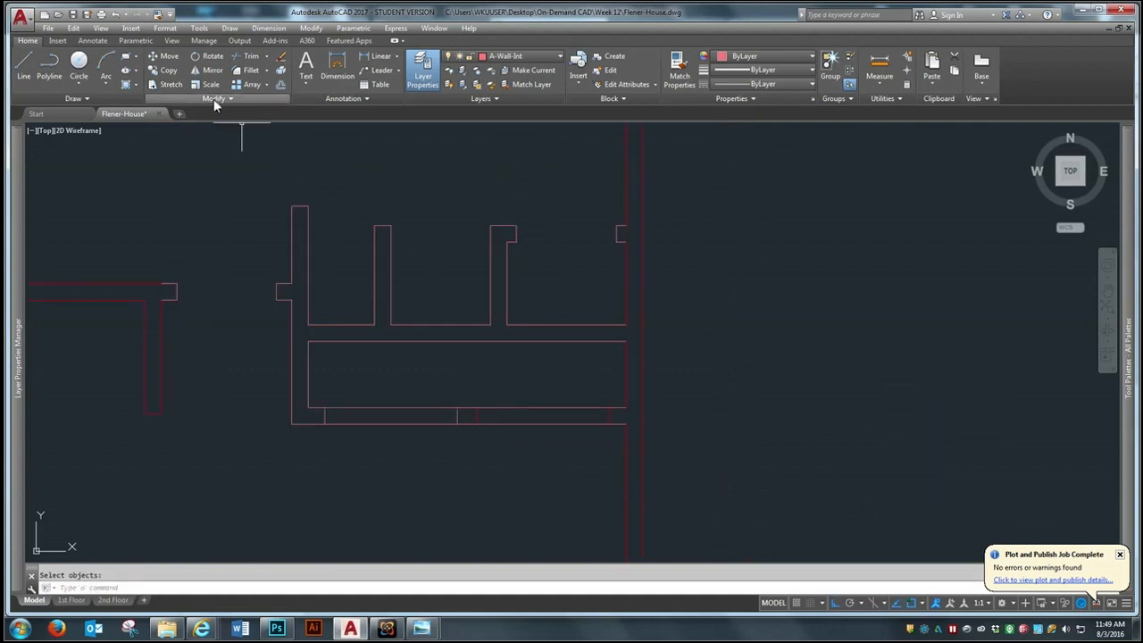
click(247, 56)
click(768, 349)
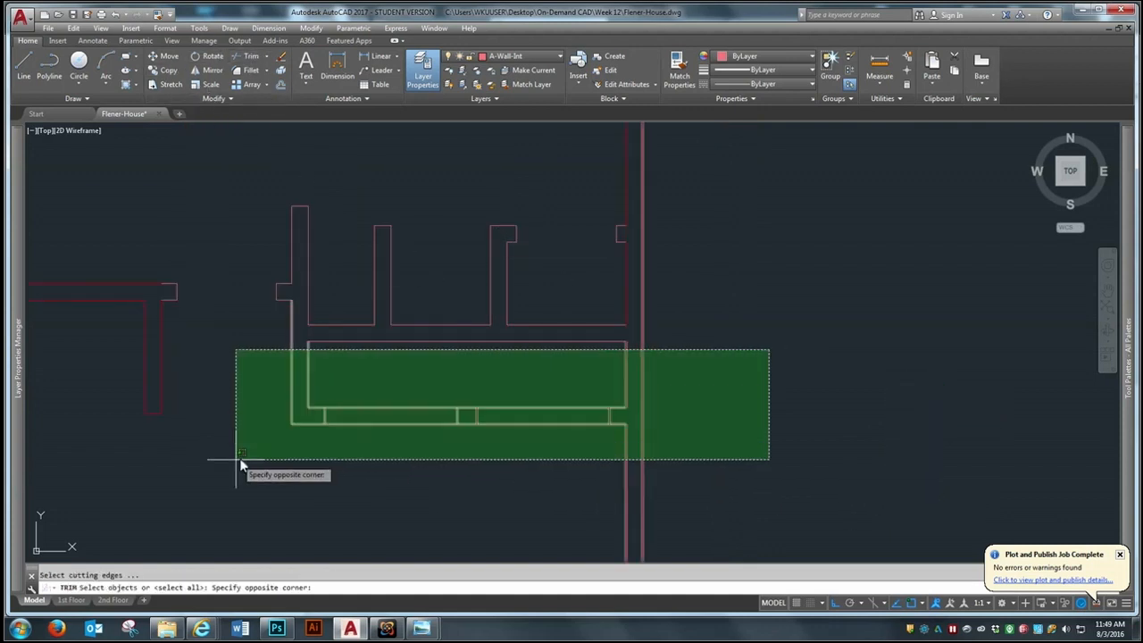
click(240, 464)
key(Return)
click(416, 377)
click(402, 412)
click(544, 383)
click(528, 425)
key(Return)
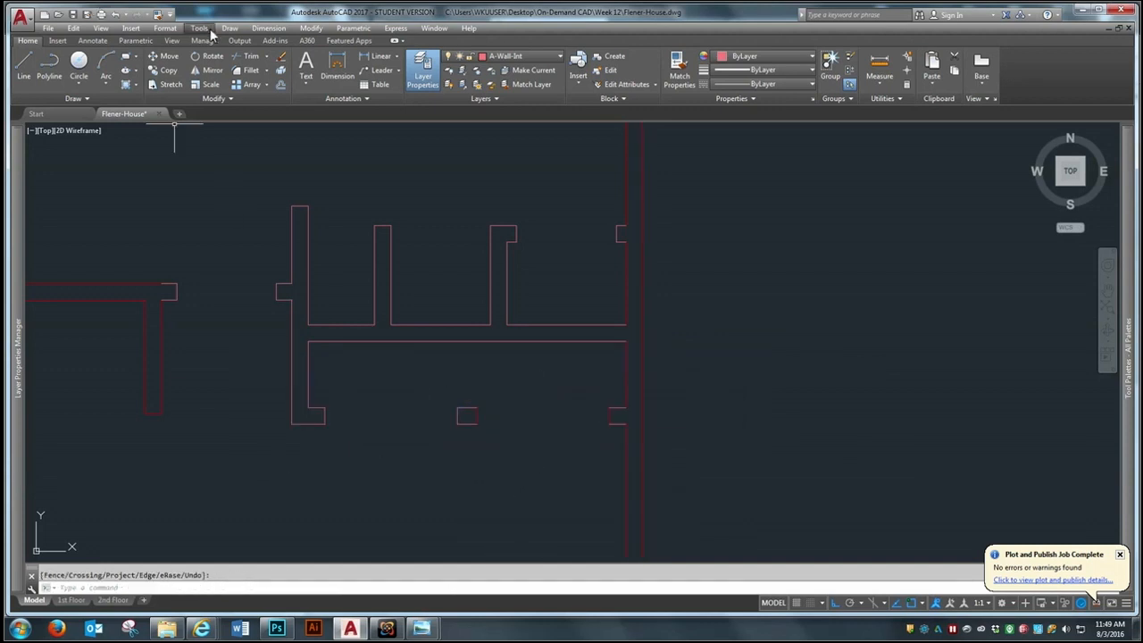
Match the dark red jamb and wall lines along the long closet's south and east sides to its west interior wall line
click(157, 14)
click(306, 355)
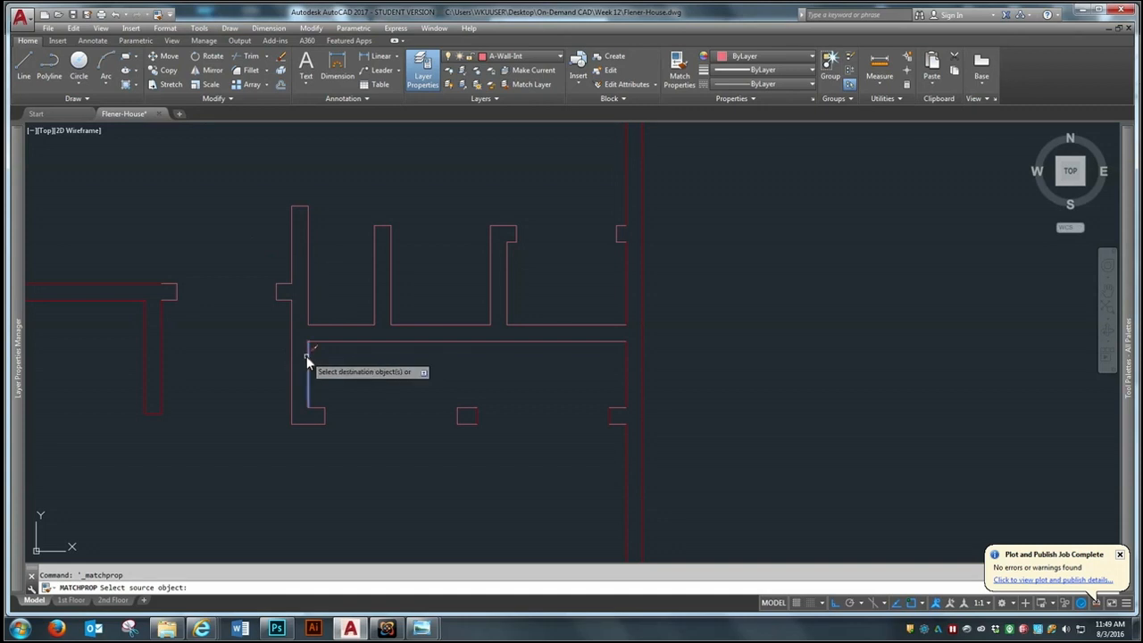
click(297, 461)
click(623, 375)
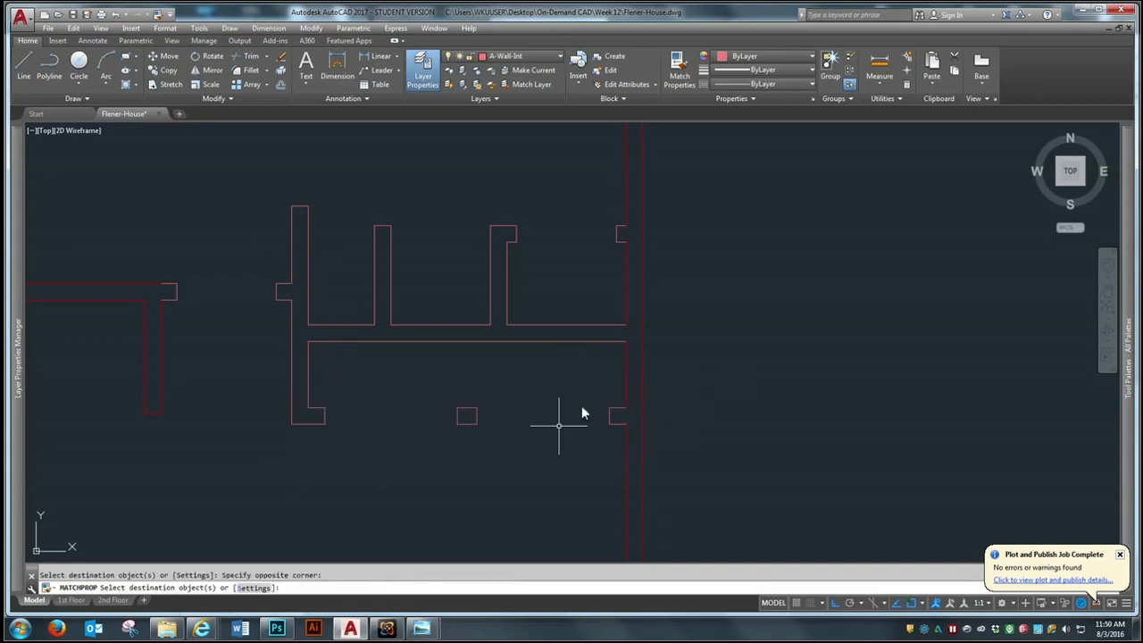
Offset the inner line of the short wall at the large west room's southwest corner 4' north
scroll(617, 349, down, 8)
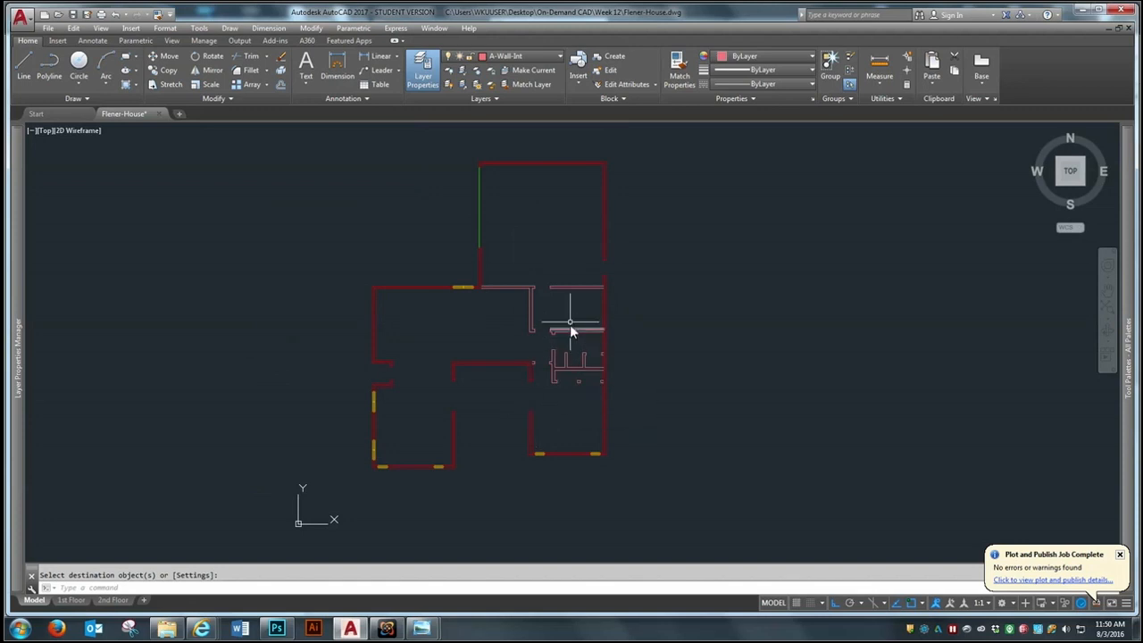
scroll(571, 326, up, 2)
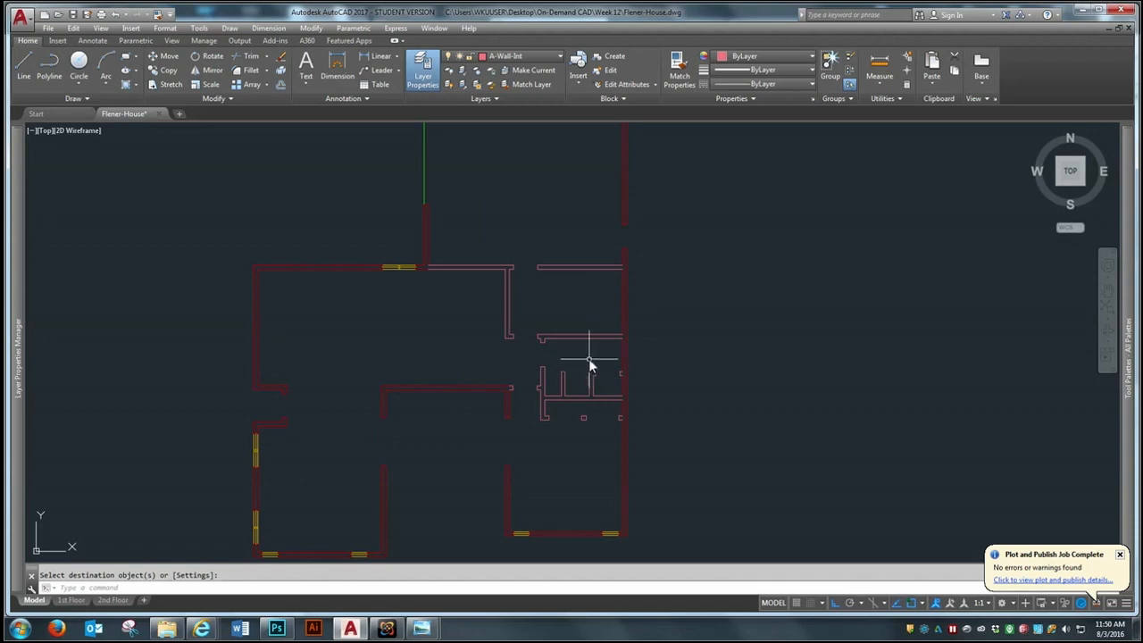
scroll(671, 457, down, 2)
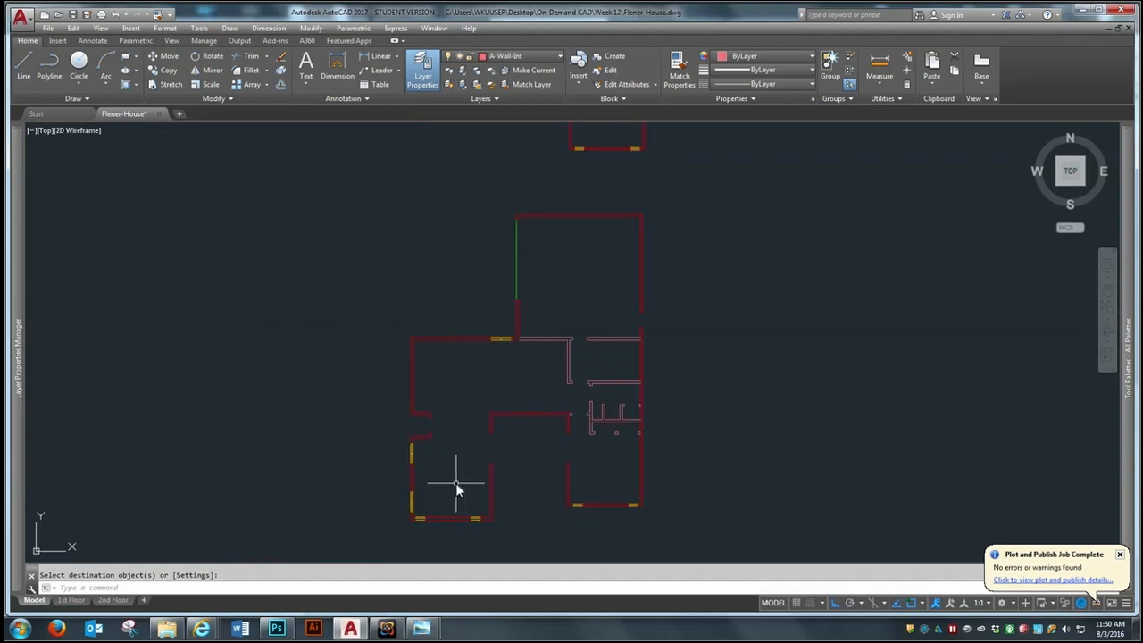
scroll(425, 355, up, 3)
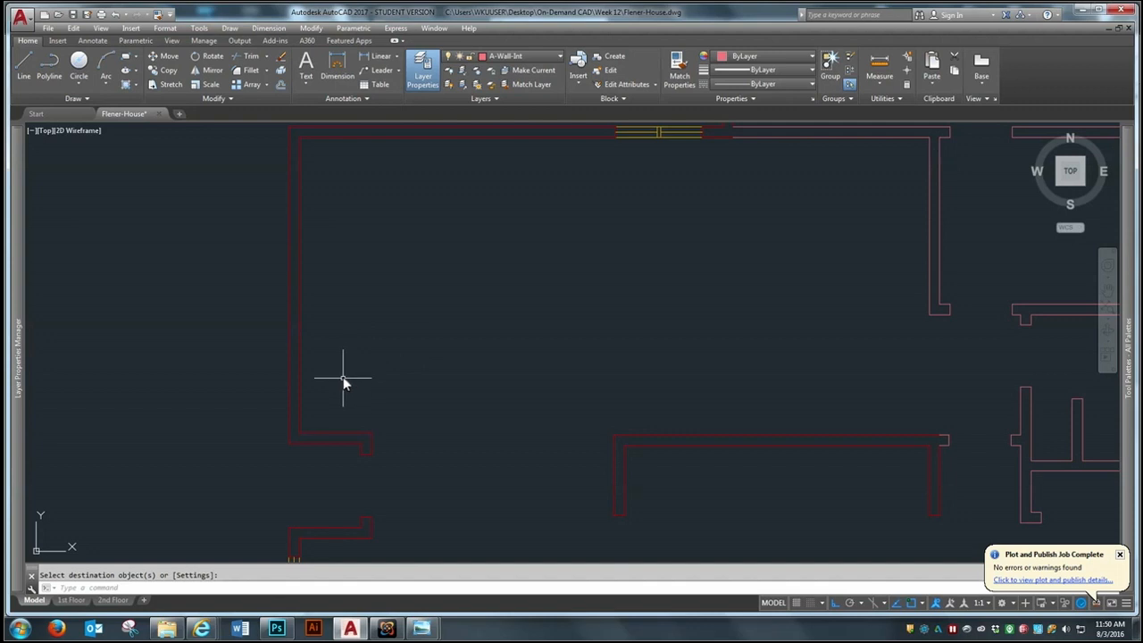
scroll(288, 392, down, 2)
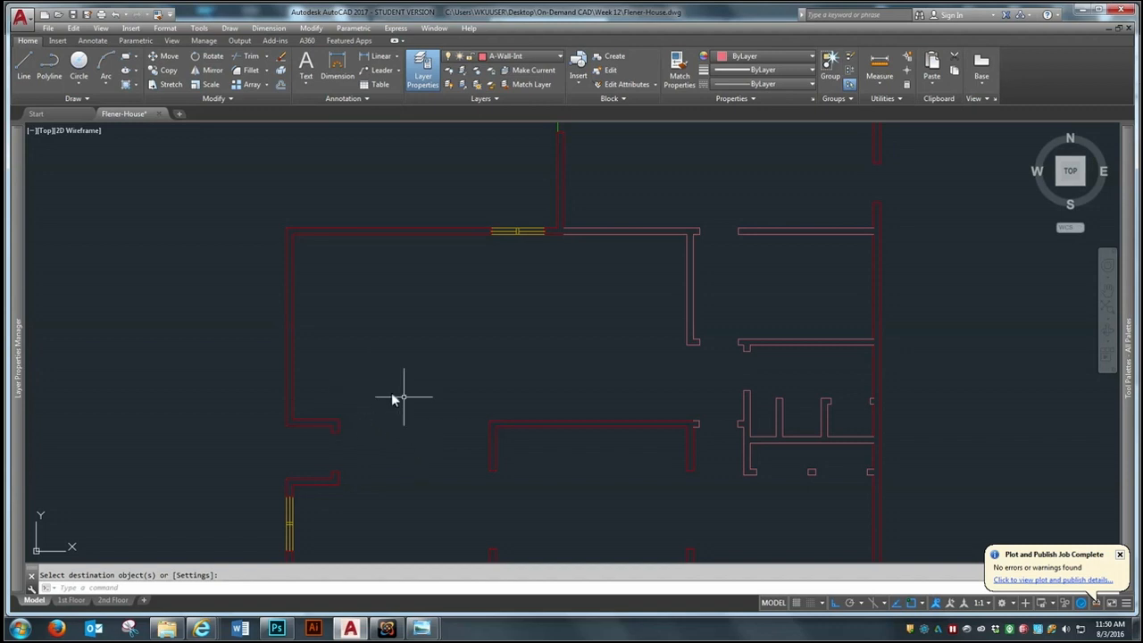
scroll(400, 402, up, 2)
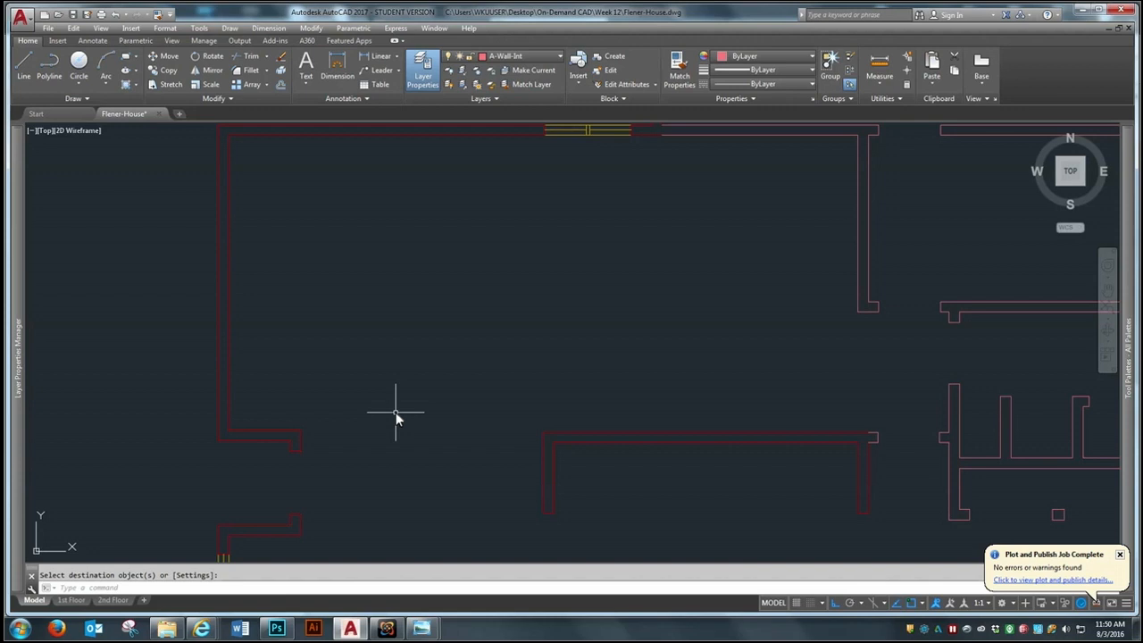
text(o)
key(Return)
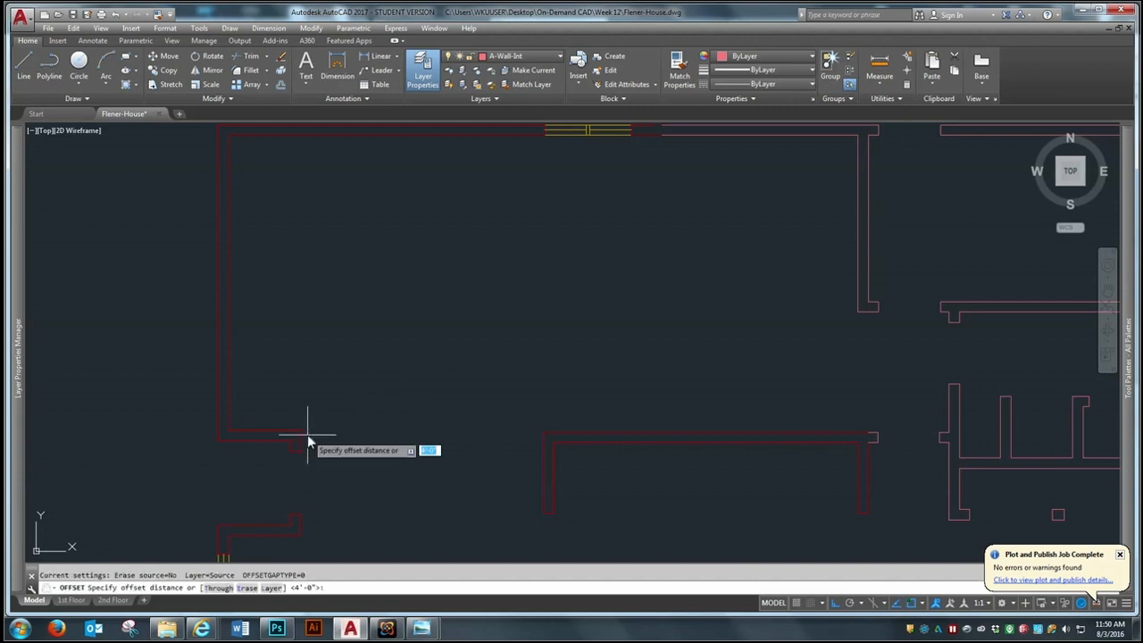
key(Return)
click(268, 432)
click(288, 368)
key(Return)
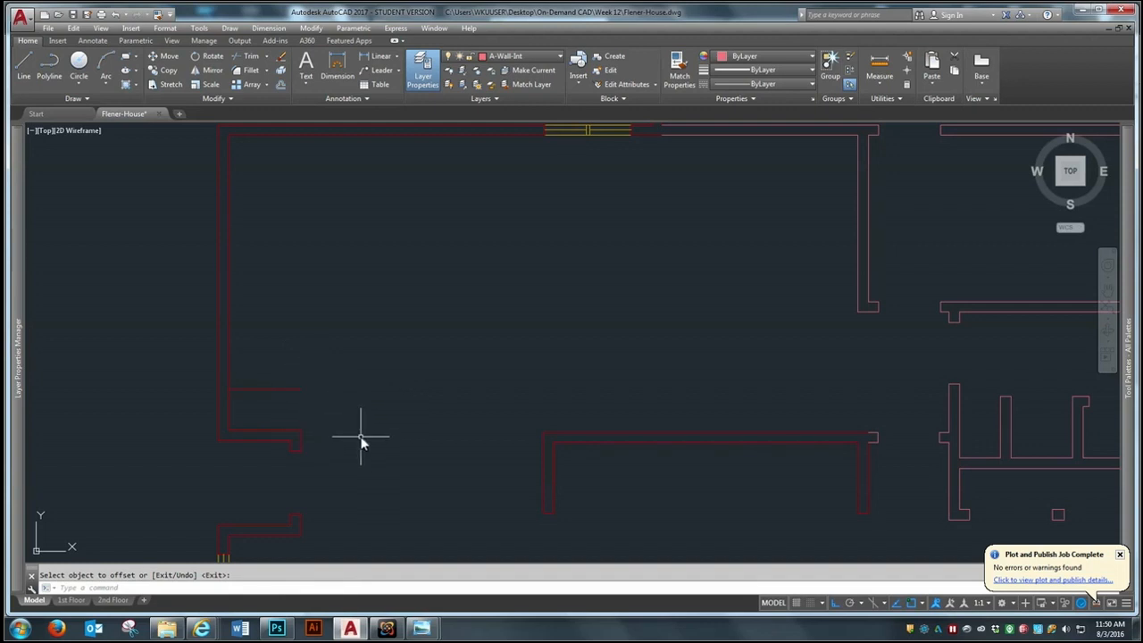
Offset the new horizontal line 6" north to form the closet's north wall
key(Return)
text(6)
key(Return)
click(290, 394)
scroll(381, 443, down, 2)
key(Return)
key(Return)
Offset the inner line of the large room's west exterior wall 8' east into the room
text(8)
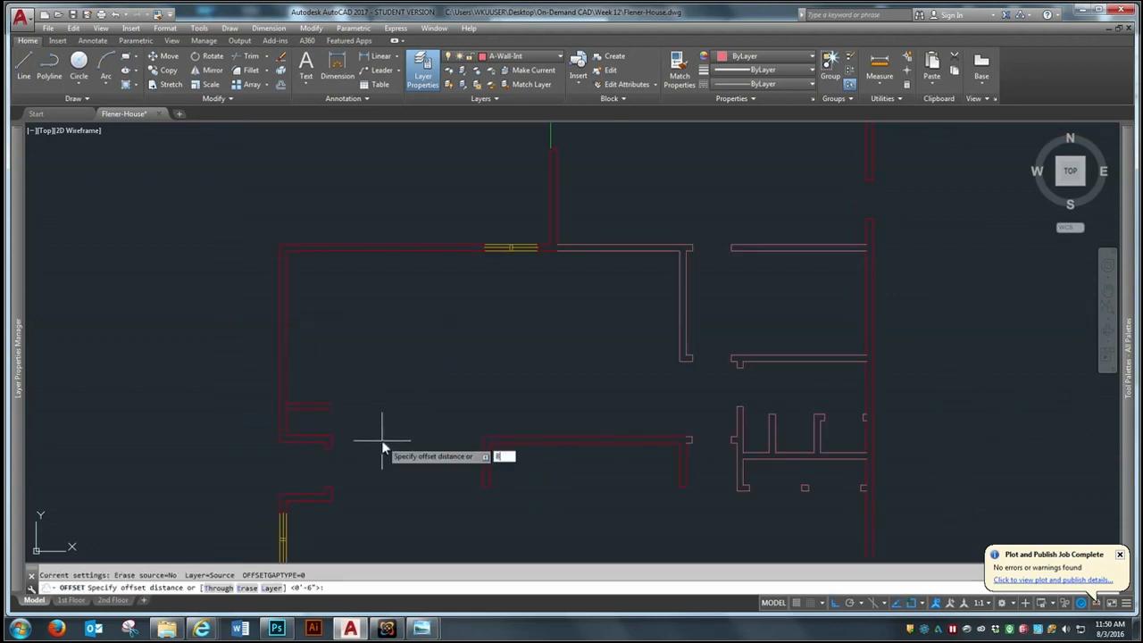
text(')
key(Return)
click(287, 420)
click(375, 407)
key(Return)
Offset the new vertical line 6" east to give the closet's east wall its thickness
key(Return)
text(6)
key(Return)
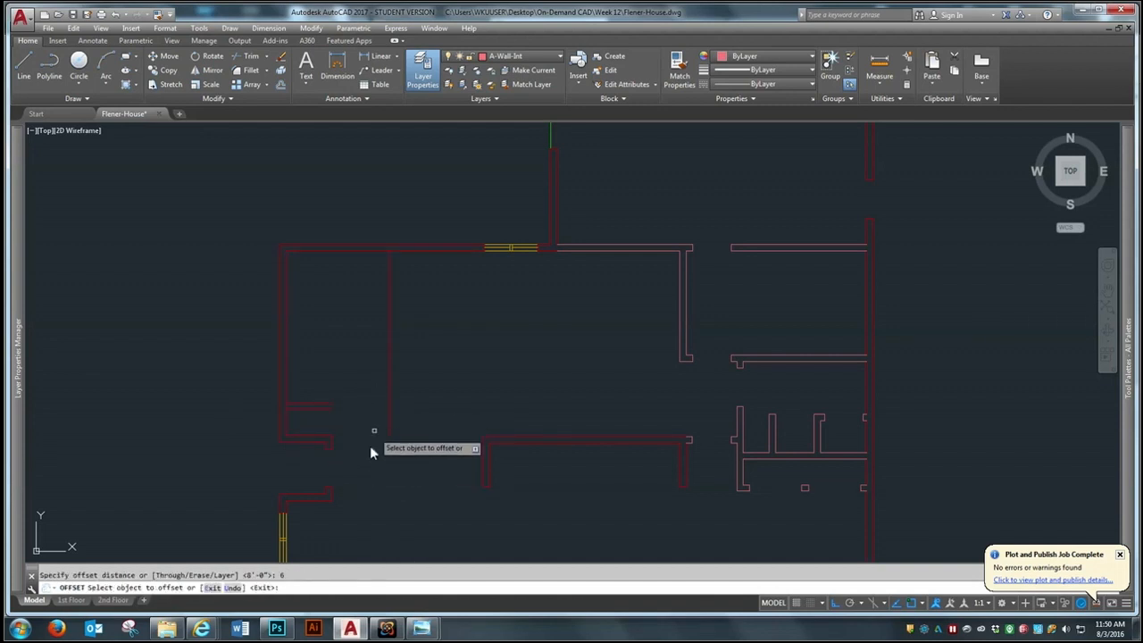
click(388, 398)
click(409, 422)
Fillet the new closet's north and east wall lines with a zero radius to form square outer and inner corners
scroll(342, 366, up, 2)
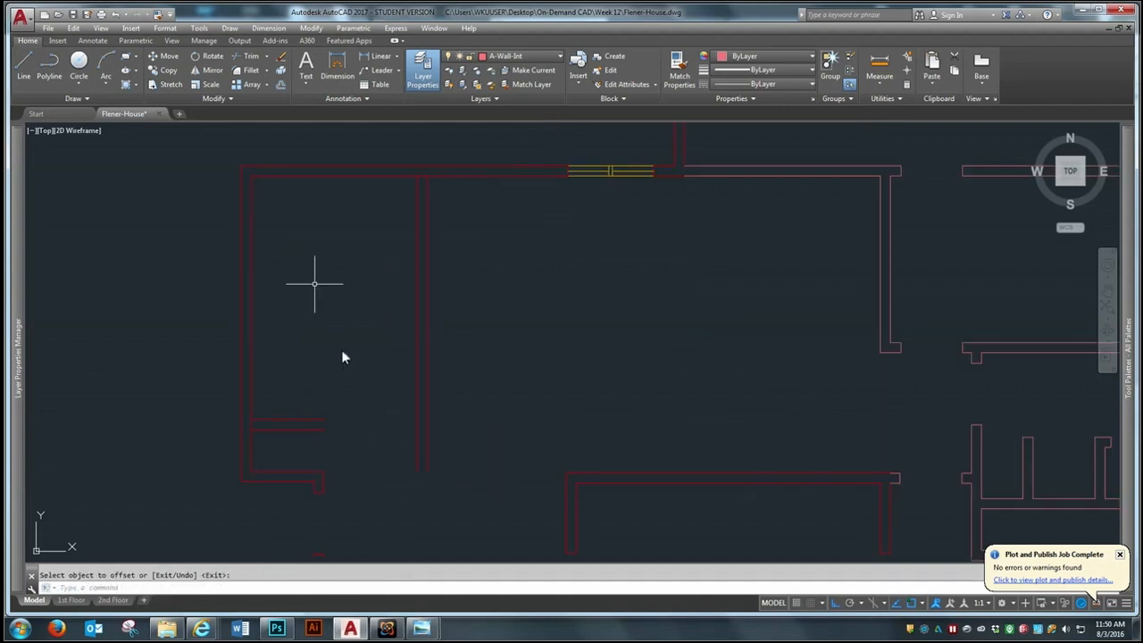
click(251, 70)
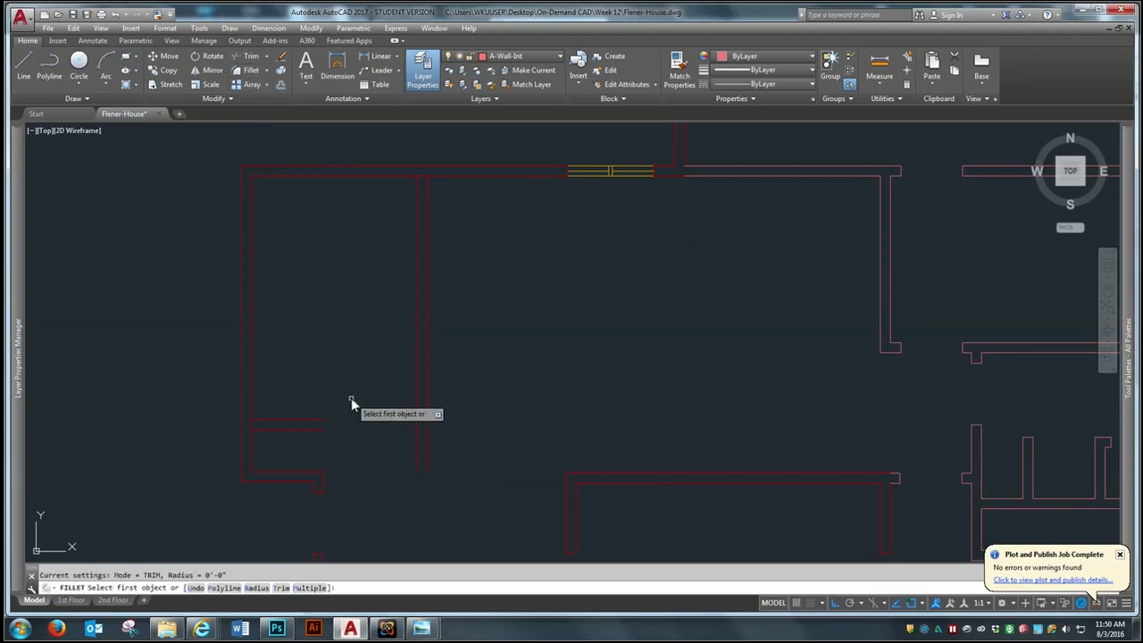
click(320, 420)
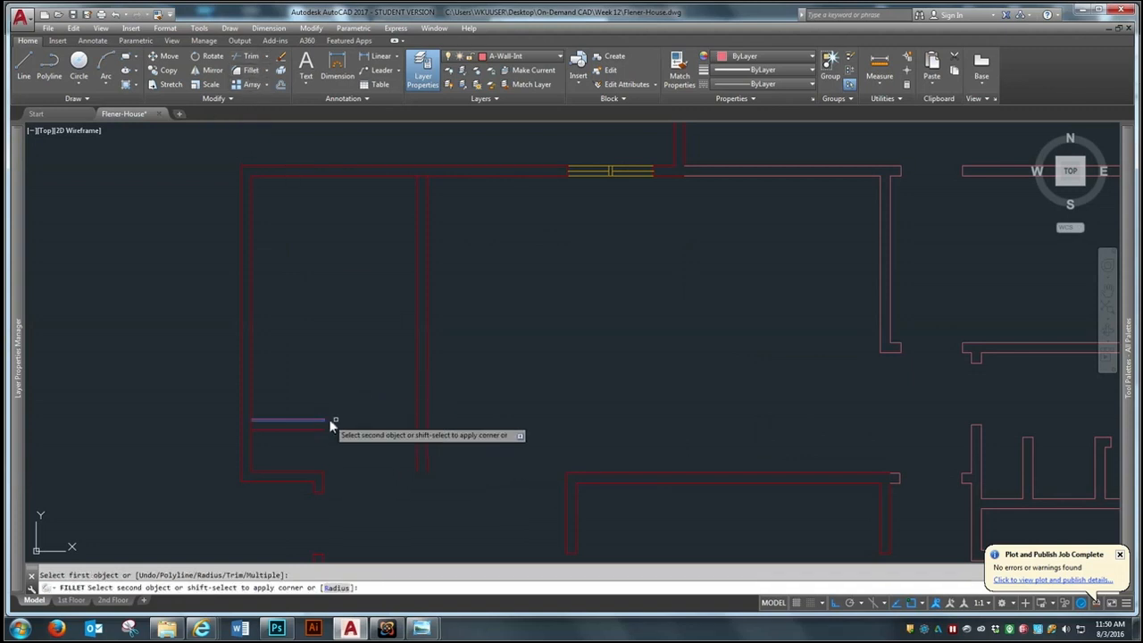
click(425, 426)
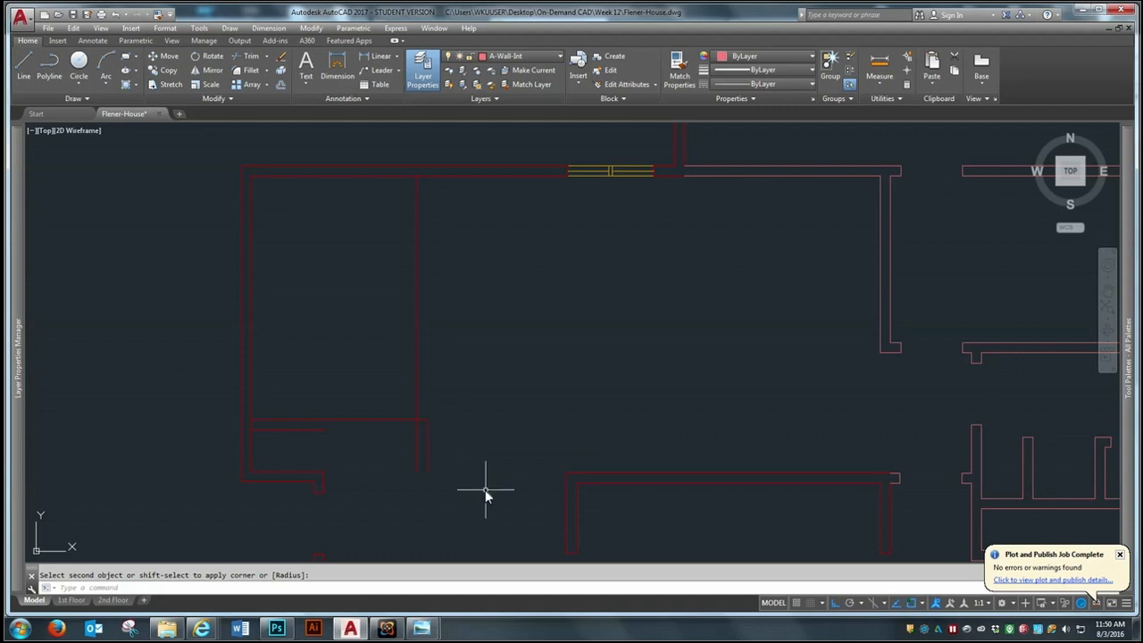
key(Return)
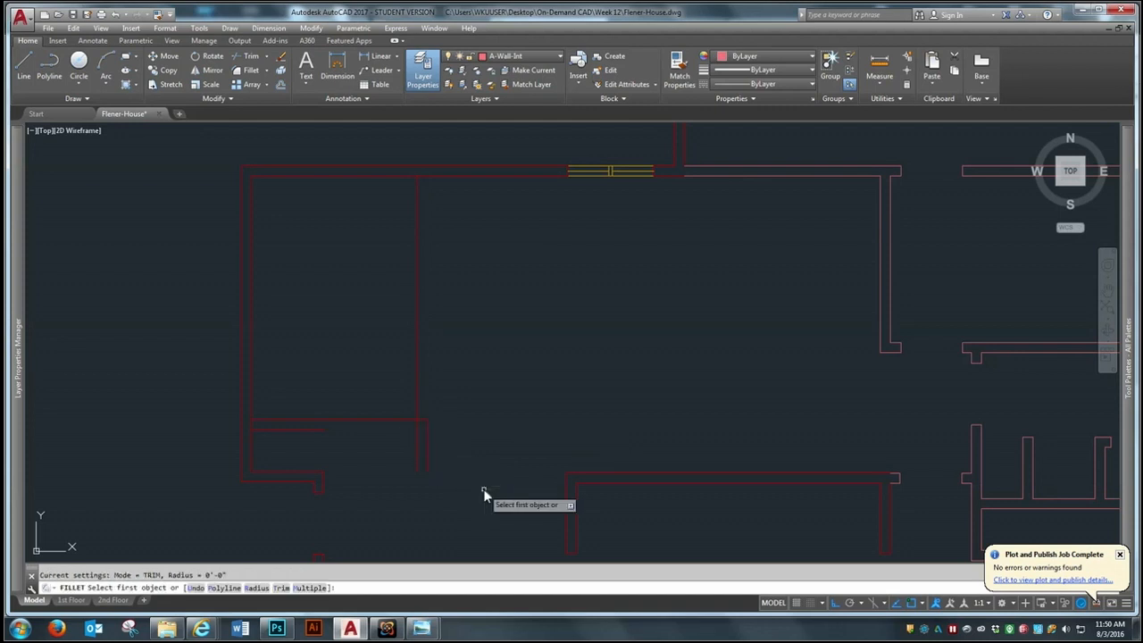
click(305, 428)
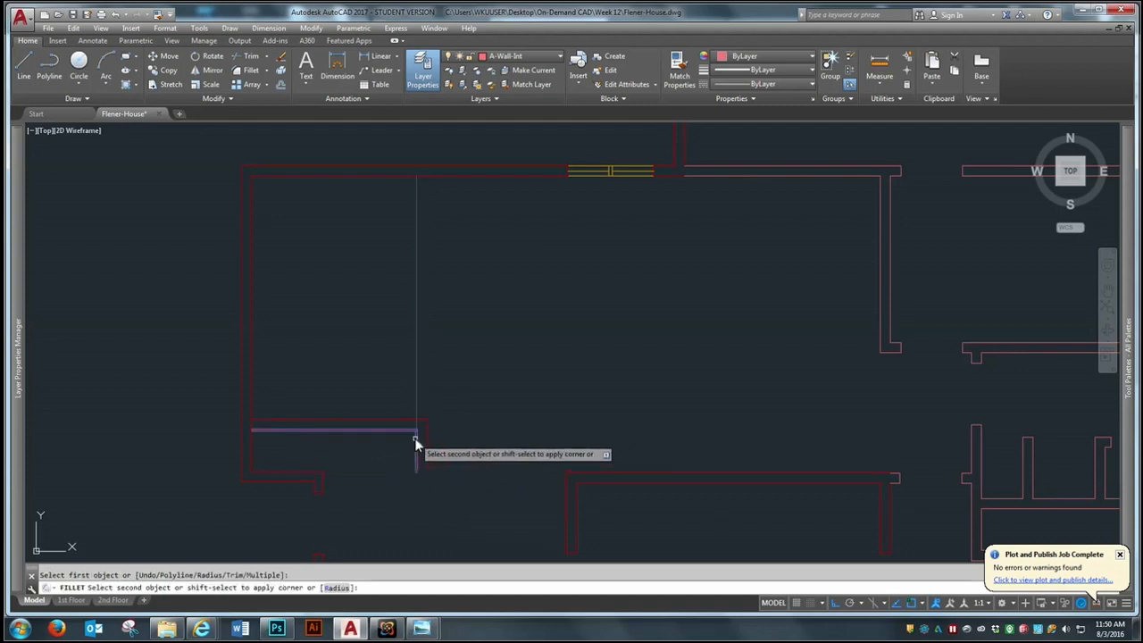
click(415, 441)
key(Return)
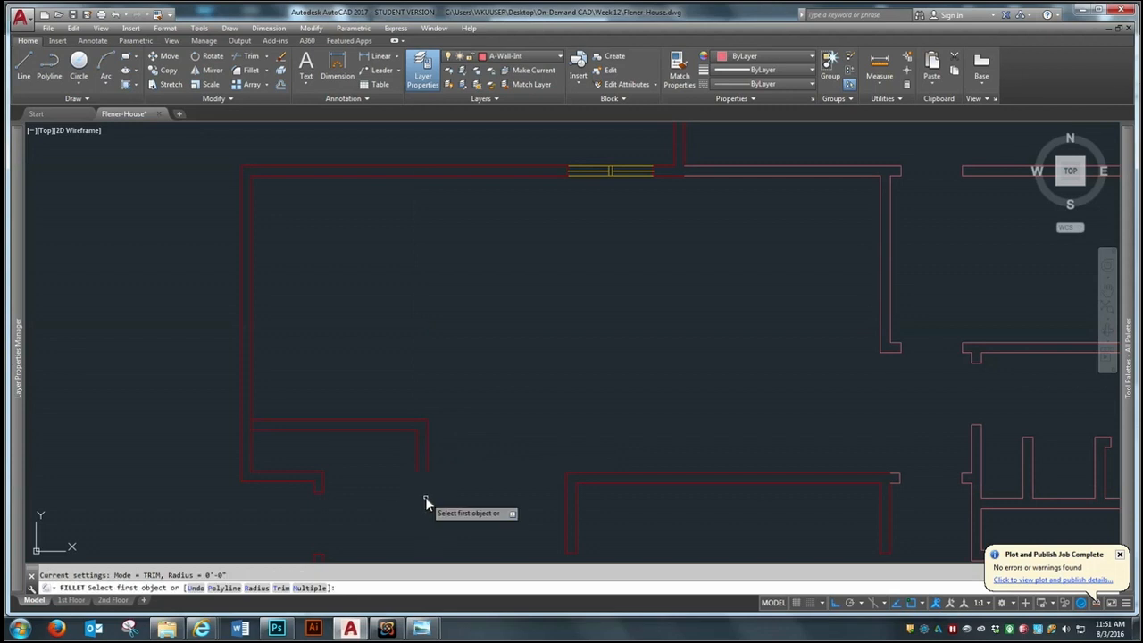
key(Escape)
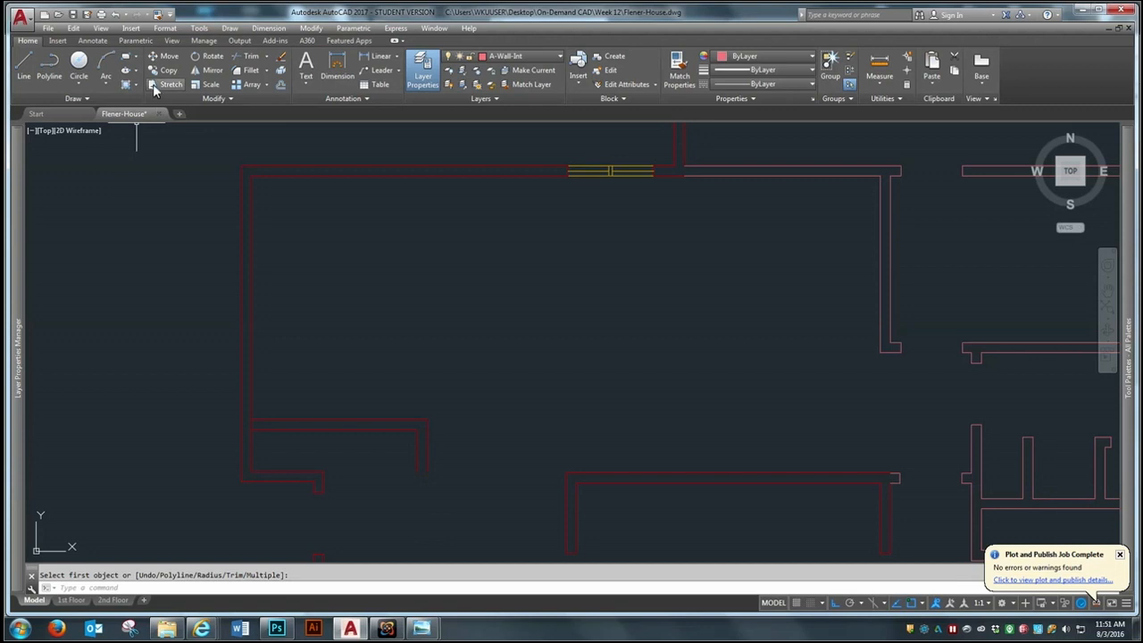
Draw a line from the short south wall's upper east corner to the lower end of the closet's inner east line
click(26, 55)
click(323, 468)
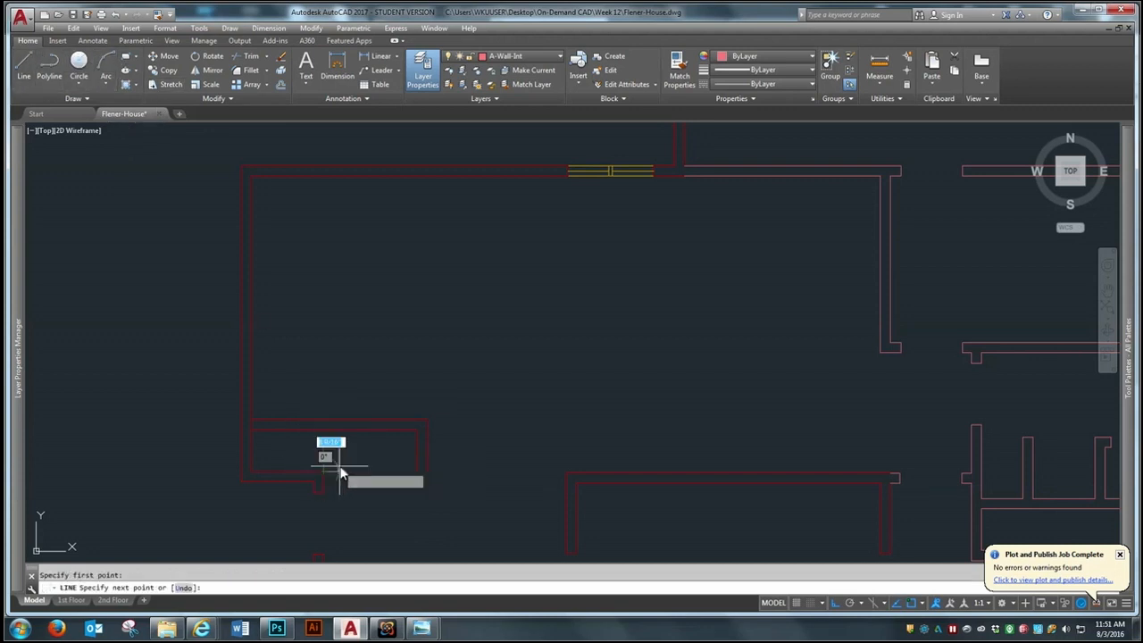
click(415, 466)
key(Return)
Offset the closet's new south wall line 6" south
text(o)
key(Return)
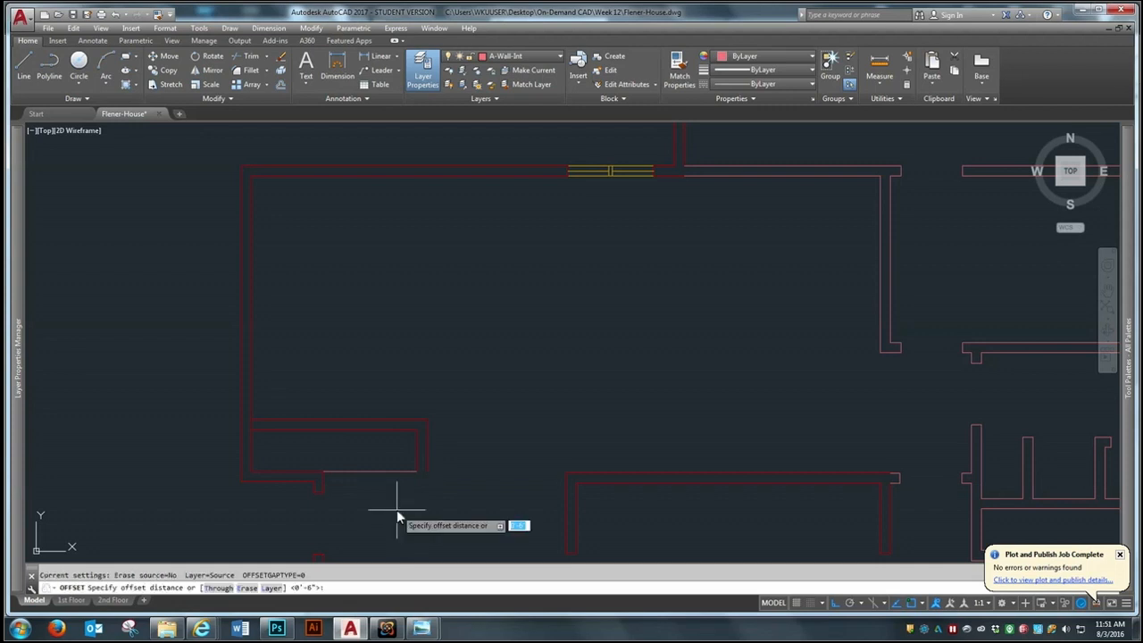
text(6)
key(Return)
click(389, 471)
click(387, 498)
Fillet the lower south wall line with the closet's outer east line into a square corner
click(246, 70)
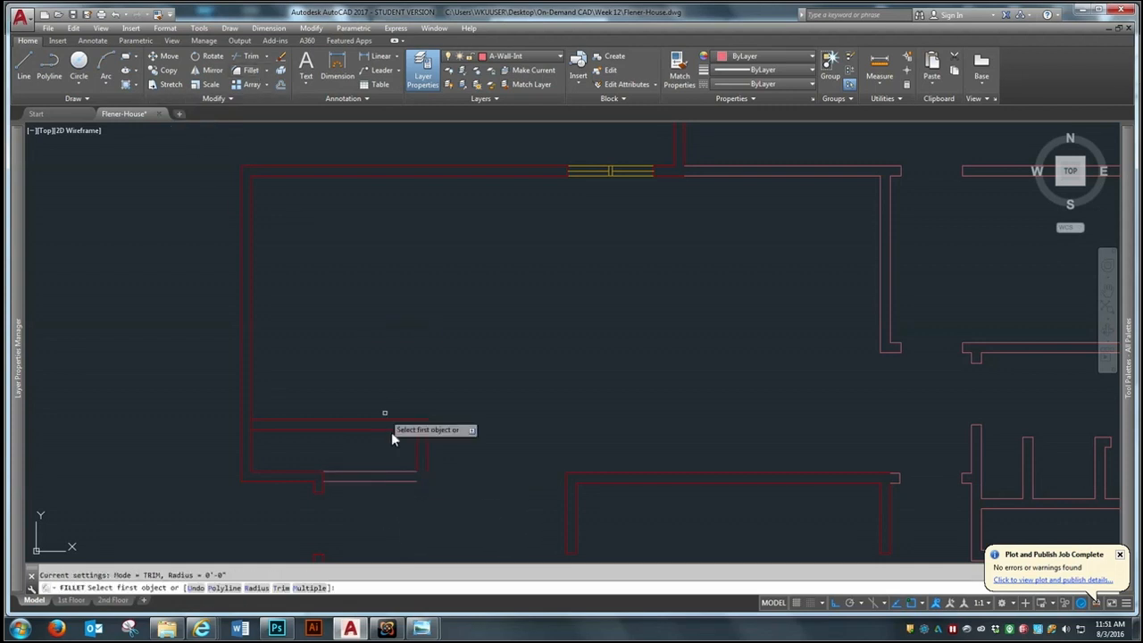
click(400, 483)
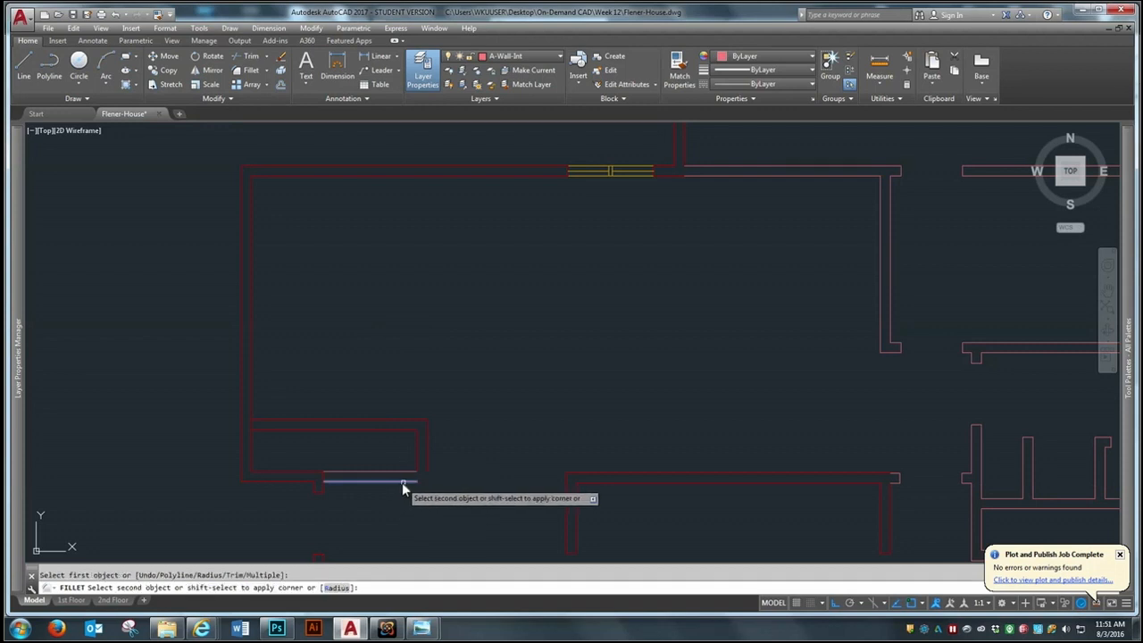
scroll(393, 507, up, 2)
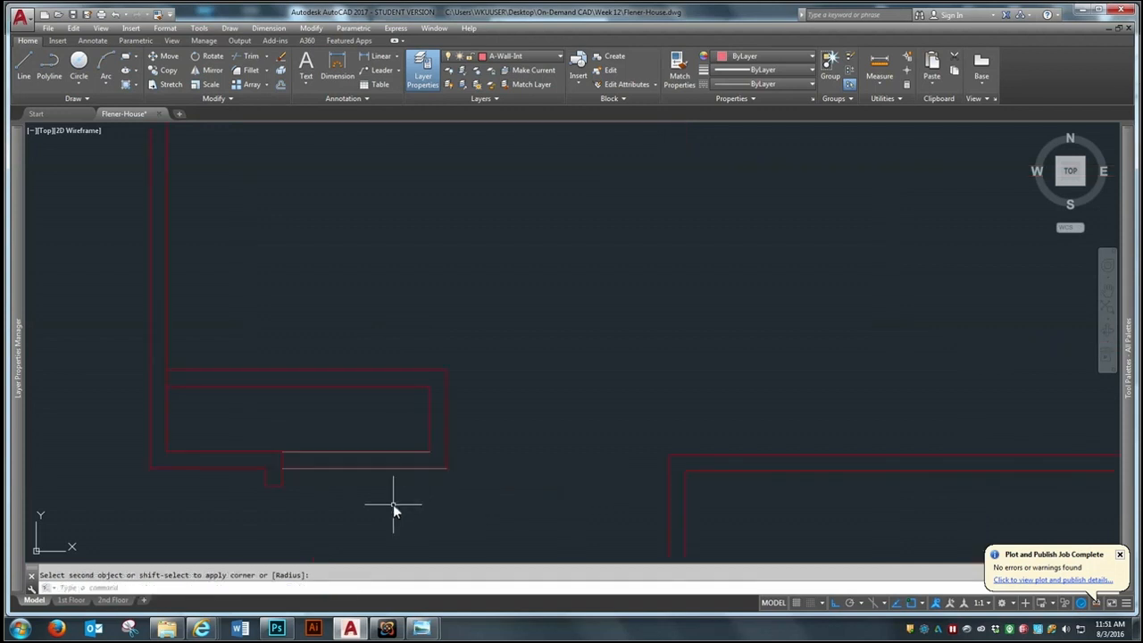
Trim the west wall's inner line between the two lines of the new closet's north wall
scroll(393, 504, up, 2)
text(tr)
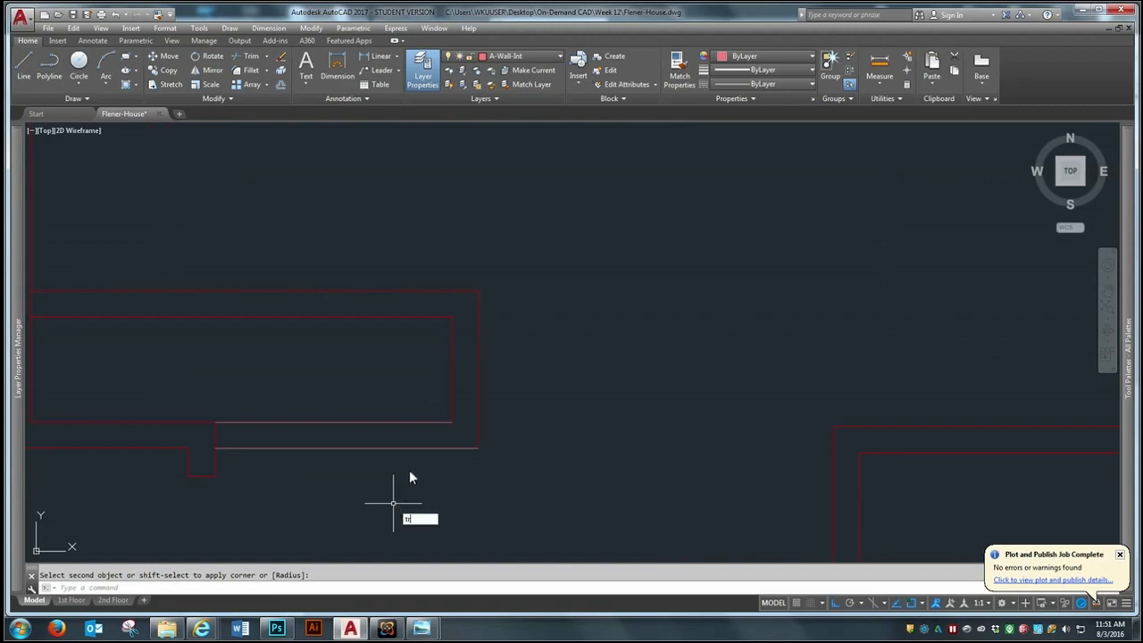
key(Return)
scroll(601, 441, down, 2)
click(614, 277)
click(199, 503)
key(Return)
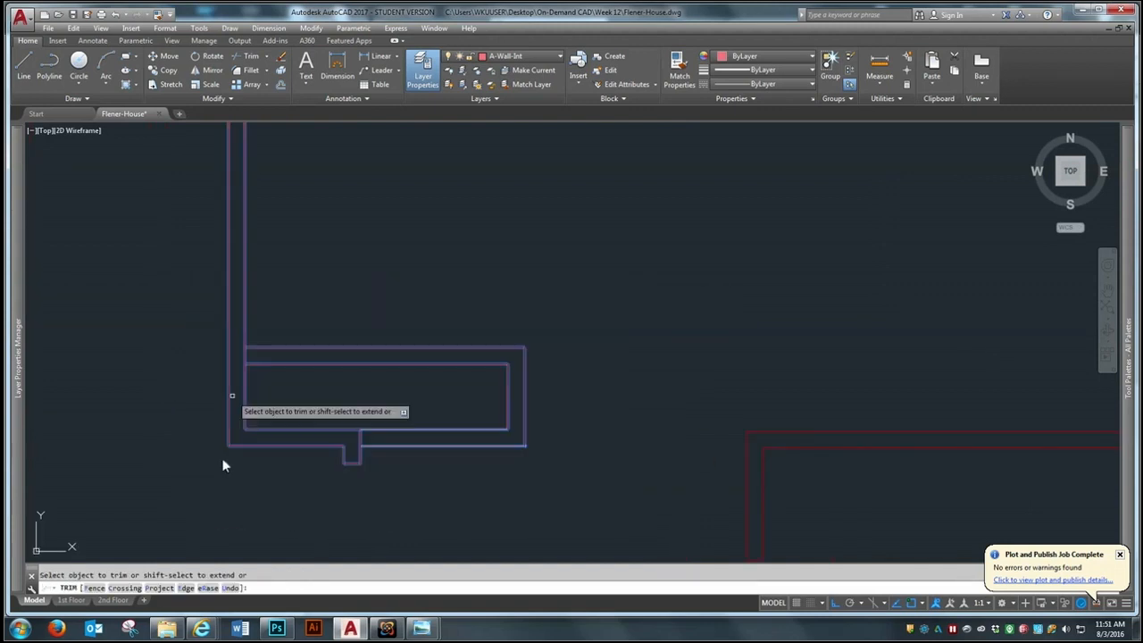
click(245, 355)
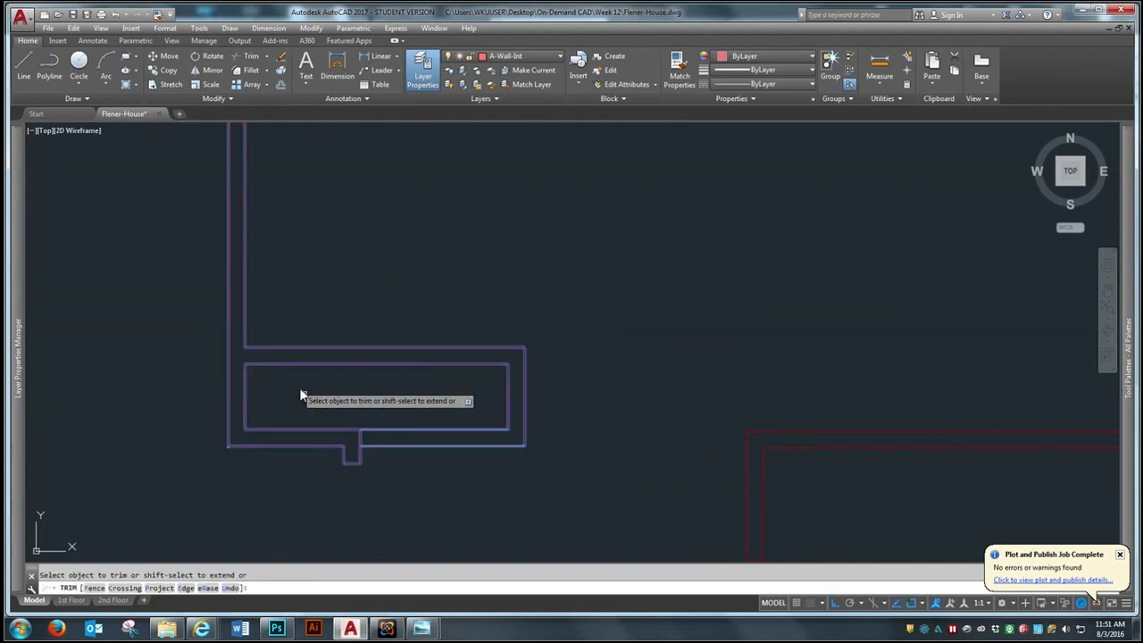
key(Return)
Match the properties of the closet's outer south wall line onto its other new wall lines
scroll(498, 448, down, 2)
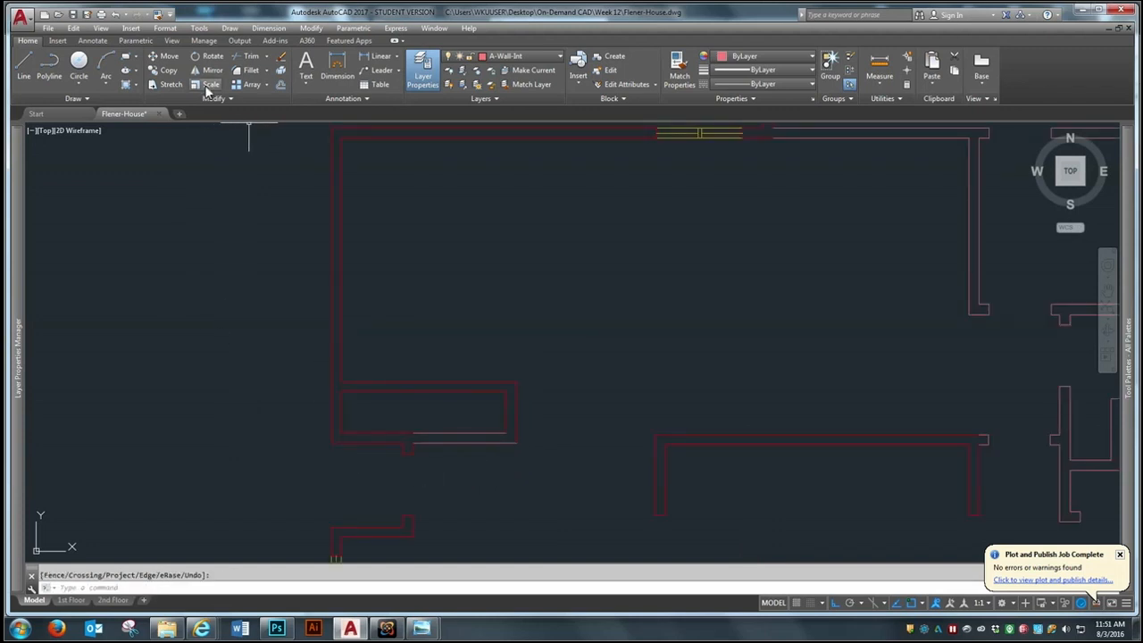
click(155, 14)
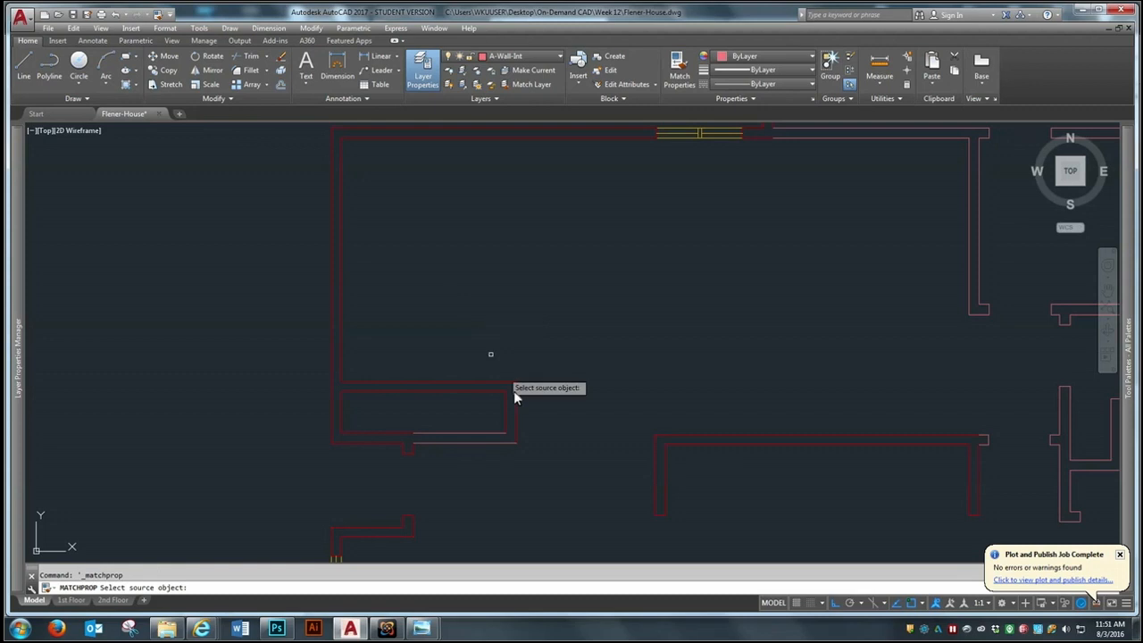
click(502, 441)
click(560, 335)
click(466, 502)
scroll(435, 390, down, 2)
scroll(435, 390, down, 3)
scroll(436, 388, up, 5)
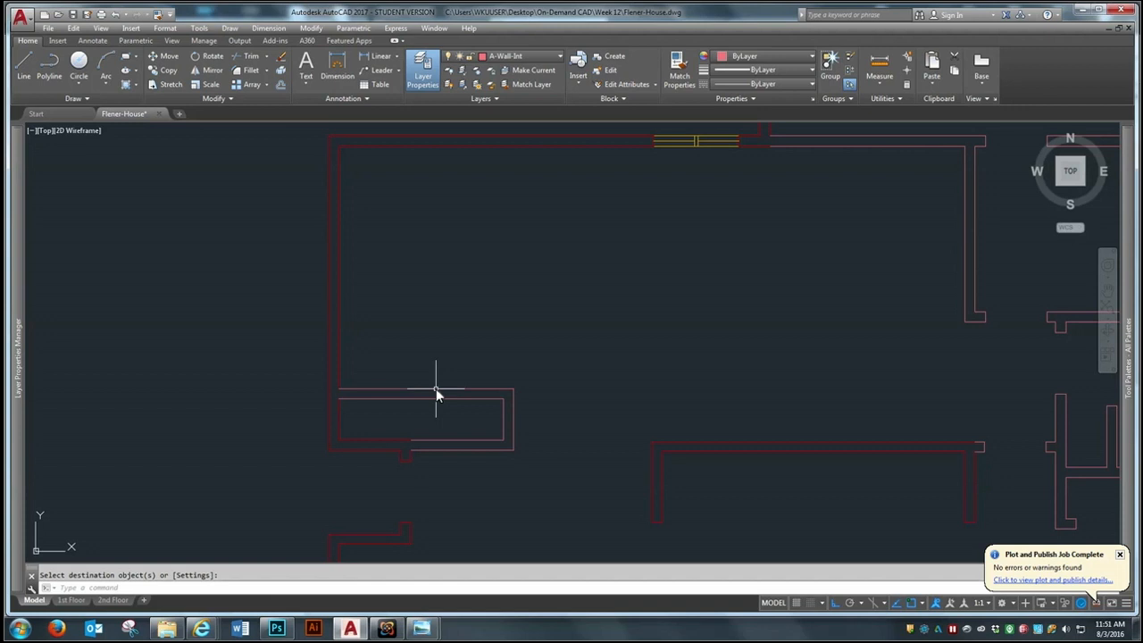
scroll(435, 388, up, 2)
scroll(435, 389, down, 2)
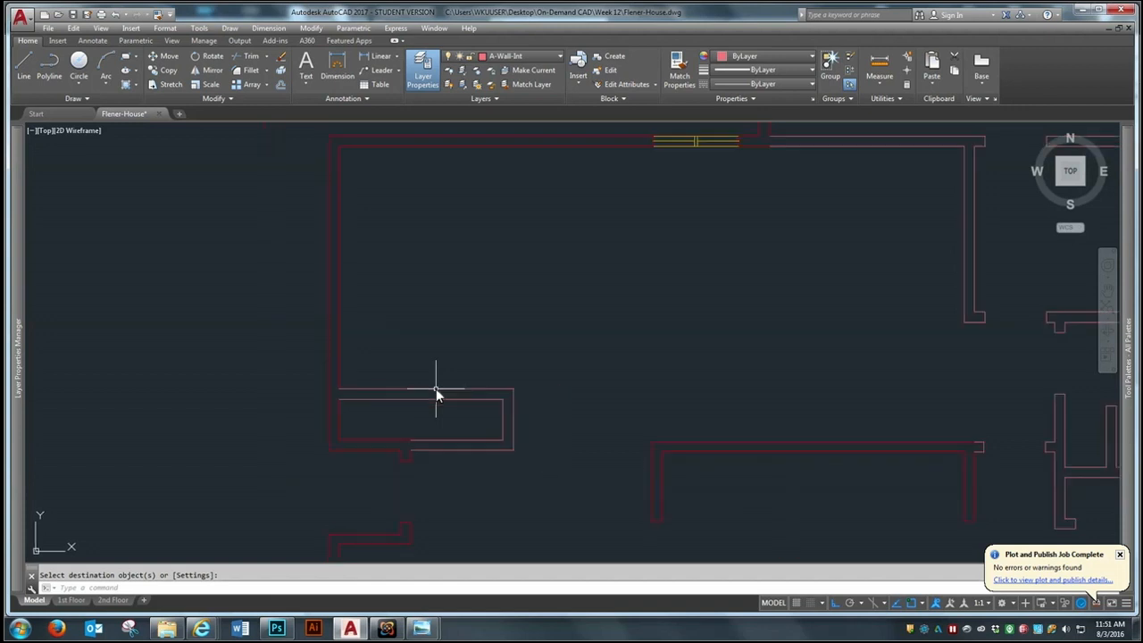
Offset the closet's outer north wall line 2'6" north
scroll(482, 328, up, 2)
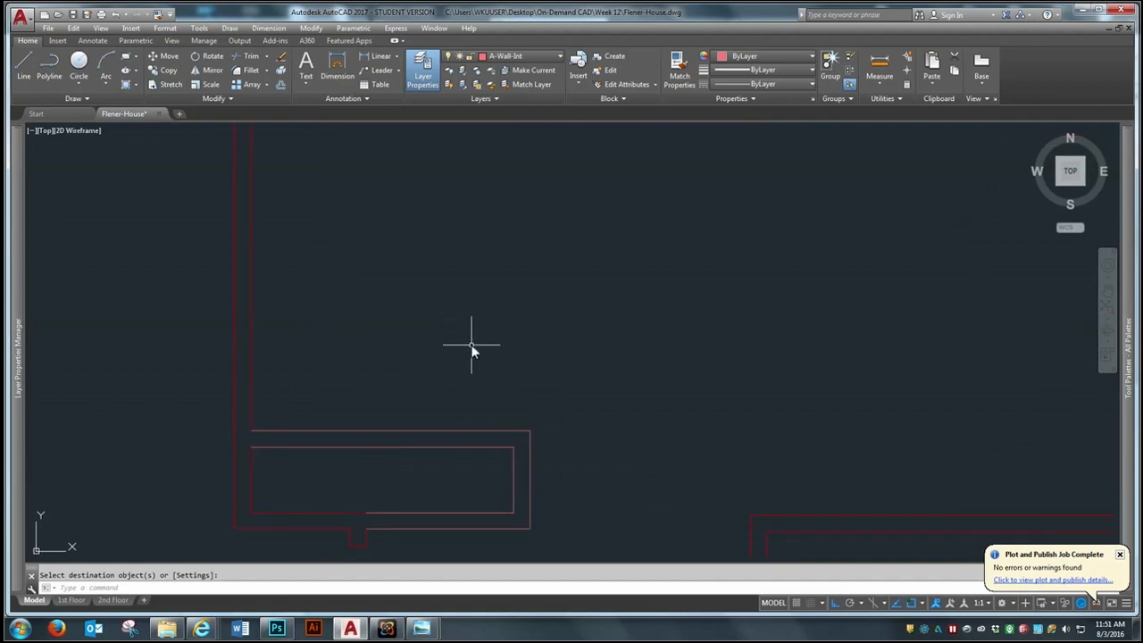
text(o)
key(Return)
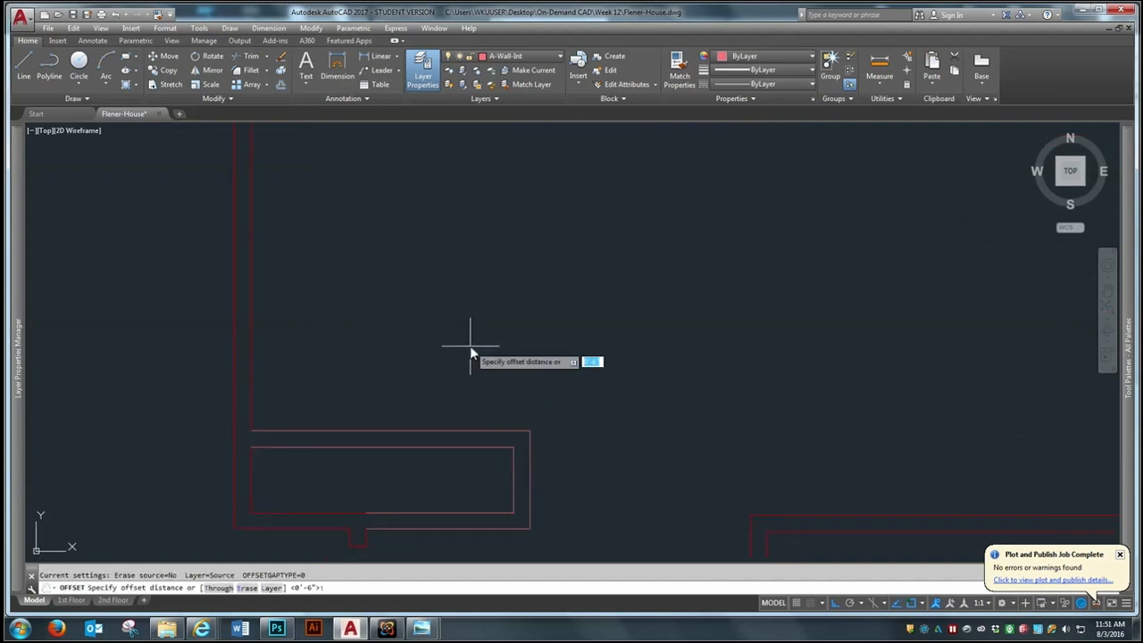
text(2'6)
key(Return)
click(455, 431)
click(473, 308)
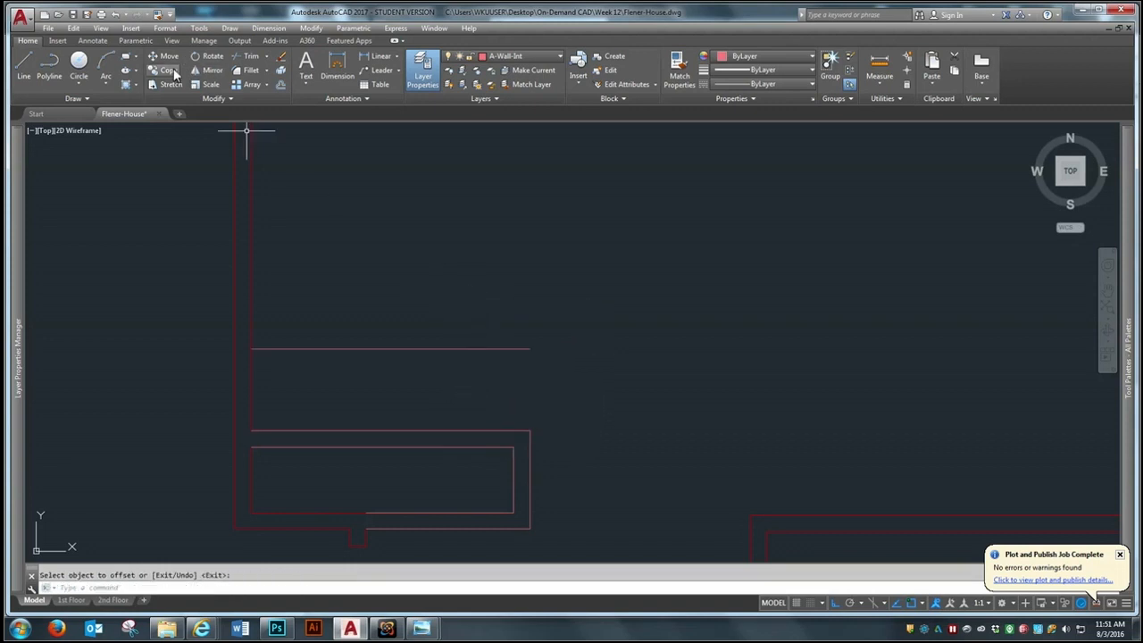
Fillet the closet's outer and inner east wall lines with the offset line to form a capped wall stub extending north
click(254, 72)
click(529, 450)
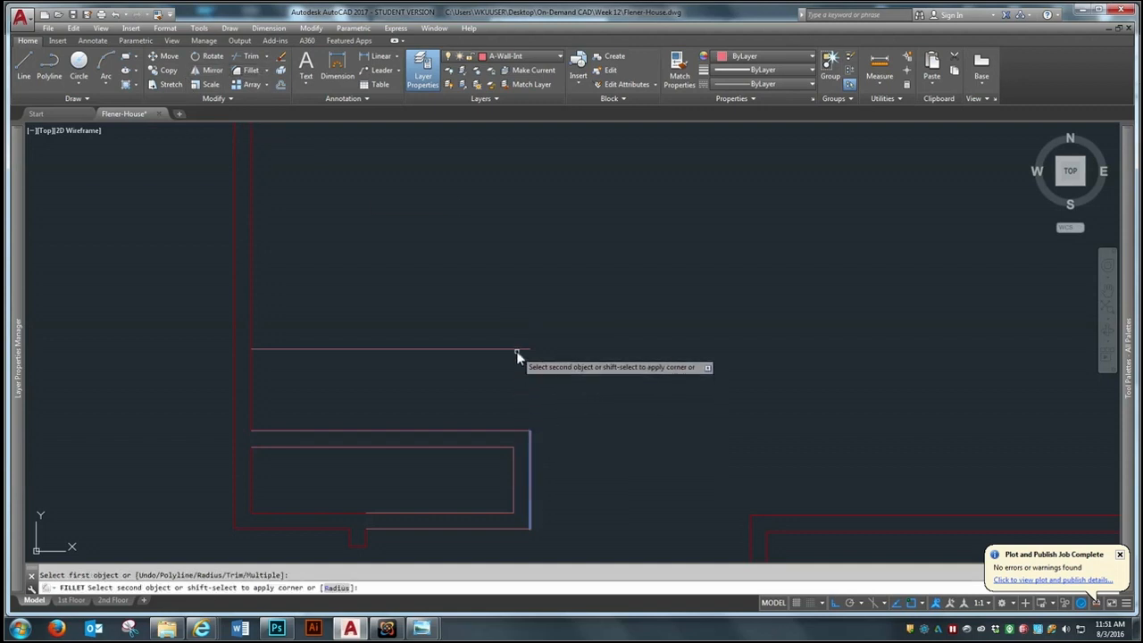
click(516, 349)
key(Return)
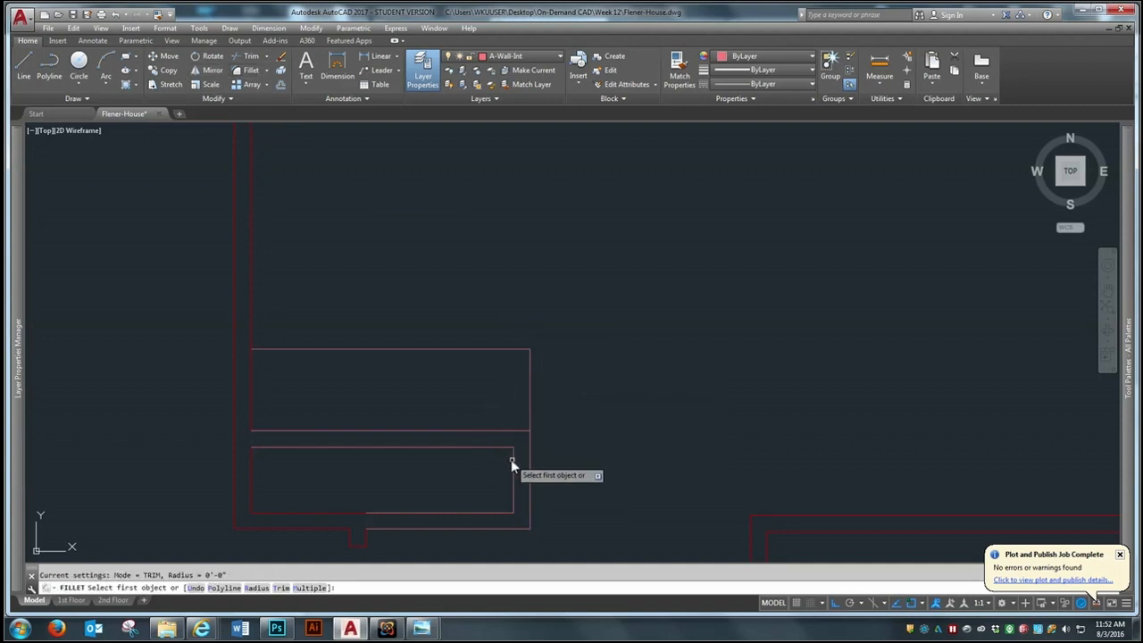
click(512, 460)
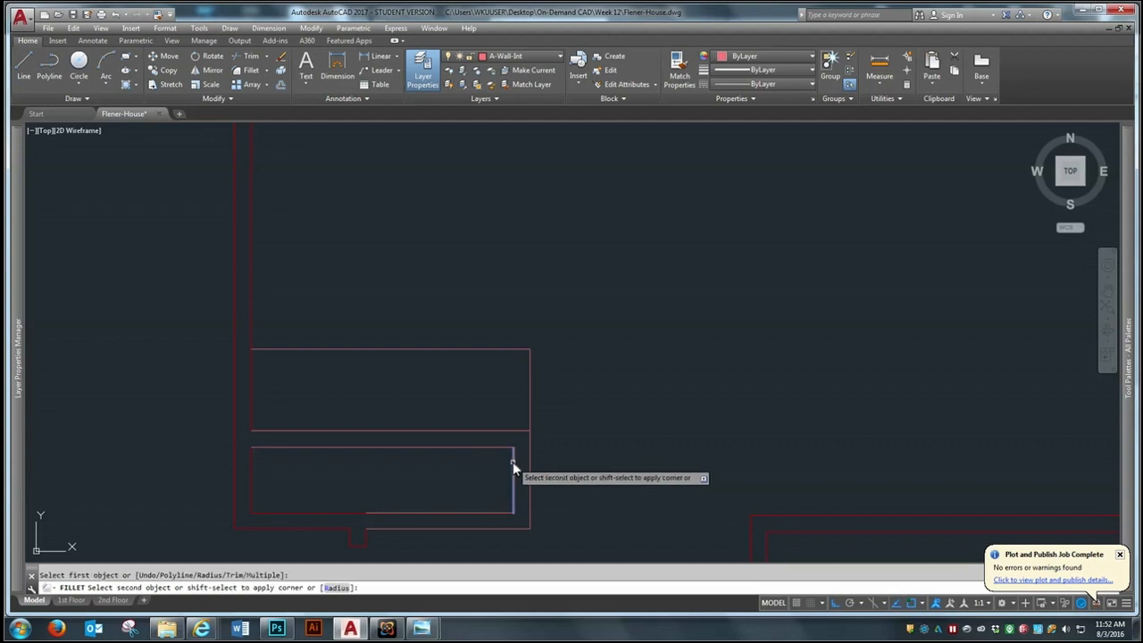
click(517, 349)
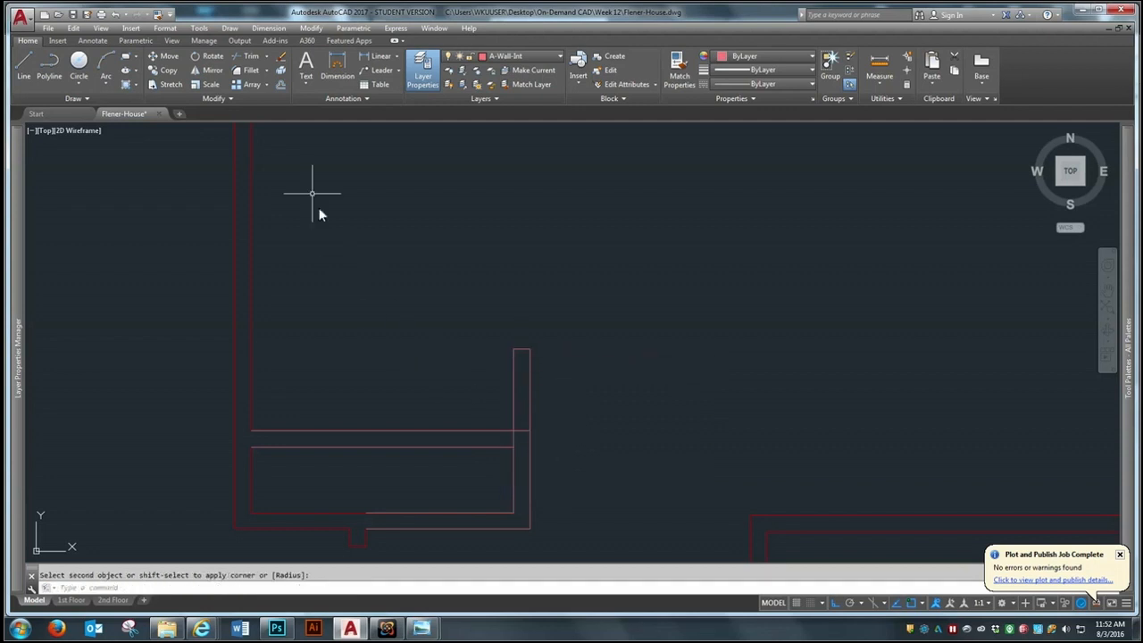
Trim the overlapping lines where the closet's north wall meets the extended east wall
click(252, 58)
click(644, 310)
click(471, 502)
key(Return)
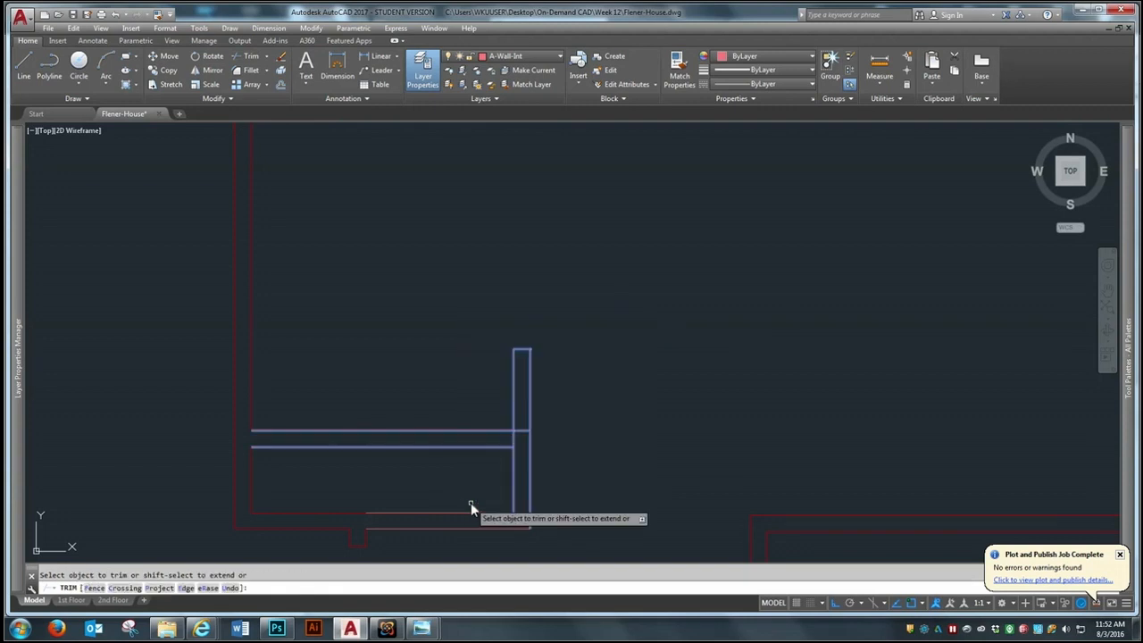
click(523, 427)
click(519, 436)
click(516, 436)
key(Return)
Examine the first-floor layout around the new closet and the open area north of the recessed exterior wall
scroll(579, 382, down, 2)
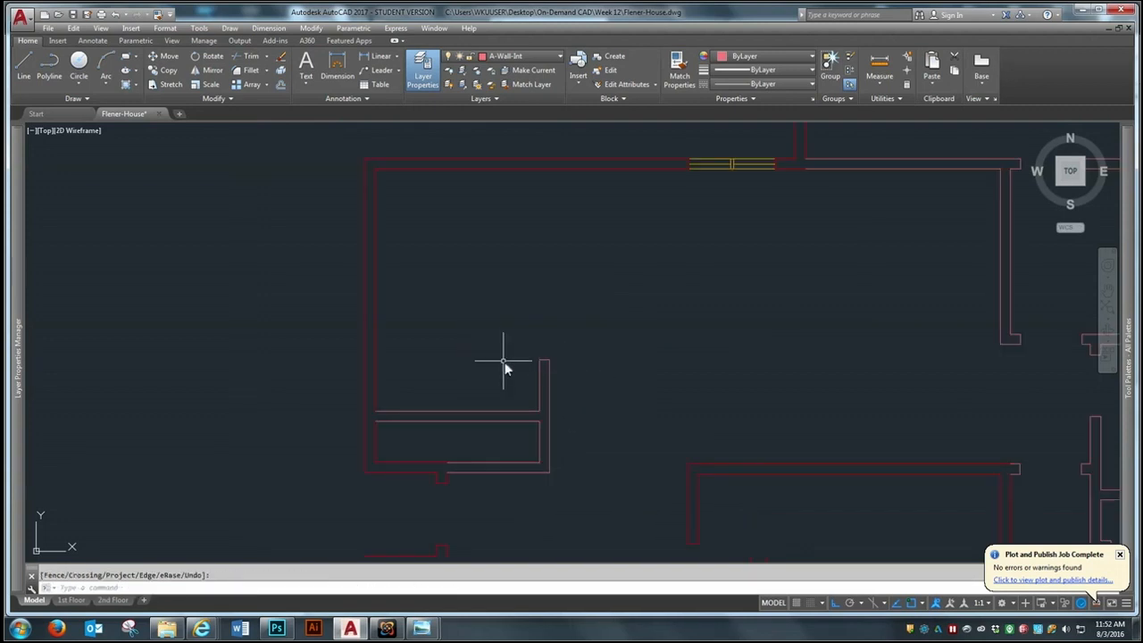
scroll(506, 353, up, 2)
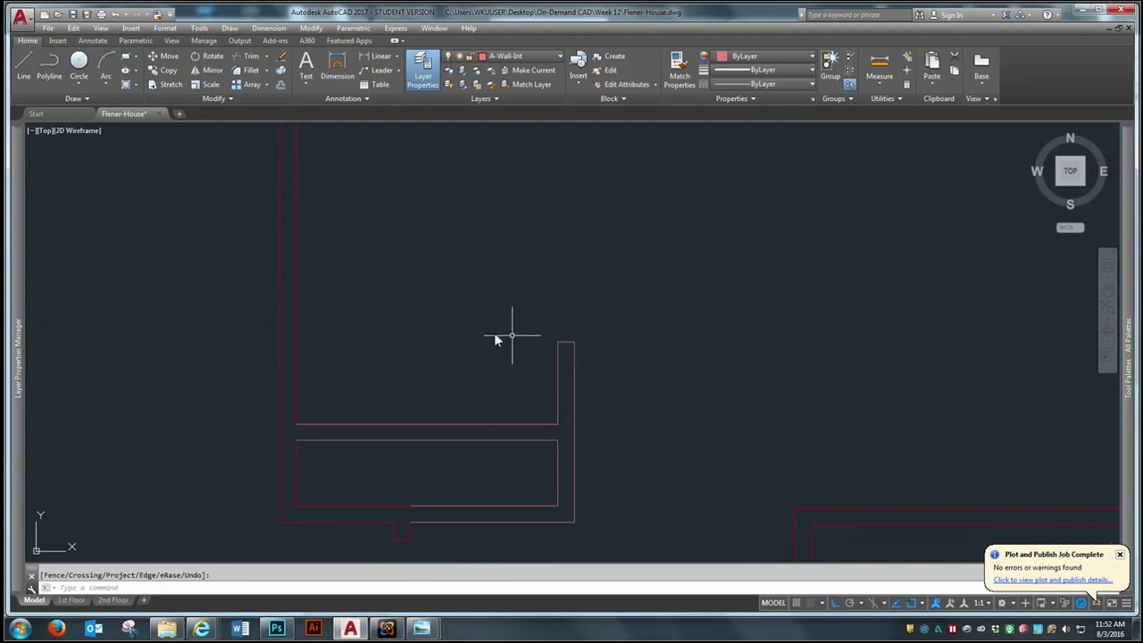
scroll(450, 440, down, 3)
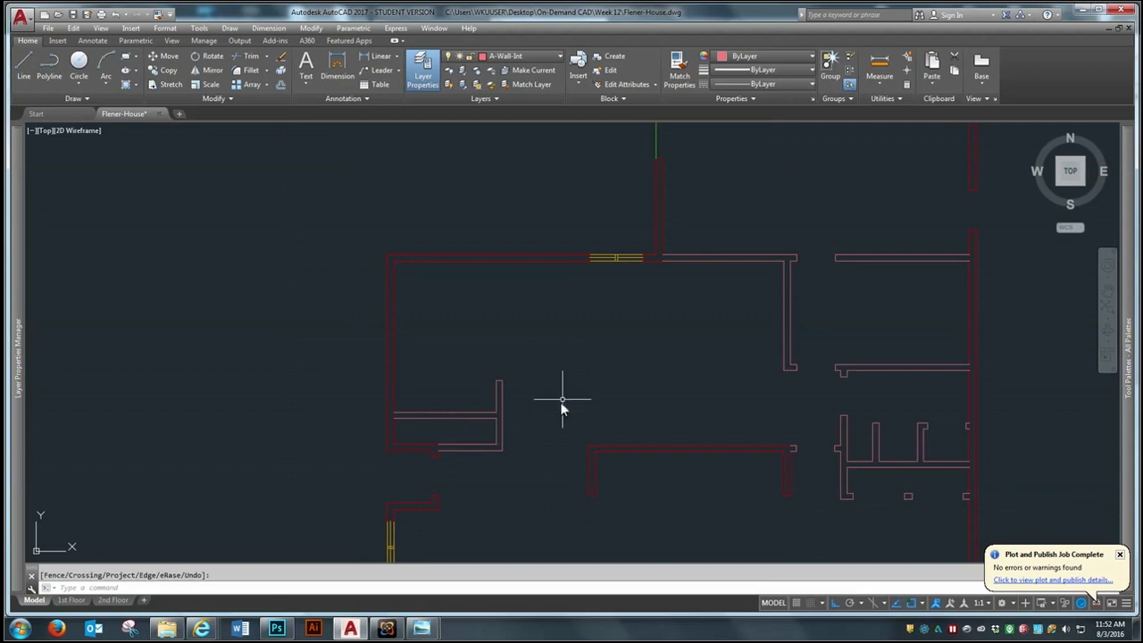
scroll(563, 405, down, 3)
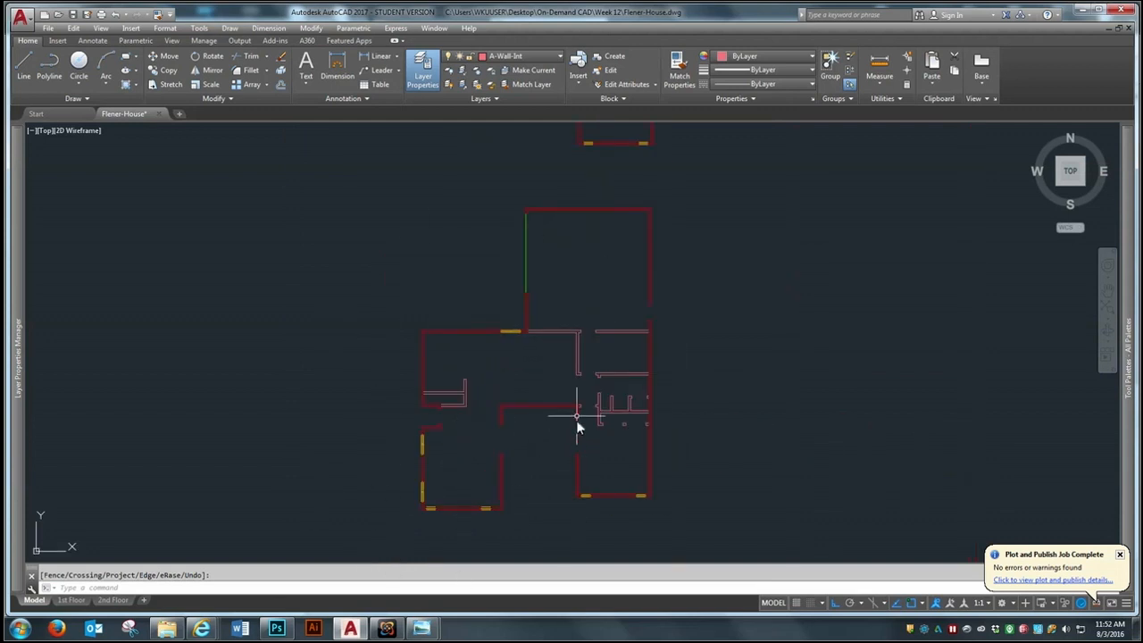
scroll(574, 406, up, 2)
scroll(447, 353, up, 2)
scroll(455, 397, down, 2)
scroll(551, 420, up, 2)
scroll(552, 420, up, 2)
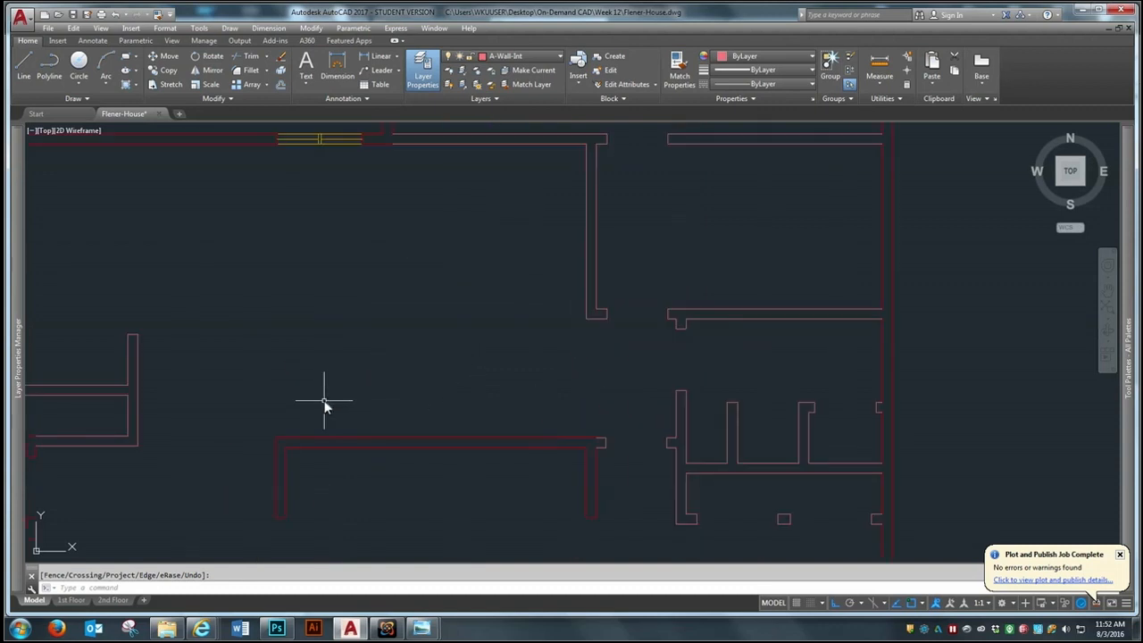
Draw a 36" vertical line north from the outer northwest corner of the recessed exterior wall
scroll(324, 403, up, 2)
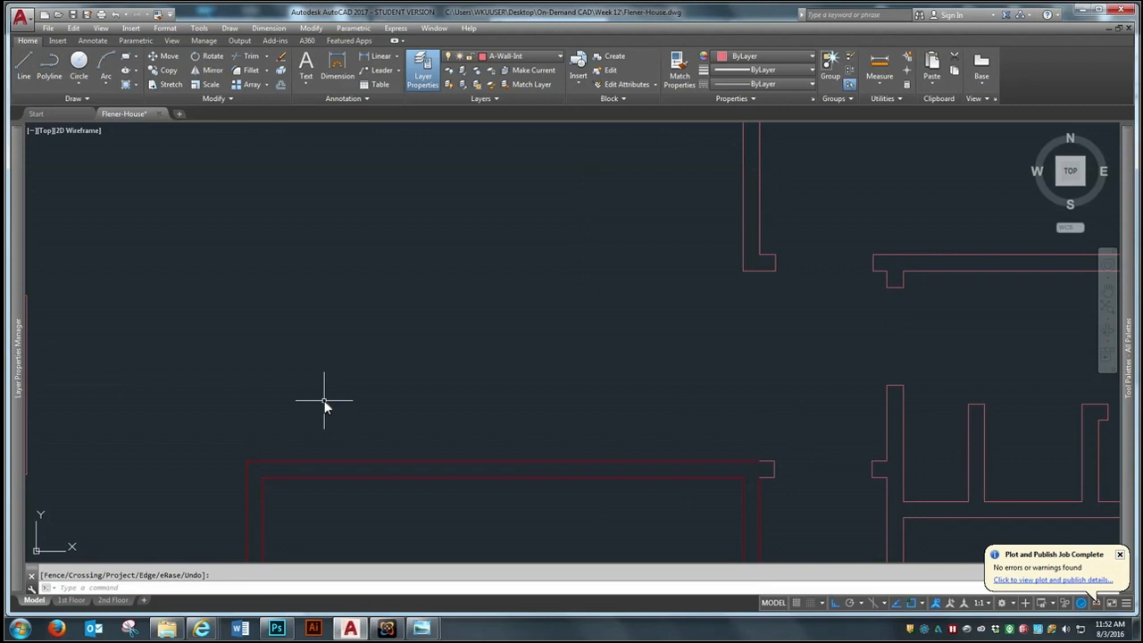
scroll(317, 415, down, 2)
scroll(309, 419, up, 2)
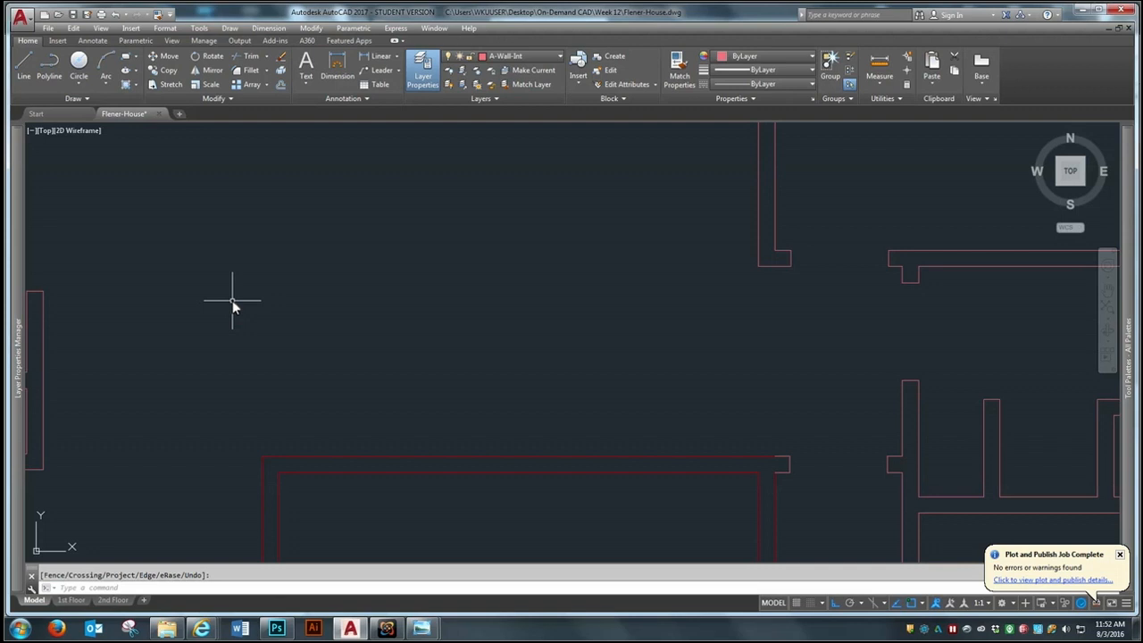
key(l)
key(Return)
click(263, 458)
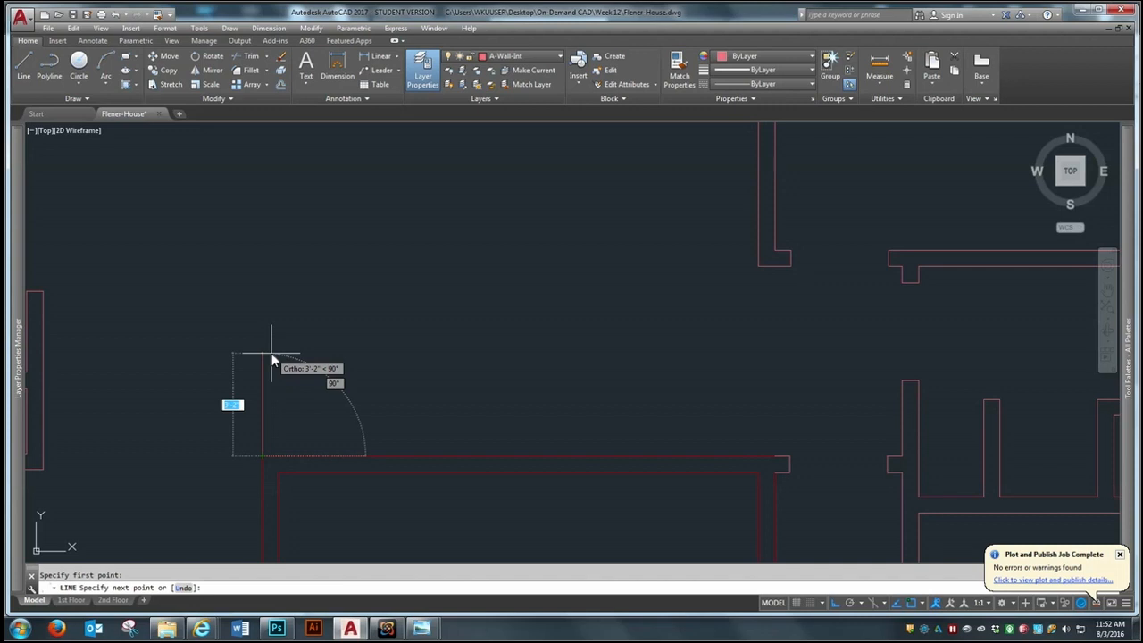
text(36)
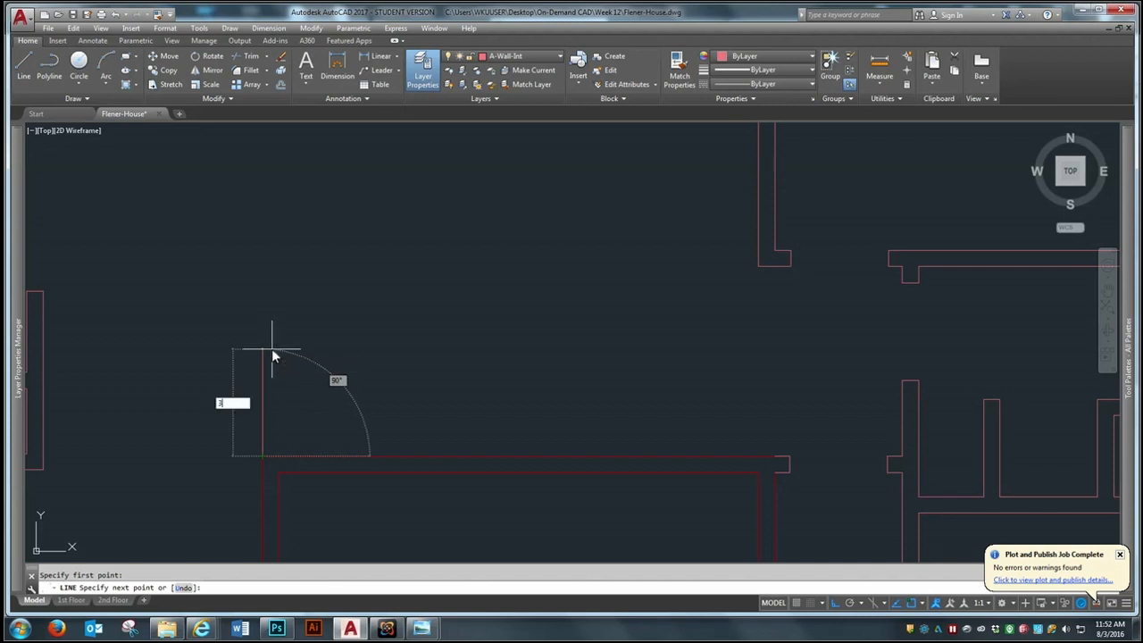
key(Return)
key(Return)
Move the new 36" vertical line to the A-Flor-Strs layer
click(326, 290)
click(253, 386)
click(525, 56)
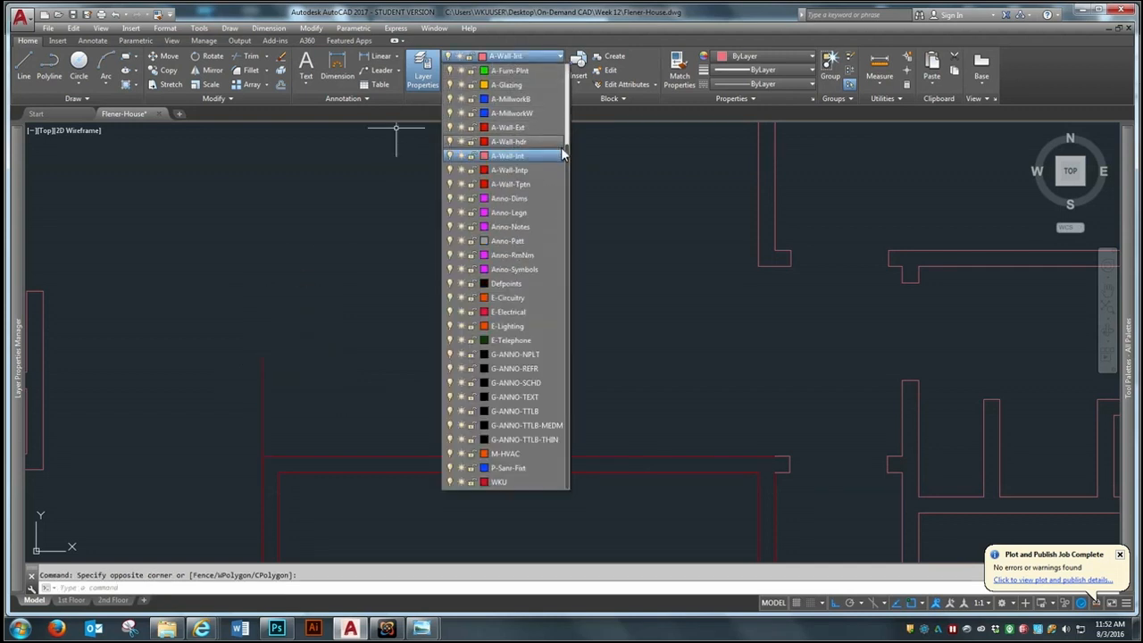
scroll(567, 136, up, 1)
scroll(569, 131, up, 4)
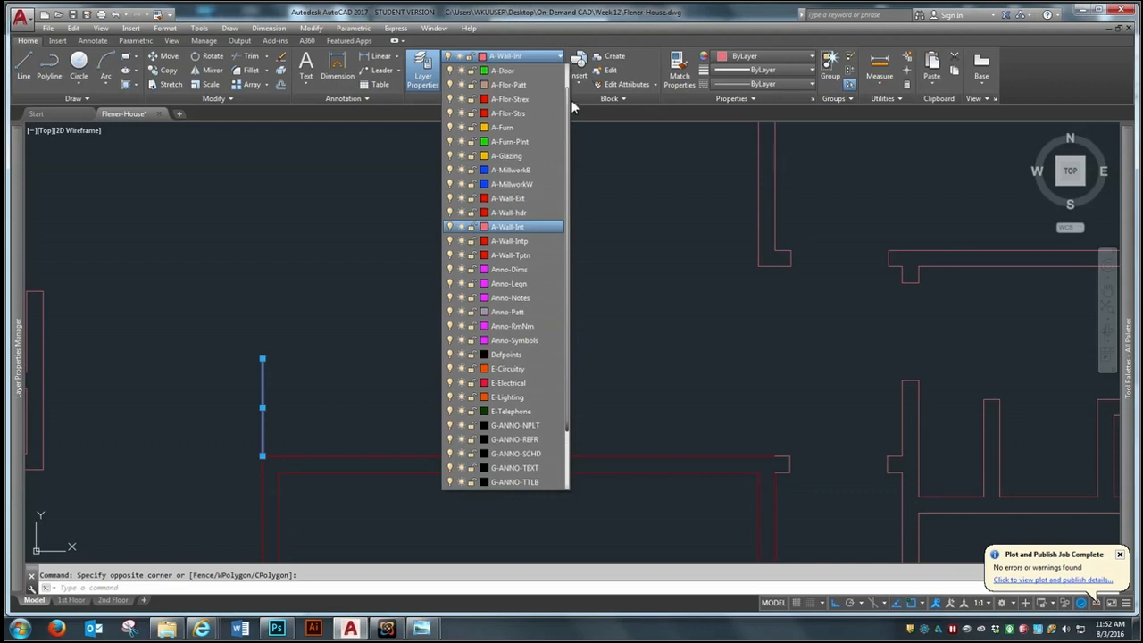
click(513, 128)
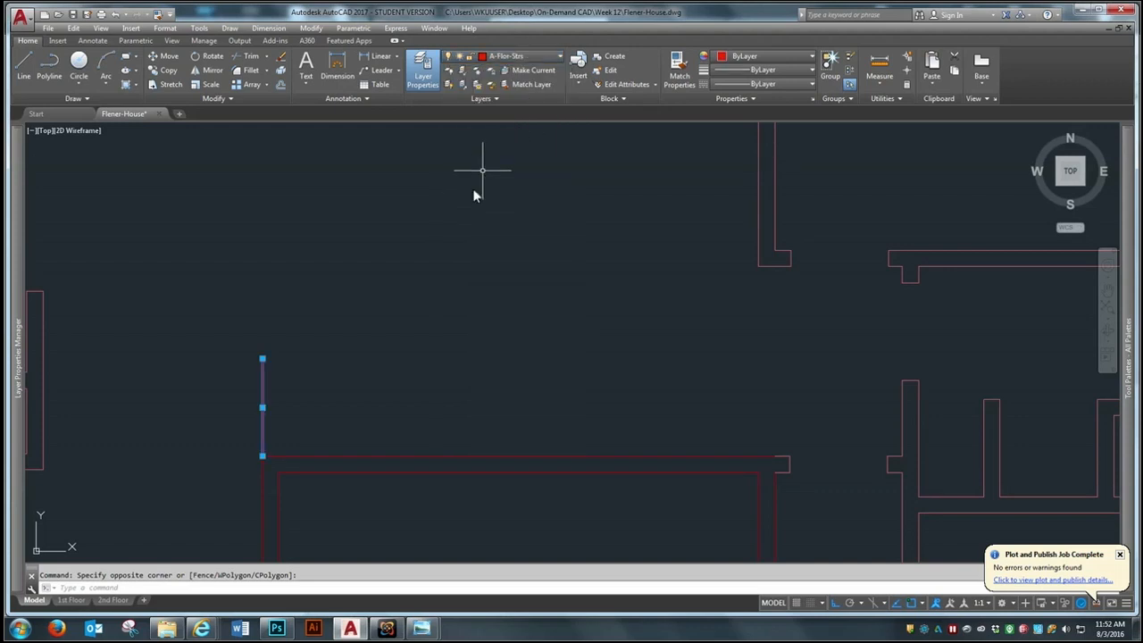
Change the A-Flor-Strs layer's color to index color 40
click(523, 60)
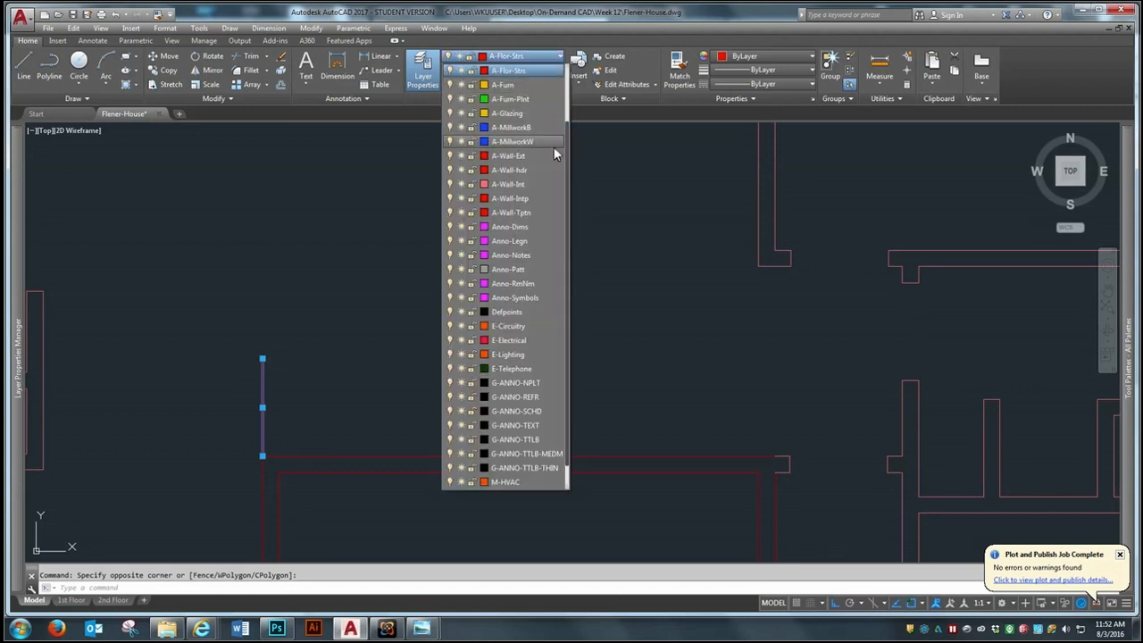
scroll(567, 141, up, 2)
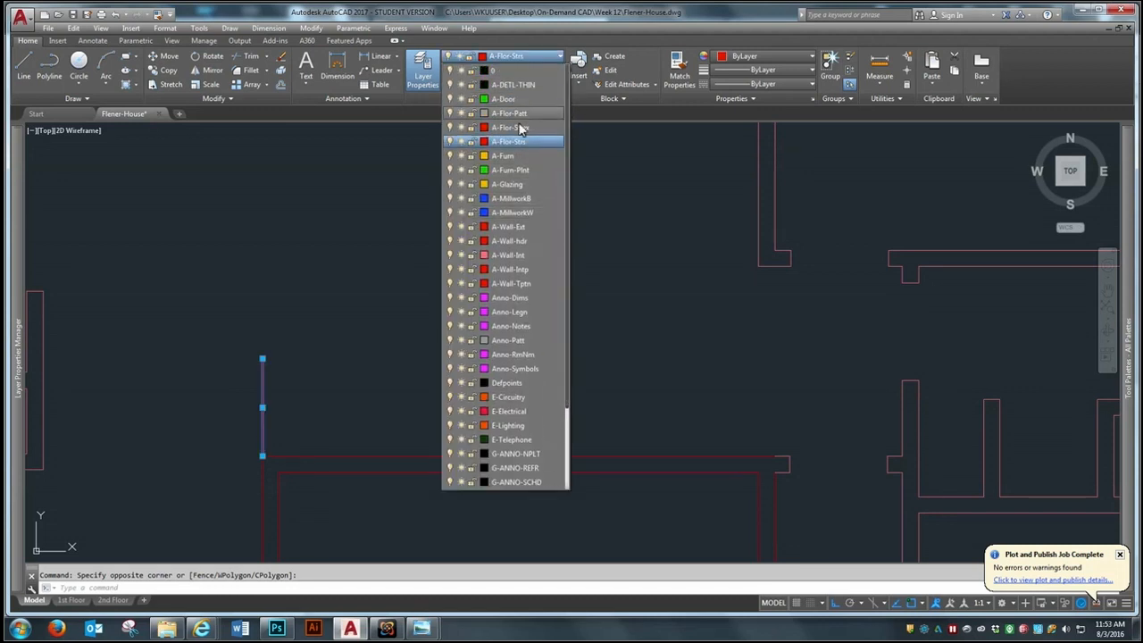
click(483, 142)
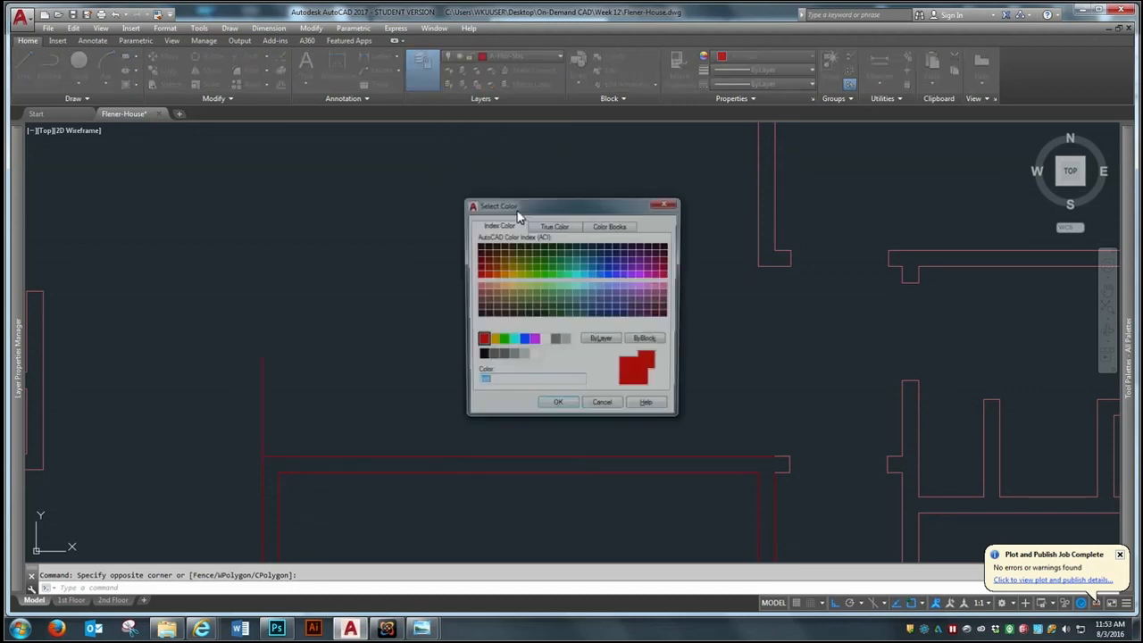
click(502, 276)
click(557, 408)
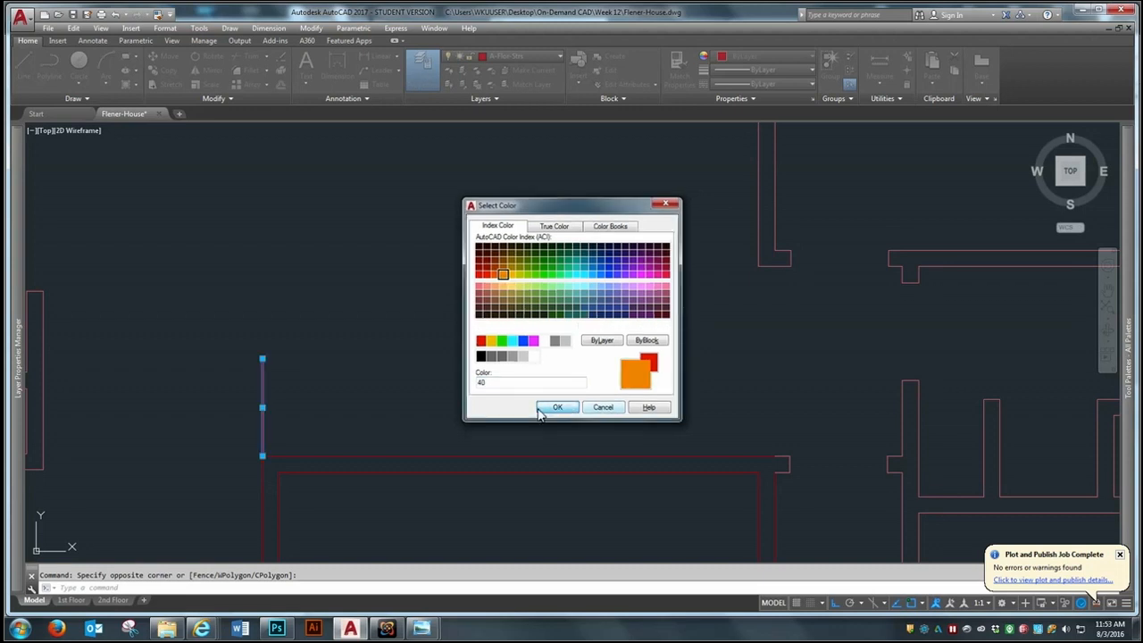
key(Escape)
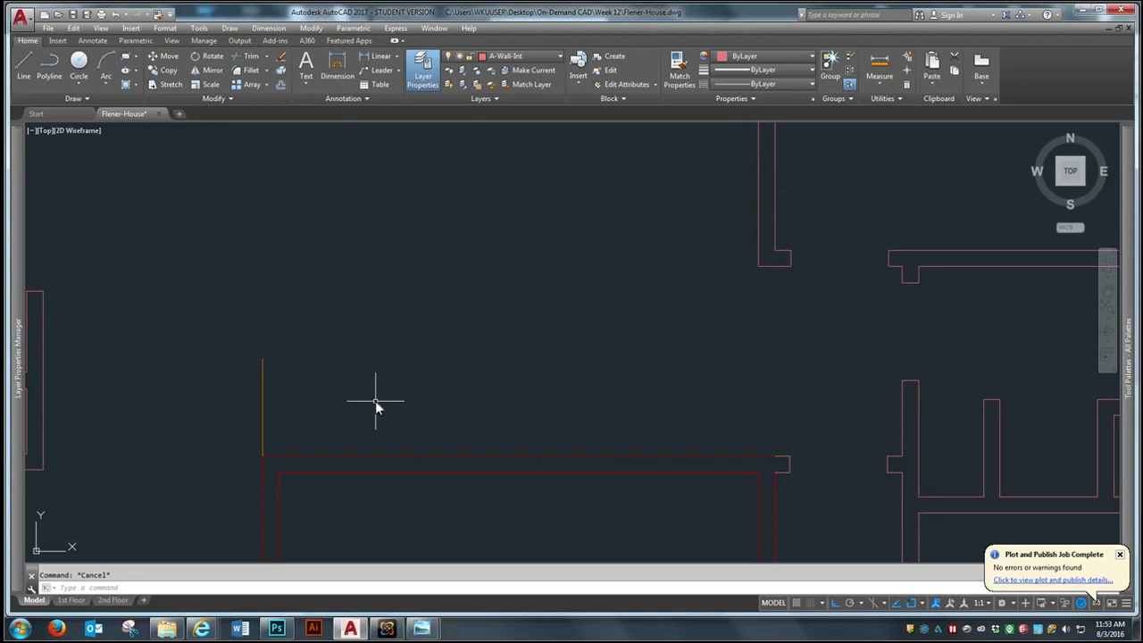
Offset the 36" stair line 12" east
text(o)
key(Return)
text(12)
key(Return)
click(263, 416)
click(308, 406)
Erase the original stair line at the exterior wall's northwest corner
text(e)
key(Return)
click(265, 351)
click(250, 383)
key(Return)
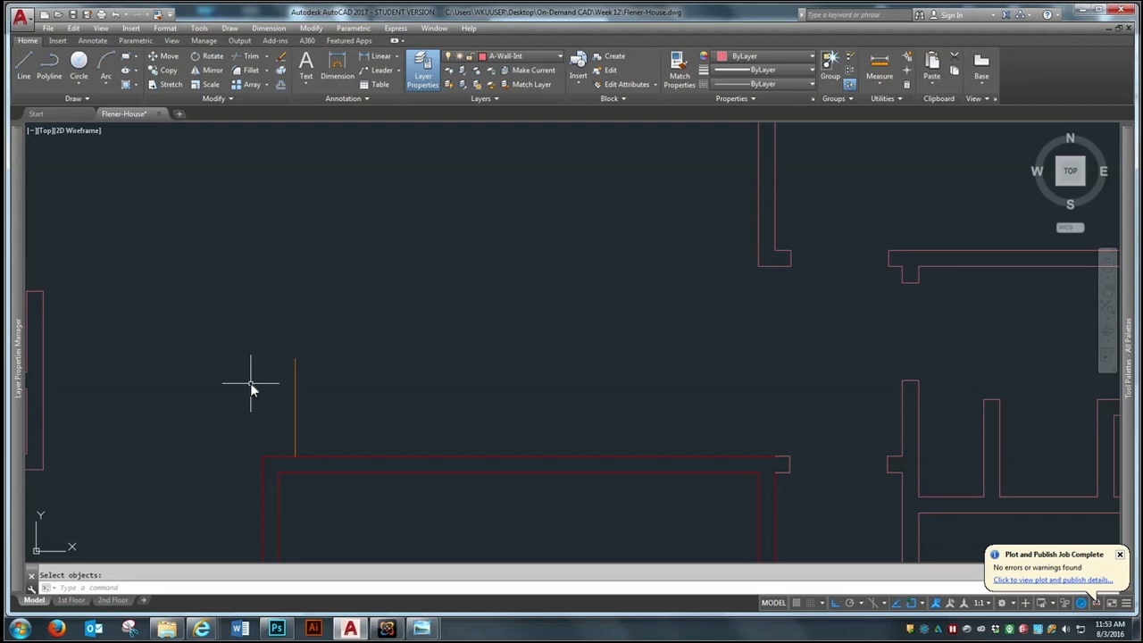
Offset the 36" stair line 6'.5 east along the exterior wall
text(o)
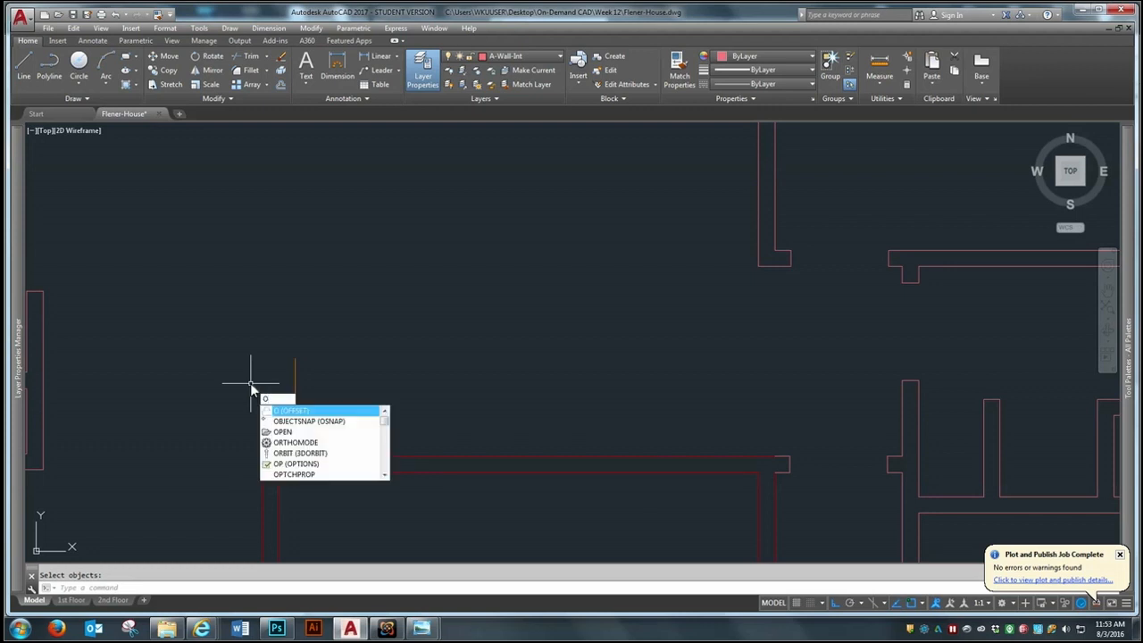
key(Return)
text(6)
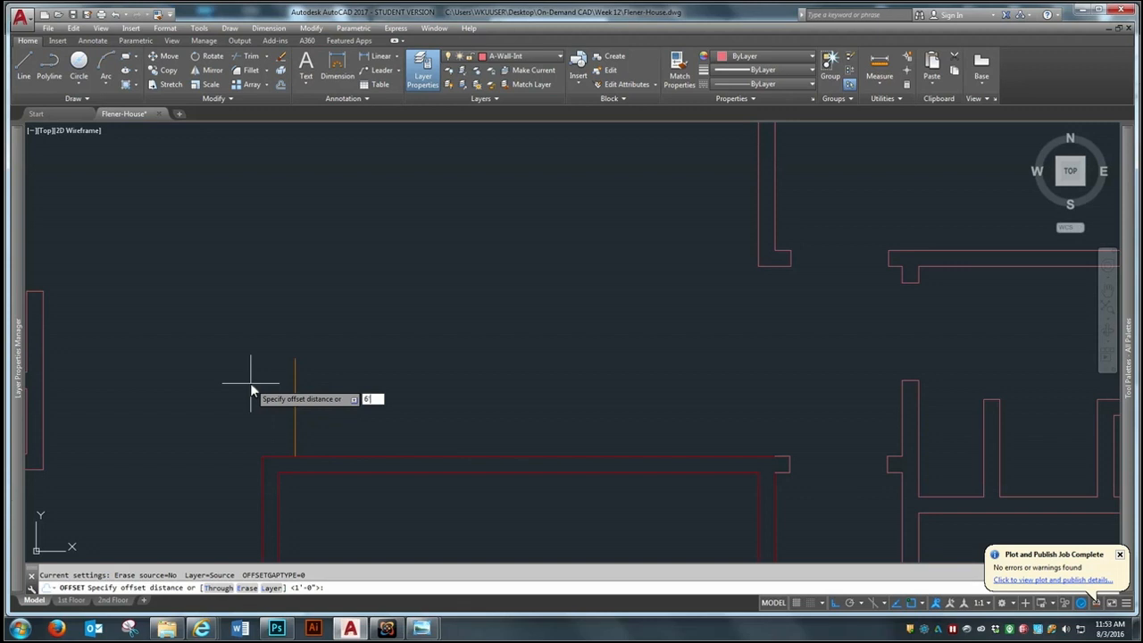
text('5)
key(Return)
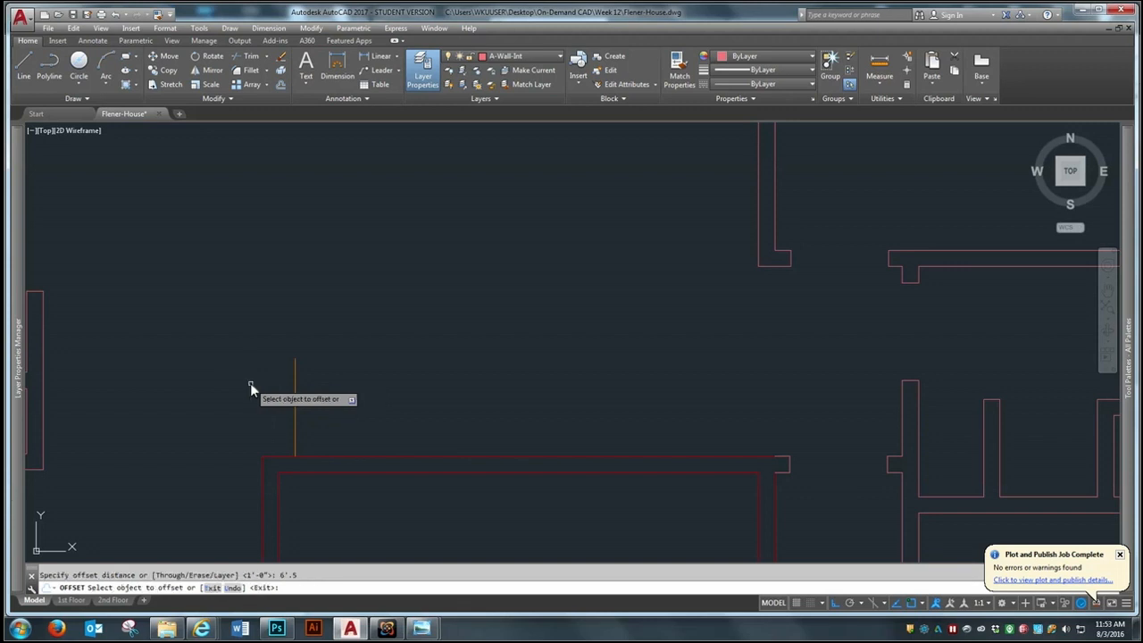
click(293, 411)
click(445, 386)
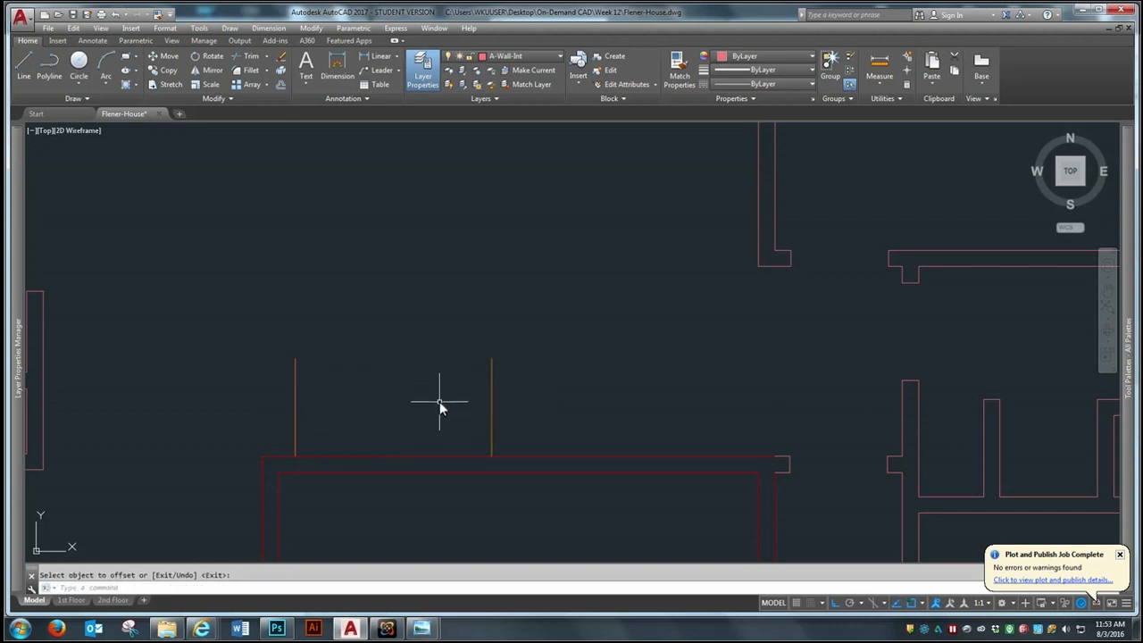
key(Return)
key(Return)
Offset the new east line 6" further east to form the closet's west wall
text(6)
key(Return)
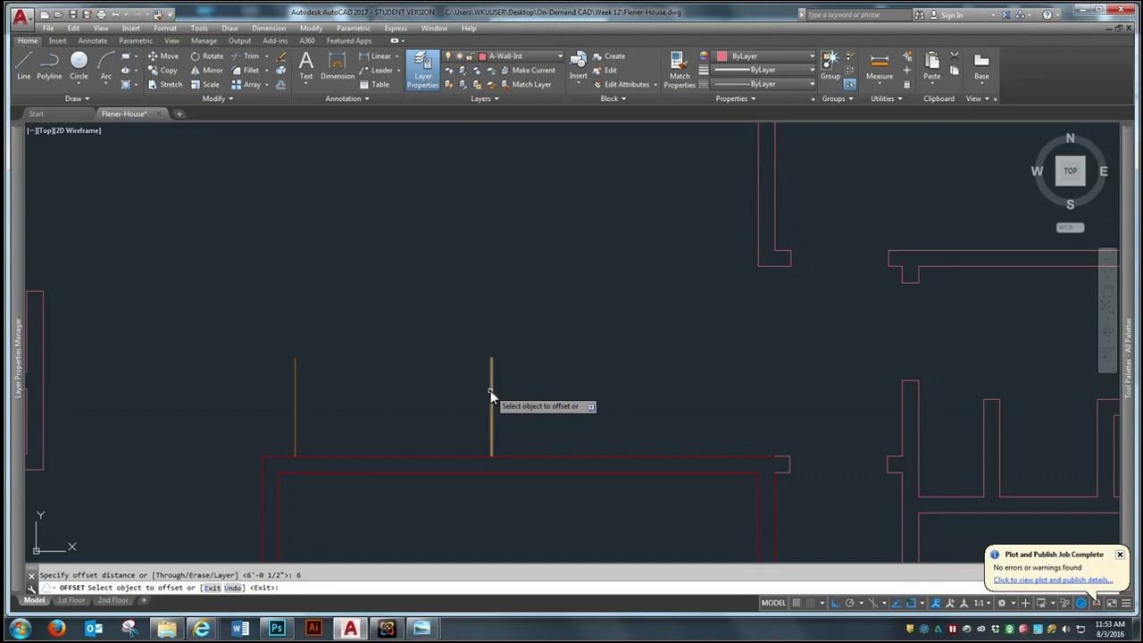
click(491, 393)
click(557, 386)
key(Return)
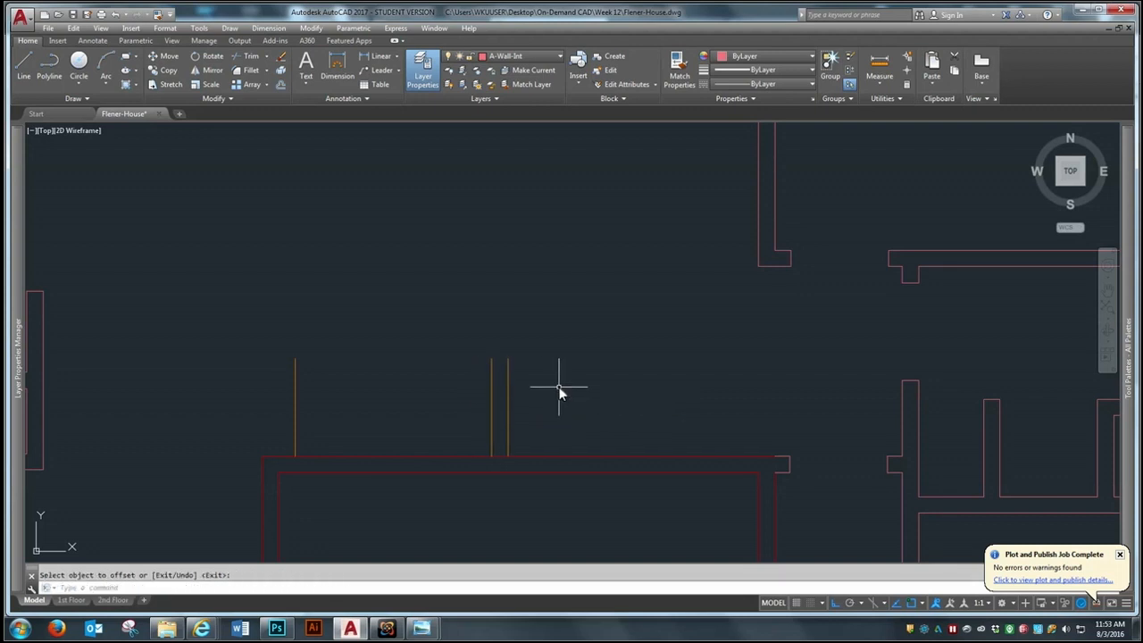
Offset the easternmost vertical line 4' east for the inner face of the closet's east wall
key(Return)
text(4')
key(Return)
click(508, 413)
click(566, 395)
key(Return)
key(Return)
Offset the closet's inner east wall line 6" east to give the wall its thickness
key(Return)
click(636, 389)
click(685, 389)
key(Return)
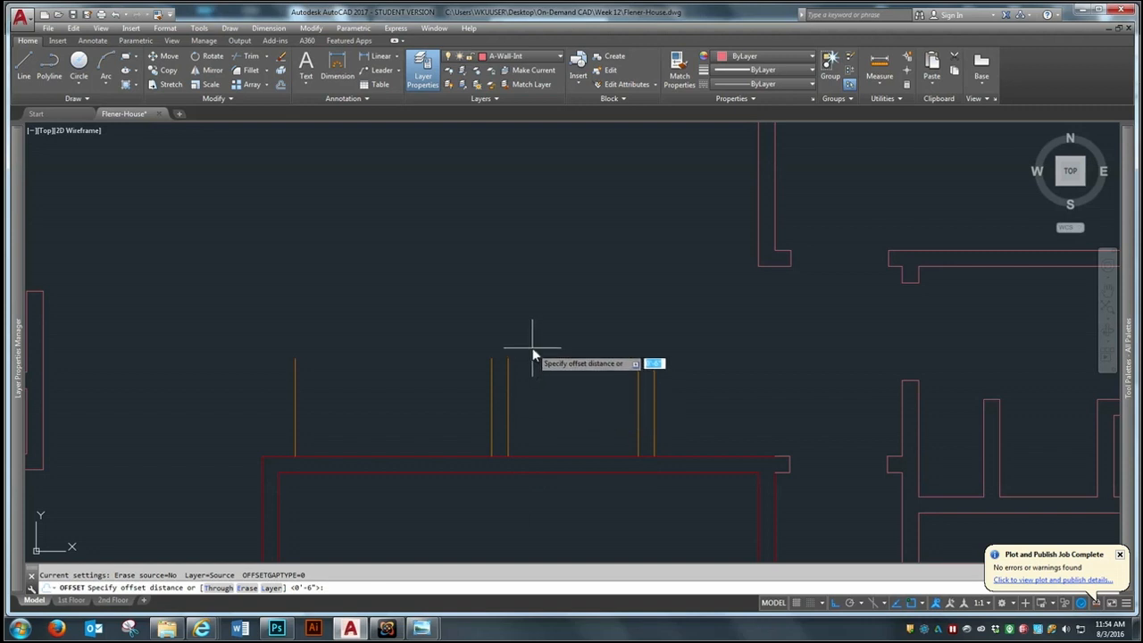
Offset the exterior wall's upper horizontal line 3' north, across the ends of the vertical lines
text(3')
key(Return)
click(552, 455)
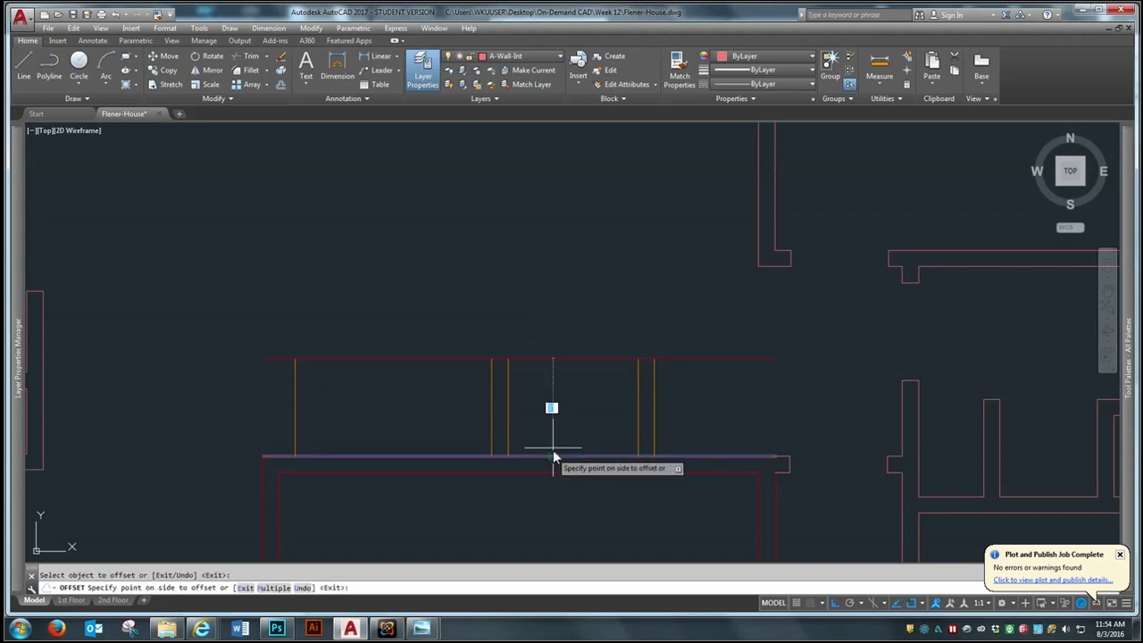
click(551, 412)
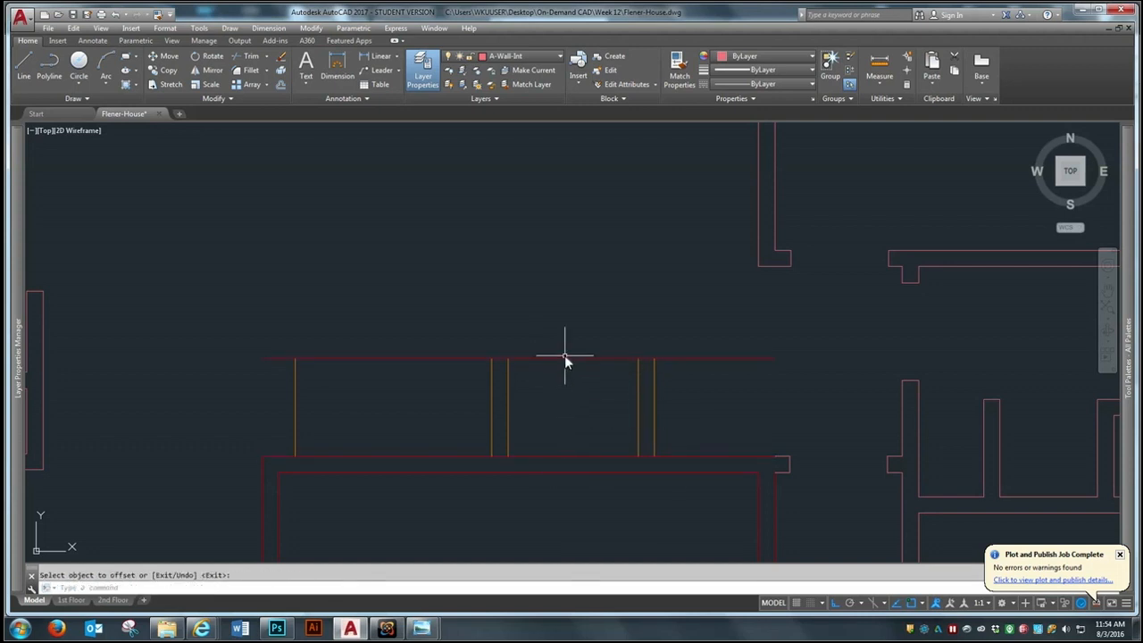
key(Return)
key(Return)
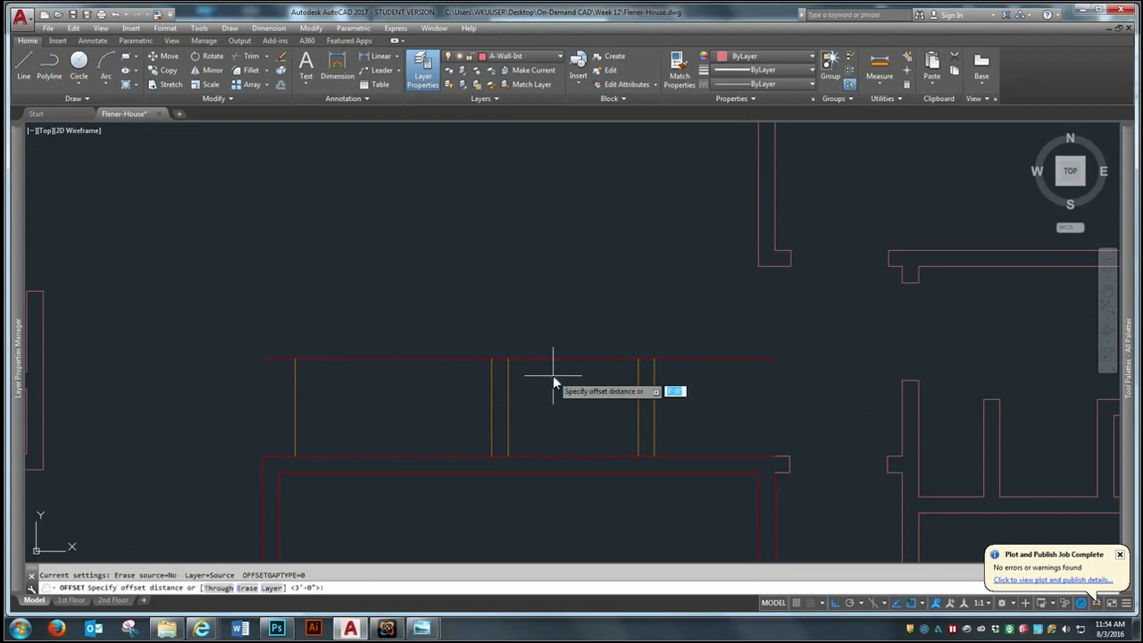
Offset the new horizontal line 6" north for the outer face of the closet's north wall
key(Return)
click(562, 357)
click(567, 320)
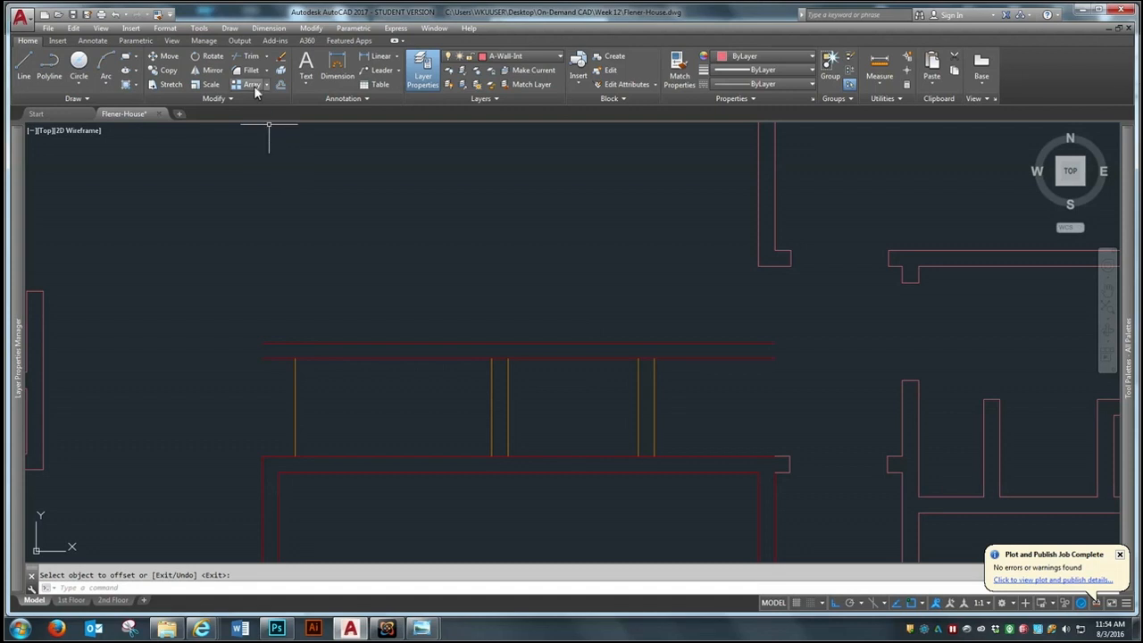
Extend the four vertical closet wall lines up to the outer north wall line
text(ex)
key(Return)
click(590, 339)
click(576, 350)
key(Return)
click(658, 375)
click(615, 392)
click(576, 380)
click(479, 403)
key(Return)
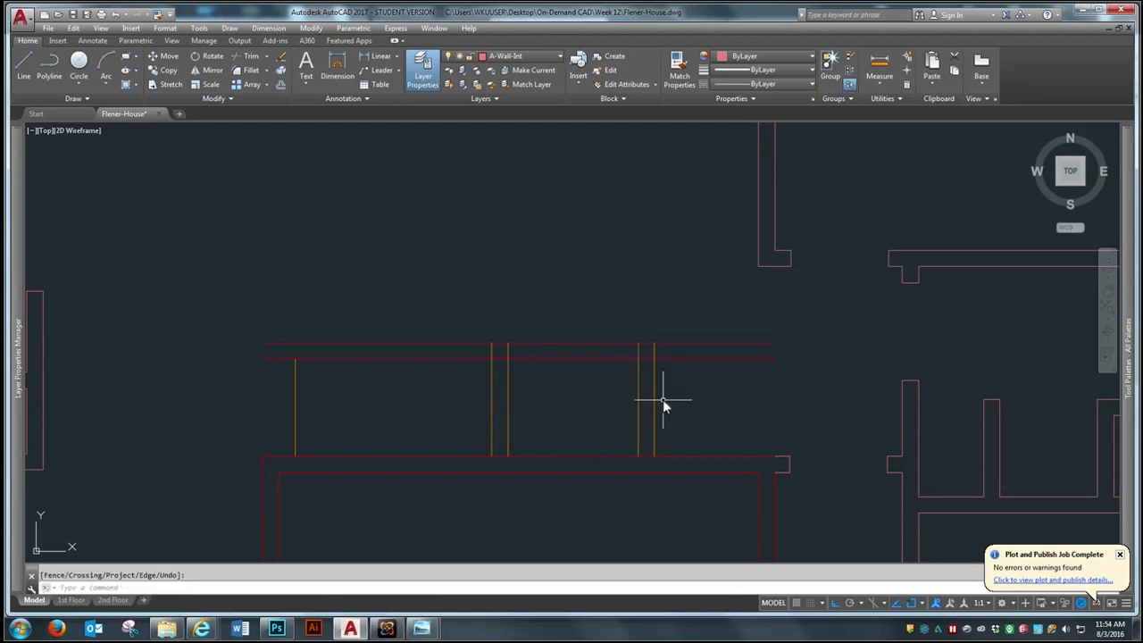
Fillet the closet's inner and outer northeast corners and its outer northwest corner with a zero radius
click(248, 73)
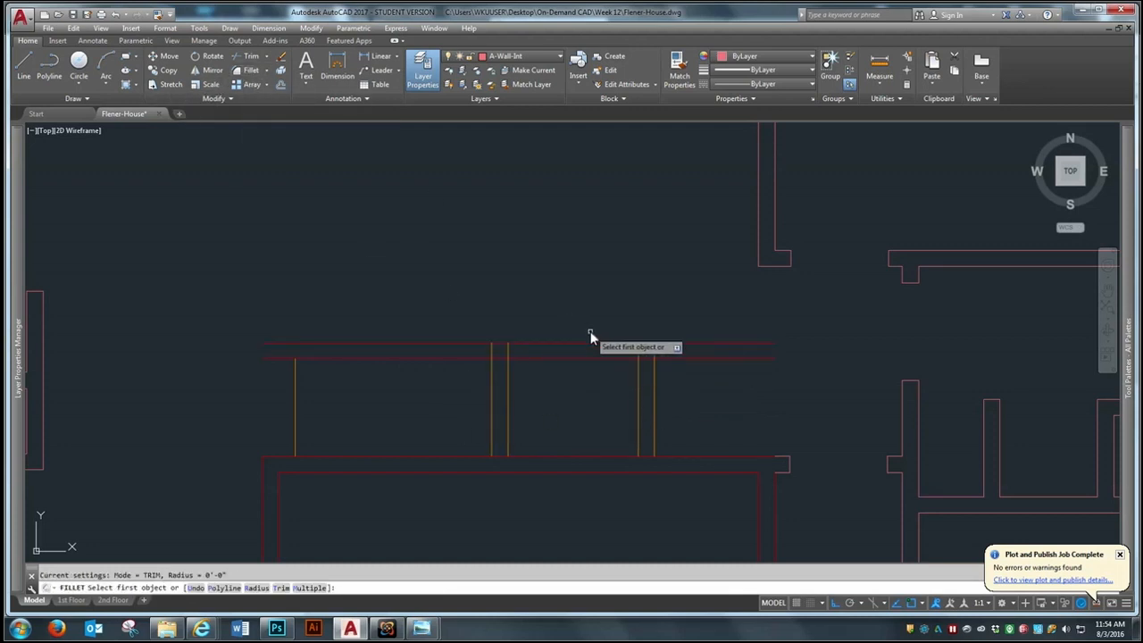
click(635, 359)
click(638, 368)
key(Return)
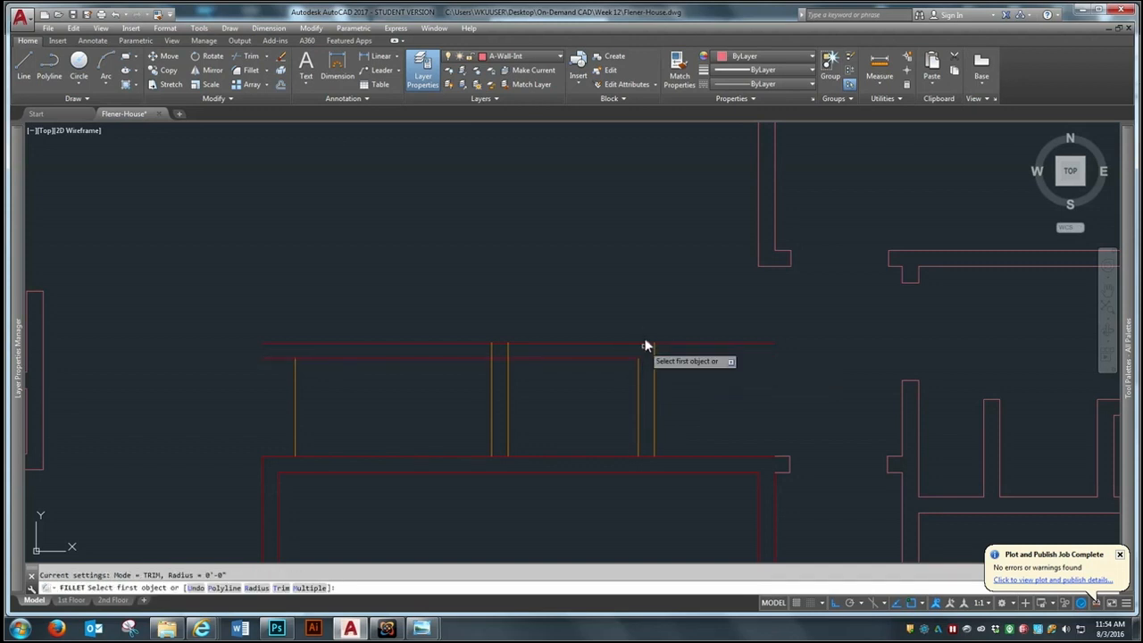
click(644, 344)
click(653, 357)
key(Return)
click(492, 355)
click(500, 343)
Trim the lower horizontal line where it crosses the closet's west wall
text(tr)
key(Return)
click(571, 285)
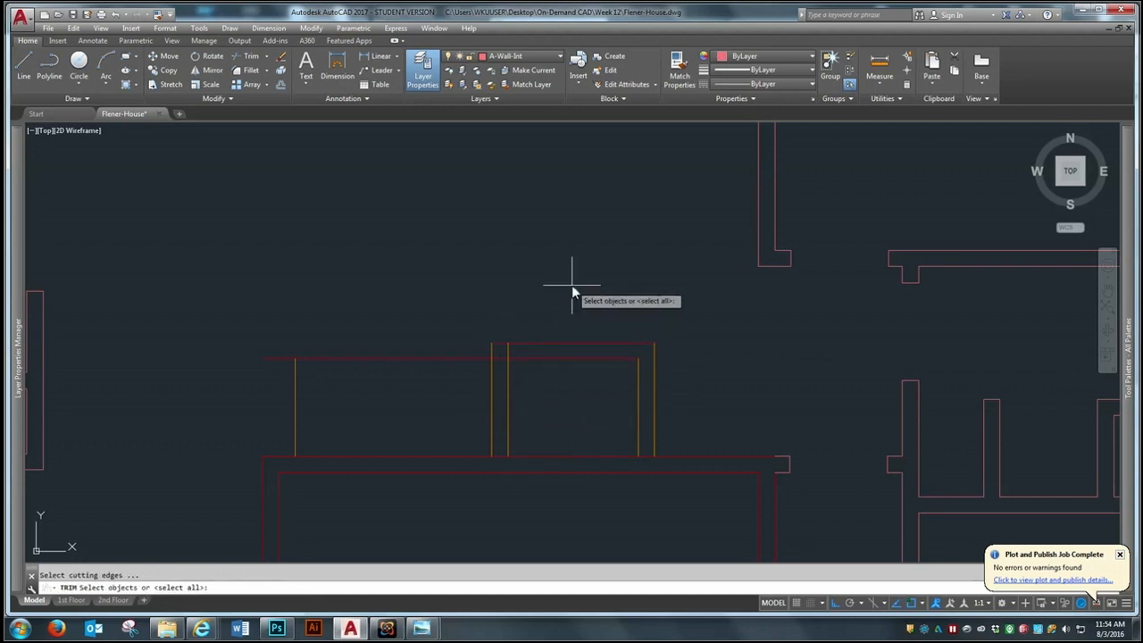
click(471, 391)
key(Return)
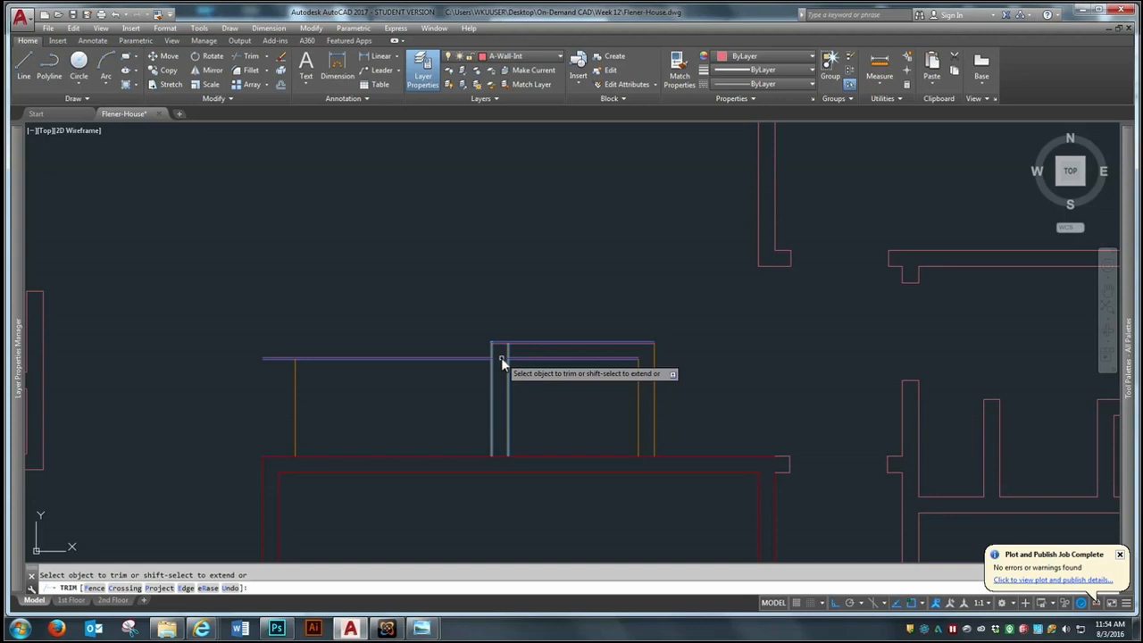
click(501, 358)
key(Return)
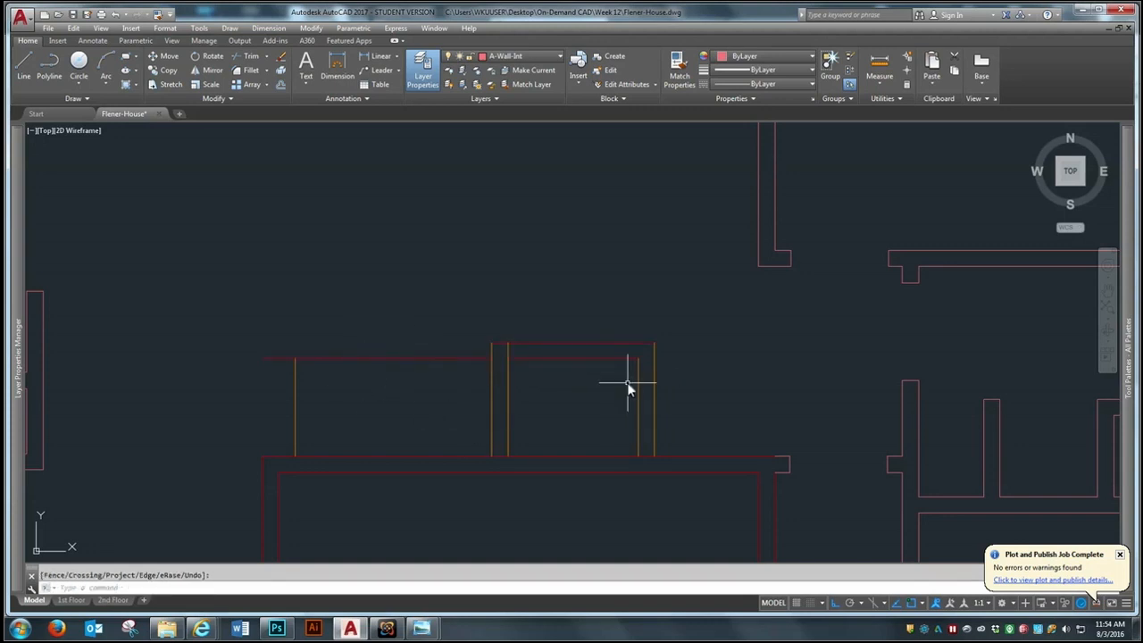
Trim the overshoot at the closet's inner northwest corner and the exterior wall line where the closet's side walls meet it
key(Return)
click(722, 303)
click(477, 502)
key(Return)
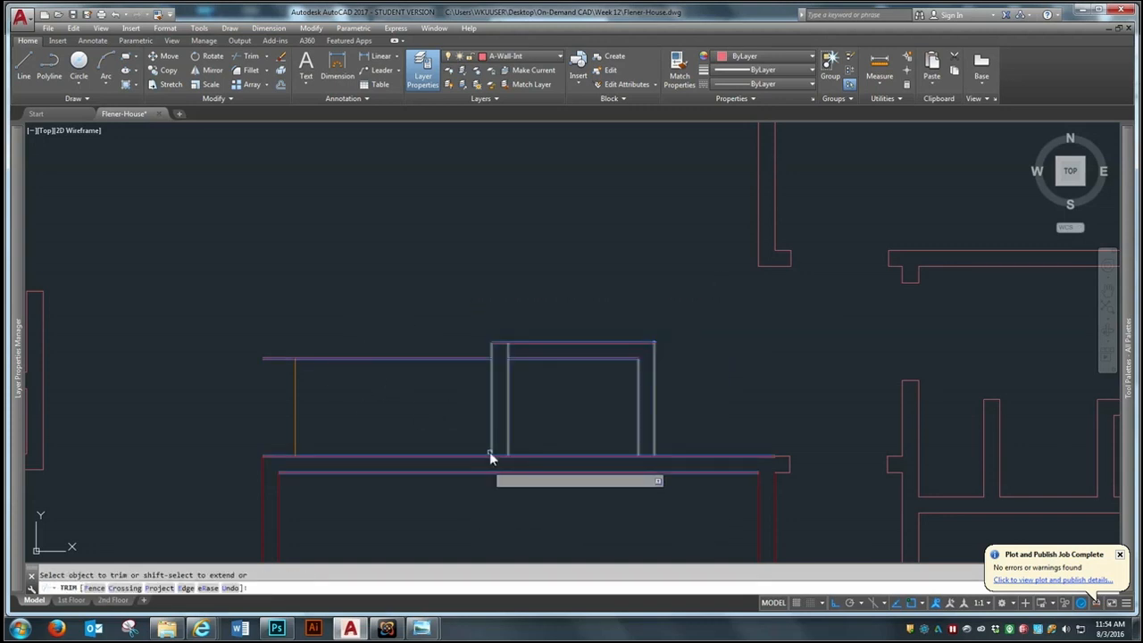
click(505, 352)
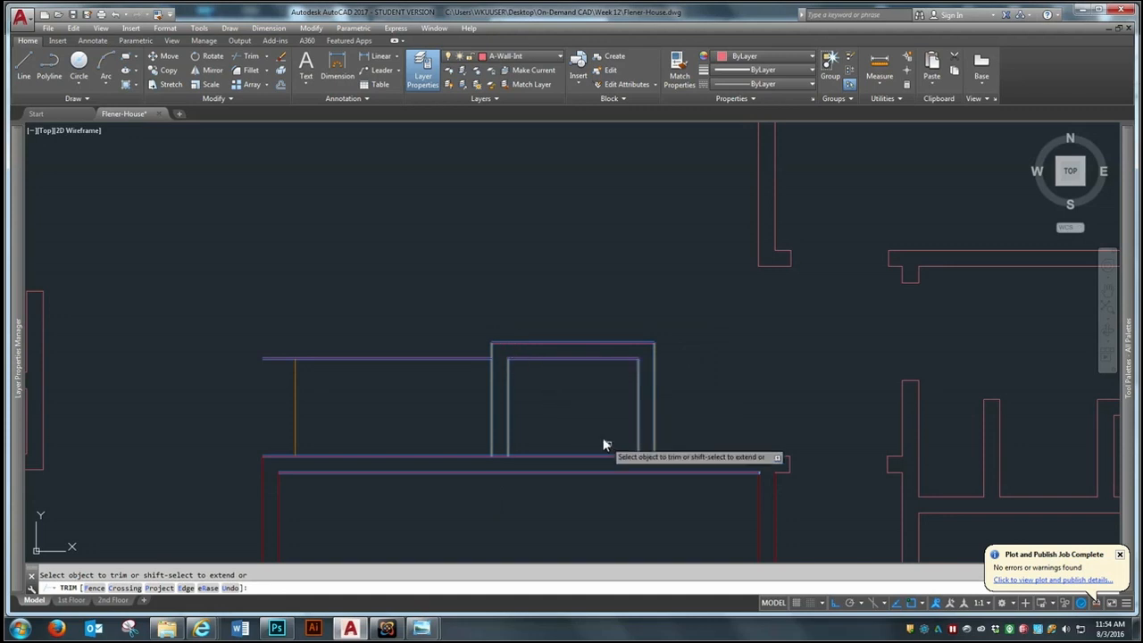
click(501, 455)
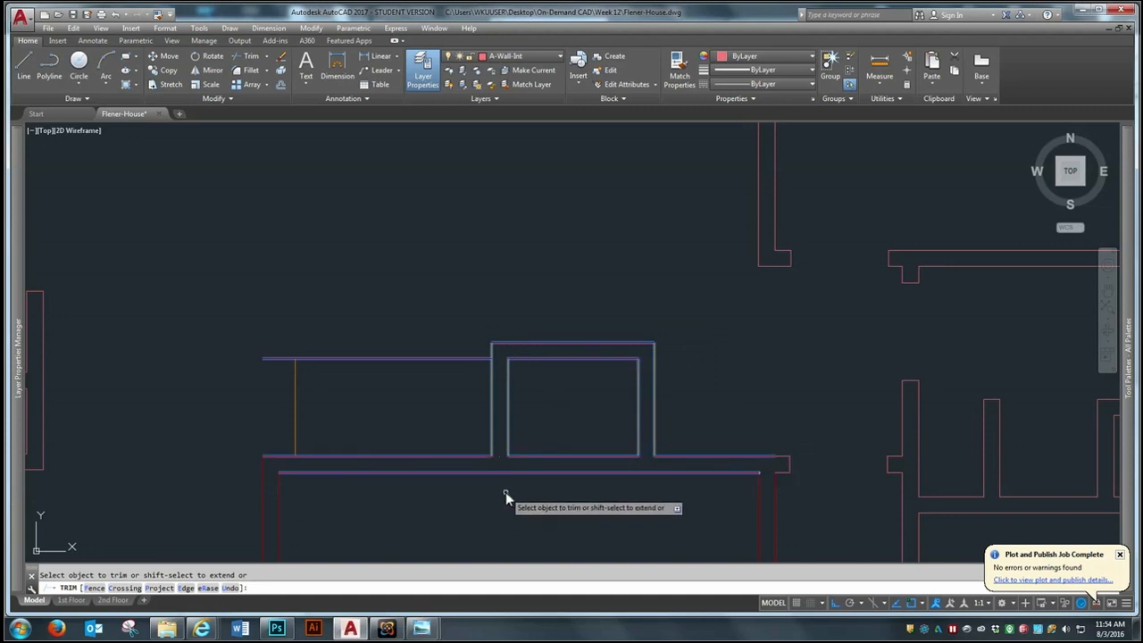
key(Return)
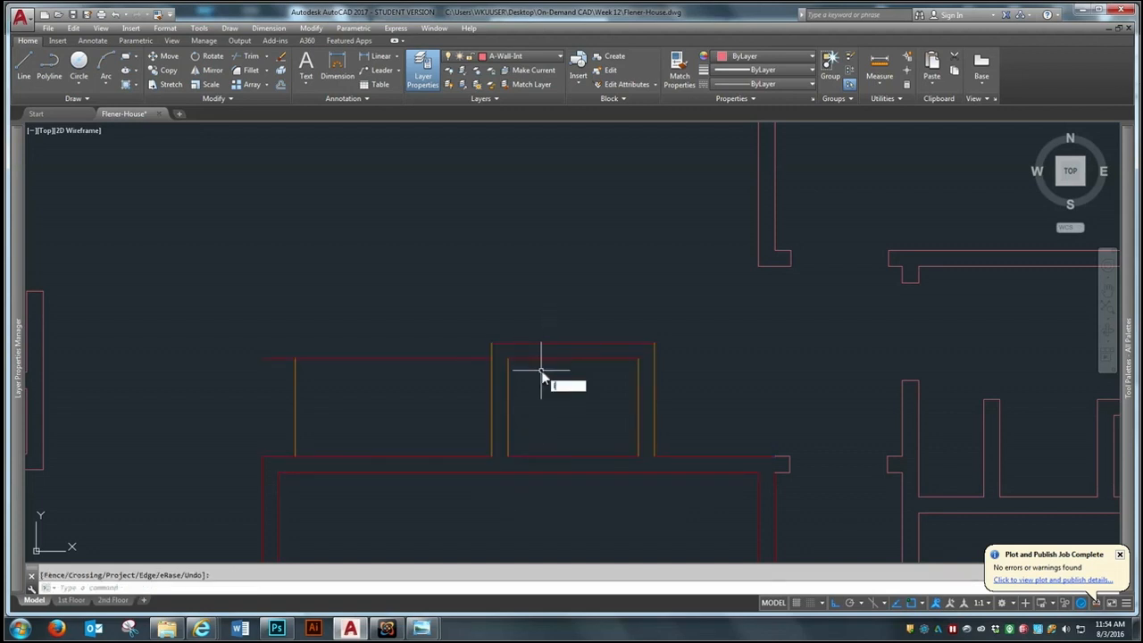
Draw a short line across the closet's north wall at its midpoint
key(Return)
click(568, 357)
click(571, 344)
key(Return)
Offset the short centre line in the closet's north wall 1'-6" to both sides to mark the door opening
text(o)
key(Return)
text(1)
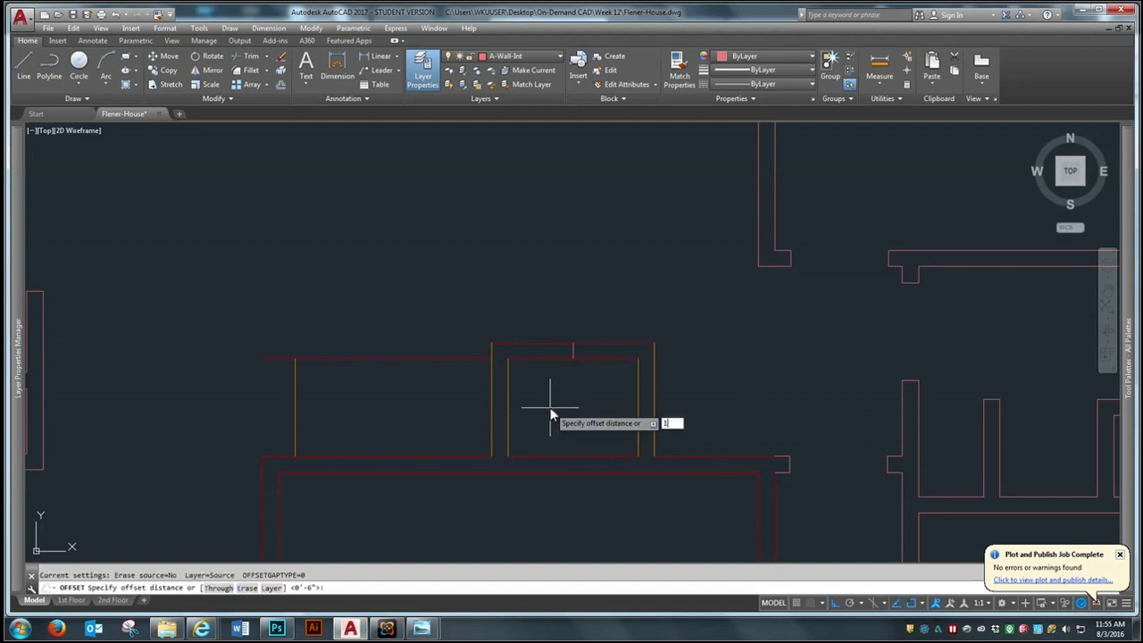
key(Return)
click(573, 348)
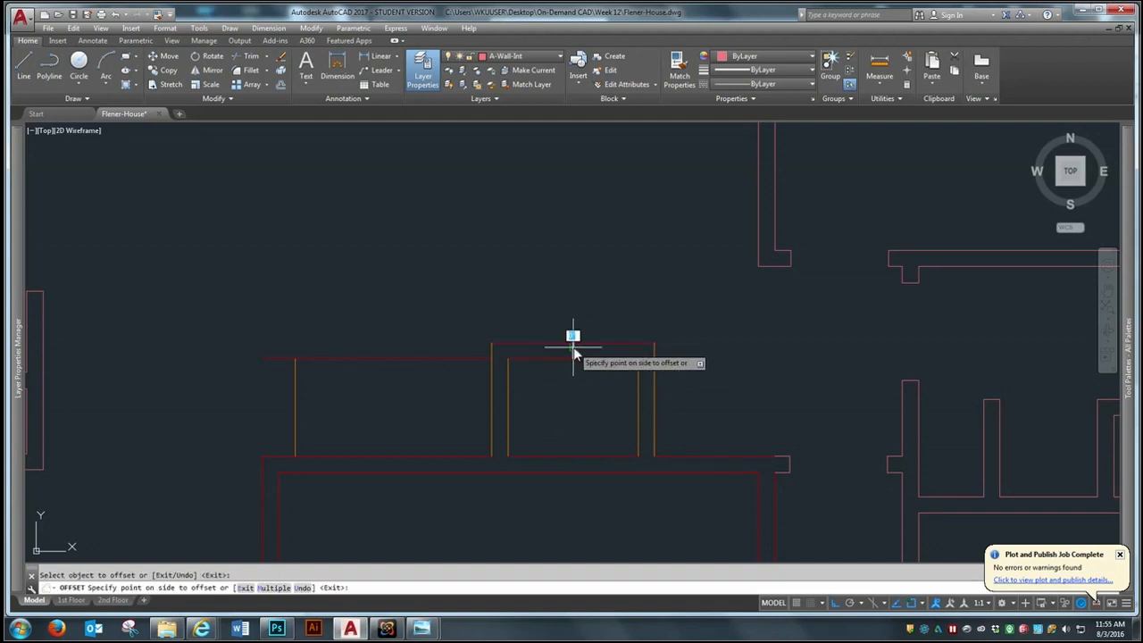
click(584, 330)
key(Return)
Erase the short centre line in the closet's north wall
text(e)
key(Return)
click(560, 380)
click(600, 317)
key(Return)
Trim both north wall lines between the two door jambs to open the closet doorway
text(tr)
key(Return)
click(705, 286)
click(461, 523)
key(Return)
click(584, 310)
click(562, 383)
key(Return)
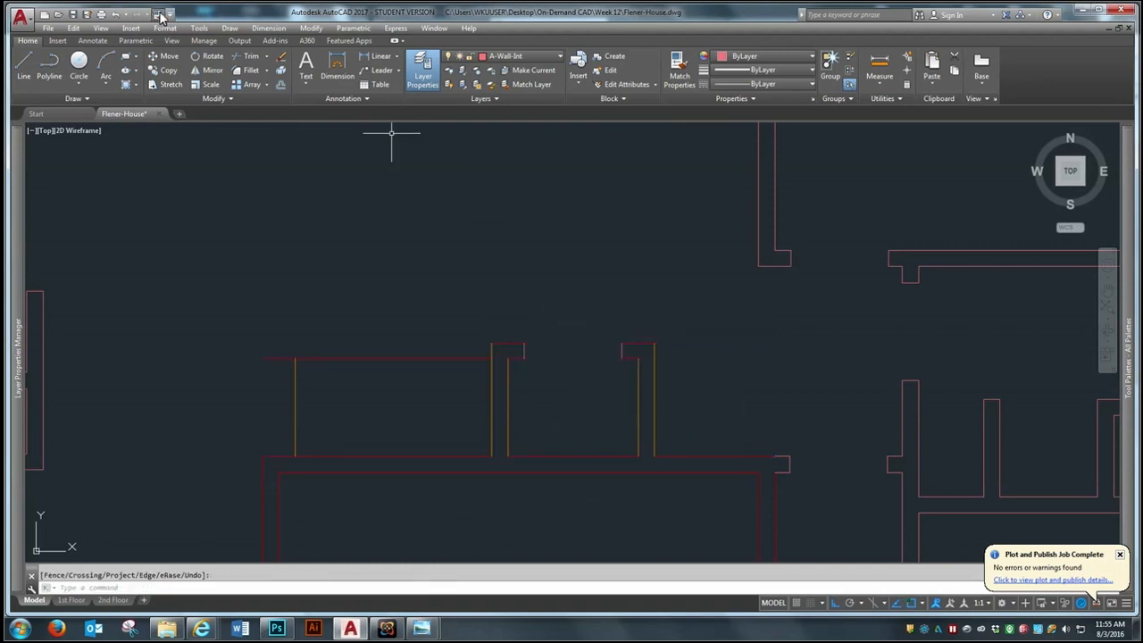
Match the properties of the west door jamb line to the rest of the closet's wall lines
text(ma)
key(Return)
click(522, 350)
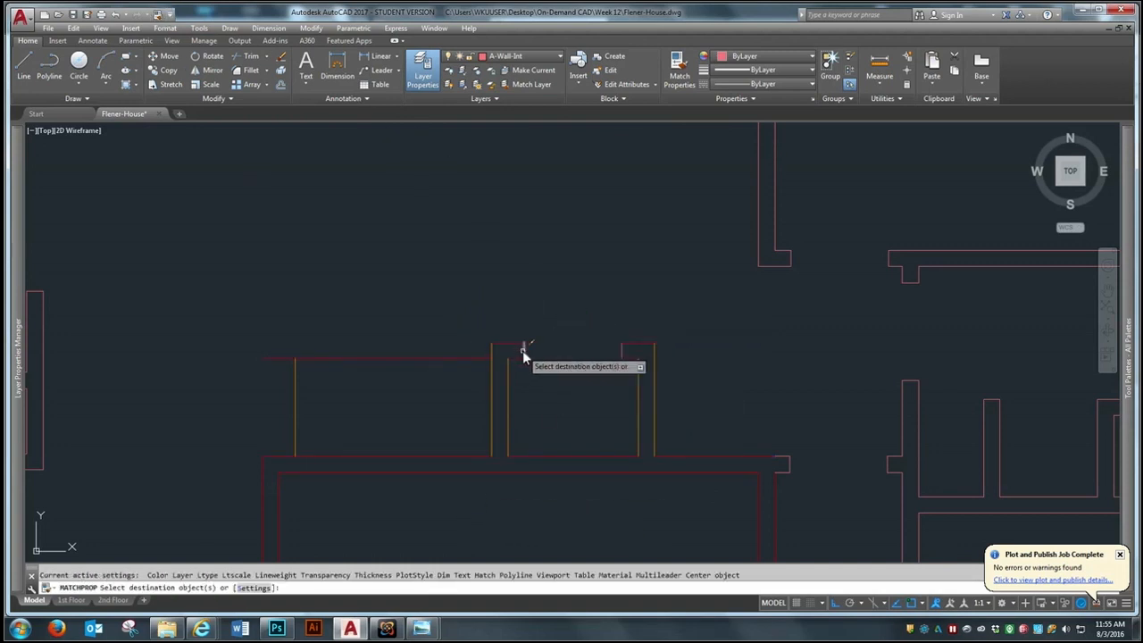
click(674, 320)
click(607, 434)
click(569, 302)
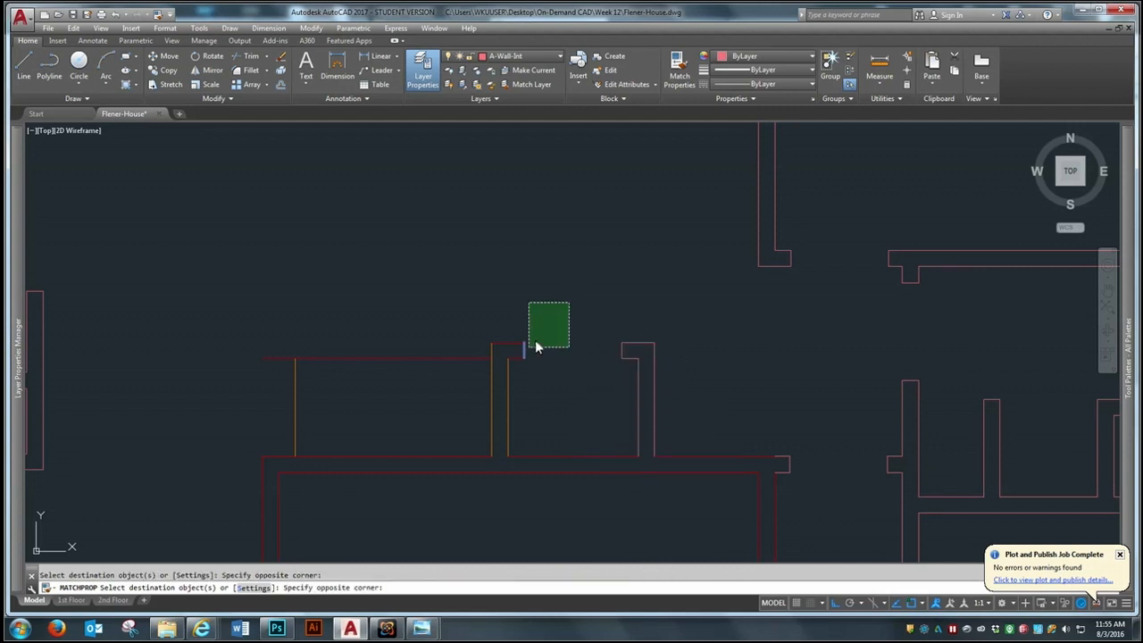
click(507, 412)
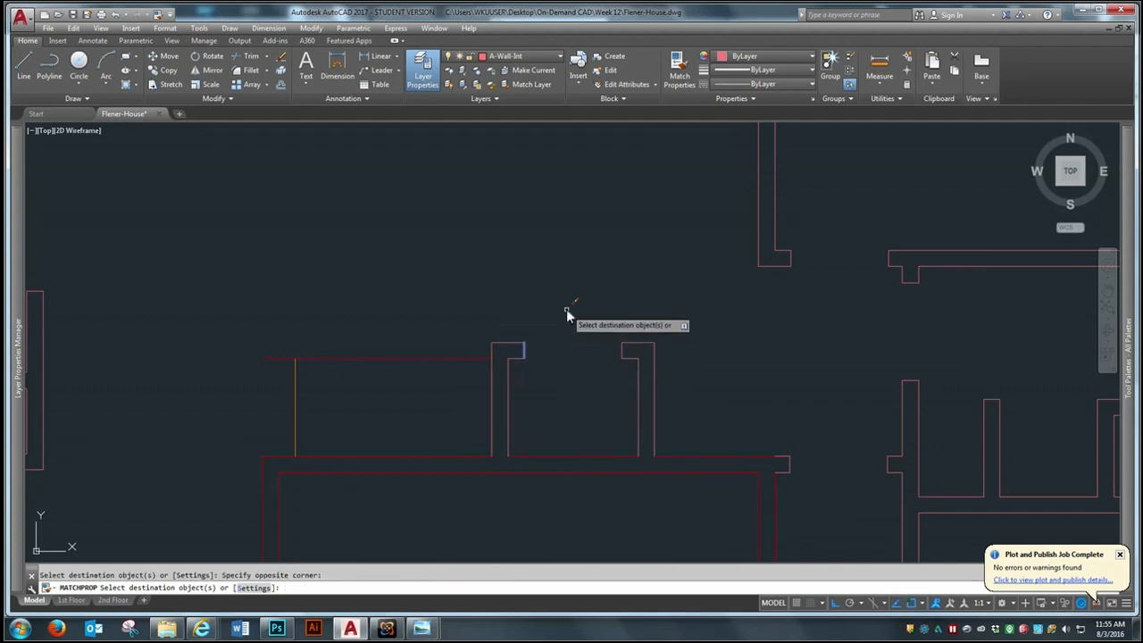
key(Return)
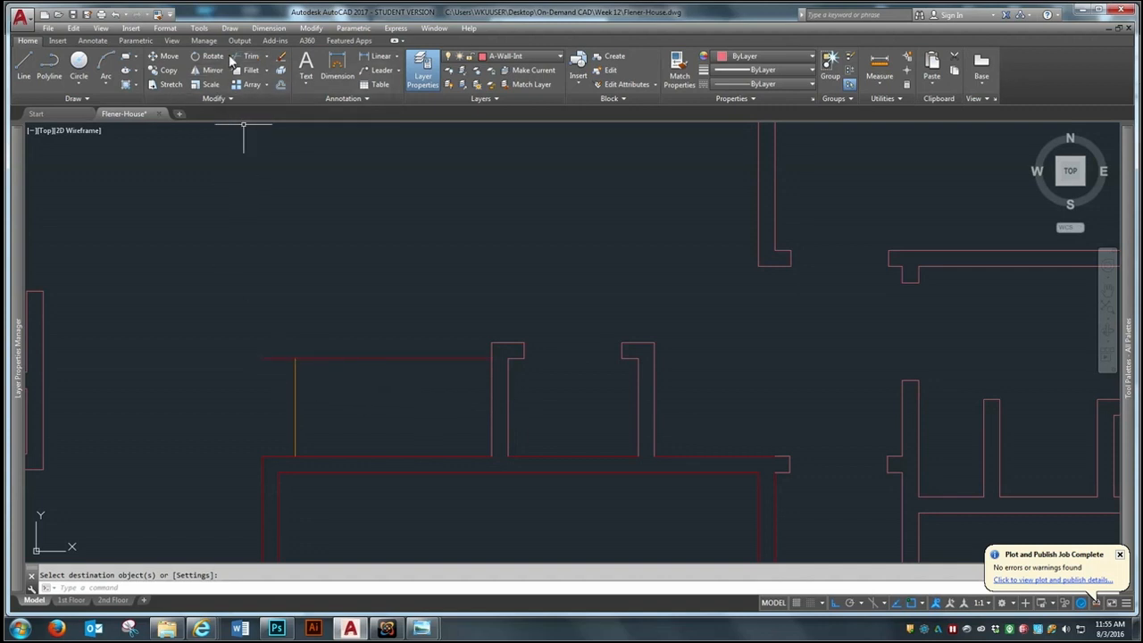
Match the properties of the vertical stair line to the horizontal line along the stairs' north edge
click(158, 15)
click(297, 418)
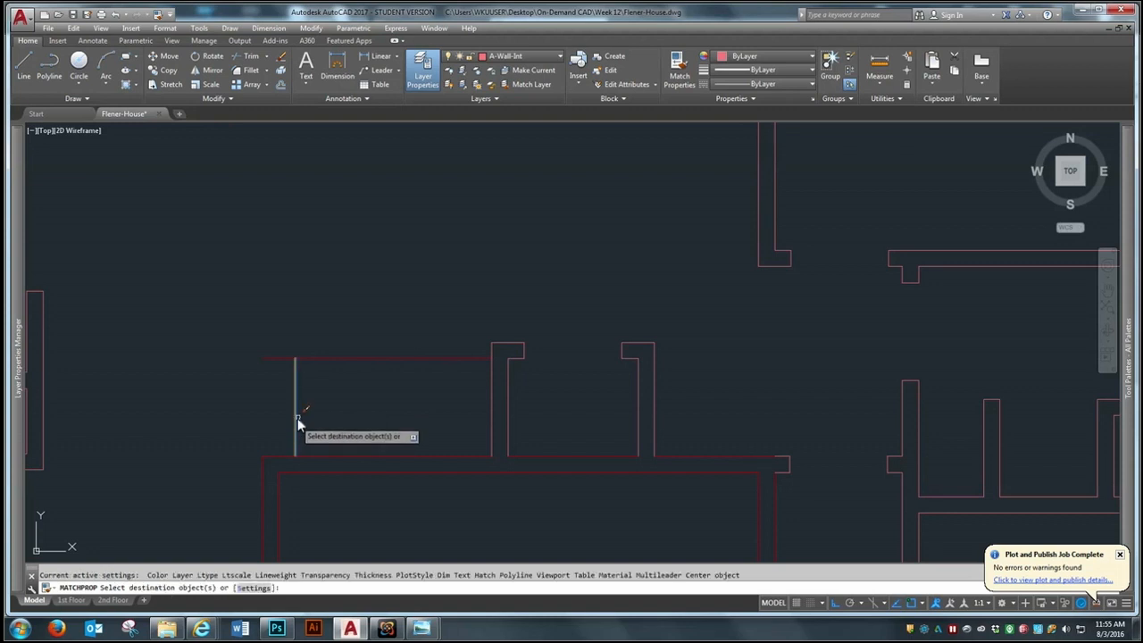
click(316, 358)
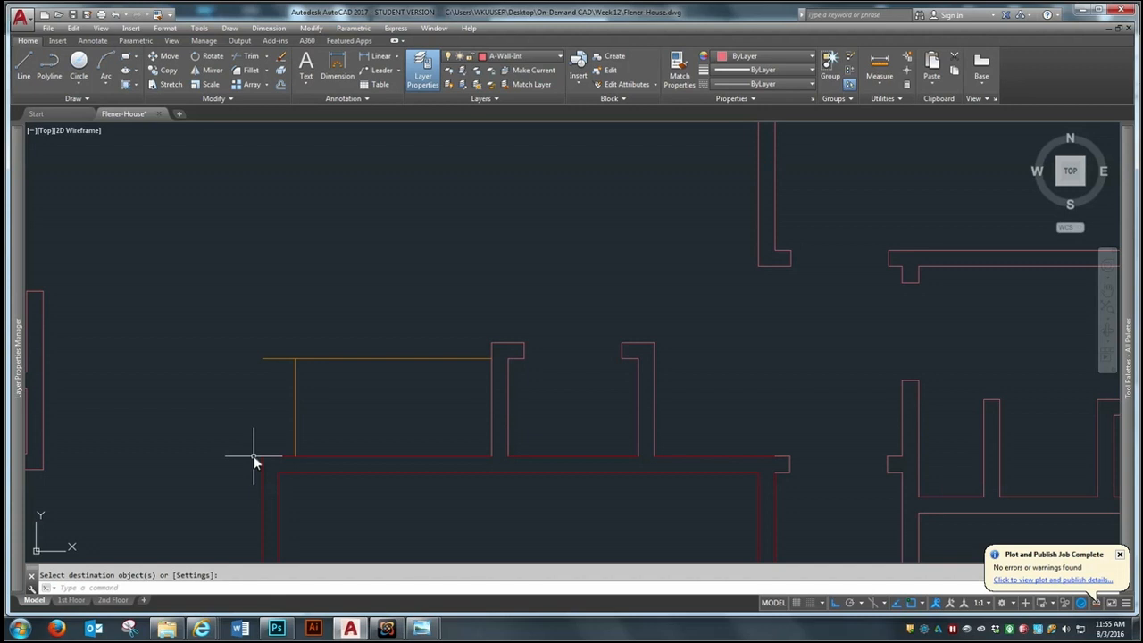
Offset the stair line 12" east five times in succession to lay out the treads up to the closet wall
click(281, 84)
text(12)
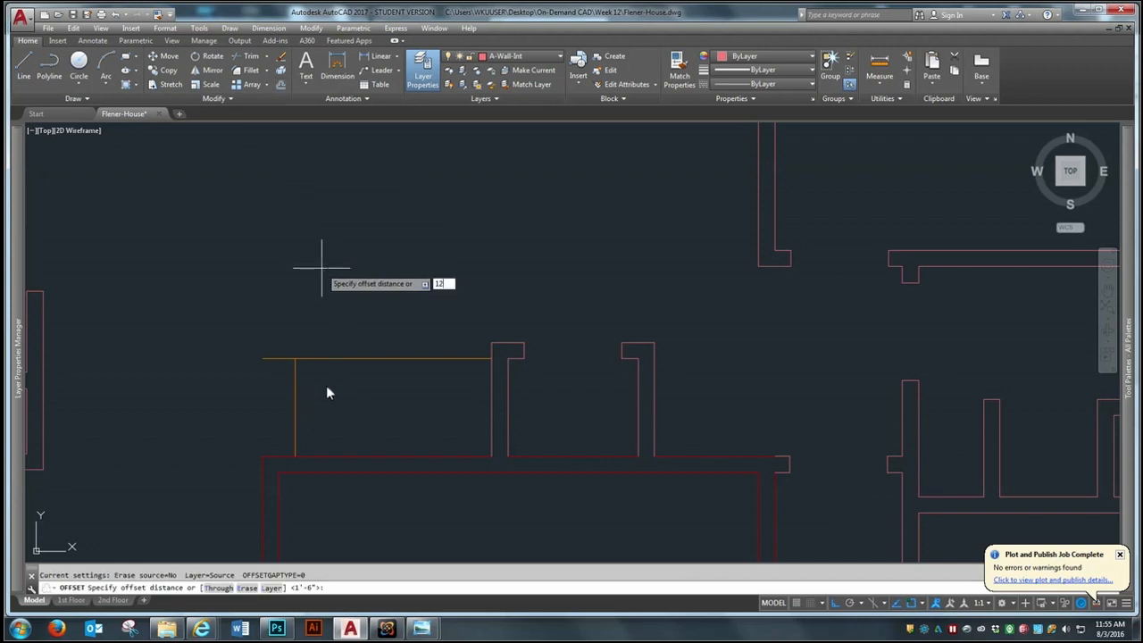
key(Return)
click(296, 413)
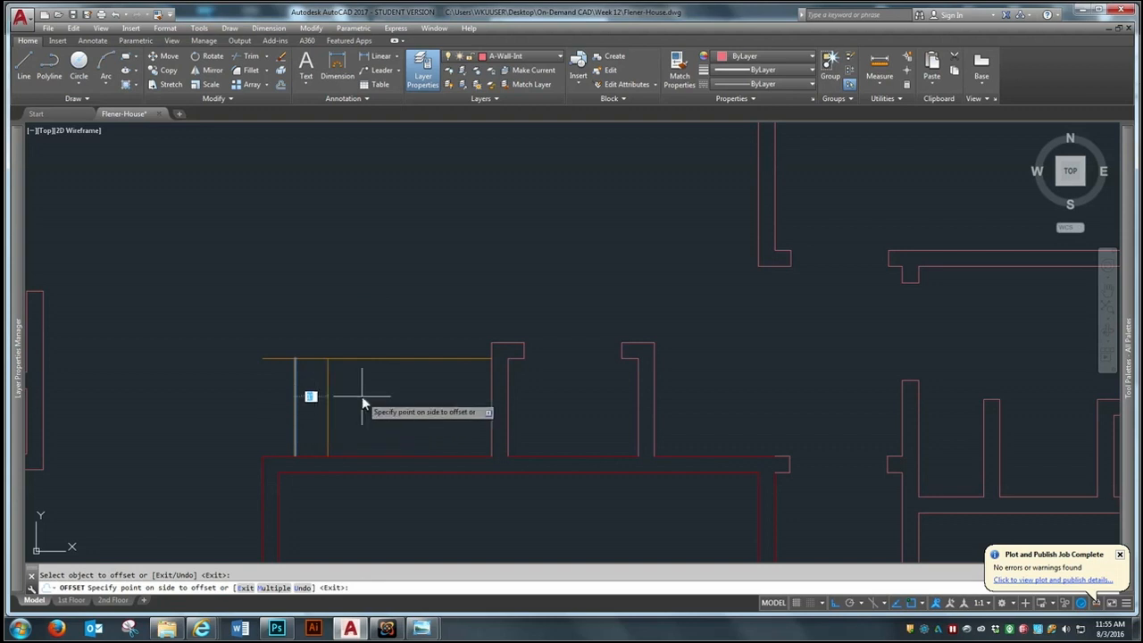
click(362, 406)
click(329, 422)
click(357, 419)
click(359, 419)
click(398, 410)
click(392, 420)
click(425, 414)
click(426, 414)
click(454, 403)
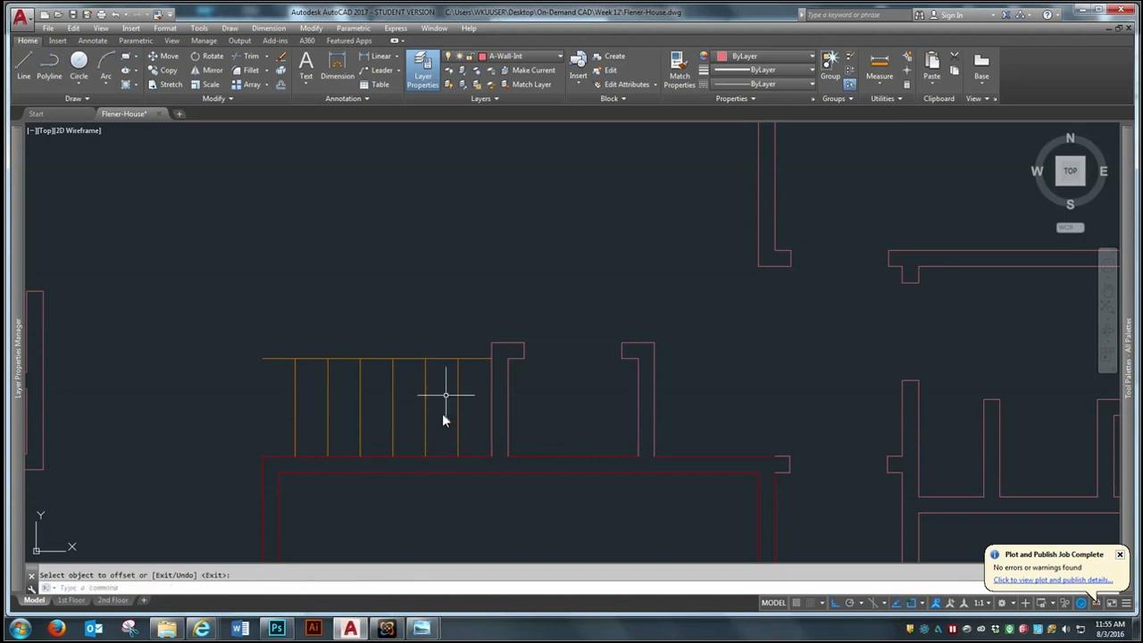
scroll(322, 425, up, 4)
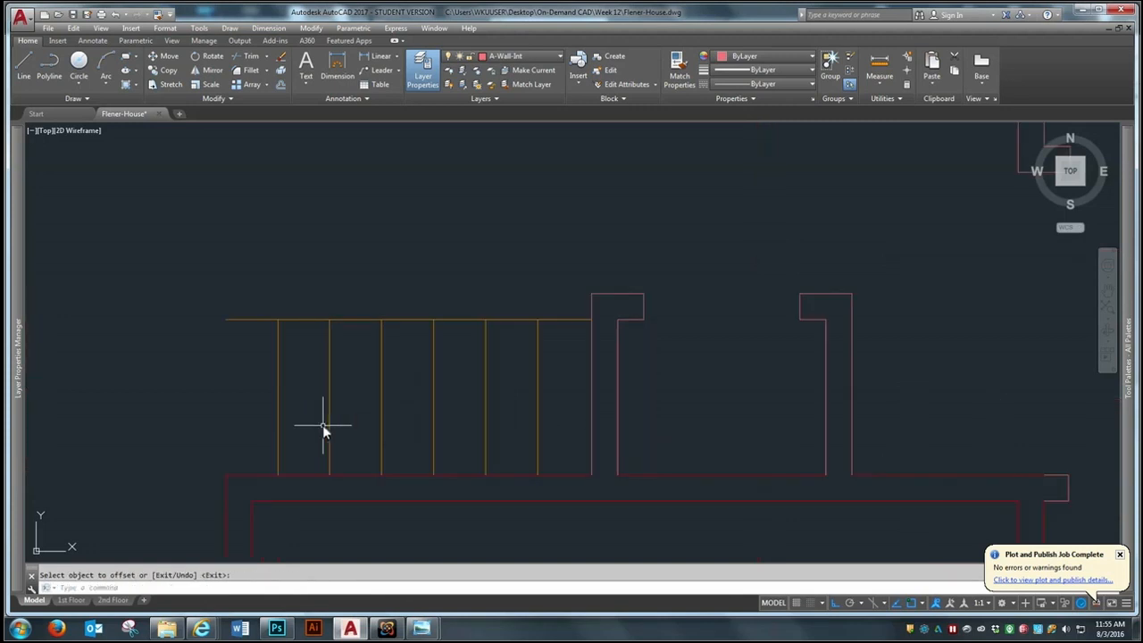
scroll(497, 403, down, 2)
scroll(360, 316, up, 2)
scroll(359, 316, down, 2)
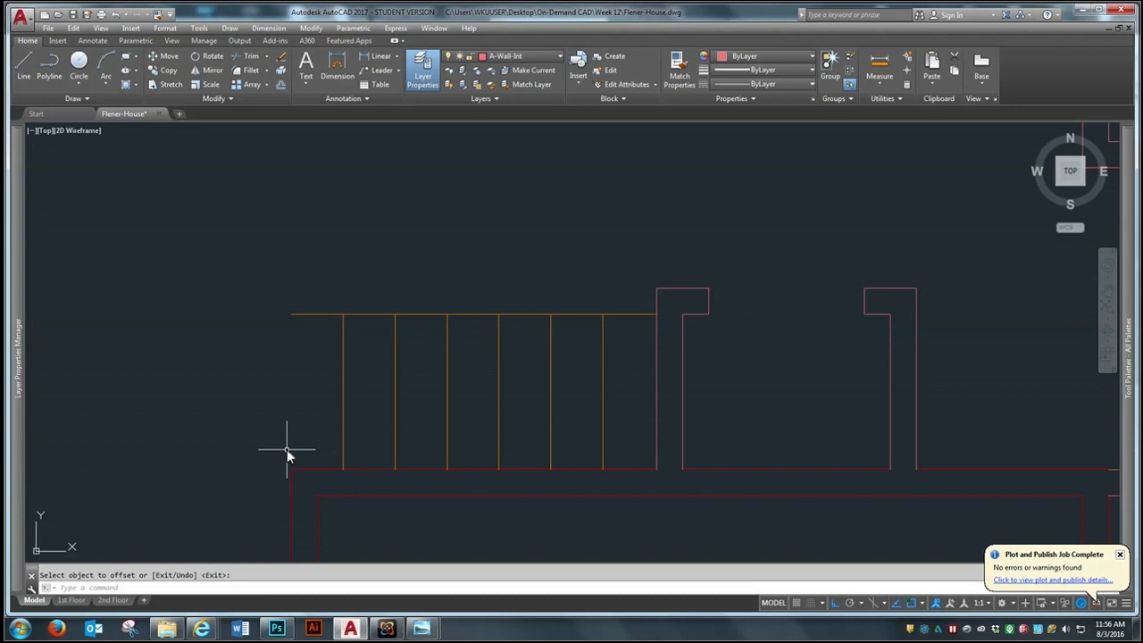
Offset the stairs' horizontal north edge line 12" to the north
scroll(362, 364, up, 2)
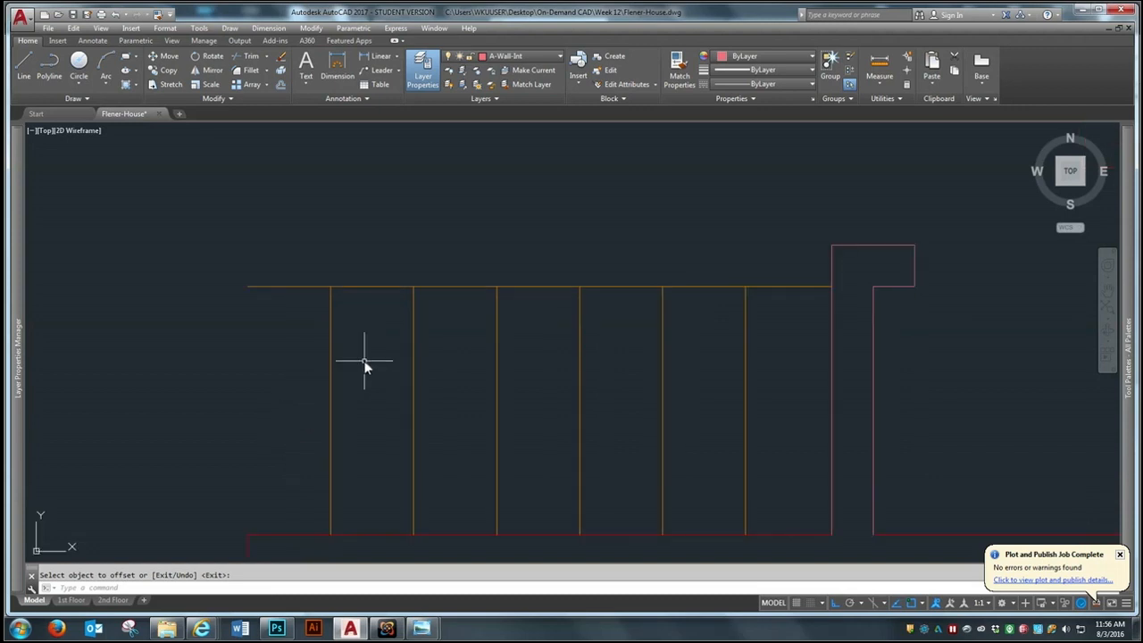
scroll(334, 304, up, 2)
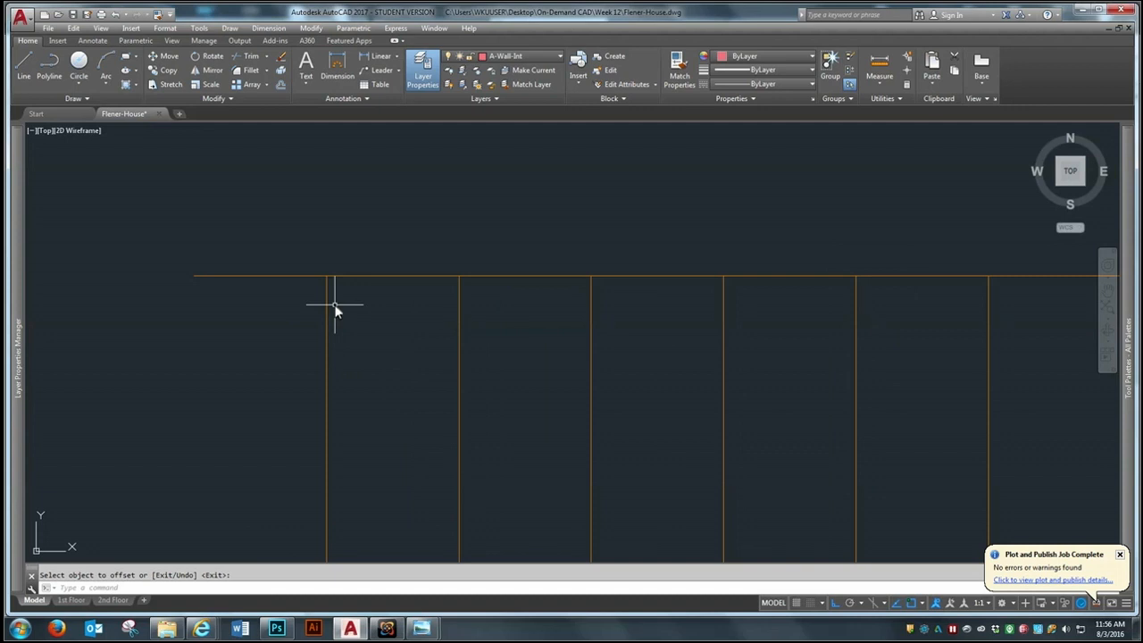
key(Return)
scroll(403, 411, down, 2)
key(Return)
click(391, 327)
click(392, 323)
scroll(357, 295, down, 2)
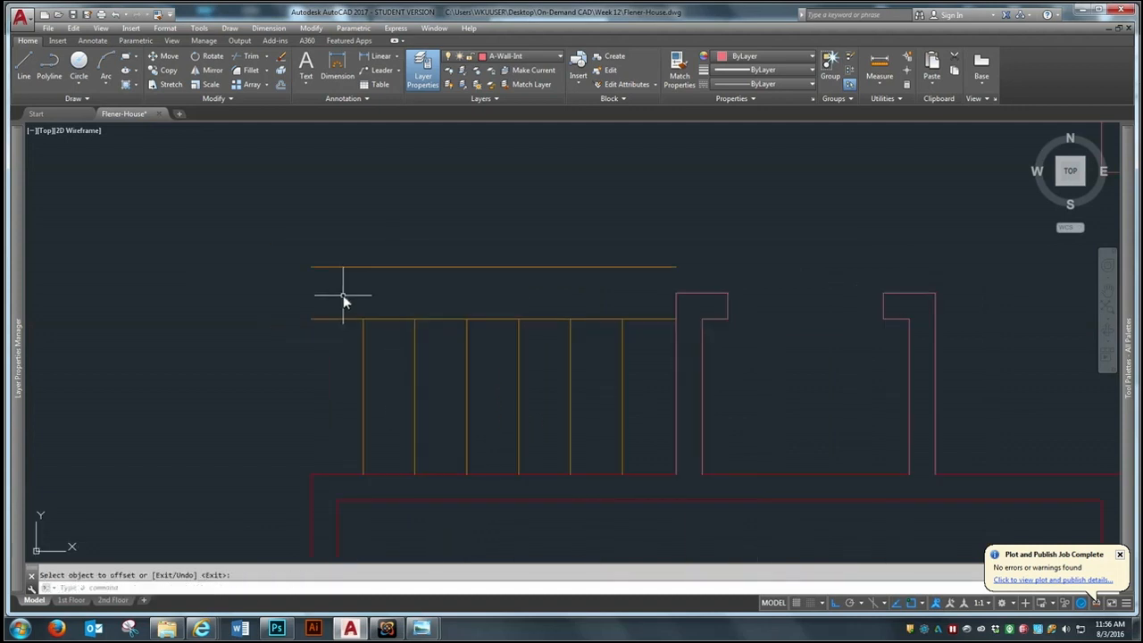
Extend the two westernmost tread lines north to the new offset line
scroll(370, 286, up, 2)
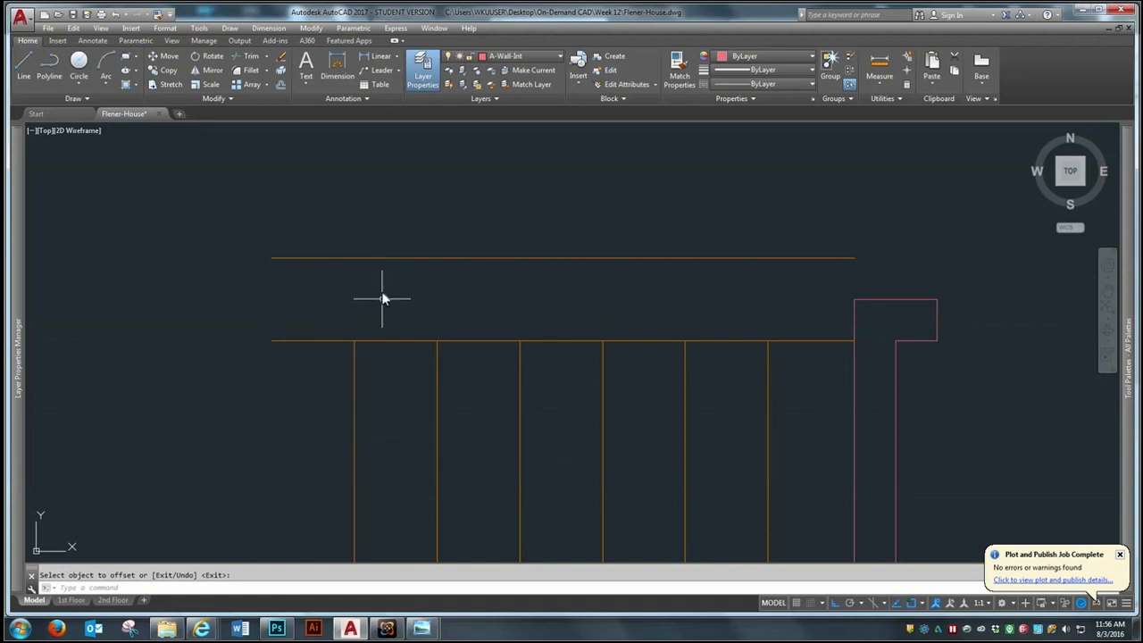
key(Escape)
text(ex)
key(Return)
click(405, 258)
key(Return)
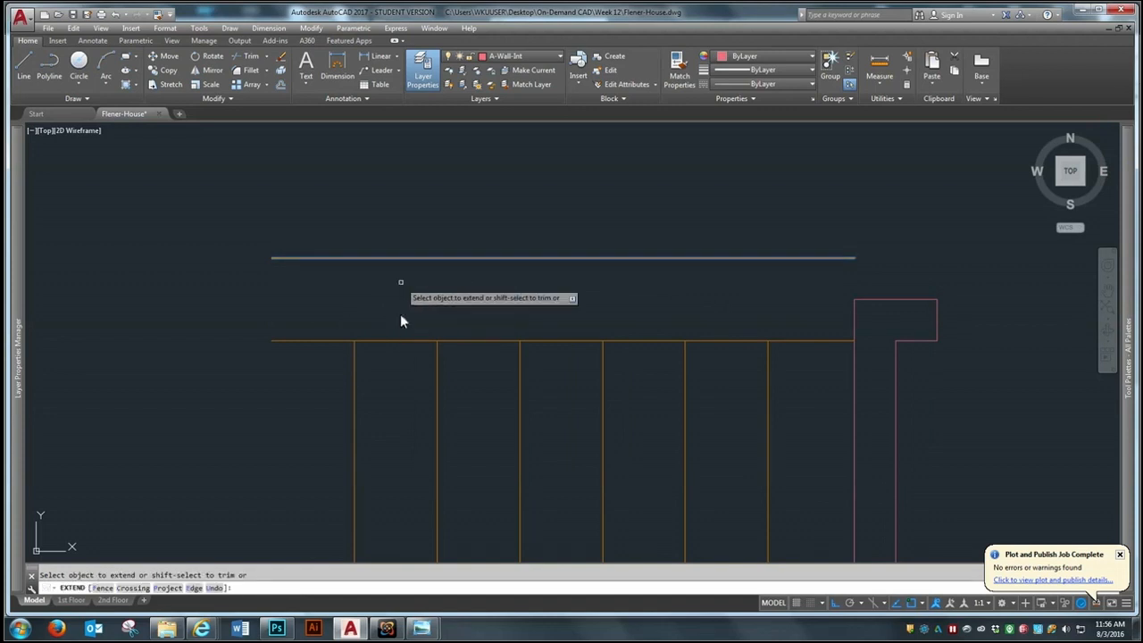
click(464, 374)
click(326, 401)
key(Return)
scroll(404, 275, down, 2)
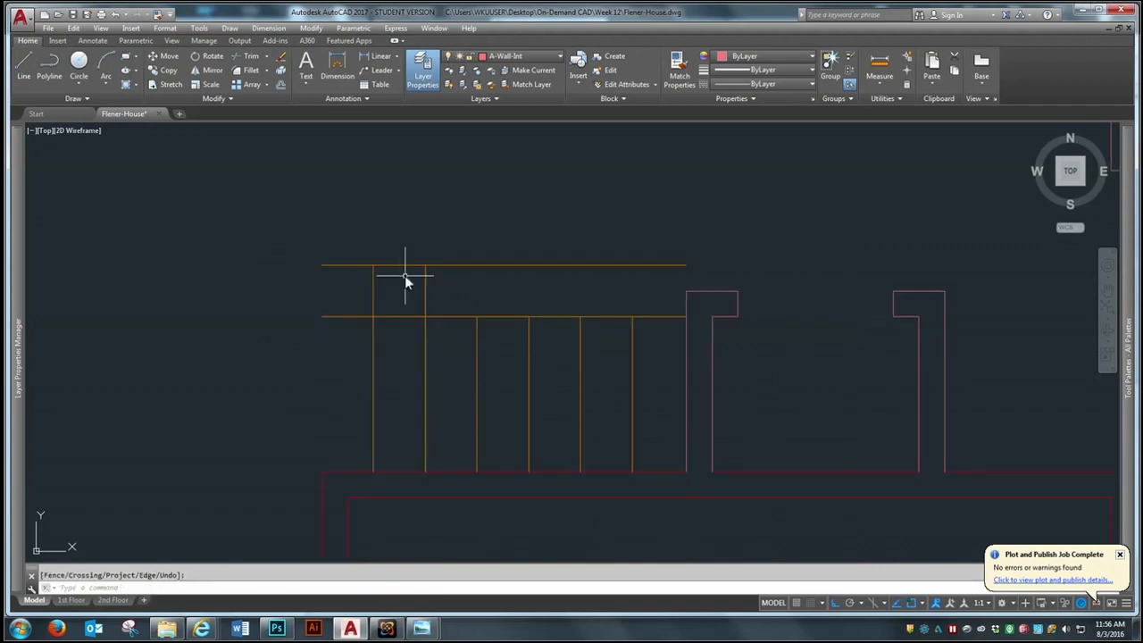
Trim the stairs' original north edge line west of the second tread line
text(tr)
key(Return)
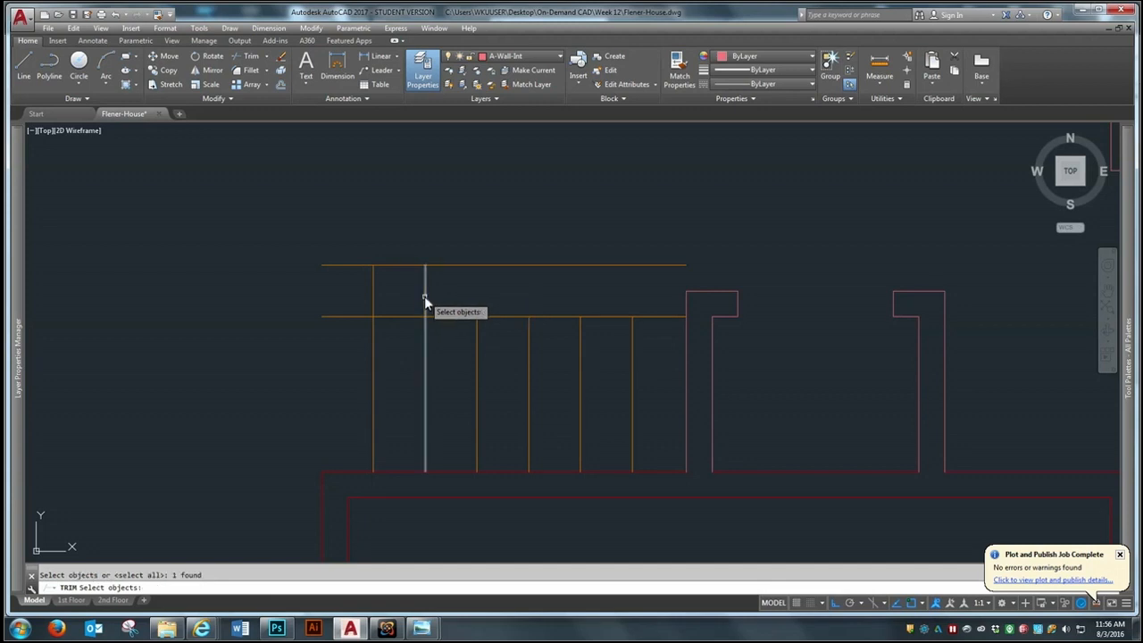
key(Return)
click(413, 315)
key(Return)
key(Return)
Trim the upper offset line's ends outside the two westernmost tread lines to close the projecting starting step
click(465, 212)
click(350, 266)
key(Return)
click(350, 265)
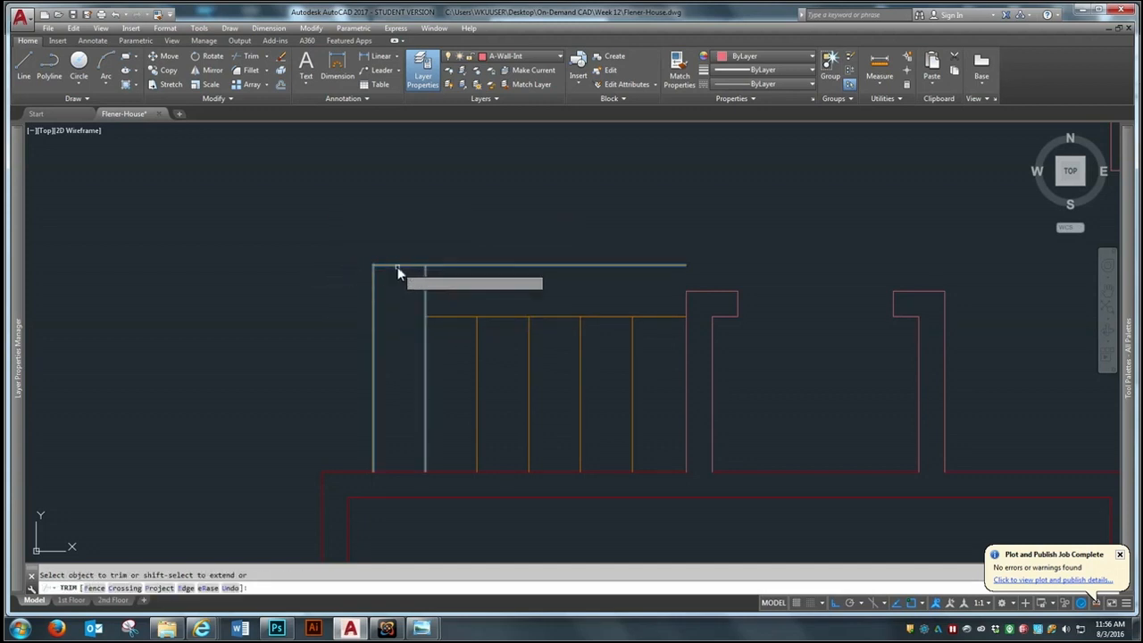
click(452, 261)
click(446, 271)
key(Return)
scroll(363, 292, down, 2)
scroll(376, 268, up, 4)
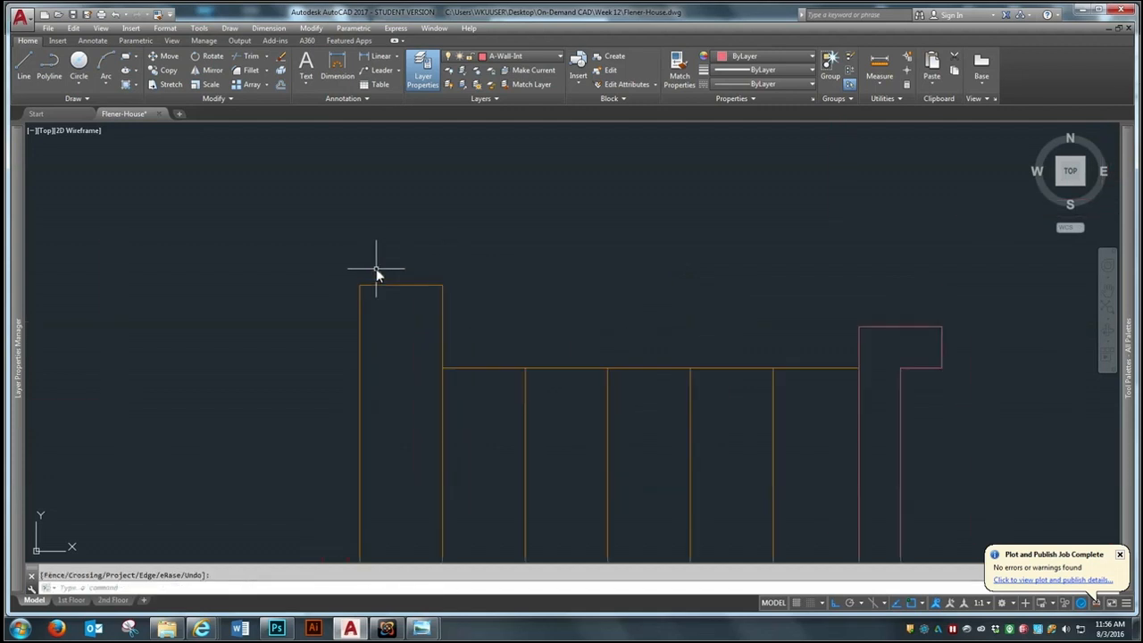
Draw a 1' diameter circle centered on the midpoint of the starting step's north edge
click(79, 82)
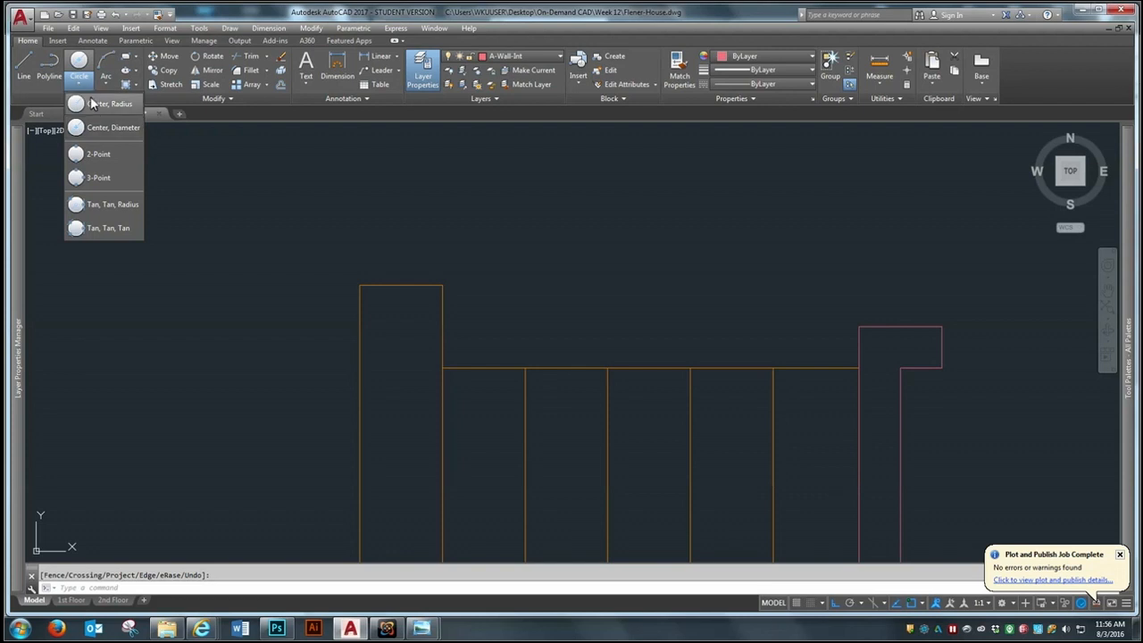
click(109, 127)
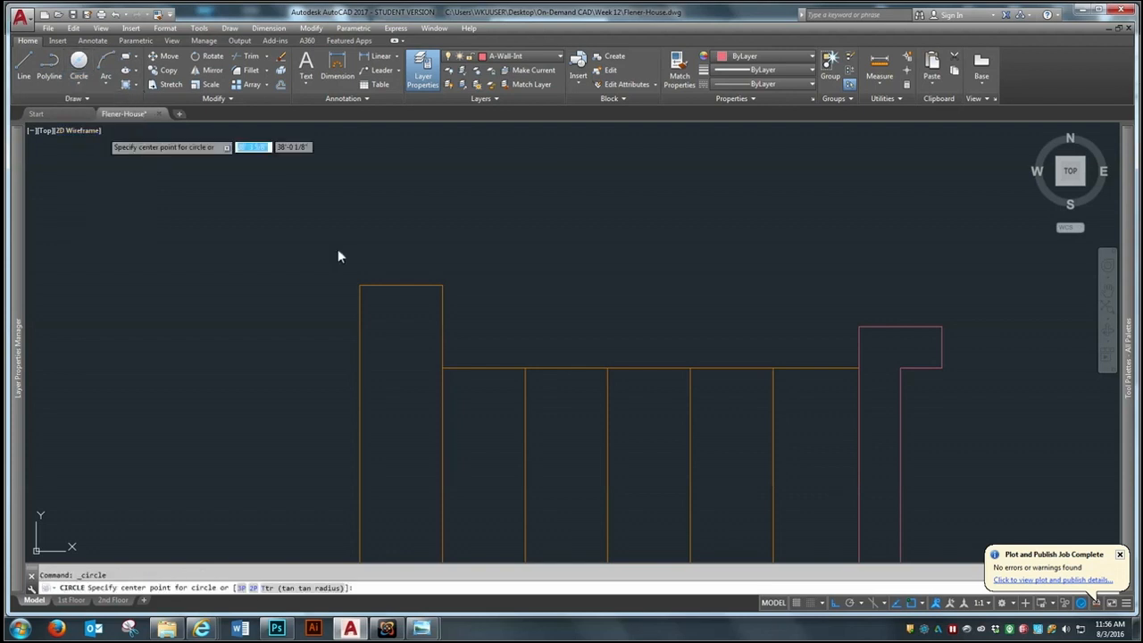
click(401, 286)
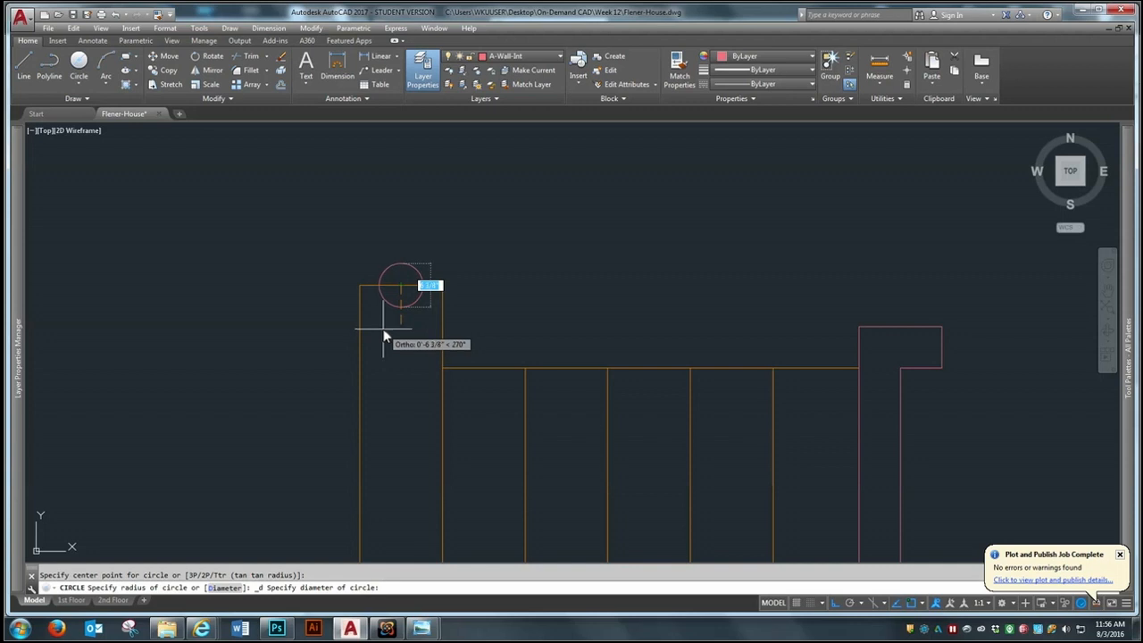
text(1')
key(Return)
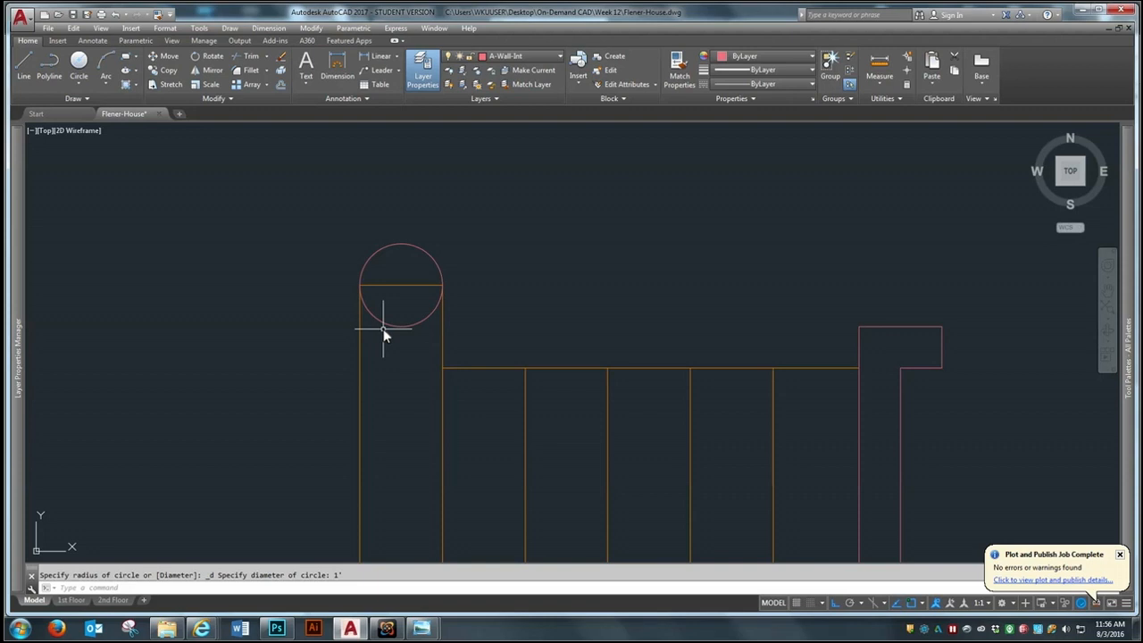
Move the circle south from its top quadrant so it touches the starting step's north edge from inside
scroll(383, 347, down, 2)
text(m)
key(Return)
click(391, 283)
key(Return)
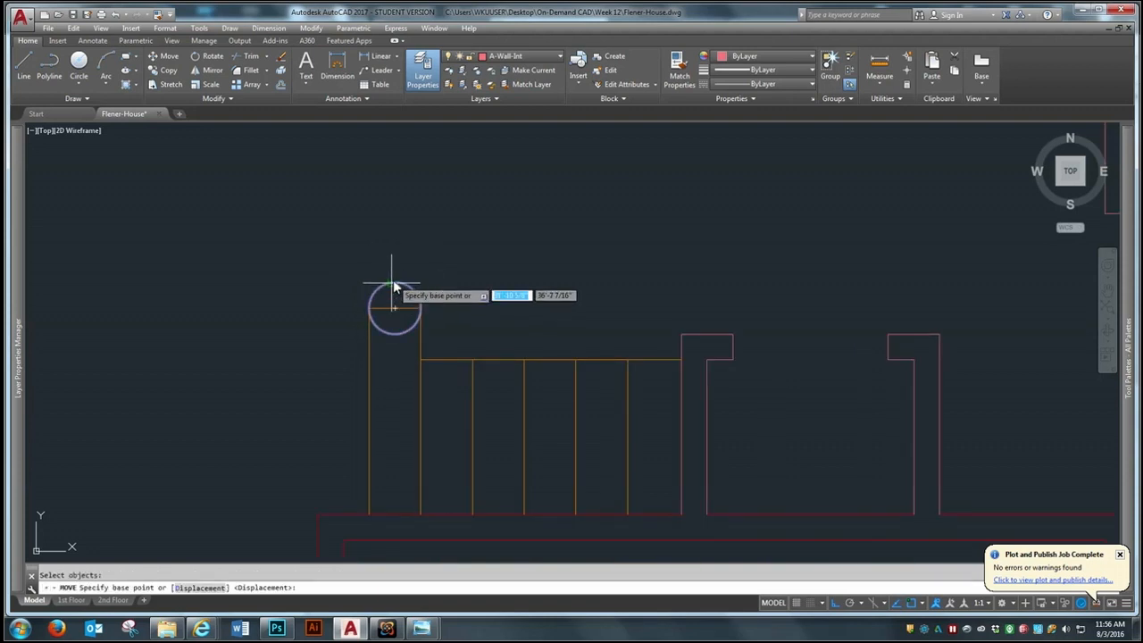
click(394, 282)
scroll(413, 362, up, 4)
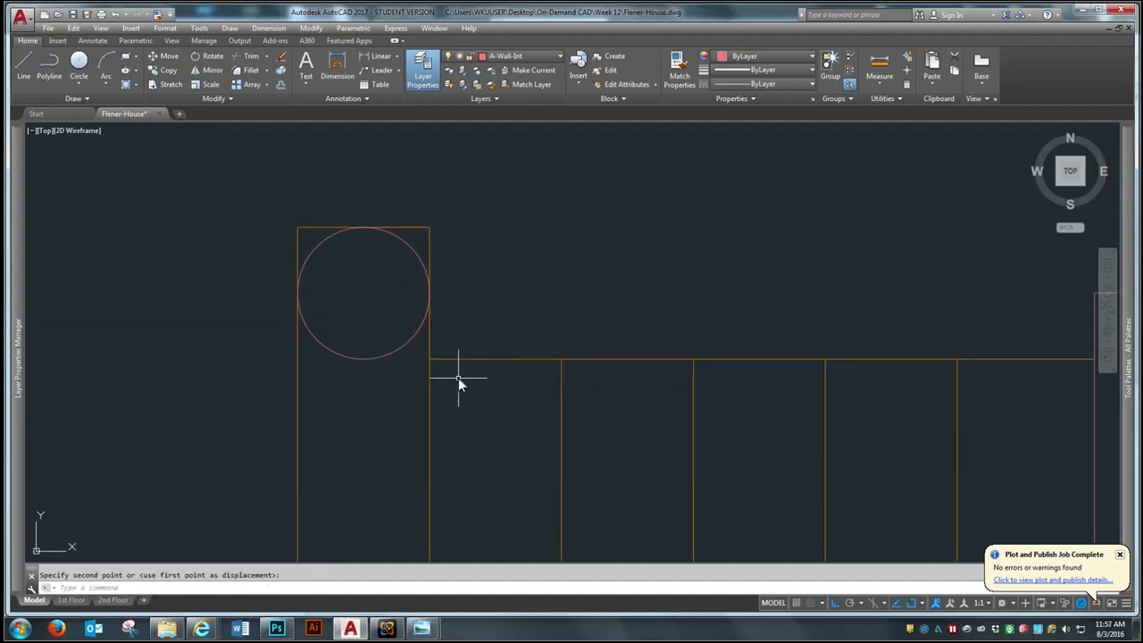
text(tr)
key(Return)
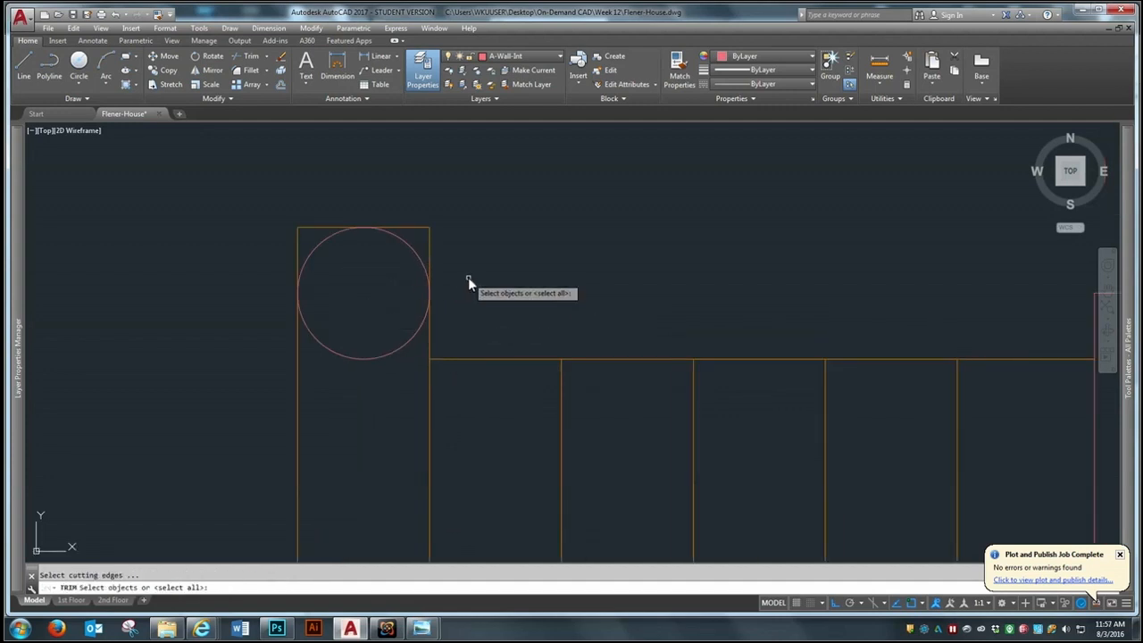
key(Return)
key(Escape)
Move the starting step's short north edge line south to the circle's center
text(m)
key(Return)
click(417, 227)
key(Return)
click(433, 230)
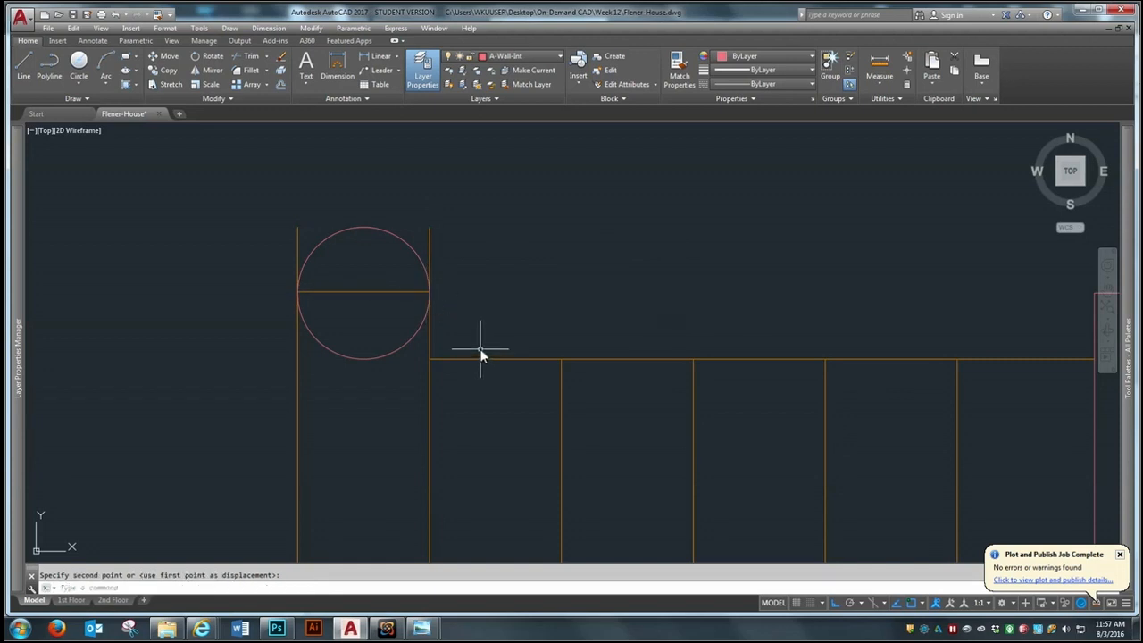
Try to trim the west side line's end beside the circle, and undo the trim
text(tr)
key(Return)
click(574, 162)
click(243, 397)
key(Return)
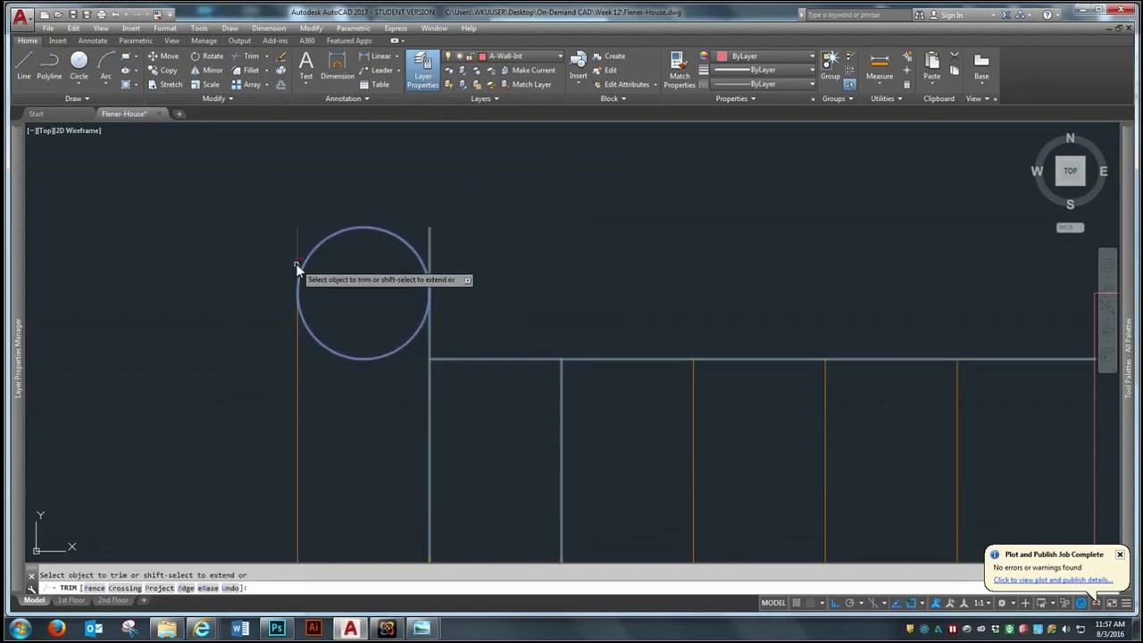
click(296, 265)
click(298, 247)
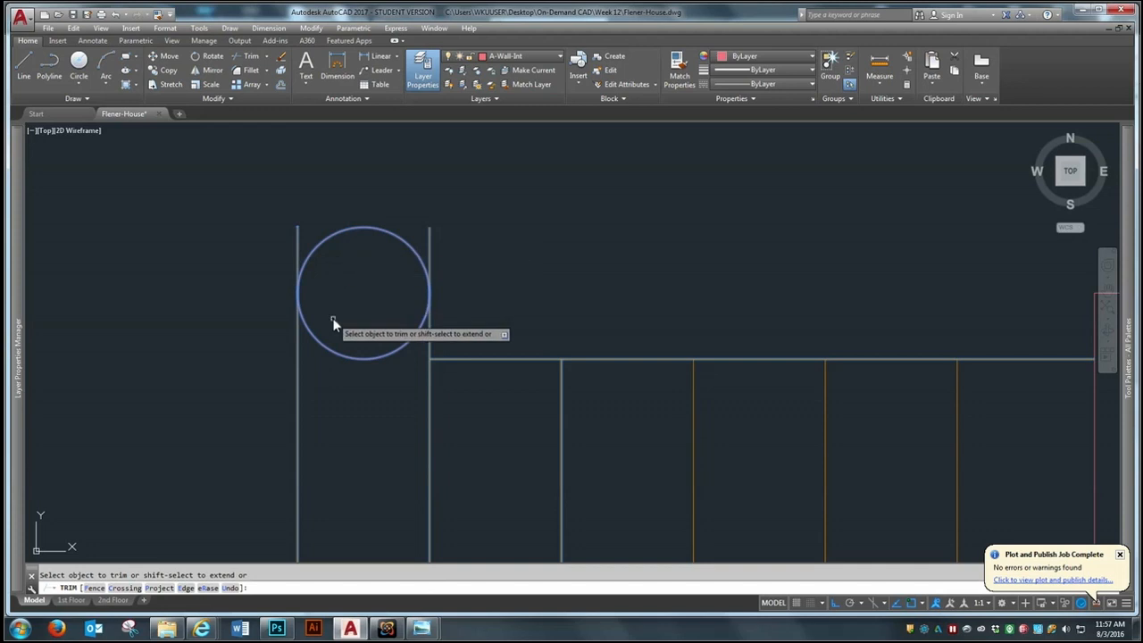
key(Escape)
text(u)
Trim the excess side line ends beside the circle and its lower half, leaving a rounded end on the starting step
text(tr)
key(Return)
click(545, 168)
click(222, 386)
key(Return)
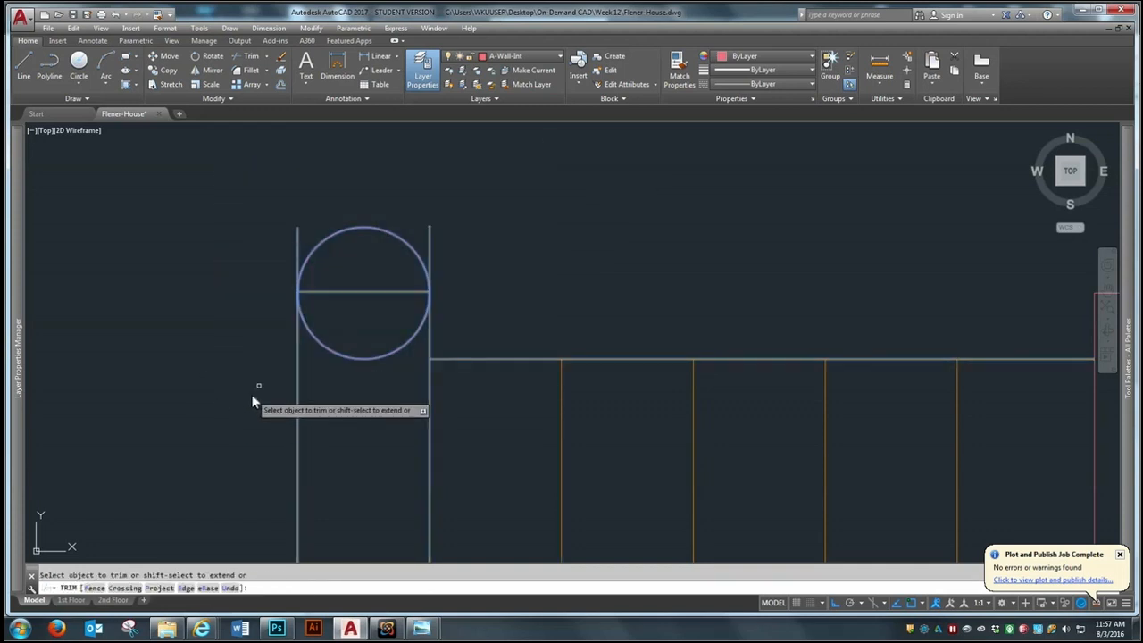
click(430, 234)
click(365, 359)
key(Return)
Erase the short horizontal line across the base of the starting step's arc
text(e)
key(Return)
click(392, 291)
key(Return)
scroll(393, 331, down, 5)
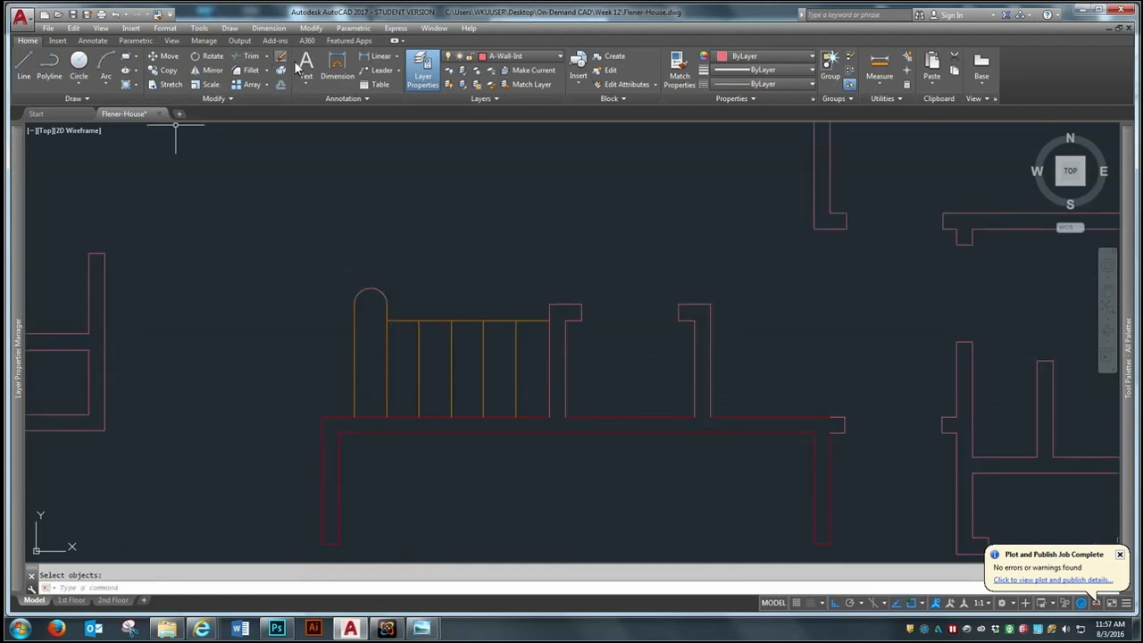
Match the properties of the stairs' north edge line to the arc on the starting step
click(158, 15)
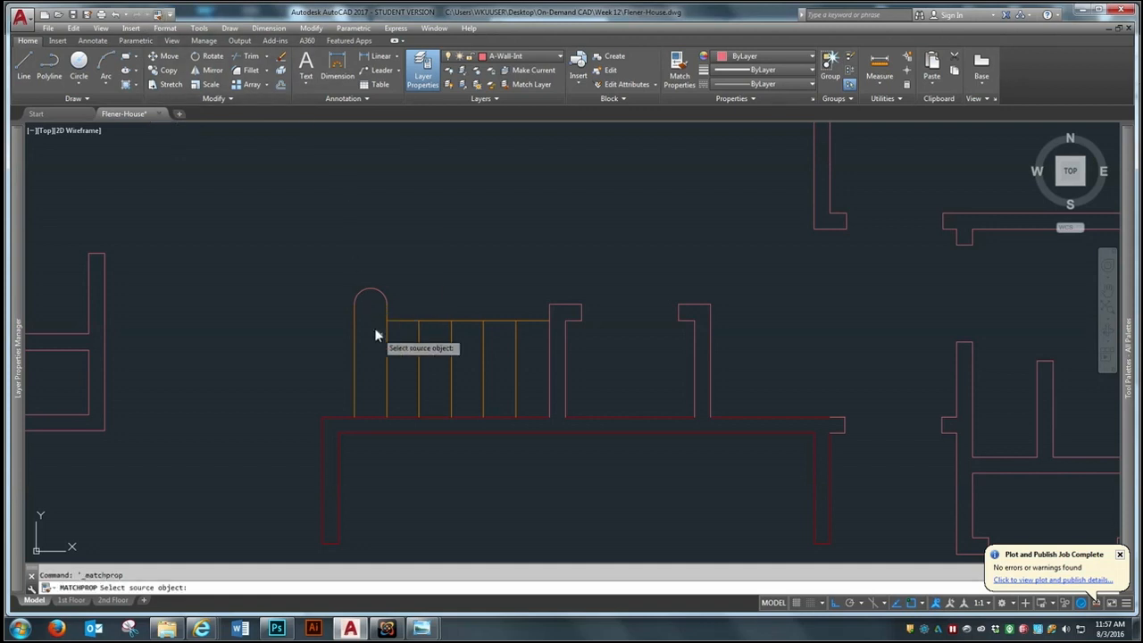
click(391, 322)
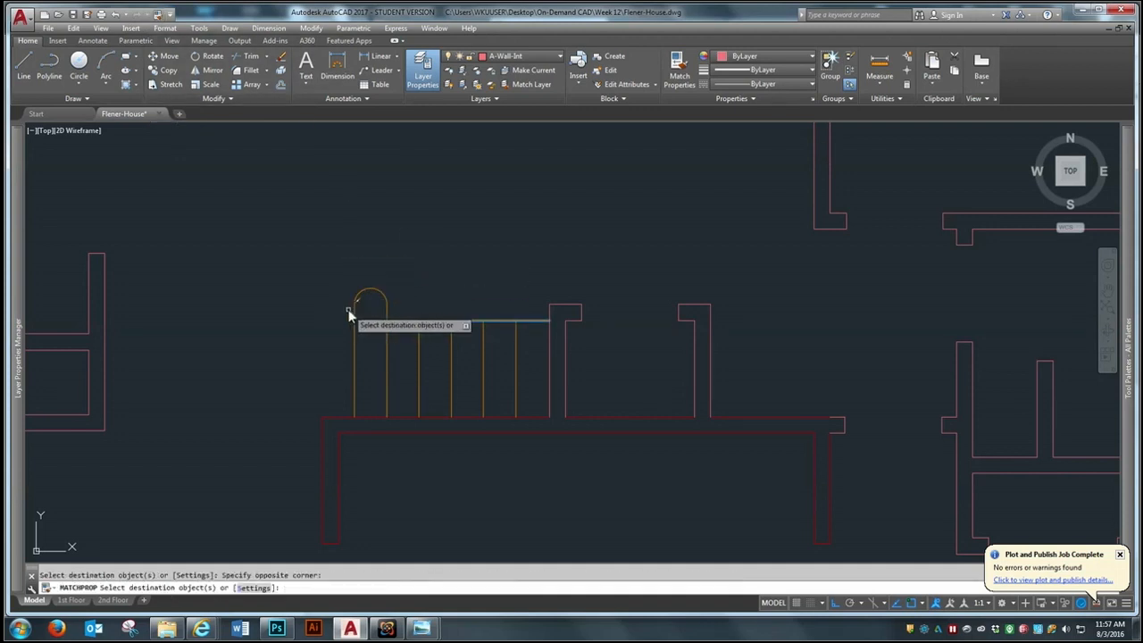
scroll(425, 357, up, 2)
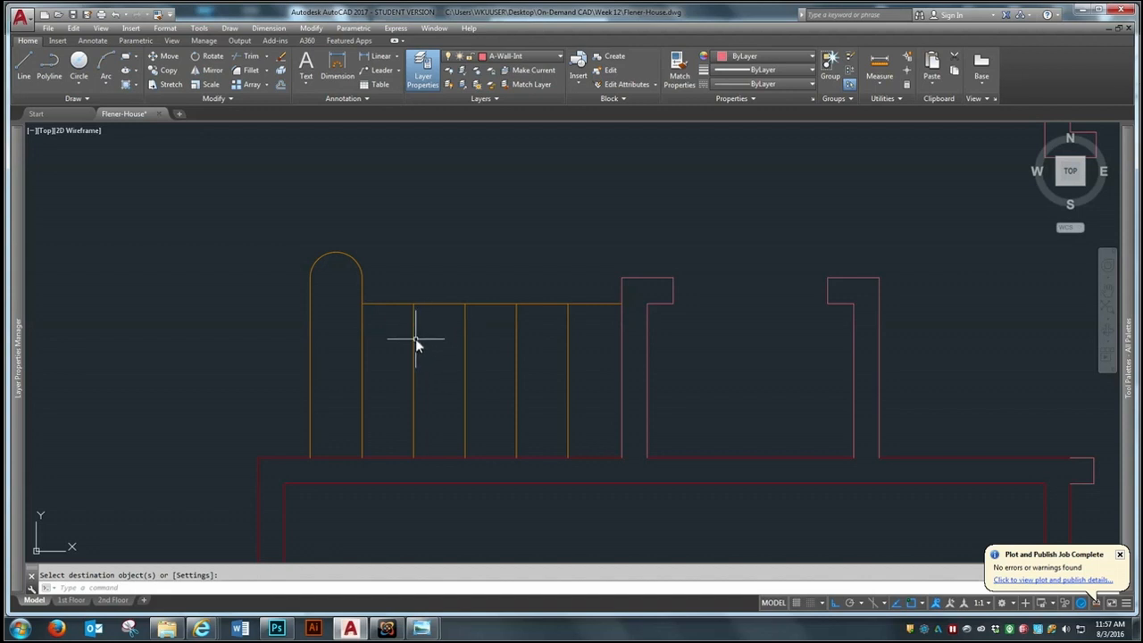
Draw a vertical line south from the arc's center, ending inside the starting step
scroll(457, 295, up, 2)
scroll(335, 288, up, 2)
scroll(398, 286, down, 2)
key(l)
key(Return)
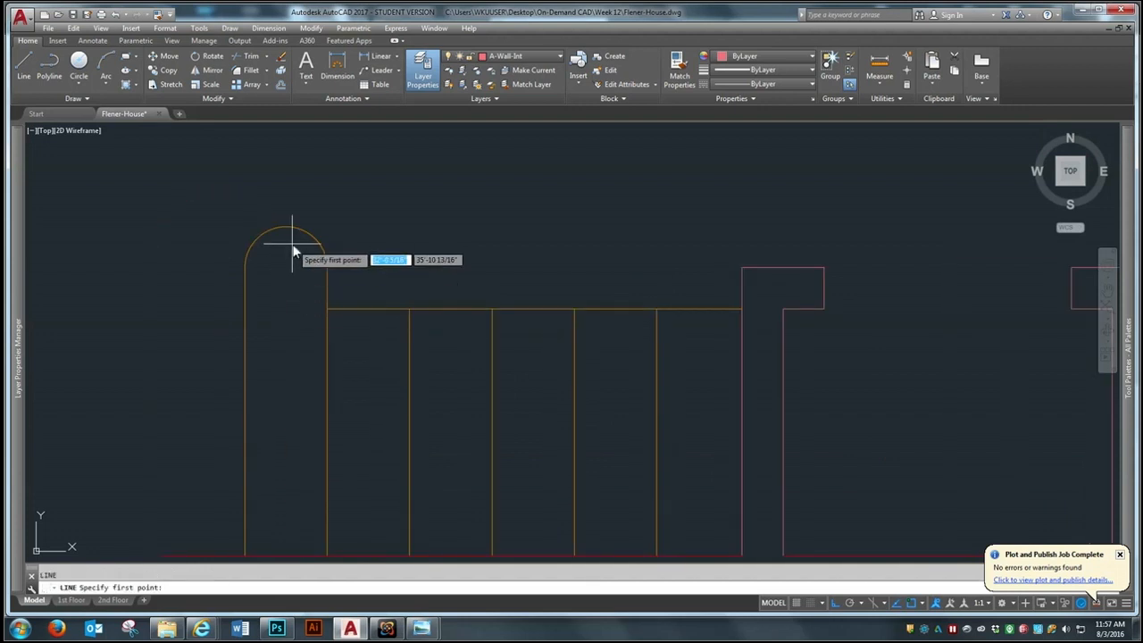
click(286, 270)
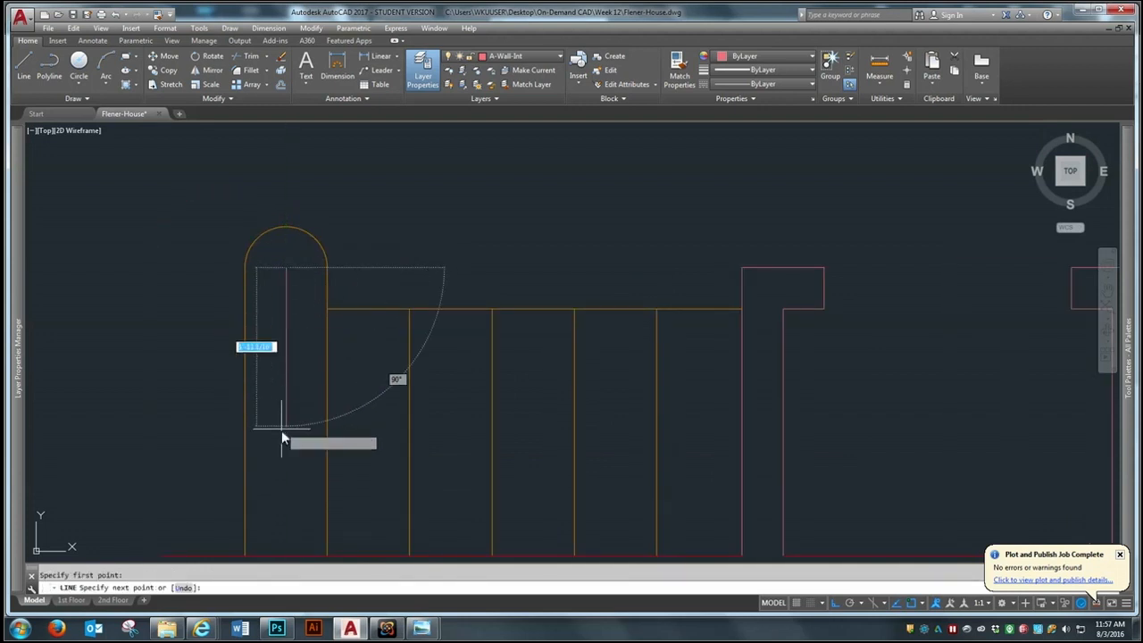
click(271, 482)
key(Return)
Offset the stairs' north edge line 1" to the south
text(o)
key(Return)
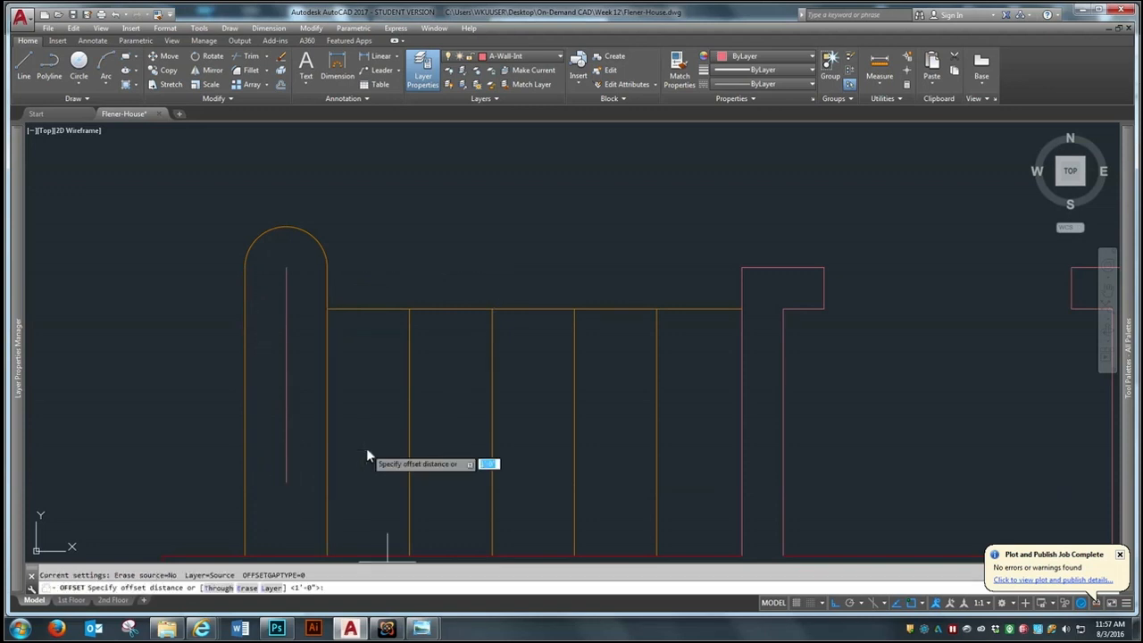
text(1)
key(Return)
click(465, 310)
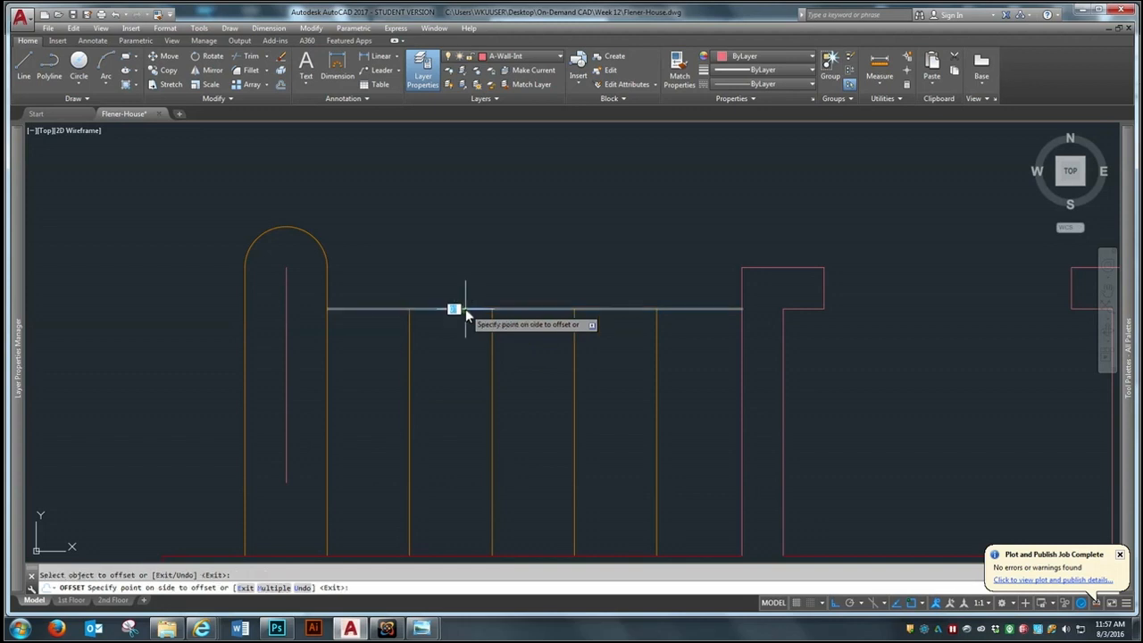
click(436, 425)
key(Return)
Offset the new inner line 2" farther south to form the handrail's second edge
key(Return)
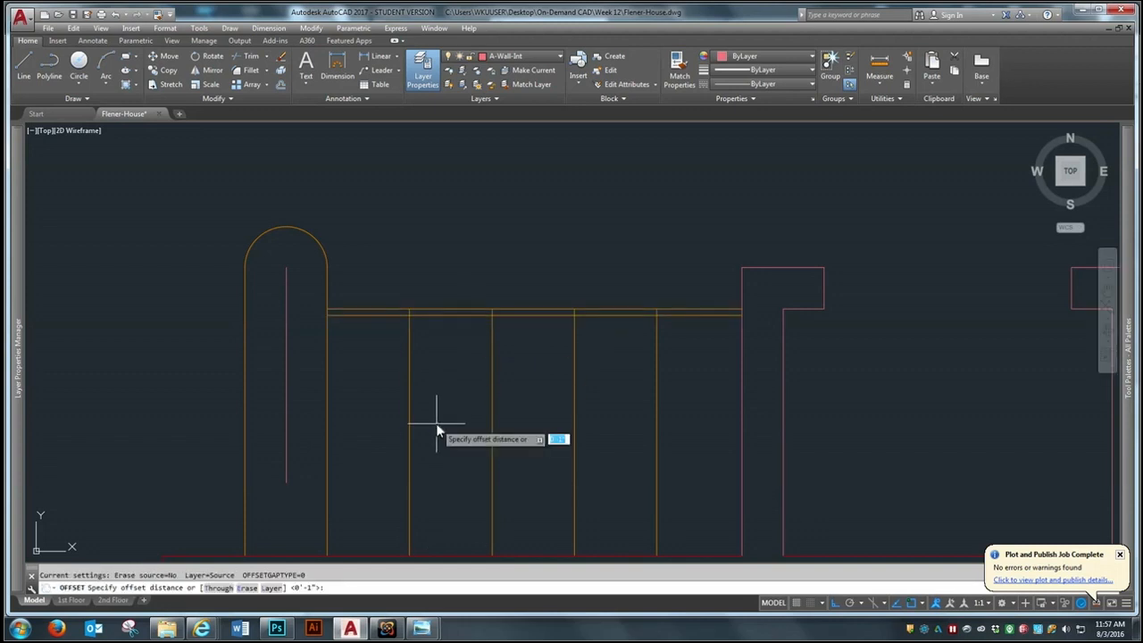
text(2)
key(Return)
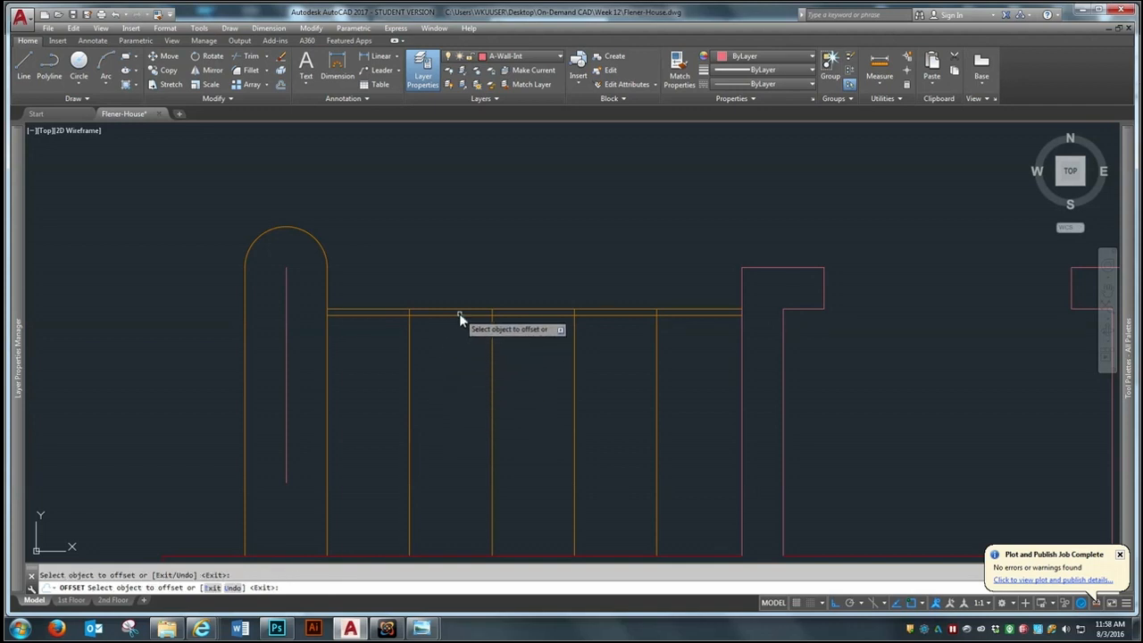
click(459, 318)
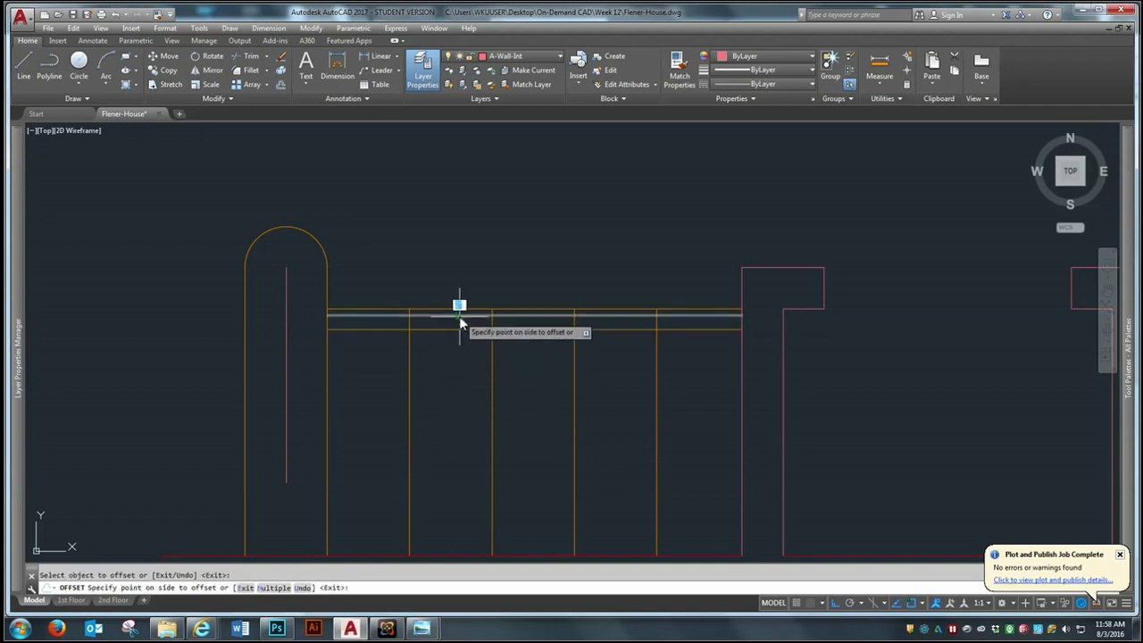
click(430, 413)
scroll(173, 348, up, 2)
scroll(174, 347, up, 2)
scroll(261, 418, down, 2)
Extend both handrail lines west to the vertical line in the starting step
text(ex)
key(Return)
click(396, 355)
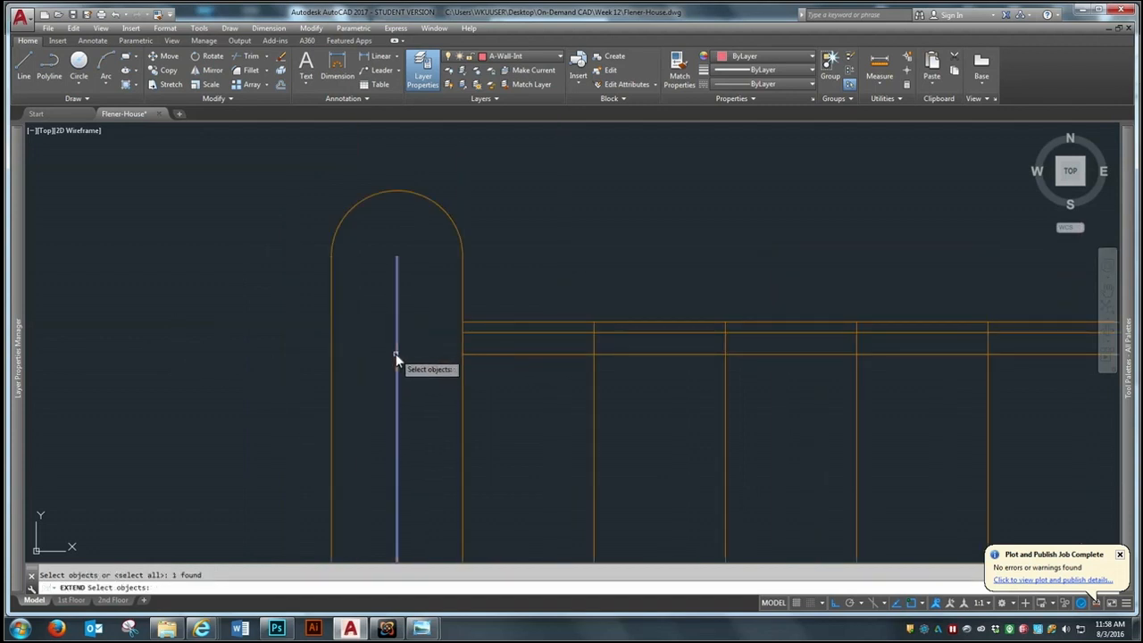
key(Return)
click(490, 333)
click(486, 355)
scroll(326, 354, down, 4)
key(Return)
Trim the vertical line above and below the two handrail lines to close the handrail's west end
text(tr)
key(Return)
scroll(669, 309, up, 2)
click(771, 270)
click(83, 475)
key(Return)
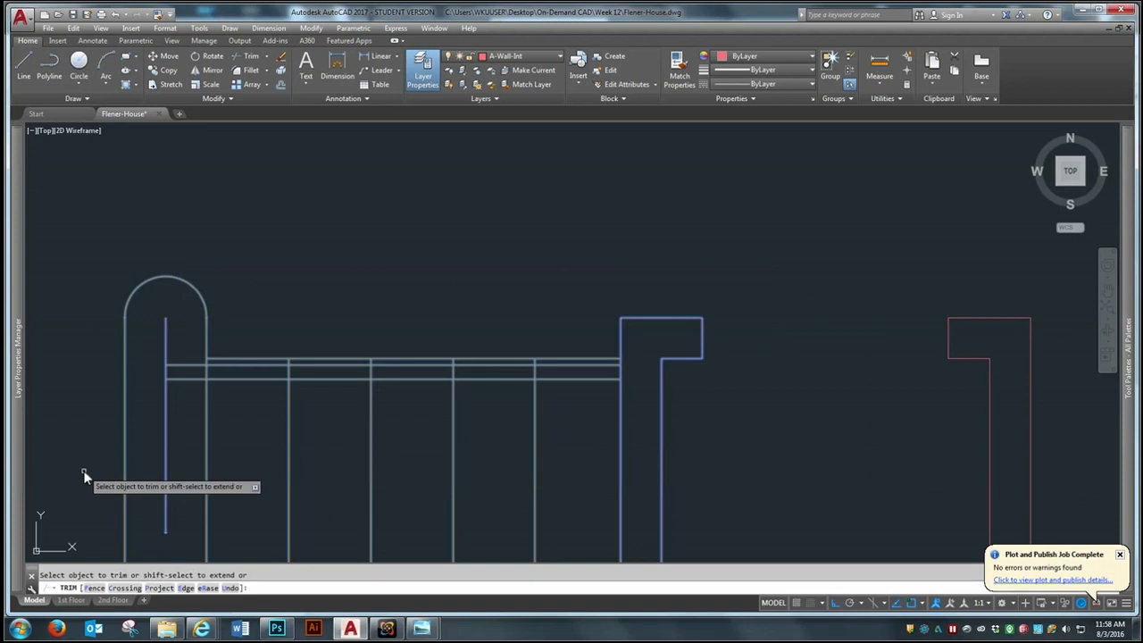
click(166, 410)
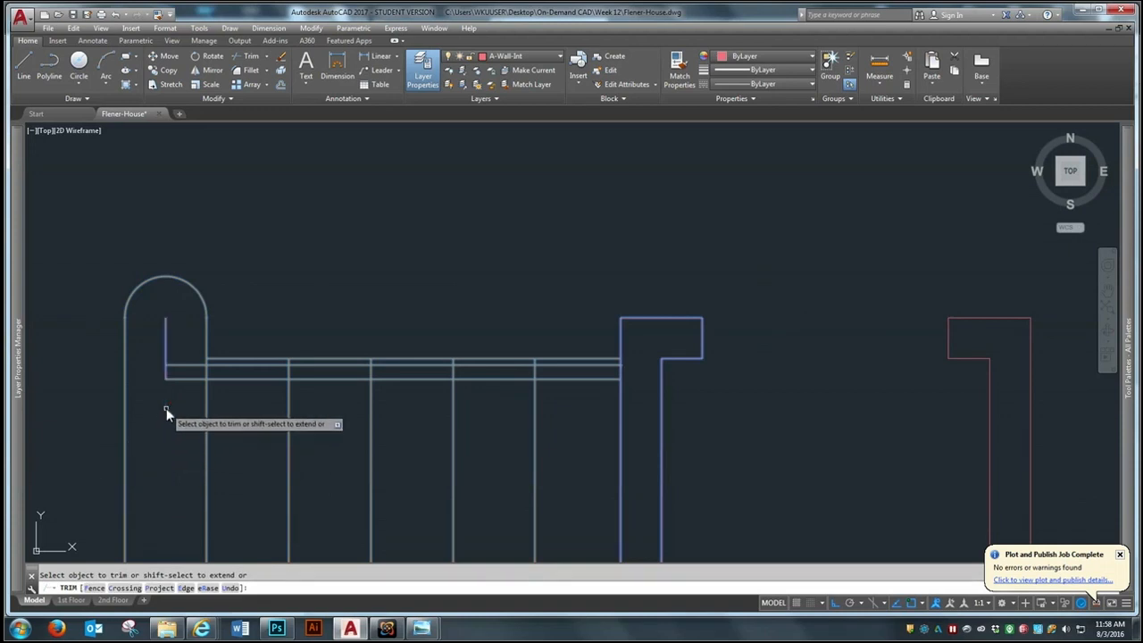
click(166, 351)
Trim the stair tread lines where they cross between the two handrail edges
click(284, 371)
click(371, 373)
click(454, 371)
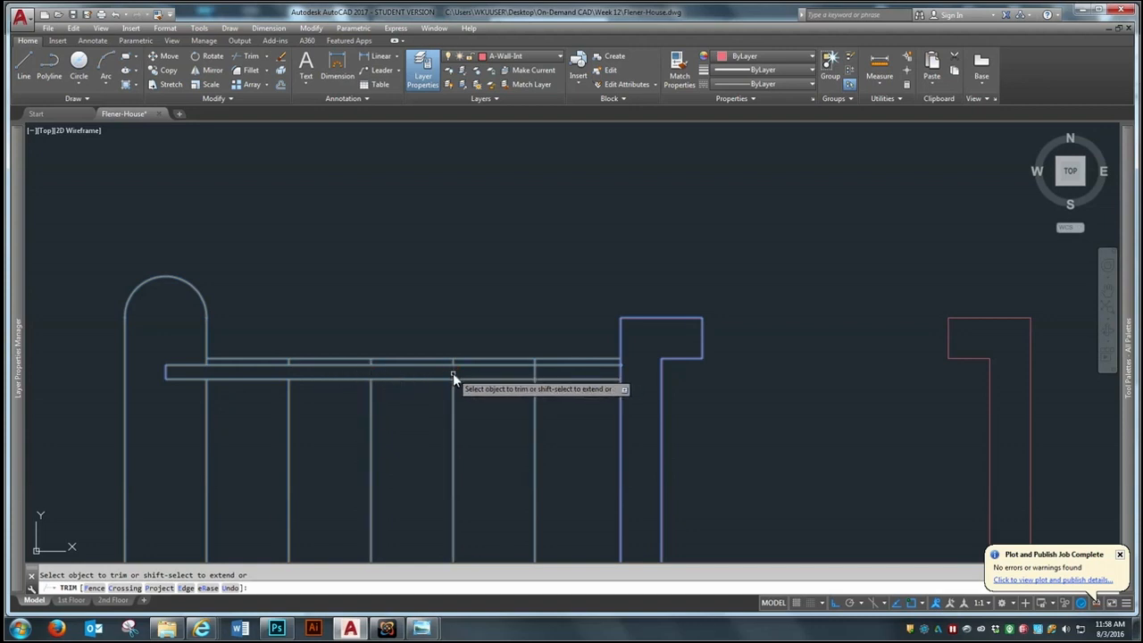
click(535, 374)
key(Return)
Draw a 3" by 3" square in the empty space west of the starting step
scroll(586, 383, down, 4)
scroll(491, 402, up, 2)
scroll(392, 366, up, 4)
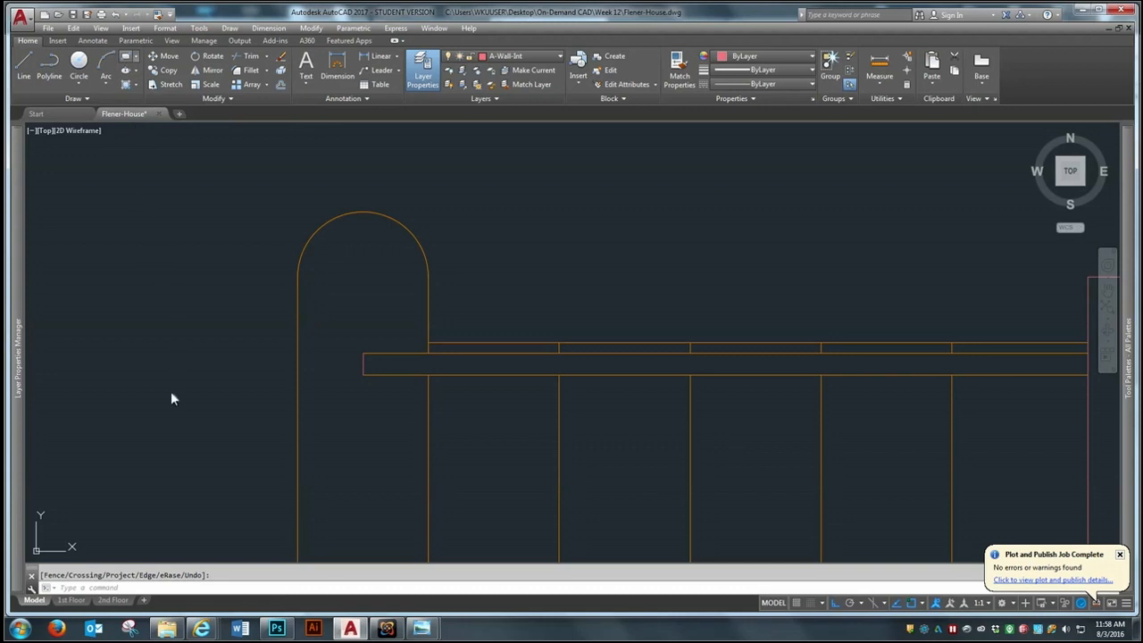
click(191, 412)
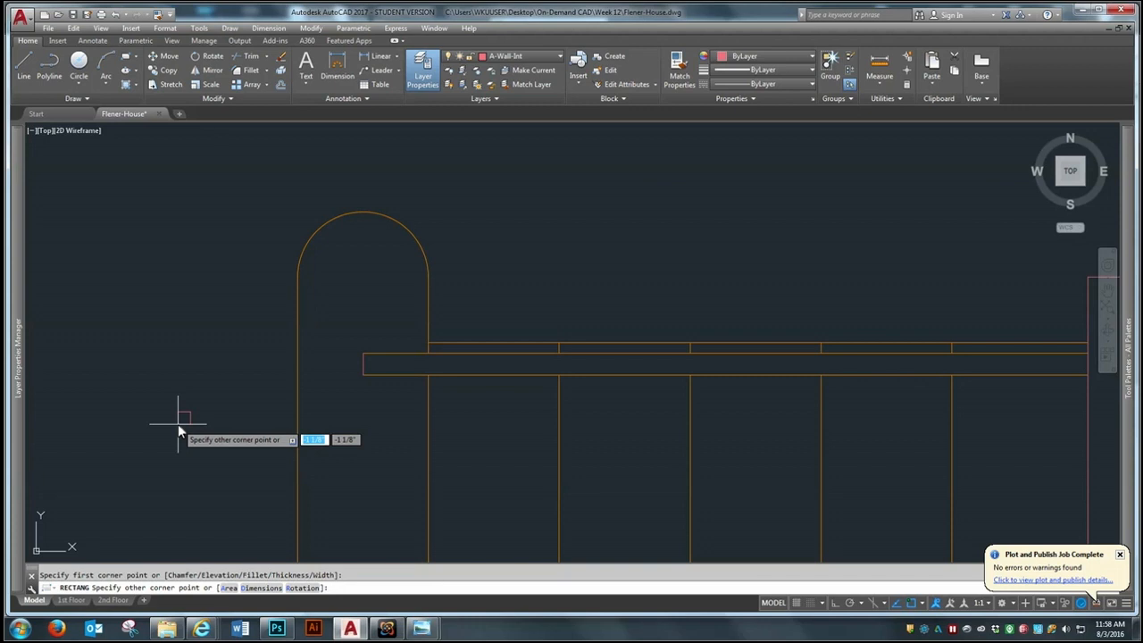
text(@3)
key(Tab)
text(3)
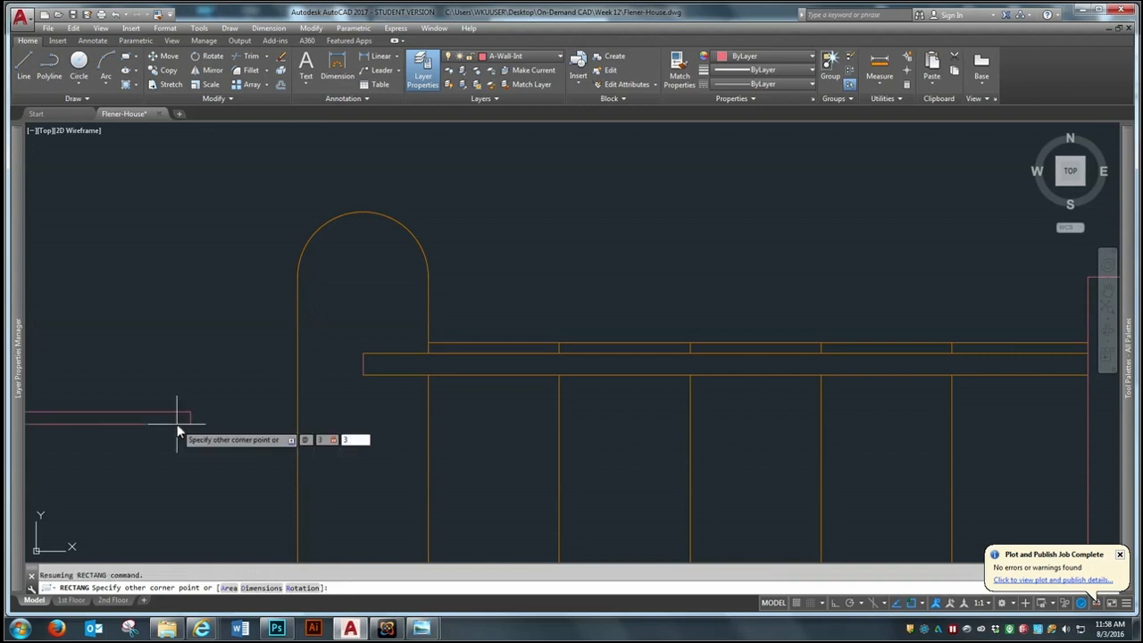
key(Return)
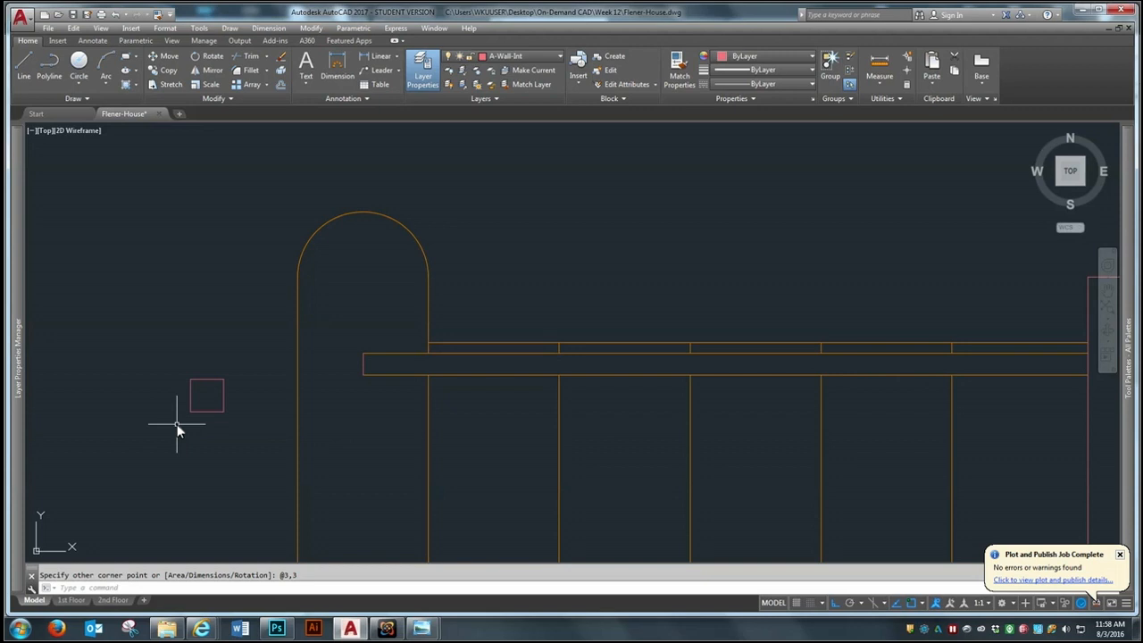
Move the square by its center onto the midpoint of the handrail's west end
text(m)
key(Return)
click(263, 349)
click(176, 433)
key(Return)
click(206, 395)
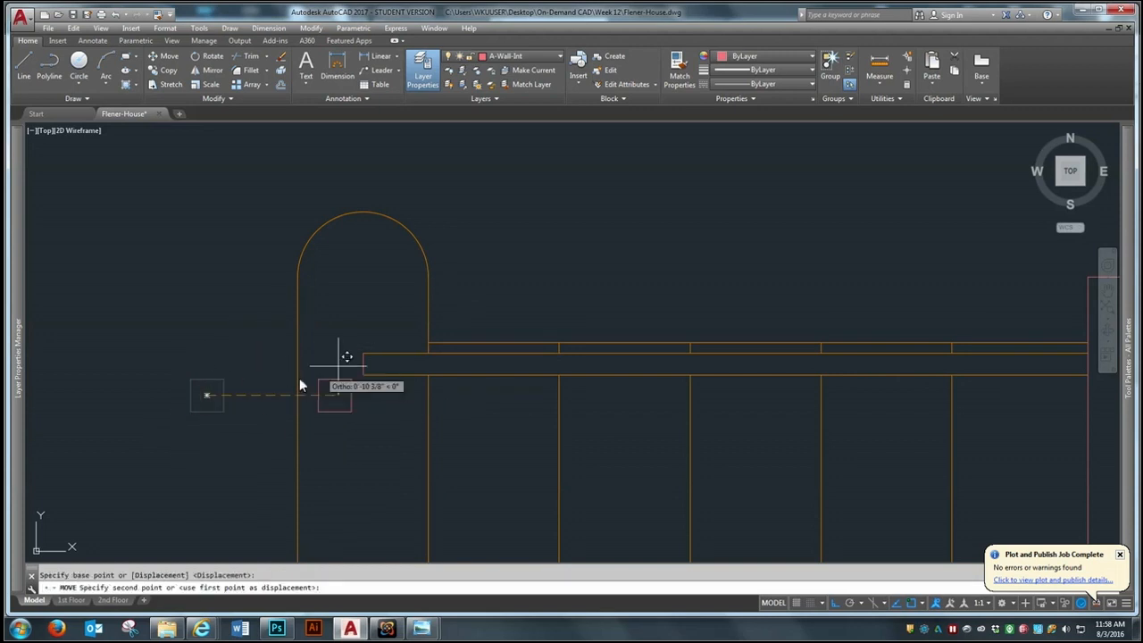
click(373, 357)
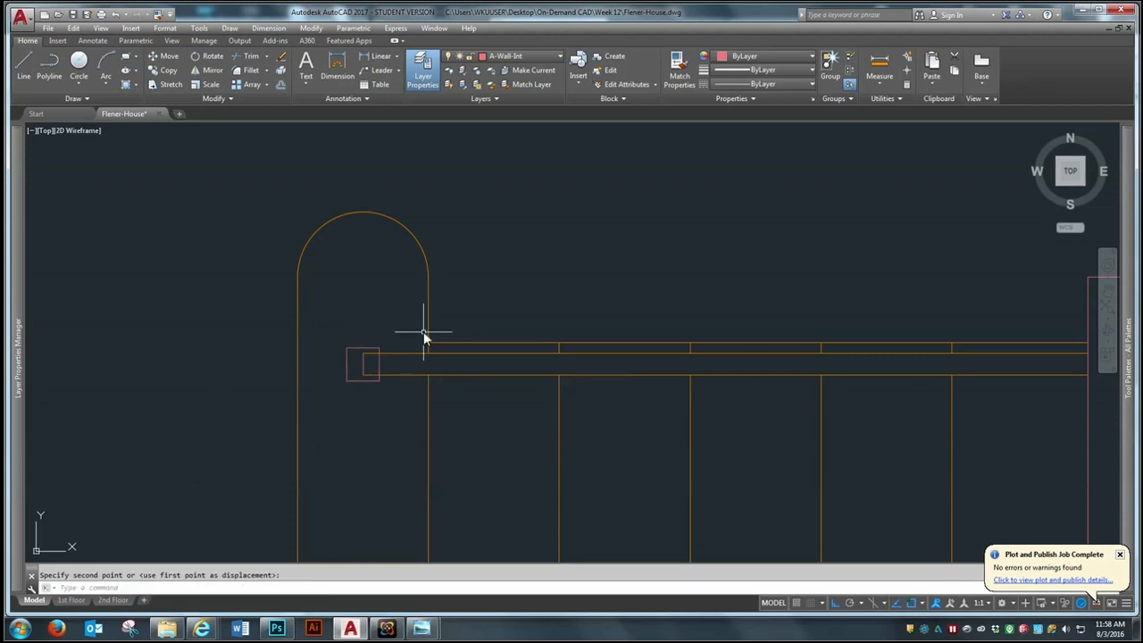
Offset the 3" square 1" outward to form the outer edge of the handrail post
scroll(375, 354, up, 2)
text(o)
key(Return)
text(1)
key(Return)
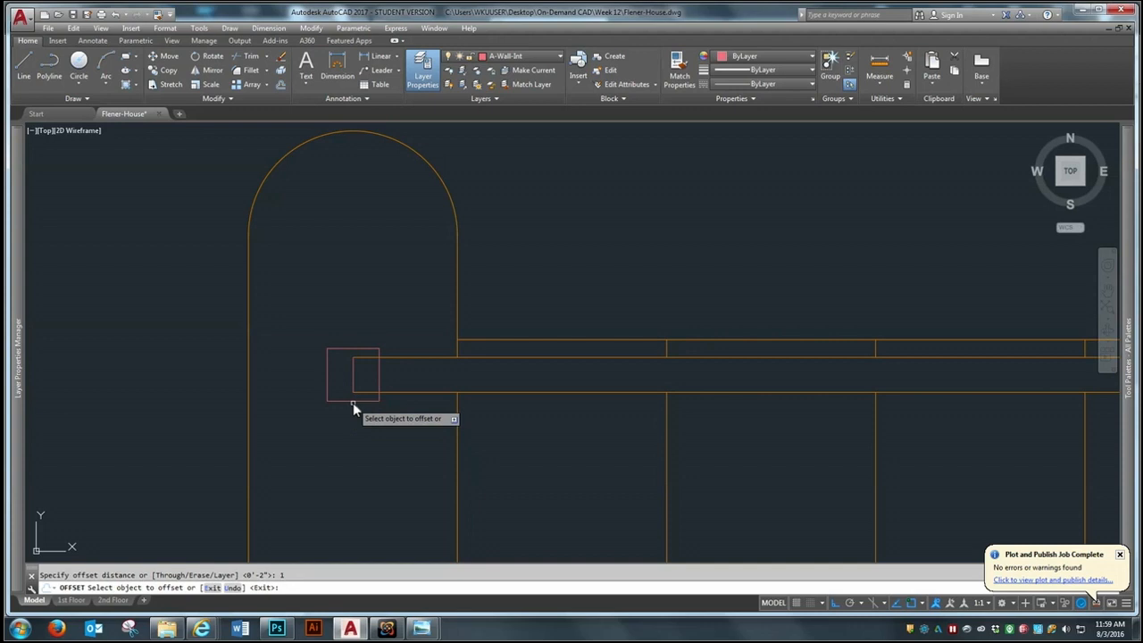
click(352, 402)
click(344, 454)
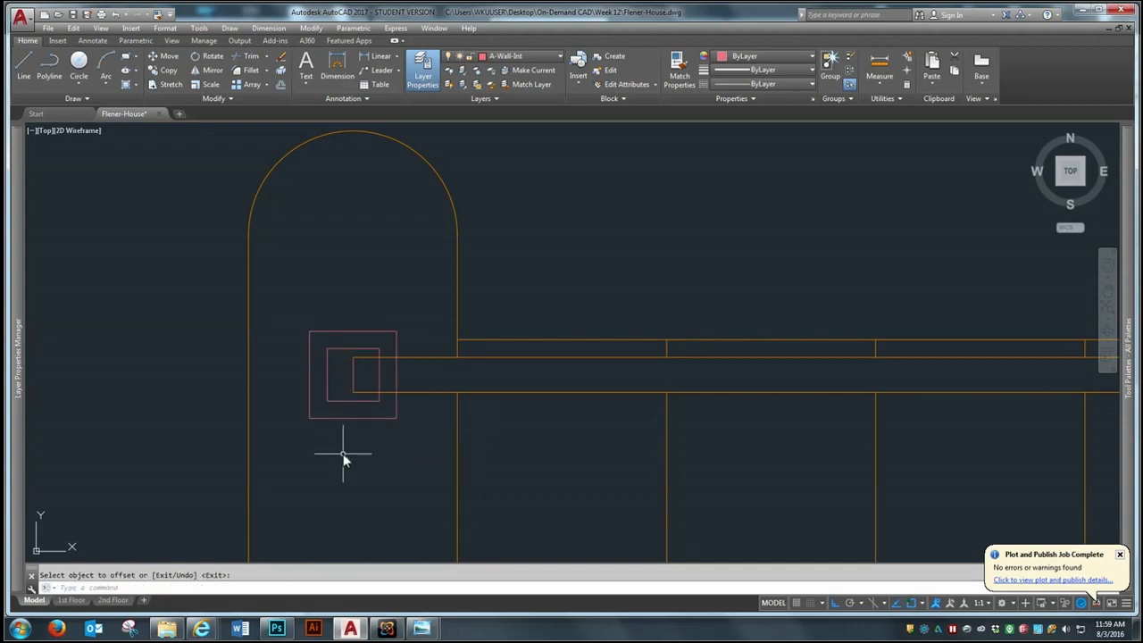
Trim both handrail edges where they run inside the post, using the outer square as the cutting edge
text(tr)
key(Return)
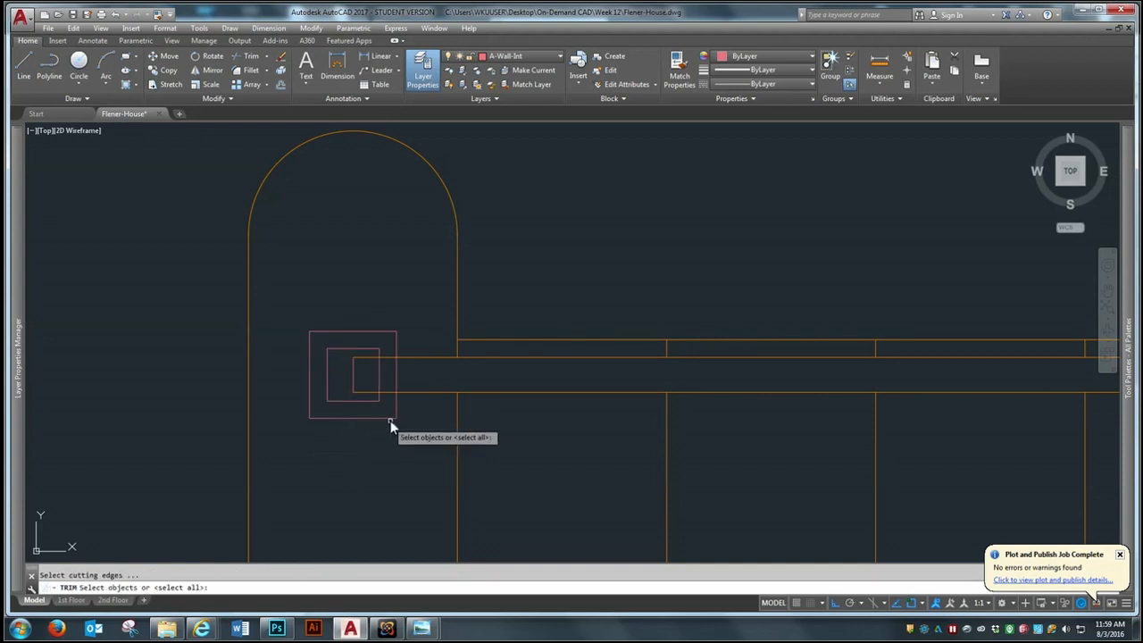
click(398, 384)
key(Return)
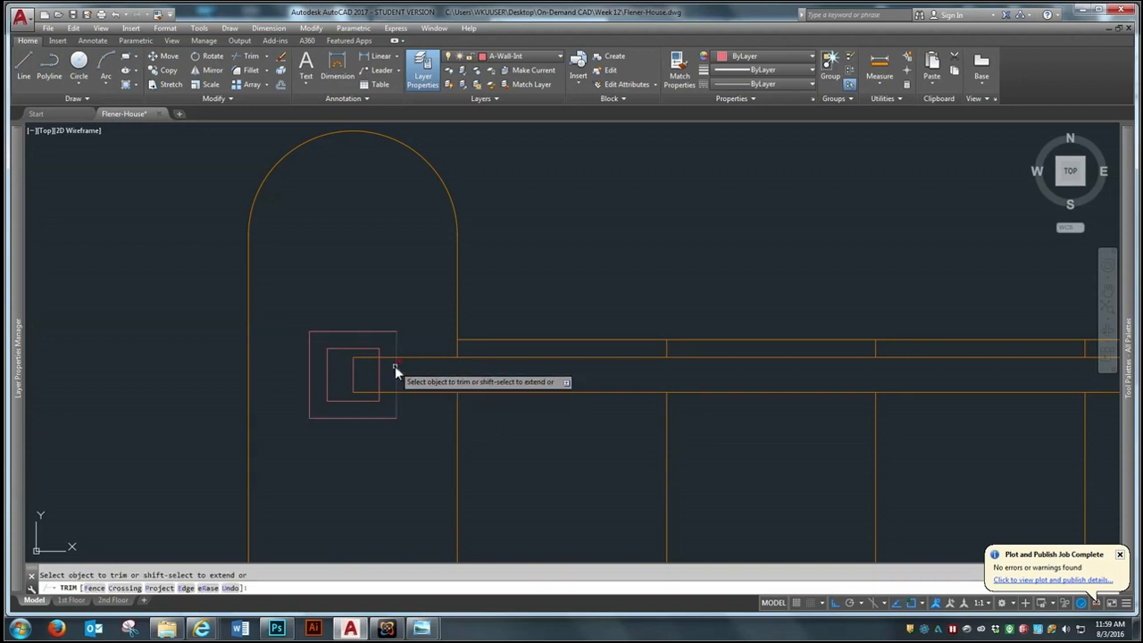
click(390, 354)
click(389, 388)
Erase the leftover handrail end line inside the post's inner square
text(e)
key(Return)
click(365, 367)
click(346, 378)
key(Return)
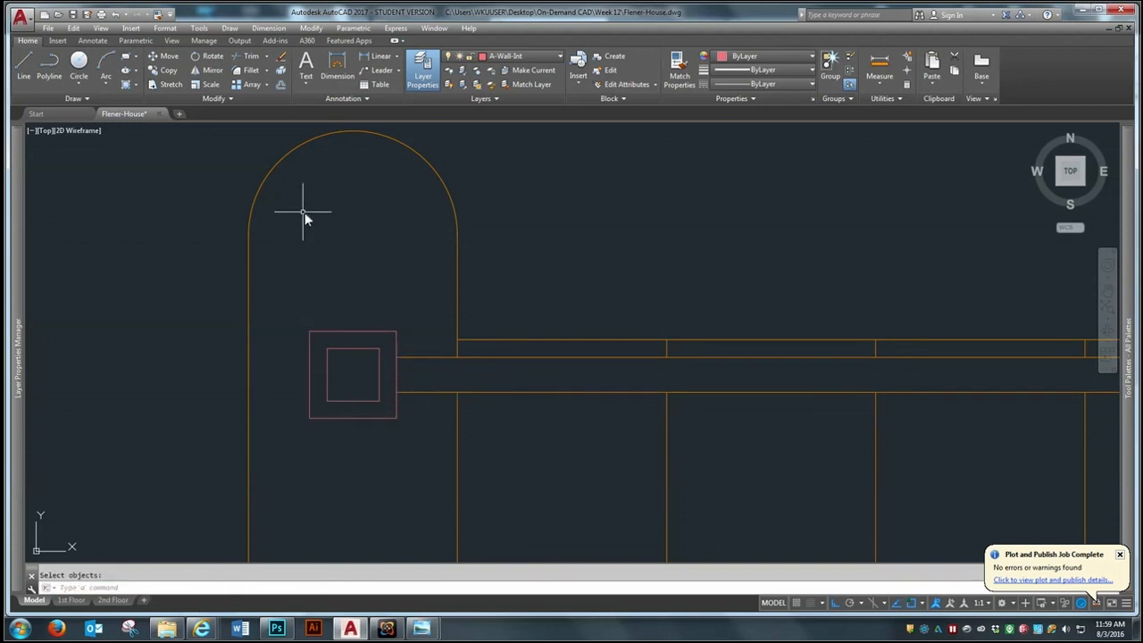
Match the properties of the starting step's line onto the post squares and the handrail's west portion
click(158, 15)
scroll(276, 304, down, 5)
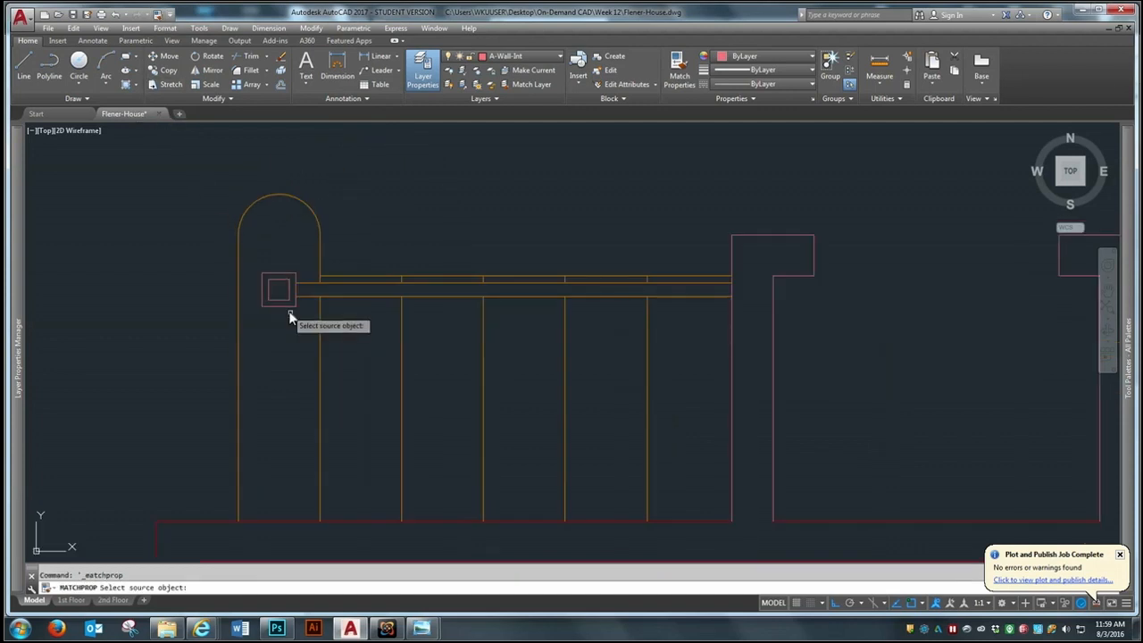
scroll(292, 320, up, 3)
scroll(292, 320, down, 4)
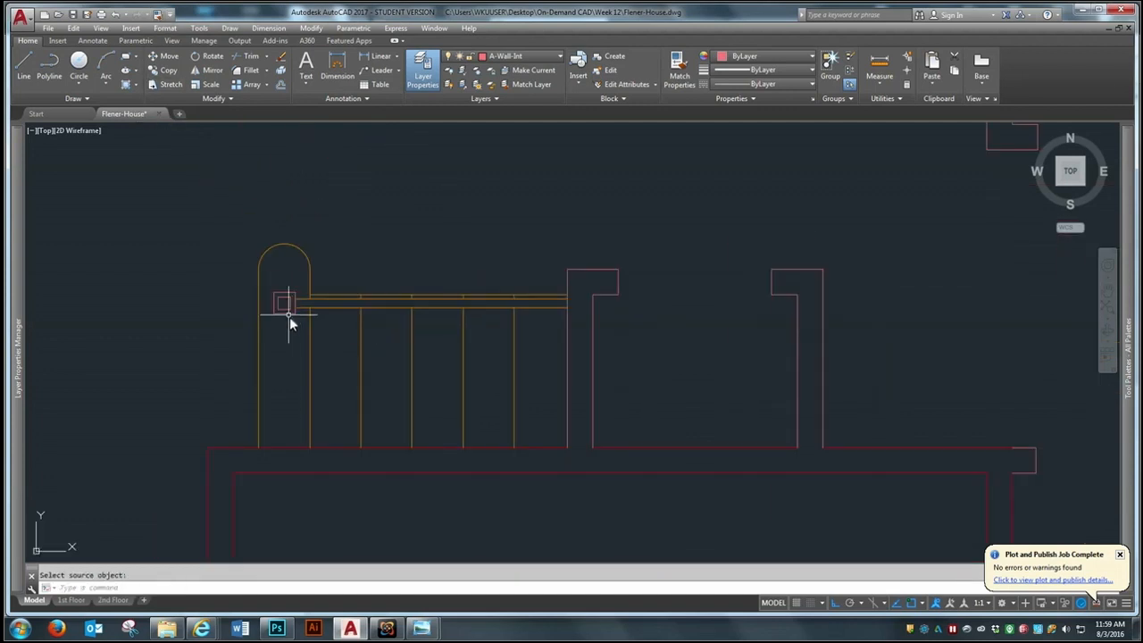
click(158, 15)
click(311, 277)
click(390, 234)
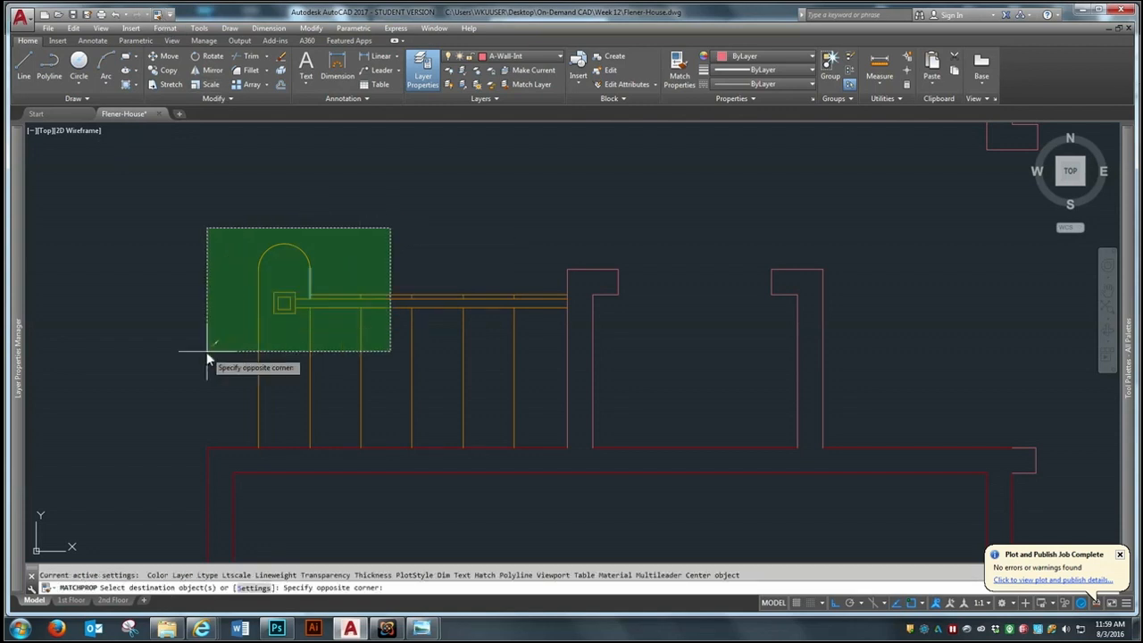
click(207, 319)
scroll(254, 331, up, 4)
scroll(211, 259, down, 3)
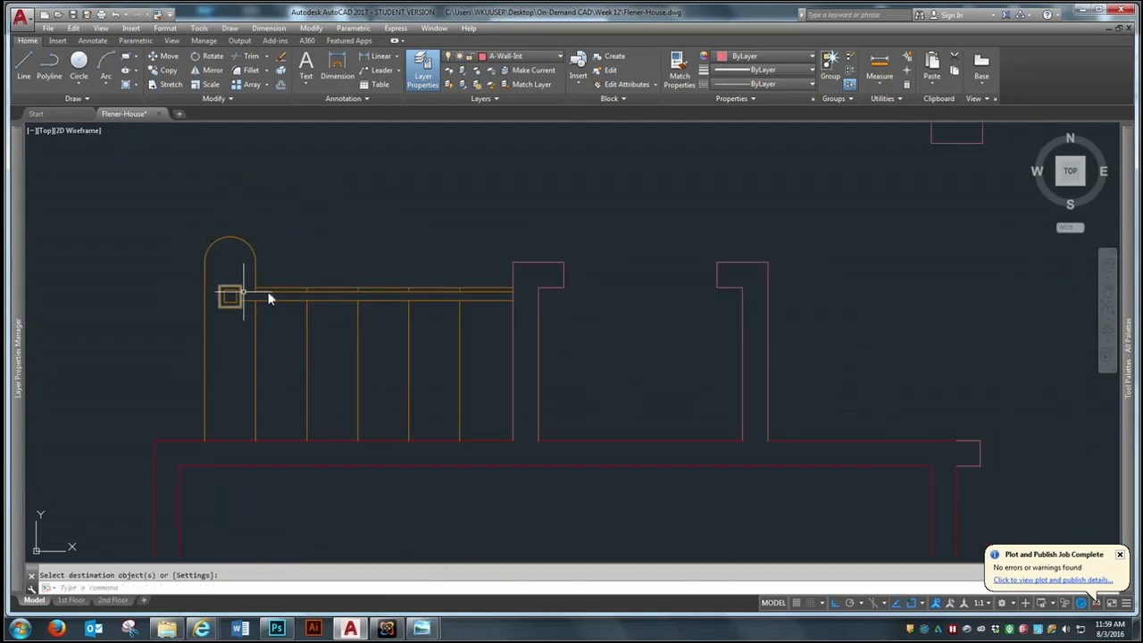
scroll(311, 382, down, 7)
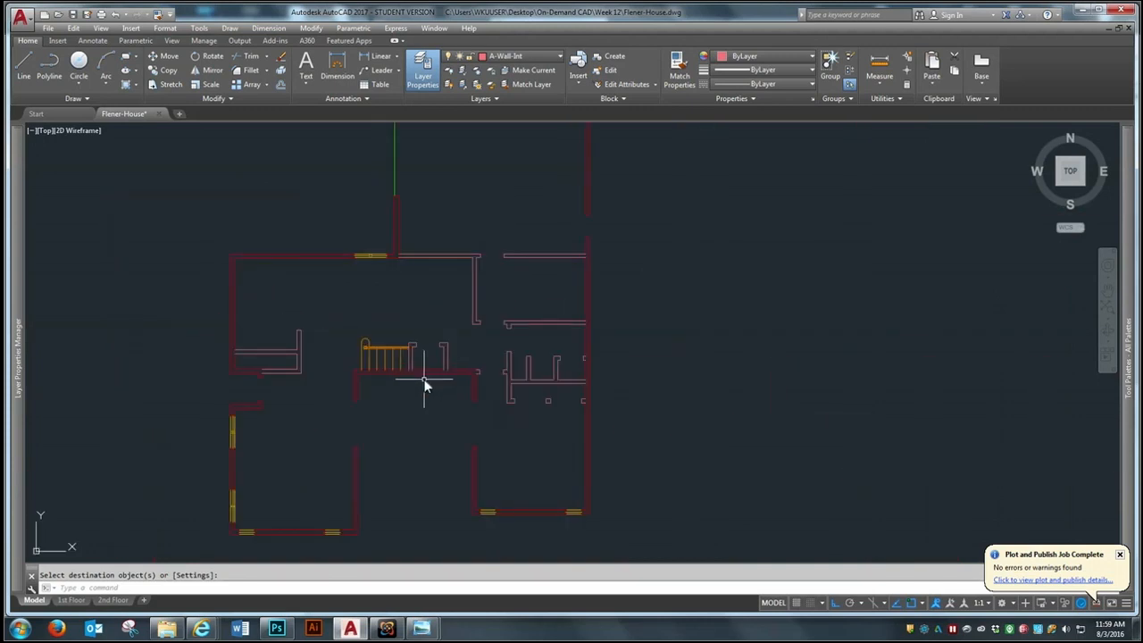
scroll(393, 387, down, 2)
scroll(390, 389, down, 4)
scroll(389, 393, up, 2)
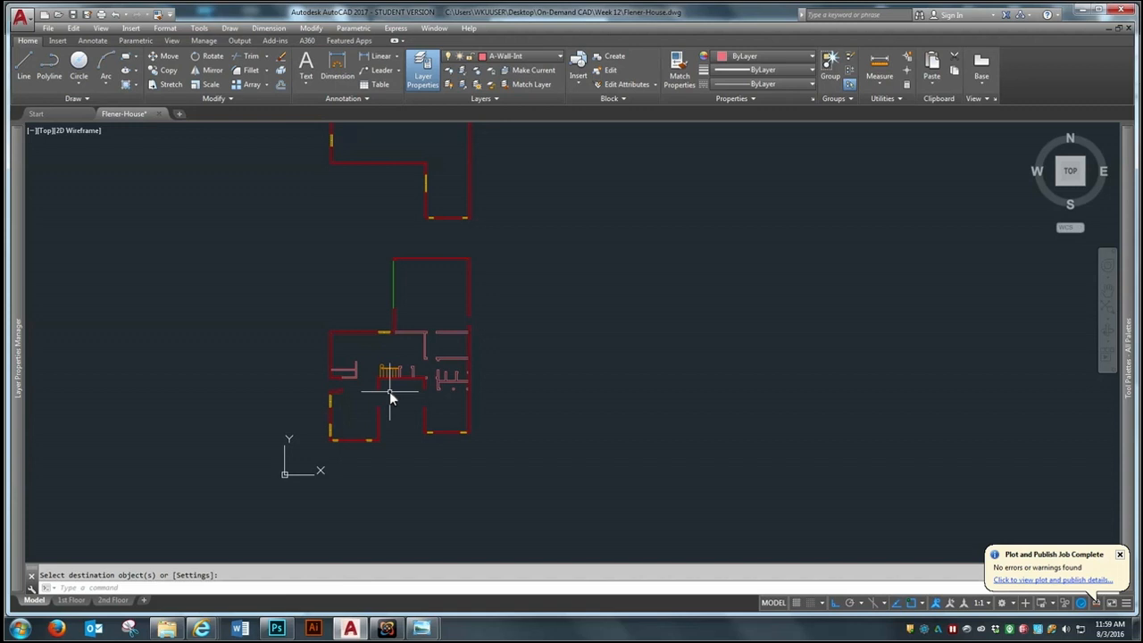
scroll(387, 437, down, 2)
scroll(396, 467, up, 4)
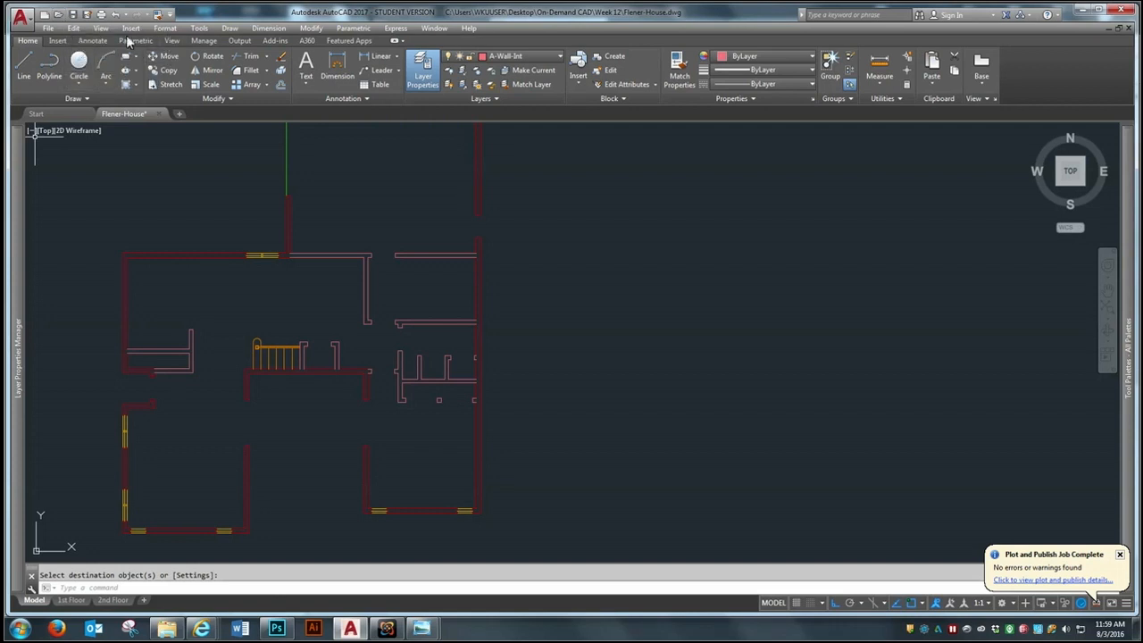
Begin a copy of the first floor's east interior walls, including the closet partitions, wall stubs and the wall run along the north side
click(73, 28)
click(366, 133)
click(354, 188)
click(168, 70)
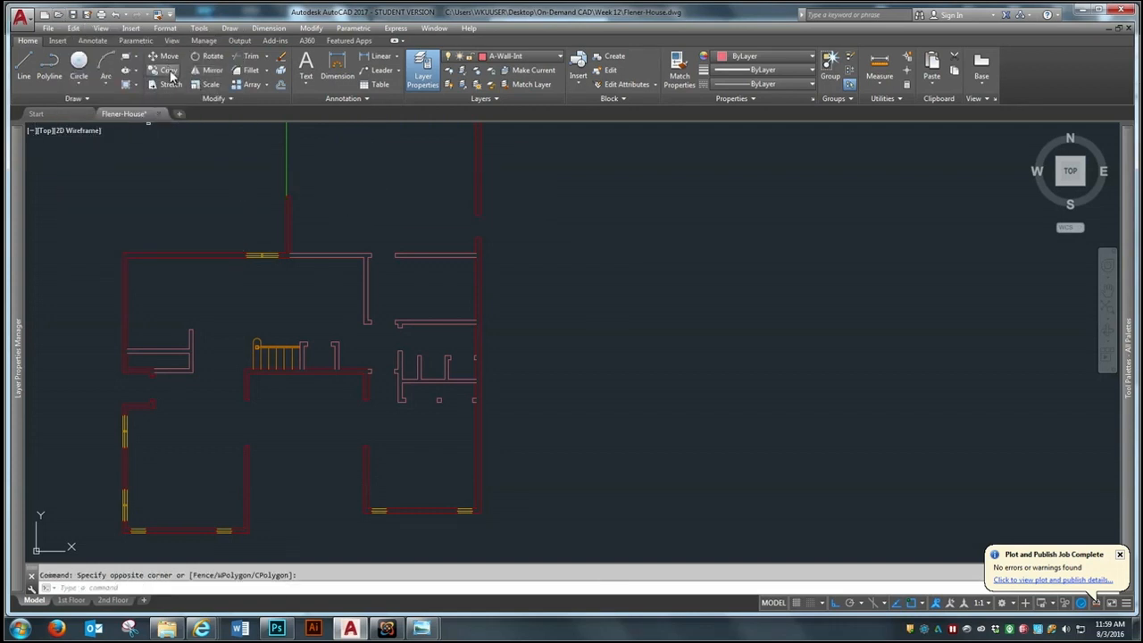
click(462, 227)
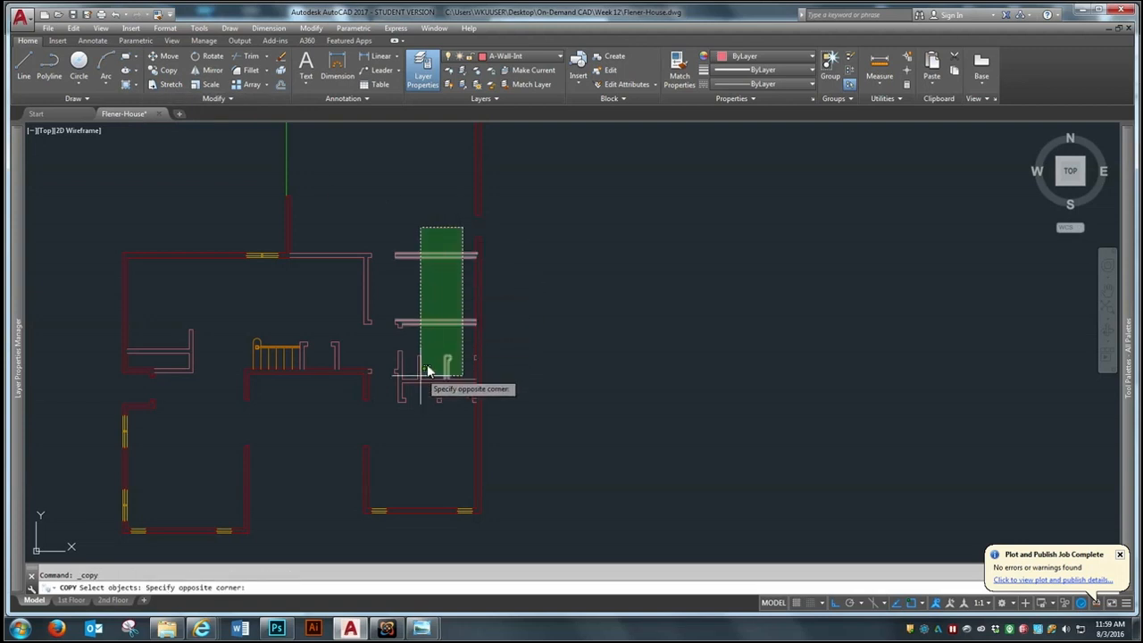
click(391, 428)
click(370, 377)
click(370, 374)
click(394, 415)
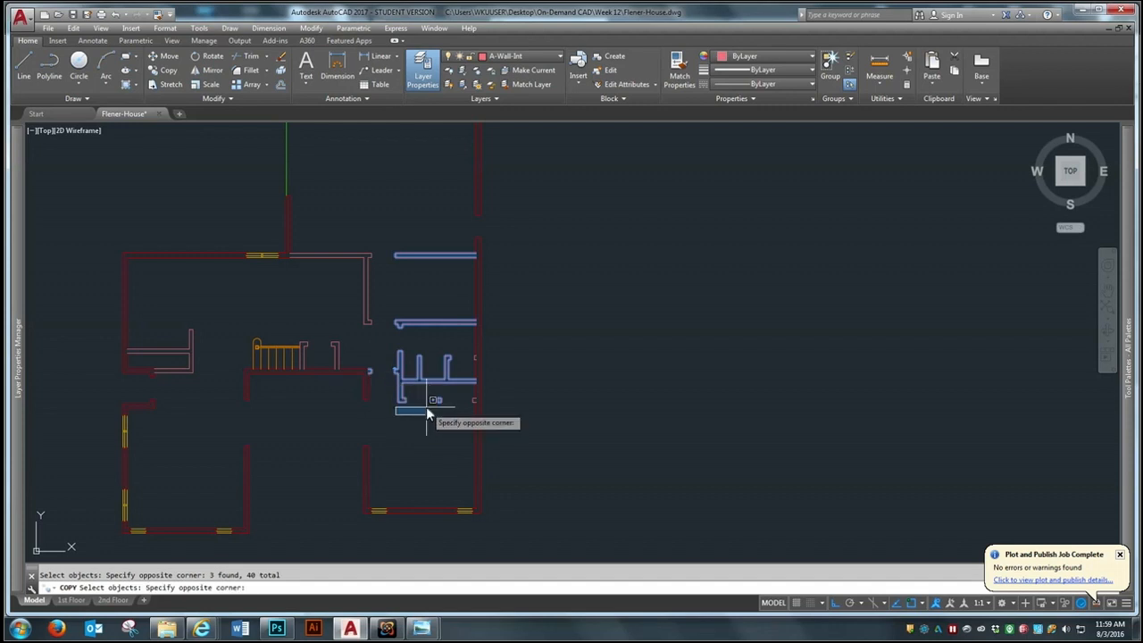
click(487, 342)
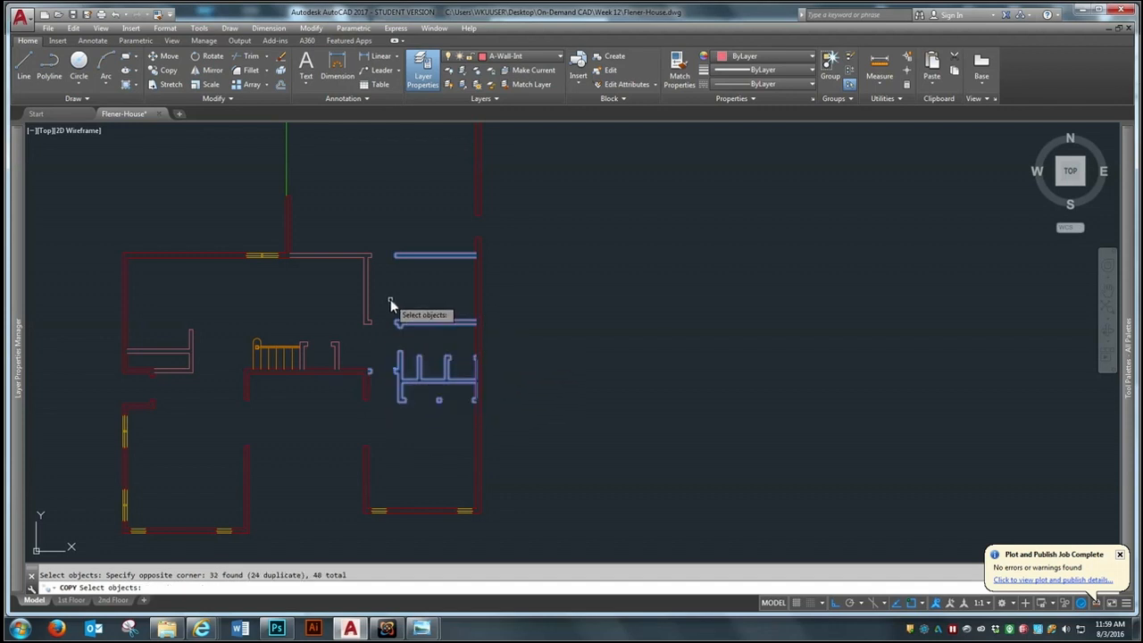
click(420, 202)
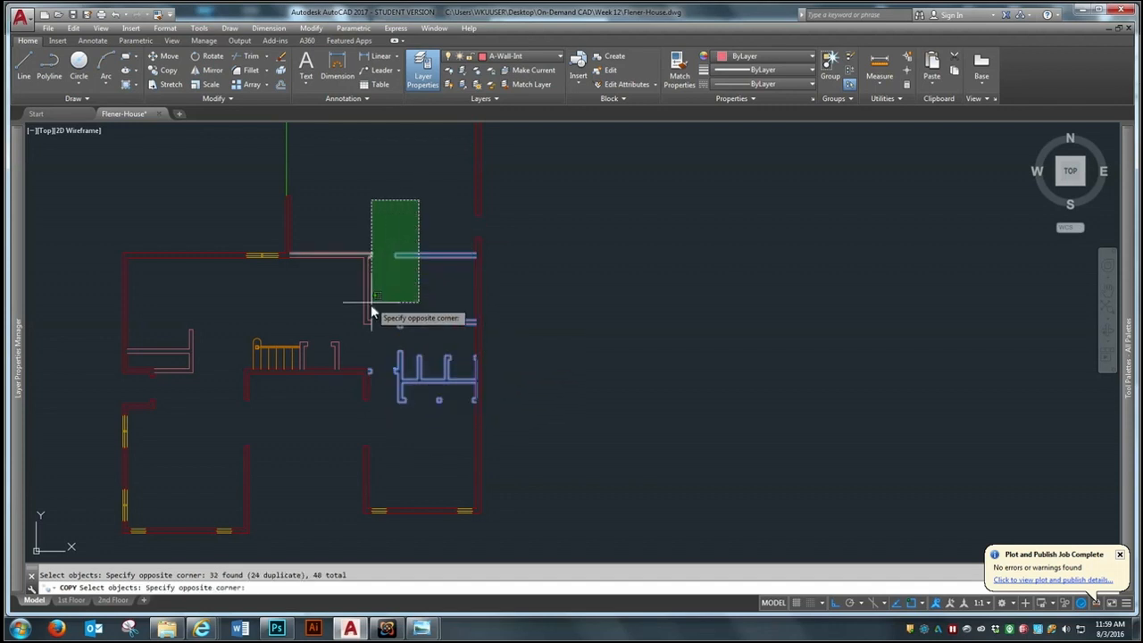
click(361, 336)
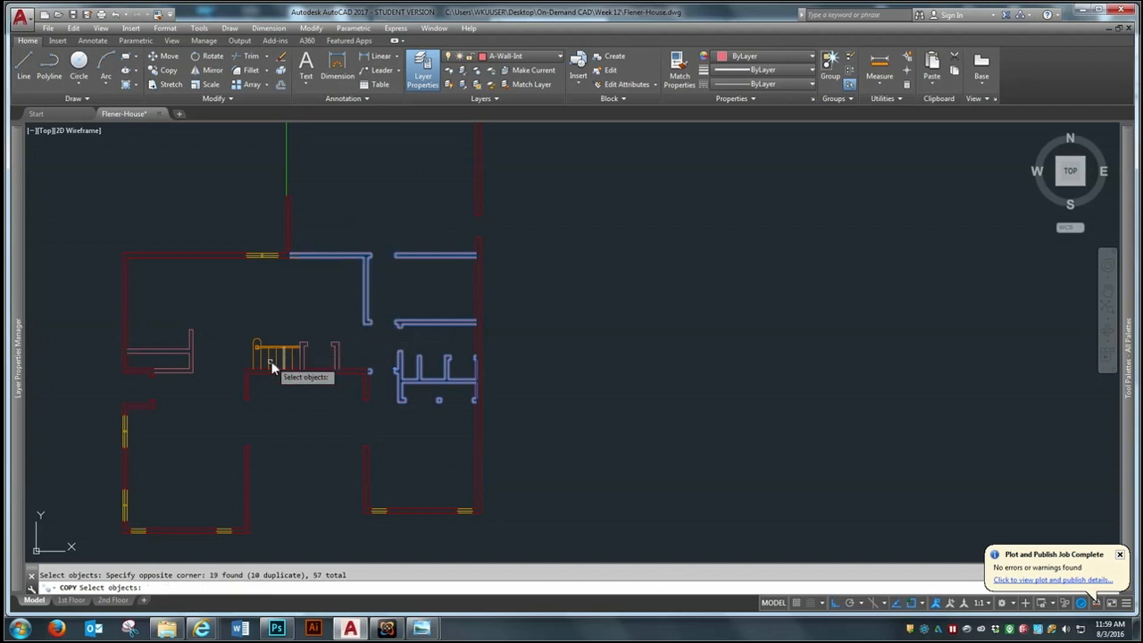
Add the entire staircase, with its treads, post and handrail, to the objects being copied
scroll(270, 361, up, 4)
click(312, 286)
click(215, 362)
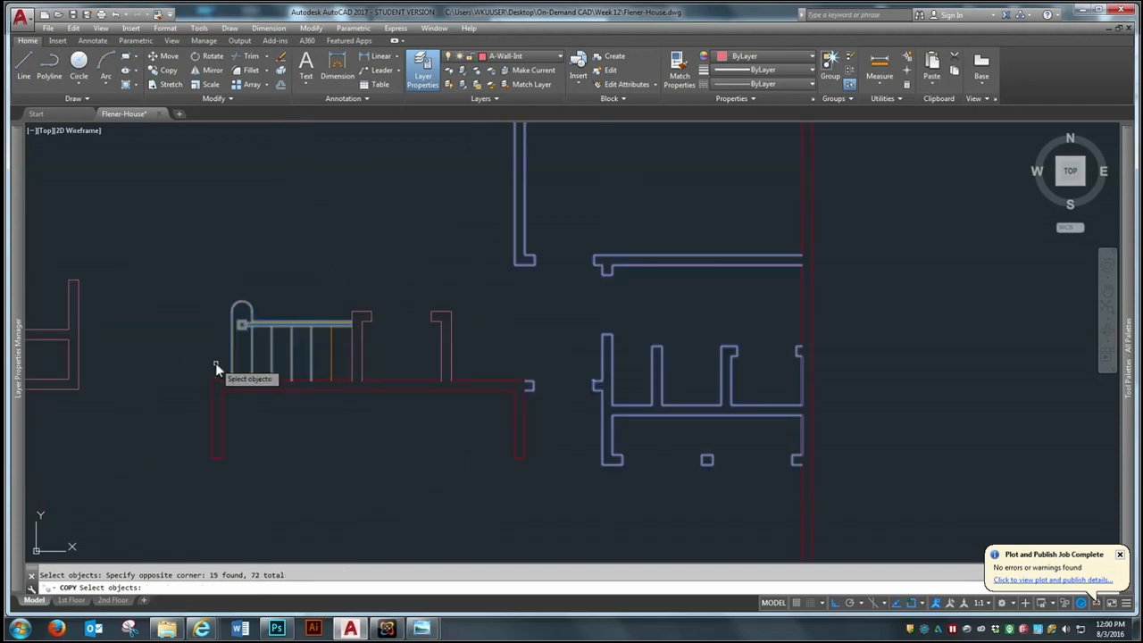
click(339, 349)
click(298, 309)
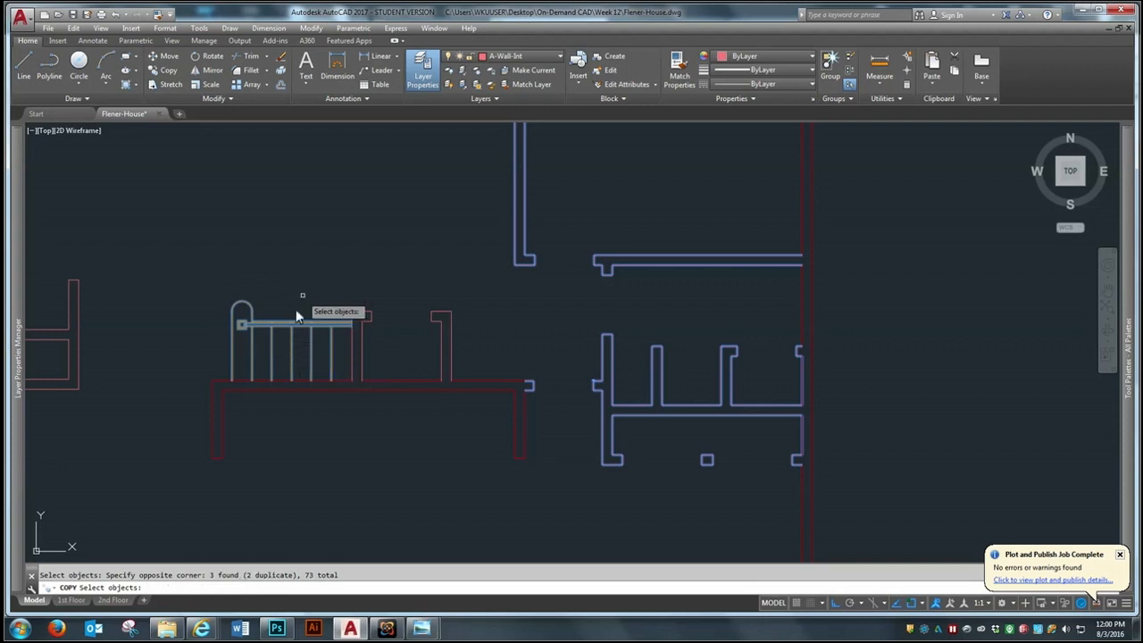
scroll(336, 289, down, 5)
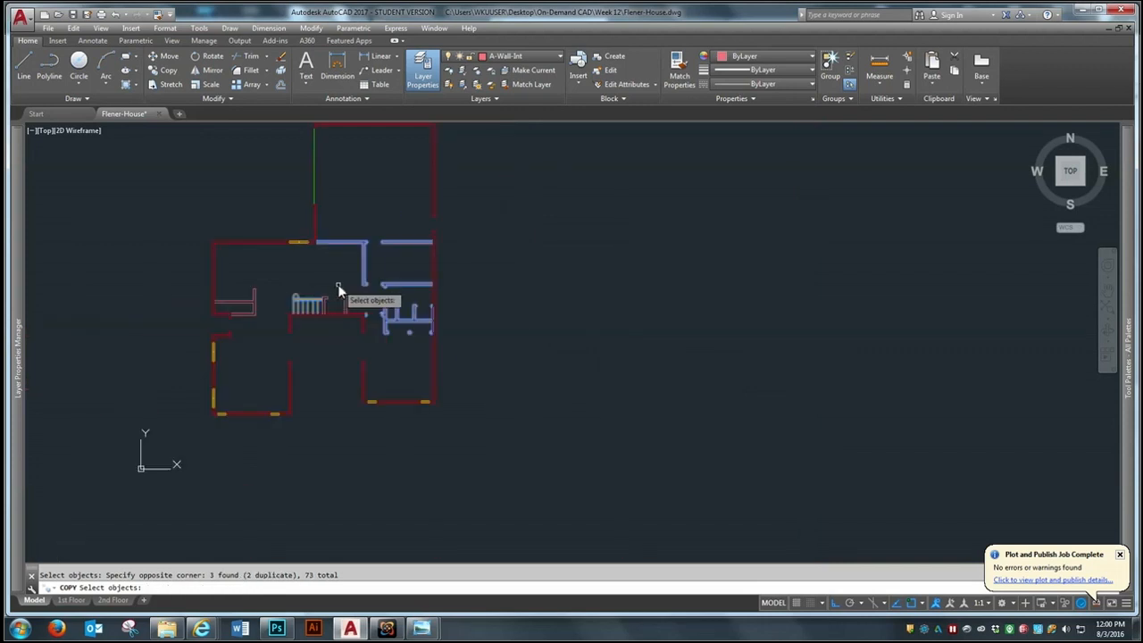
Copy the selected walls and stairs from the first floor's southeast inner corner to the matching corner of the second-floor plan
key(Return)
scroll(412, 422, up, 6)
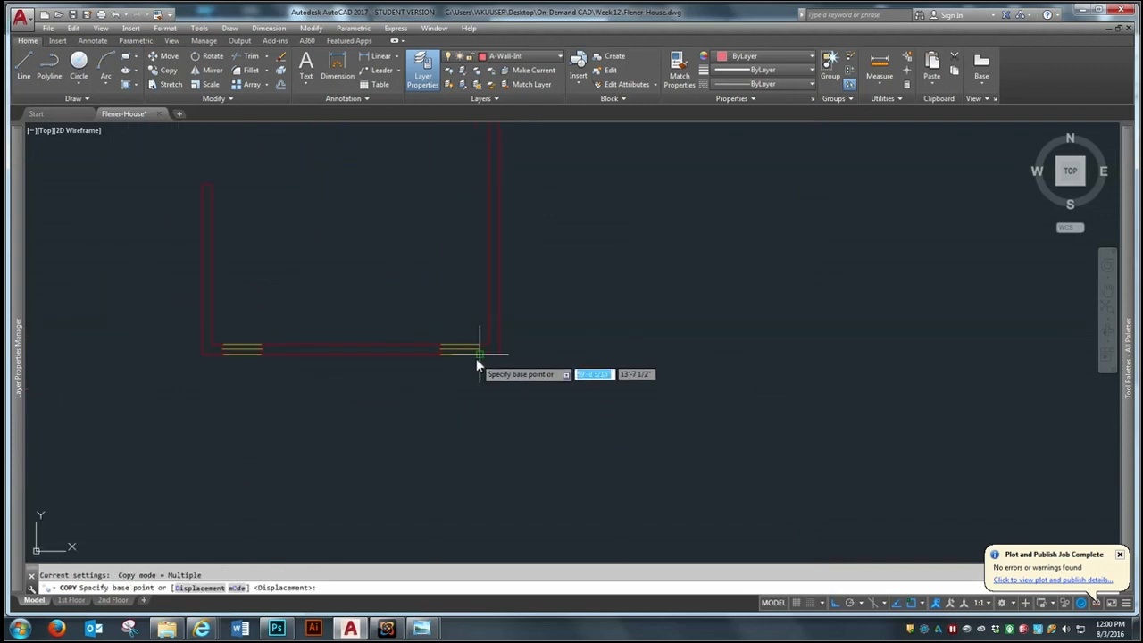
click(487, 341)
scroll(490, 438, down, 7)
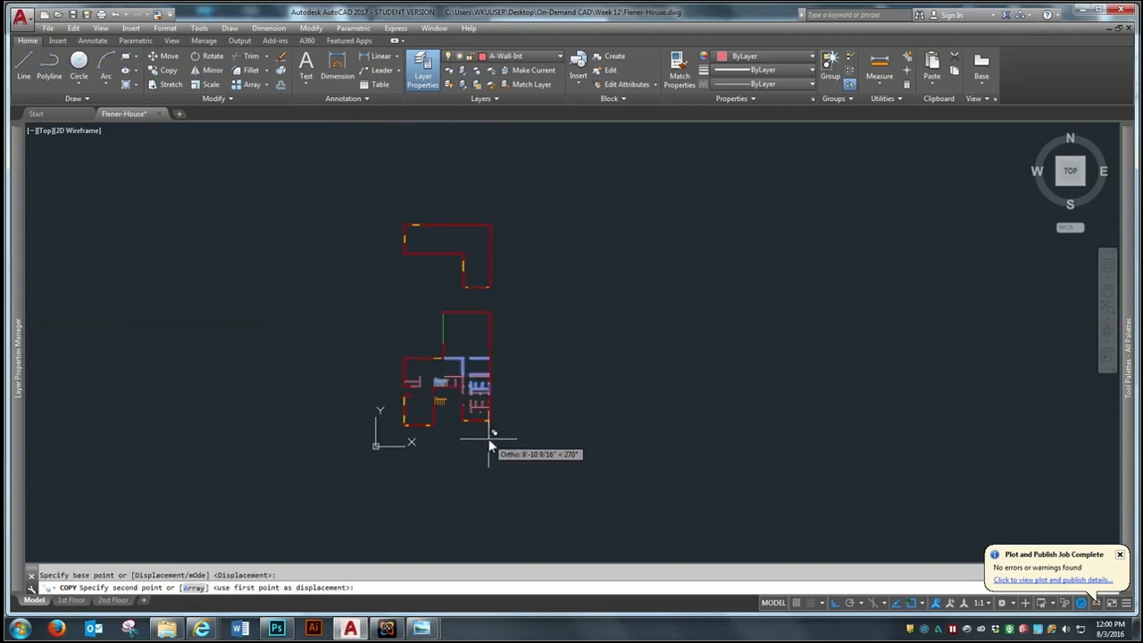
scroll(520, 382, up, 6)
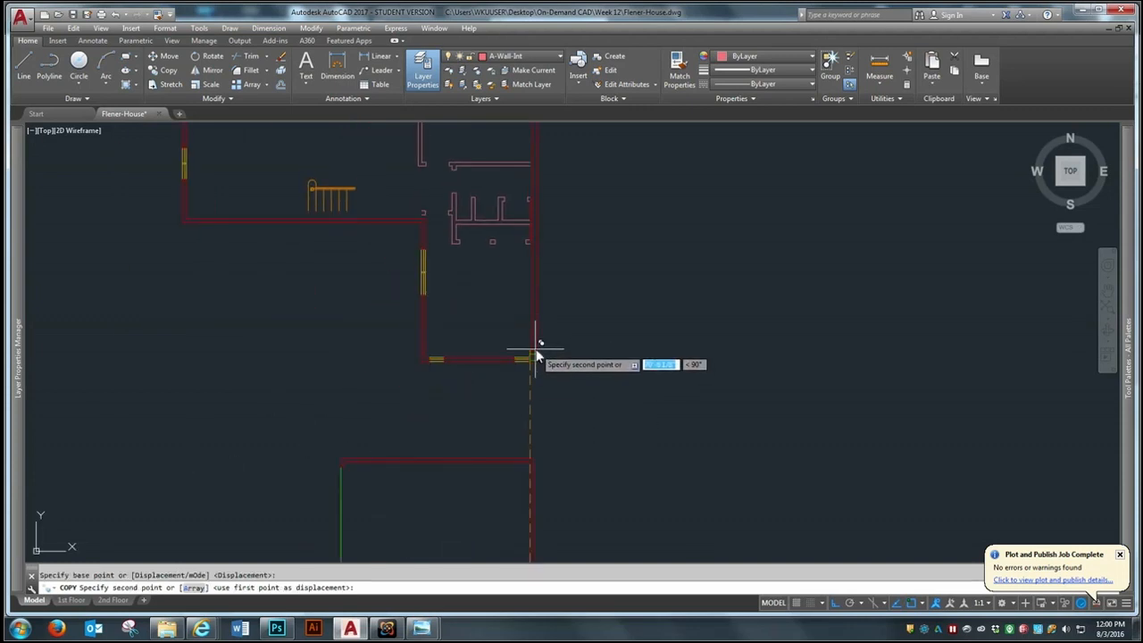
click(535, 356)
Examine how the copied interior walls and stairs fit within the second-floor exterior walls
scroll(515, 380, down, 5)
scroll(480, 354, up, 2)
scroll(436, 341, down, 2)
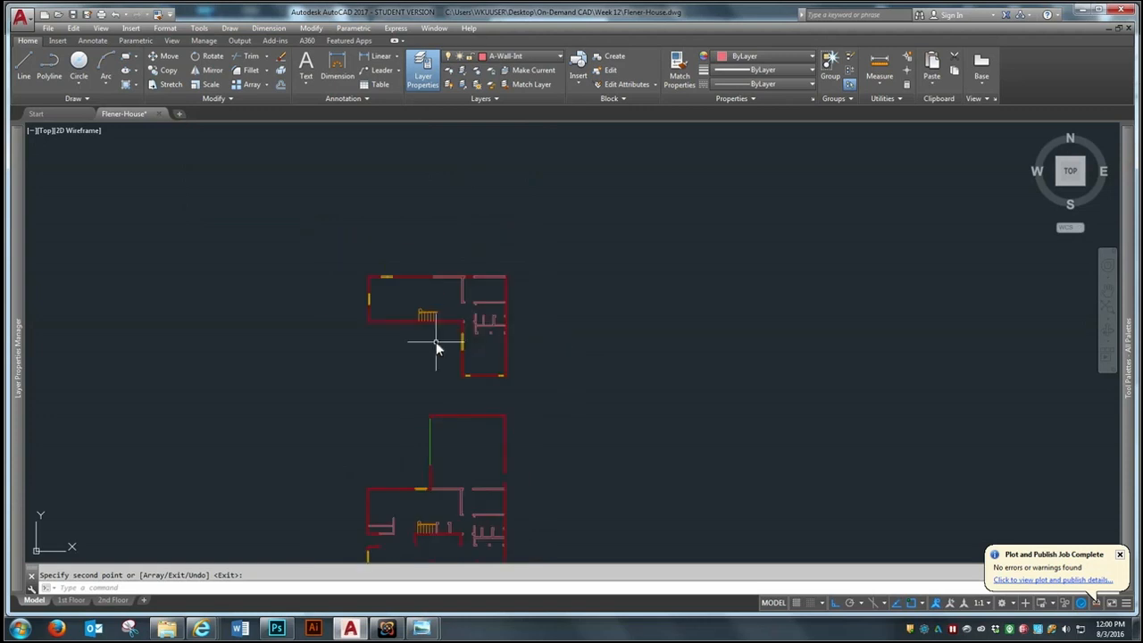
scroll(484, 321, up, 4)
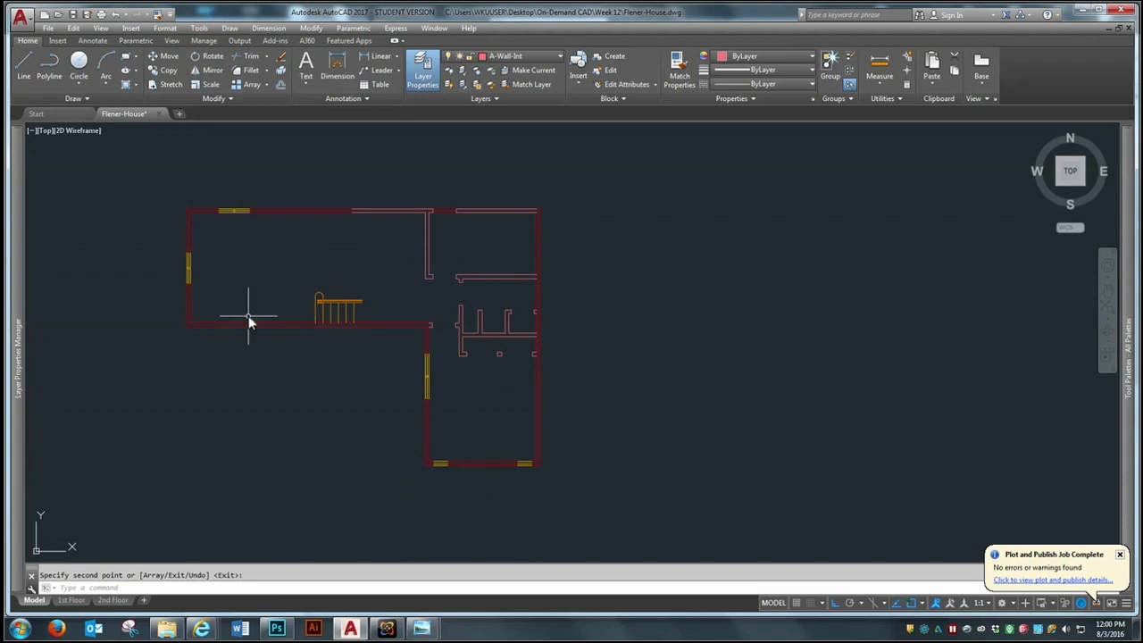
scroll(476, 289, down, 2)
scroll(483, 374, up, 2)
scroll(470, 307, up, 2)
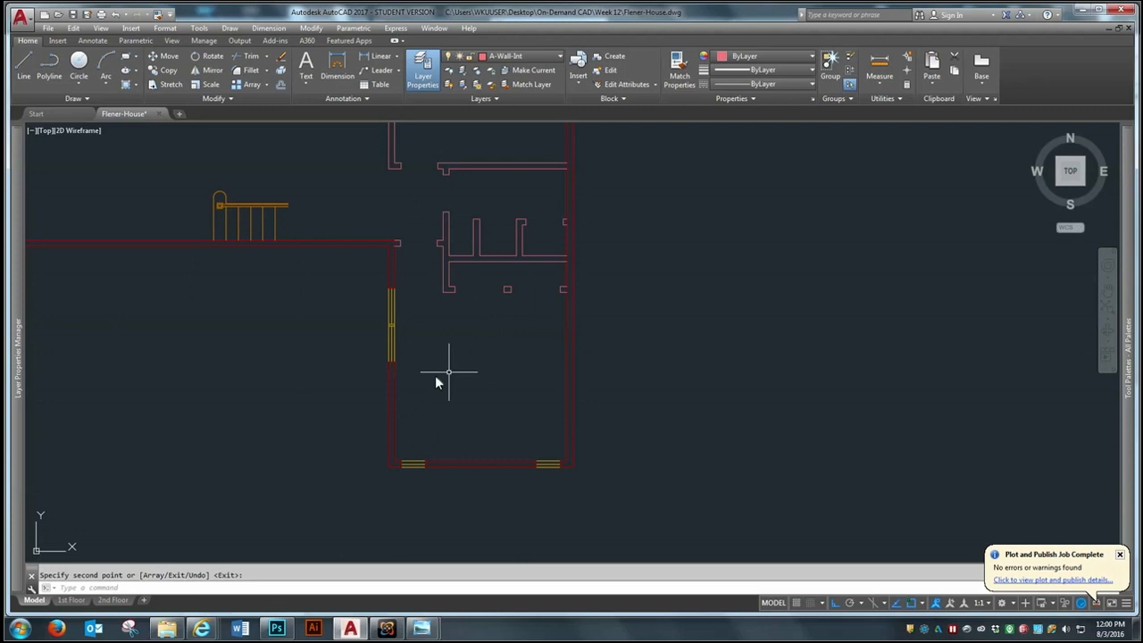
scroll(476, 344, down, 2)
scroll(491, 265, up, 2)
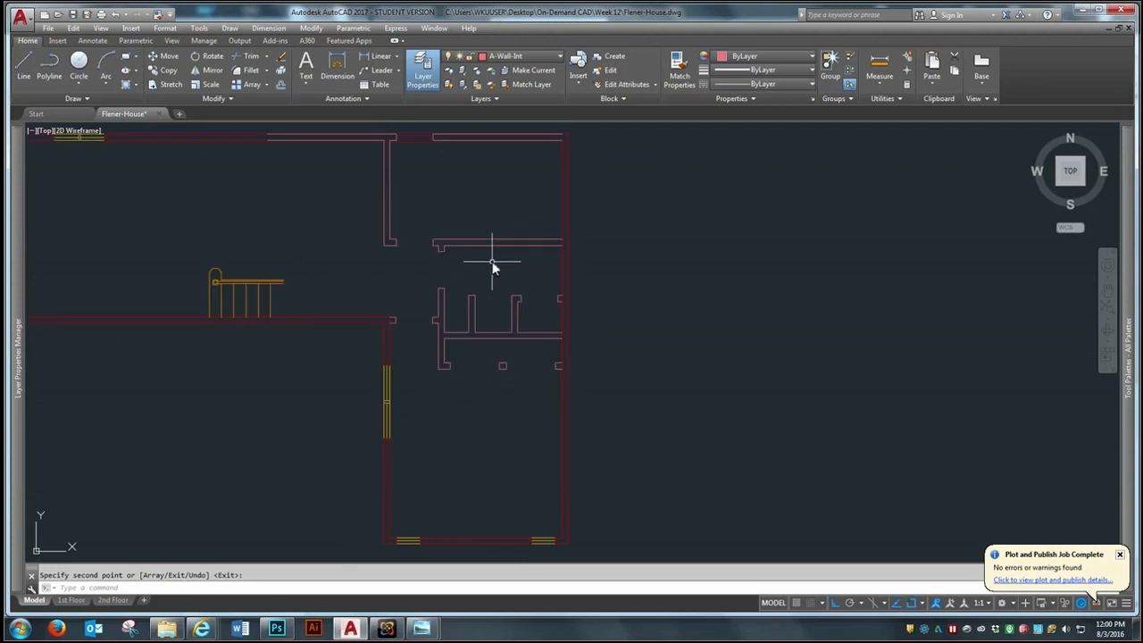
Erase the duplicate interior-layer wall lines and end pieces overlapping the second floor's north exterior wall
scroll(517, 263, down, 2)
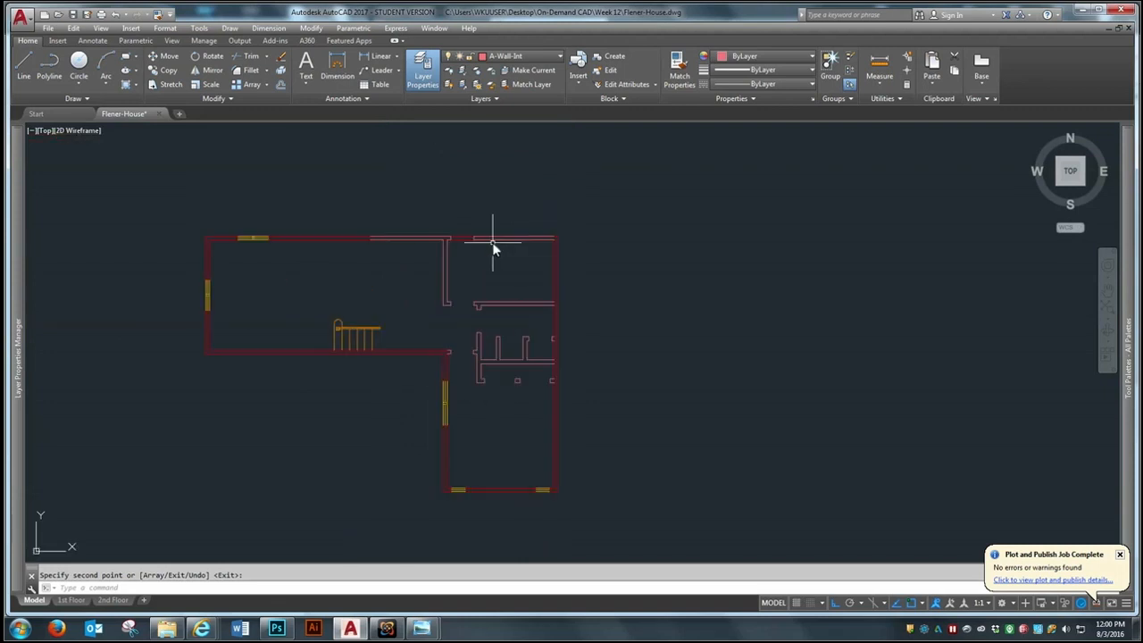
scroll(495, 255, up, 2)
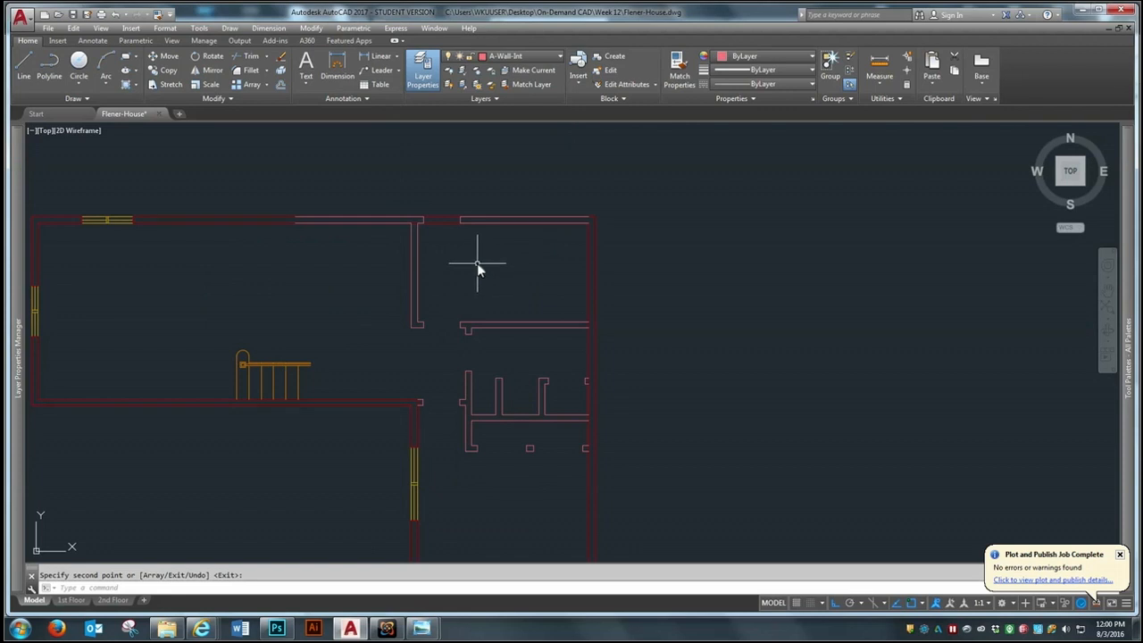
text(e)
key(Return)
click(338, 220)
click(338, 223)
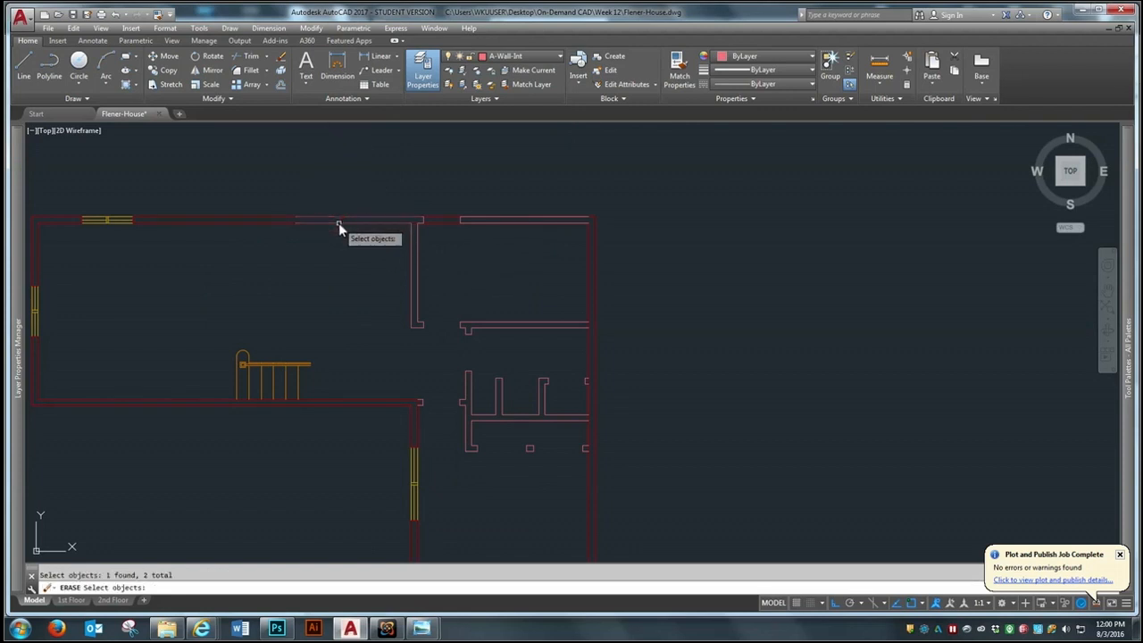
click(471, 219)
click(416, 225)
click(420, 232)
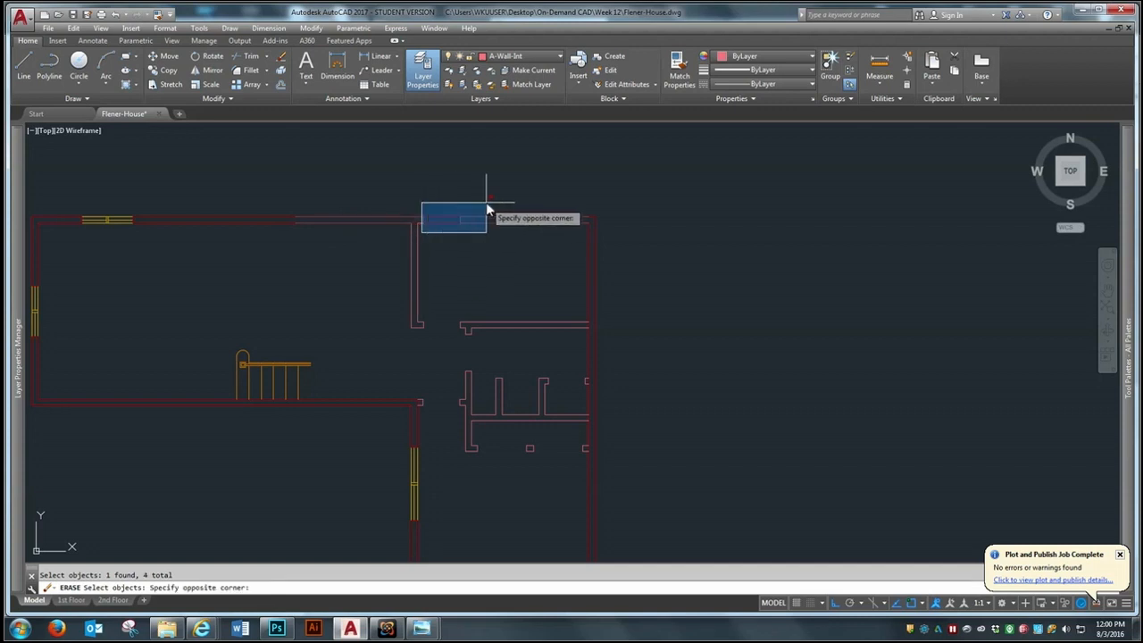
click(485, 204)
key(Return)
scroll(400, 242, up, 3)
click(328, 241)
click(417, 225)
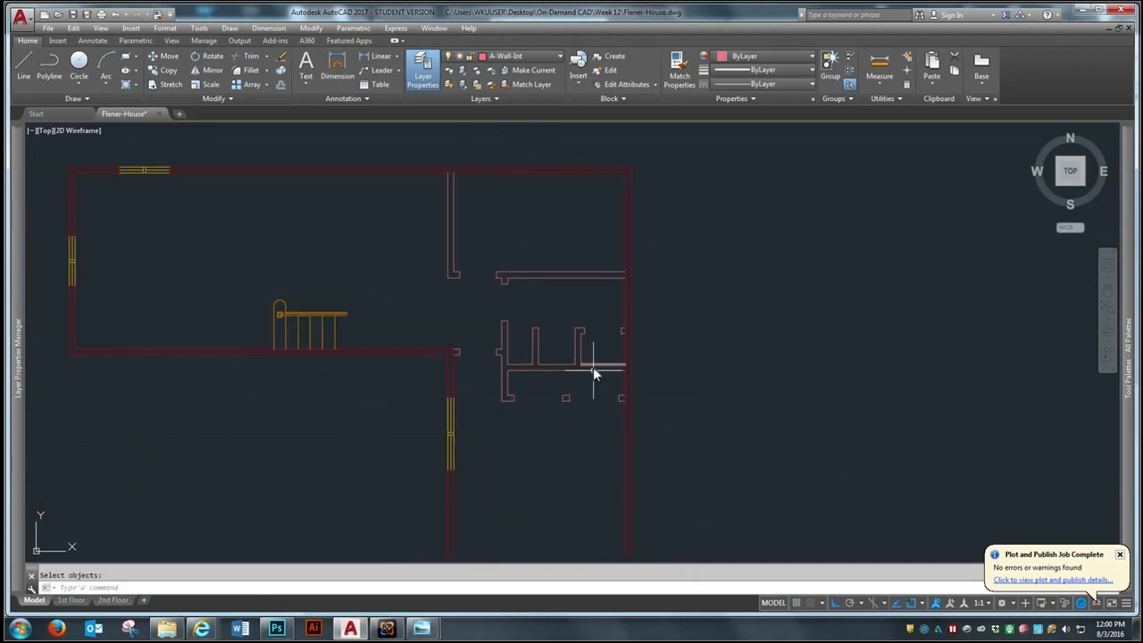
scroll(565, 355, down, 2)
scroll(559, 358, up, 2)
text(mt)
key(Return)
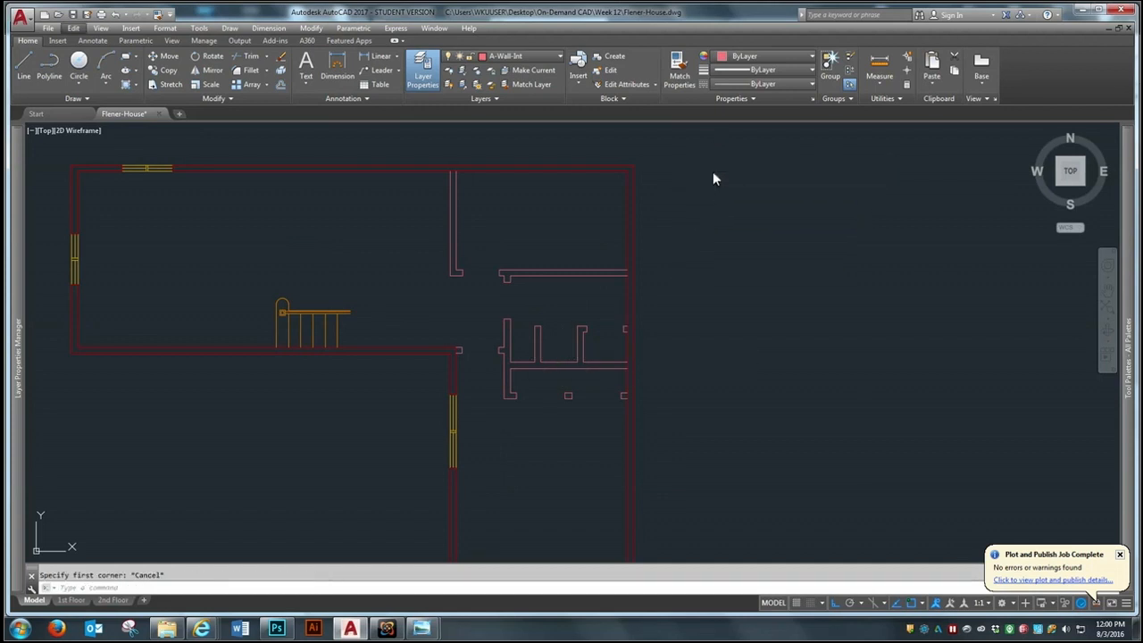
key(Escape)
Trim the exterior wall line where the short wall stub meets the plan's inner corner, using the surrounding walls as cutting edges
text(tr)
key(Return)
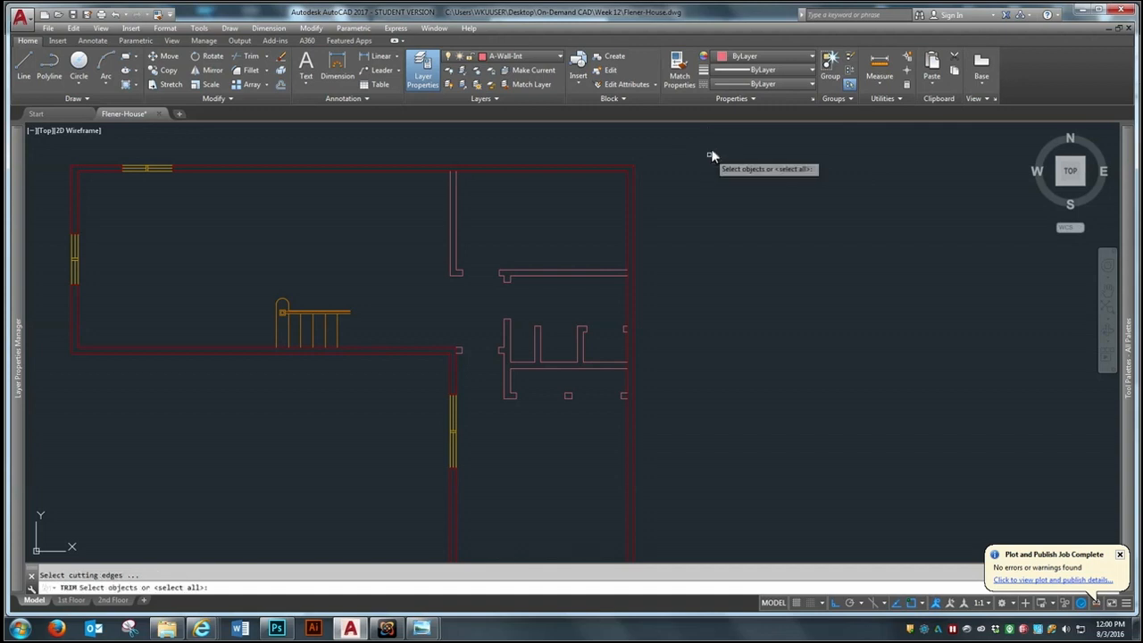
click(721, 137)
click(388, 458)
key(Return)
scroll(468, 375, up, 6)
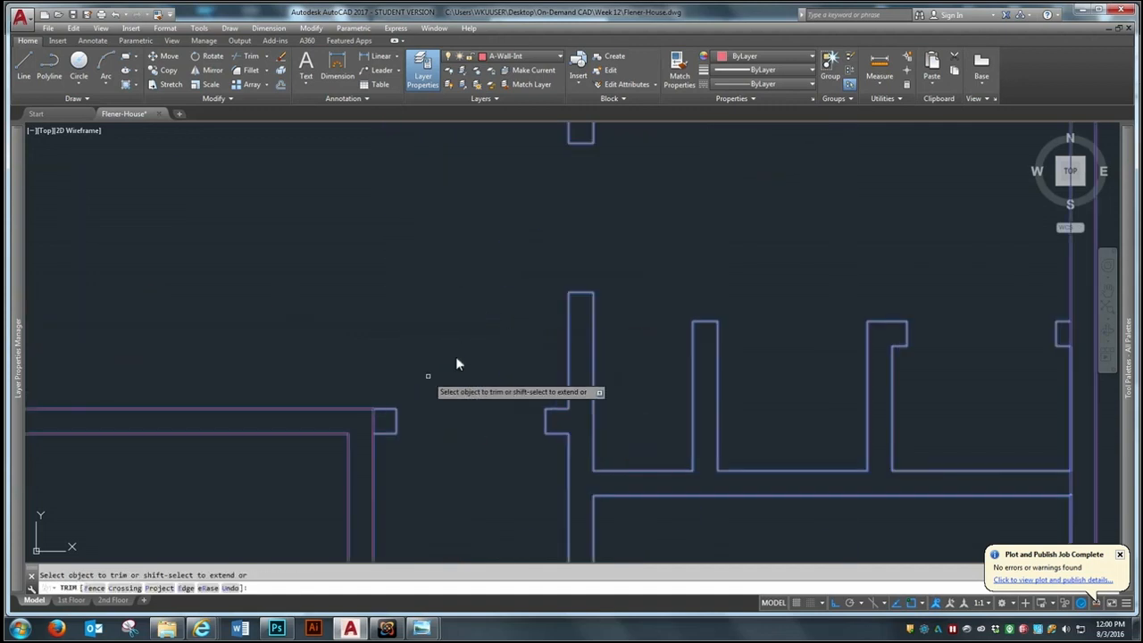
click(373, 428)
scroll(329, 346, down, 4)
Trim the east exterior wall's inner line where the closet wall and the two short stubs join it
middle_drag(707, 411, 559, 385)
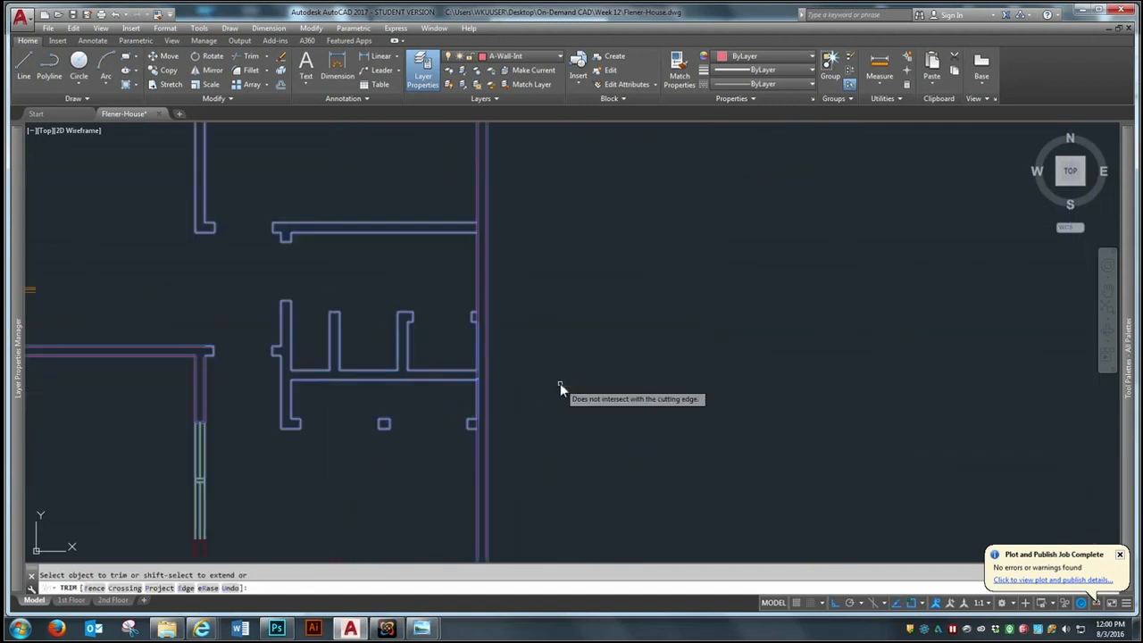
scroll(509, 386, up, 4)
click(423, 362)
click(420, 480)
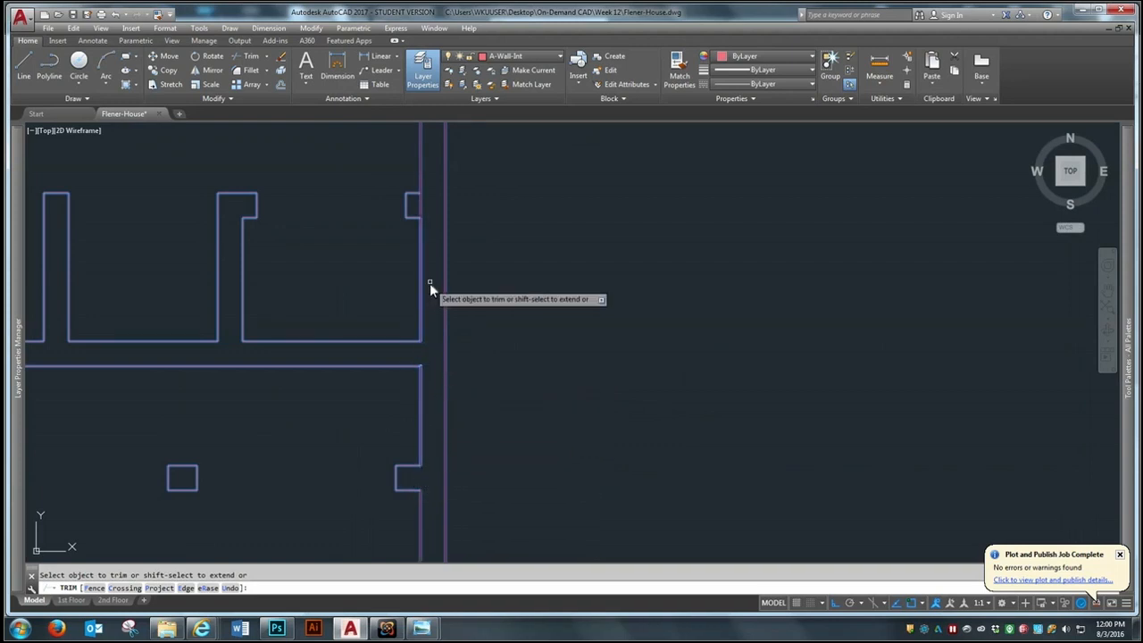
click(419, 208)
Trim the north exterior wall's inner line between the faces of the north-south partition and finish trimming
scroll(630, 437, down, 5)
scroll(556, 274, down, 4)
scroll(556, 271, up, 9)
scroll(726, 462, down, 6)
scroll(500, 349, up, 4)
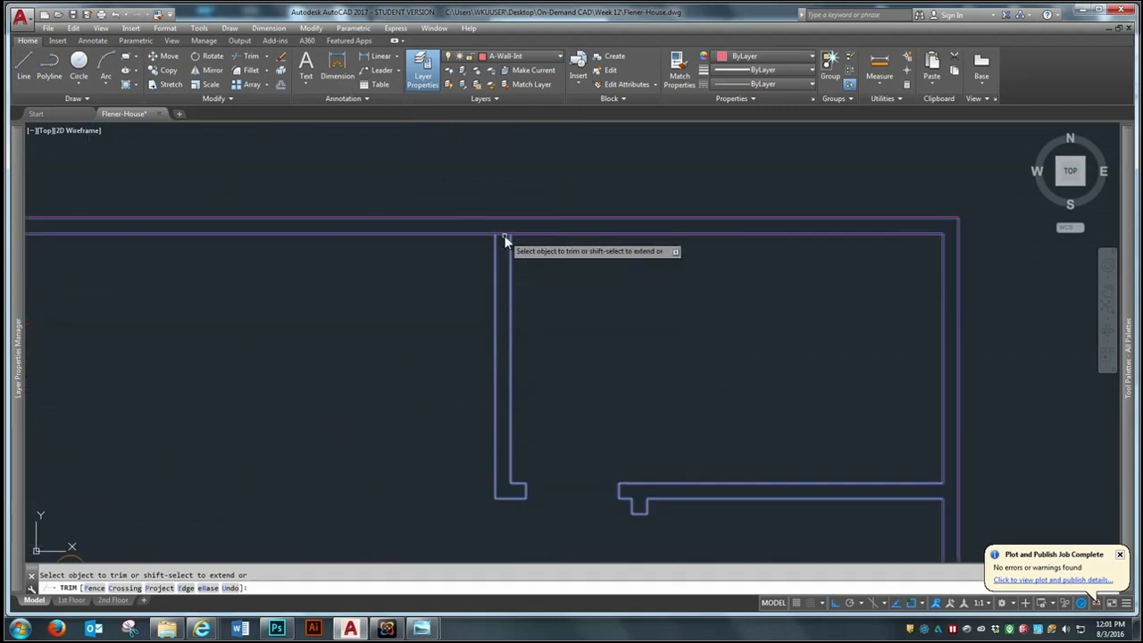
scroll(480, 239, down, 4)
key(Return)
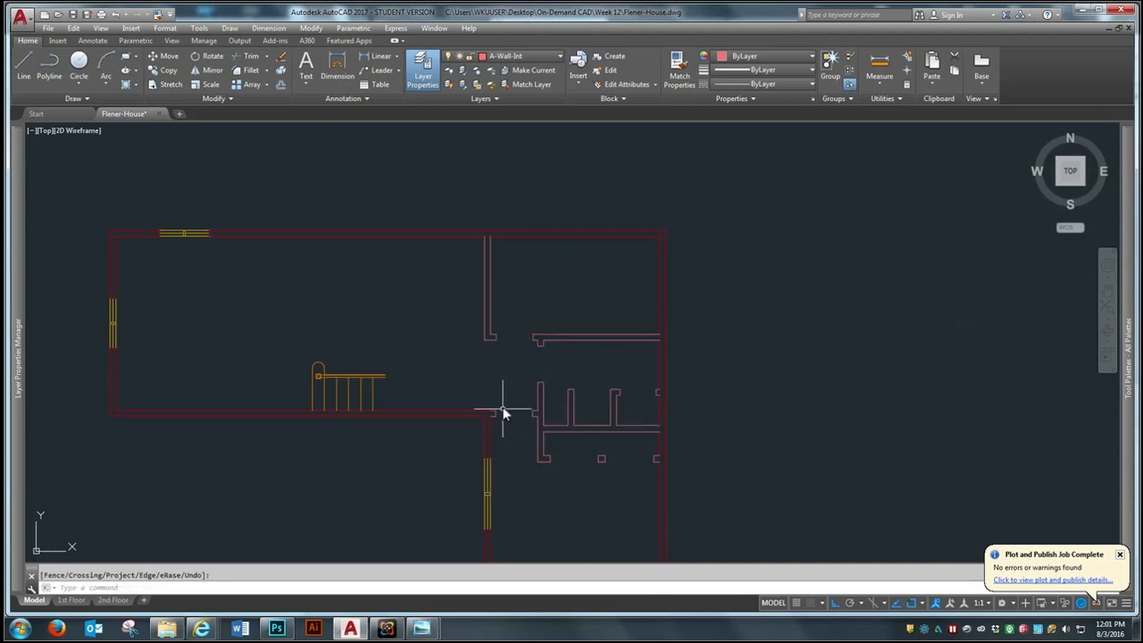
Offset the west face of the north-south partition 2' to the west
scroll(581, 362, down, 4)
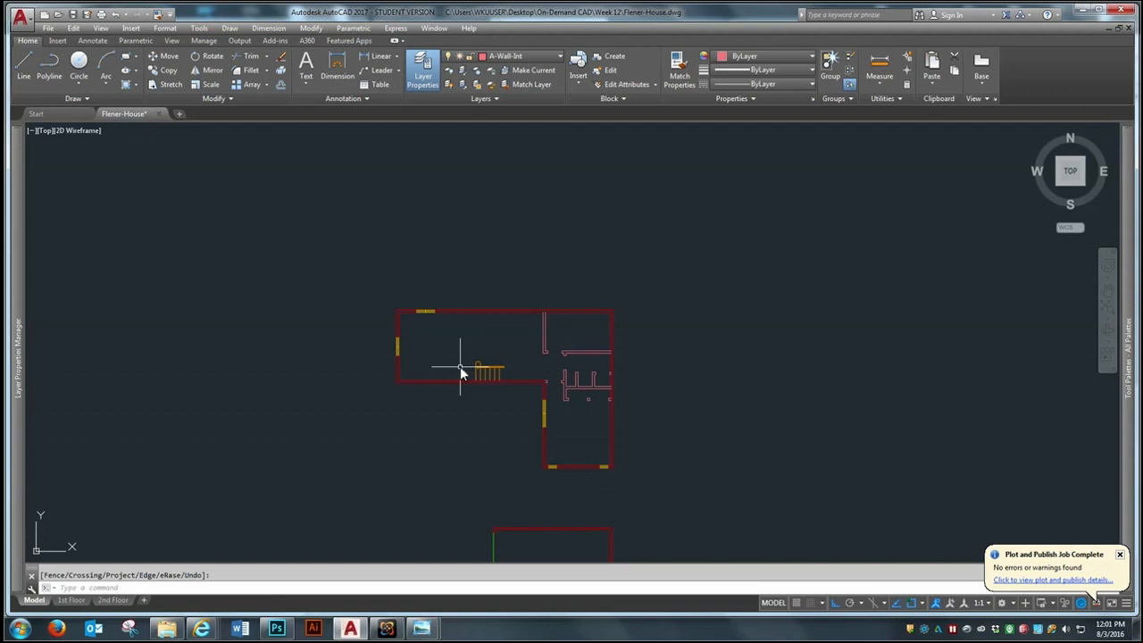
scroll(481, 357, up, 2)
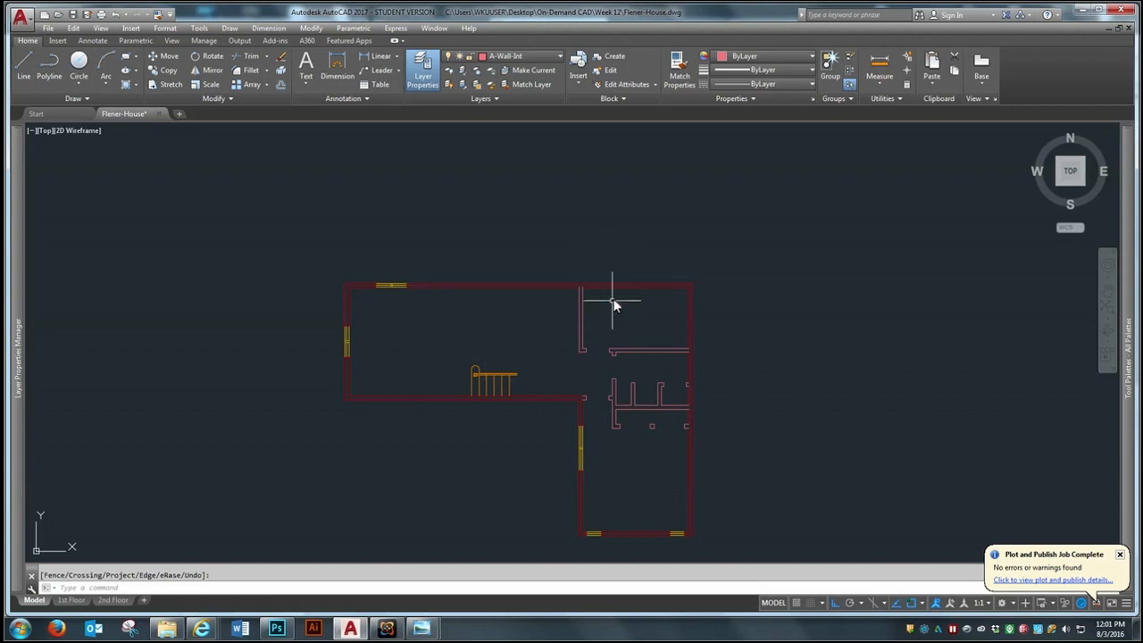
scroll(571, 334, up, 4)
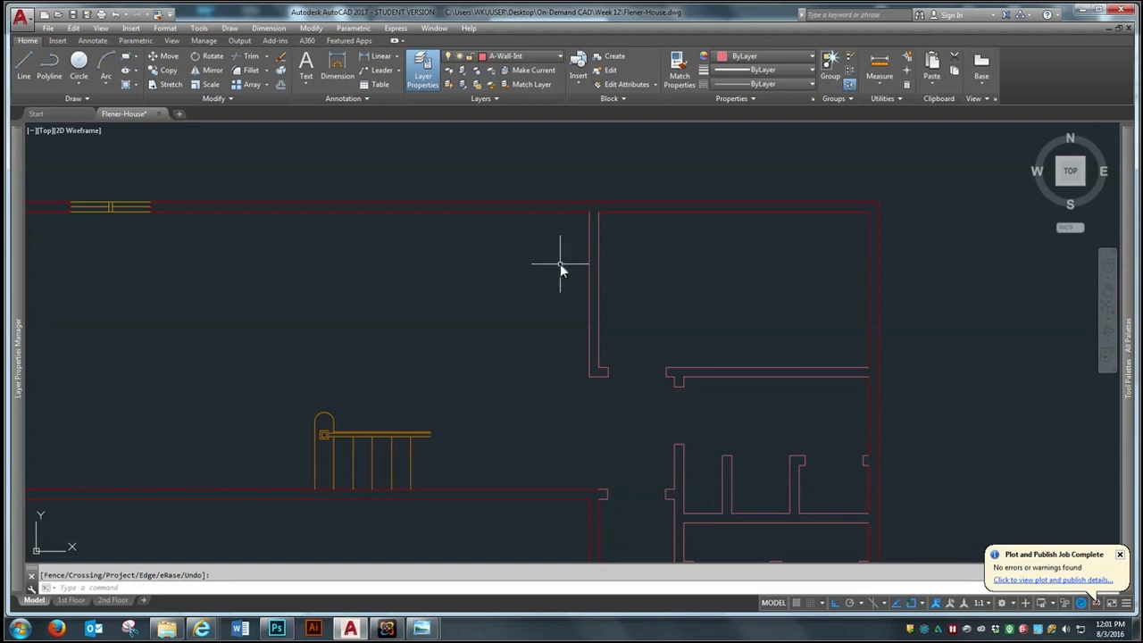
text(o)
key(Return)
text(2')
key(Return)
click(587, 258)
click(517, 268)
key(Return)
Offset the new partition line 6" farther west to form the second face of the closet wall
key(Return)
text(6)
key(Return)
click(554, 262)
click(497, 280)
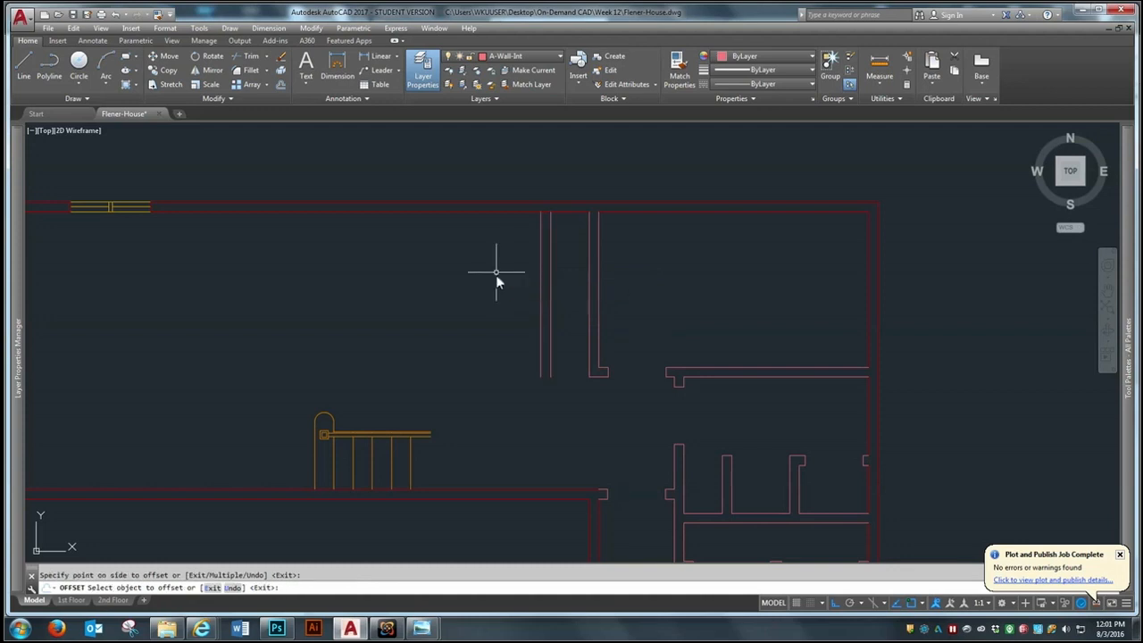
key(Return)
key(Return)
Offset the north exterior wall's inner line 7' south, and offset that copy southward again to give the new east-west wall its thickness
text(7')
key(Return)
click(582, 215)
click(581, 272)
key(Return)
key(Return)
key(Return)
click(571, 346)
click(572, 377)
scroll(724, 368, down, 2)
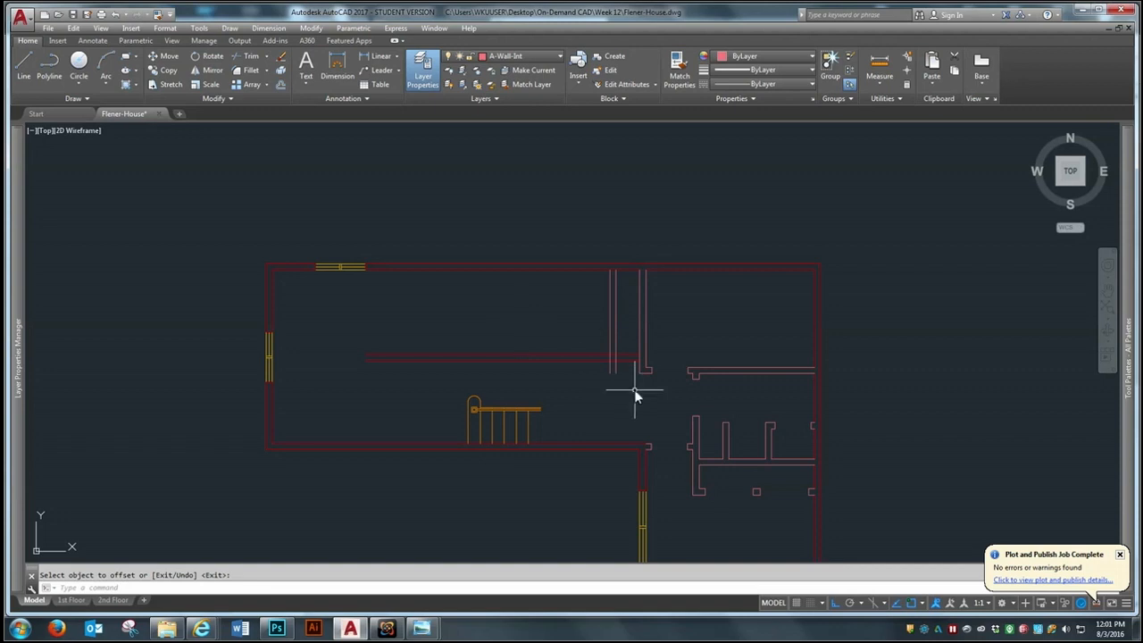
Trim the lower ends of the new closet wall back to the upper line of the new east-west wall
scroll(633, 388, up, 2)
key(Escape)
text(tr)
key(Return)
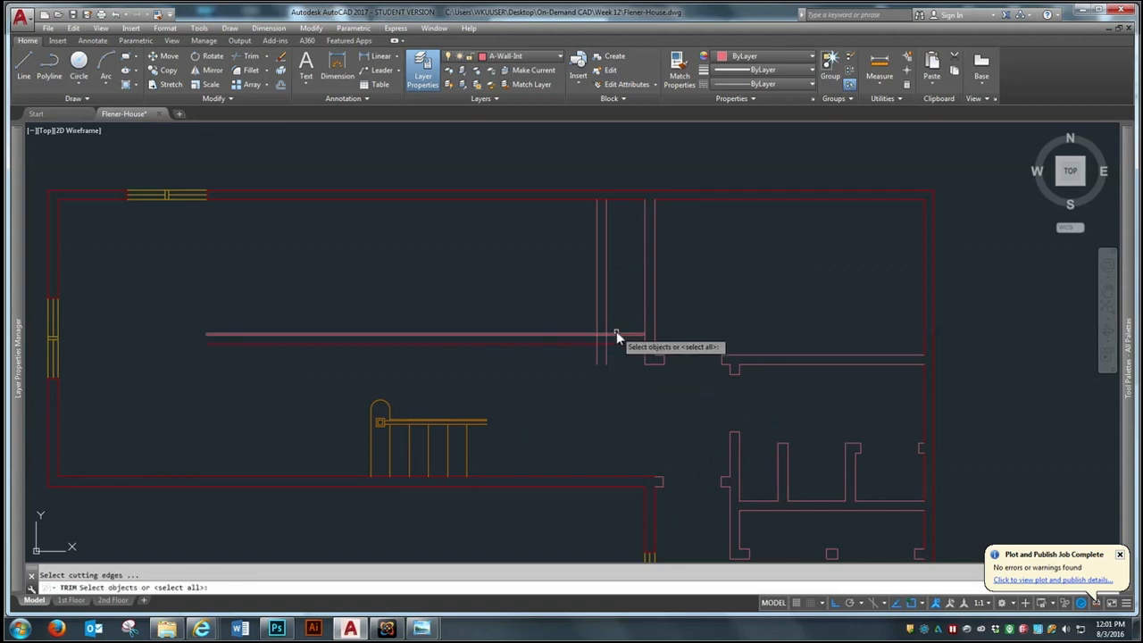
click(620, 334)
key(Return)
click(617, 360)
click(566, 375)
key(Return)
Trim the crossing wall lines at both ends of the closet wall and where the east-west wall meets the original partition
scroll(692, 248, up, 2)
key(Return)
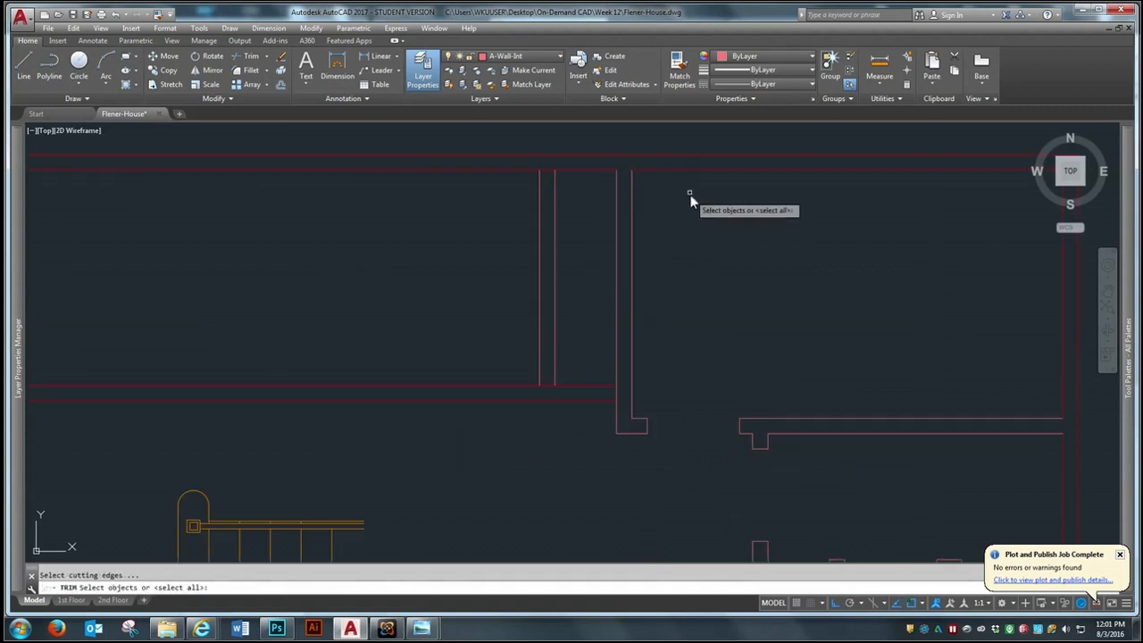
click(710, 132)
click(517, 358)
key(Return)
click(546, 387)
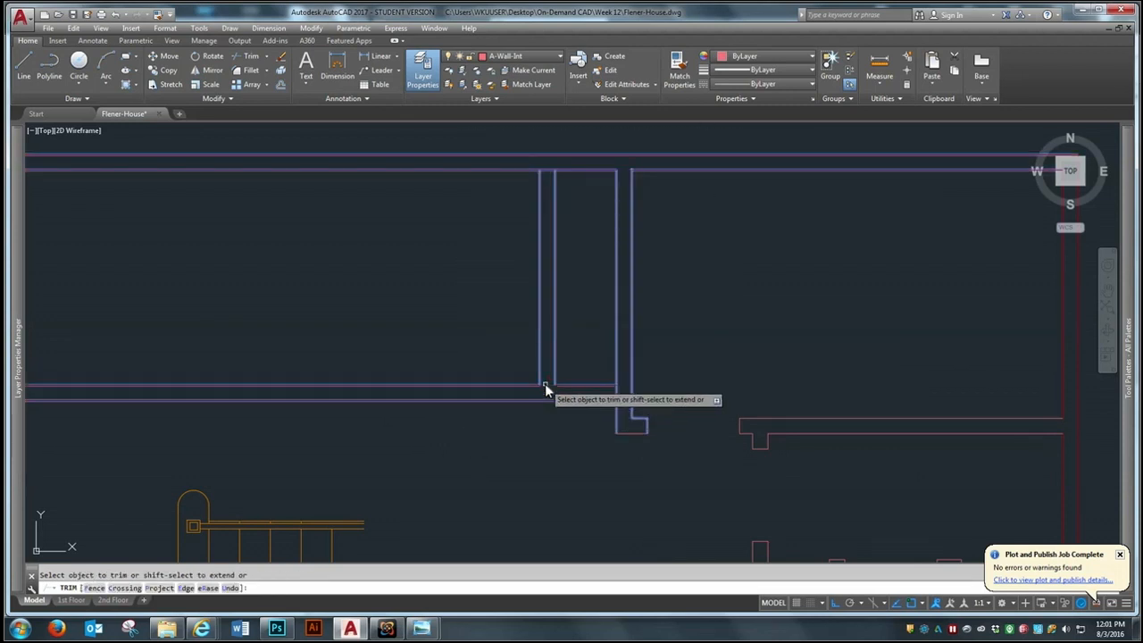
click(549, 169)
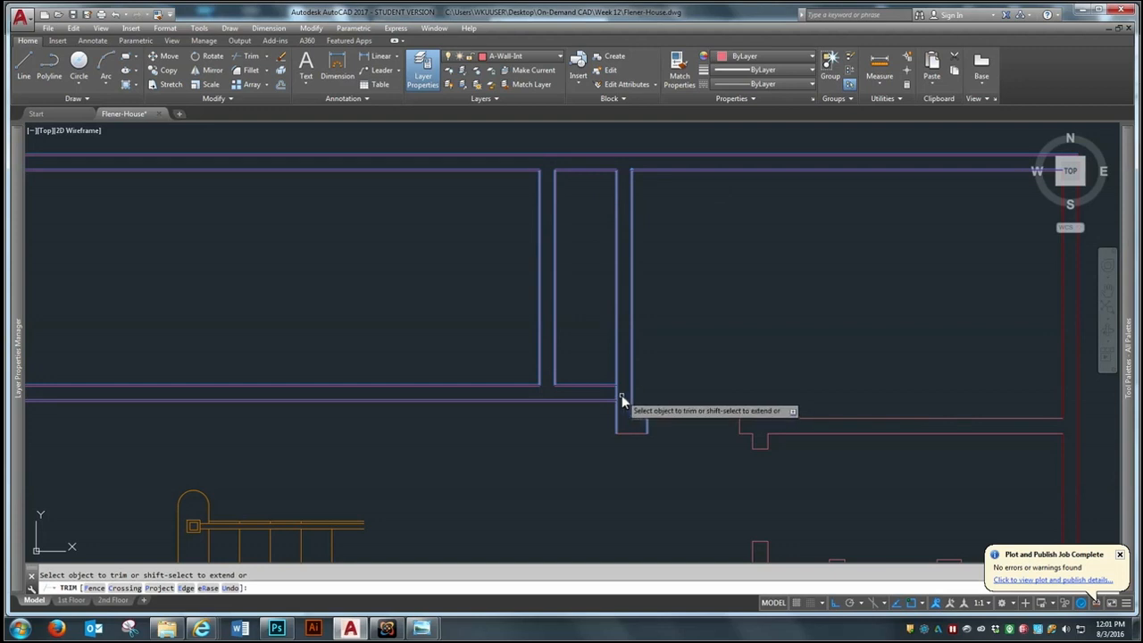
key(Return)
click(616, 394)
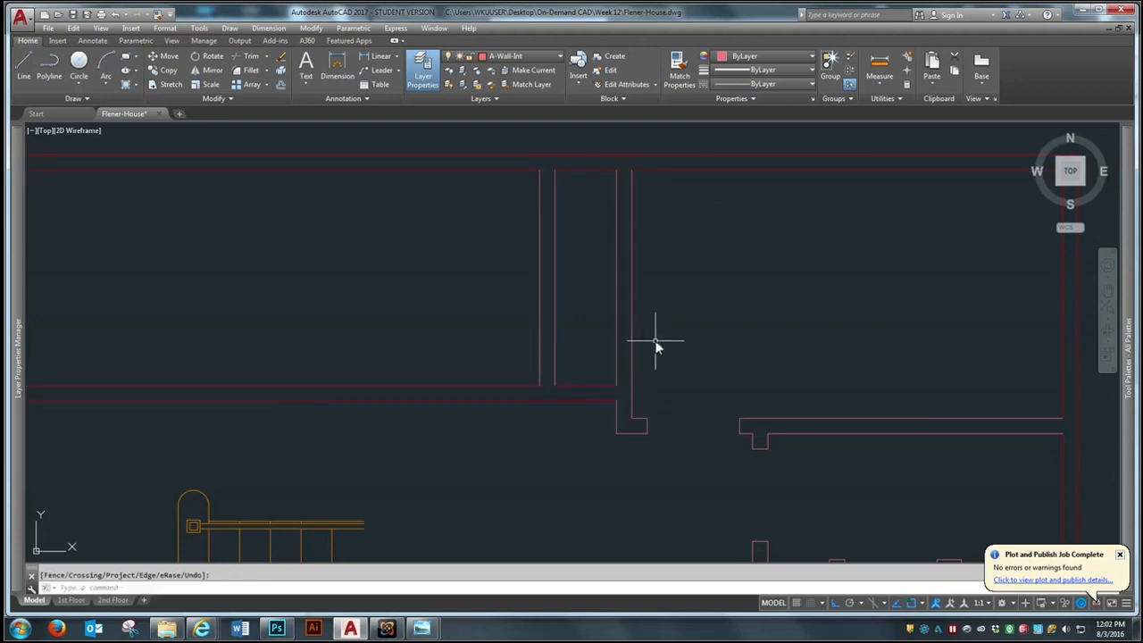
Draw a line across the original partition from the midpoint of its closet-side face to the opposite face
text(l)
key(Return)
click(615, 278)
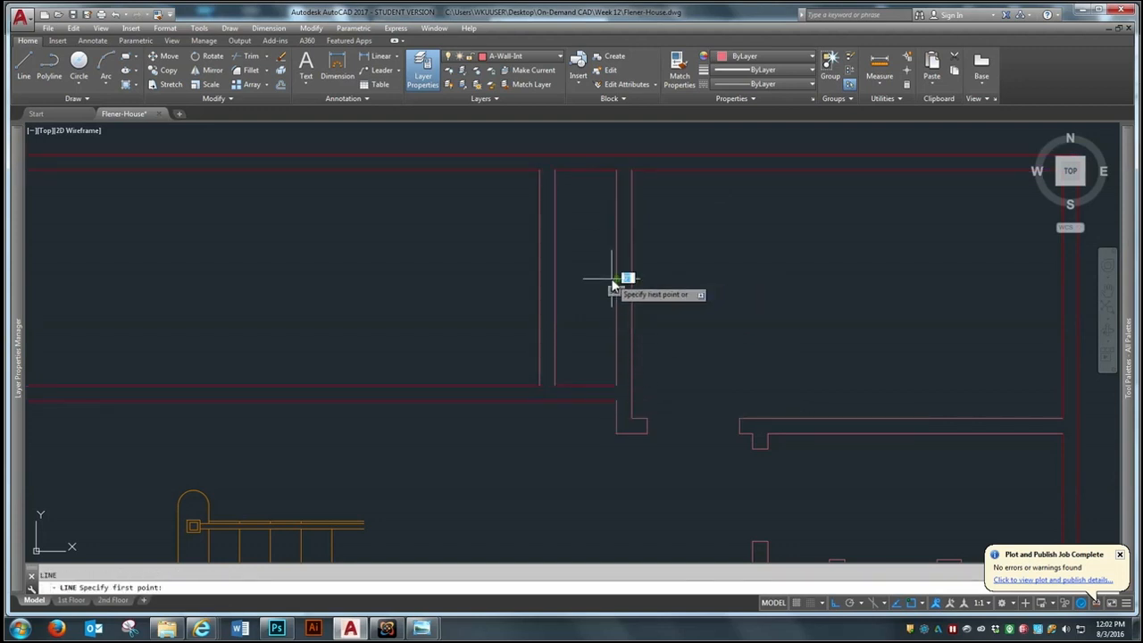
click(631, 278)
key(Return)
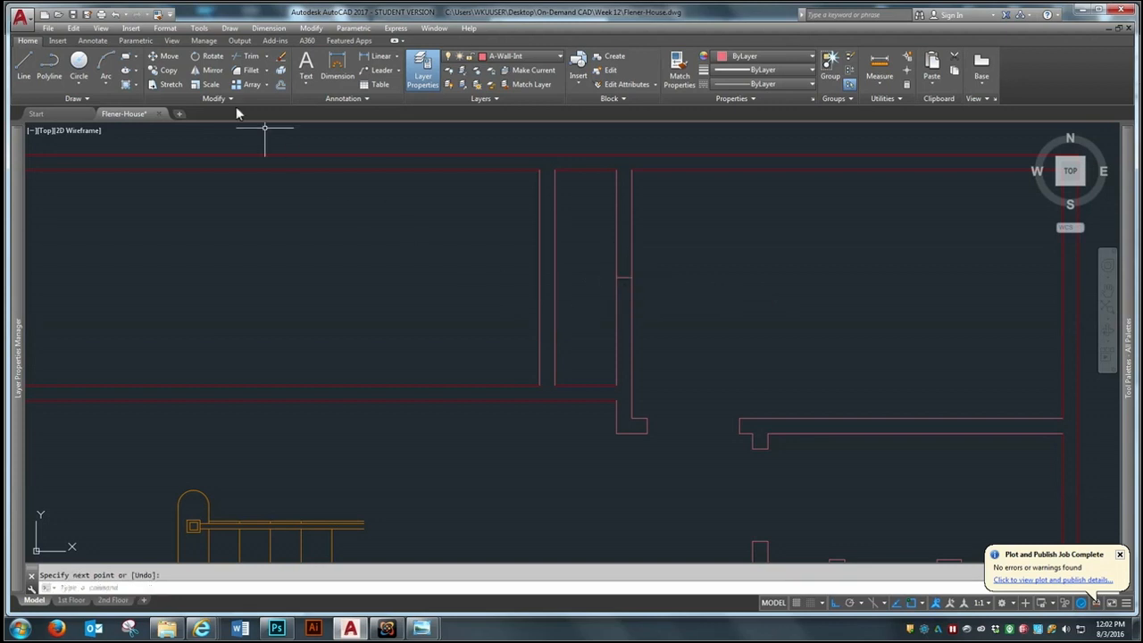
click(281, 84)
text(6)
key(Return)
key(Escape)
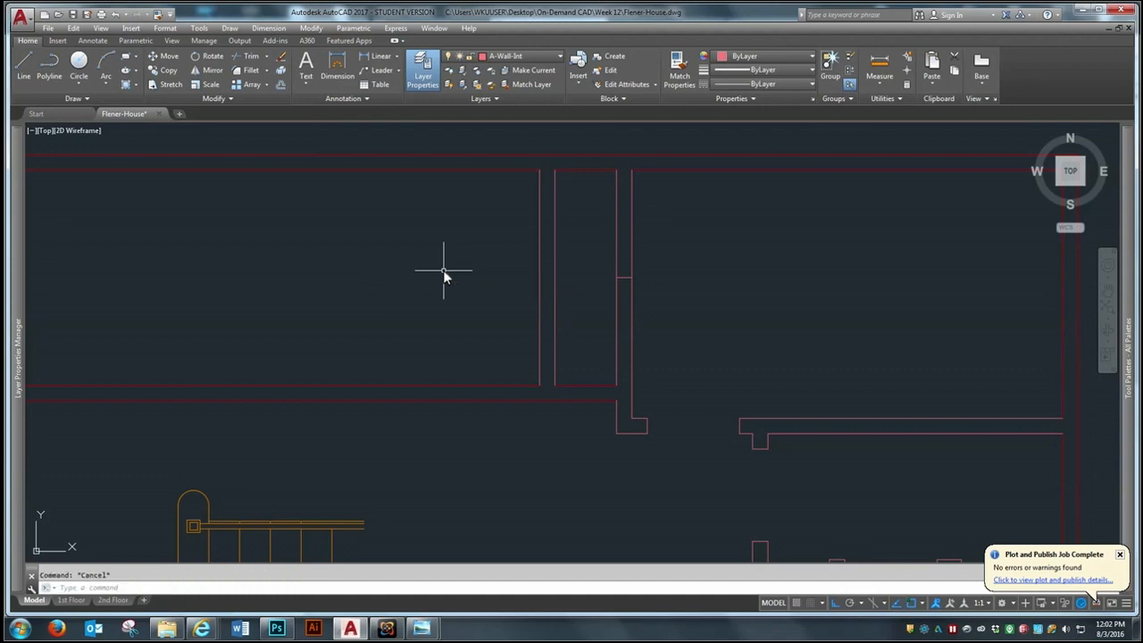
Offset the line across the partition 36" to the north and 36" to the south to mark the closet opening
key(Return)
text(36)
key(Return)
click(626, 278)
click(659, 247)
click(626, 277)
click(583, 317)
key(Return)
Erase the center line crossing the partition between the two opening marks
text(e)
key(Return)
click(590, 303)
click(694, 235)
key(Return)
Trim both partition faces between the two opening marks to create the closet opening
text(tr)
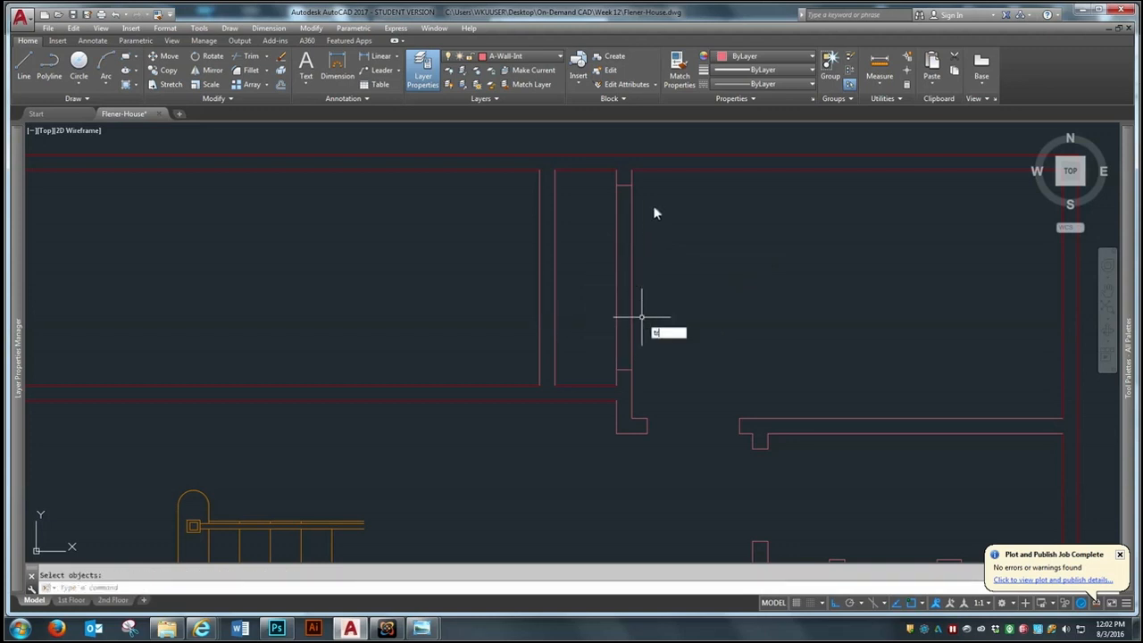
key(Return)
click(728, 171)
click(571, 469)
key(Return)
click(683, 238)
click(599, 303)
key(Return)
scroll(625, 308, down, 4)
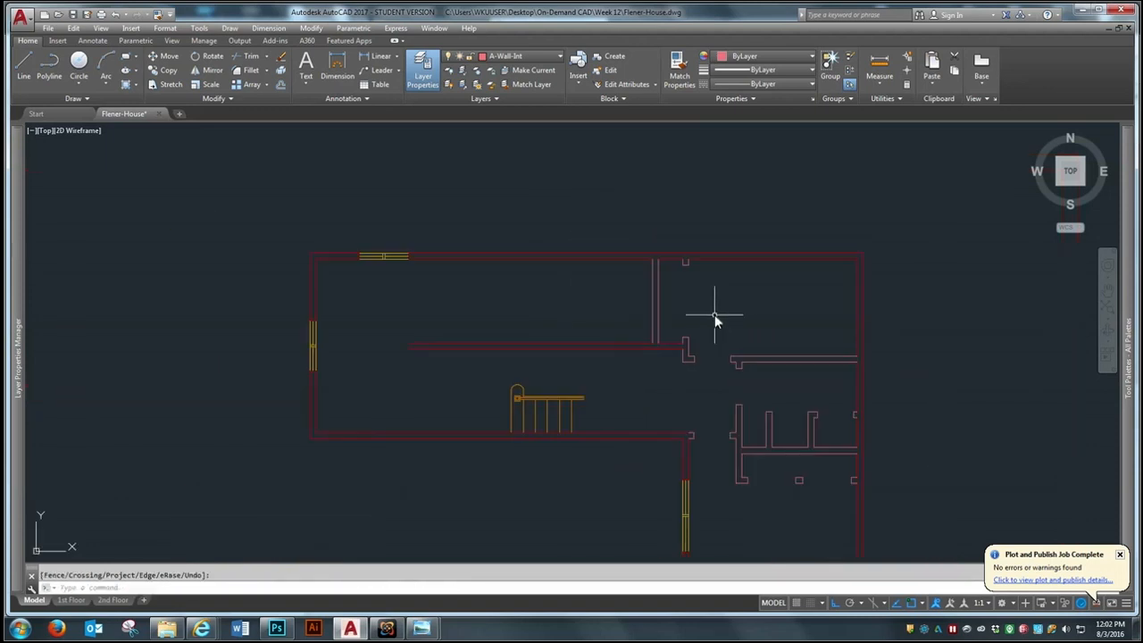
scroll(634, 367, down, 2)
scroll(628, 362, up, 2)
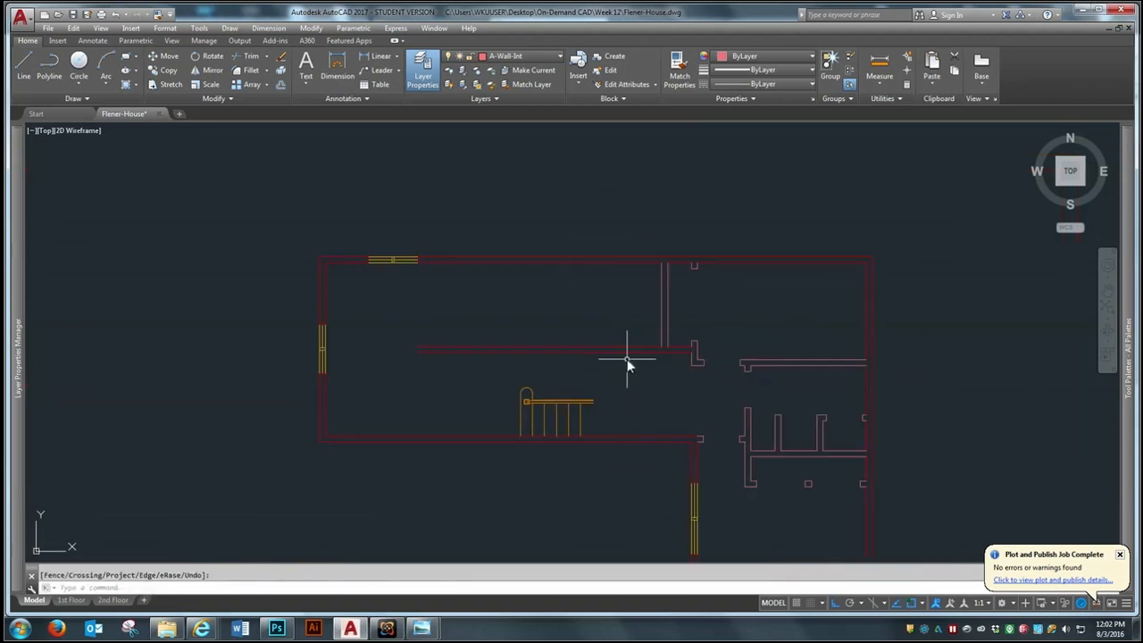
scroll(626, 362, up, 2)
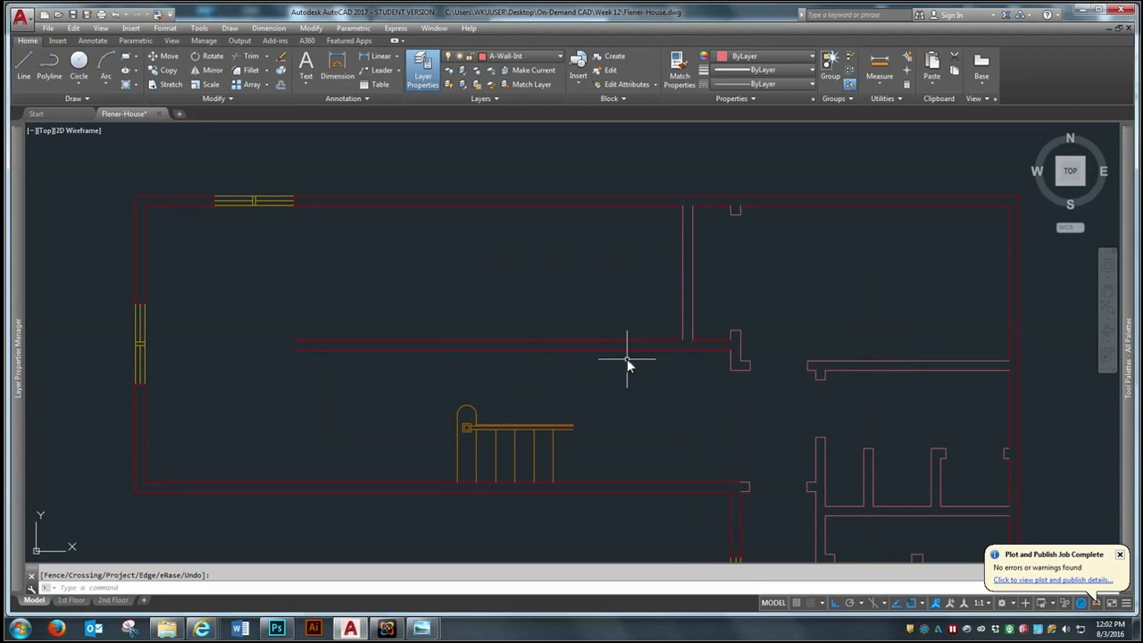
scroll(677, 401, up, 2)
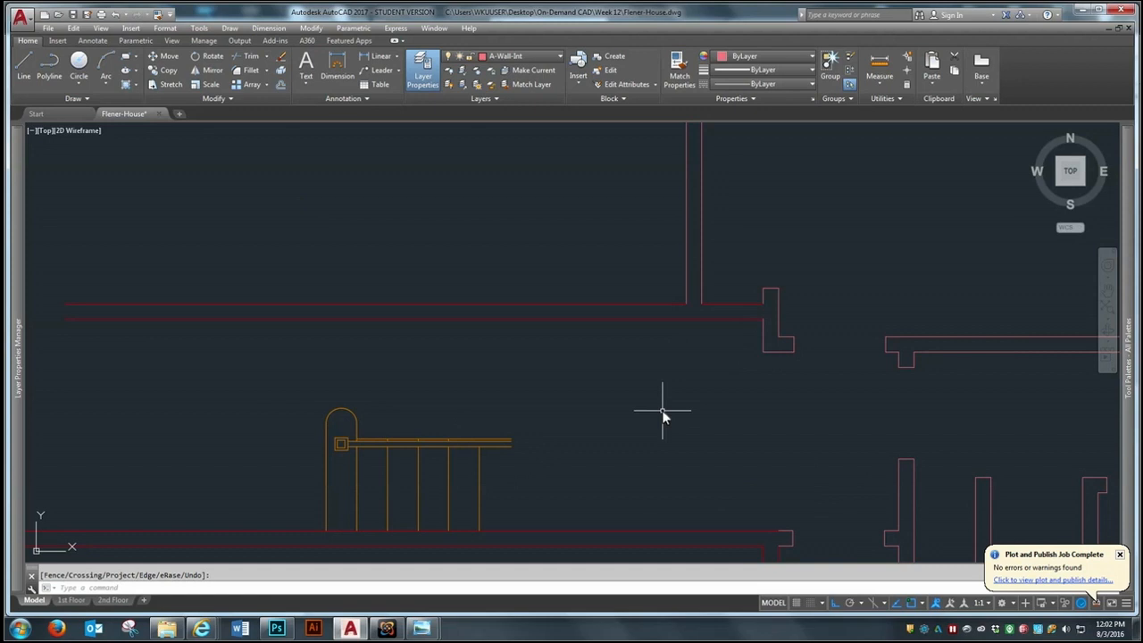
text(o)
key(Return)
text(14')
key(Return)
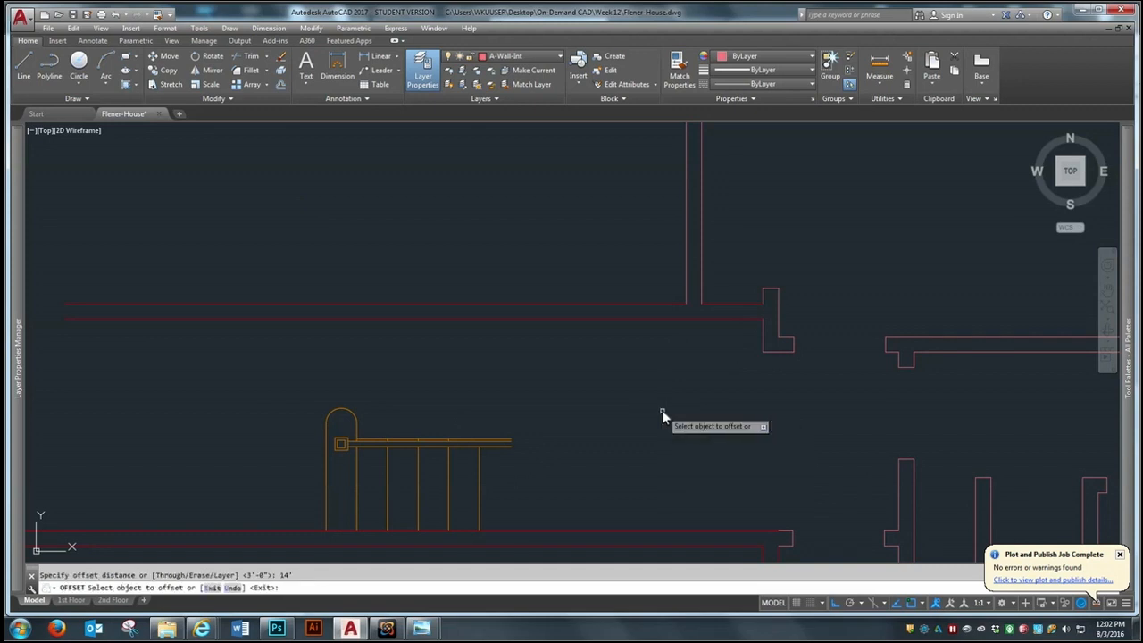
key(Return)
Offset the short west face of the partition's lower end 14'4" west to a point above the staircase's west end
key(Return)
text(14'6)
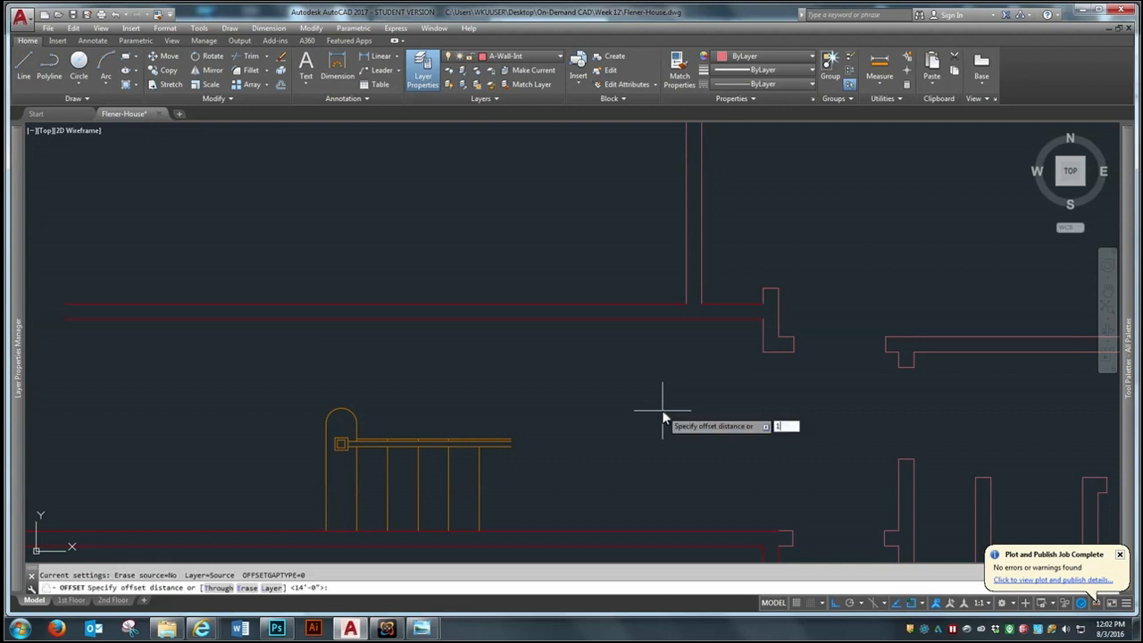
key(Return)
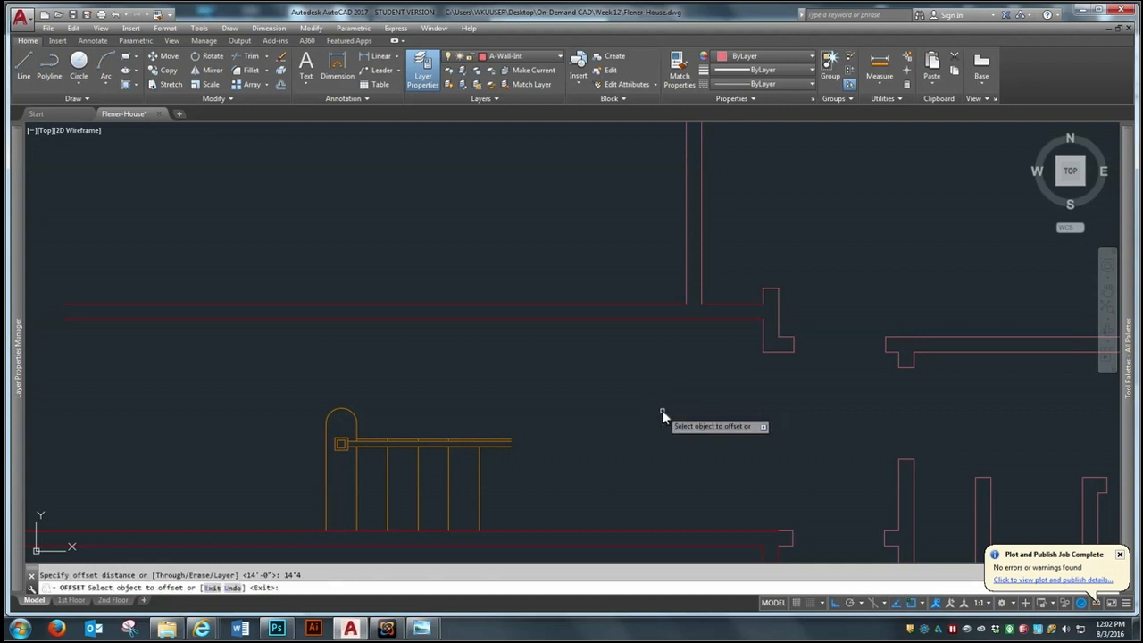
click(765, 340)
click(359, 376)
scroll(344, 447, down, 3)
scroll(344, 448, up, 3)
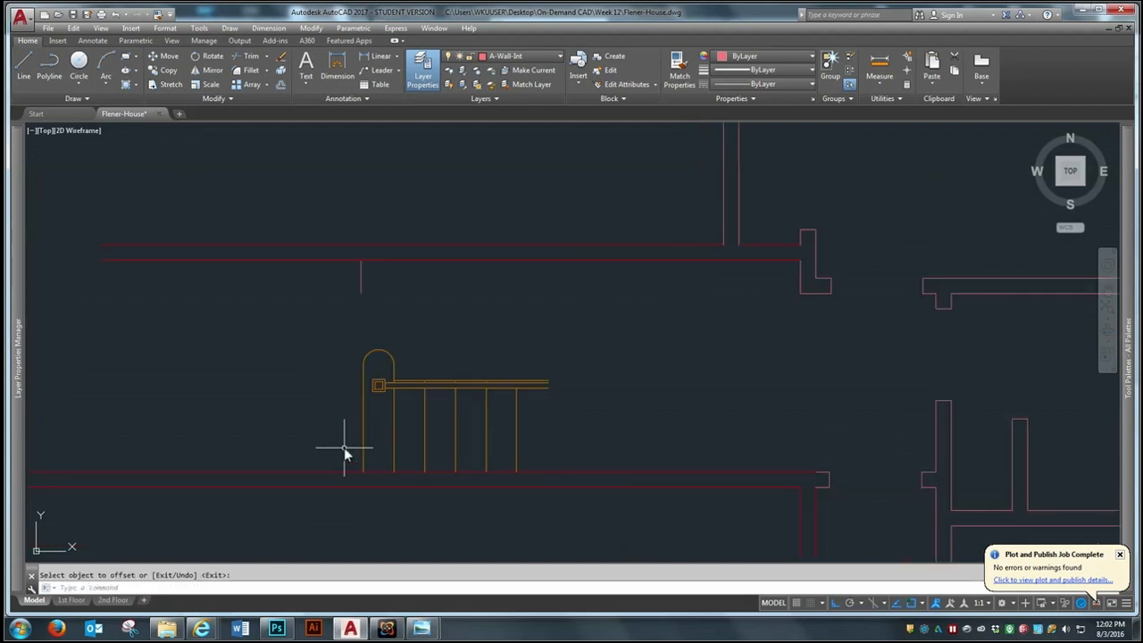
Erase the westernmost tread line and the rounded arc at the west end of the second-floor stairs
key(Escape)
text(e)
key(Return)
click(370, 421)
click(352, 433)
click(397, 340)
click(362, 357)
key(Return)
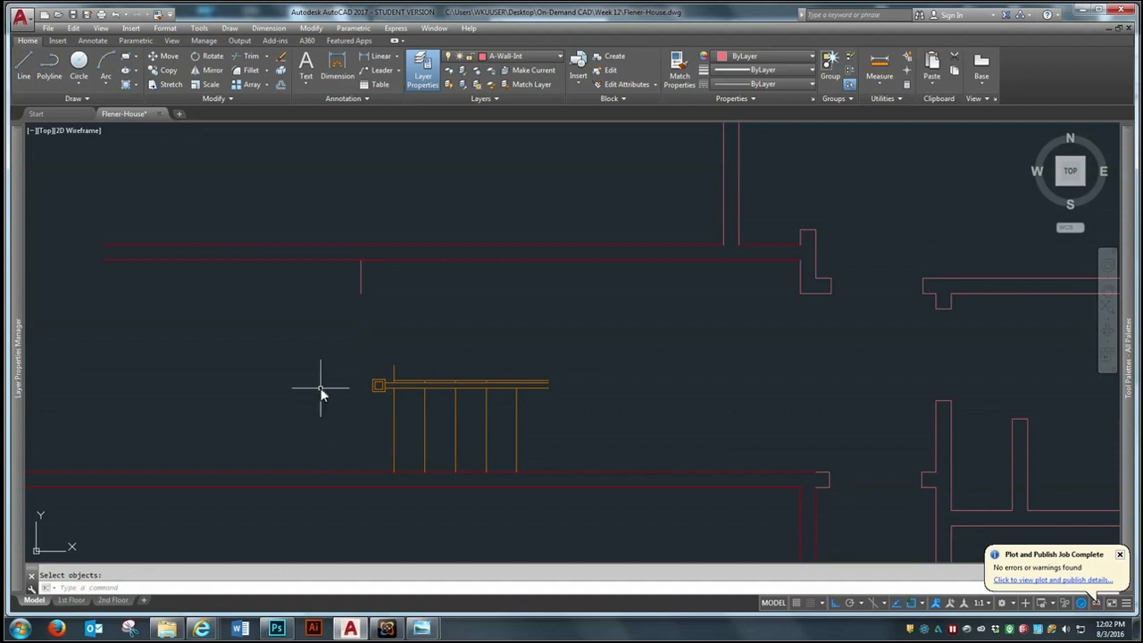
Extend the short wall line west of the stairs south to the inner face of the south exterior wall
text(ex)
key(Return)
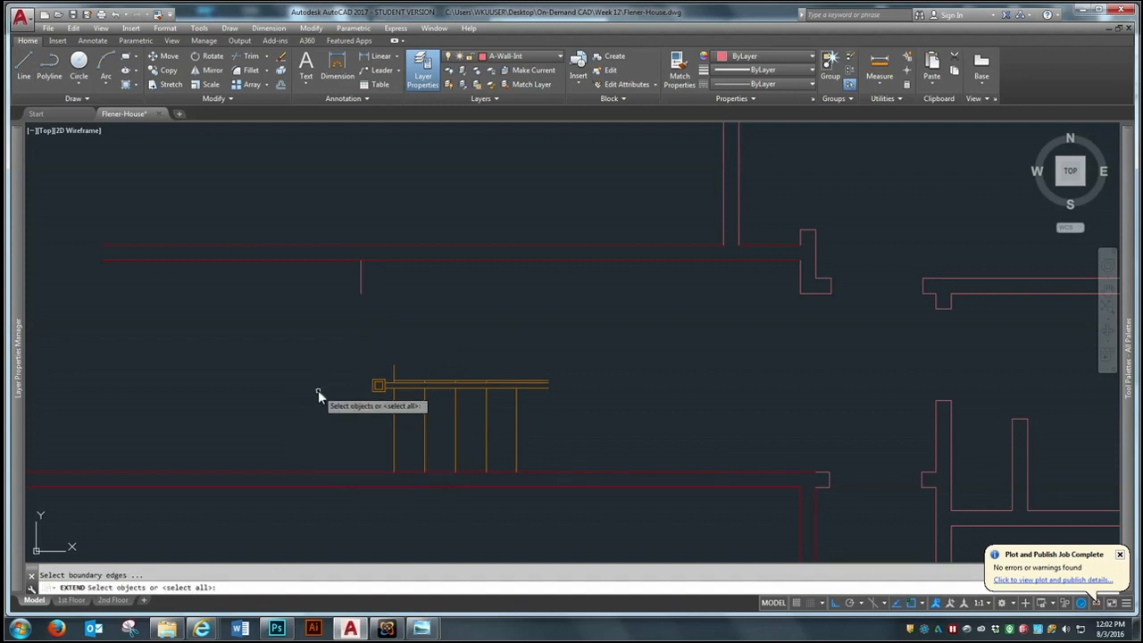
click(357, 472)
key(Return)
click(373, 296)
click(335, 294)
key(Return)
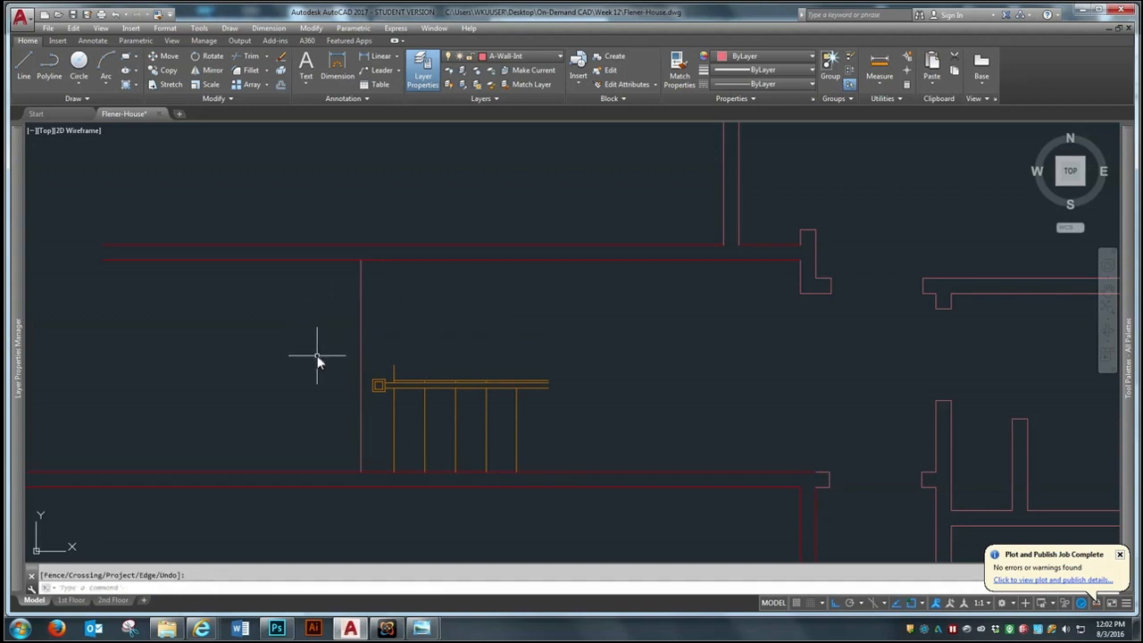
Offset the extended wall line 6" west to form the partition's second face
text(o)
key(Return)
text(6)
key(Return)
click(359, 339)
click(339, 347)
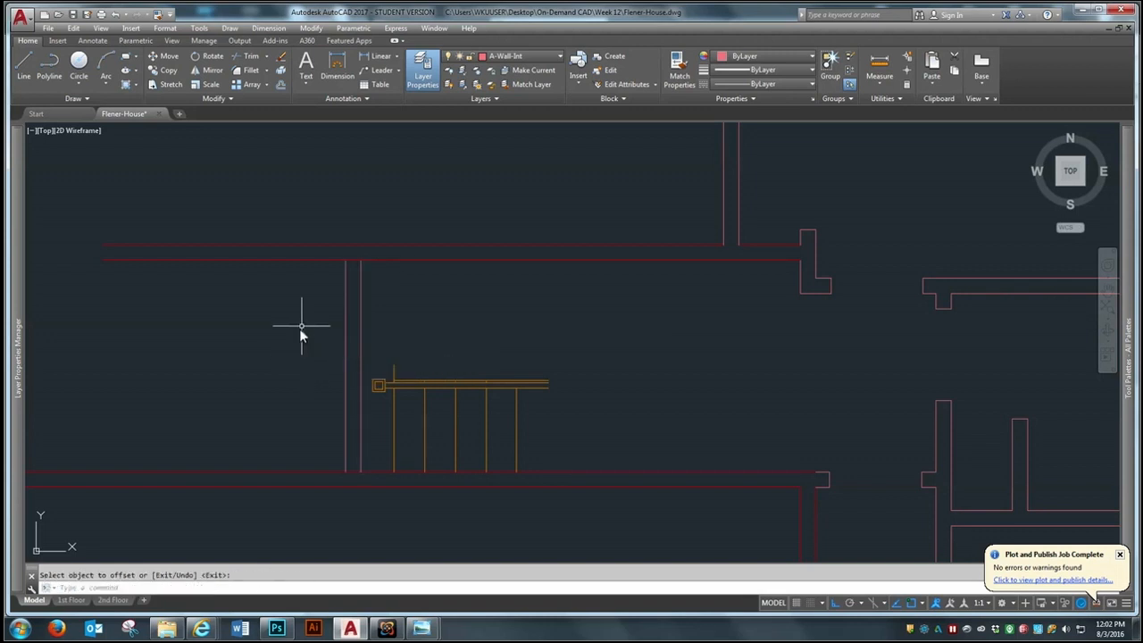
scroll(313, 340, down, 2)
scroll(347, 379, up, 2)
key(Return)
key(Return)
text(MI)
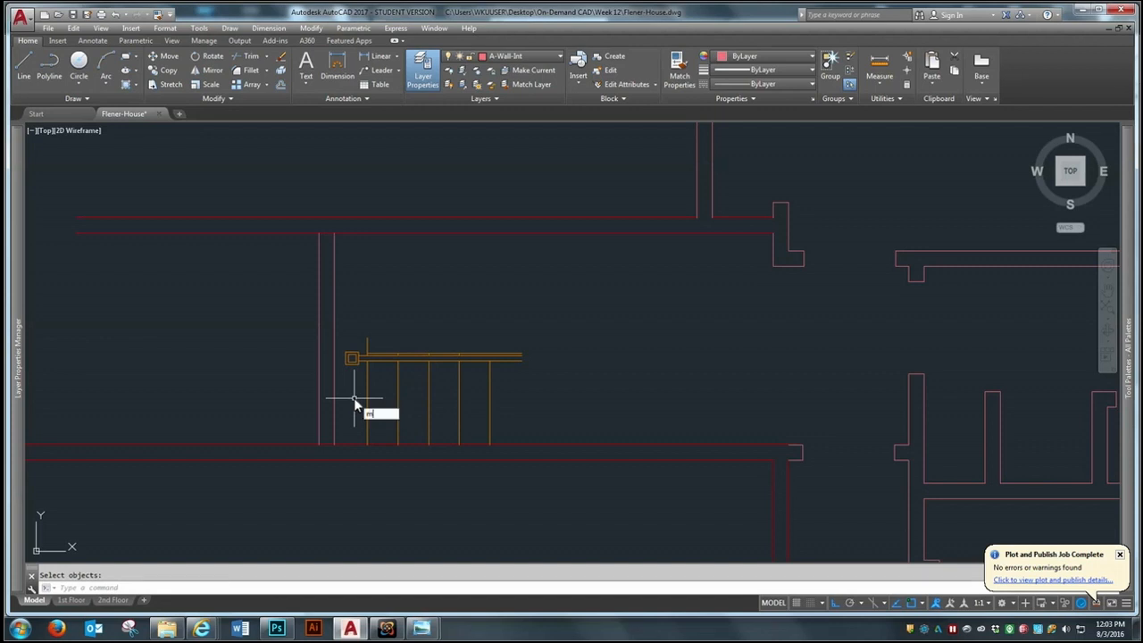
key(Return)
click(333, 507)
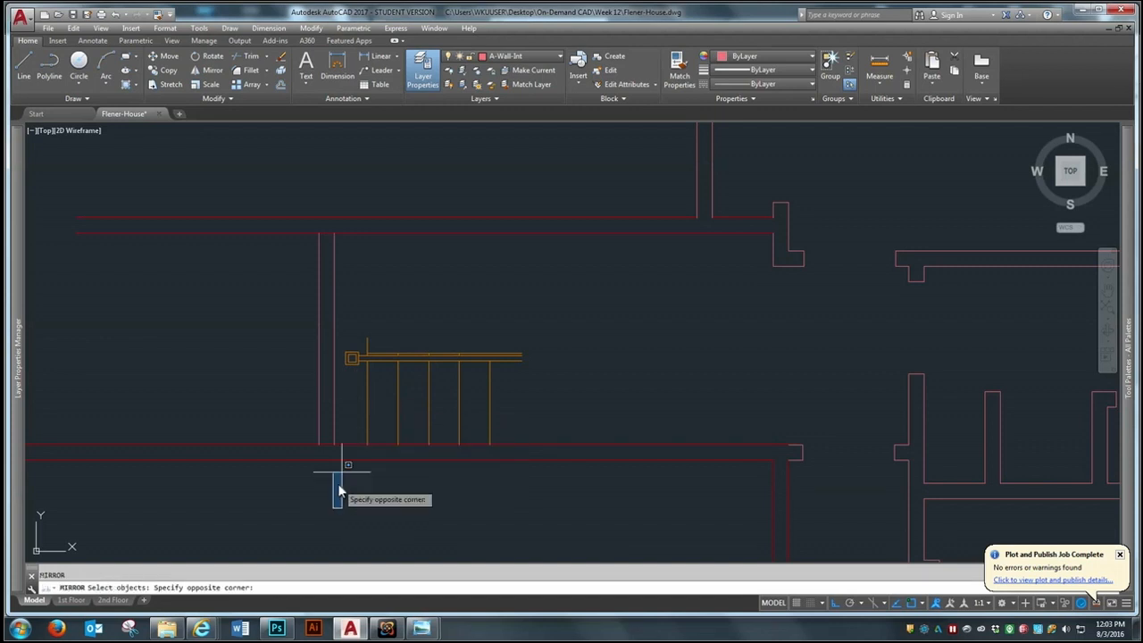
click(582, 291)
key(Return)
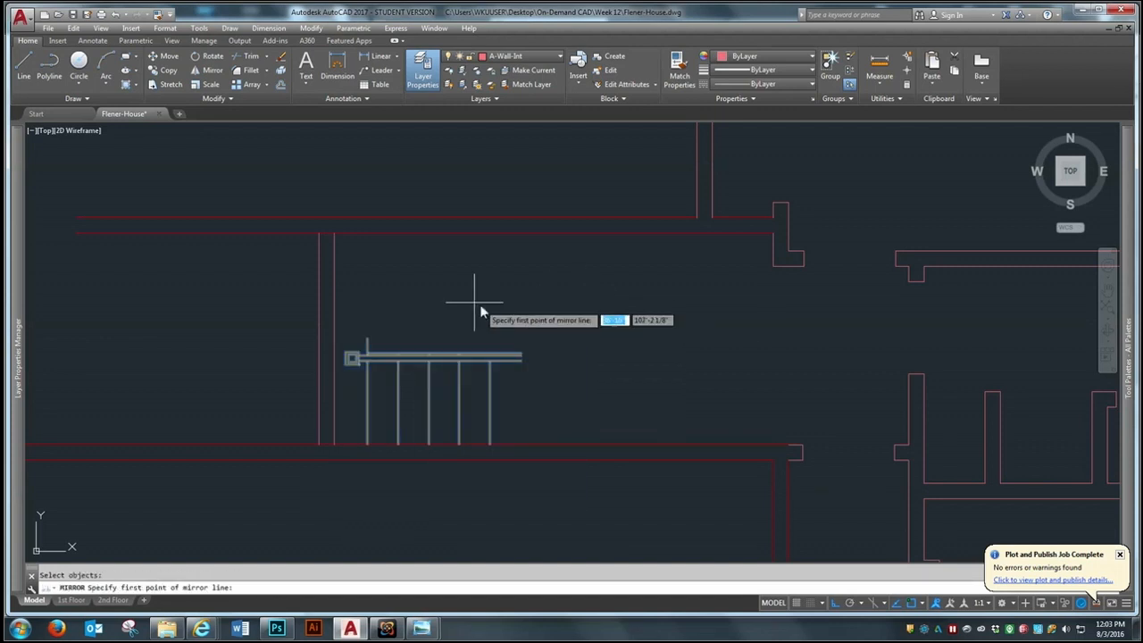
click(434, 308)
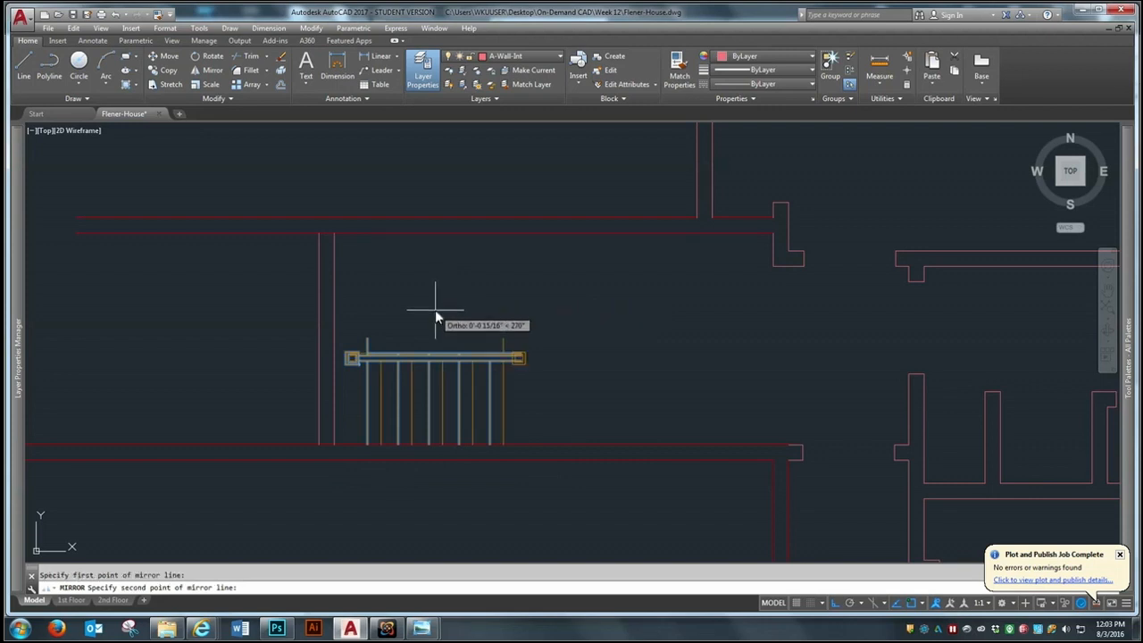
click(445, 421)
key(Return)
key(Return)
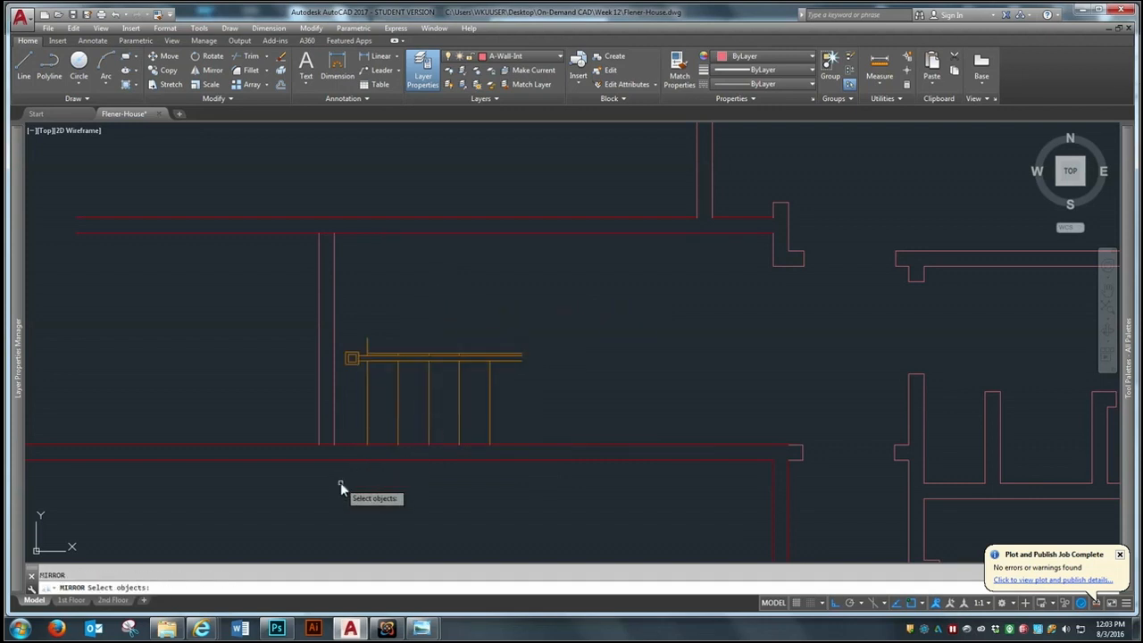
Mirror the stairs east to west about a vertical line from the hallway wall's midpoint, erasing the source objects
click(328, 492)
click(567, 312)
key(Return)
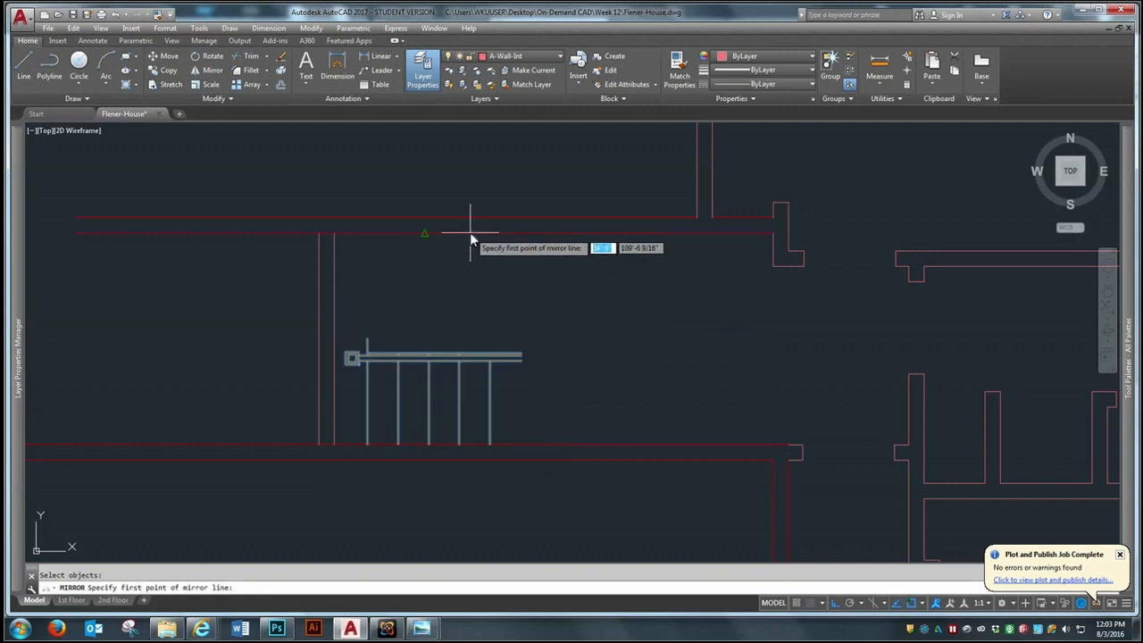
click(425, 234)
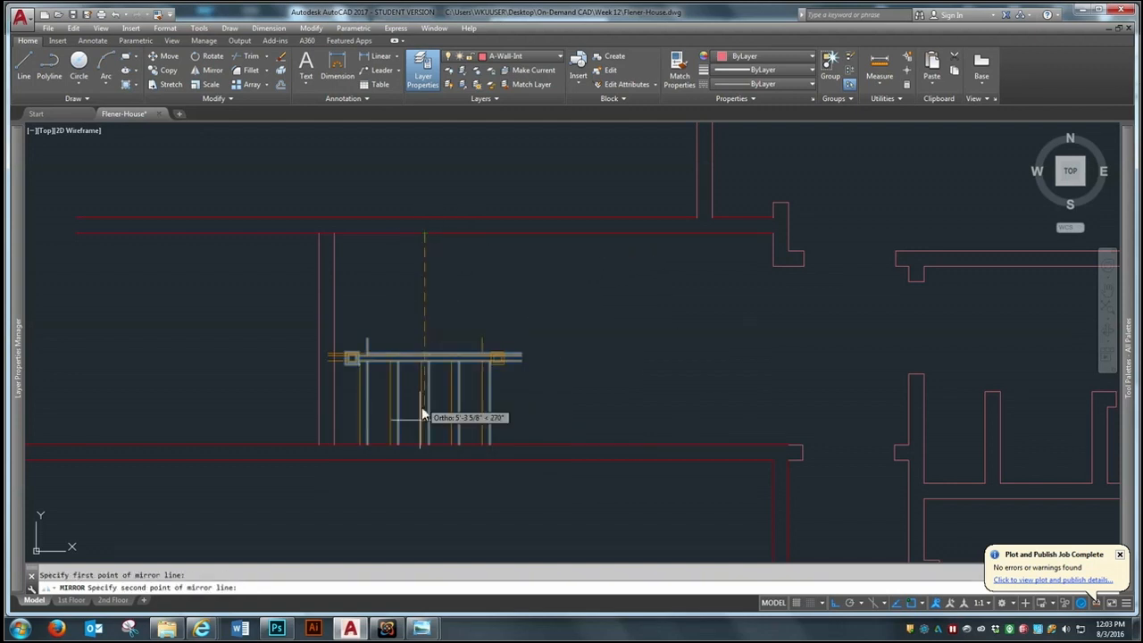
click(404, 528)
text(y)
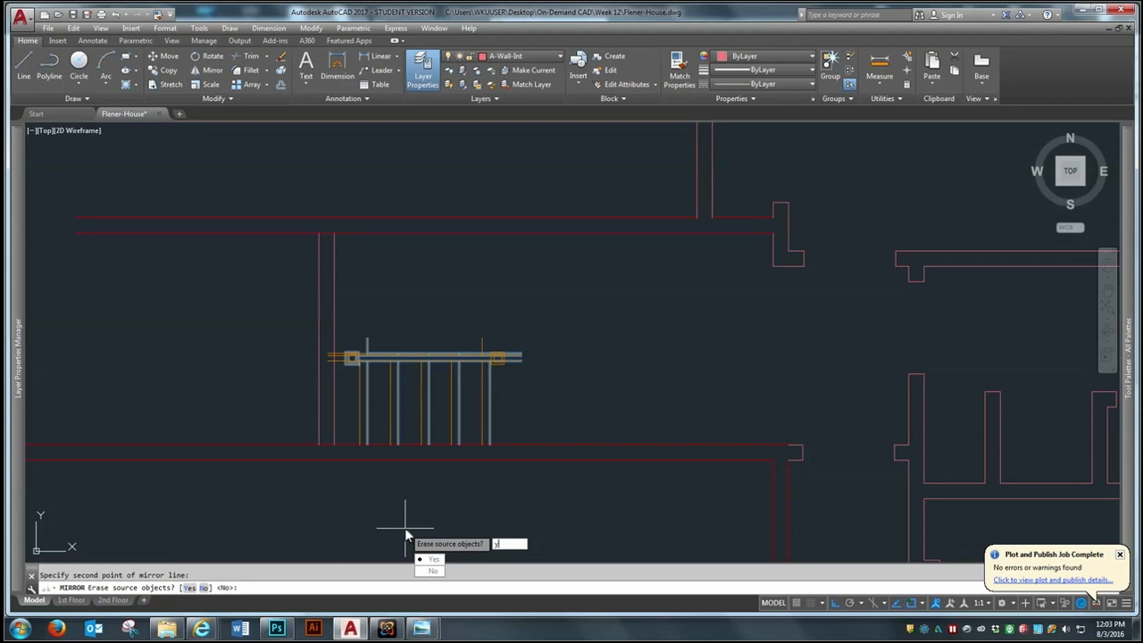
key(Return)
Move the mirrored stairs and railing horizontally east, clear of the new partition
text(m)
key(Return)
click(301, 499)
click(540, 312)
key(Return)
click(535, 329)
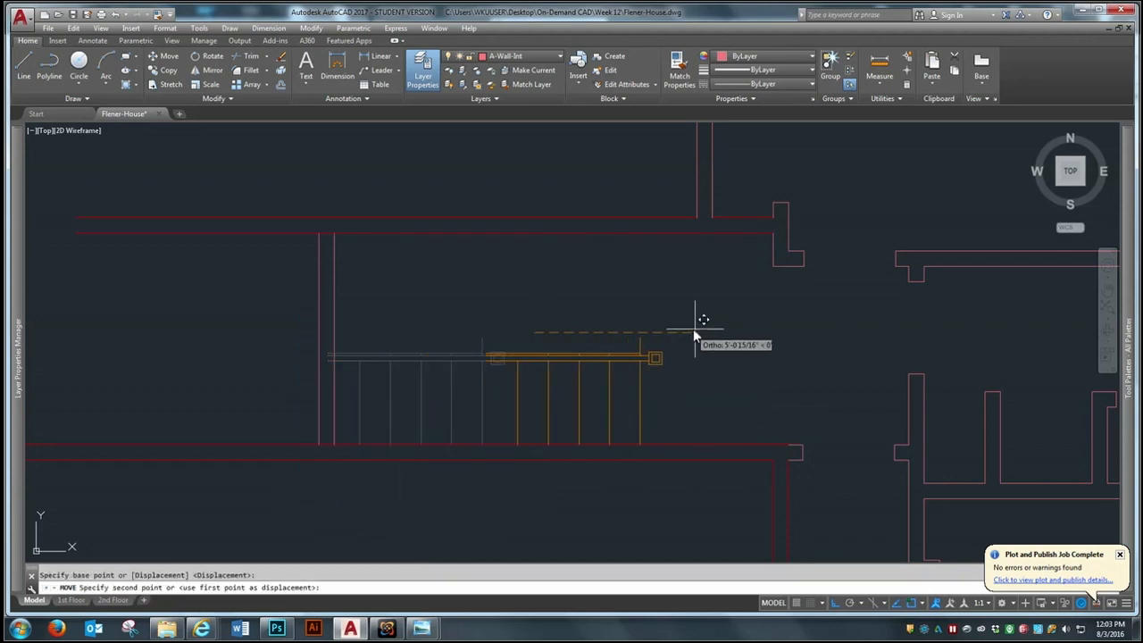
click(731, 326)
Erase the short line projecting north past the railing at the easternmost tread
text(e)
key(Return)
click(685, 337)
click(677, 340)
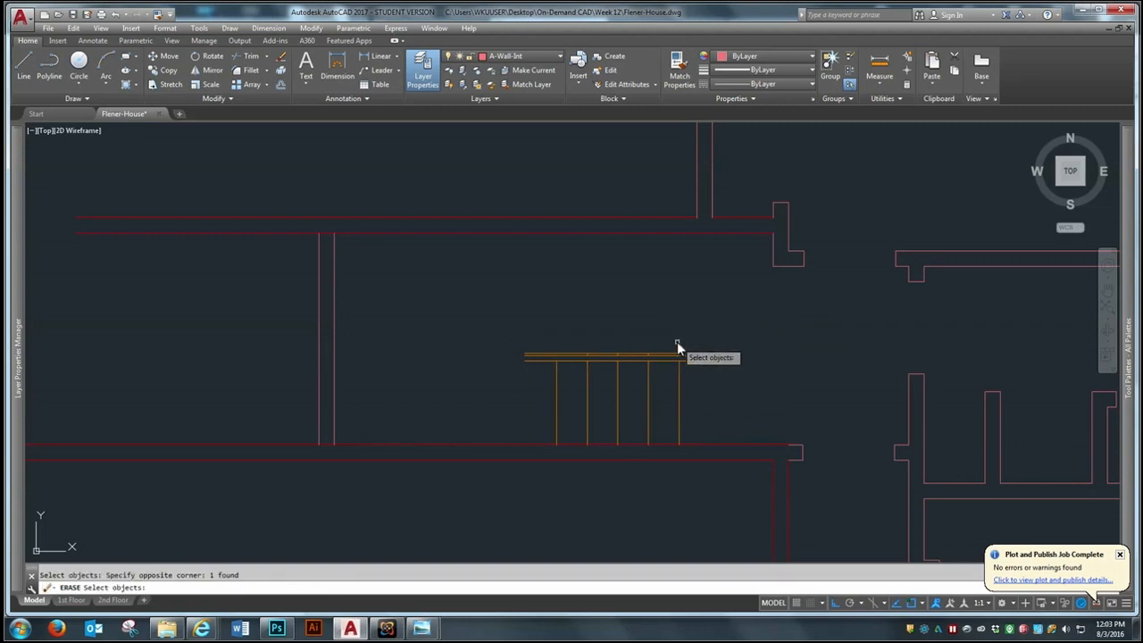
scroll(665, 362, up, 5)
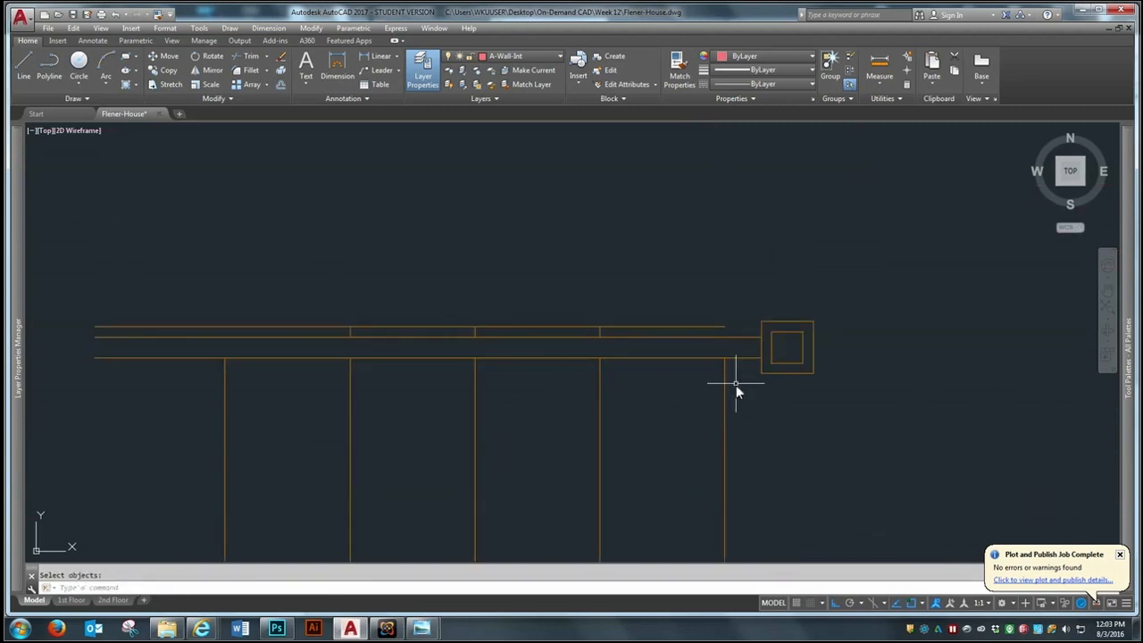
Undo the erasure of the short line at the railing's east end
text(co)
key(Return)
key(Escape)
key(Escape)
text(co)
key(Return)
scroll(656, 358, down, 5)
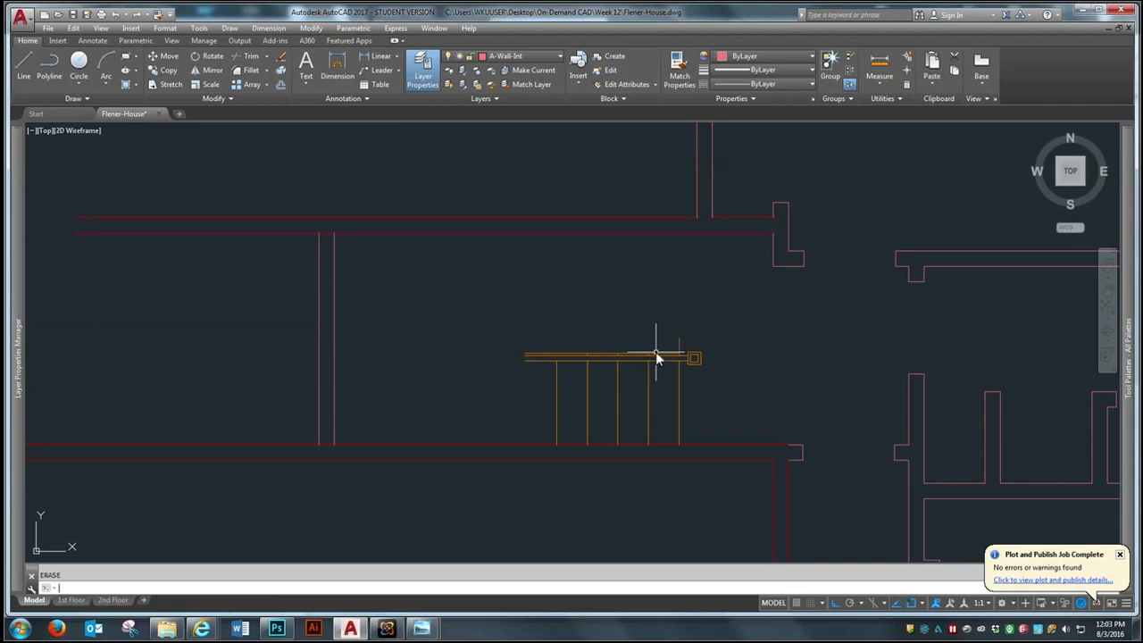
Trim the short line at the easternmost tread back to the railing's north line
scroll(668, 397, up, 6)
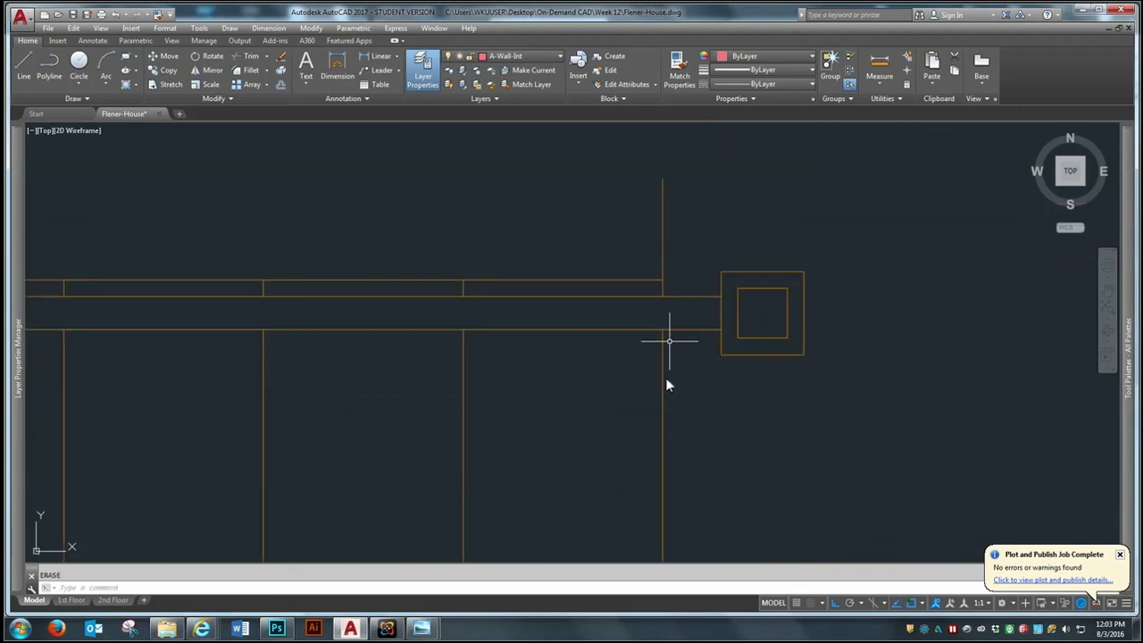
click(246, 55)
click(700, 260)
click(657, 288)
key(Return)
click(666, 261)
click(638, 250)
click(638, 252)
key(Return)
scroll(757, 295, down, 6)
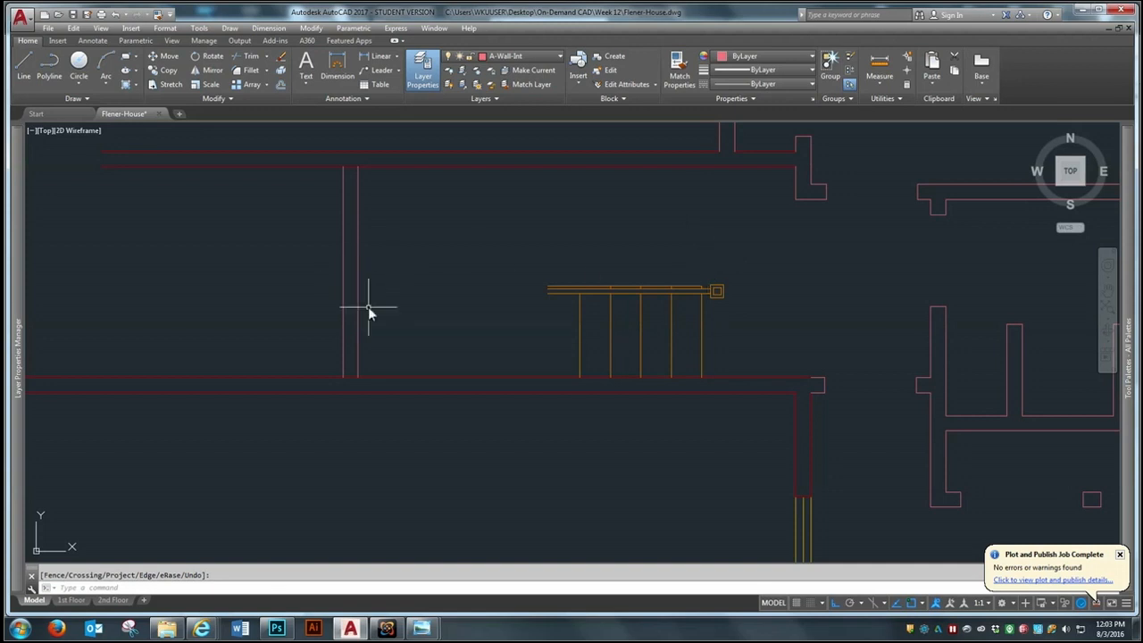
Offset the partition's east face 12' east as a guide line for the stairs
text(o)
key(Return)
text(12')
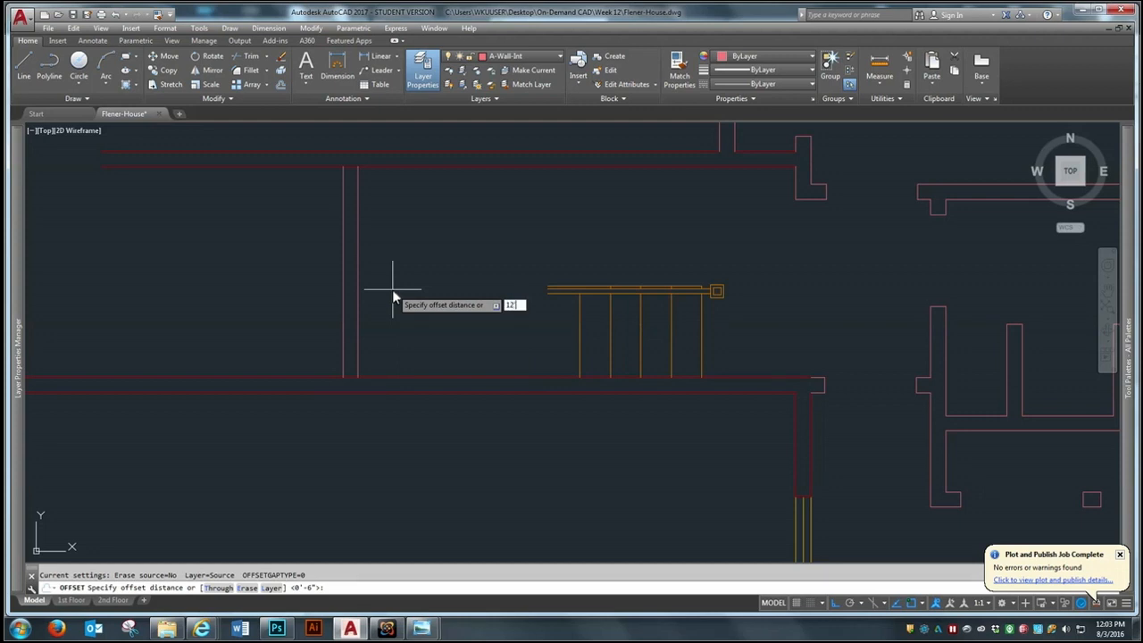
key(Return)
Move the whole staircase east so the south end of its easternmost tread meets the guide line
key(Return)
scroll(810, 298, up, 2)
text(m)
key(Return)
click(278, 483)
click(714, 236)
key(Return)
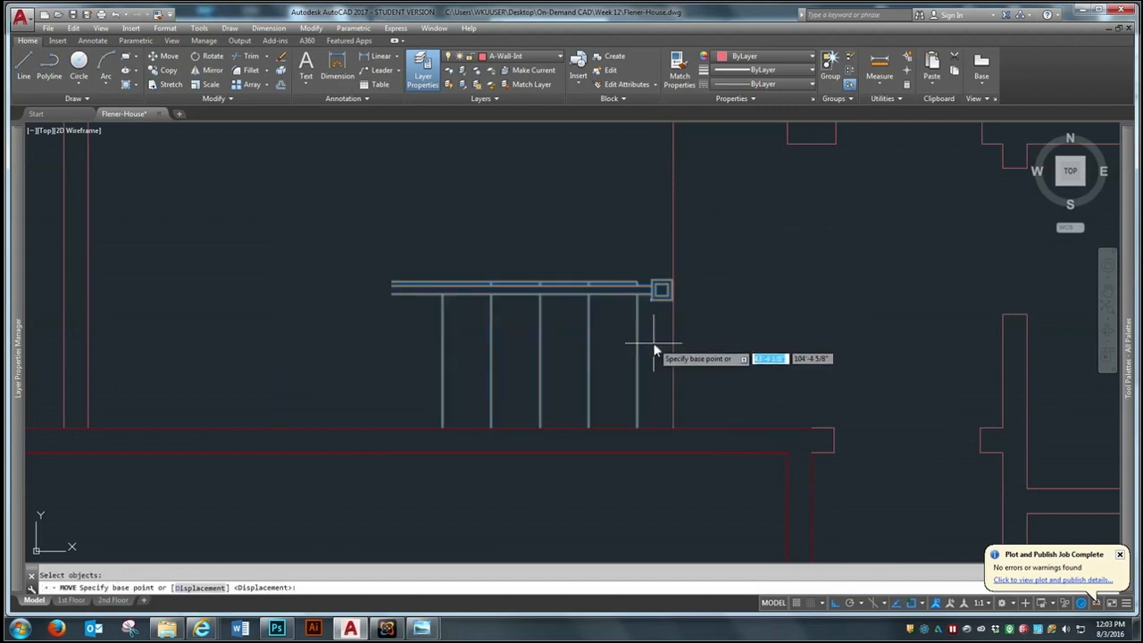
click(640, 428)
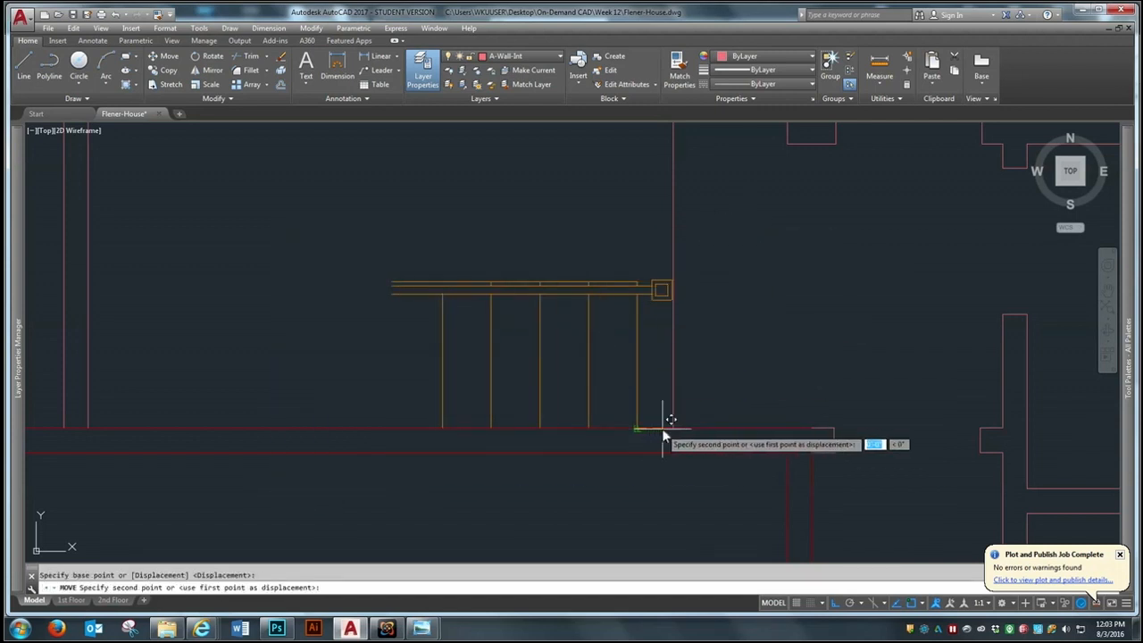
click(672, 428)
Erase the vertical guide line at the east end of the stairs
scroll(739, 277, down, 2)
key(Return)
click(724, 213)
click(668, 226)
Extend the railing lines west to the partition's east face
text(ex)
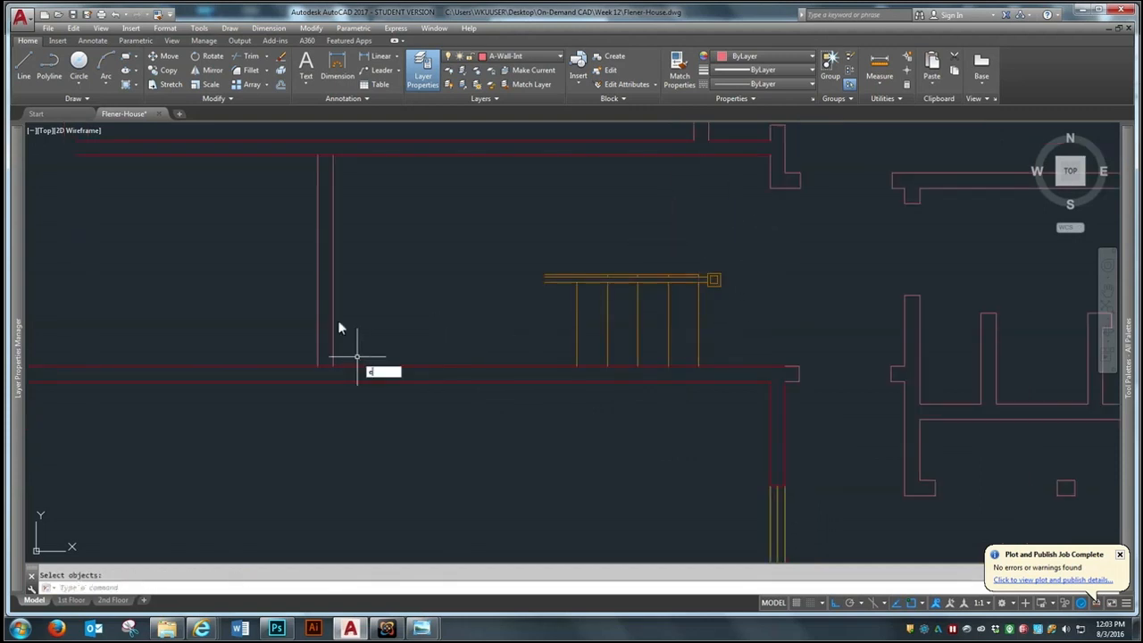
key(Return)
click(334, 286)
key(Return)
click(553, 275)
key(Return)
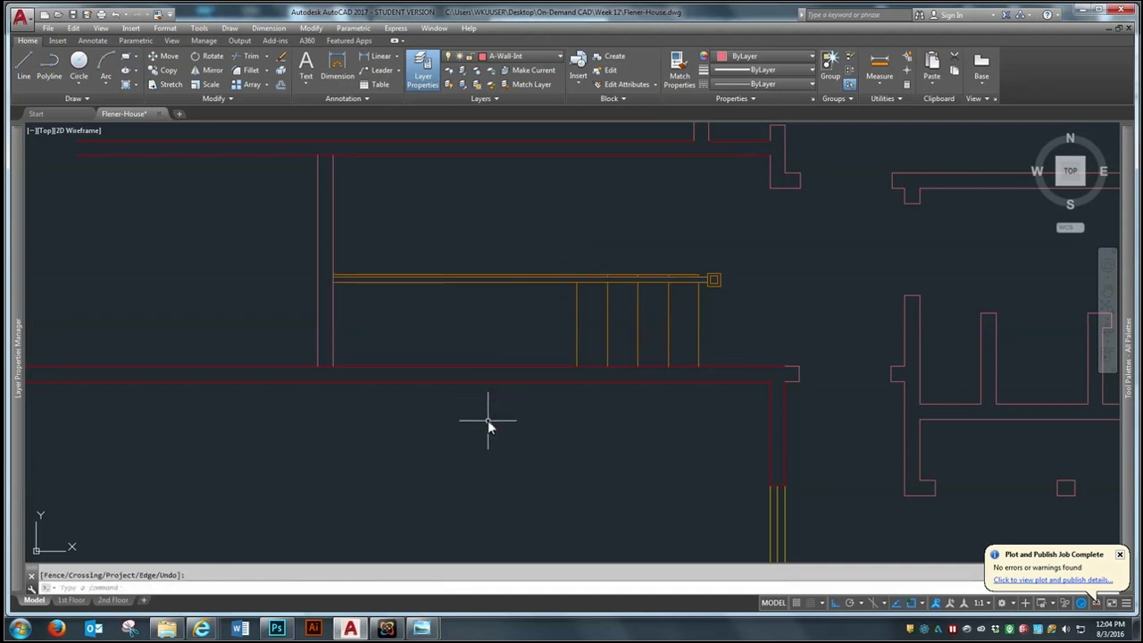
Offset the westernmost tread line 12" west seven times to fill the stairs up to the partition
text(o)
key(Return)
text(12)
key(Return)
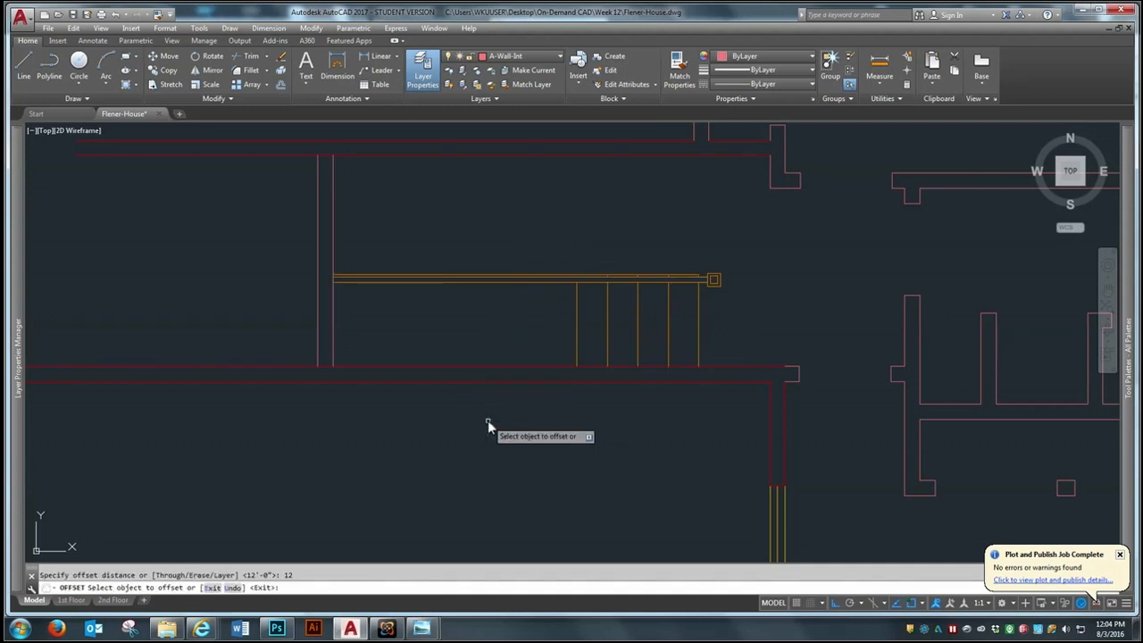
click(578, 332)
click(522, 333)
click(547, 332)
click(495, 336)
click(514, 337)
click(468, 336)
click(484, 337)
click(448, 339)
click(455, 339)
click(425, 349)
click(424, 346)
click(395, 343)
click(393, 345)
click(375, 347)
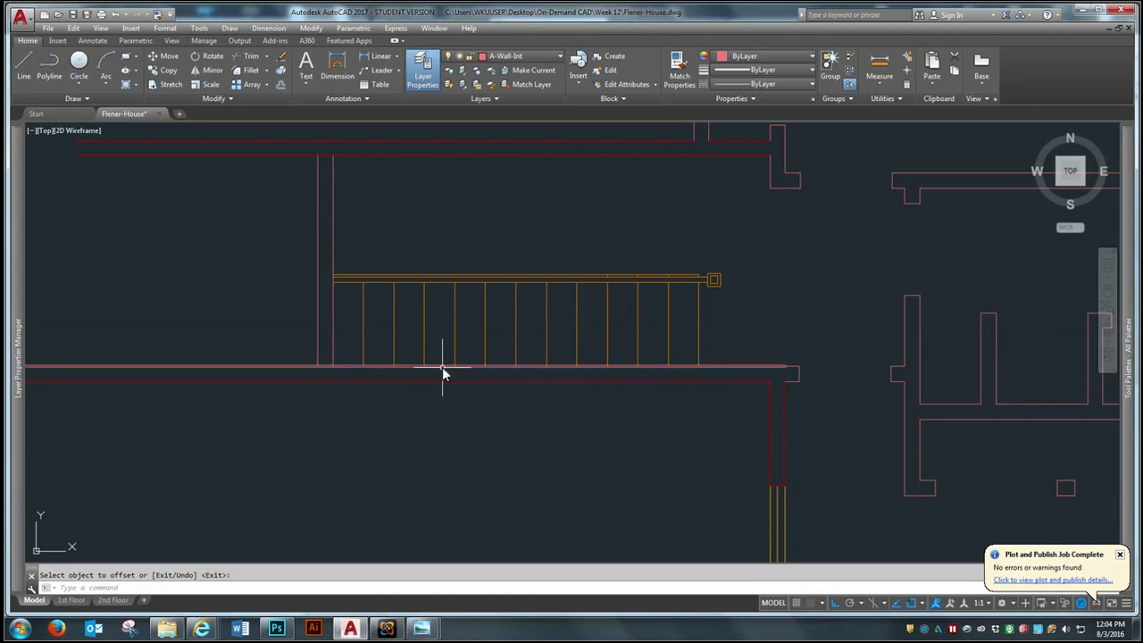
Offset the inner face of the west exterior wall 11'4" east, using the segment north of the window
scroll(538, 247, down, 2)
scroll(564, 265, down, 3)
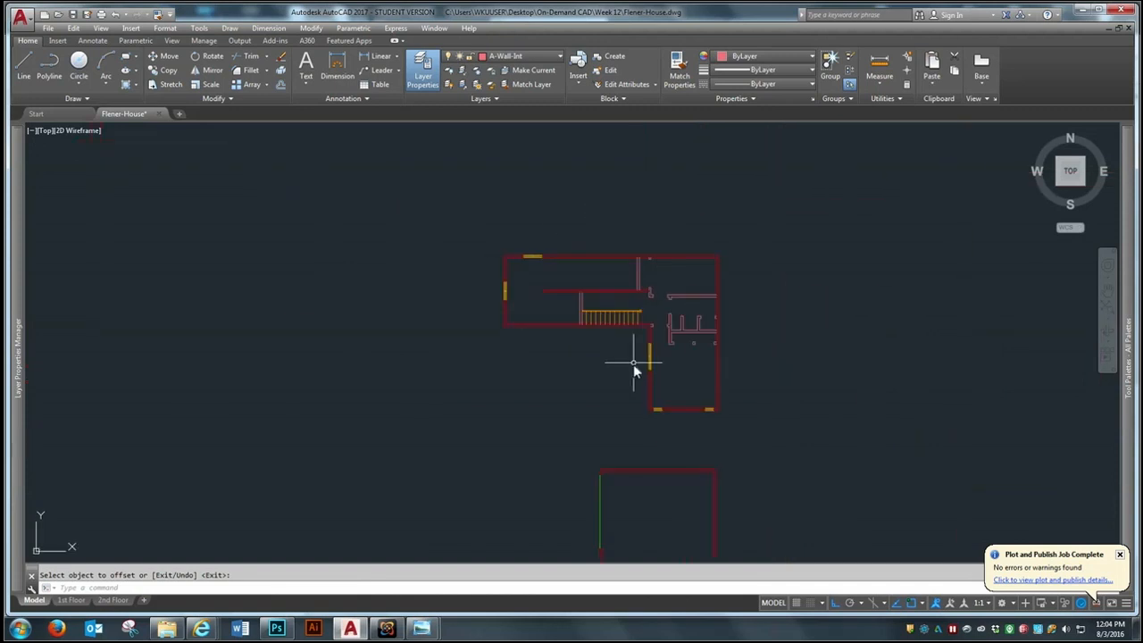
scroll(635, 369, up, 1)
scroll(485, 266, up, 2)
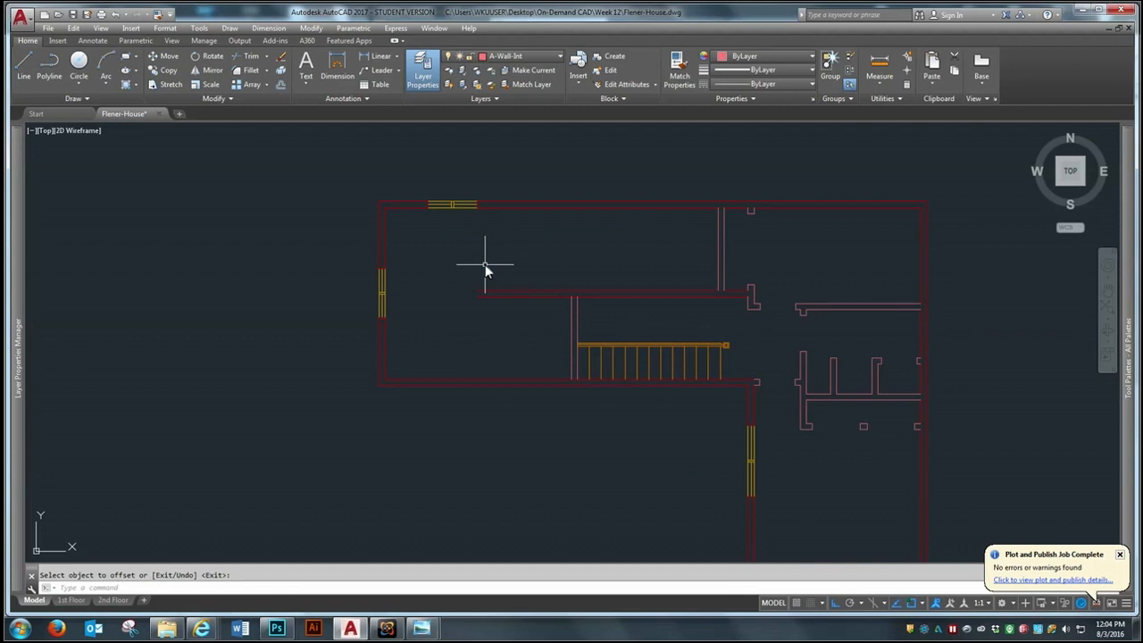
scroll(467, 242, up, 2)
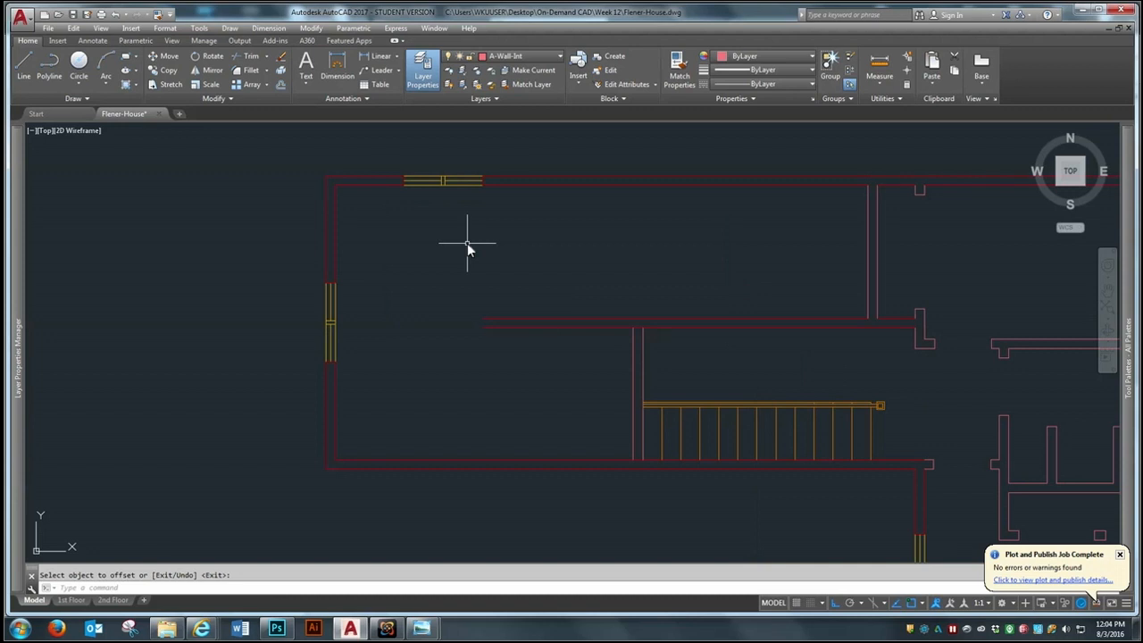
key(Escape)
text(o)
key(Return)
text(11'4)
key(Return)
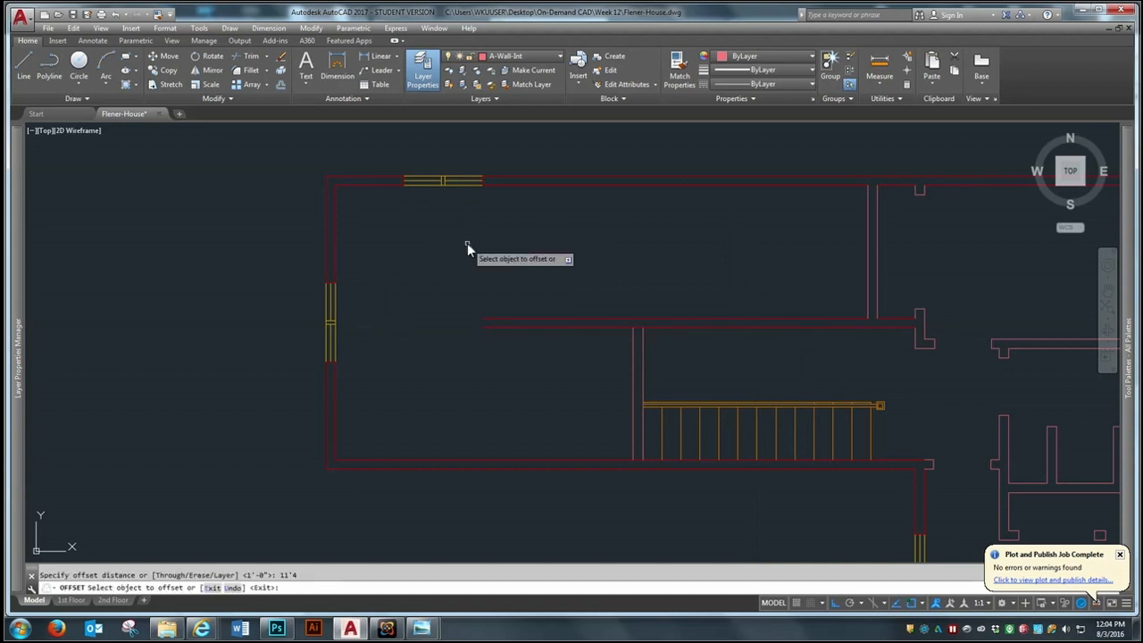
click(336, 257)
click(443, 261)
Extend the new vertical wall line south to the north face of the hallway wall
key(Escape)
text(ex)
key(Return)
click(569, 317)
key(Return)
click(550, 269)
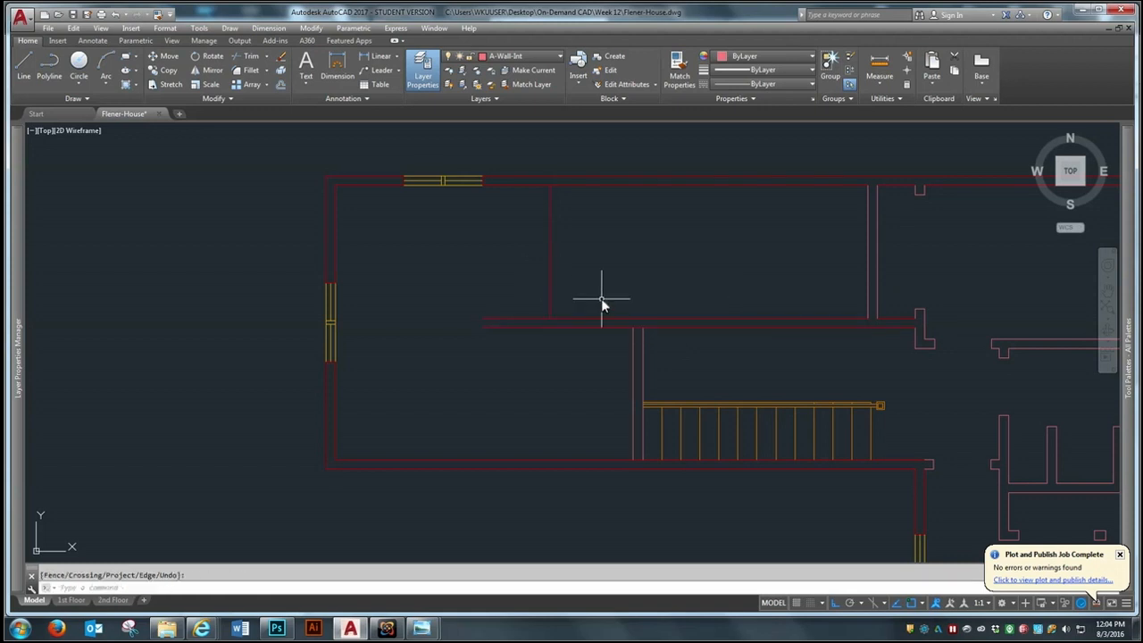
Offset the new vertical wall line 6" east to give the partition its second face
key(Escape)
text(o)
key(Return)
text(6)
key(Return)
click(553, 277)
click(572, 287)
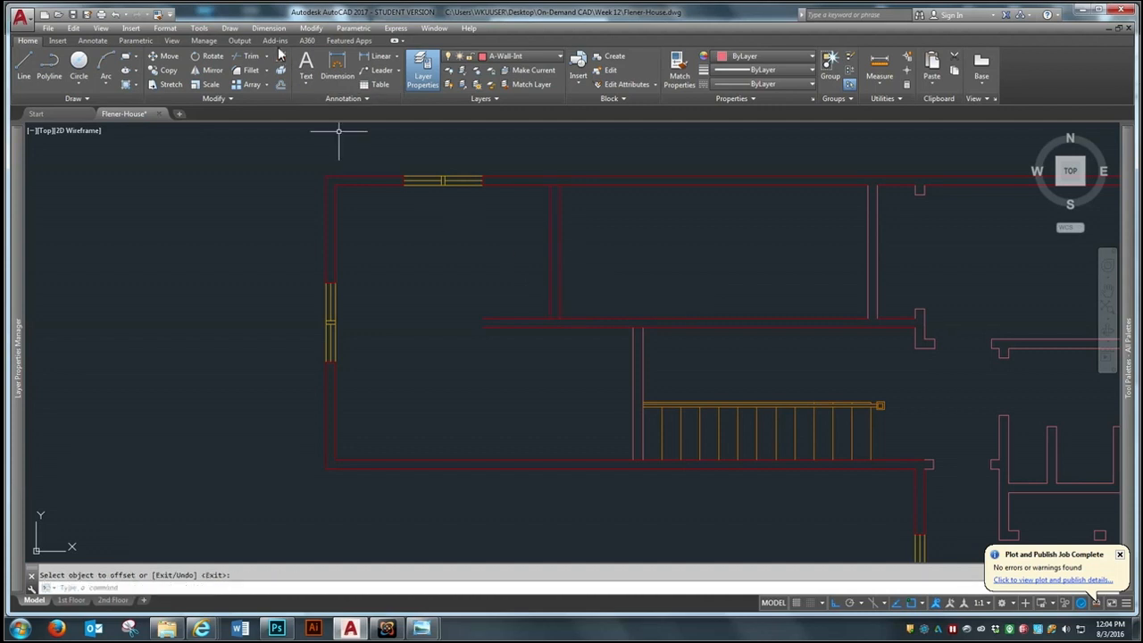
Fillet both faces of the new partition with the hallway wall's faces into a clean square corner
click(257, 71)
click(550, 286)
click(581, 329)
key(Return)
click(562, 298)
click(589, 319)
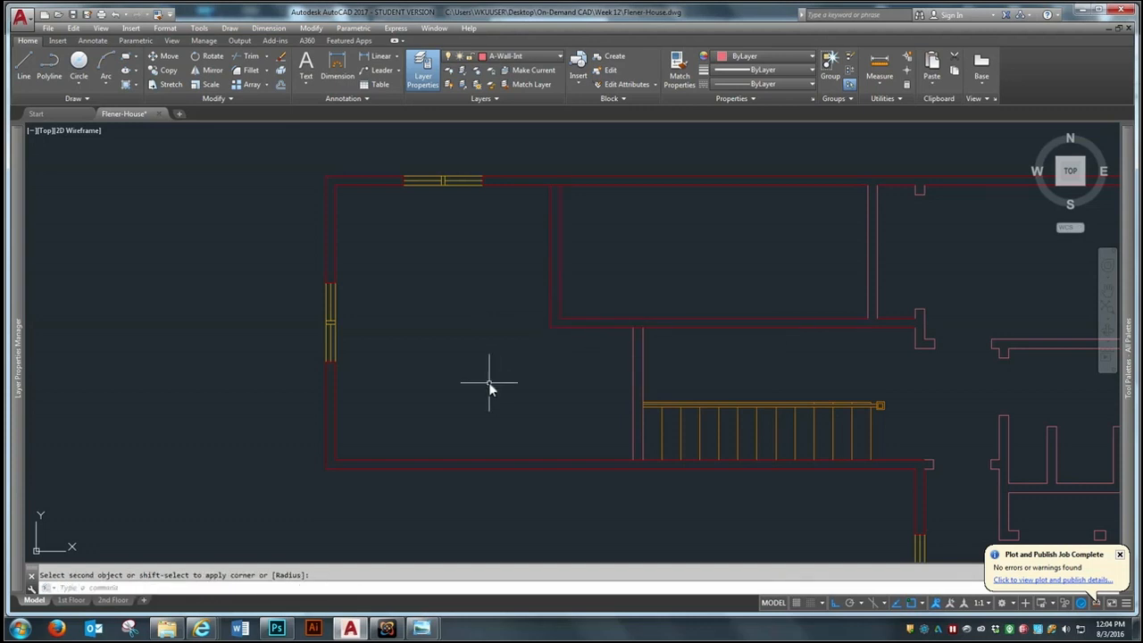
Trim the south exterior wall's inner face between the two faces of the partition west of the stairs
scroll(457, 379, down, 2)
scroll(539, 397, up, 2)
text(tr)
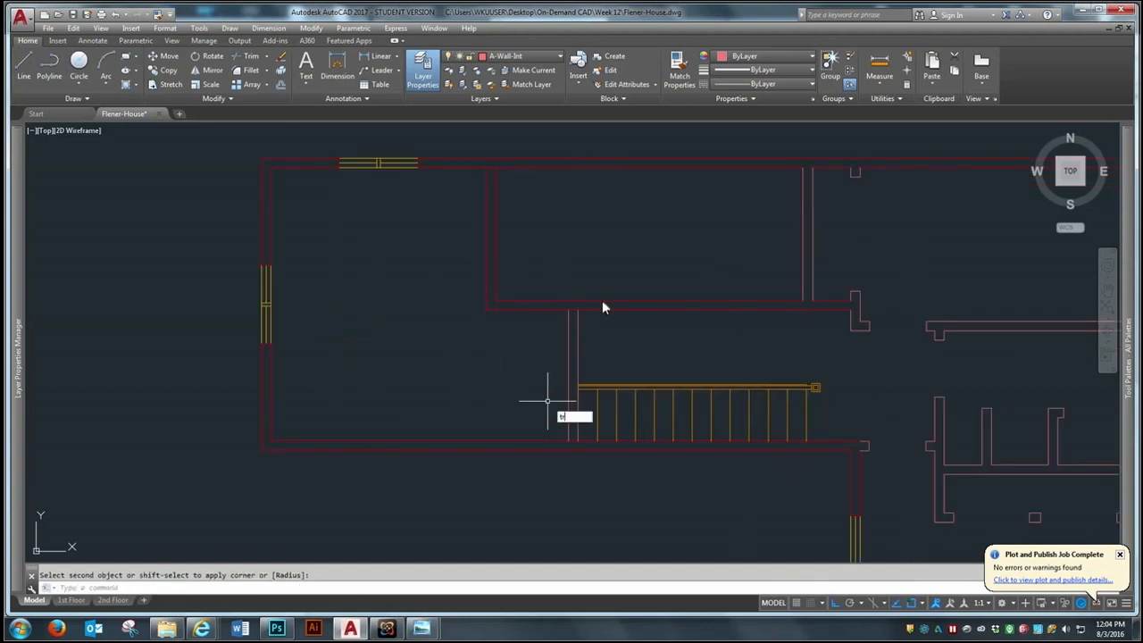
key(Return)
click(630, 238)
click(499, 490)
key(Return)
scroll(544, 465, up, 4)
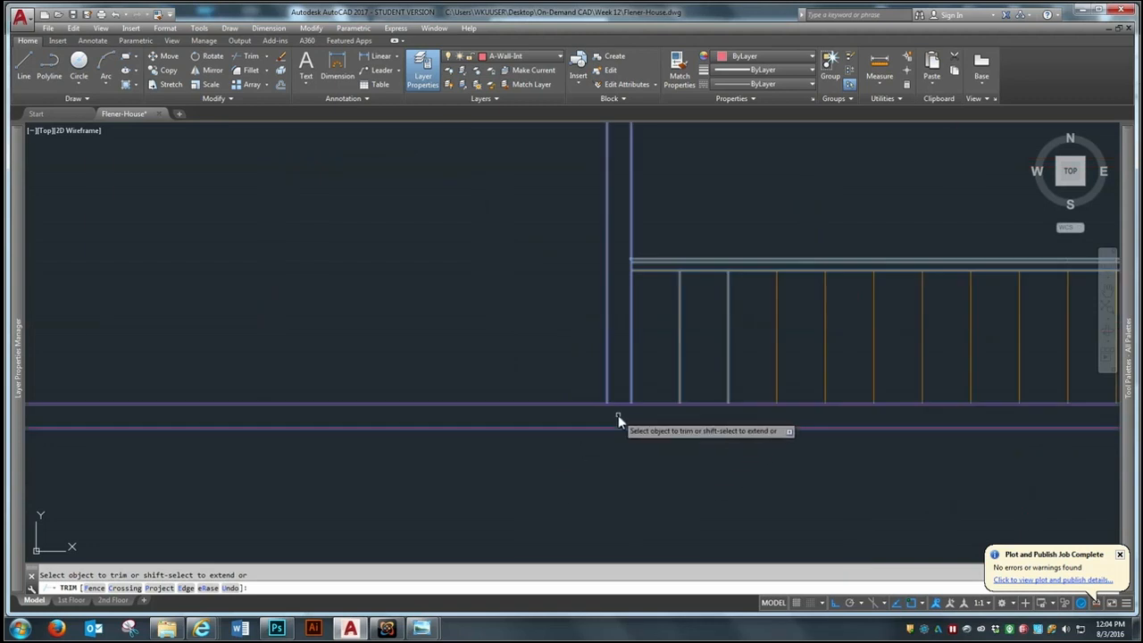
click(620, 404)
scroll(566, 469, down, 2)
key(Return)
Match the interior wall line properties of the stair partition onto the room and hallway wall lines north of the stairs
scroll(441, 367, down, 3)
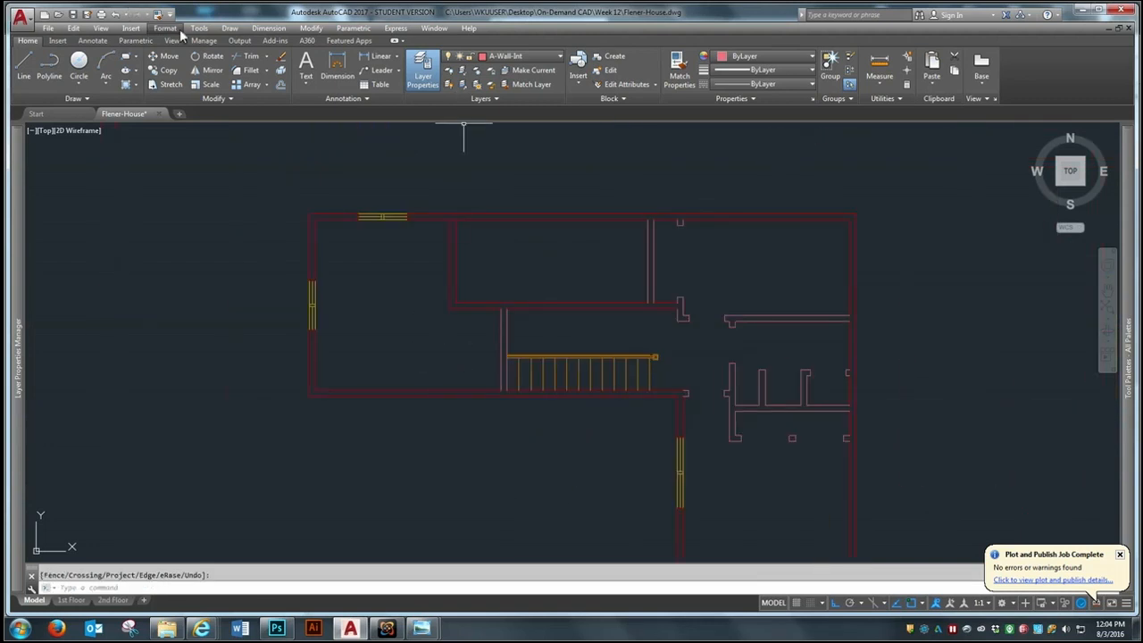
click(157, 15)
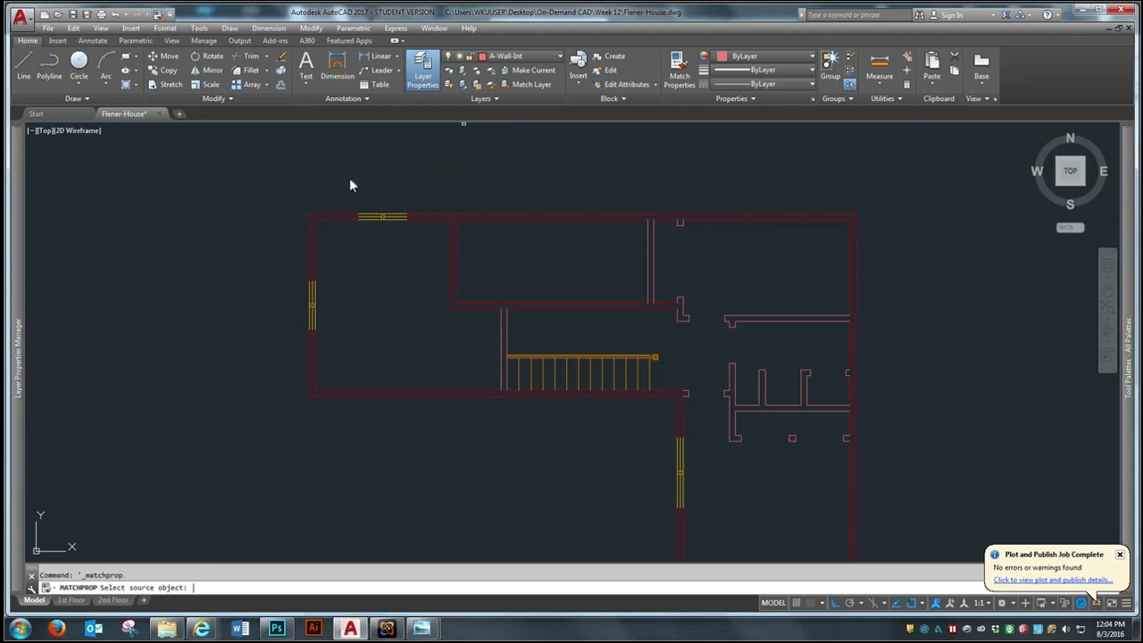
click(505, 324)
click(593, 261)
click(406, 327)
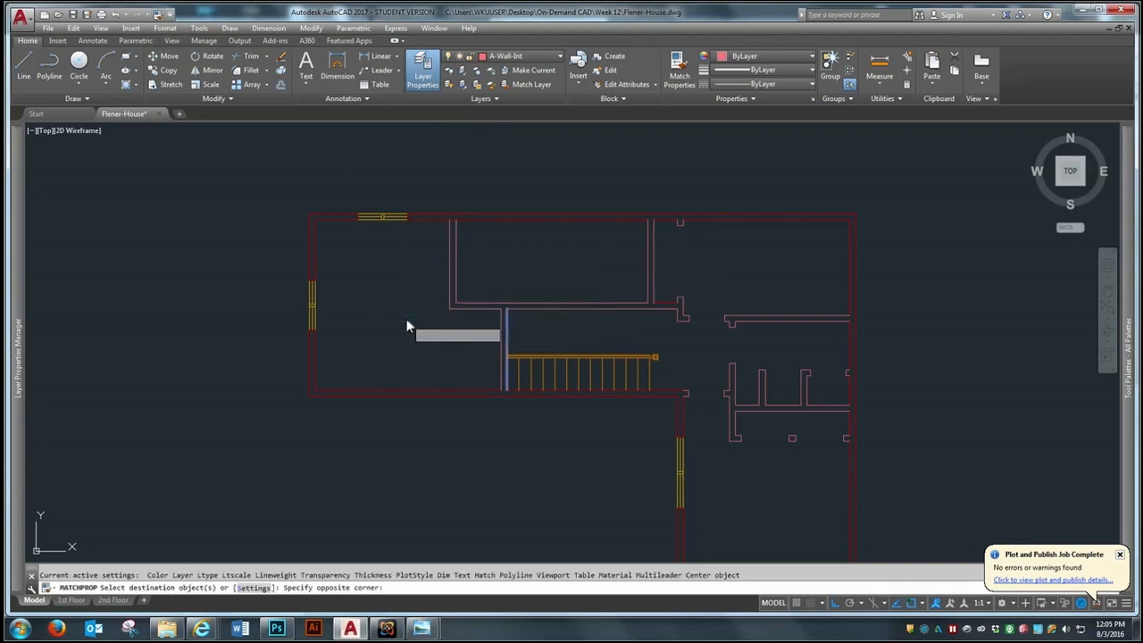
click(670, 286)
click(651, 329)
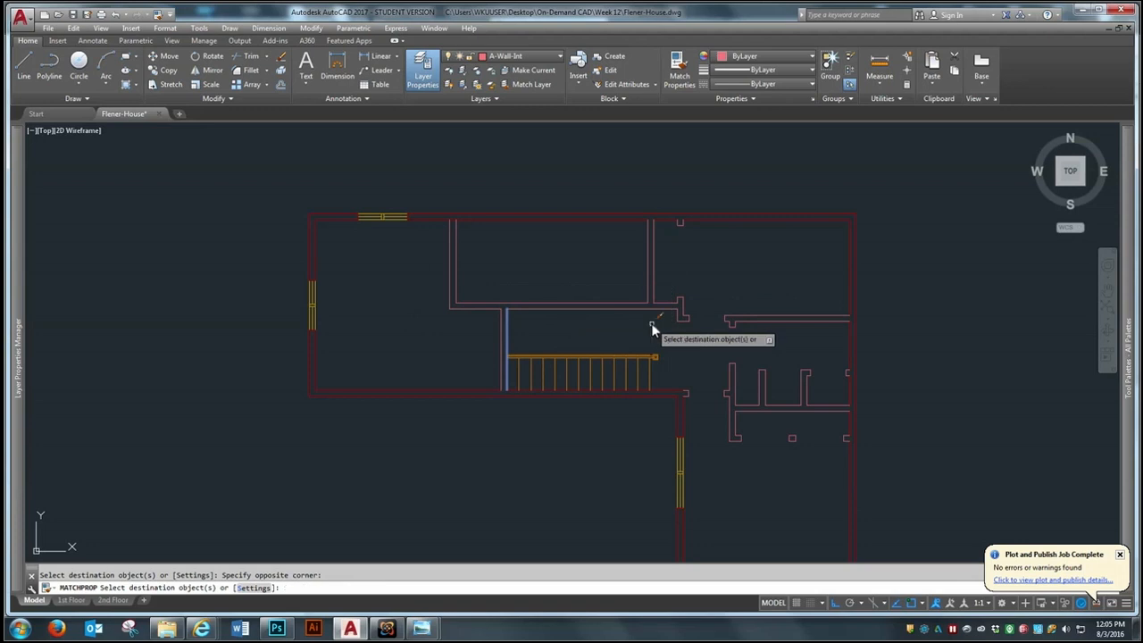
key(Return)
Trim the north exterior wall's inner face between the two faces of the westernmost interior partition
scroll(665, 221, up, 4)
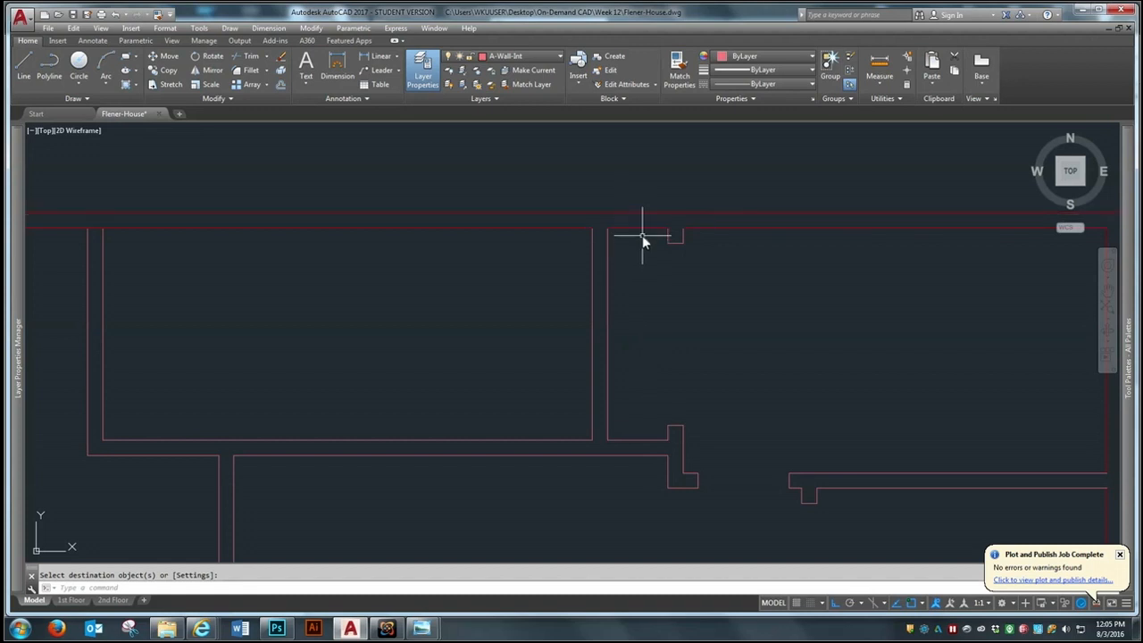
scroll(642, 230, down, 1)
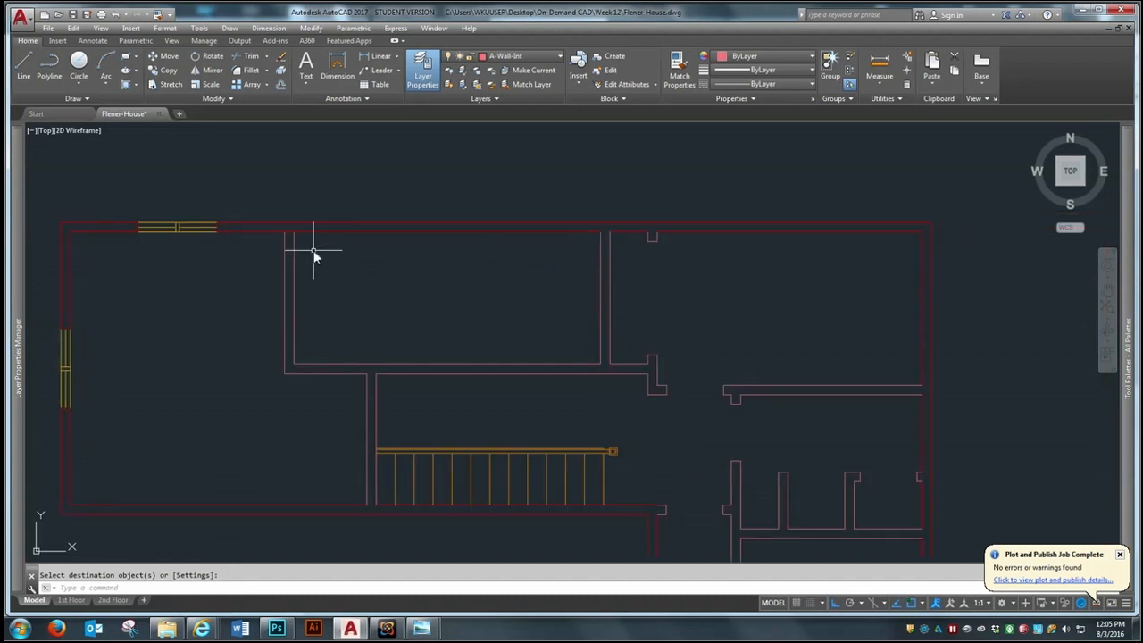
scroll(313, 252, up, 2)
key(Escape)
text(tr)
key(Return)
click(394, 152)
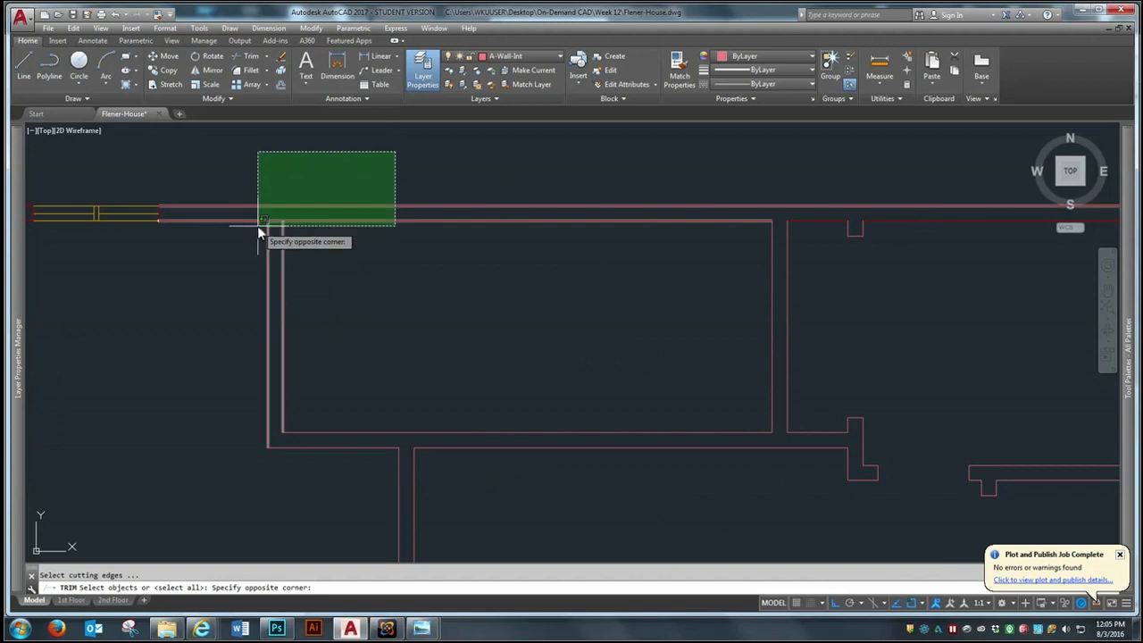
click(257, 227)
key(Return)
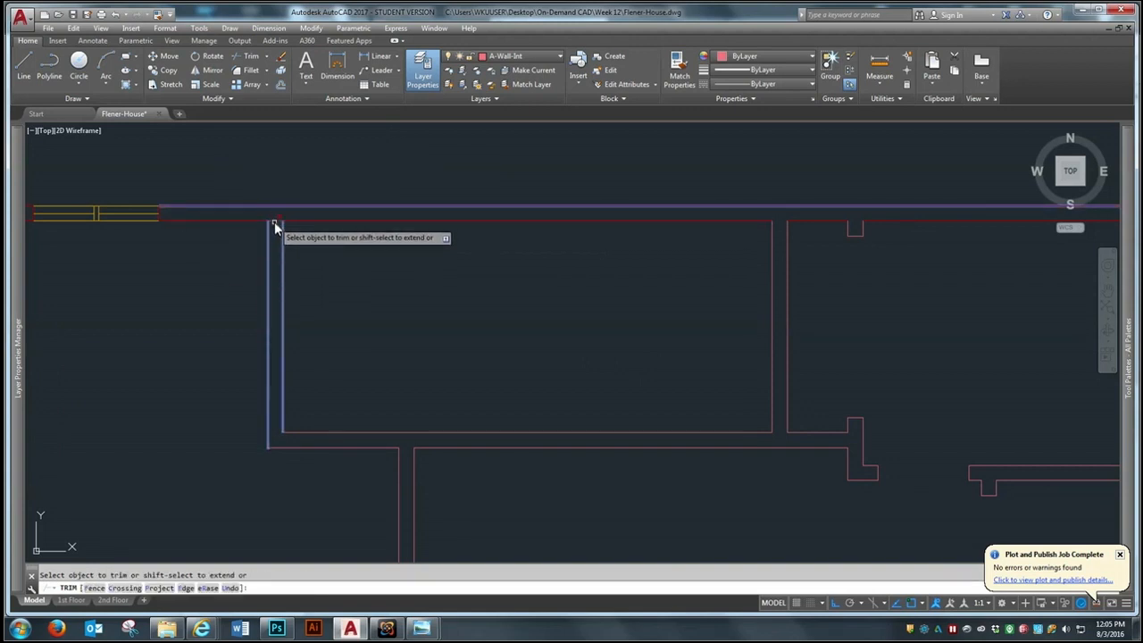
key(Escape)
scroll(436, 283, down, 2)
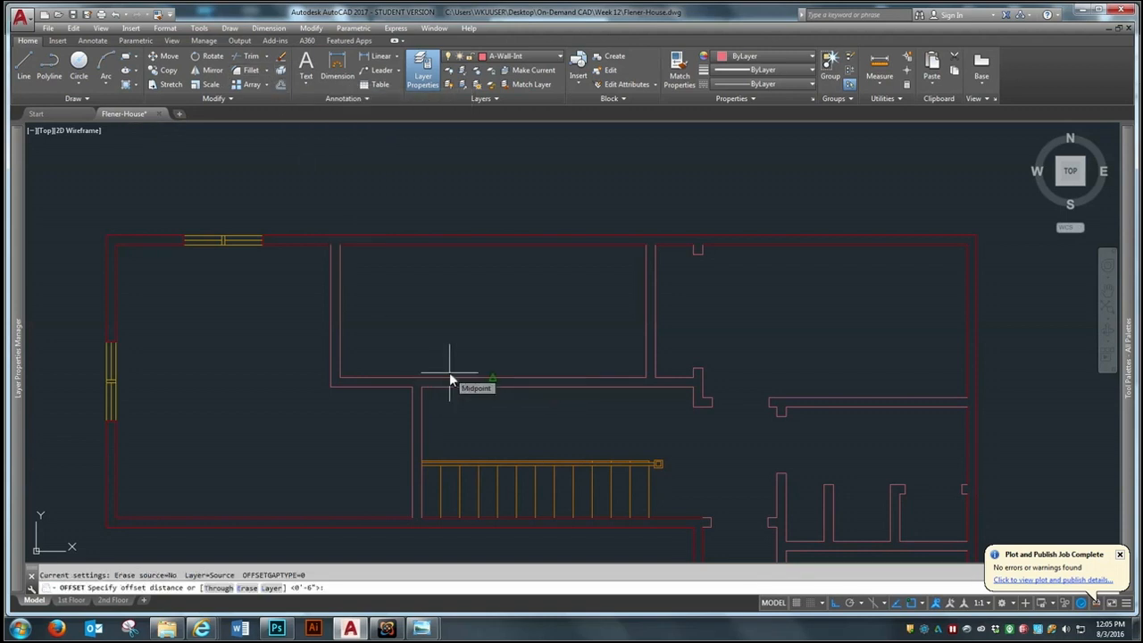
Offset the east face of the westernmost partition 7'11.5" east to locate a new dividing wall
text(7'11.5)
key(Return)
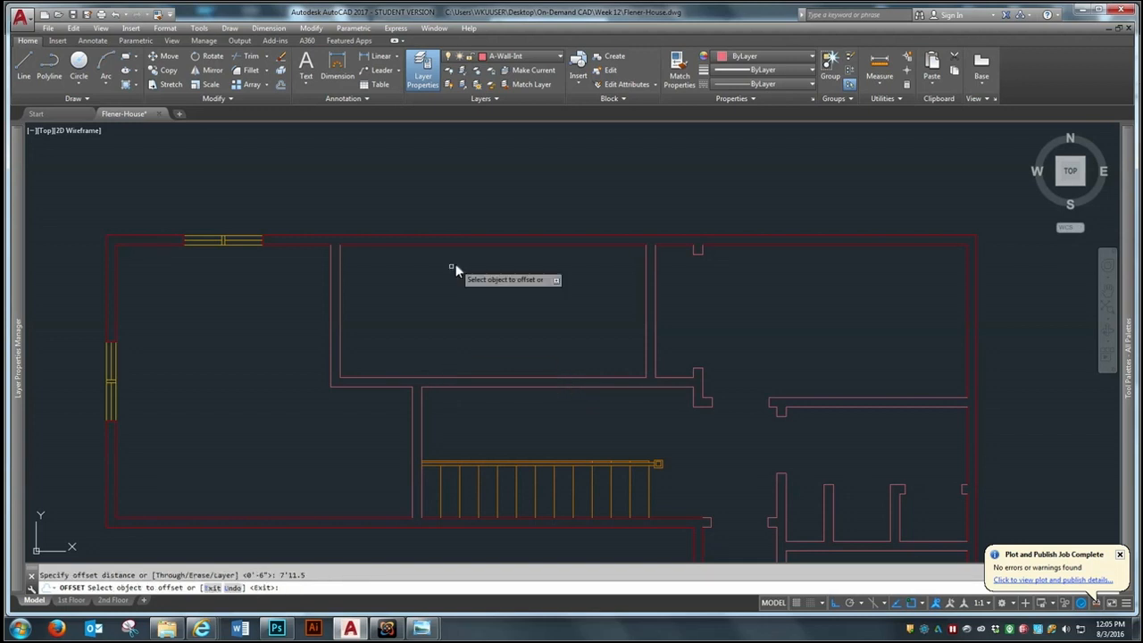
click(340, 323)
click(422, 314)
key(Return)
key(Return)
Offset the new dividing wall line 6" east to create its second face
text(6)
key(Return)
click(492, 308)
click(536, 318)
key(Return)
Trim the hallway wall's north face and the exterior wall's inner face between the dividing wall's two faces
text(tr)
key(Return)
click(588, 190)
click(459, 417)
key(Return)
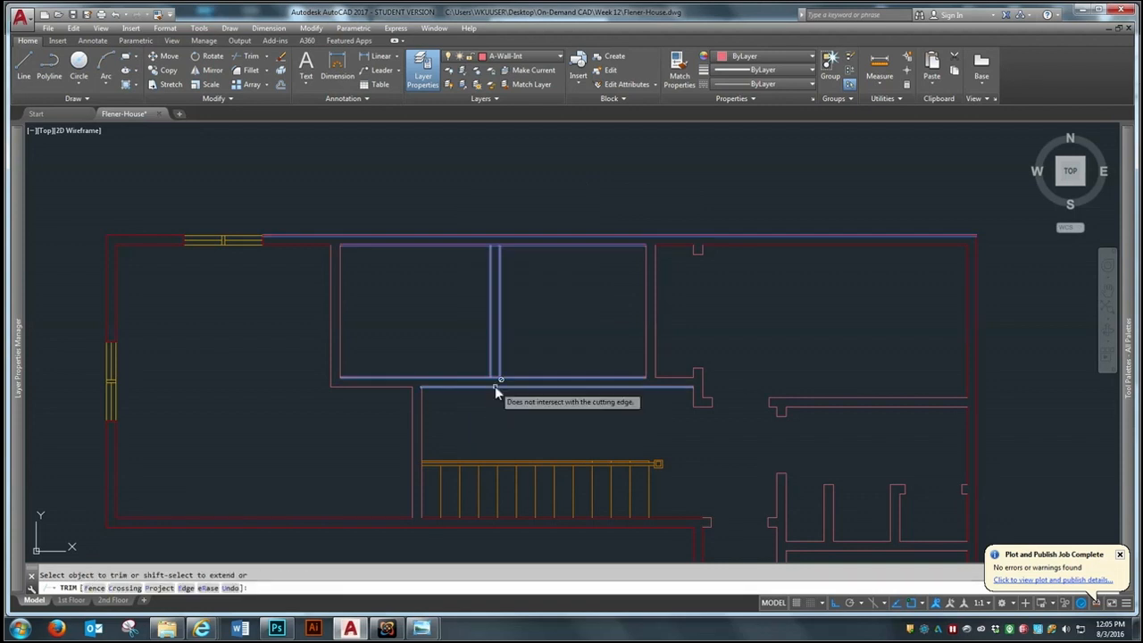
click(494, 377)
click(494, 247)
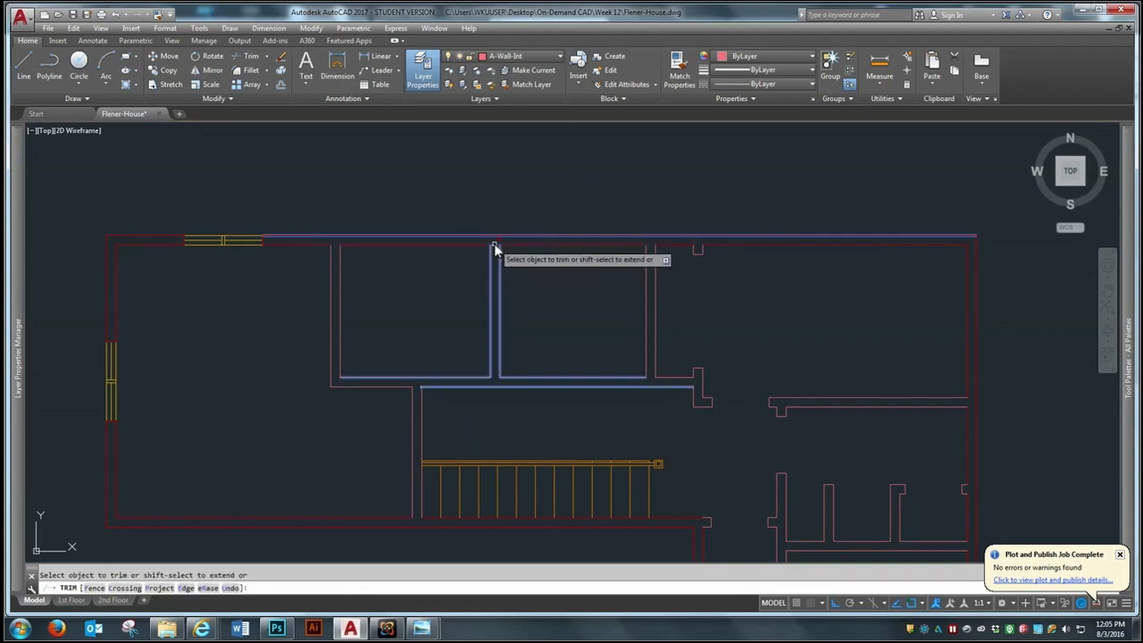
key(Return)
Offset the hallway wall's south face 6" south, east of the partition west of the stairs
scroll(426, 385, up, 2)
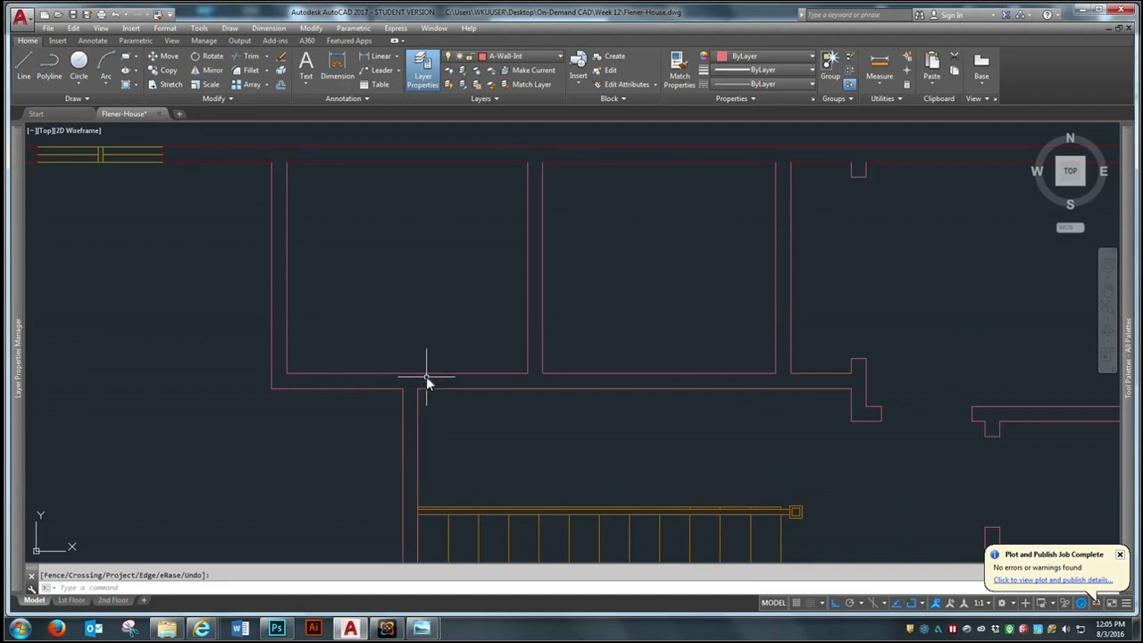
scroll(420, 411, down, 4)
scroll(412, 437, up, 4)
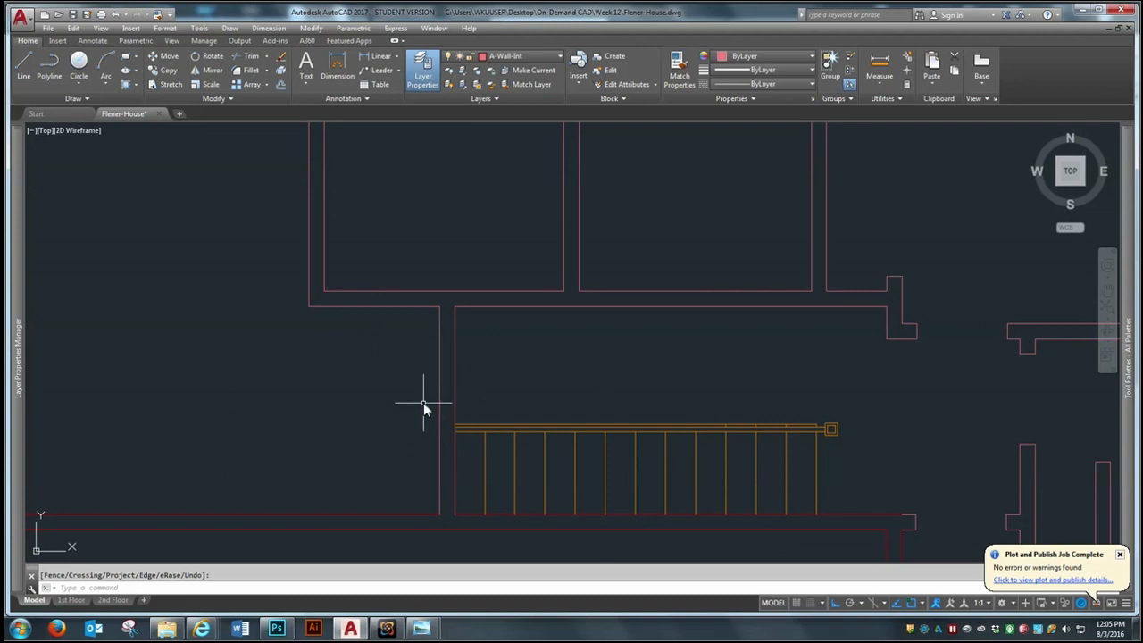
text(o)
key(Return)
text(6)
key(Return)
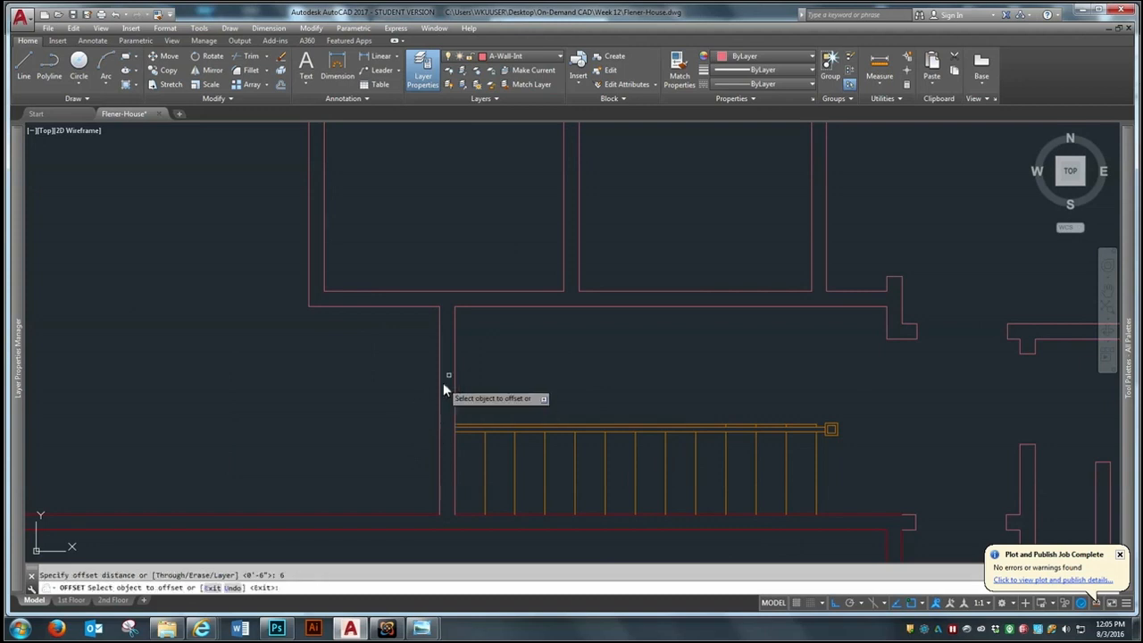
click(487, 307)
click(498, 366)
key(Return)
key(Return)
Offset that new line another 36" south to mark the doorway width in the stair partition
text(36)
key(Return)
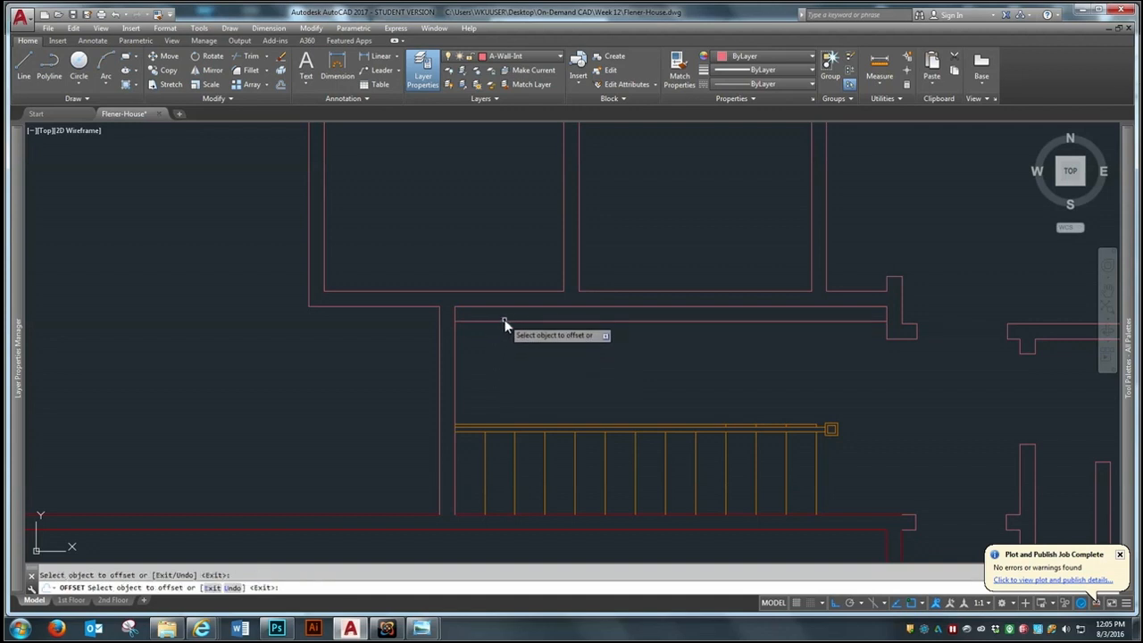
click(504, 320)
click(505, 365)
Extend both doorway lines west to the west face of the partition beside the stairs
text(ex)
key(Return)
click(446, 374)
click(417, 387)
key(Return)
click(492, 315)
click(467, 411)
key(Return)
Trim the stair partition's faces between the two doorway lines, and trim the lower line's excess east of the partition
text(tr)
key(Return)
click(515, 260)
click(419, 410)
key(Return)
click(489, 409)
click(465, 367)
click(485, 319)
click(486, 320)
key(Return)
Trim the leftover upper doorway line east of the short wall stub below the hallway wall
key(Return)
click(492, 254)
click(411, 374)
key(Return)
click(499, 321)
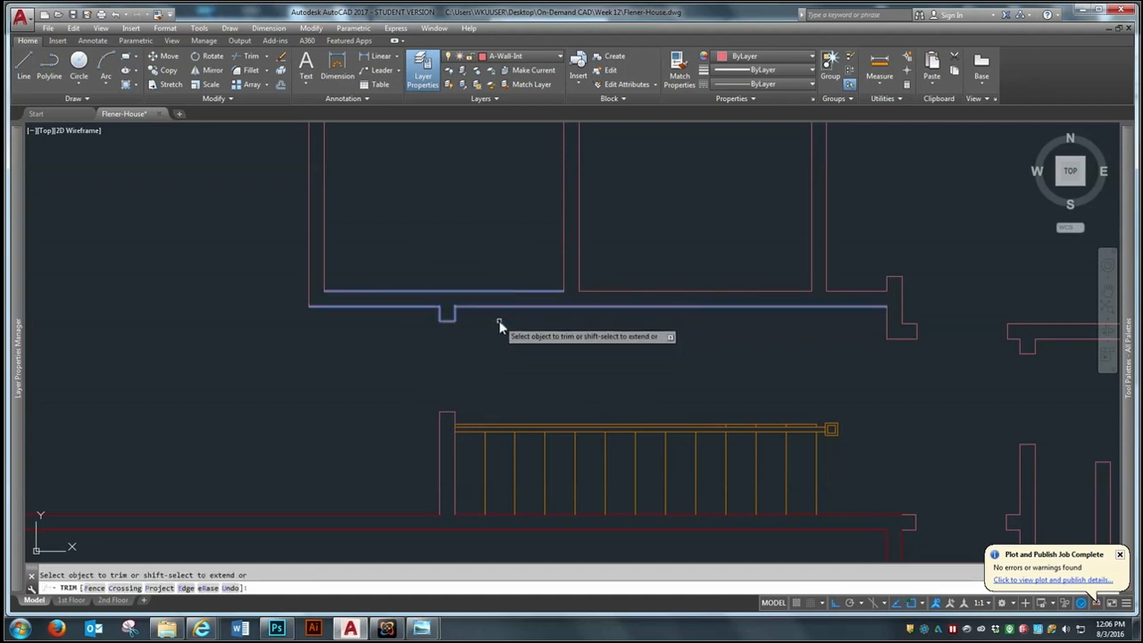
Offset the westernmost partition's east face 6" east and the hallway wall's north face 6" north inside the west room
key(Return)
text(o)
key(Return)
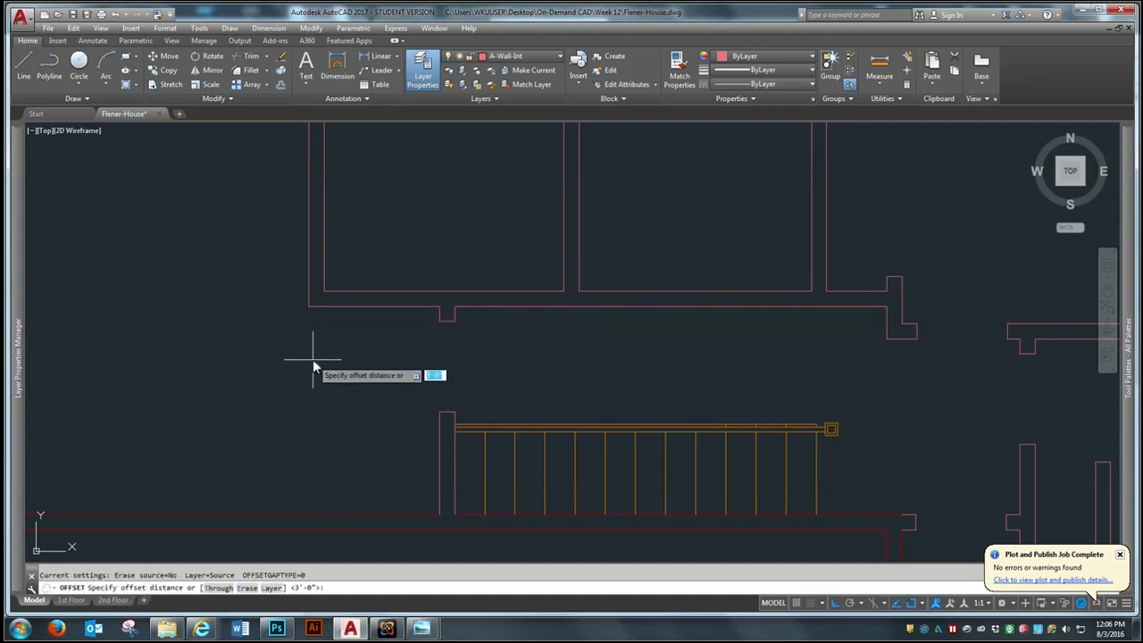
text(6)
key(Return)
click(326, 275)
click(356, 268)
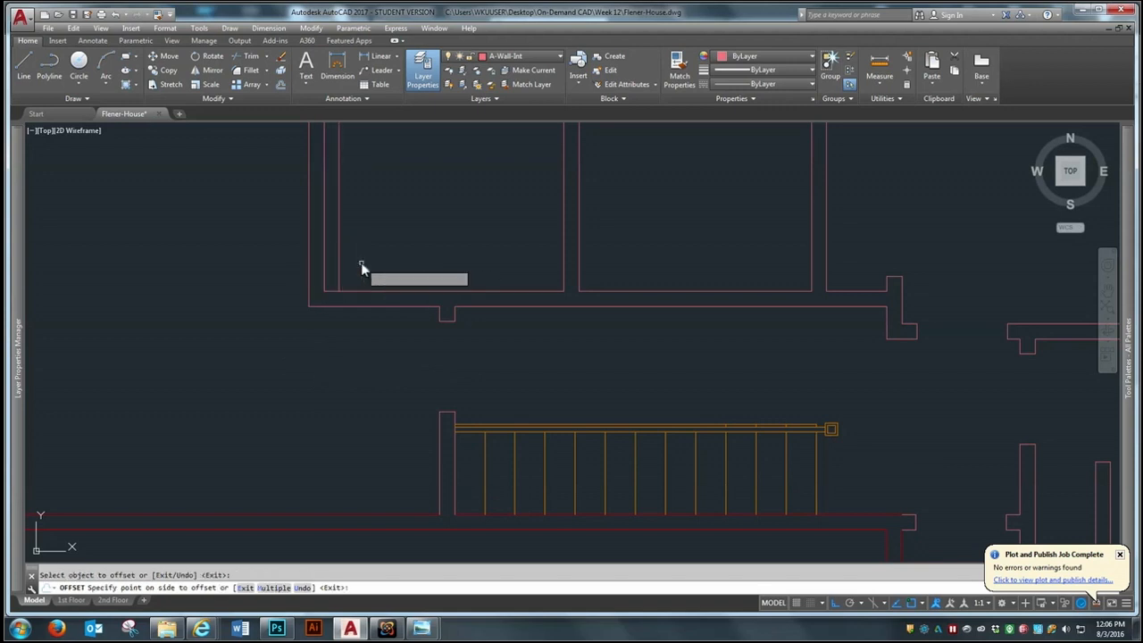
click(541, 292)
click(538, 259)
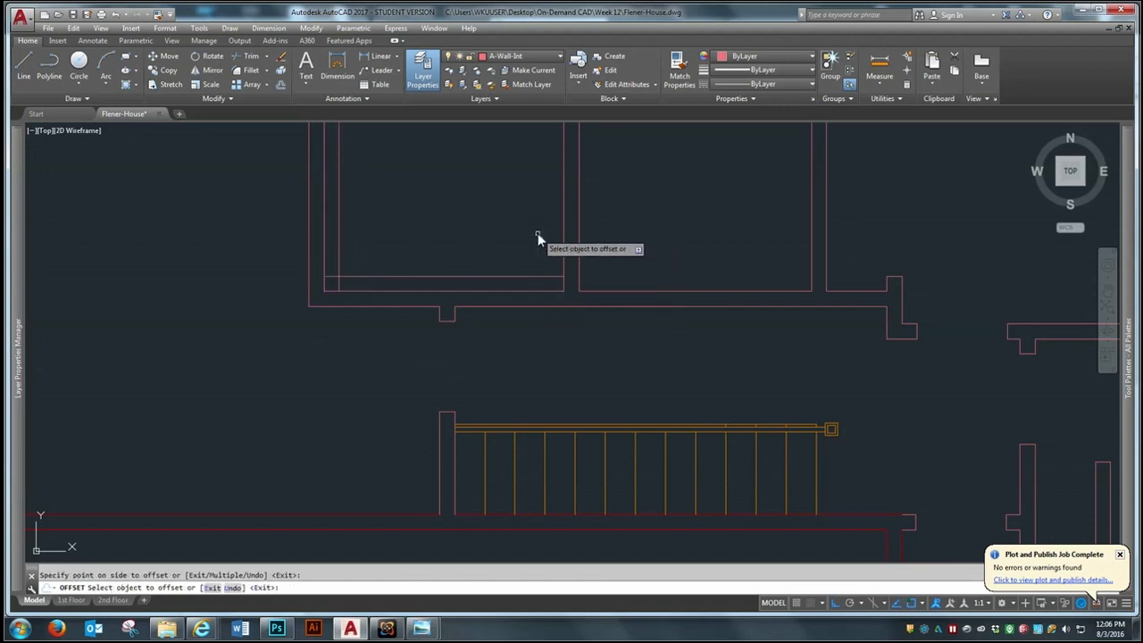
key(Return)
key(Return)
Offset the new horizontal line 36" north and the new vertical line 36" east to mark two doorway widths
text(36)
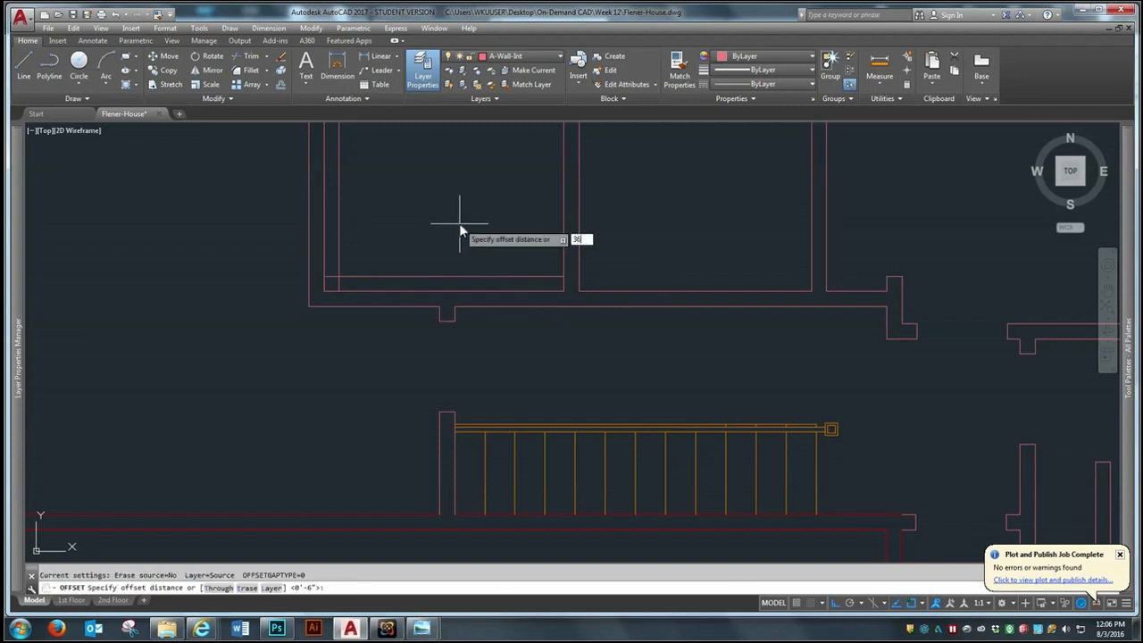
key(Return)
click(503, 281)
click(505, 219)
click(337, 239)
click(386, 254)
key(Escape)
Extend the two vertical doorway lines south to the hallway wall's south face
text(ex)
key(Return)
click(414, 303)
key(Return)
click(471, 223)
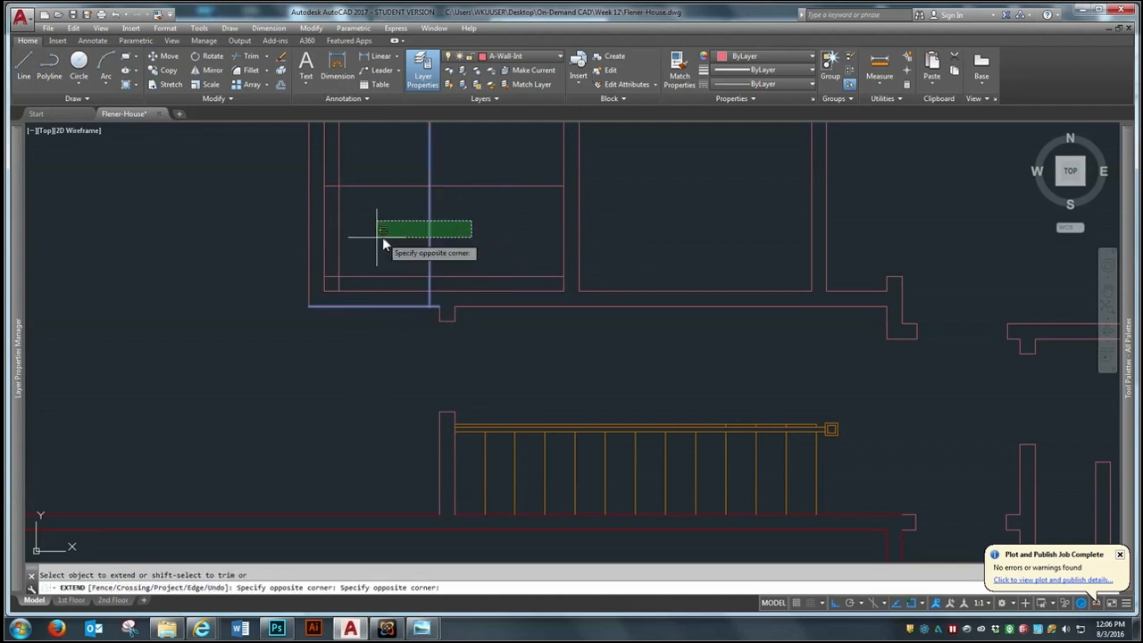
click(333, 246)
key(Return)
key(Return)
Extend the two horizontal doorway lines east to the far face of the middle dividing wall
click(579, 239)
key(Return)
click(542, 165)
click(523, 284)
key(Return)
Trim the excess doorway lines and open the 36" doorways in the hallway wall and the middle dividing wall
click(250, 63)
click(668, 144)
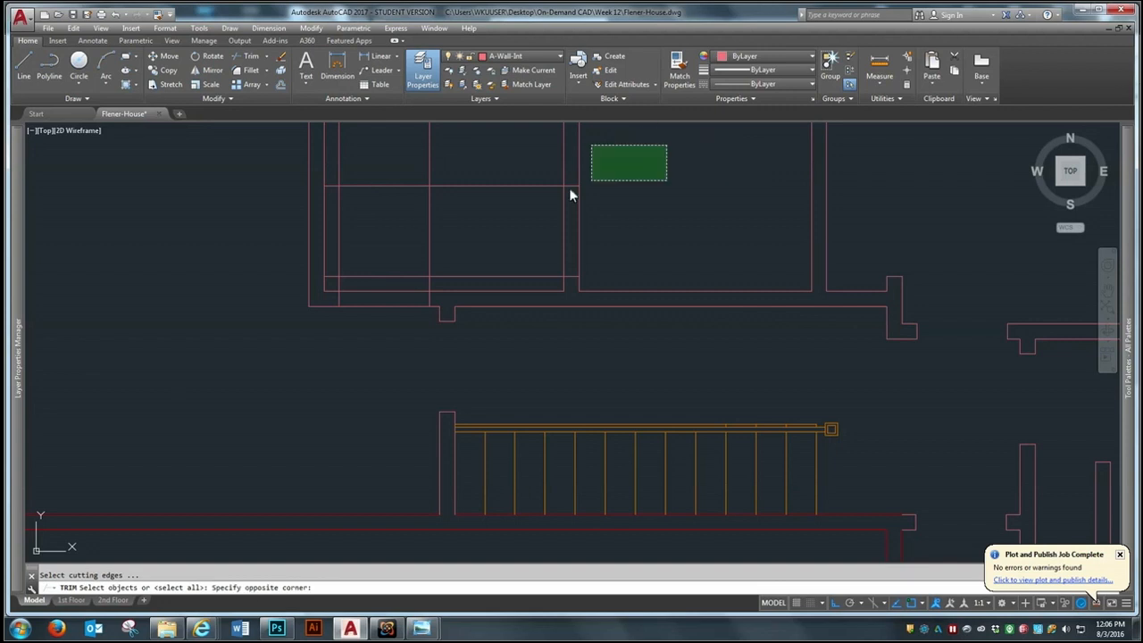
click(163, 374)
key(Return)
click(544, 165)
click(509, 279)
click(478, 171)
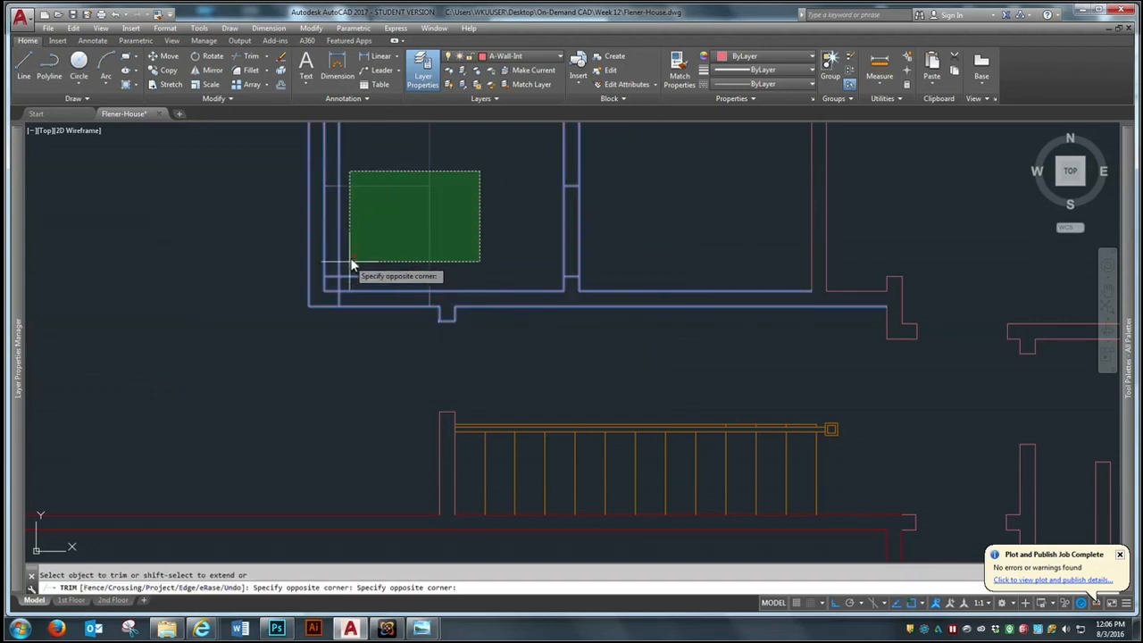
click(338, 288)
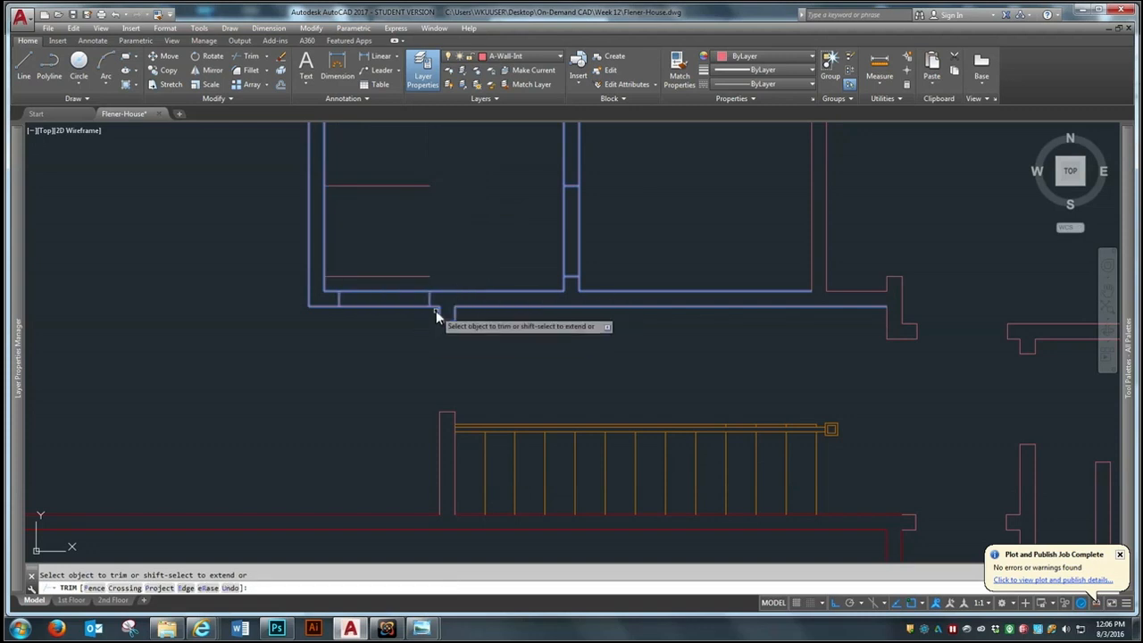
click(600, 218)
click(538, 250)
click(396, 274)
click(375, 326)
key(space)
Erase the two leftover horizontal doorway lines inside the west room
text(e)
key(space)
click(396, 152)
click(360, 339)
key(space)
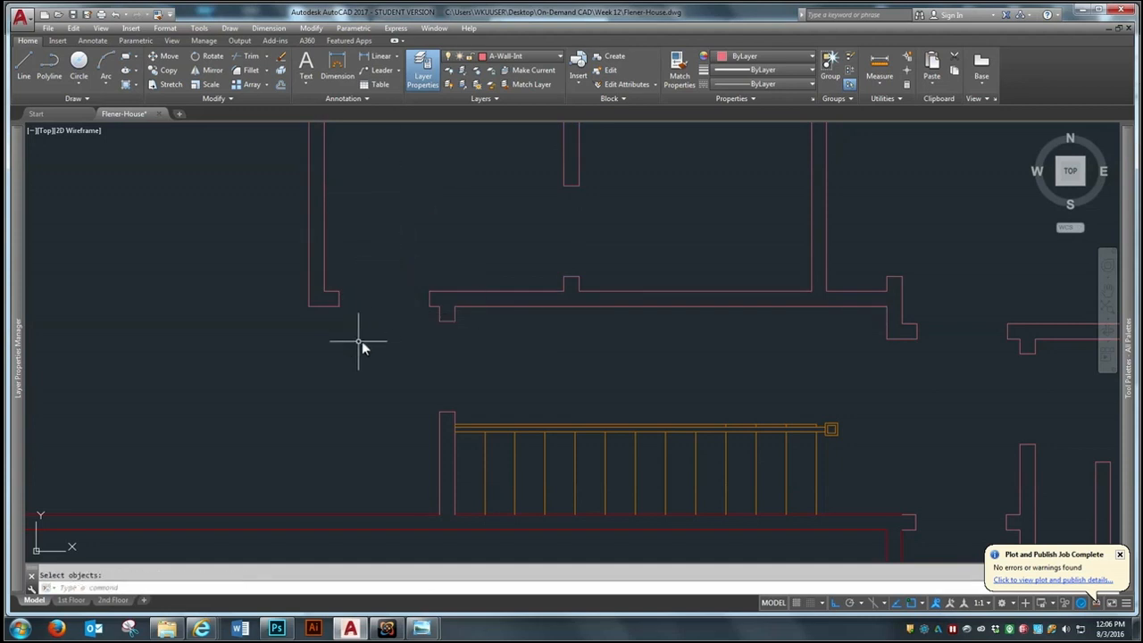
Offset the east jamb line of the hallway wall's doorway 36" east
scroll(360, 347, down, 2)
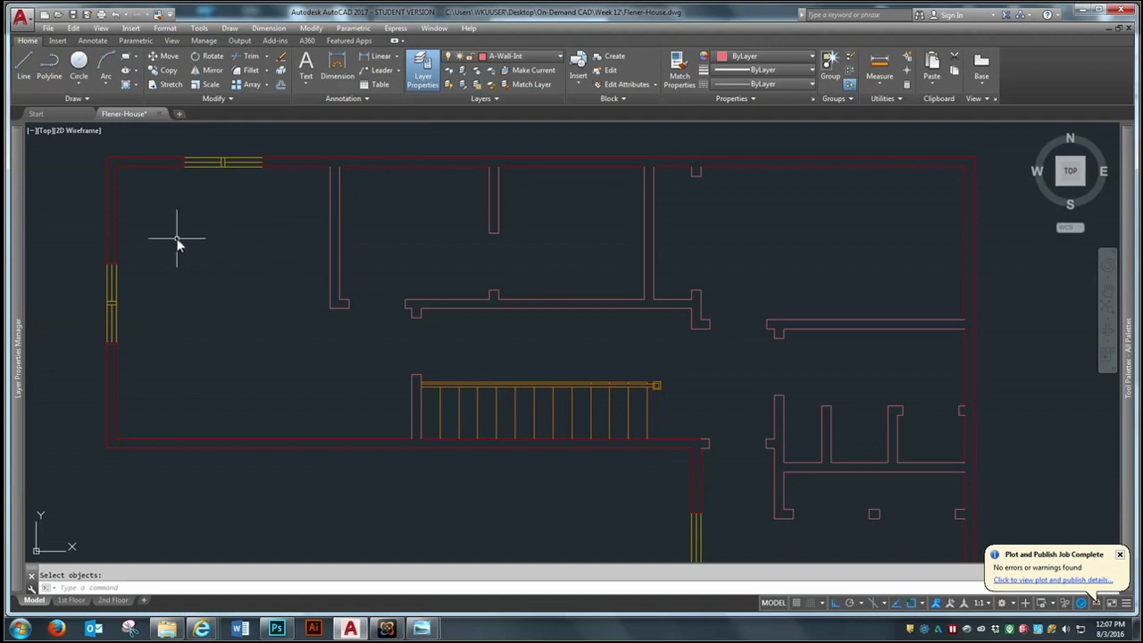
scroll(486, 538, up, 2)
scroll(433, 283, up, 2)
text(o)
key(Return)
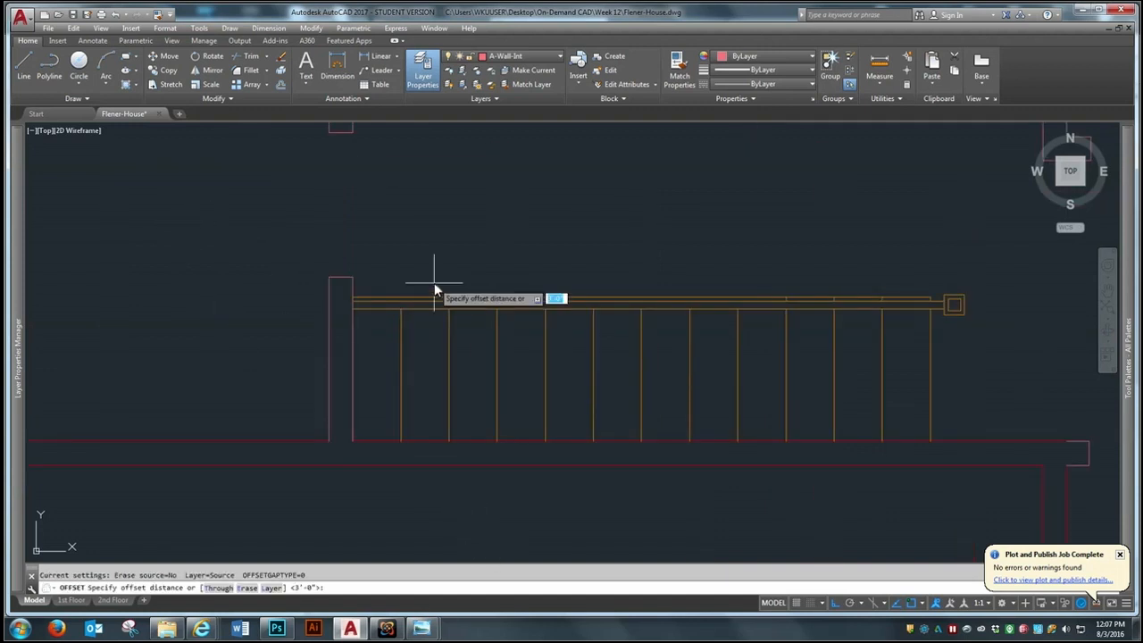
scroll(489, 397, down, 4)
scroll(386, 246, up, 2)
scroll(386, 246, up, 2)
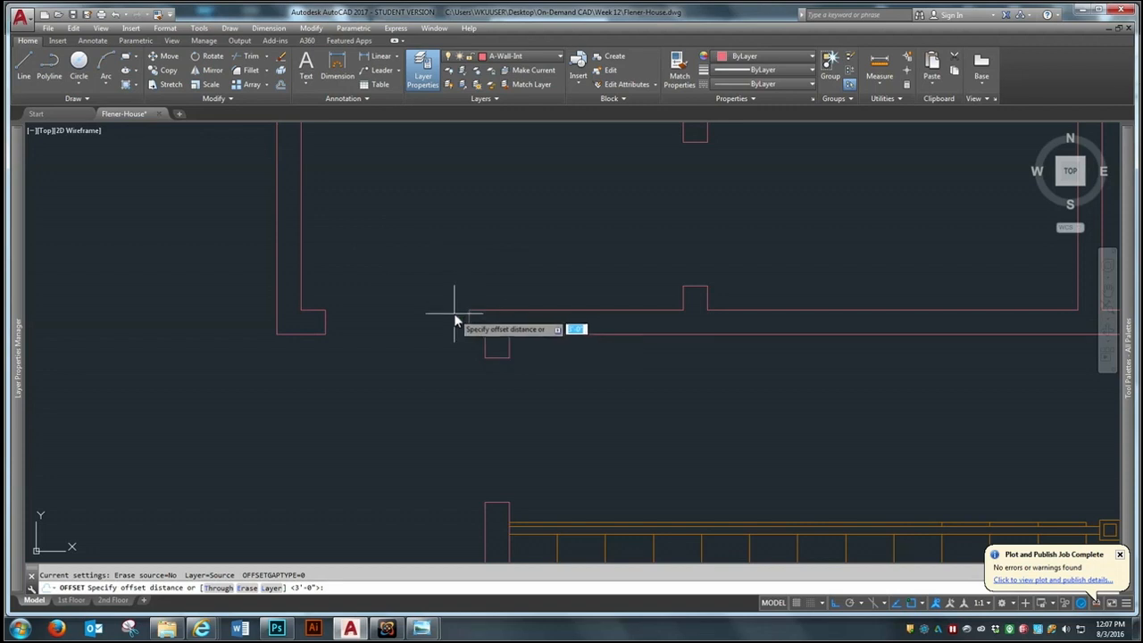
scroll(507, 335, up, 2)
scroll(507, 335, up, 2)
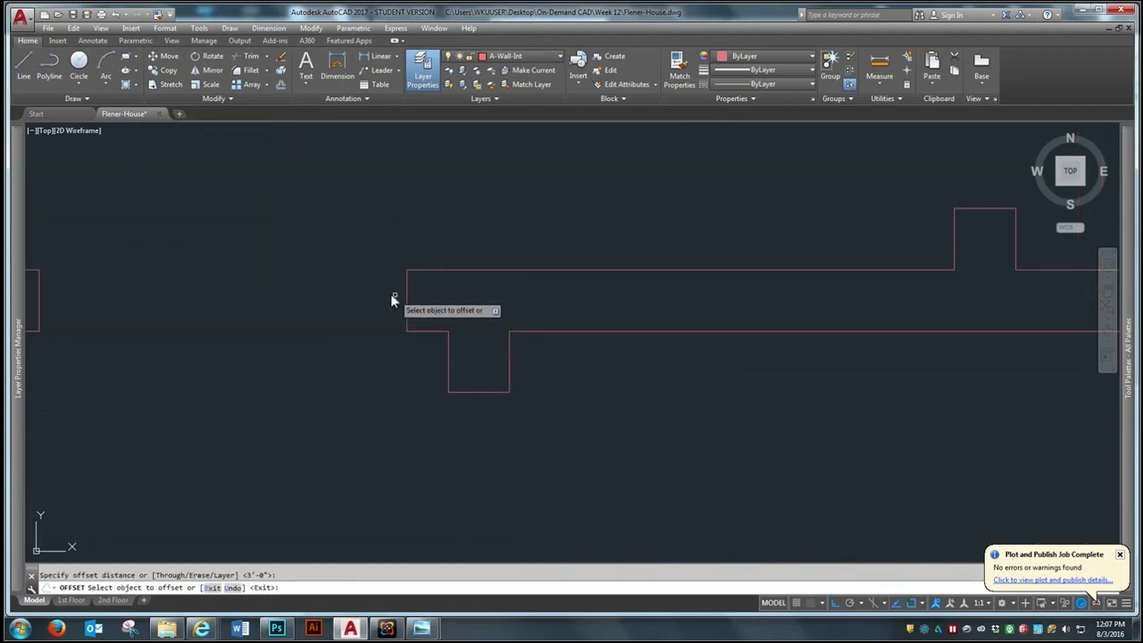
key(Return)
click(407, 300)
click(580, 304)
Offset the end line above the middle dividing wall's doorway 36" north
scroll(345, 331, down, 4)
scroll(408, 363, up, 3)
click(446, 276)
click(446, 277)
click(508, 220)
scroll(482, 237, down, 3)
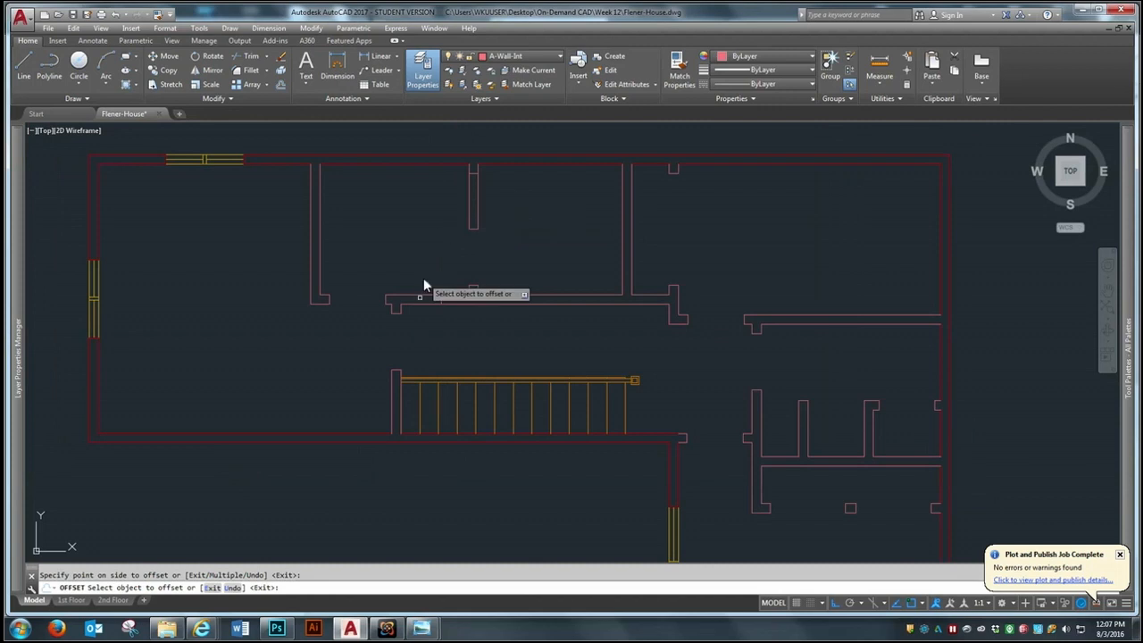
Offset the north end line of the partition beside the stairs 36" south
scroll(395, 413, up, 5)
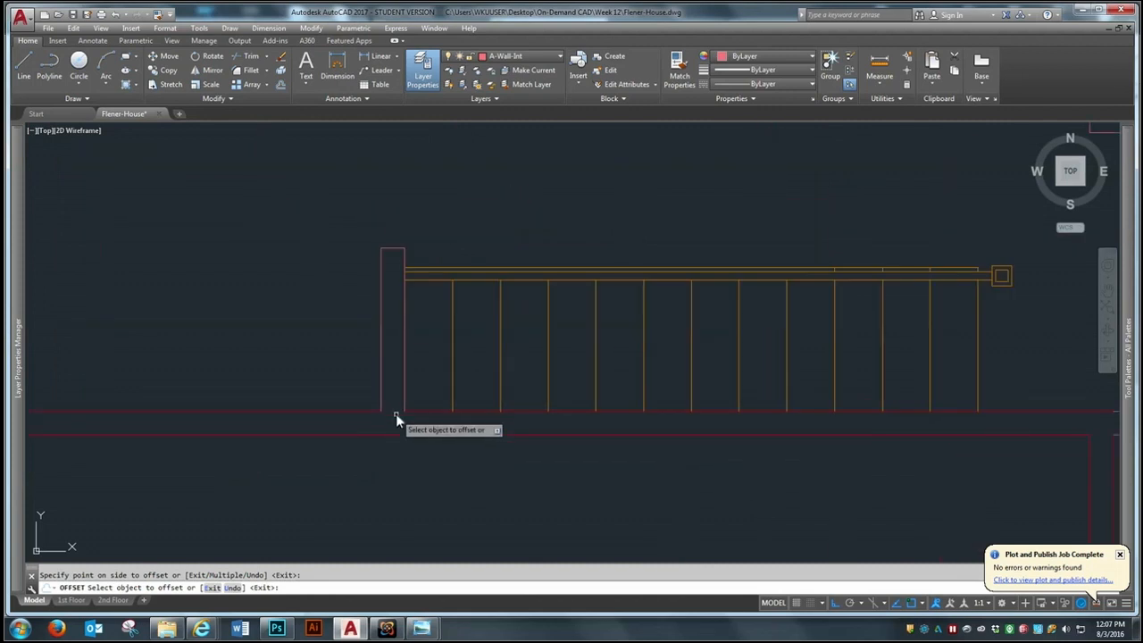
click(393, 251)
click(396, 293)
scroll(561, 468, down, 3)
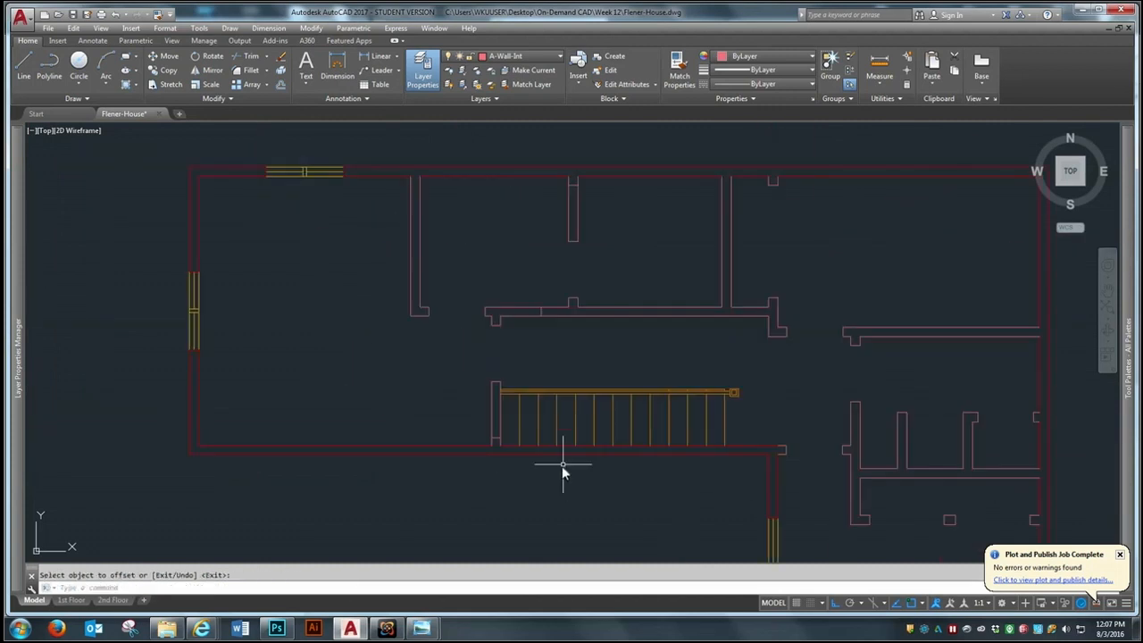
scroll(601, 348, up, 2)
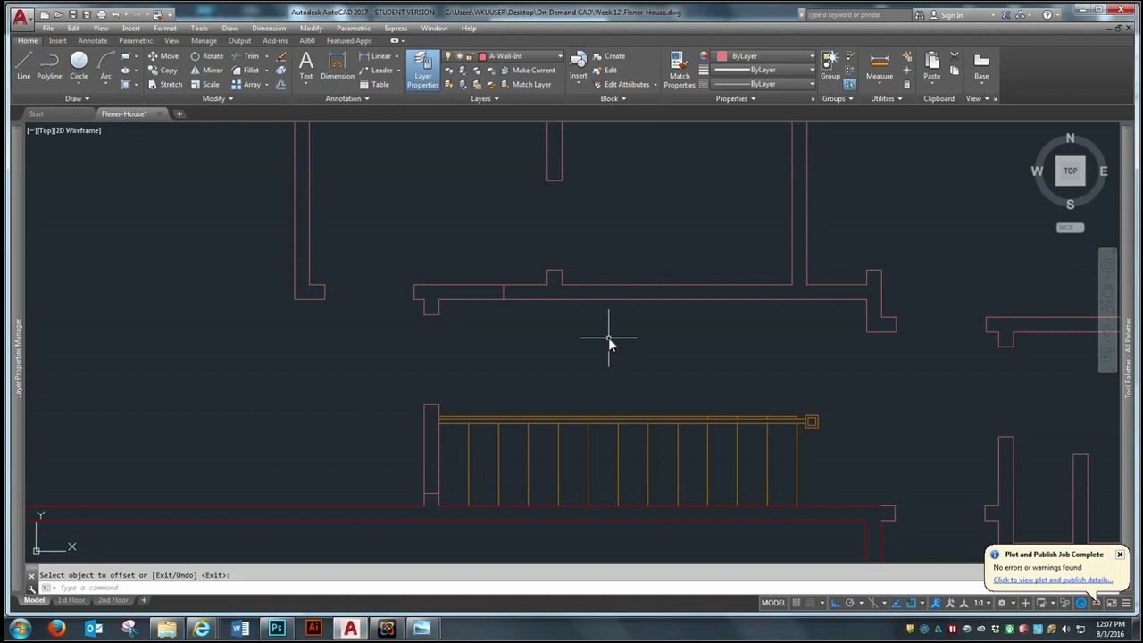
scroll(572, 362, down, 2)
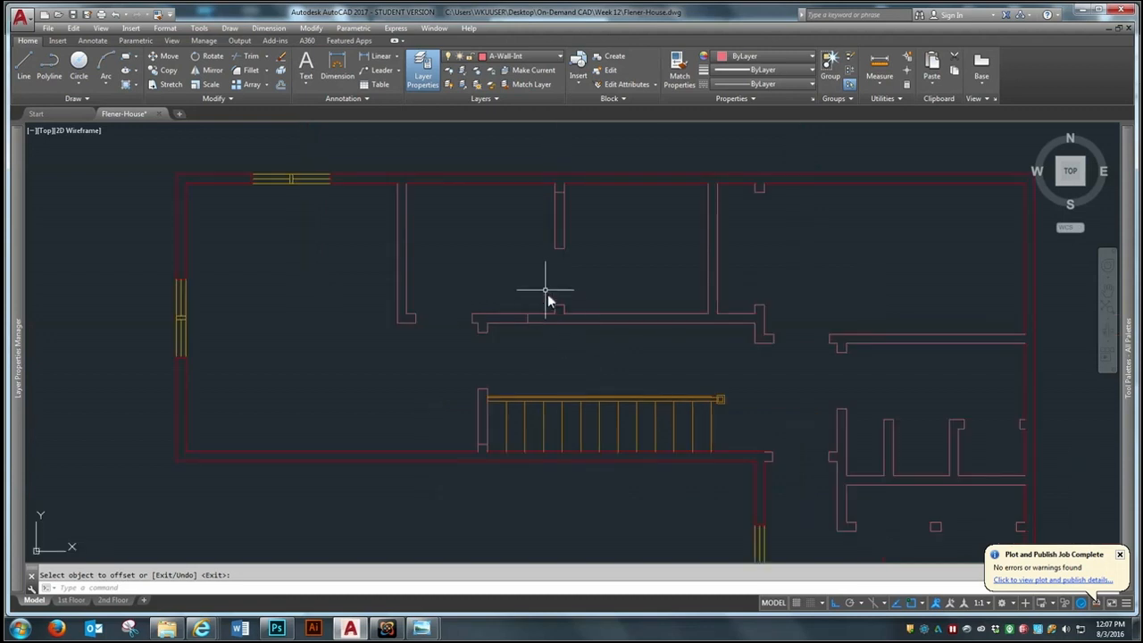
Draw a vertical centre line between the two end lines of the door pocket in the middle dividing wall's north segment
scroll(543, 294, up, 2)
key(Escape)
text(l)
key(Return)
click(554, 188)
click(555, 267)
key(Return)
Draw a vertical centre line through the partition beside the stairs, from its north end to the pocket's south line
scroll(558, 227, down, 3)
scroll(477, 393, up, 4)
key(Return)
click(473, 401)
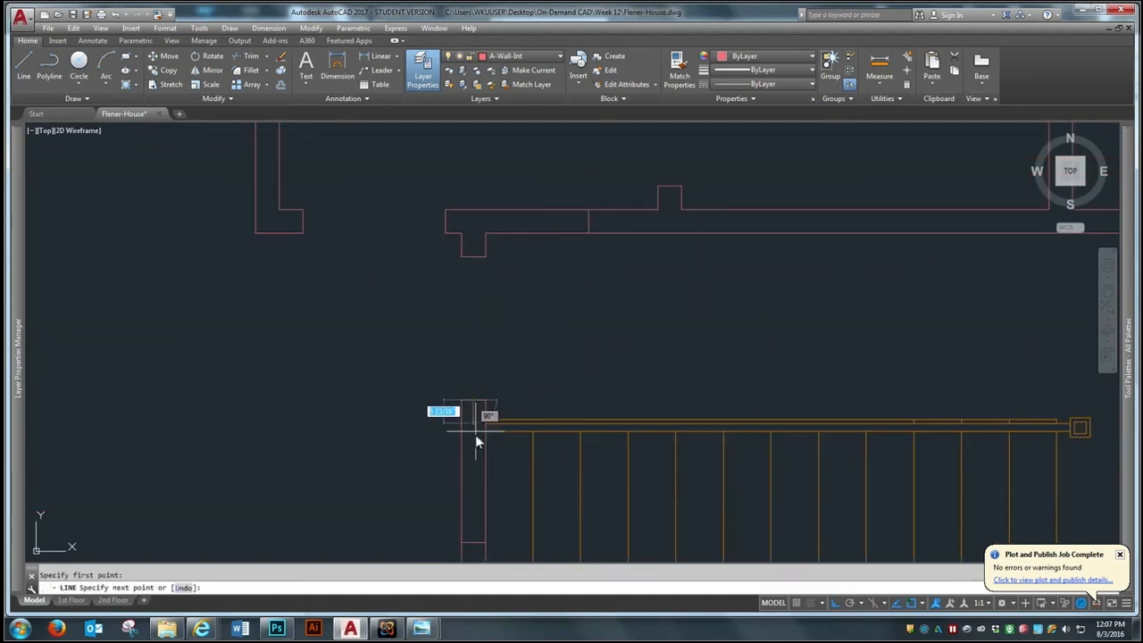
click(474, 539)
key(Return)
key(Return)
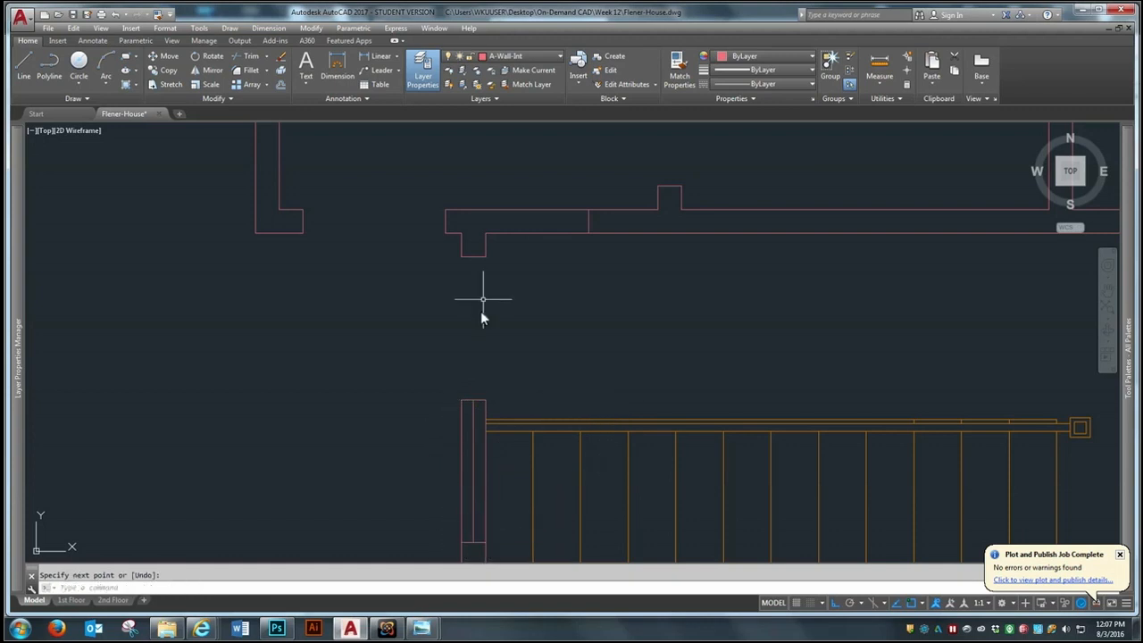
Draw a horizontal centre line through the hallway wall's pocket, from its west jamb to the offset pocket line
click(445, 221)
click(589, 220)
key(Return)
scroll(294, 294, down, 5)
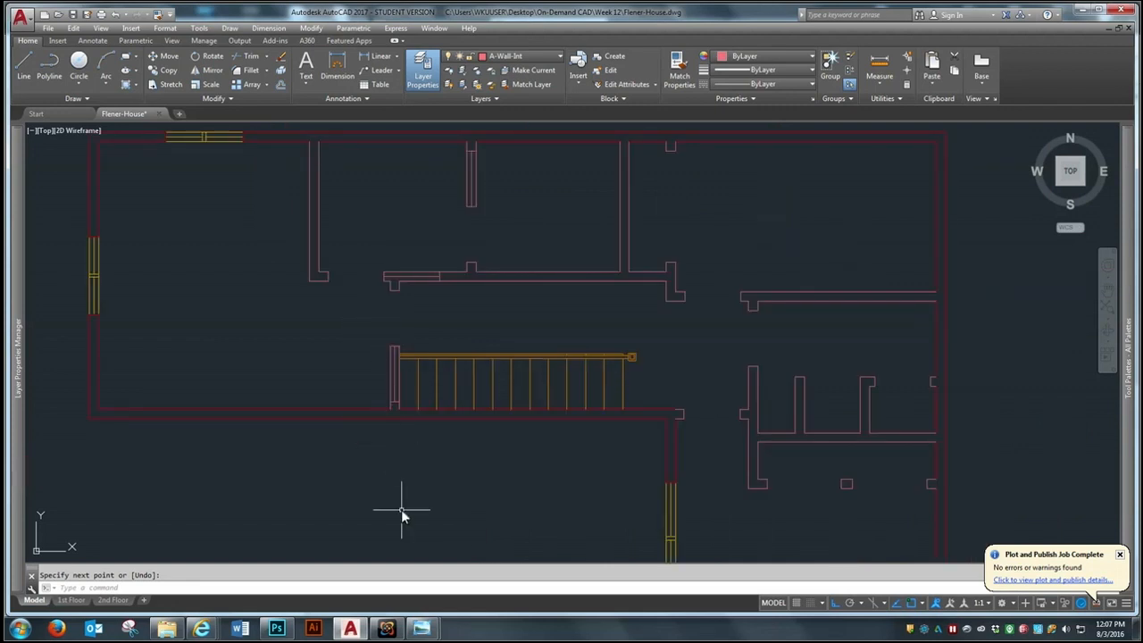
Offset the centre line in the middle dividing wall's pocket 1" to the west and to the east
scroll(520, 163, down, 2)
scroll(522, 153, up, 4)
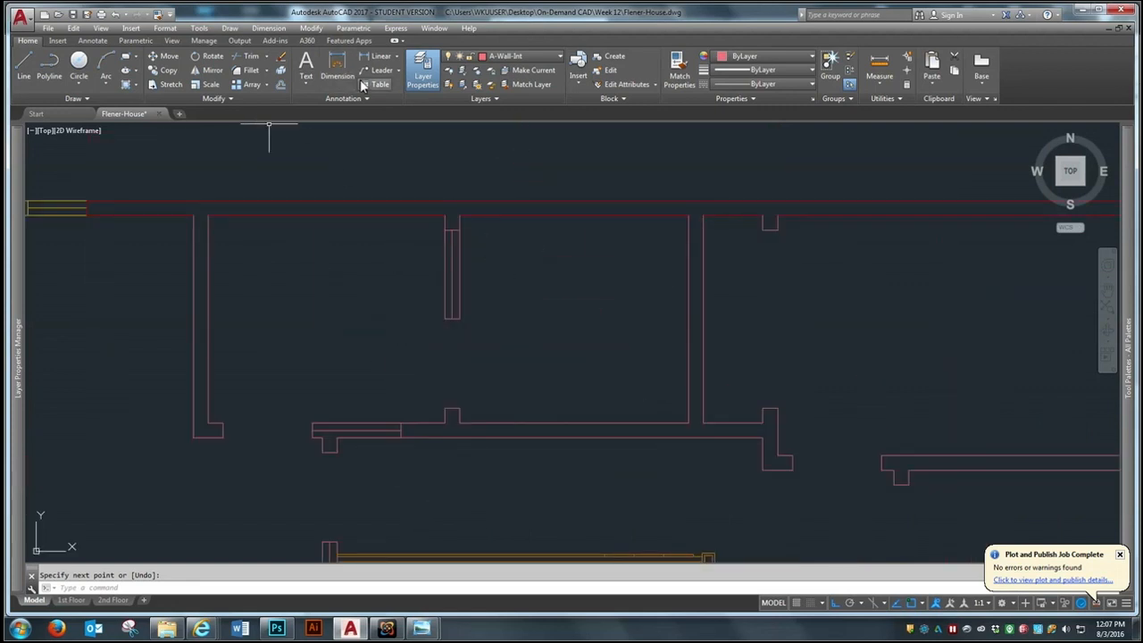
click(280, 84)
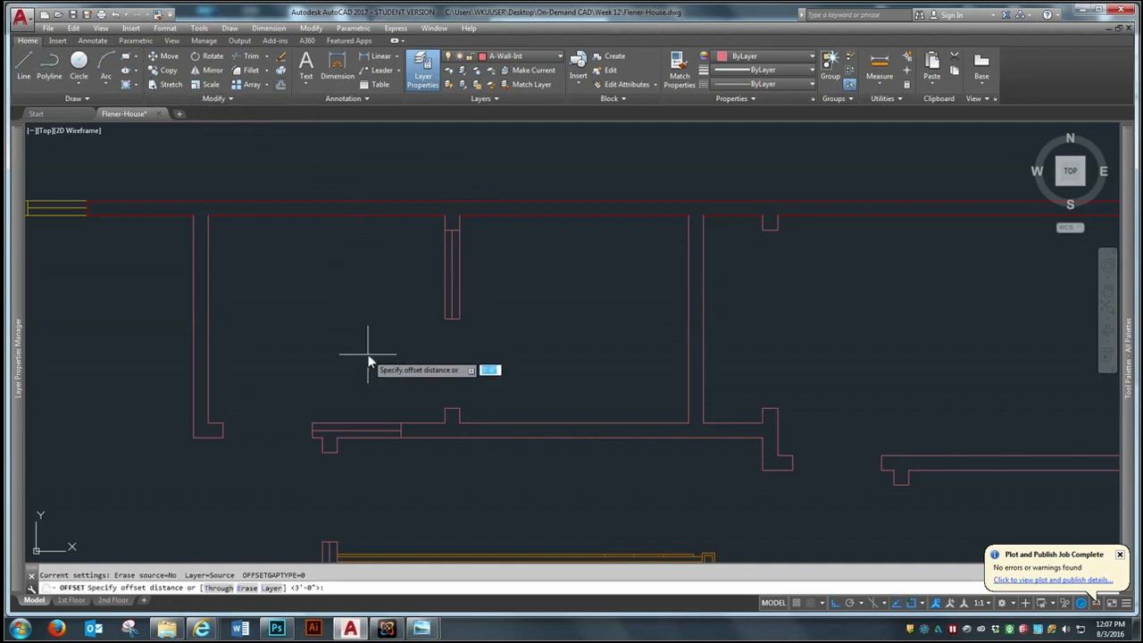
text(1)
key(Return)
scroll(443, 273, up, 2)
click(453, 270)
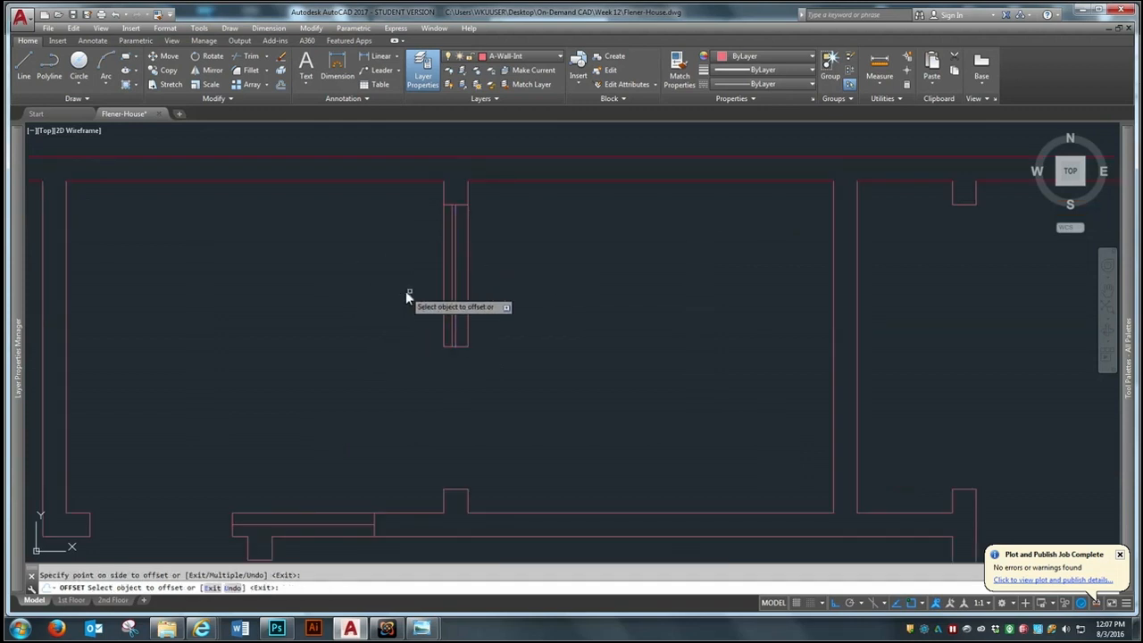
click(457, 289)
Offset the centre line in the hallway wall's pocket 1" to the north and to the south
scroll(519, 232, down, 3)
scroll(464, 284, up, 5)
click(455, 271)
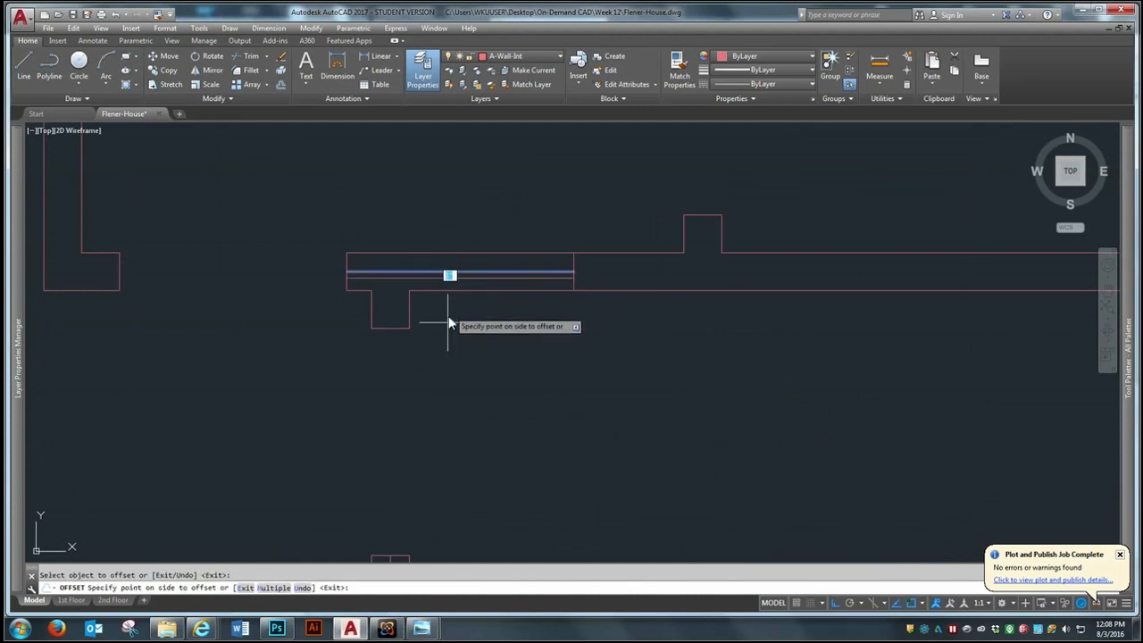
click(438, 273)
Offset the centre line in the partition beside the stairs 1" to the west and to the east
scroll(395, 306, up, 5)
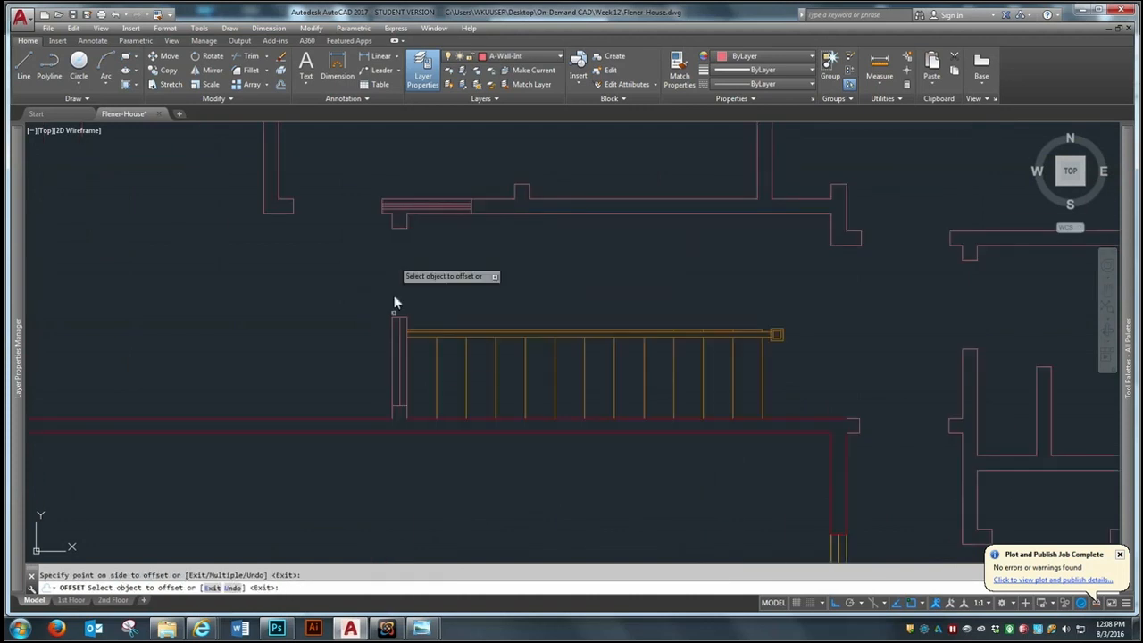
click(407, 349)
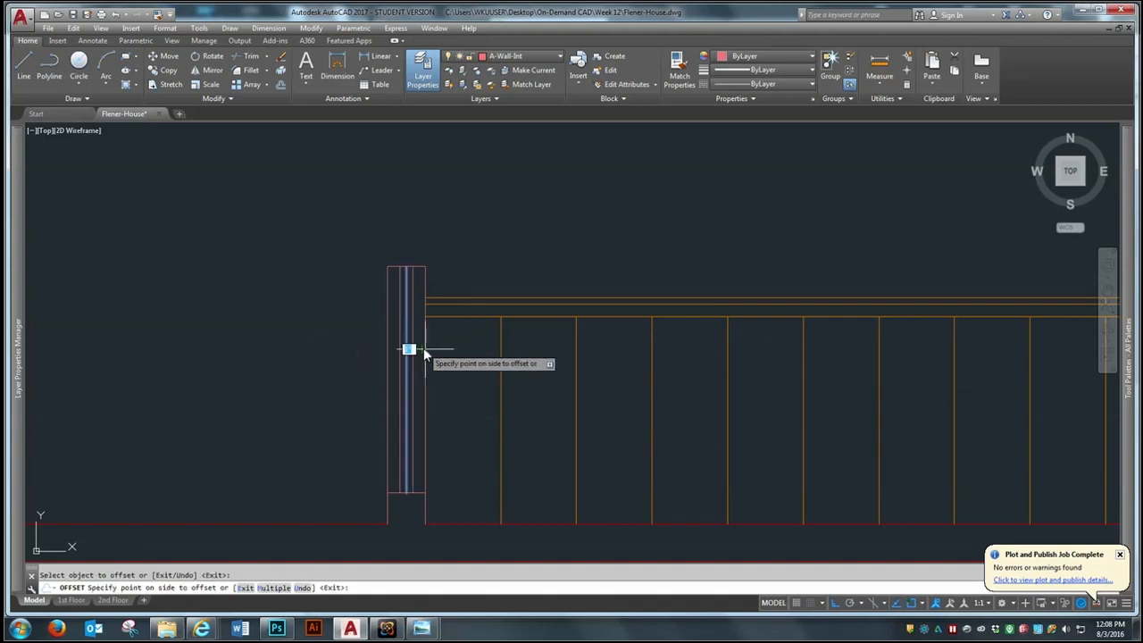
click(479, 250)
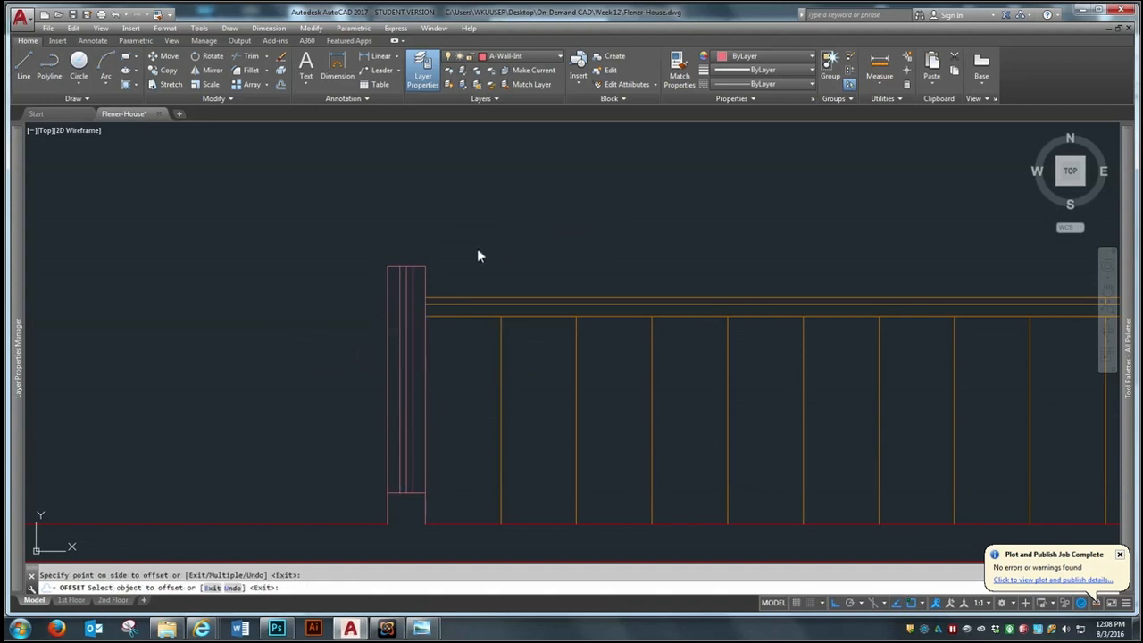
Erase the original centre lines from all three wall pockets, keeping the offset lines on both sides
key(Escape)
text(e)
key(Return)
click(406, 357)
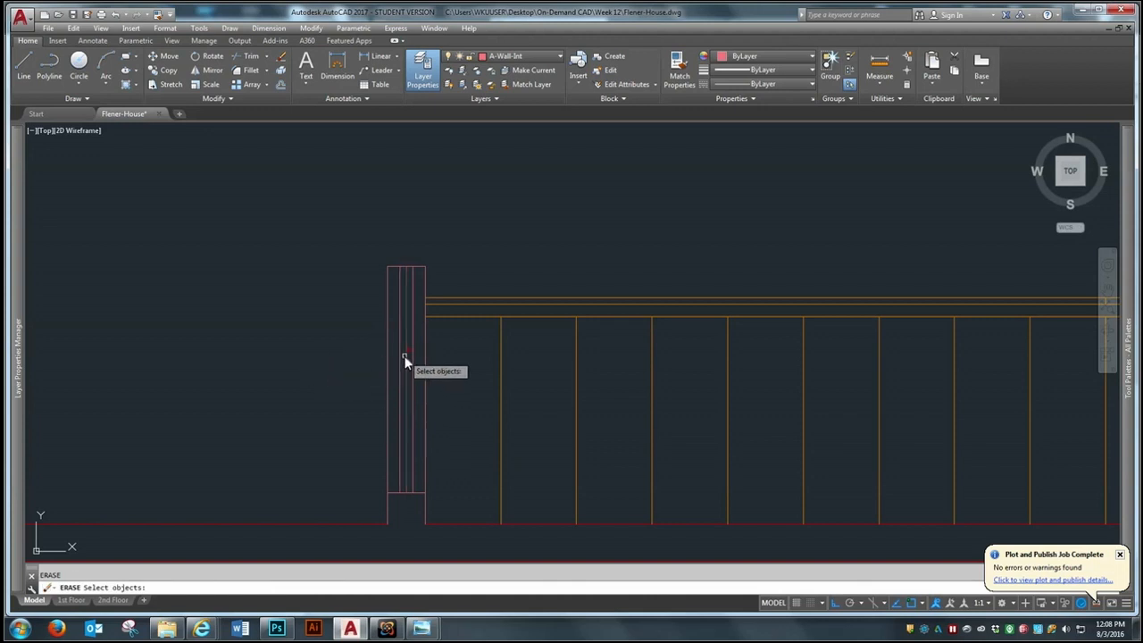
scroll(395, 383, down, 5)
scroll(389, 302, up, 5)
click(388, 344)
scroll(388, 344, down, 3)
scroll(409, 272, up, 2)
scroll(409, 275, up, 2)
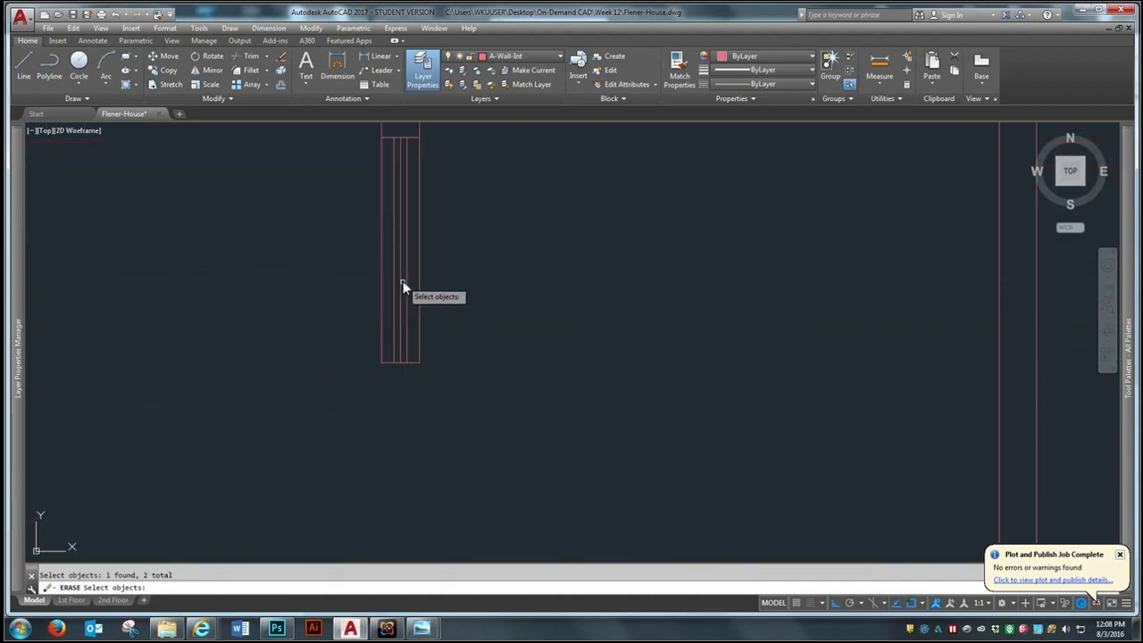
key(Return)
scroll(400, 284, down, 3)
scroll(399, 262, down, 2)
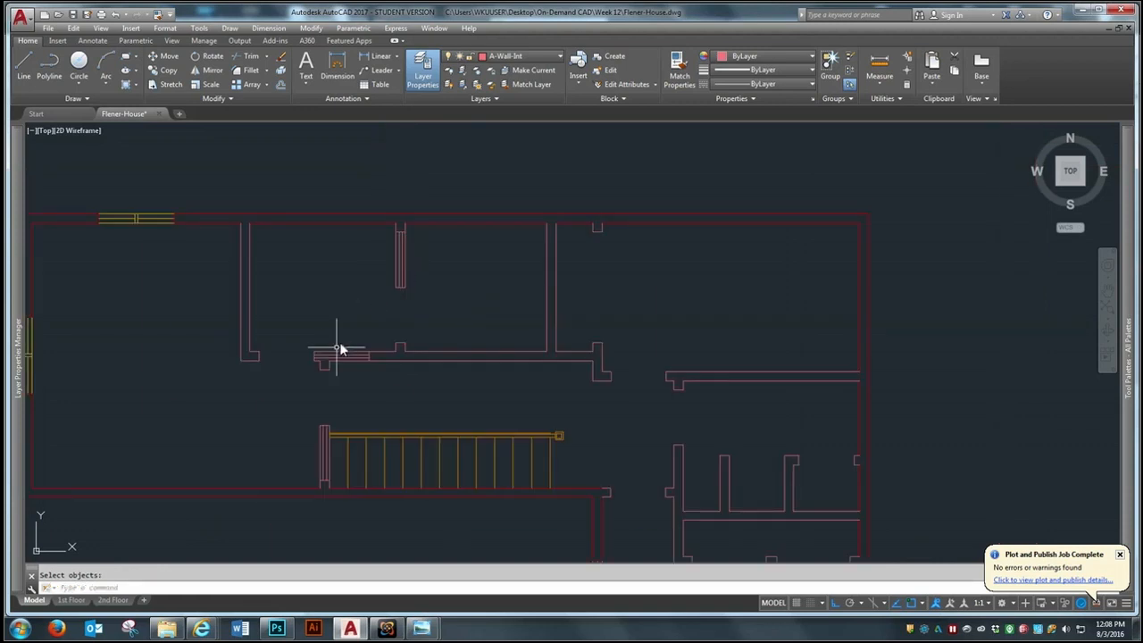
Trim the outer pieces of the pocket's south end line in the stair partition, keeping the piece between the inner lines
scroll(267, 465, up, 2)
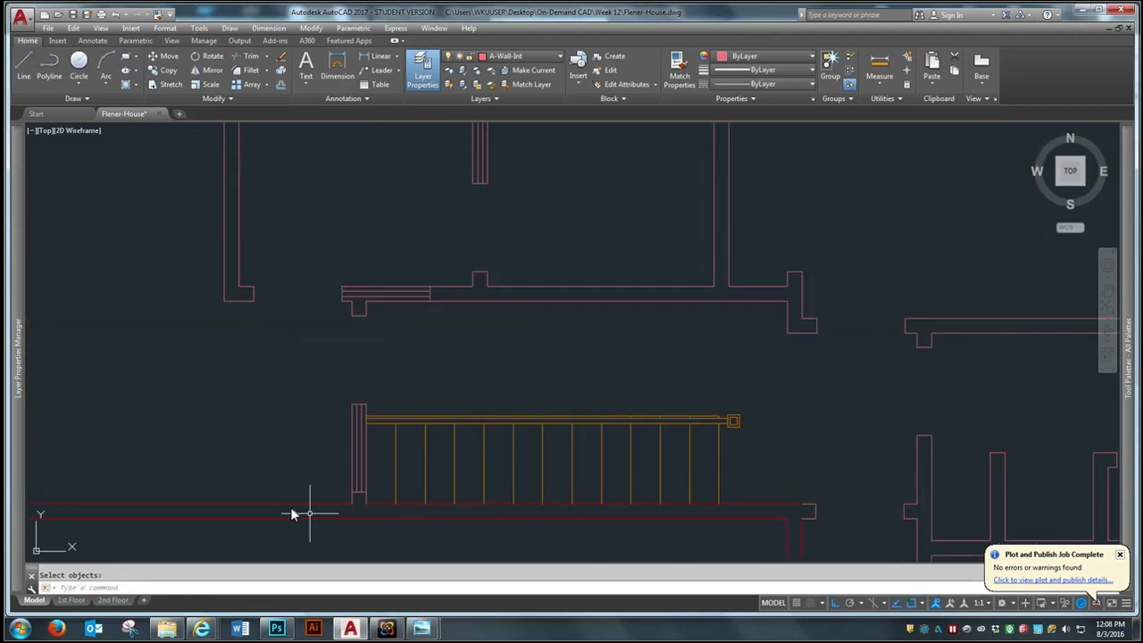
scroll(316, 513, up, 3)
scroll(160, 435, down, 2)
scroll(295, 504, up, 2)
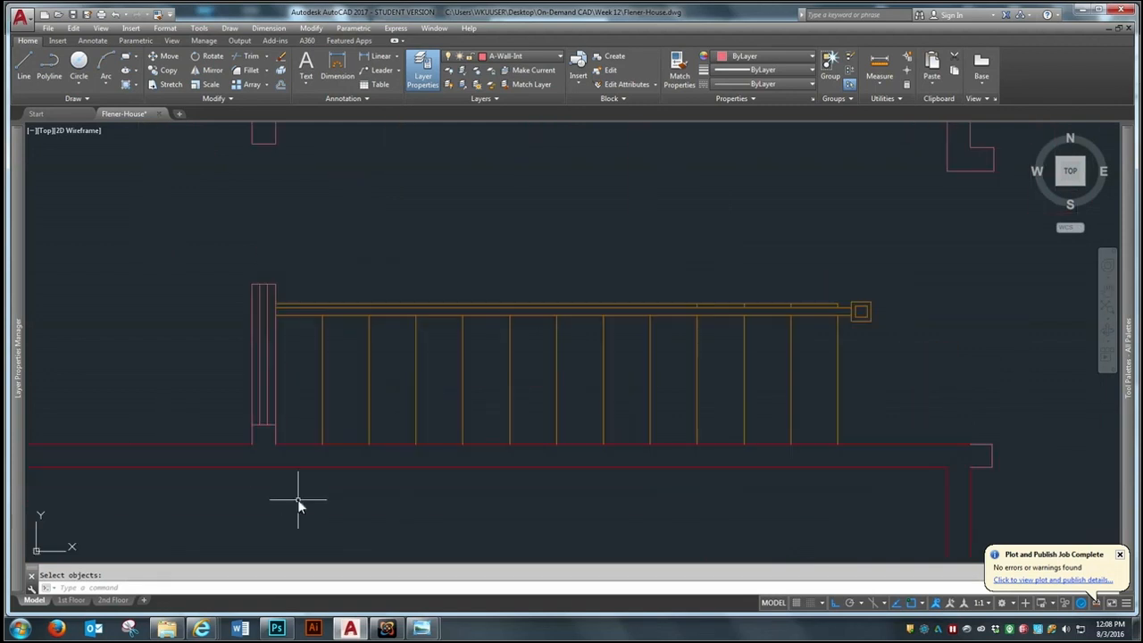
scroll(237, 447, down, 2)
scroll(248, 446, up, 2)
scroll(418, 476, up, 2)
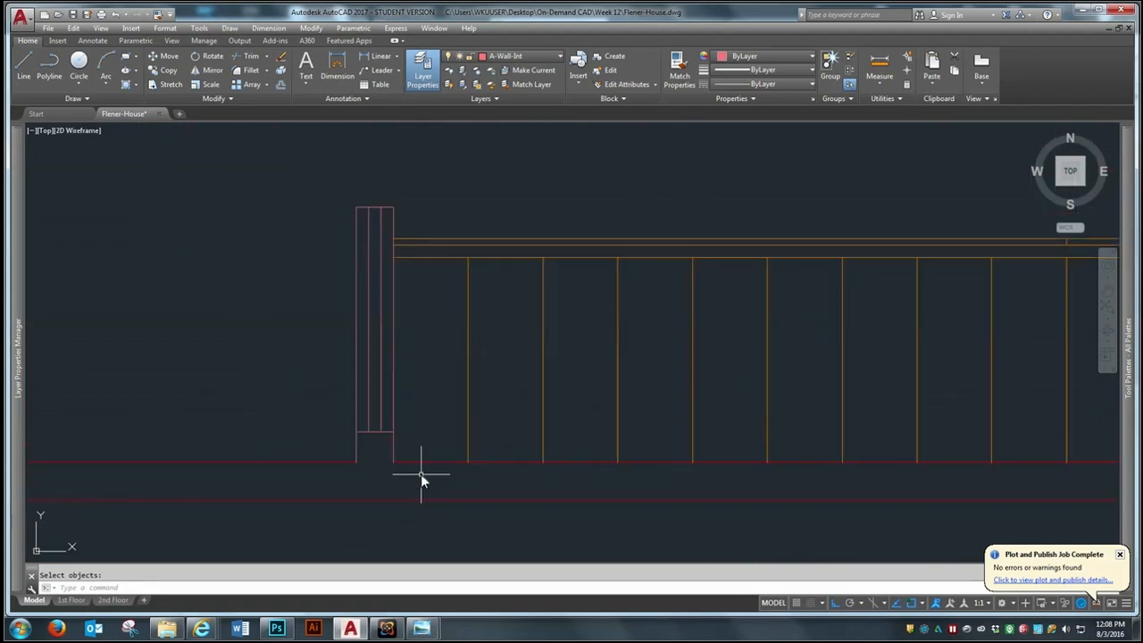
click(249, 56)
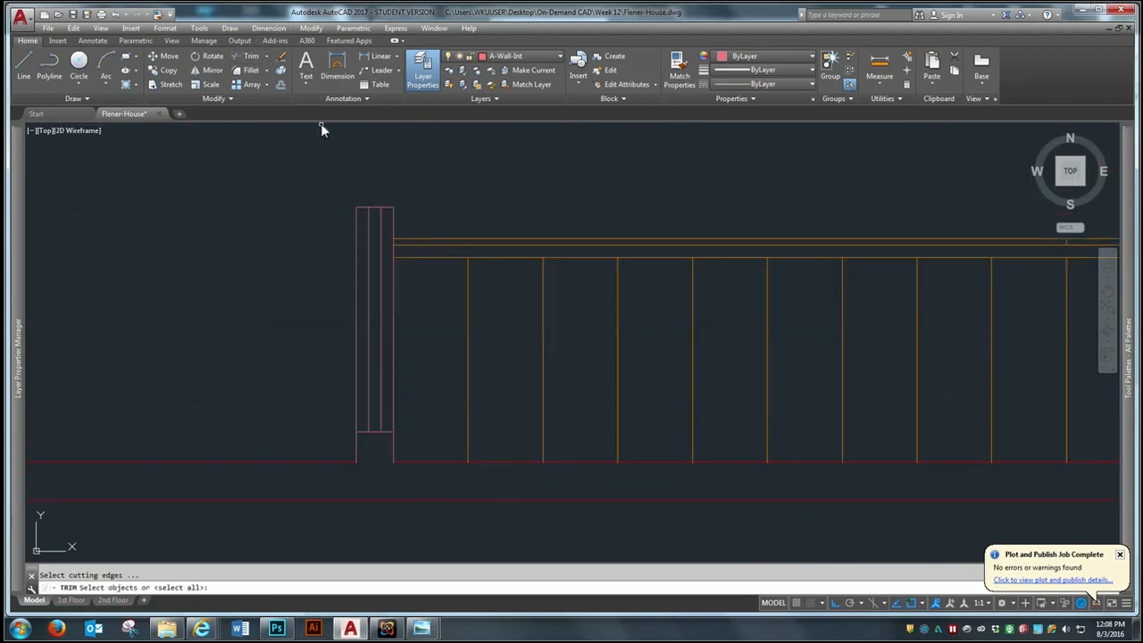
click(455, 156)
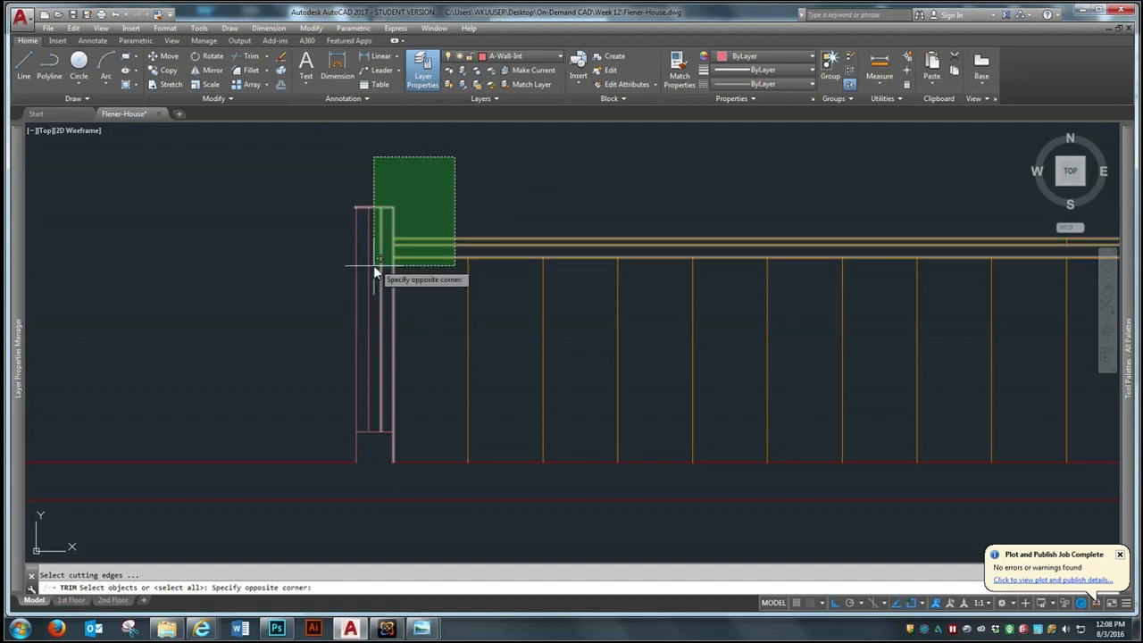
click(286, 528)
key(Return)
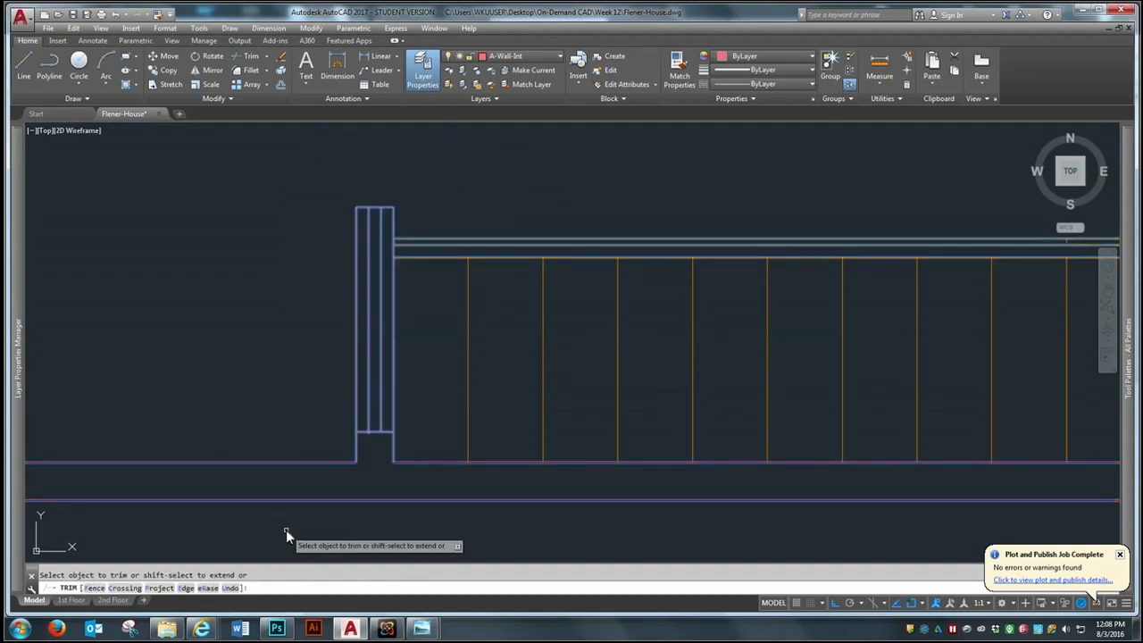
scroll(380, 458, up, 4)
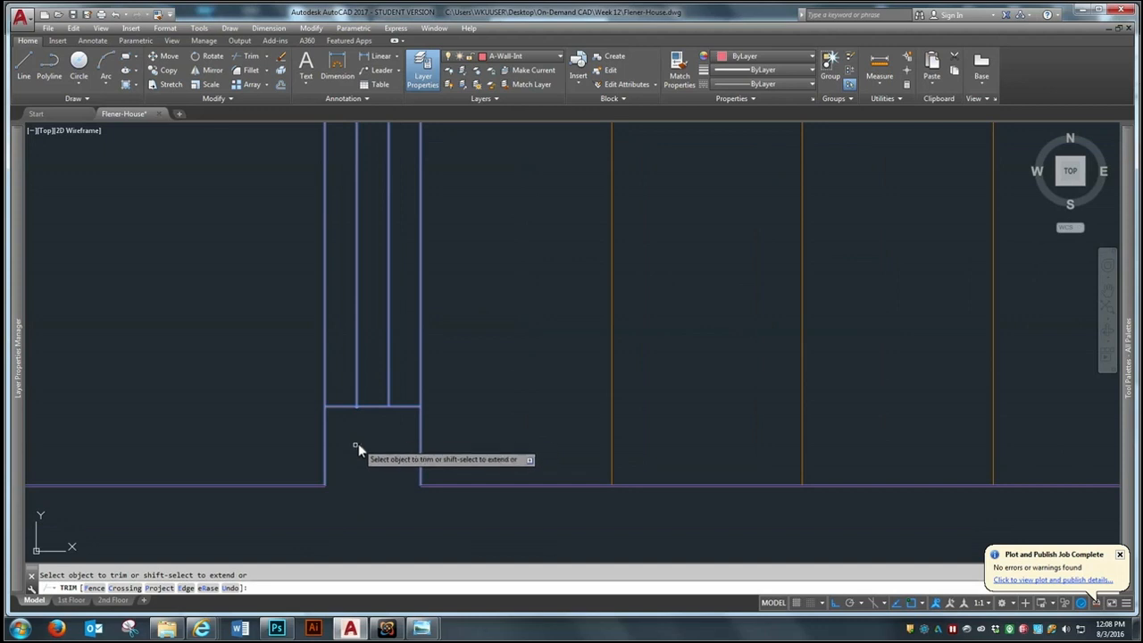
click(336, 405)
click(402, 406)
scroll(366, 473, down, 3)
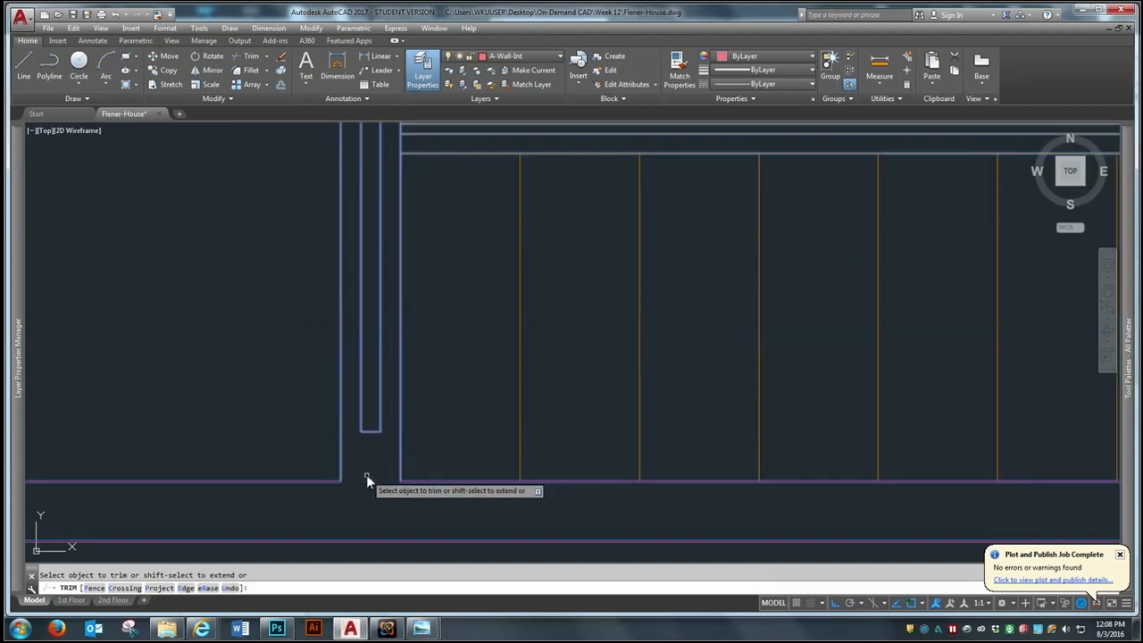
Trim the north end line between the two inner lines to open the stair partition's pocket
scroll(361, 357, up, 5)
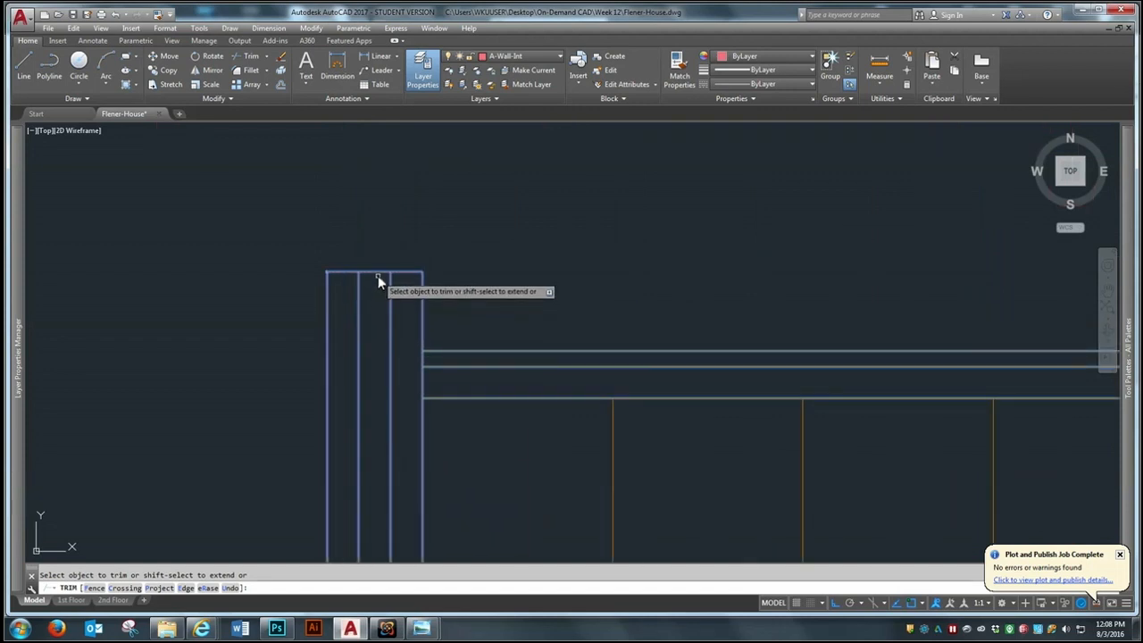
scroll(378, 271, down, 3)
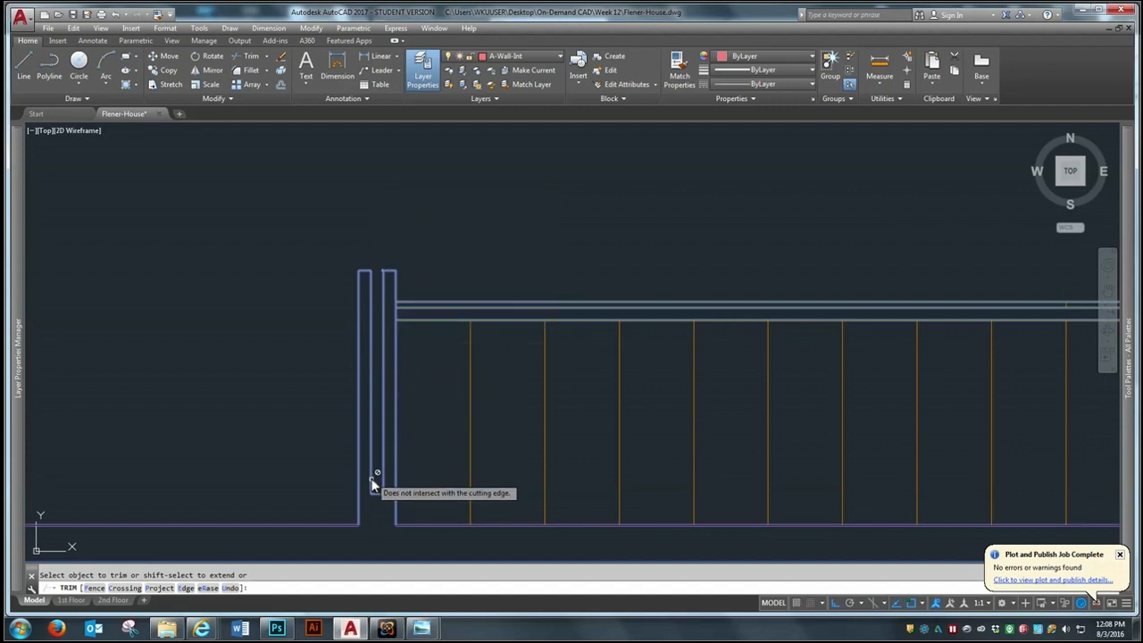
scroll(373, 402, down, 3)
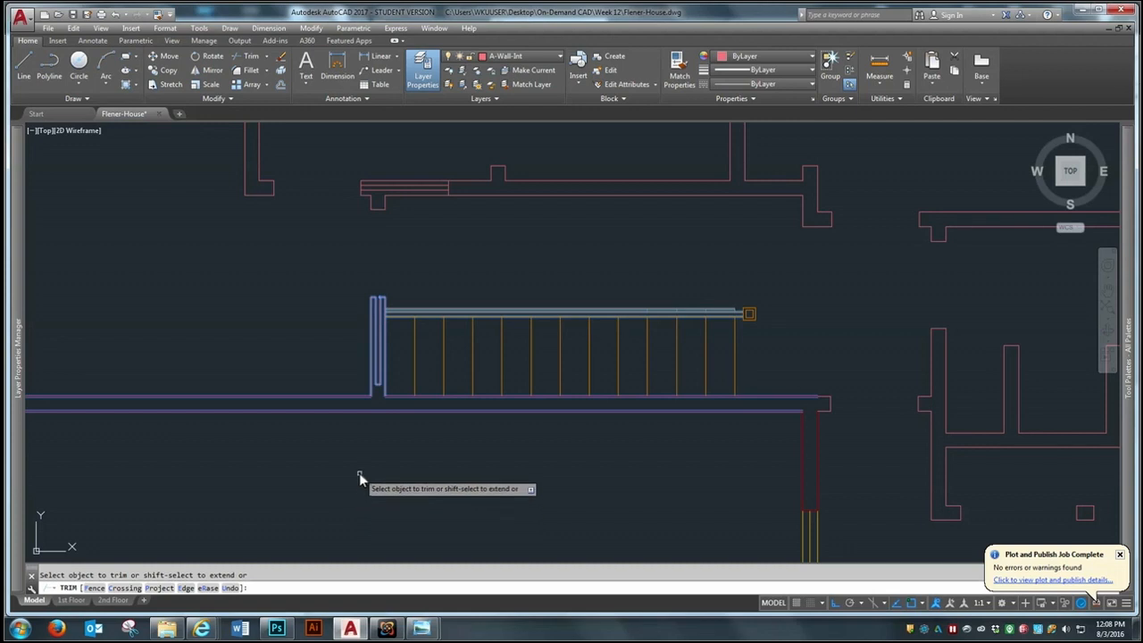
key(Escape)
Trim the outer pieces of the hallway pocket's east end line and open its west jamb between the inner lines
scroll(379, 397, down, 3)
scroll(375, 294, up, 5)
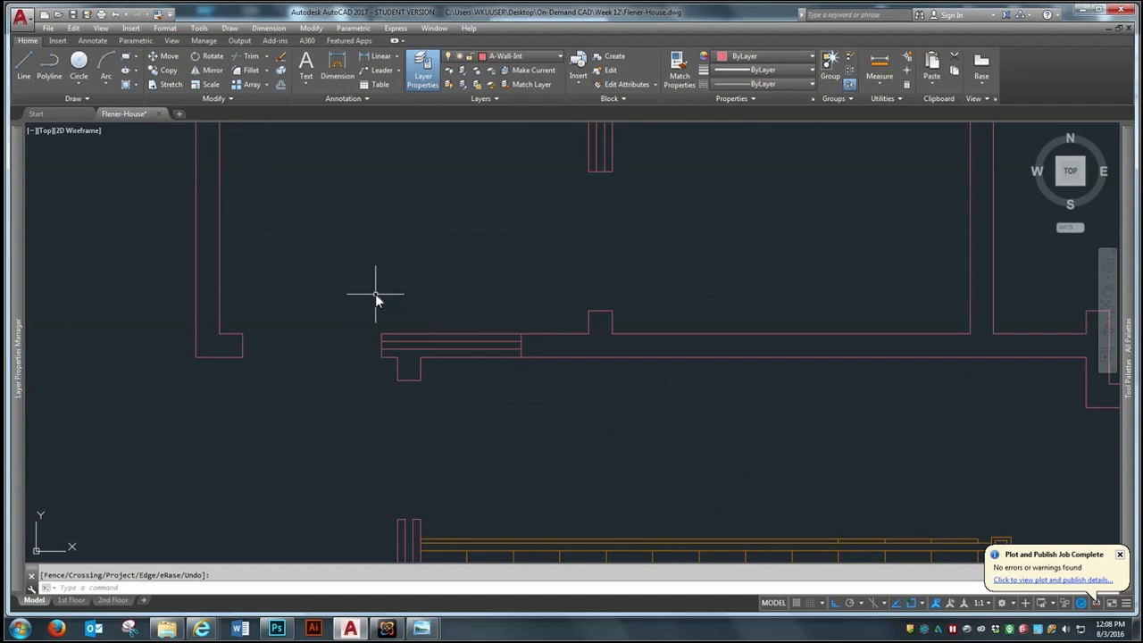
key(space)
click(575, 267)
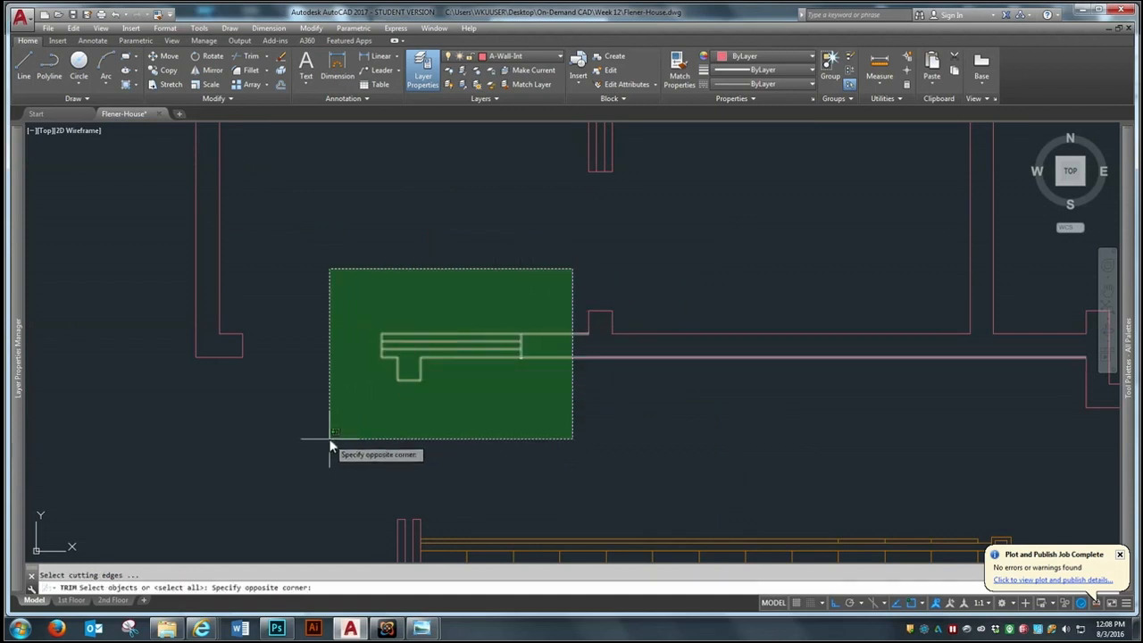
click(330, 438)
key(space)
scroll(473, 393, up, 2)
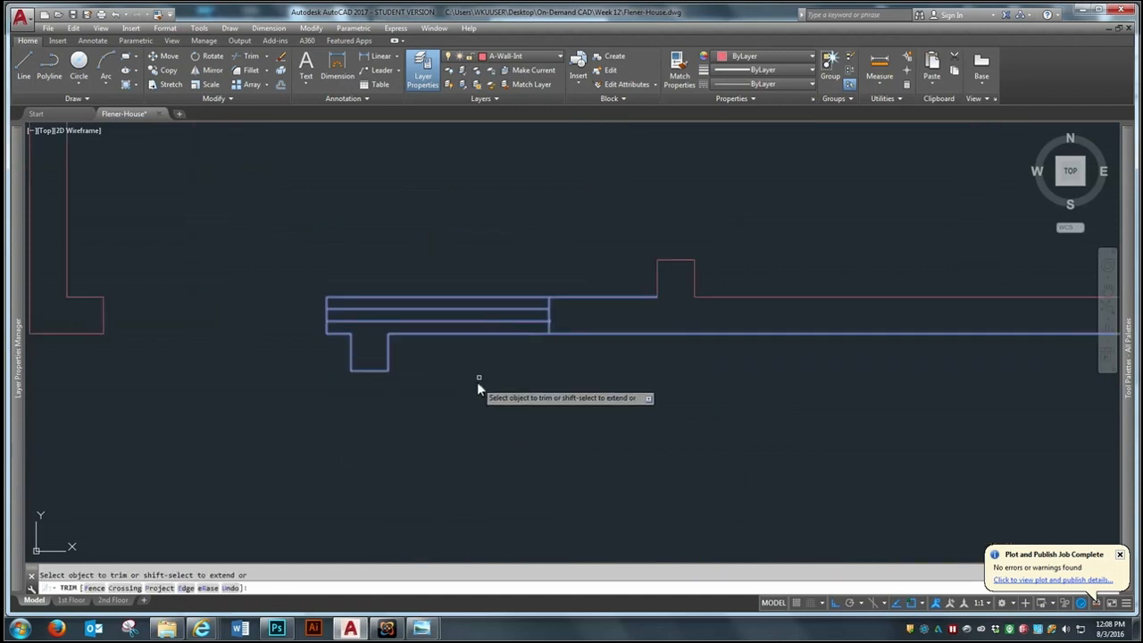
scroll(540, 331, up, 2)
click(544, 330)
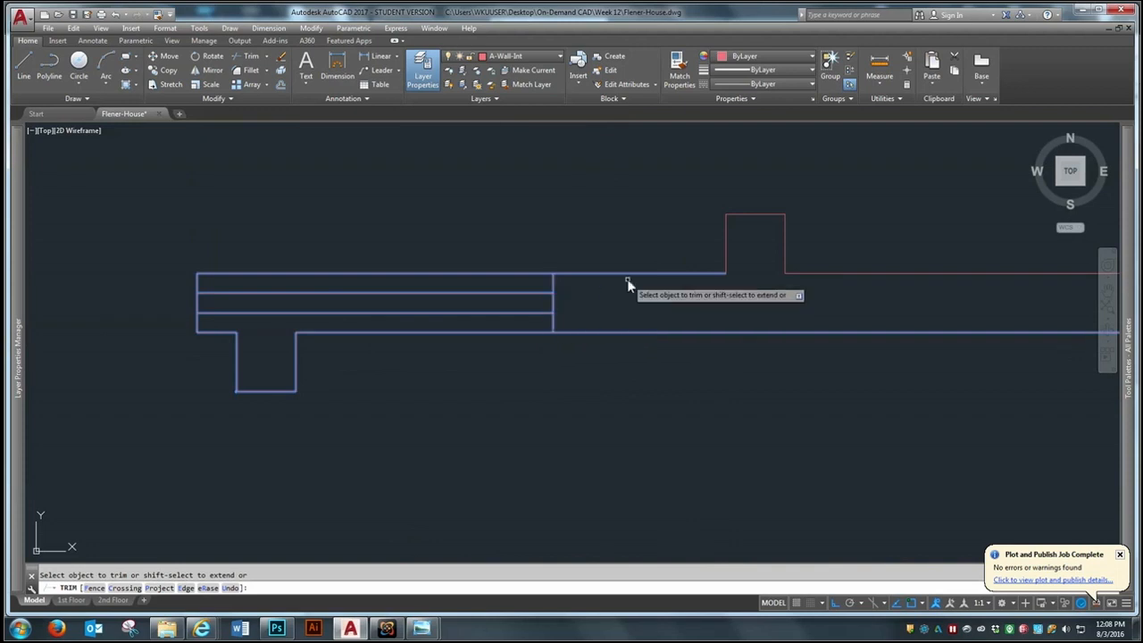
click(552, 324)
click(553, 287)
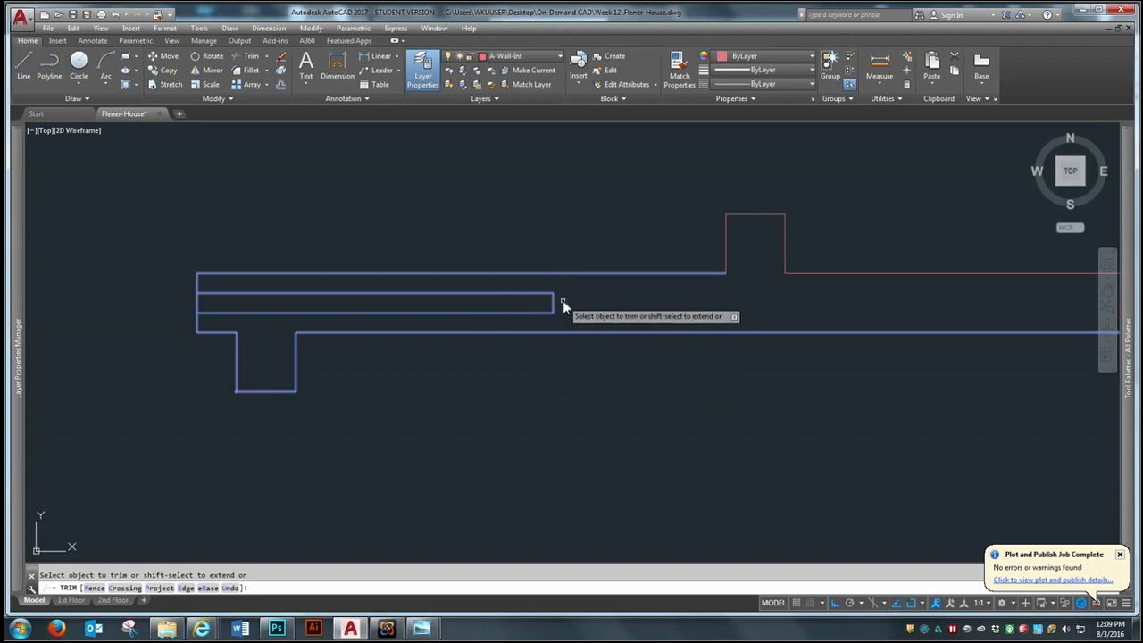
click(194, 302)
key(Return)
Trim the middle dividing wall's pocket, opening its south end between the inner lines and removing the north line's outer pieces
scroll(291, 450, down, 8)
key(Return)
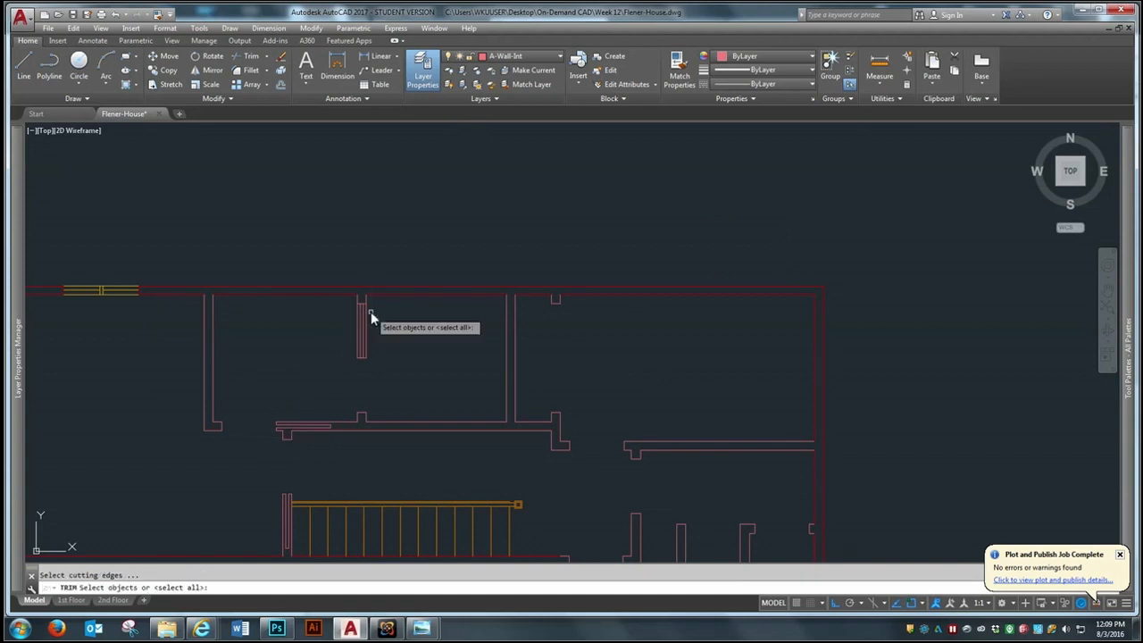
scroll(370, 311, up, 4)
click(393, 286)
click(250, 469)
key(Return)
scroll(349, 434, up, 2)
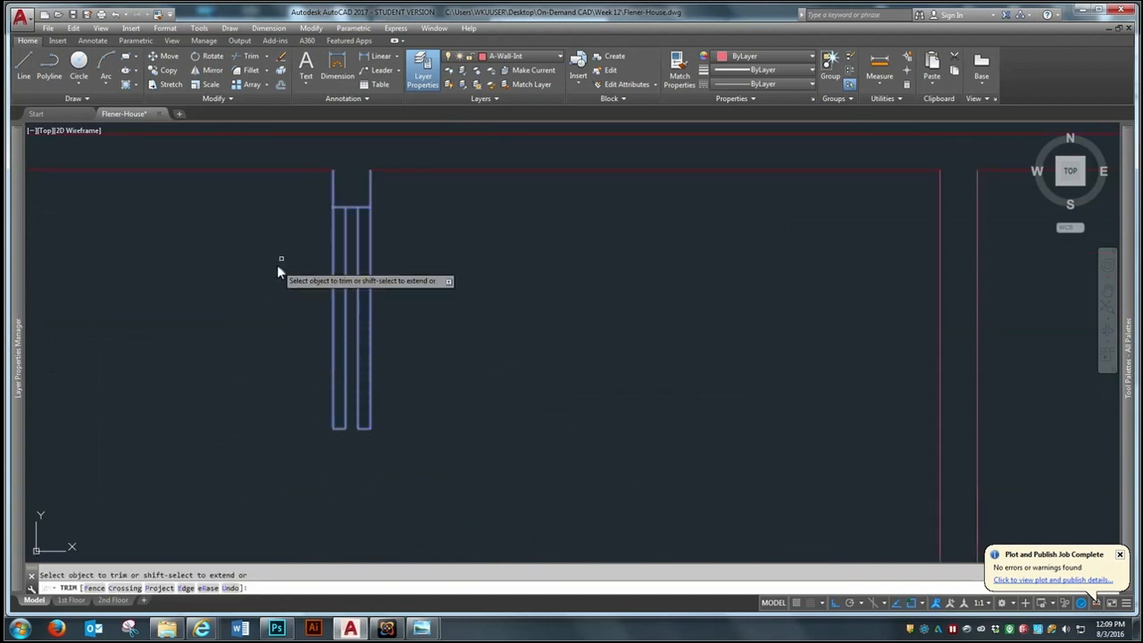
click(338, 207)
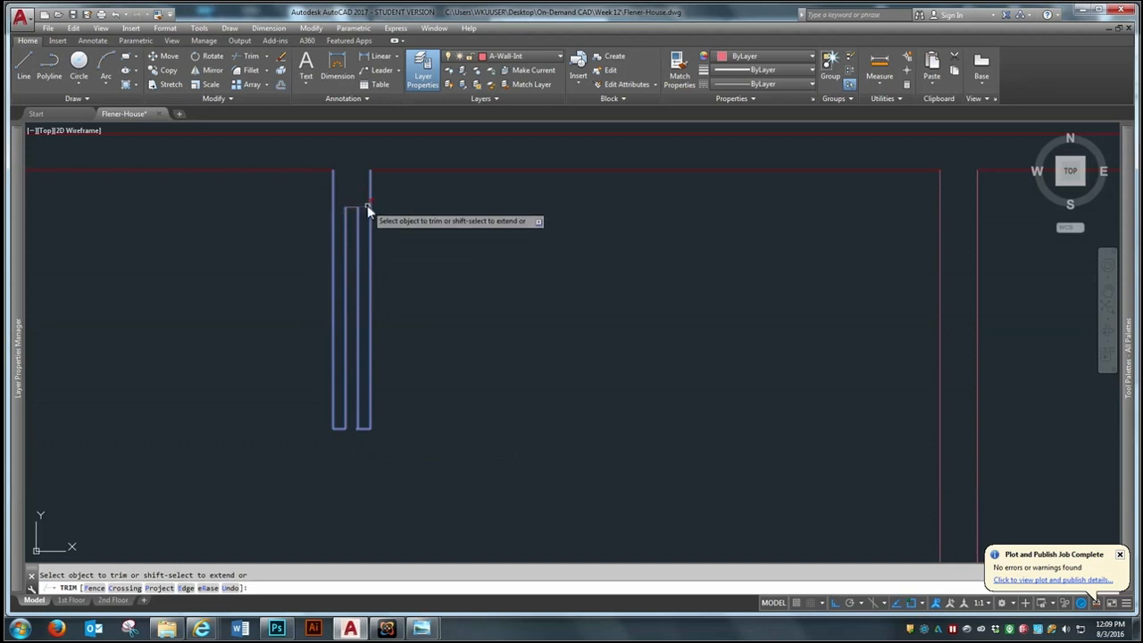
click(367, 204)
key(Return)
Examine the trimmed door pockets around the stairs and the overall second-floor plan
scroll(375, 214, down, 3)
scroll(487, 357, down, 2)
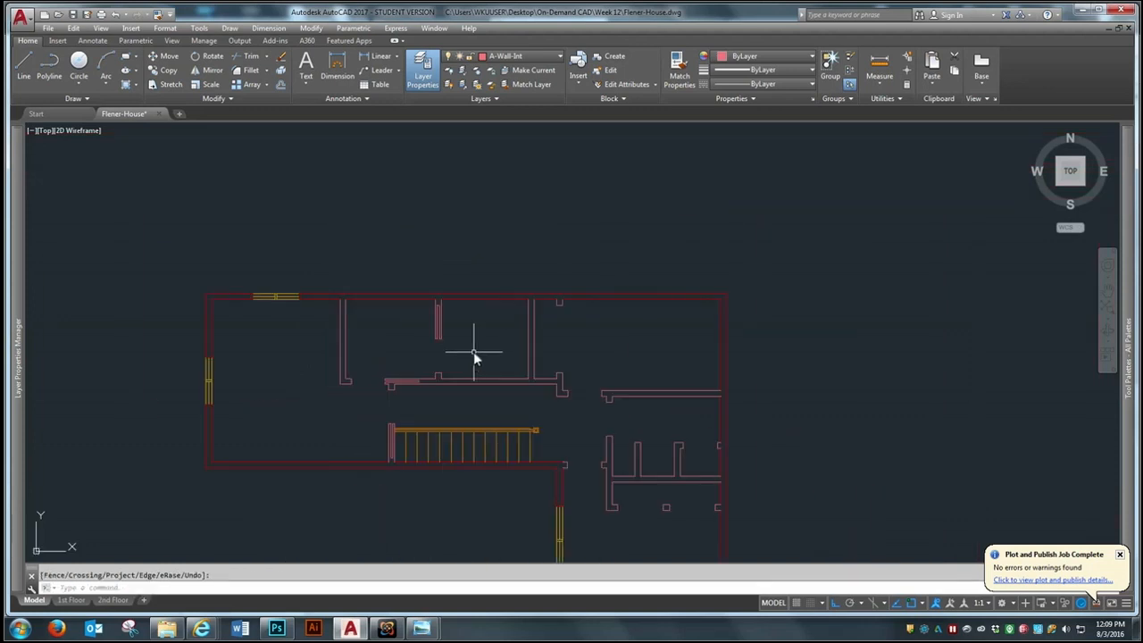
scroll(453, 457, up, 2)
scroll(442, 449, up, 3)
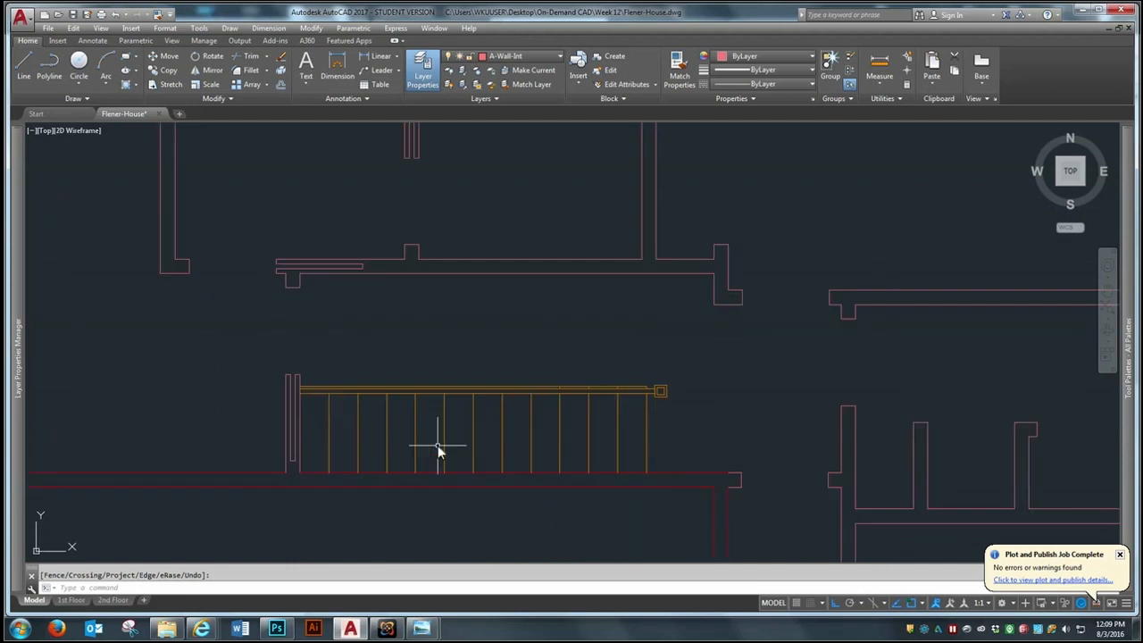
scroll(362, 346, down, 2)
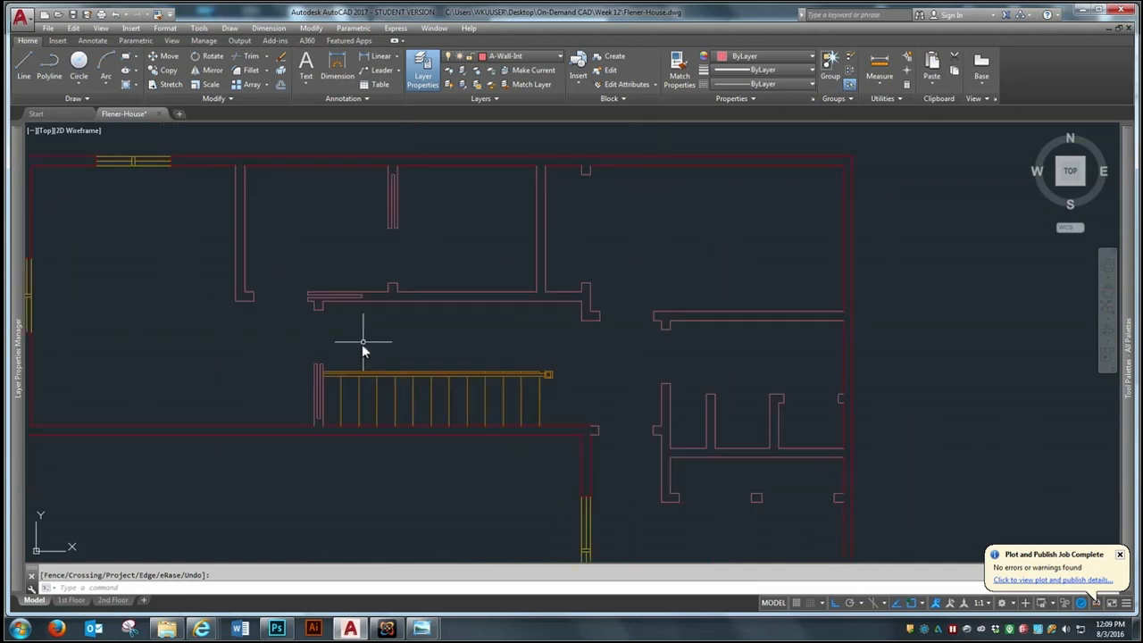
scroll(362, 344, down, 2)
scroll(387, 286, down, 2)
scroll(410, 415, up, 2)
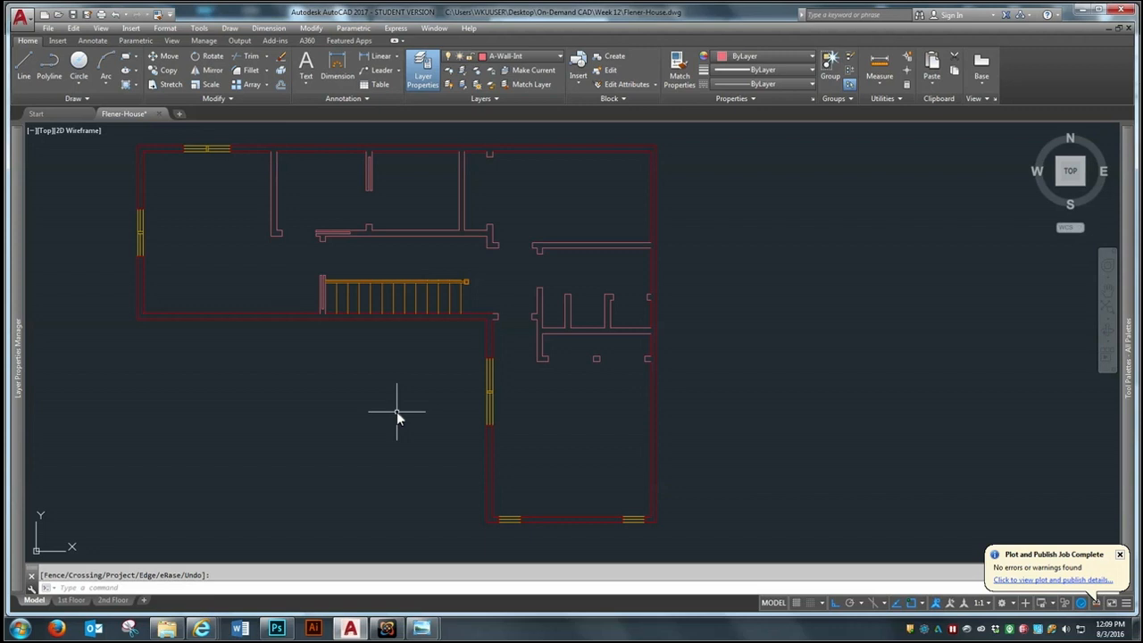
Rotate the whole first-floor plan 90° counterclockwise about a point inside the plan
scroll(453, 282, down, 3)
scroll(451, 282, down, 3)
scroll(441, 331, up, 3)
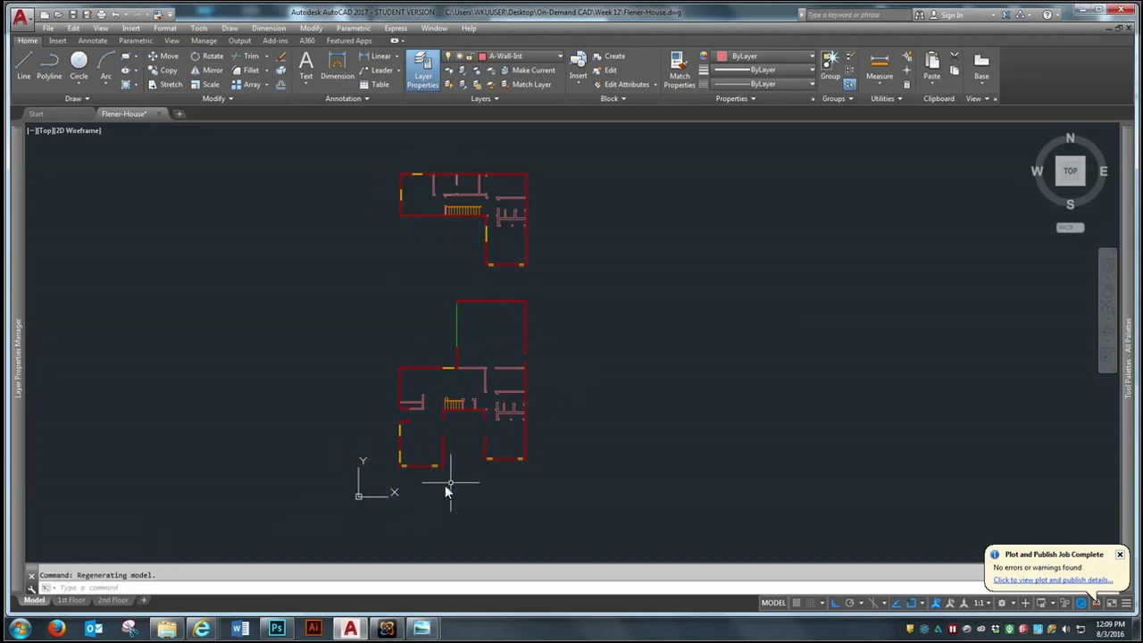
text(ree)
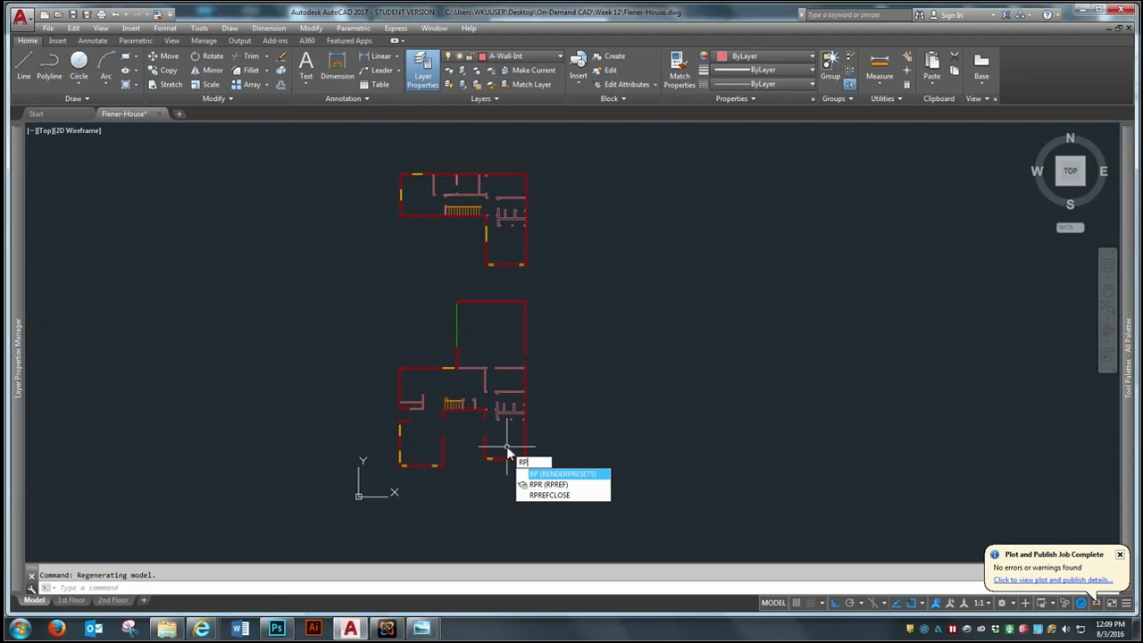
key(Escape)
text(ro)
key(Return)
click(561, 290)
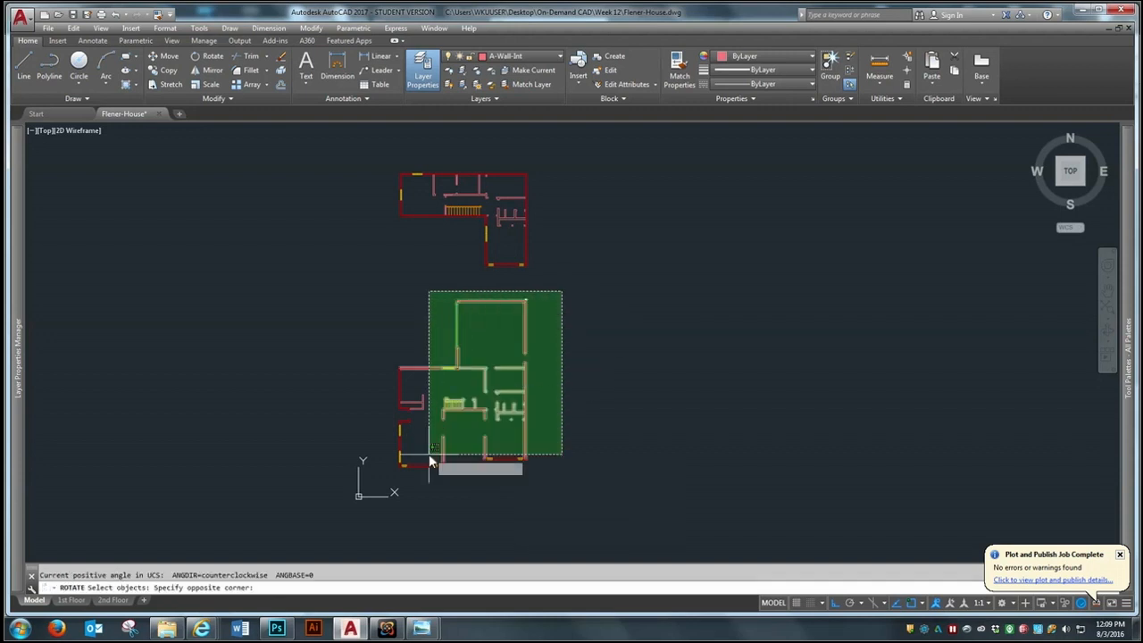
click(390, 485)
key(Return)
click(477, 435)
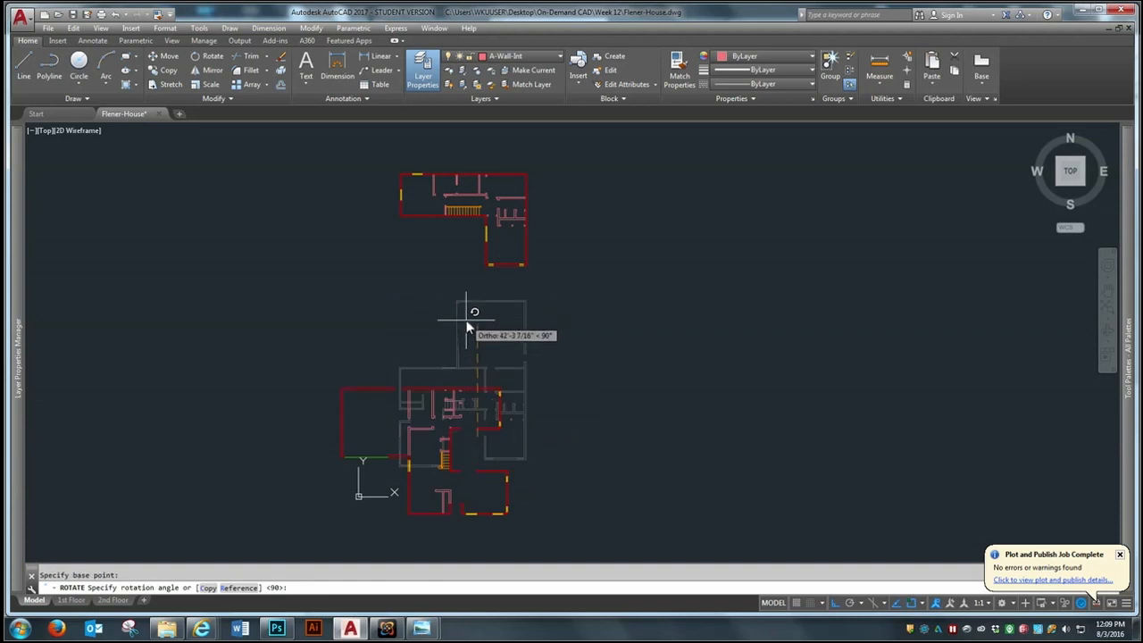
click(467, 281)
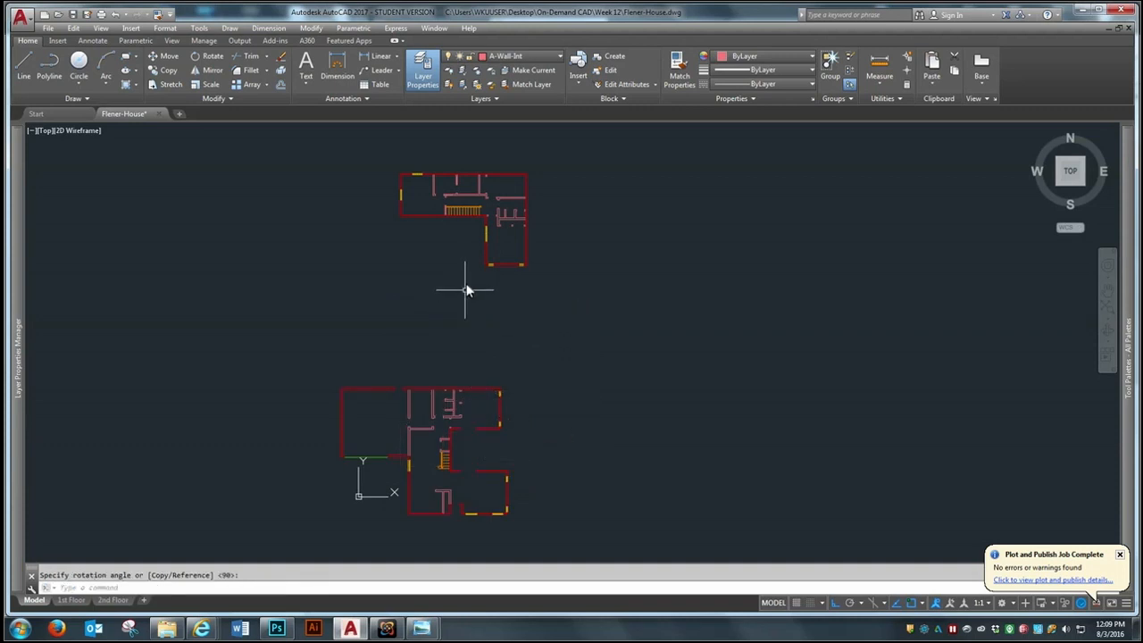
Move the rotated first-floor plan straight up, closer to the second-floor plan
click(277, 522)
click(554, 342)
key(Return)
click(547, 404)
click(565, 362)
Move the first-floor plan about 15'-8" horizontally to the right so it sits below the second-floor plan
key(Return)
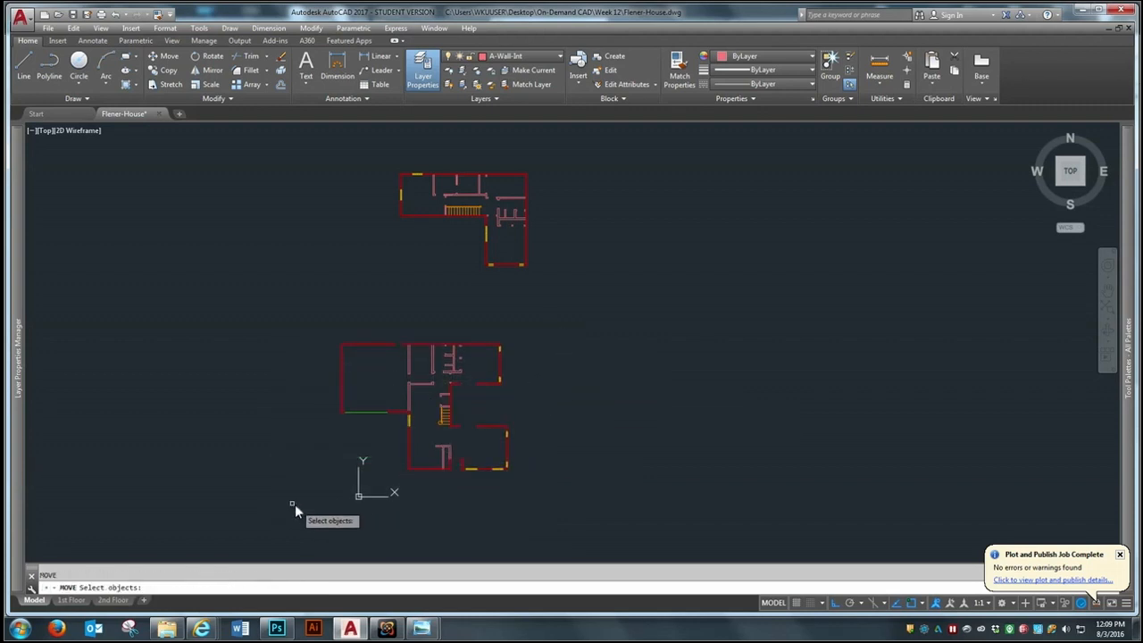
click(279, 497)
click(527, 325)
key(Return)
click(560, 393)
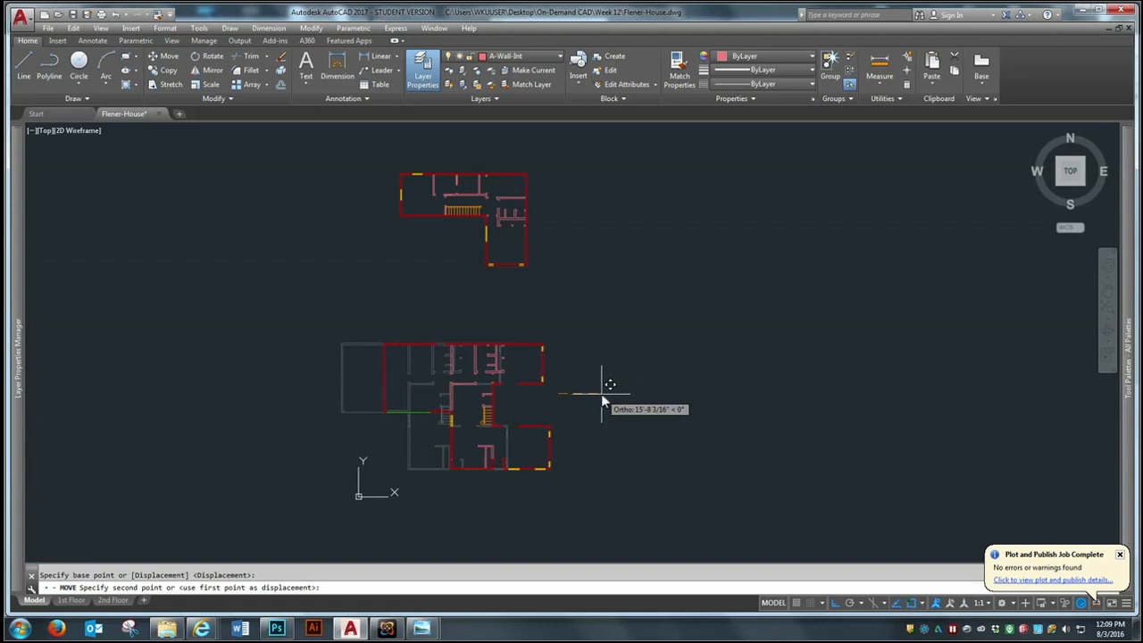
click(601, 394)
scroll(506, 462, up, 4)
scroll(484, 473, down, 4)
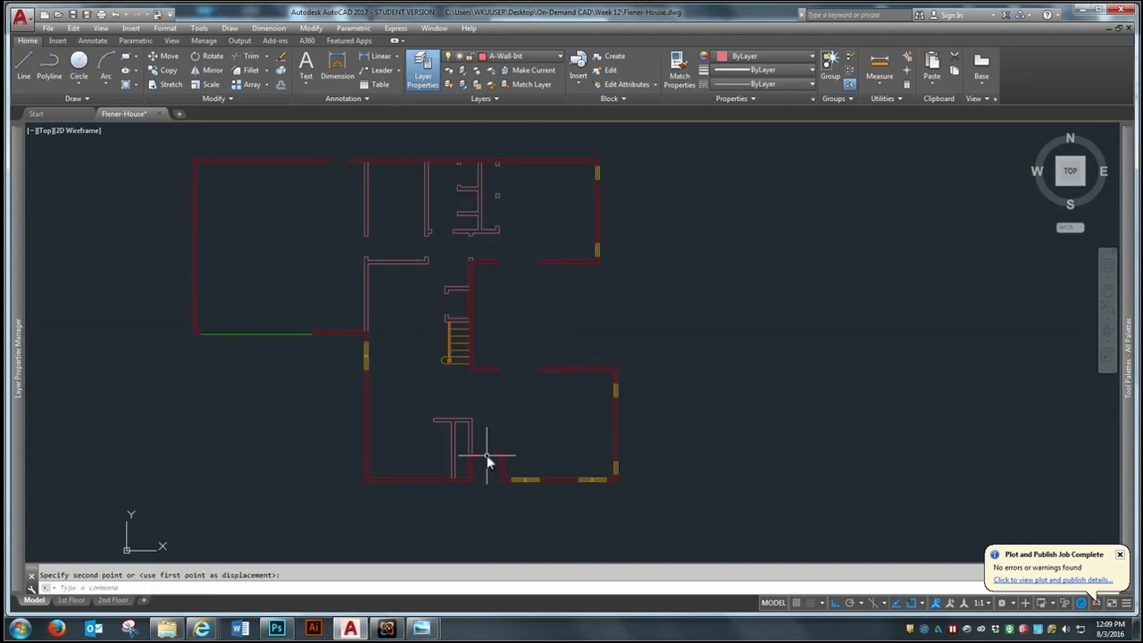
scroll(485, 460, up, 3)
scroll(485, 465, down, 3)
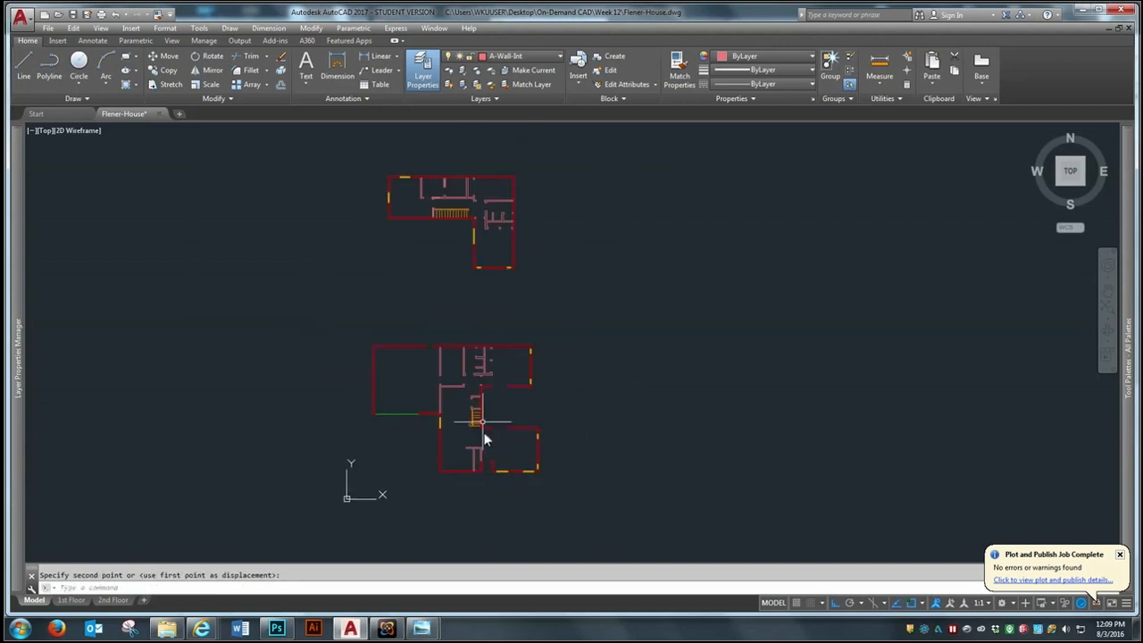
Move the second-floor plan about 10' straight down toward the first-floor plan
scroll(455, 166, up, 2)
click(607, 162)
click(309, 341)
key(space)
click(410, 318)
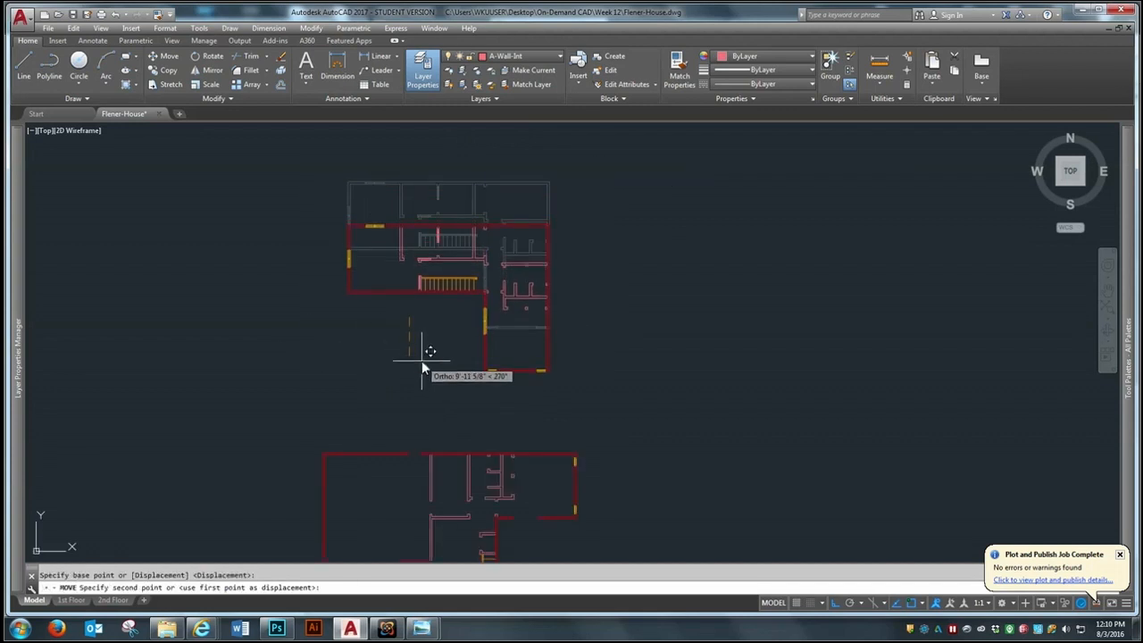
click(421, 360)
scroll(482, 220, down, 2)
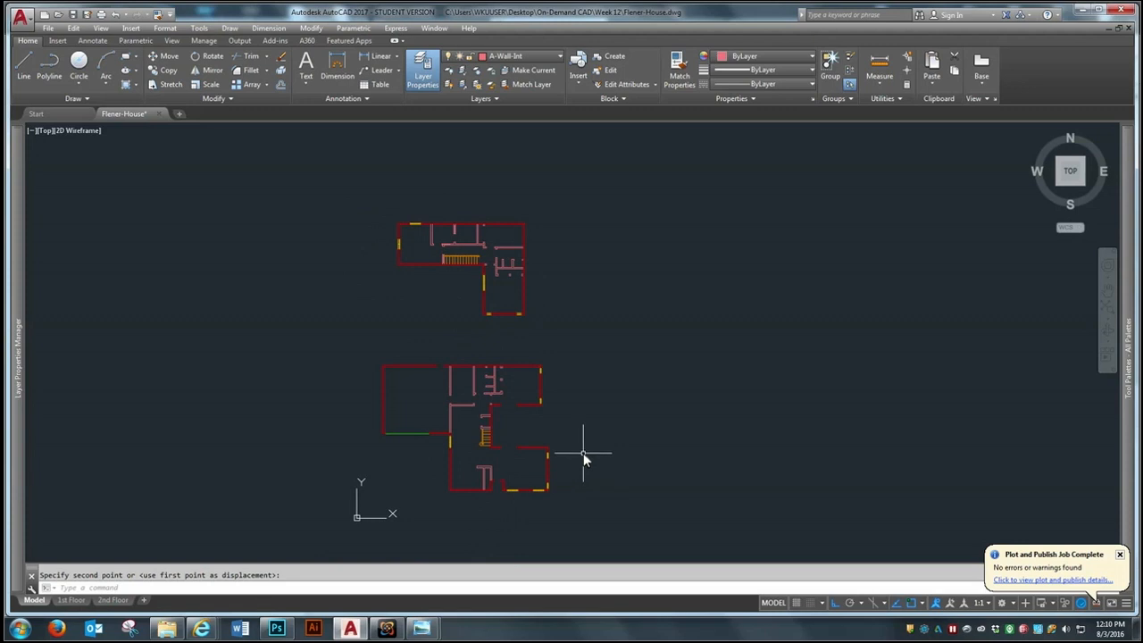
Rotate the whole second-floor plan 270° about a point near its center
text(ro)
key(space)
click(592, 173)
click(341, 346)
key(space)
click(477, 281)
click(623, 465)
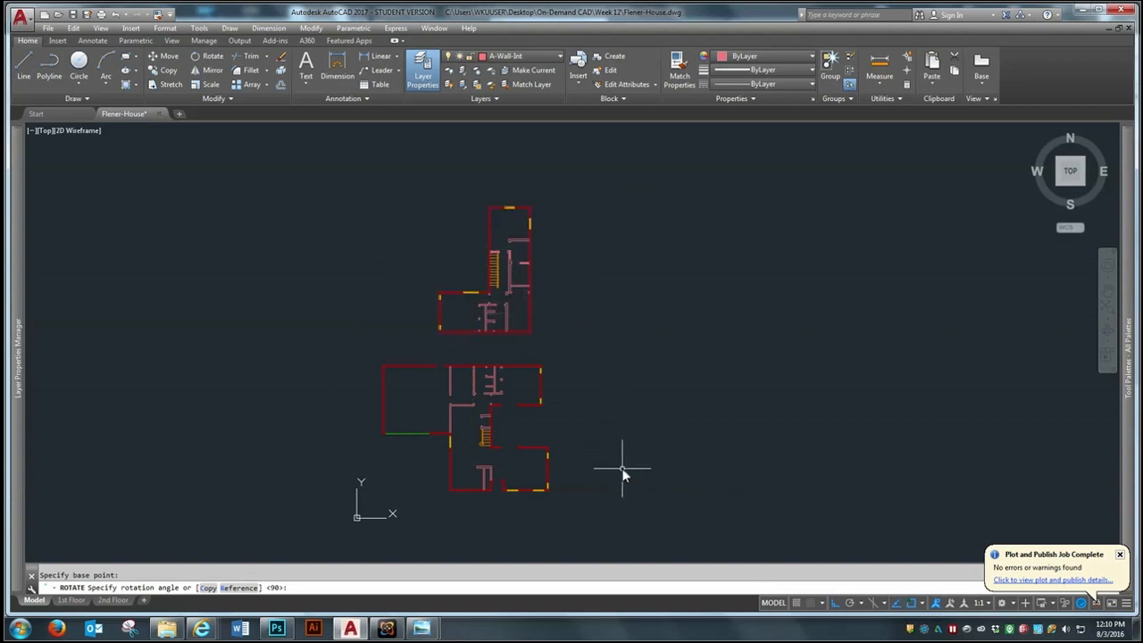
Move the second-floor plan about 3'-8" horizontally to the right
text(m)
key(space)
click(572, 157)
click(424, 340)
key(space)
click(624, 324)
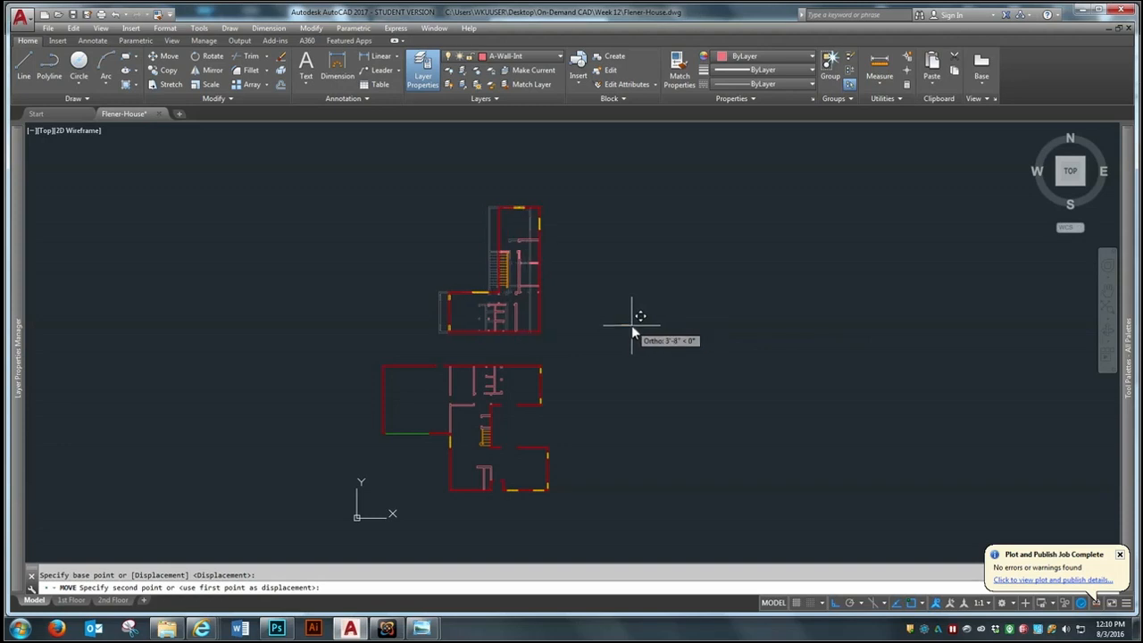
click(631, 325)
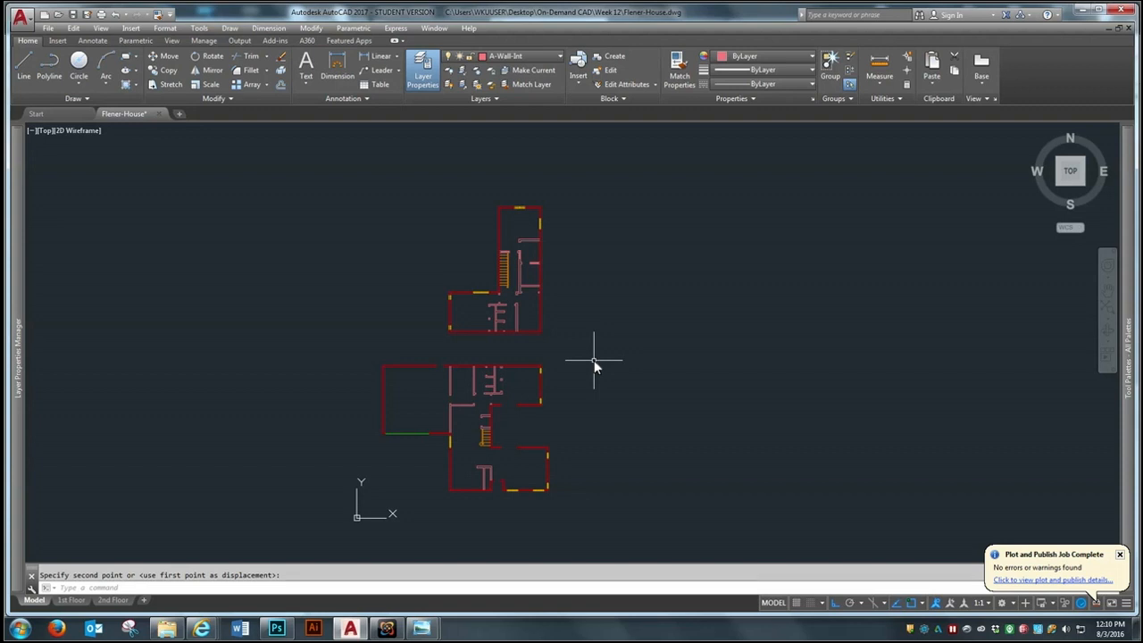
Rotate the second-floor plan 180° so its orientation matches the first-floor plan
text(ro)
key(space)
click(580, 171)
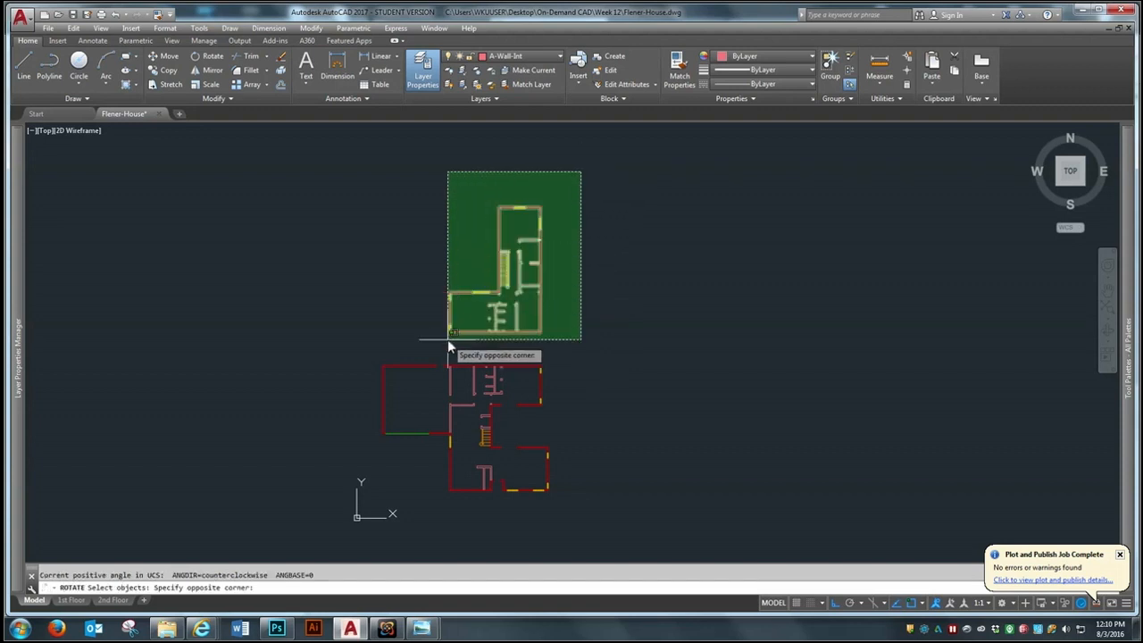
click(447, 339)
key(space)
click(500, 244)
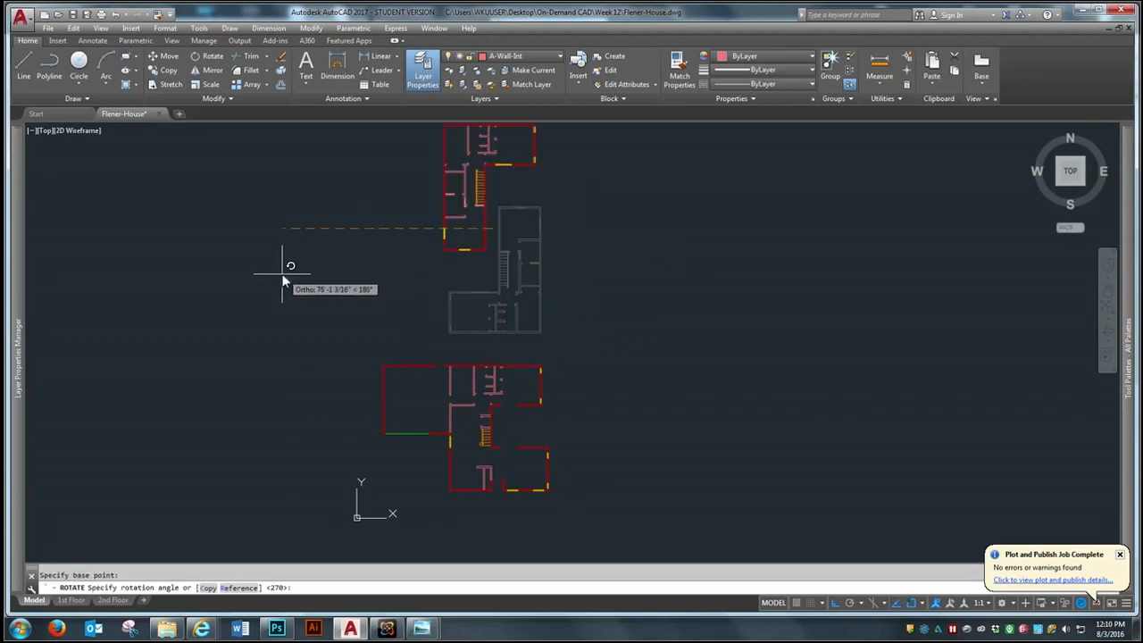
scroll(415, 324, down, 2)
Move the second-floor plan straight down to just above the first-floor plan
key(space)
click(402, 297)
click(521, 175)
key(space)
click(525, 254)
click(526, 307)
Move the second-floor plan about 6'-6" to the right to line it up roughly with the first-floor plan
key(space)
click(408, 334)
click(505, 225)
key(space)
click(516, 307)
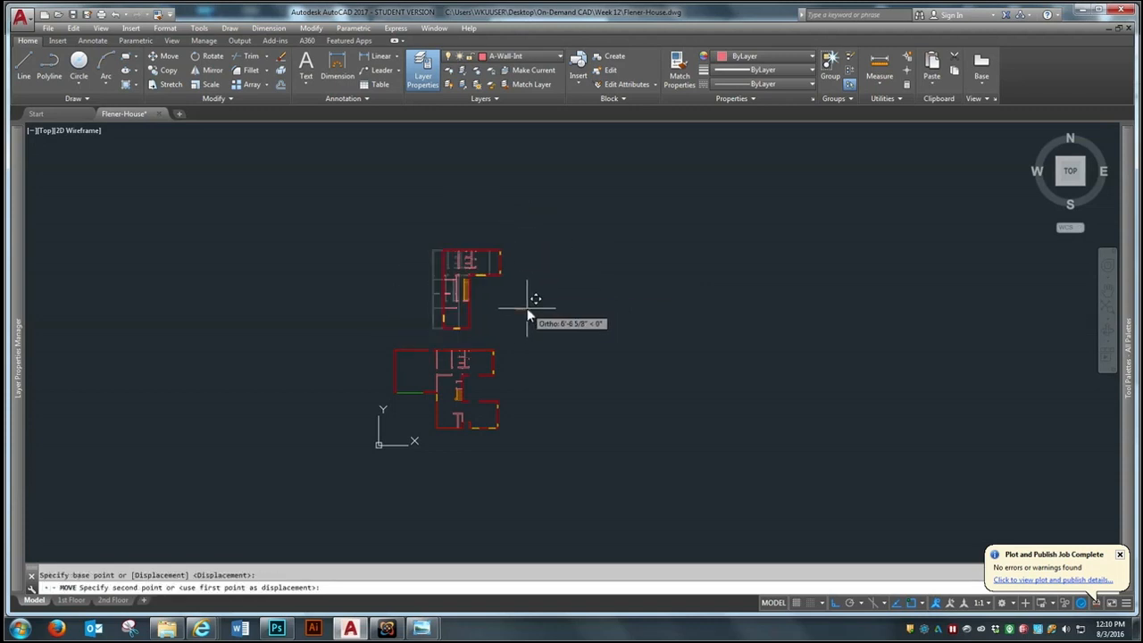
click(524, 310)
scroll(472, 352, down, 2)
scroll(472, 348, up, 4)
scroll(514, 345, up, 2)
scroll(514, 345, down, 2)
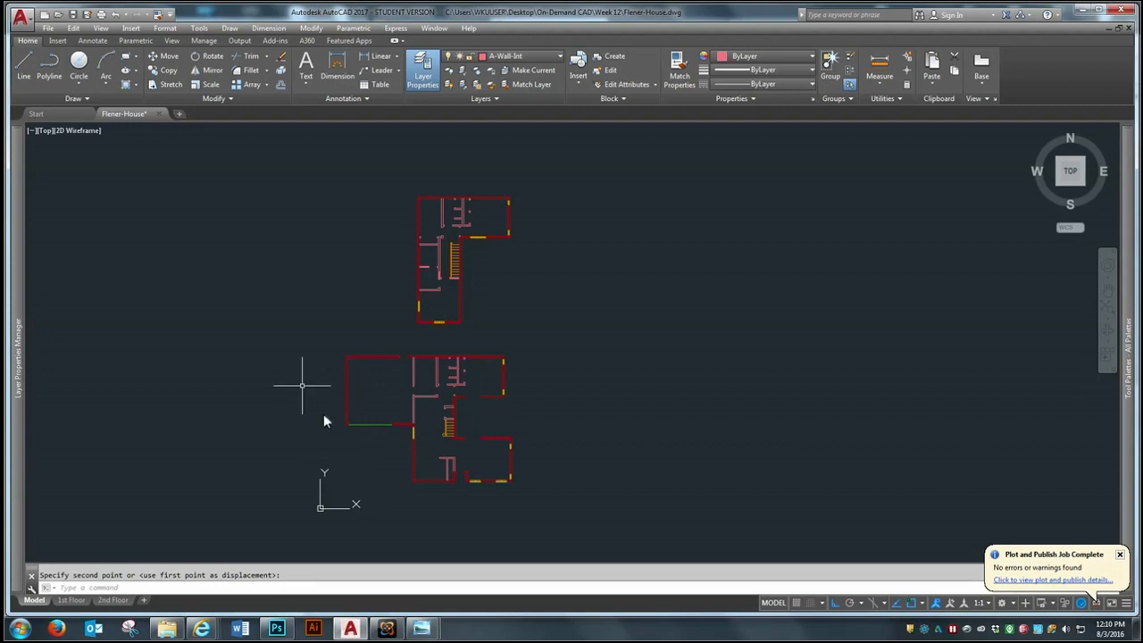
Make layer Anno-RmNm current and label the garage "Garage" with single-line text 12" high at 0° rotation
click(534, 58)
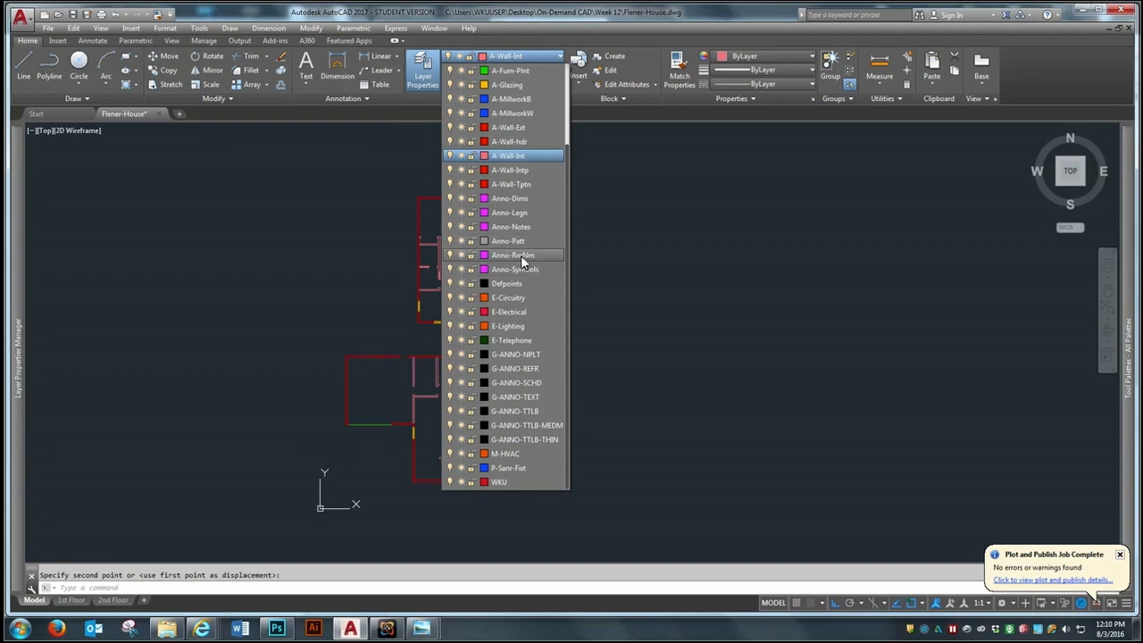
click(528, 257)
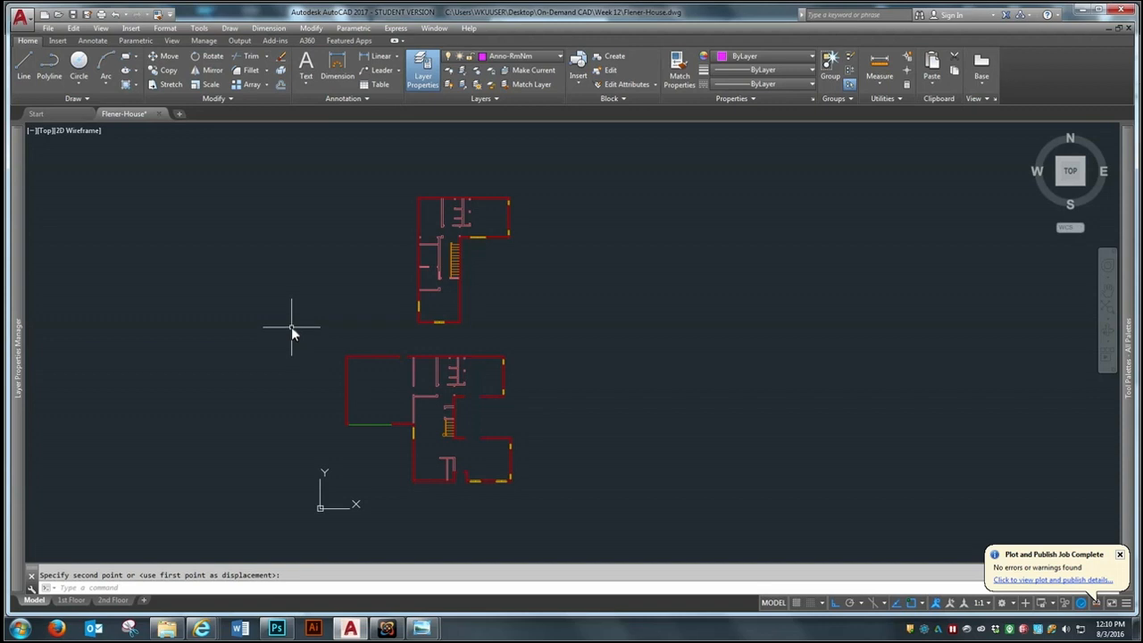
text(text)
key(Return)
scroll(328, 401, up, 5)
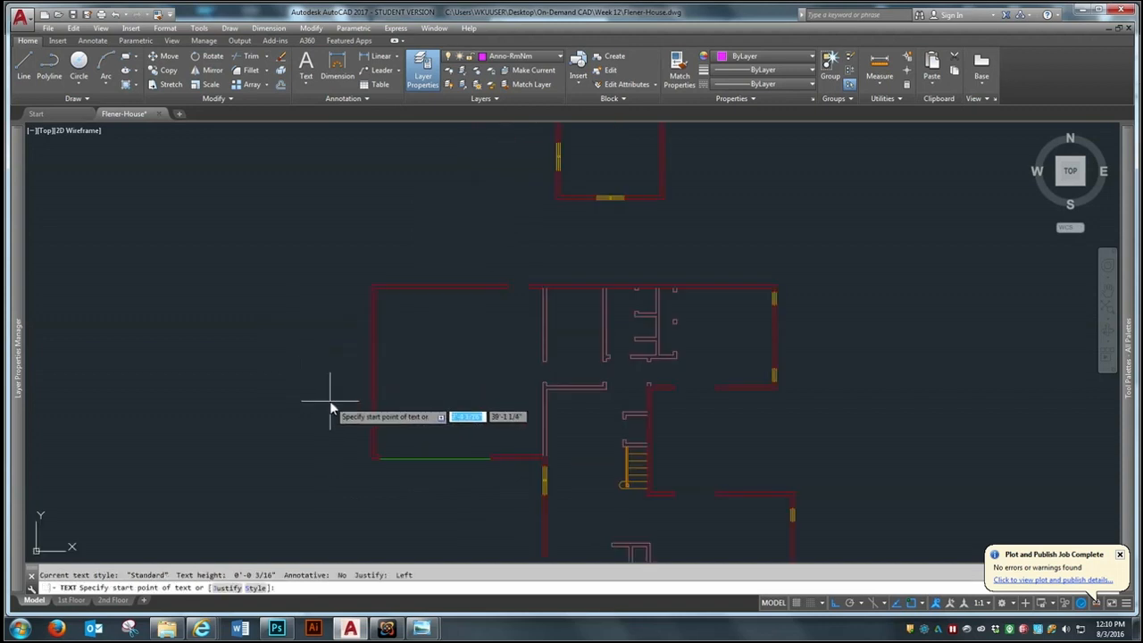
click(432, 380)
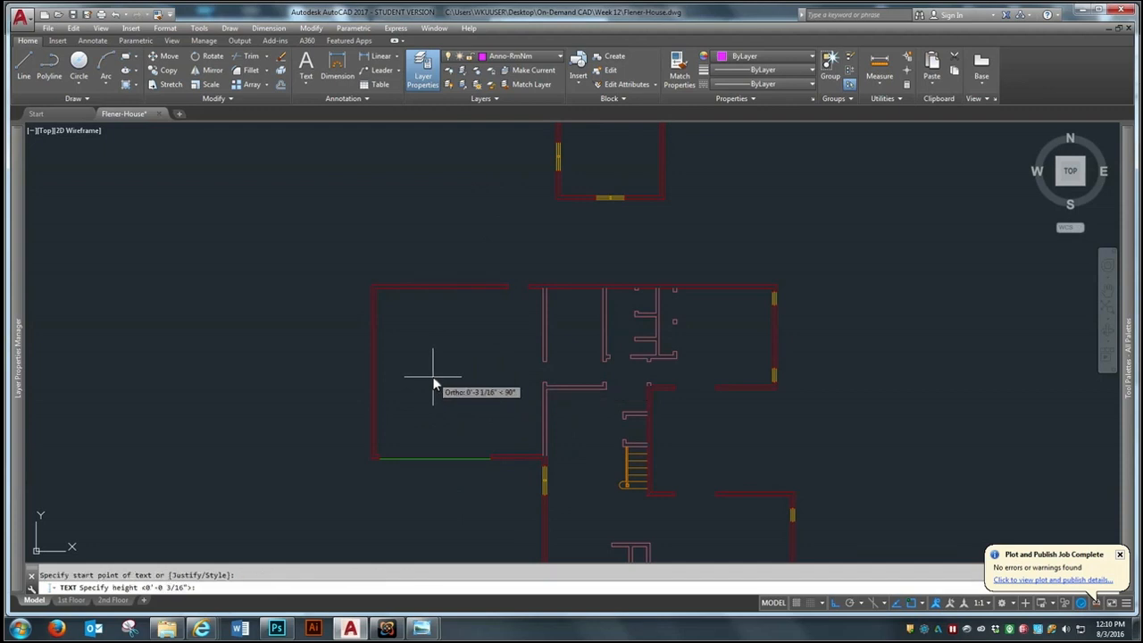
text(12)
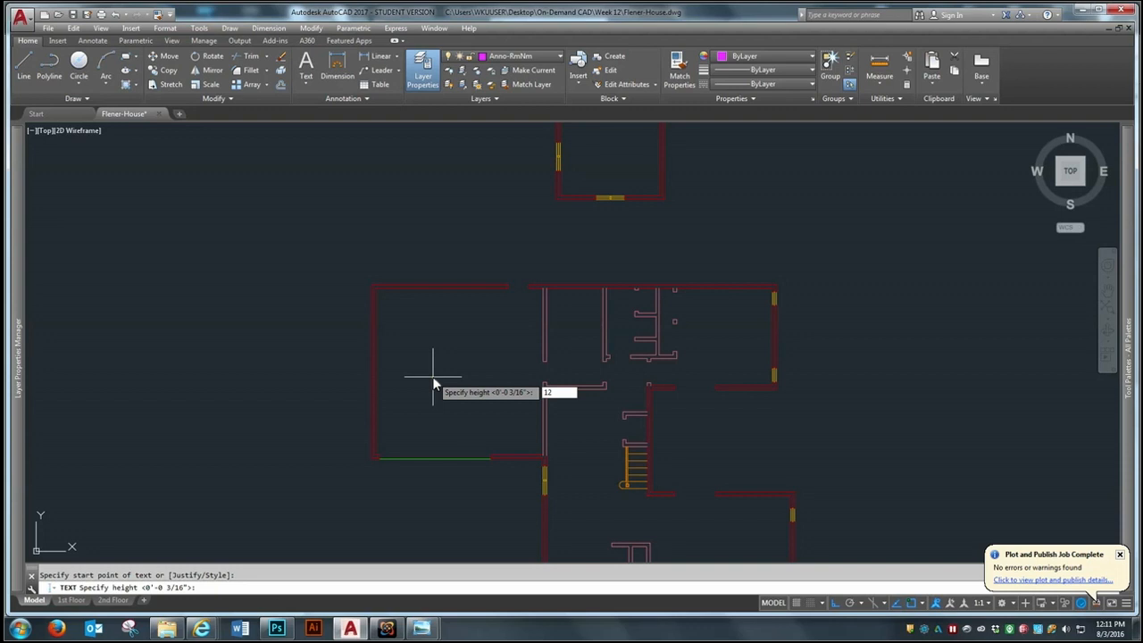
key(Return)
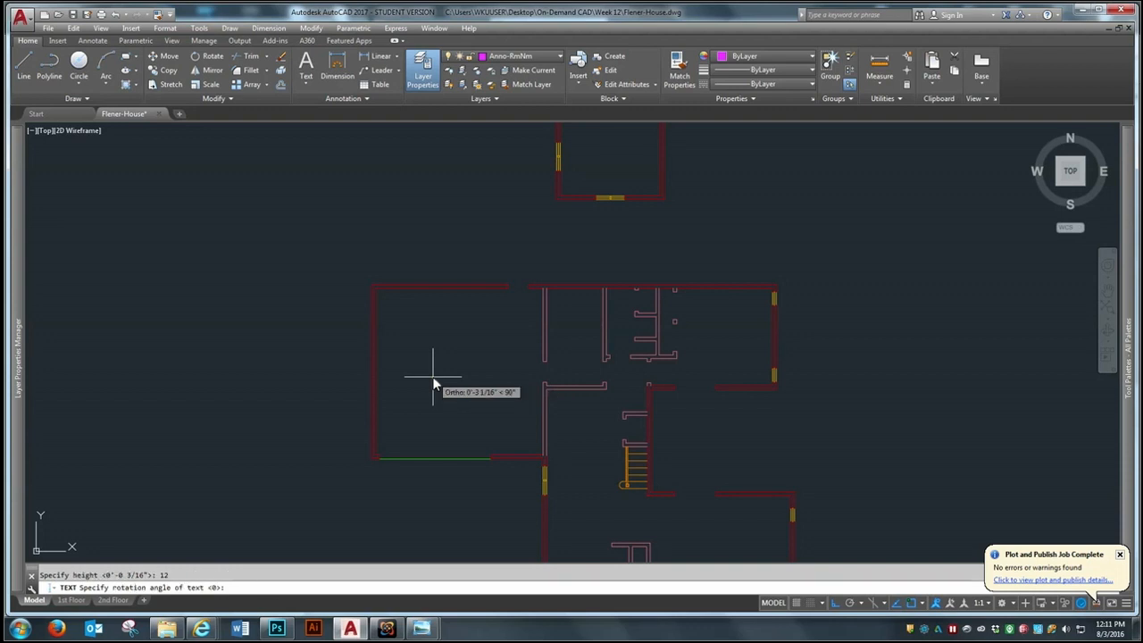
key(Return)
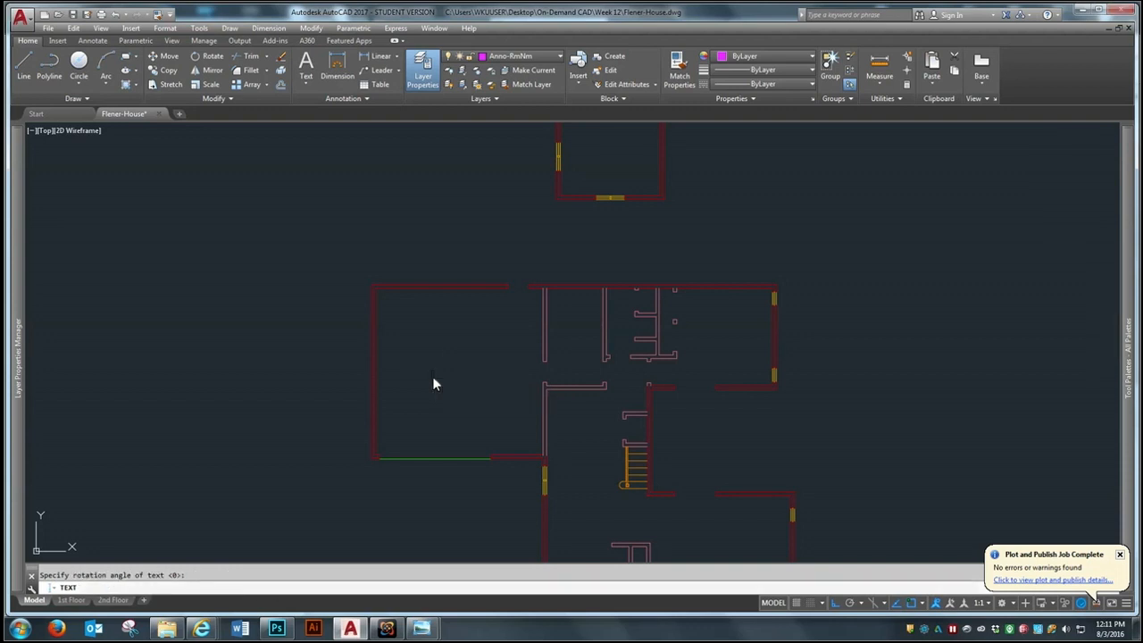
text(GARAGE)
scroll(452, 375, up, 4)
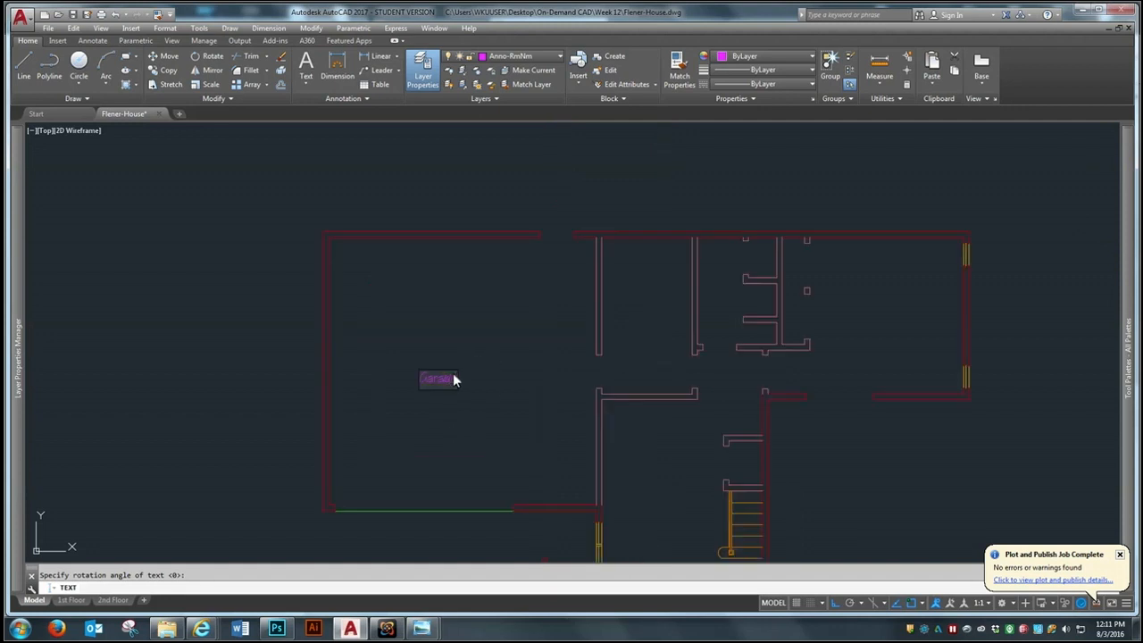
scroll(339, 382, down, 4)
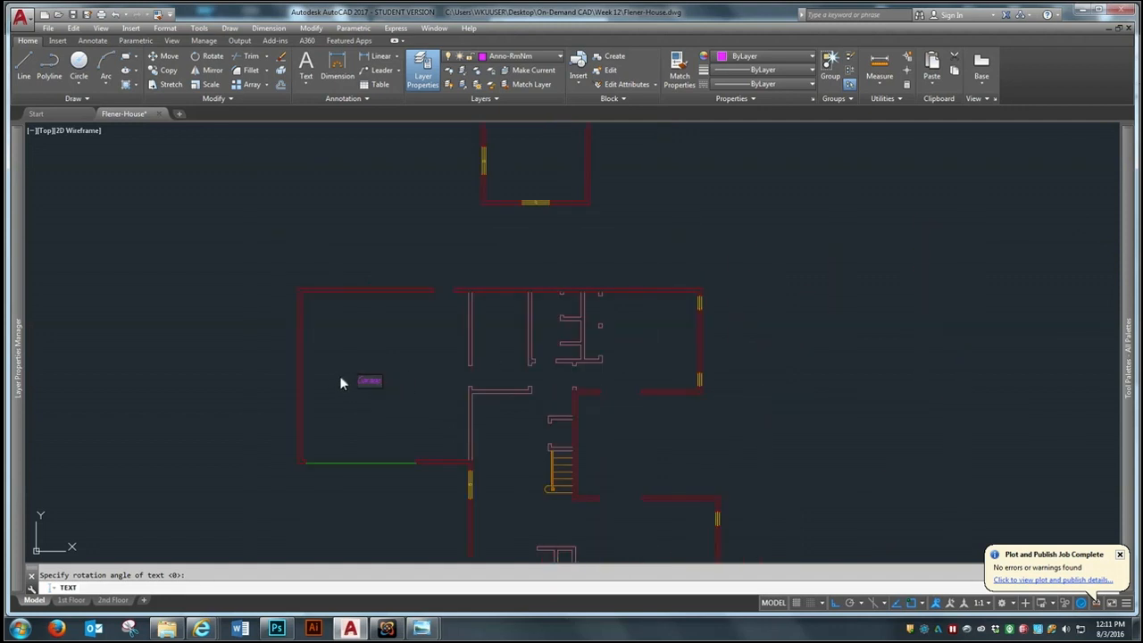
Add the room names "Laundry" in the room beside the garage and "Bath" in the adjoining bathroom
click(489, 335)
text(Laund)
scroll(489, 378, up, 4)
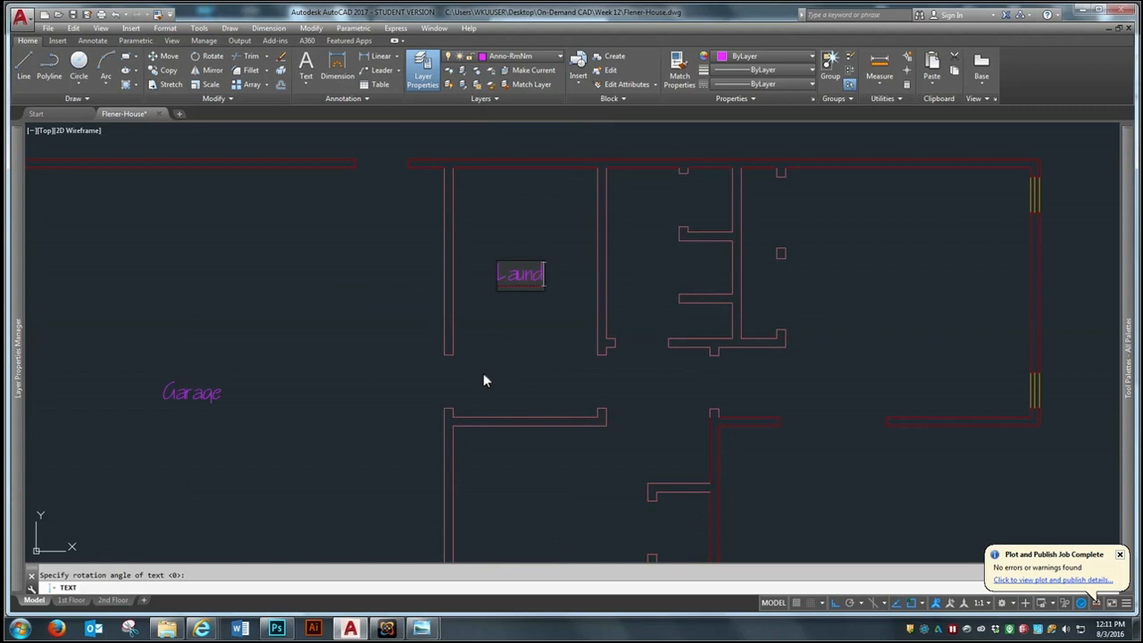
text(ry)
click(652, 267)
text(Bath)
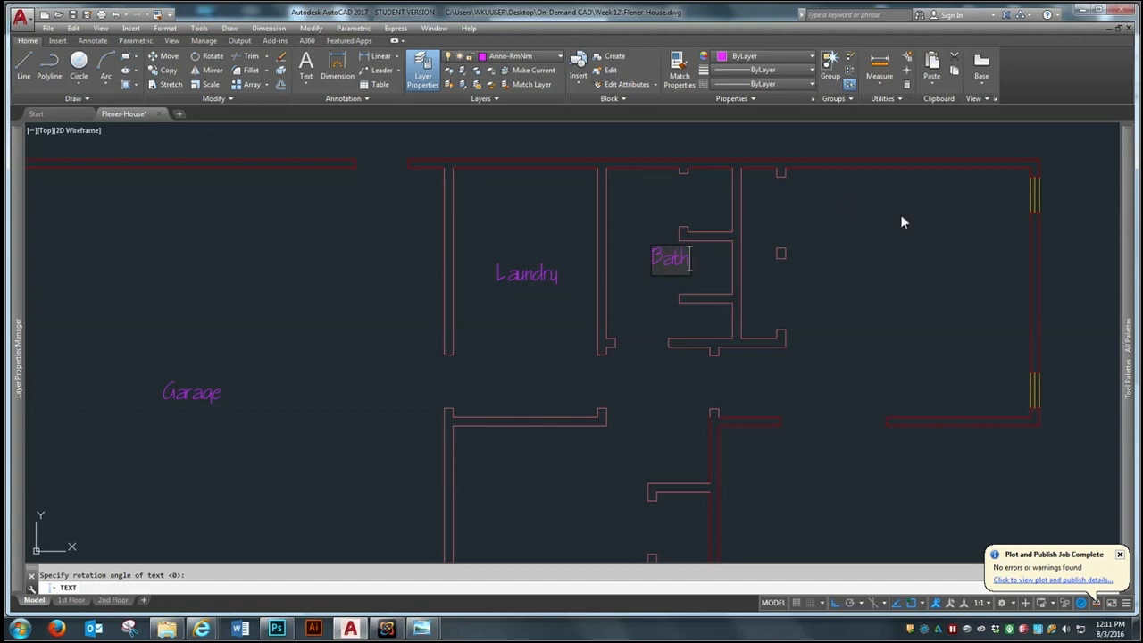
Add the room names "Guest Bedroom" in the northeast room and "Dining Room" in the room south of the laundry
click(867, 290)
text(Gu)
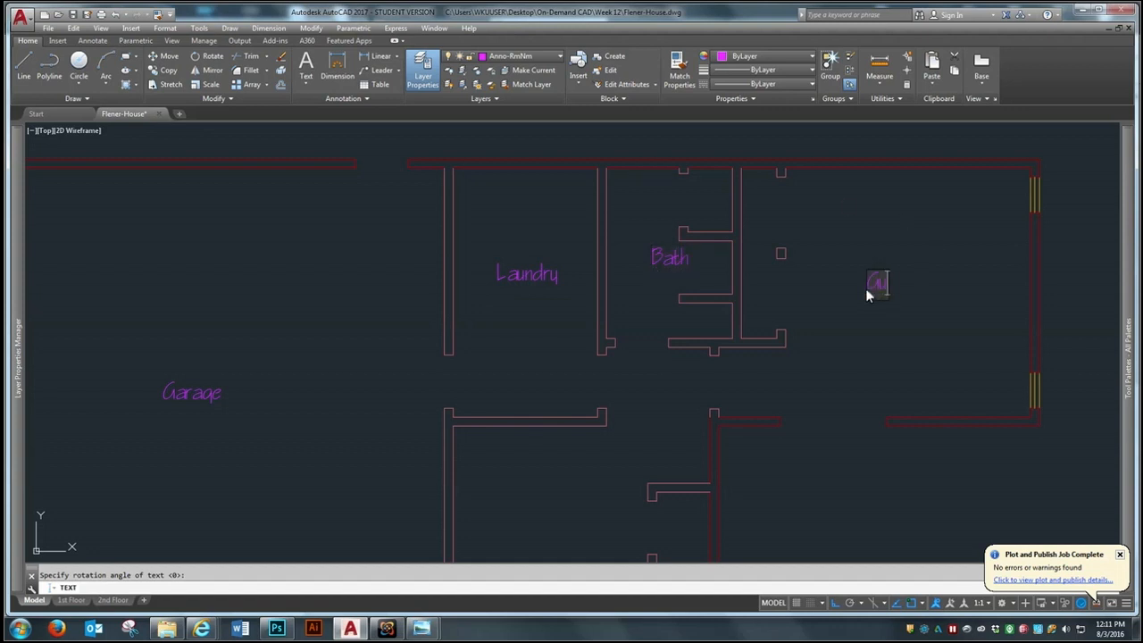
text(est Bedroom)
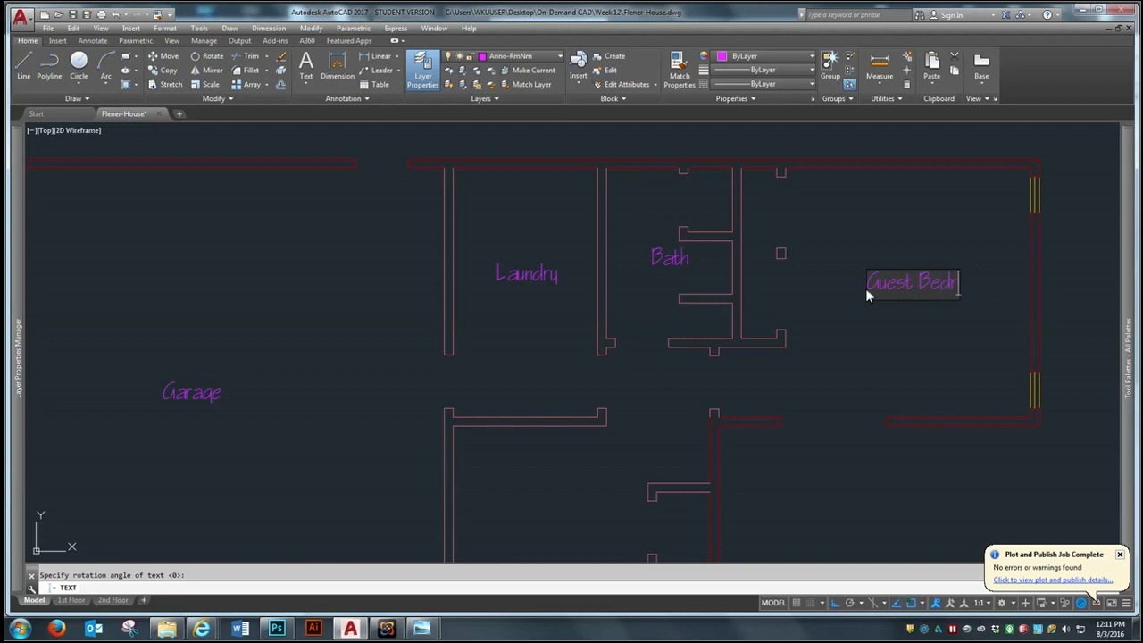
scroll(935, 163, down, 4)
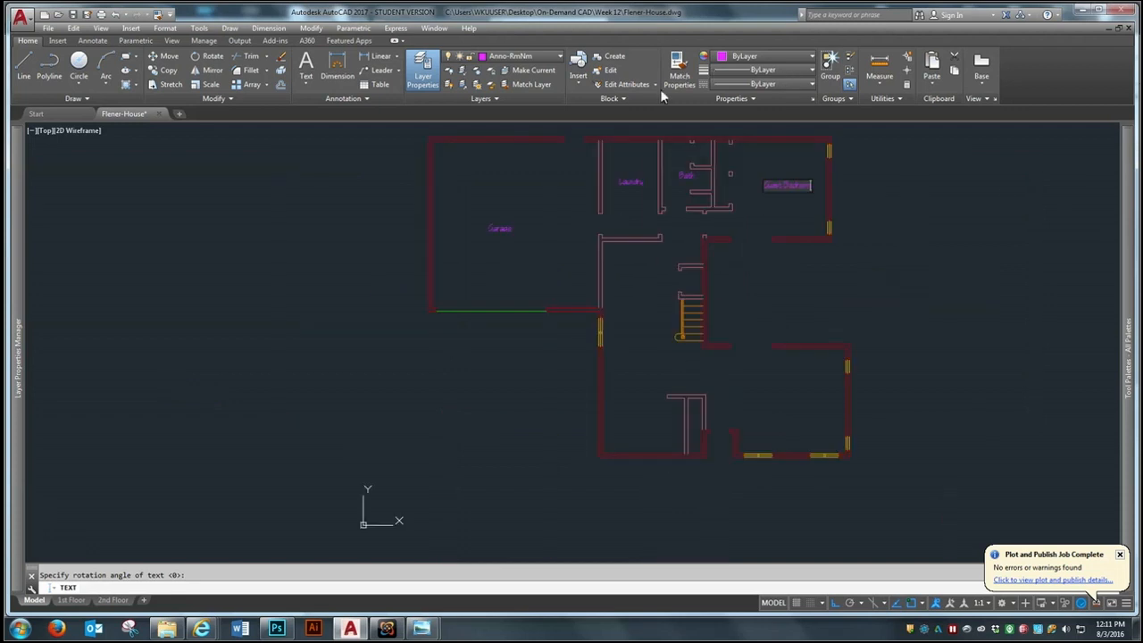
scroll(610, 294, up, 3)
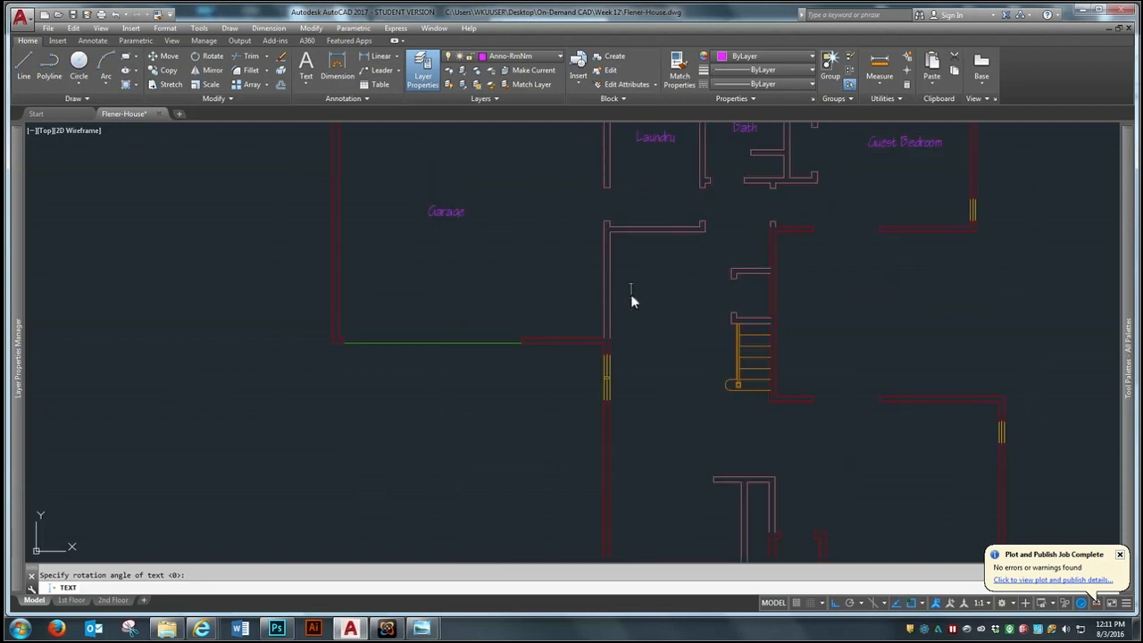
text(g Room)
scroll(630, 294, up, 2)
Enter the label "P" in the small closet directly north of the first-floor stairs
click(810, 293)
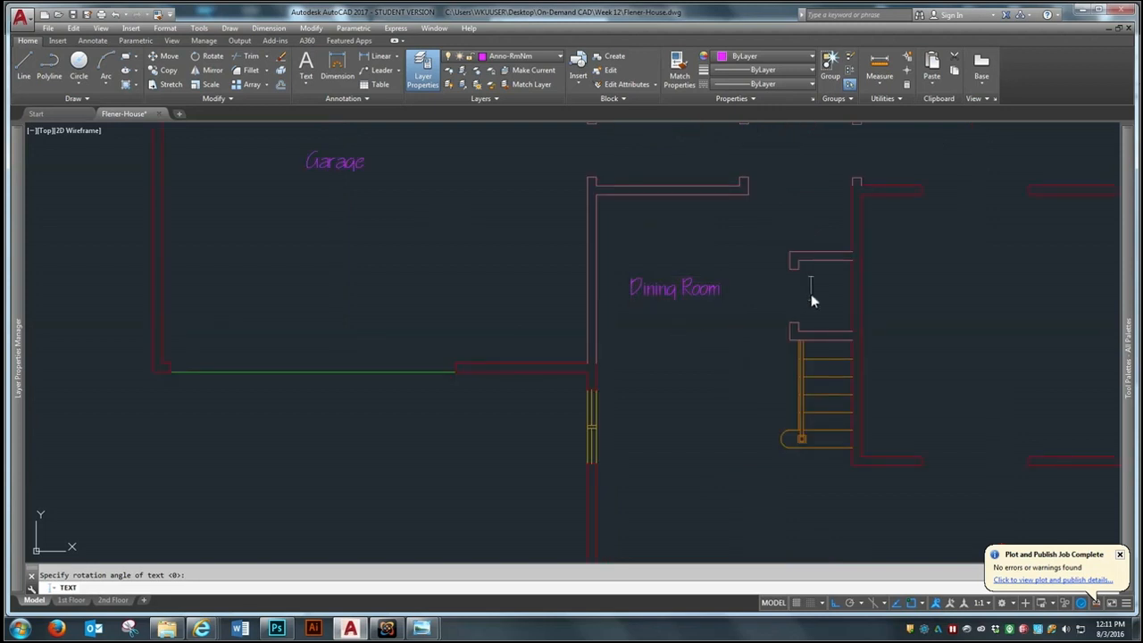
text(P)
scroll(582, 197, down, 5)
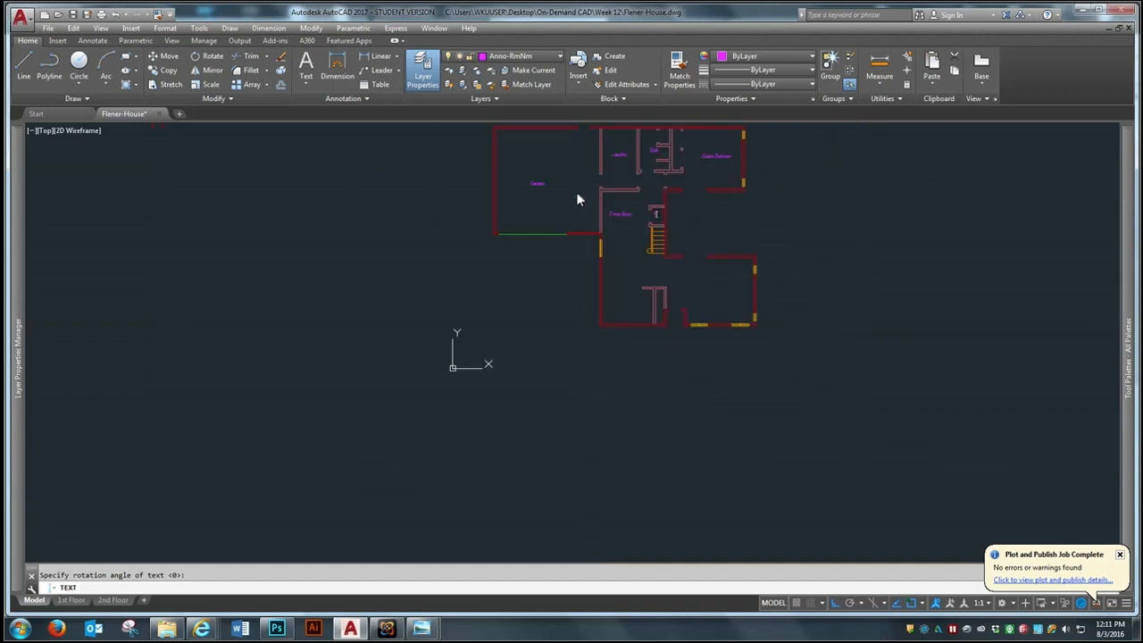
Add the room names "Kitchen" in the southwest room and "Living Room" in the southeast room of the first floor
scroll(618, 300, up, 3)
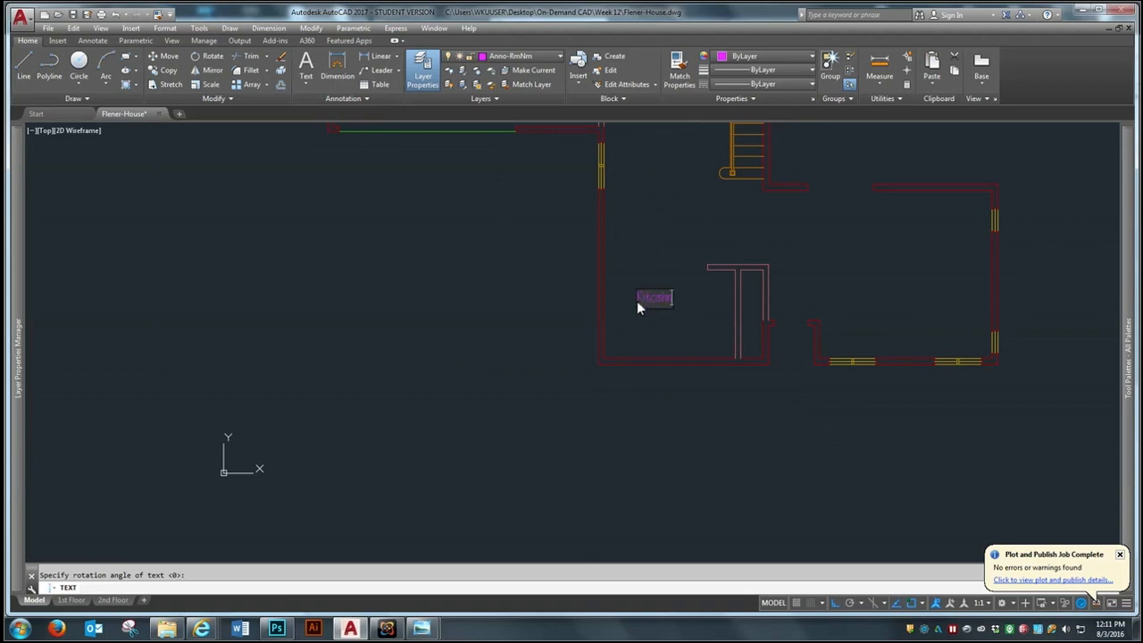
scroll(676, 299, up, 4)
key(BackSpace)
key(BackSpace)
key(BackSpace)
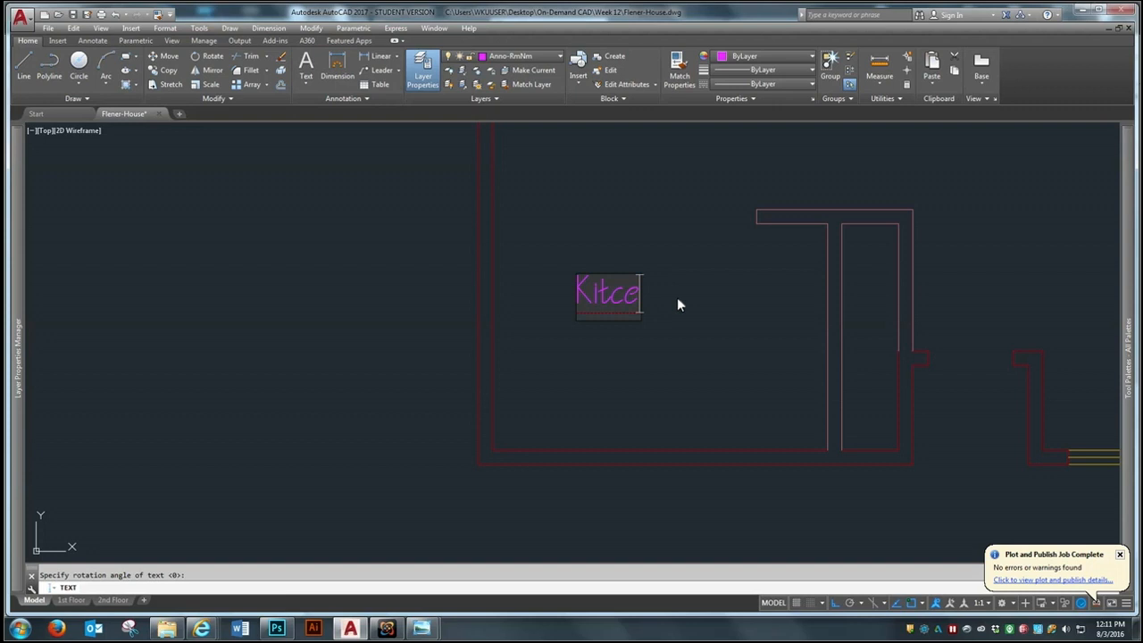
text(hen)
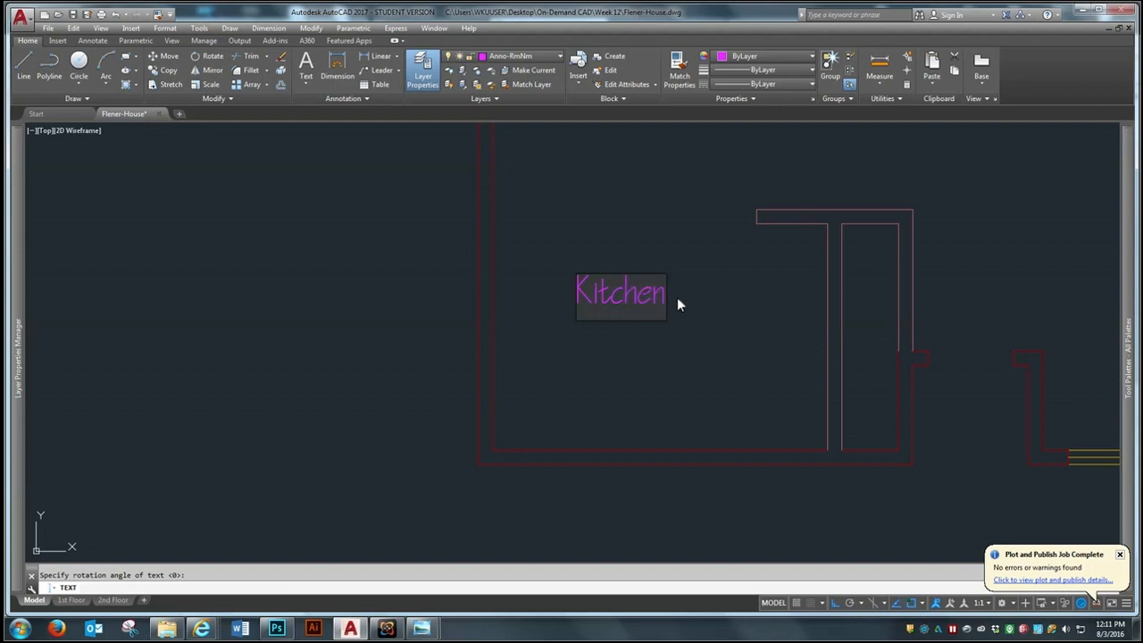
scroll(504, 295, down, 8)
scroll(666, 283, up, 2)
click(661, 280)
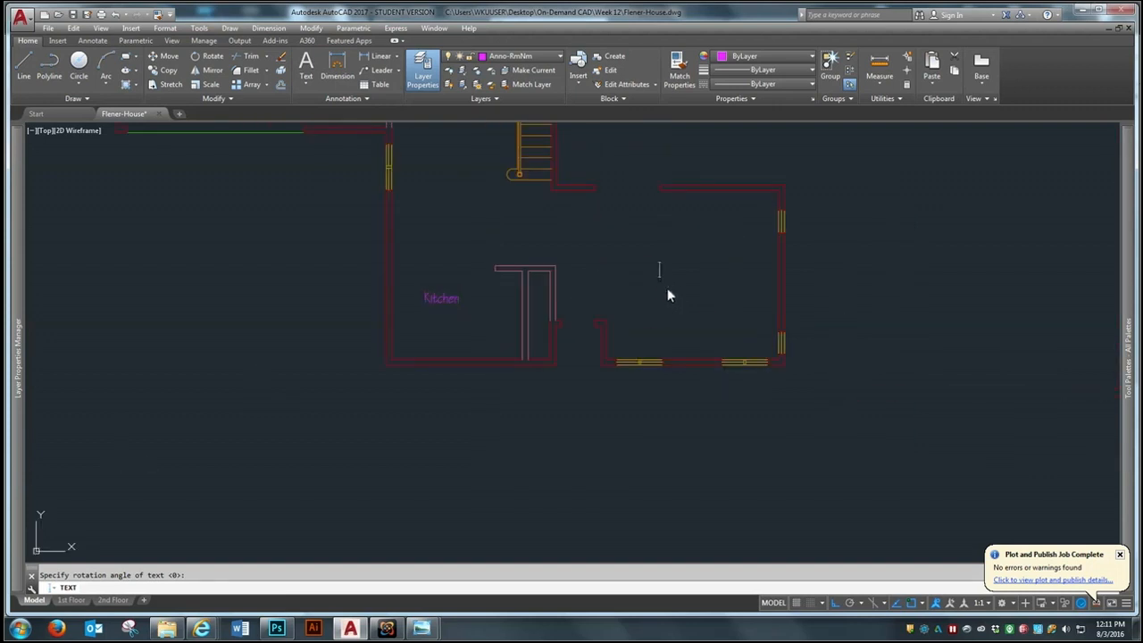
text(Living Room)
Label the second floor's northern rooms from east to west "Bedroom", "Bath" and "Office"
scroll(441, 487, down, 8)
scroll(429, 332, up, 6)
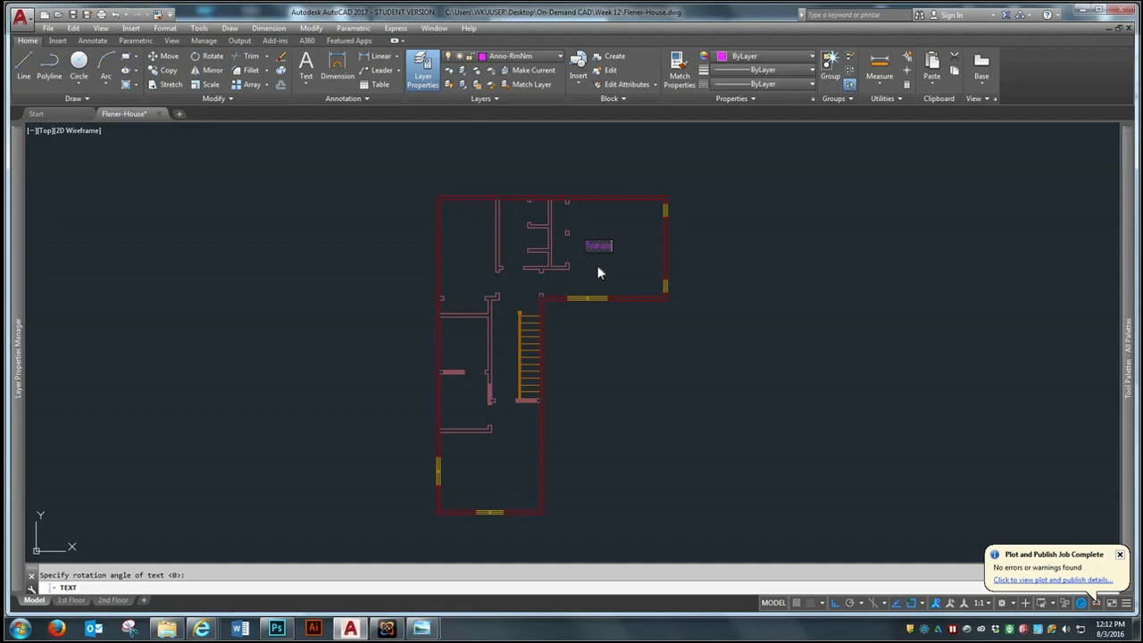
scroll(504, 266, up, 2)
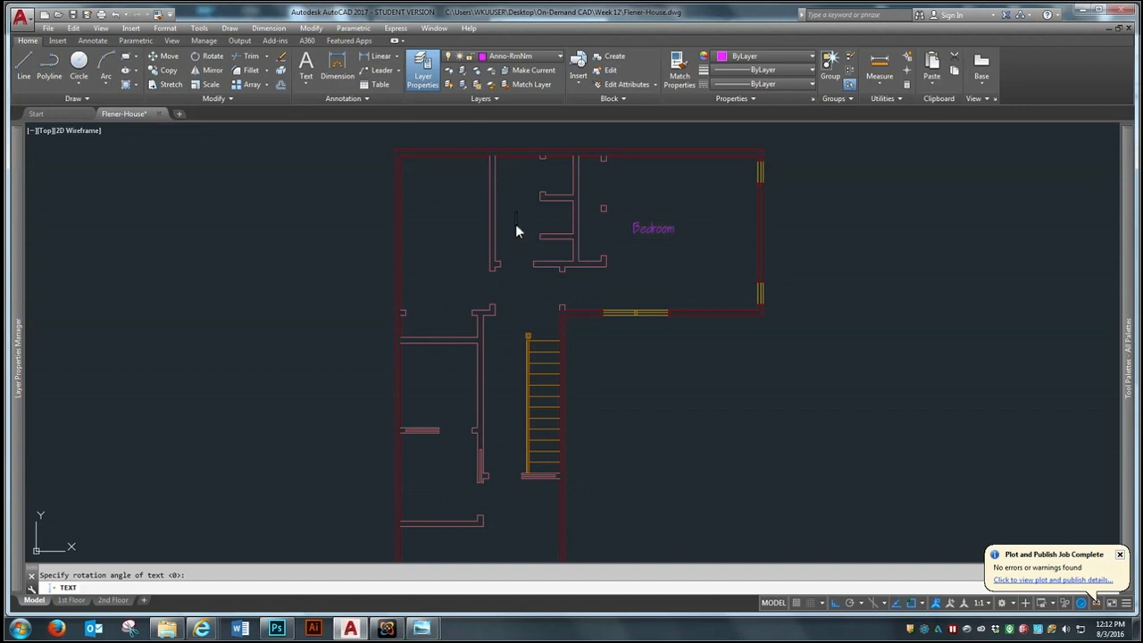
text(Bath)
click(410, 241)
Add the names "M. Bath" in the room south of the office and "Closet" in the room below it
click(416, 381)
text(M. Bath)
click(411, 483)
text(Closet)
Add the room name "Master Bedroom" in the second floor's southernmost room and end the text command
scroll(327, 164, down, 5)
scroll(343, 193, up, 4)
click(402, 260)
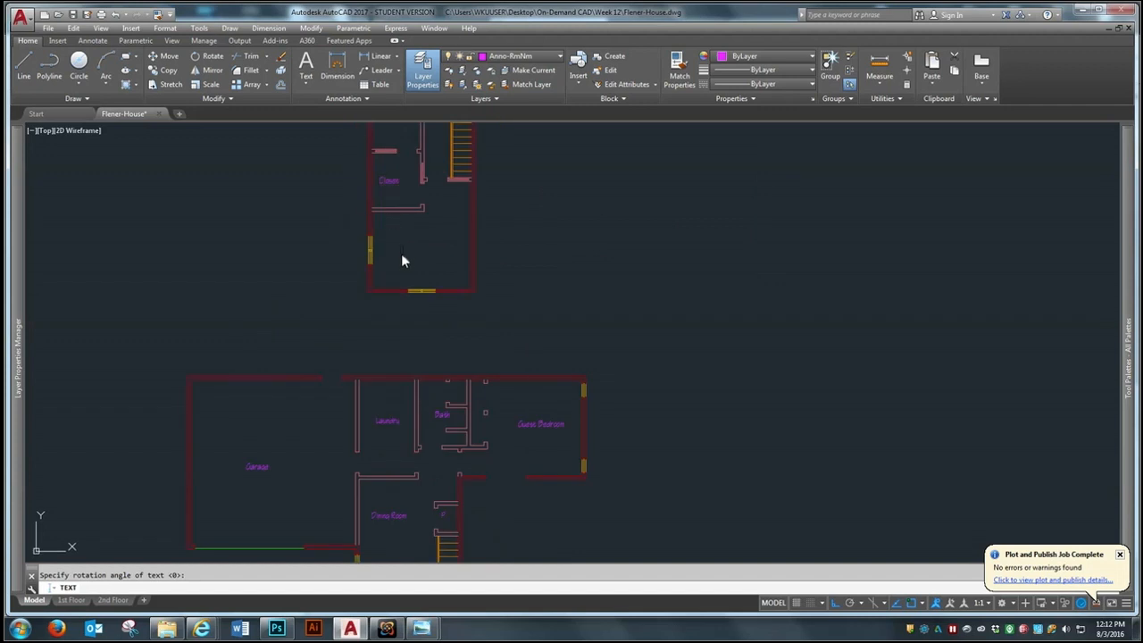
text(Master Bedroom)
key(Return)
key(Return)
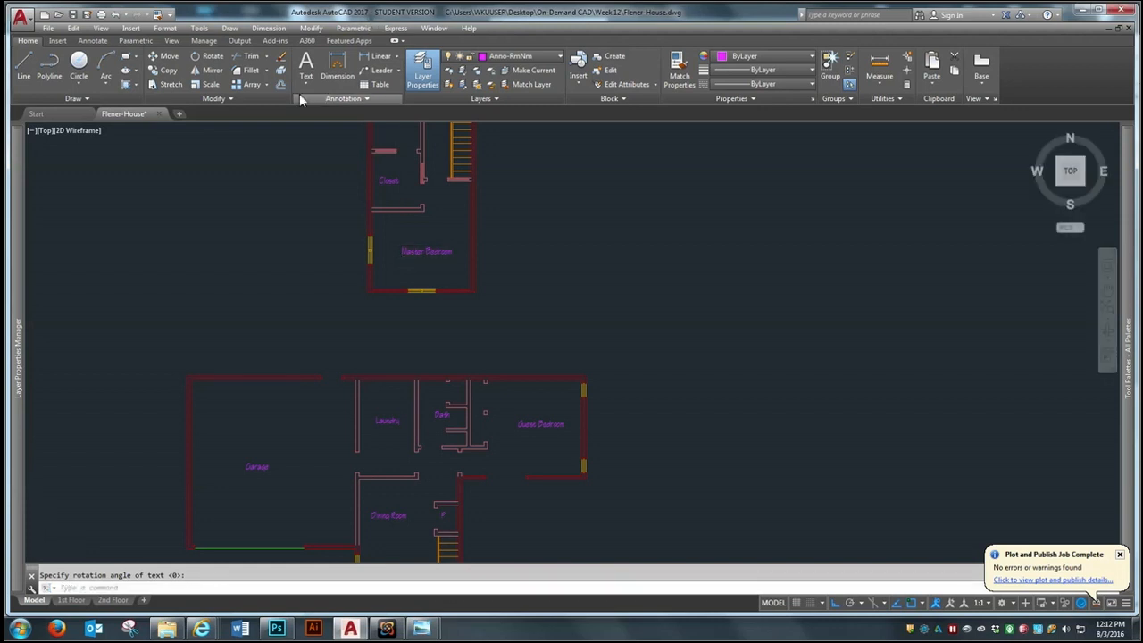
Make A-Wall-Int the current layer for work on the closet between the kitchen and living room
scroll(325, 189, down, 4)
scroll(375, 355, up, 2)
scroll(372, 356, up, 4)
scroll(370, 408, up, 2)
scroll(396, 428, down, 2)
scroll(425, 345, up, 2)
scroll(406, 369, up, 2)
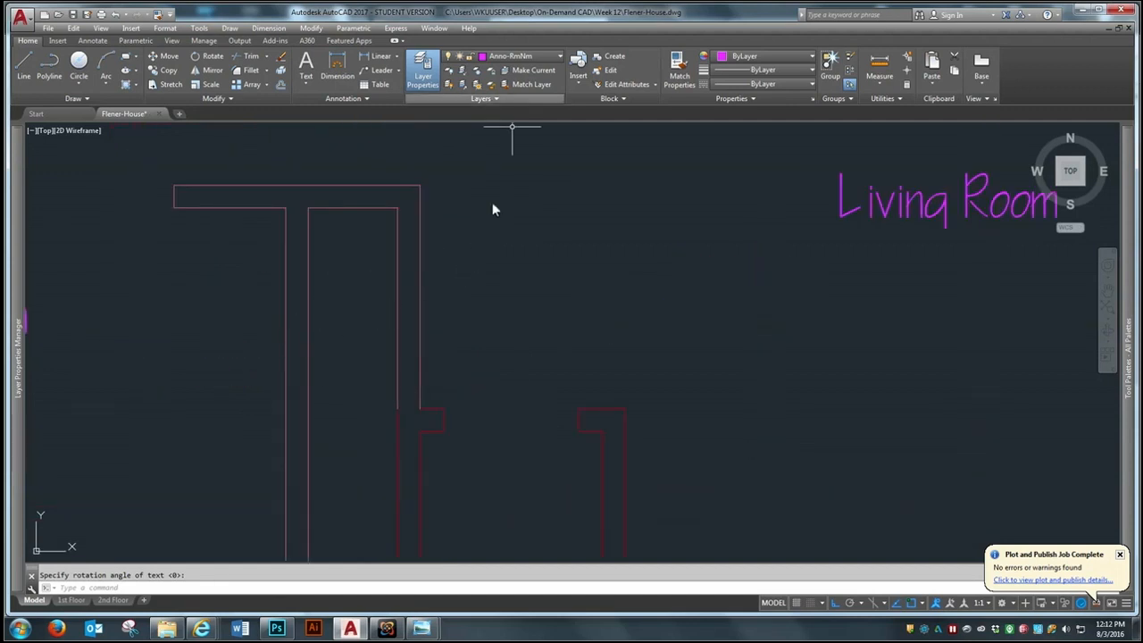
click(526, 56)
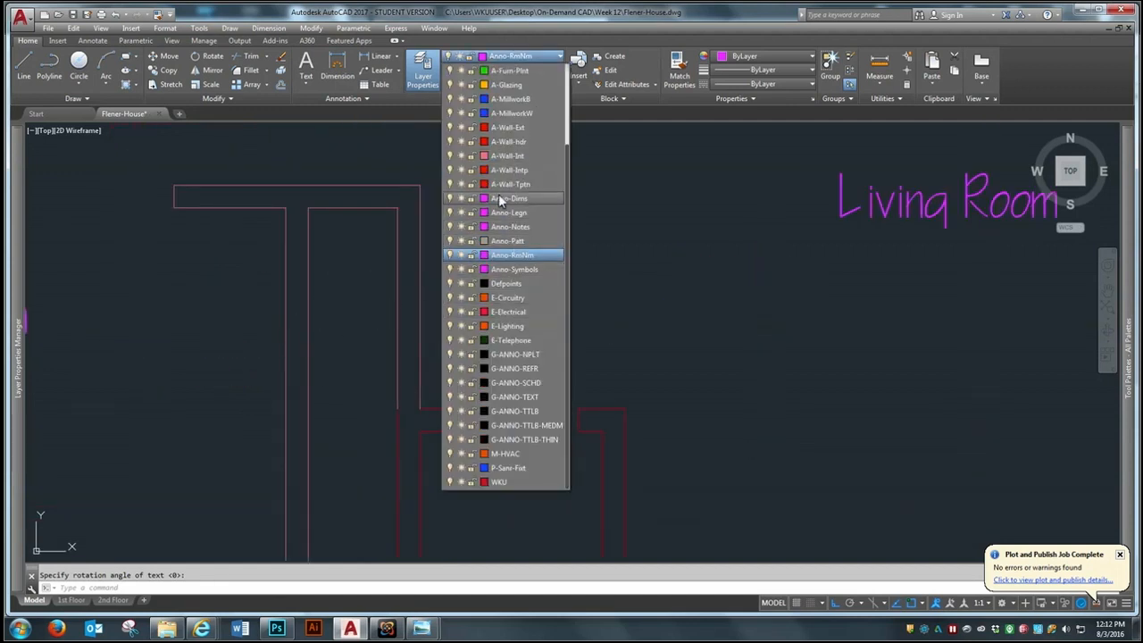
click(522, 159)
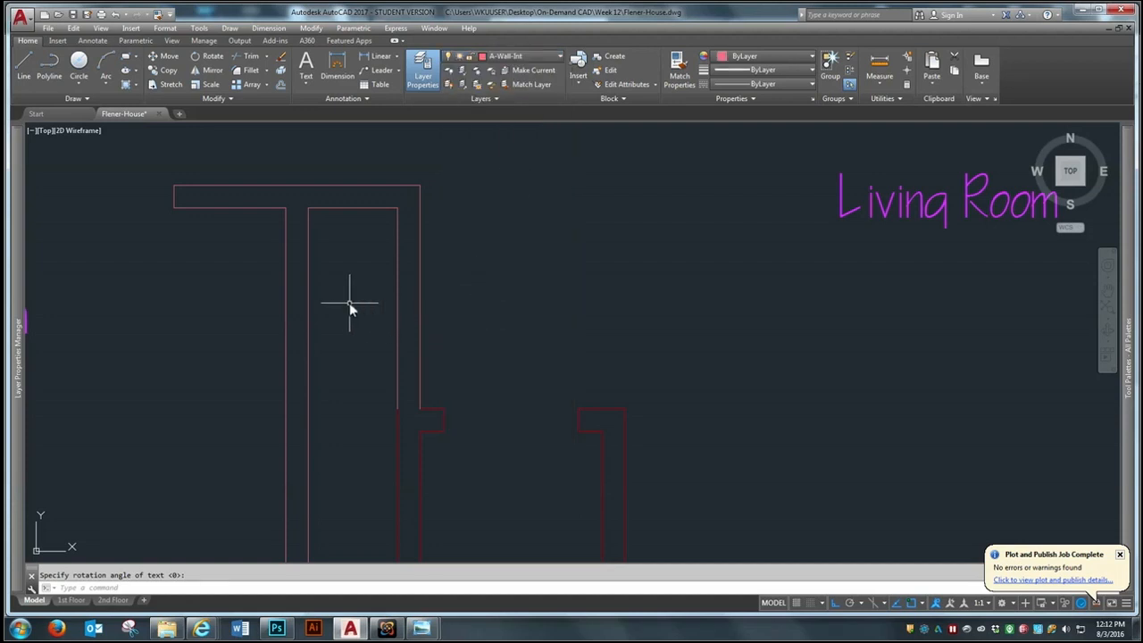
Offset the closet's inner north wall line 6" south, and offset that new line a further 36" south
text(o)
key(Return)
text(6)
key(Return)
click(382, 207)
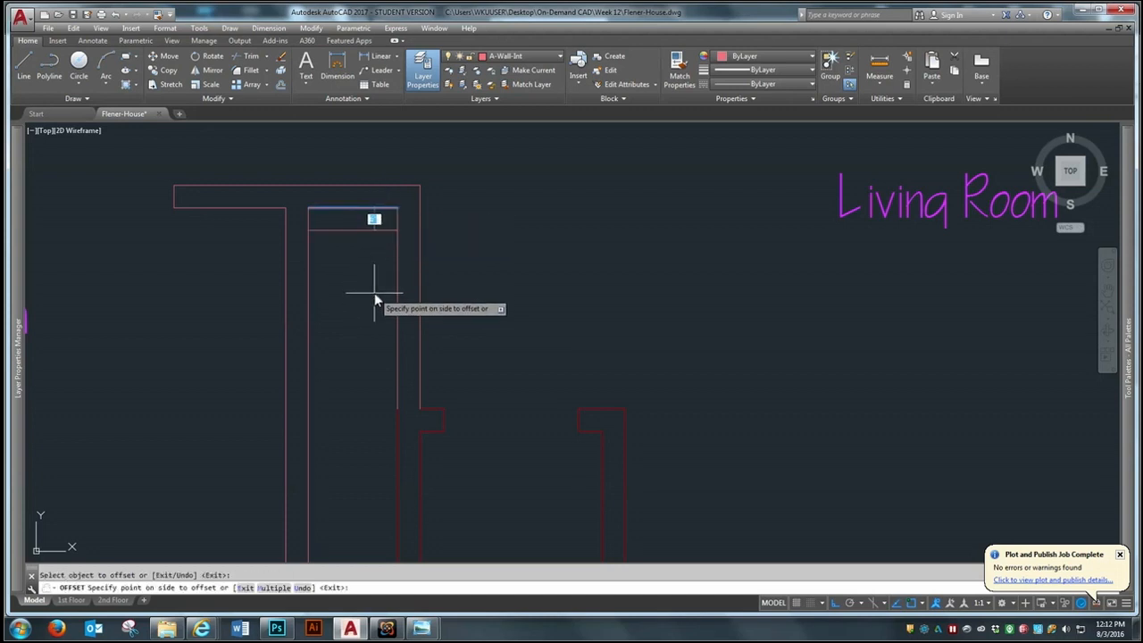
click(371, 299)
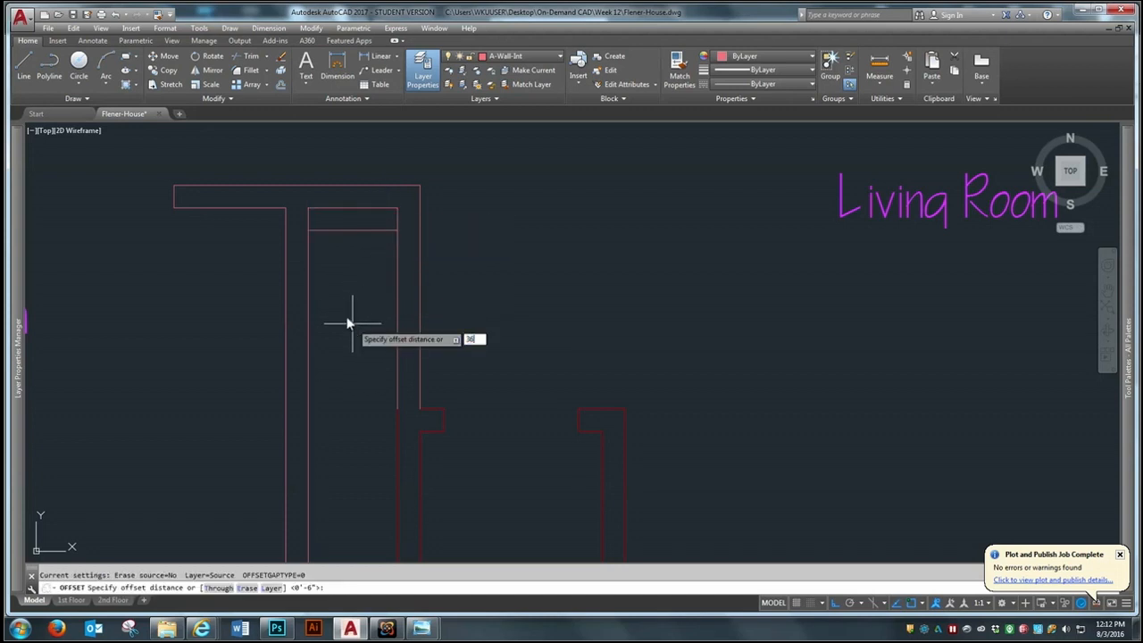
click(366, 231)
click(363, 331)
scroll(436, 314, down, 2)
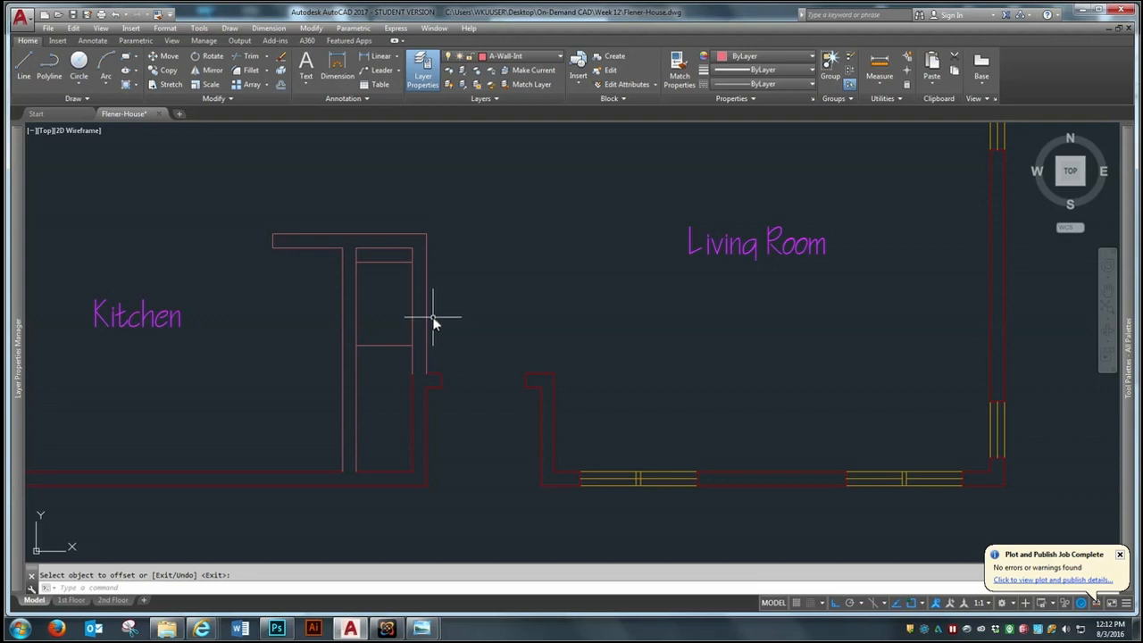
Extend both offset lines east to the outer face of the closet's east wall
scroll(433, 324, down, 4)
scroll(421, 326, up, 4)
text(ex)
key(Return)
click(451, 299)
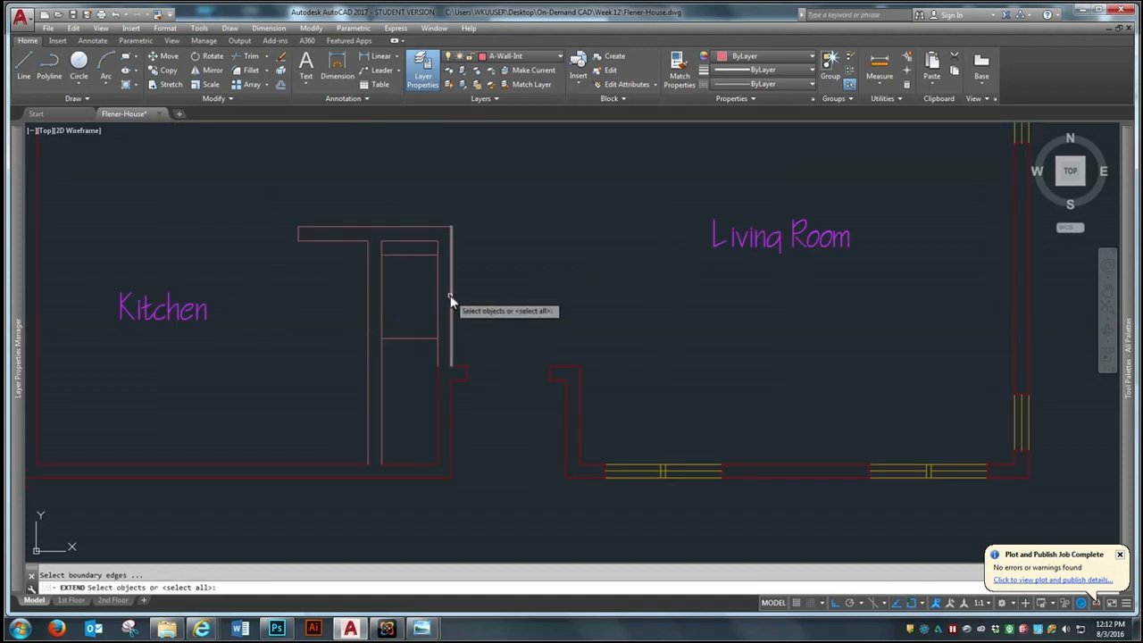
key(Return)
click(424, 250)
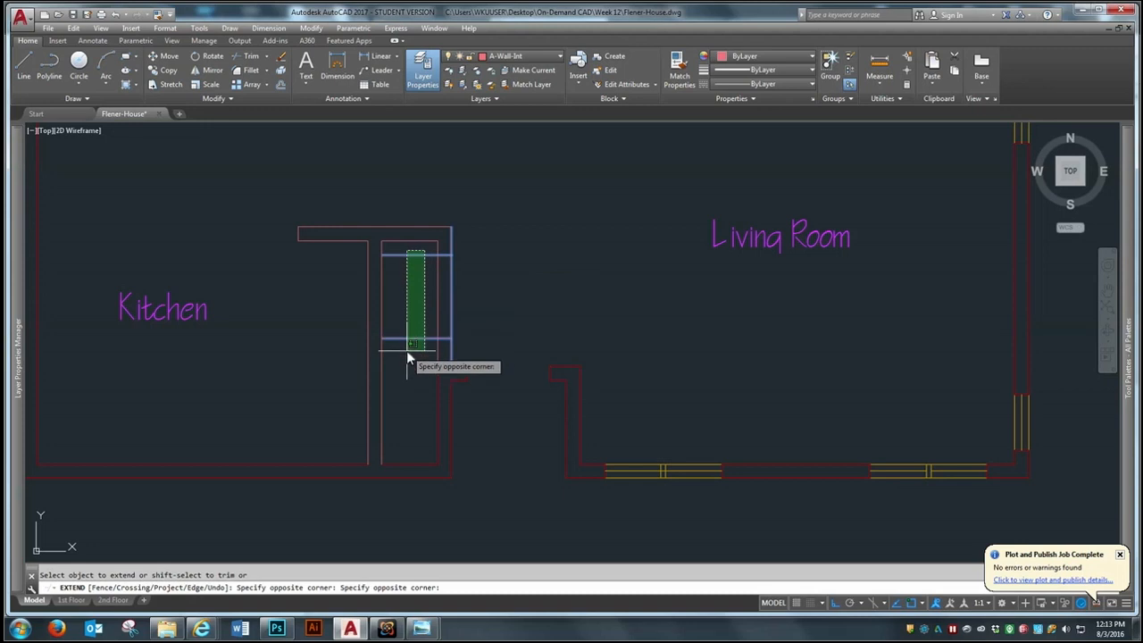
click(406, 351)
key(Return)
Trim away the parts of the two offset lines that lie inside the closet
text(tr)
key(Return)
click(523, 170)
click(416, 357)
key(Return)
click(416, 340)
click(423, 255)
click(421, 256)
key(Return)
Trim both faces of the closet's east wall between the two lines to open the doorway
scroll(448, 321, up, 2)
key(Return)
click(564, 179)
click(382, 393)
key(Return)
click(485, 284)
click(416, 313)
key(Return)
scroll(451, 393, up, 2)
scroll(391, 348, down, 4)
scroll(391, 348, up, 2)
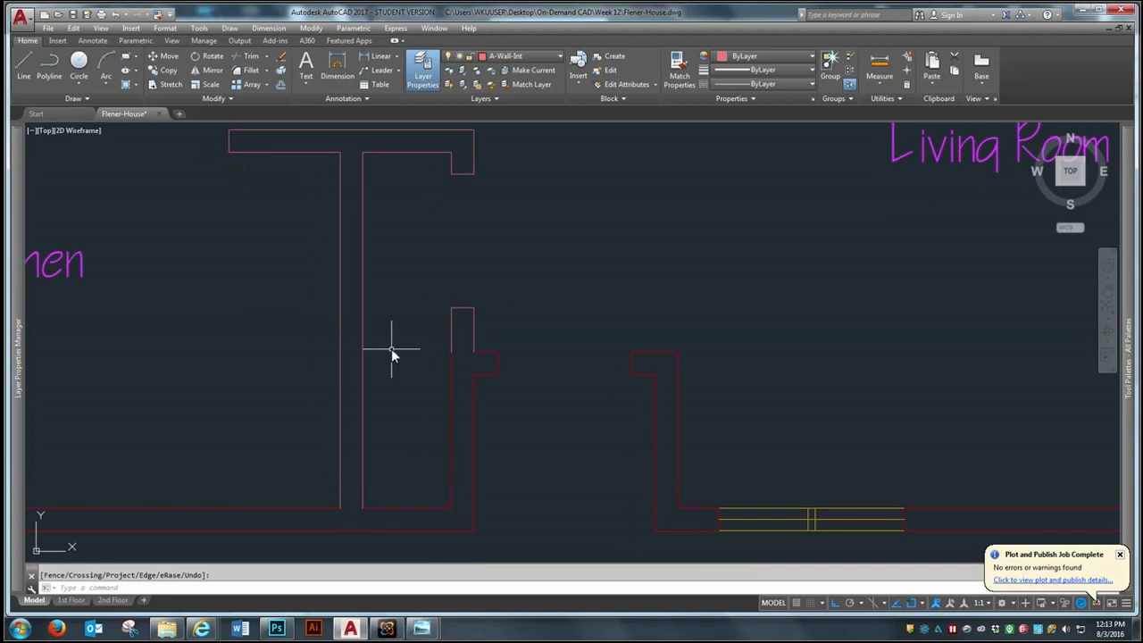
Offset the doorway's south end line 36" south and draw a centerline between the midpoints of both lines
text(o)
key(Return)
text(36)
key(Return)
click(458, 309)
click(406, 402)
key(Return)
text(l)
key(Return)
click(462, 439)
click(464, 309)
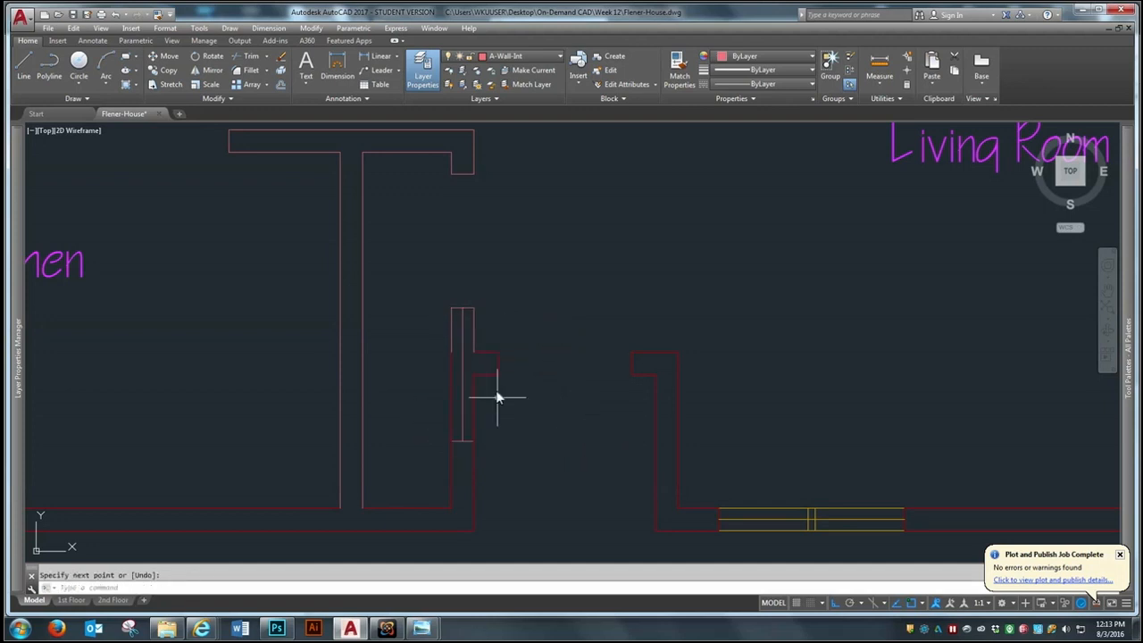
Offset the pocket door centerline 1" to each side
scroll(501, 451, up, 2)
key(Return)
text(o)
key(Return)
text(1)
key(Return)
click(439, 394)
click(388, 388)
click(439, 396)
click(509, 403)
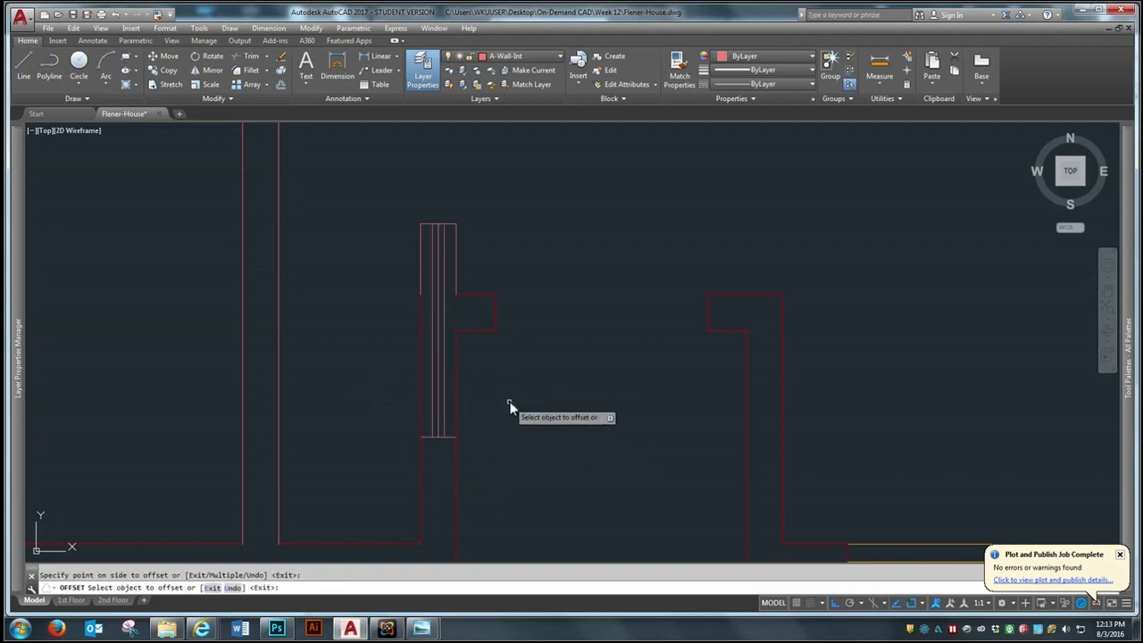
key(Return)
Erase the original centerline between the two pocket door lines
text(e)
key(Return)
click(434, 391)
key(Return)
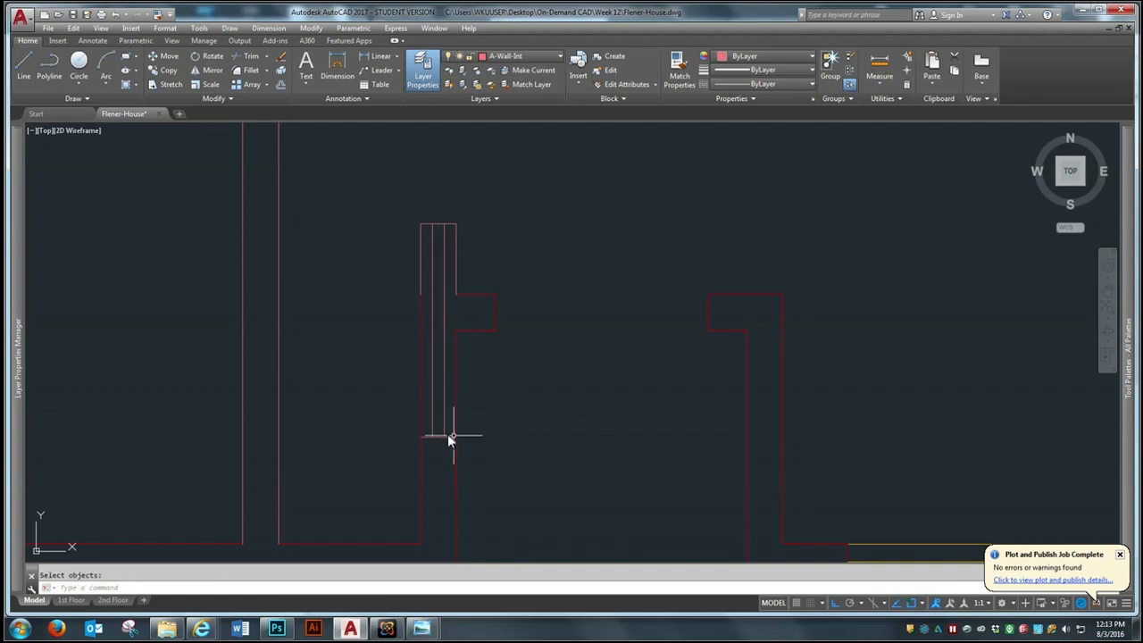
Trim the south end line outside the pocket door lines and the north end line between them to finish the pocket door
text(tr)
key(Return)
click(586, 150)
click(355, 553)
key(Return)
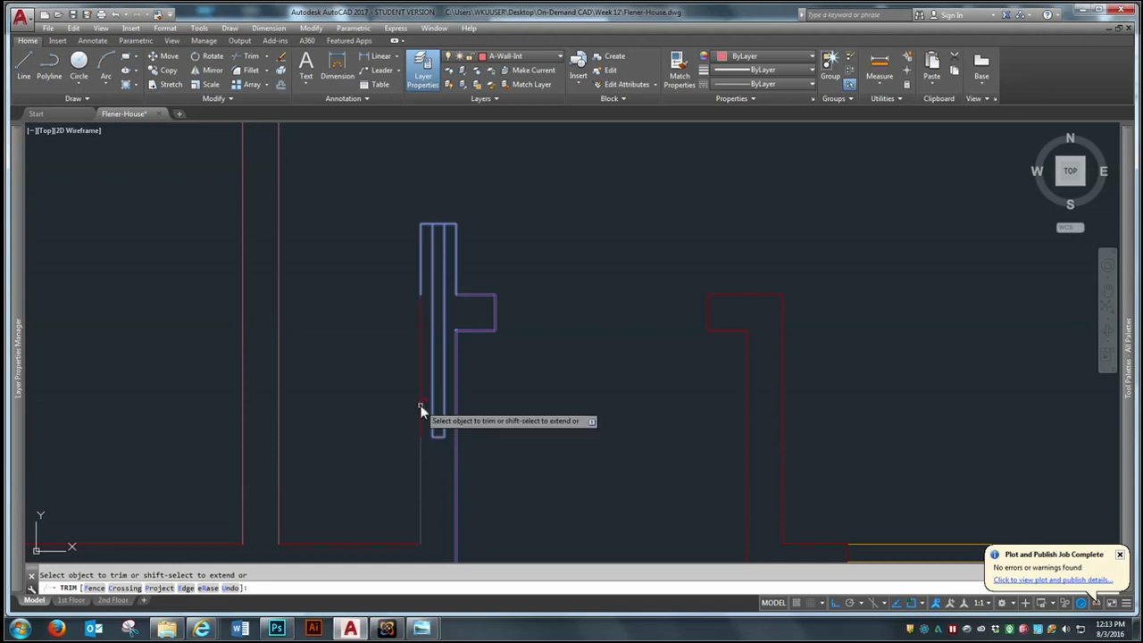
click(437, 223)
key(Return)
scroll(473, 280, down, 10)
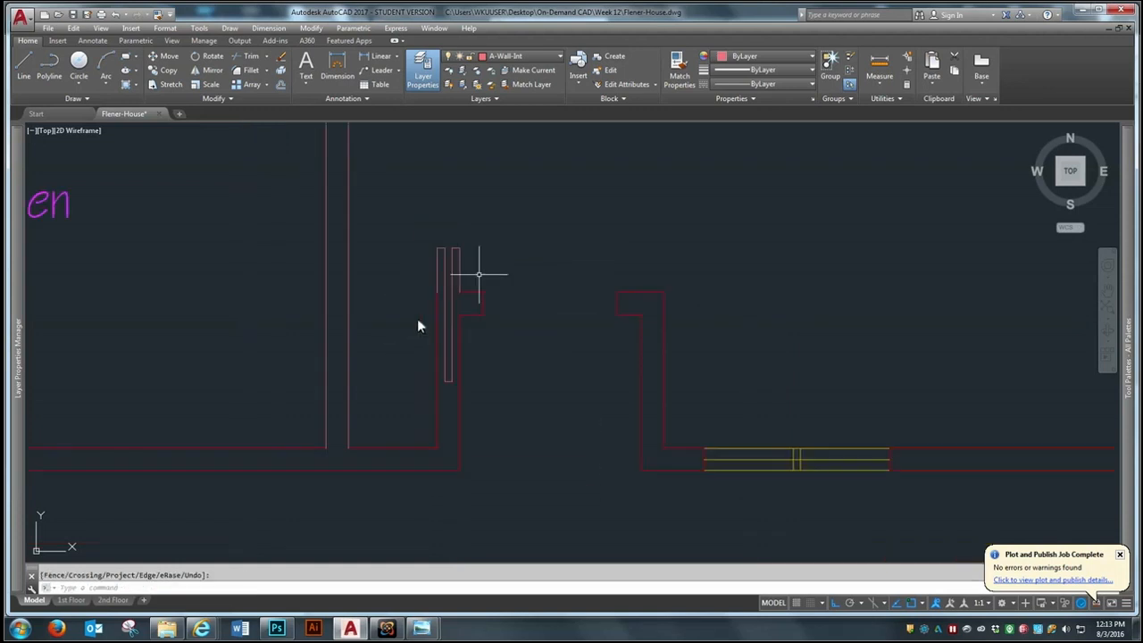
Look over the first- and second-floor plans in model space
scroll(466, 373, down, 2)
scroll(421, 123, up, 4)
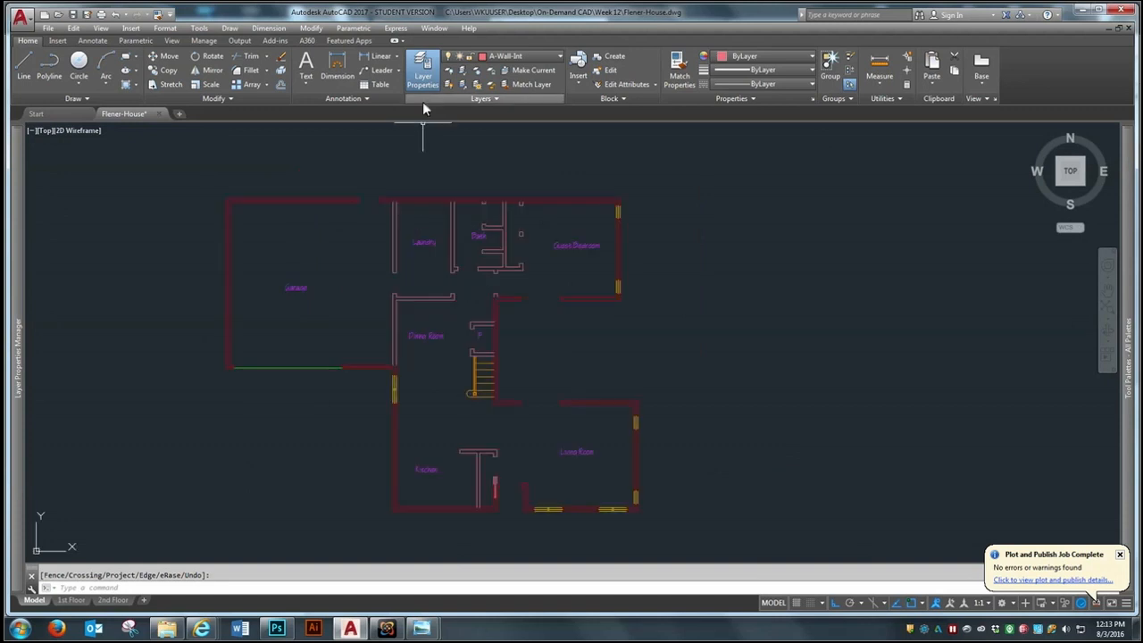
scroll(398, 160, down, 2)
scroll(383, 259, down, 4)
scroll(416, 365, down, 2)
scroll(452, 231, up, 2)
scroll(452, 233, down, 2)
scroll(444, 253, up, 2)
In the 1st Floor layout, pan the plan slightly down inside the viewport to center it on the sheet
click(71, 600)
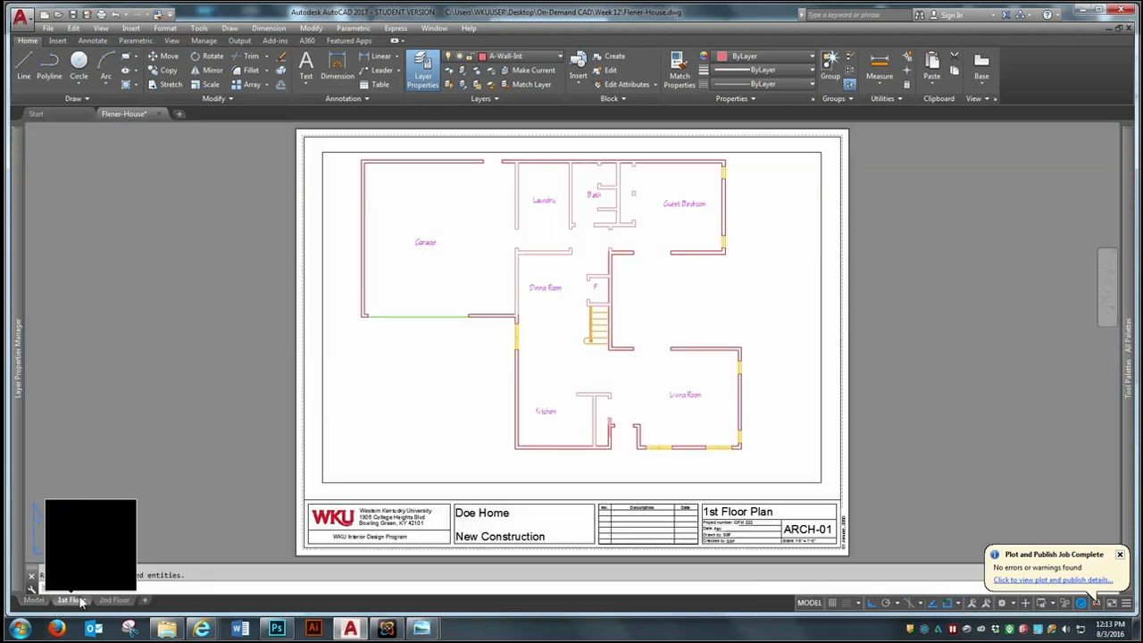
double_click(436, 437)
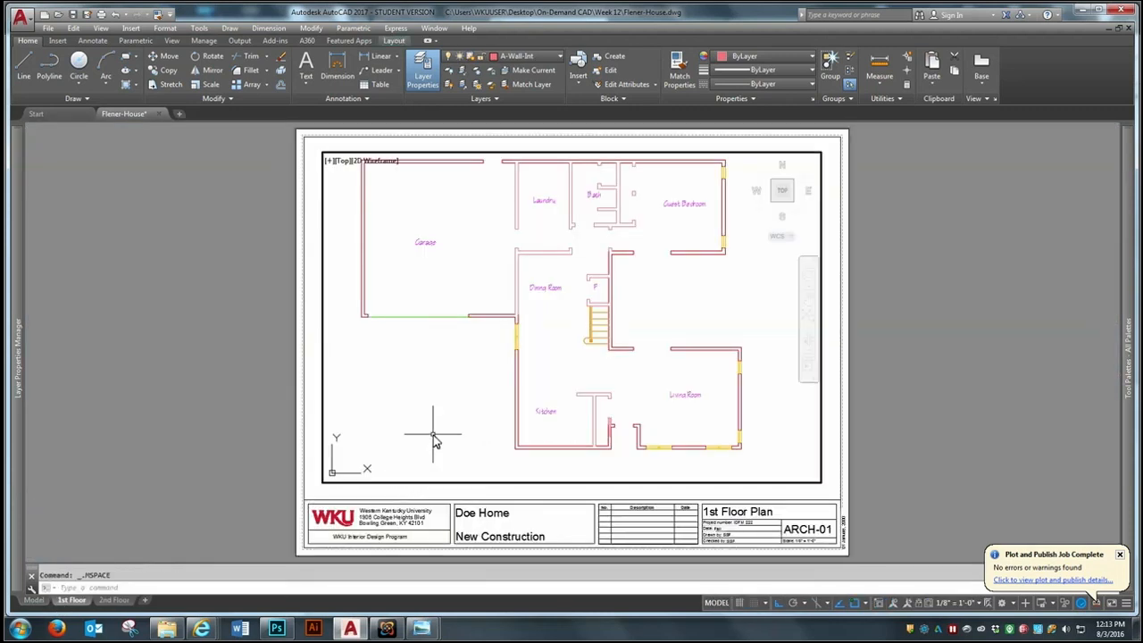
middle_drag(444, 330, 447, 343)
right_click(447, 346)
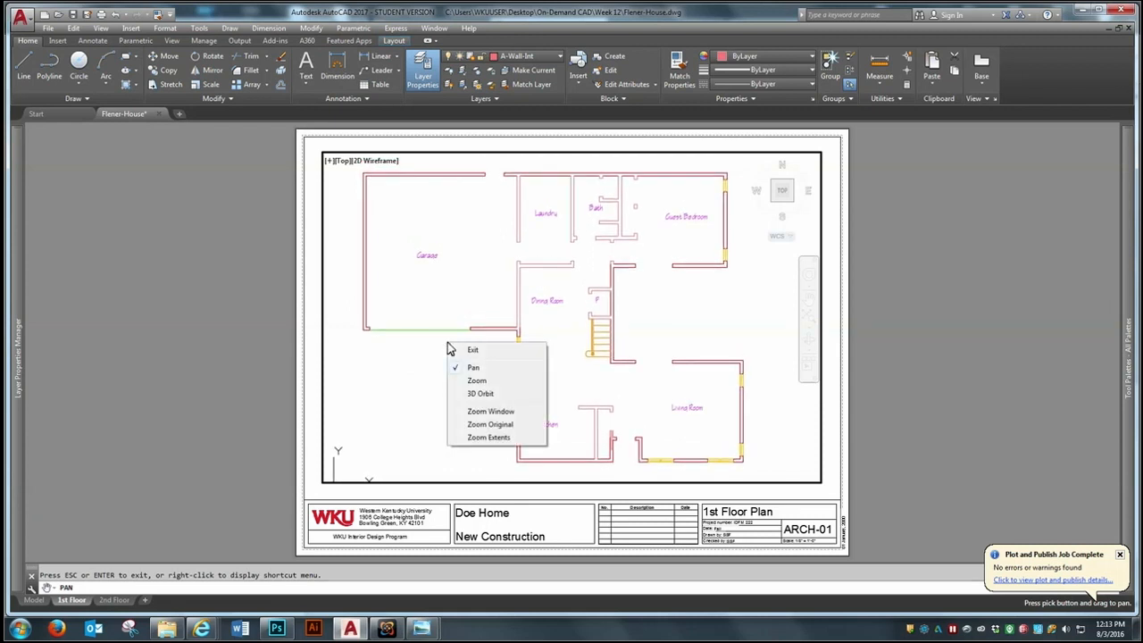
click(462, 349)
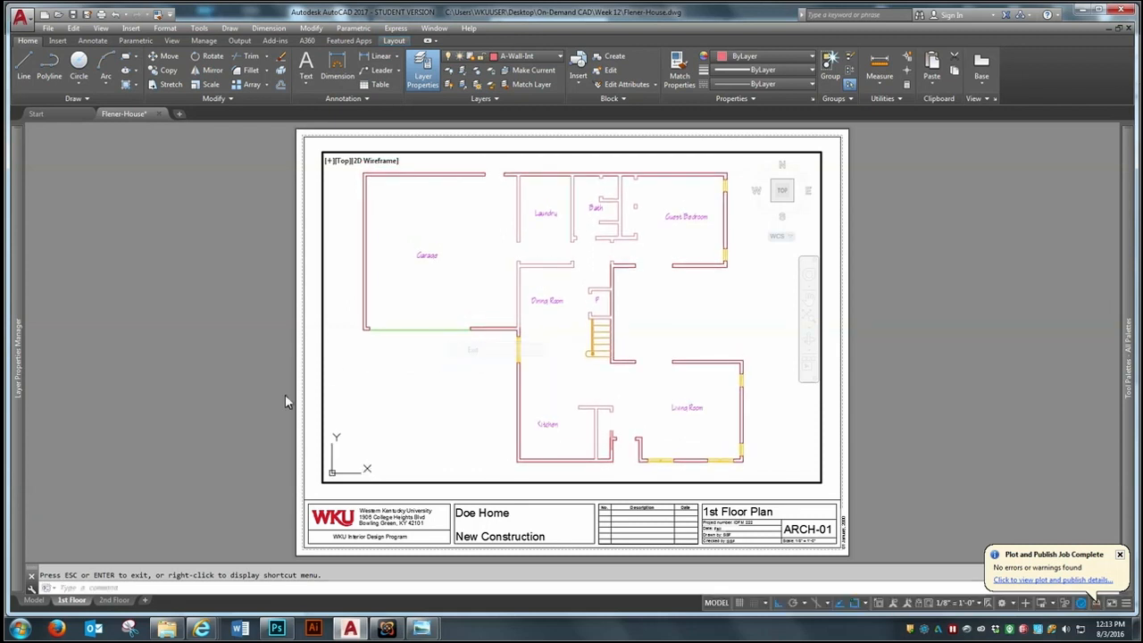
In the 2nd Floor layout, pan the viewport to show the whole second-floor plan, return to paper space and save the drawing
click(114, 599)
double_click(490, 411)
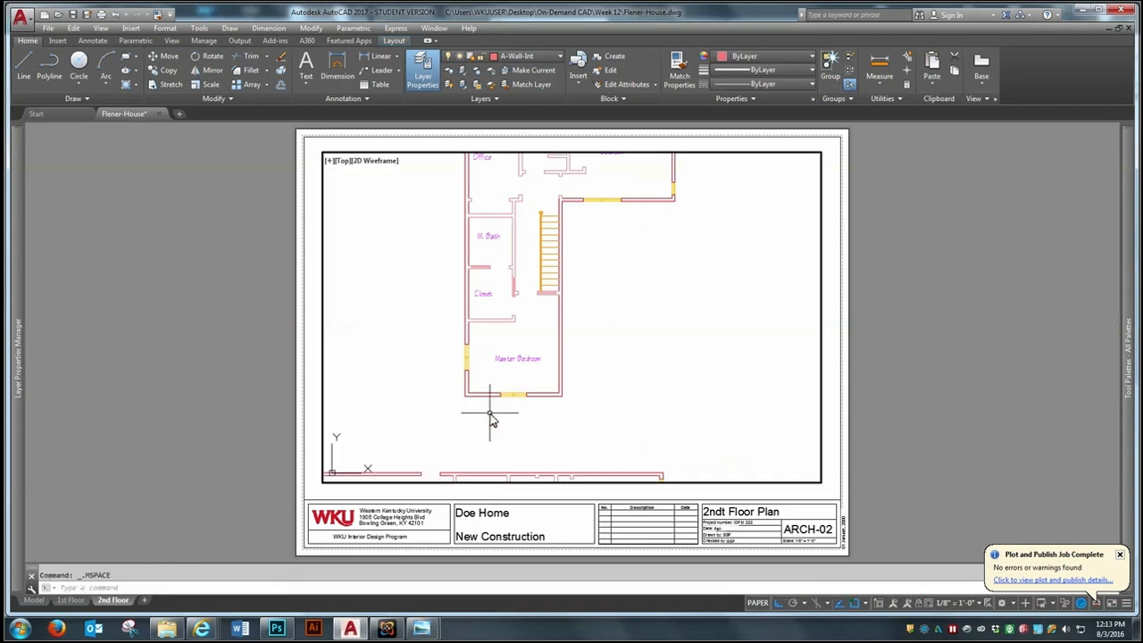
text(p)
key(Return)
drag(491, 261, 505, 304)
right_click(506, 301)
click(528, 309)
double_click(198, 373)
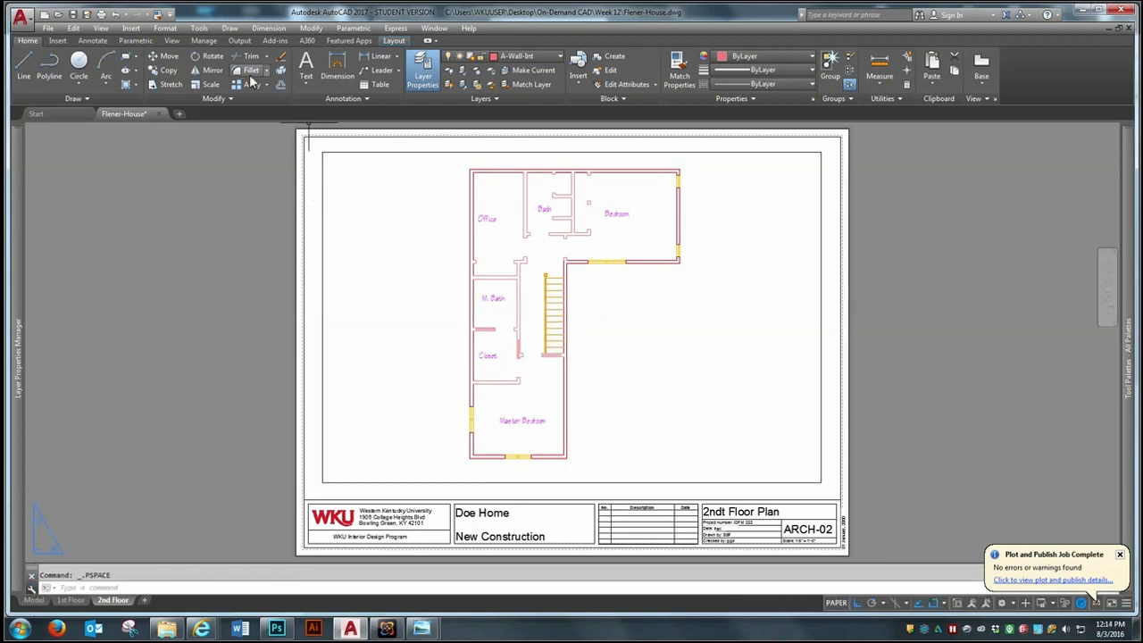
click(72, 15)
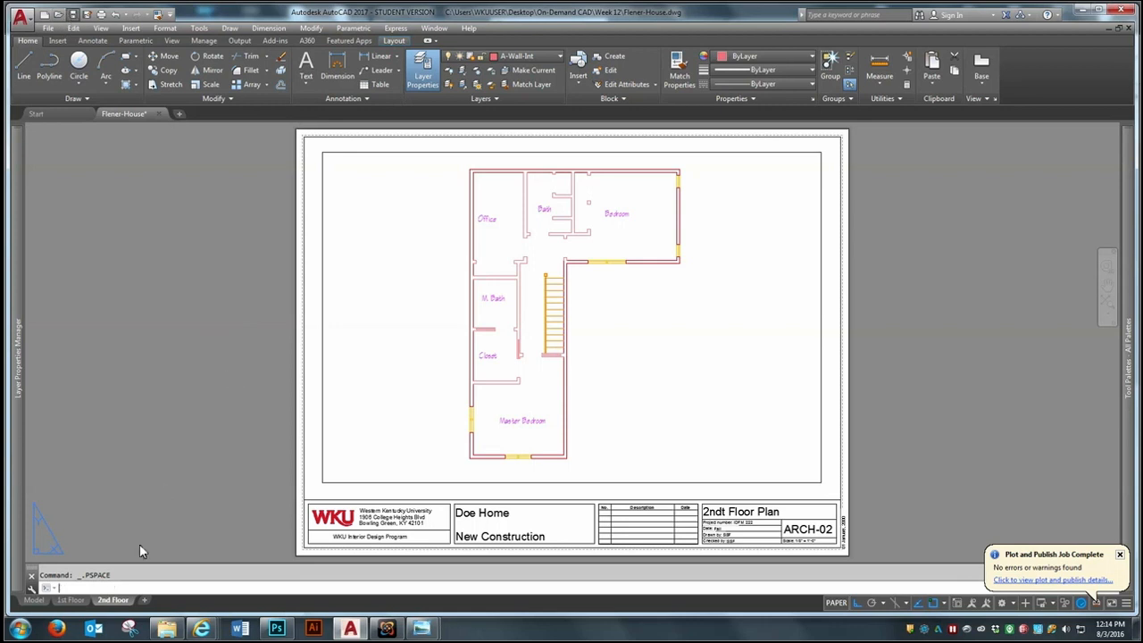
Switch to Internet Explorer and view the Unit 13 course page with the House Plan Part 2 assignment
mouse_move(202, 628)
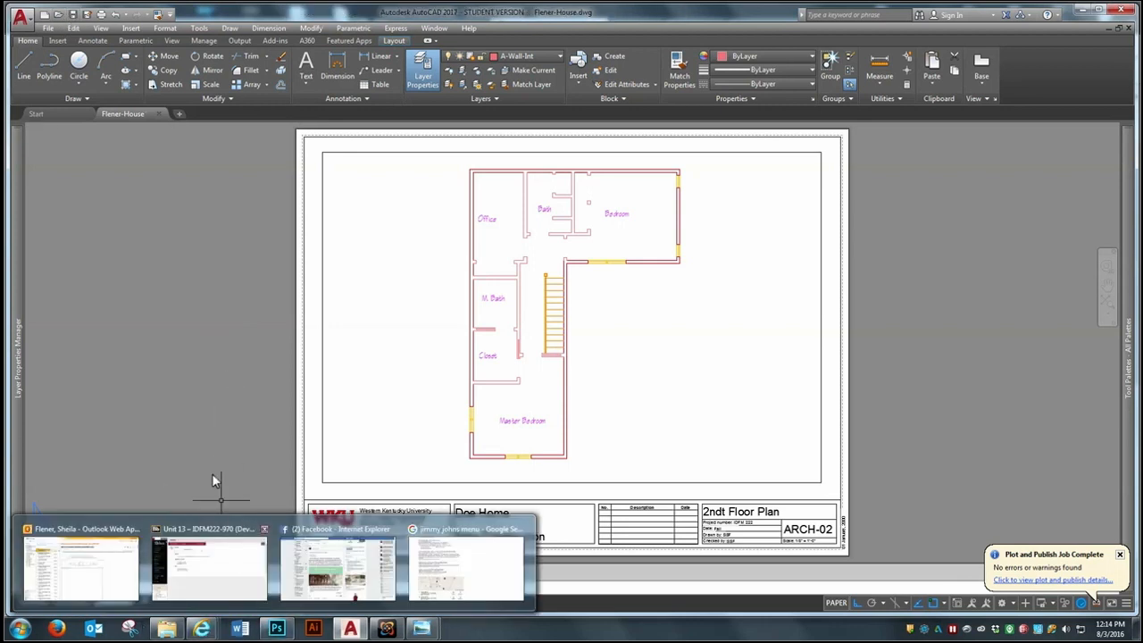
click(223, 580)
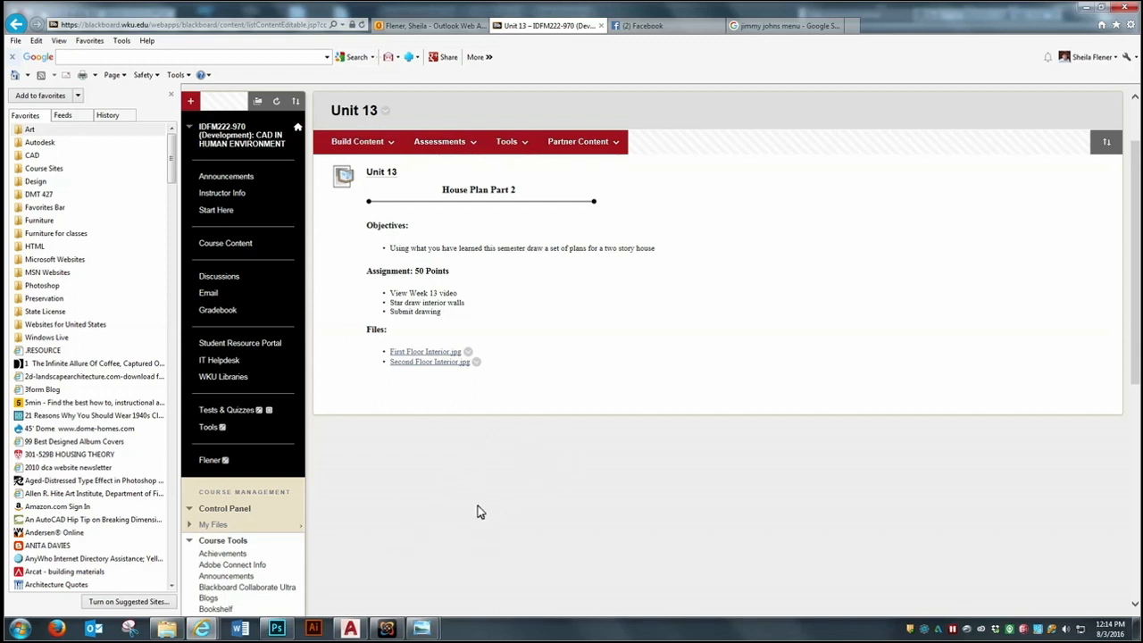
click(386, 627)
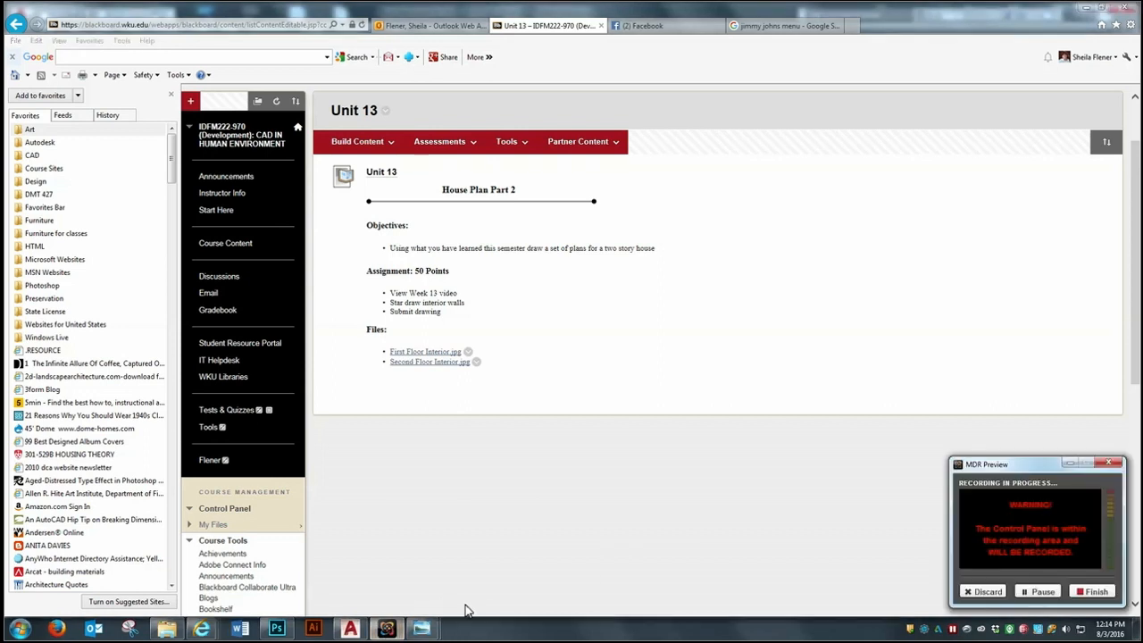